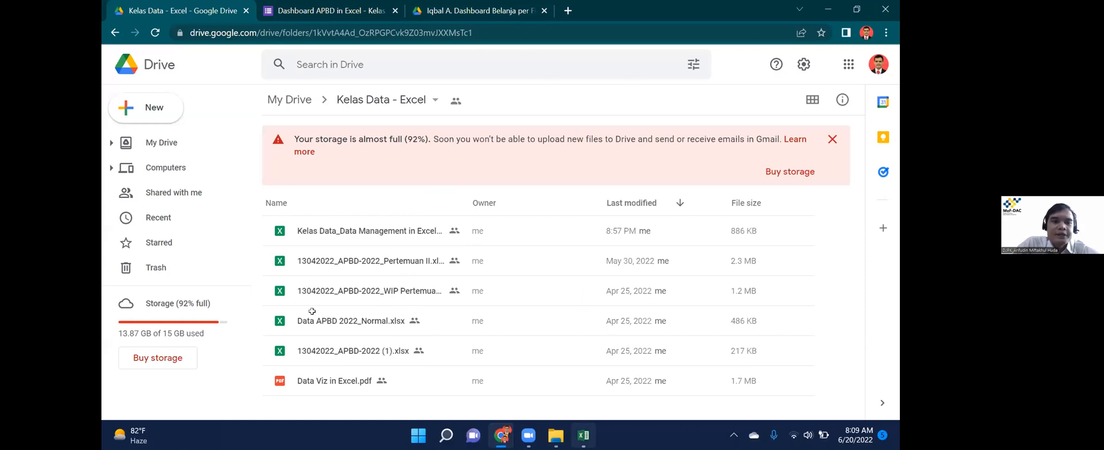
Switch from the browser to the Kelas Data course workbook in Excel.
key("alt+Tab")
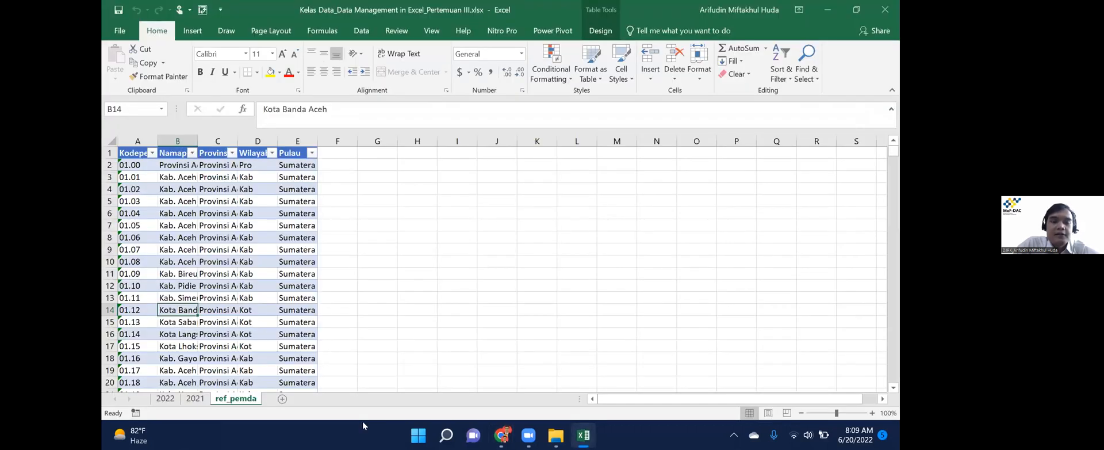
left_click(168, 400)
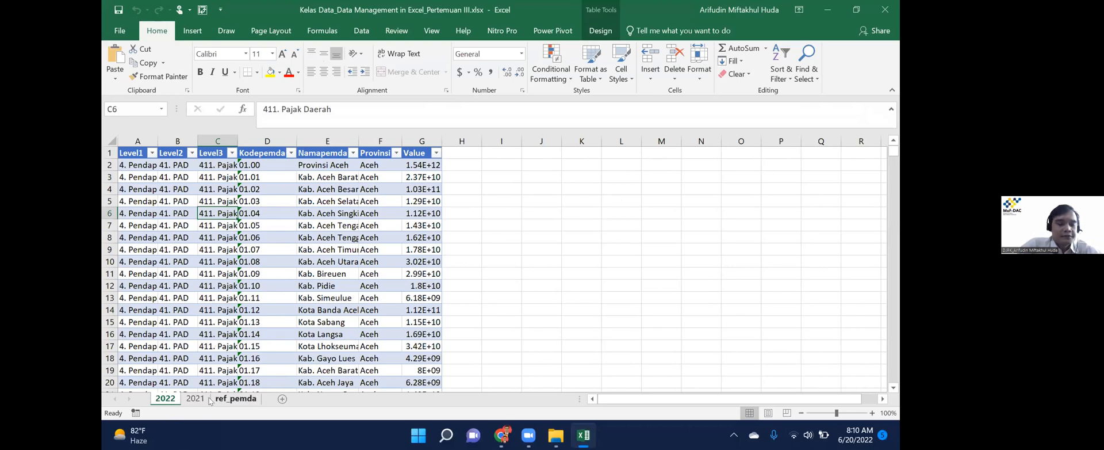
left_click(233, 399)
key("ctrl+Page_Up")
key("ctrl+Page_Up")
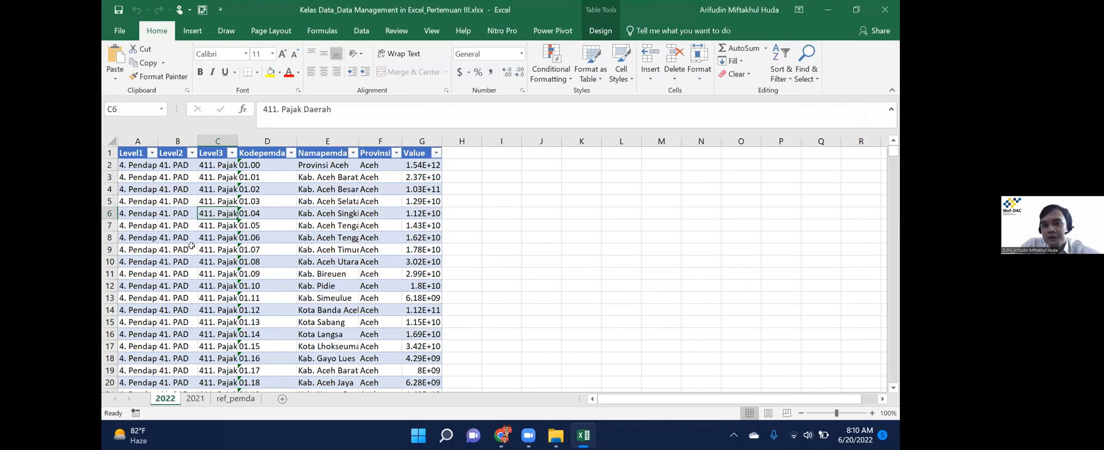
left_click(517, 143)
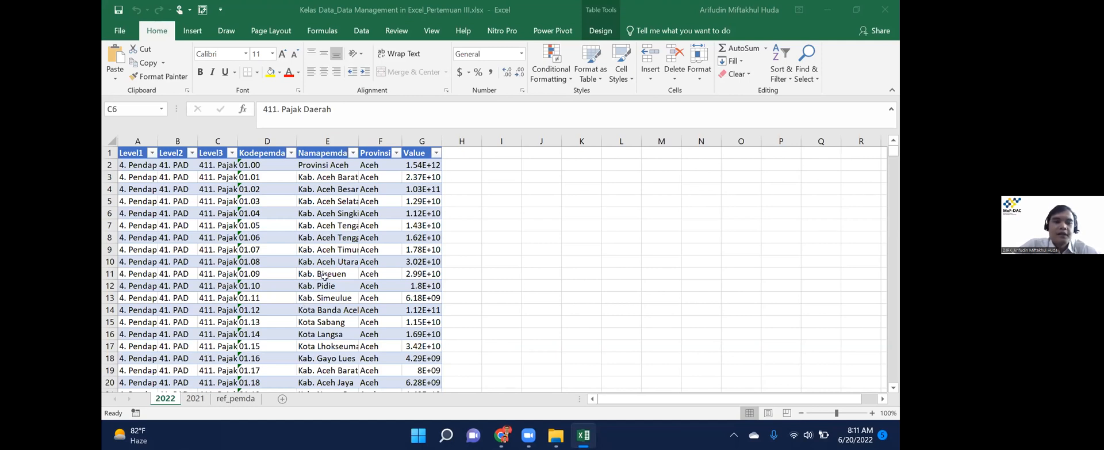
left_click(194, 398)
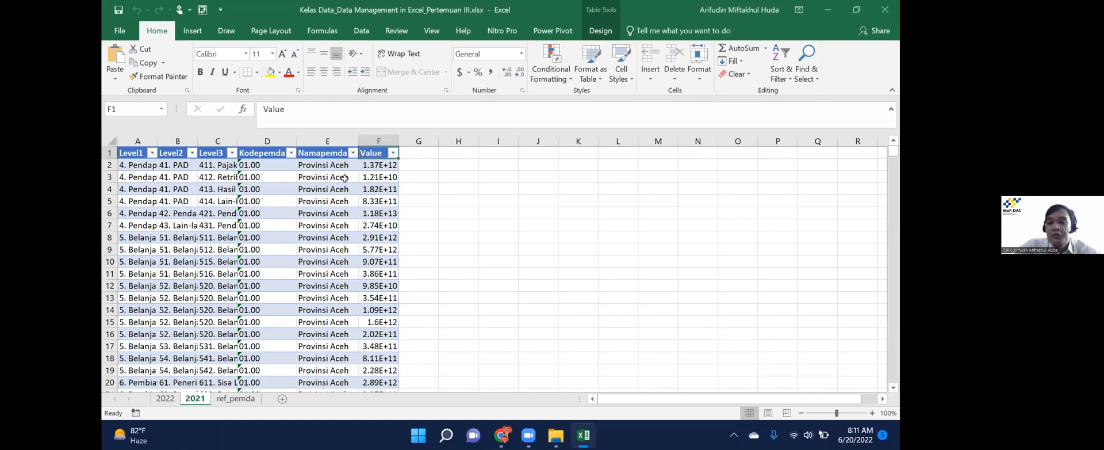
left_click(345, 177)
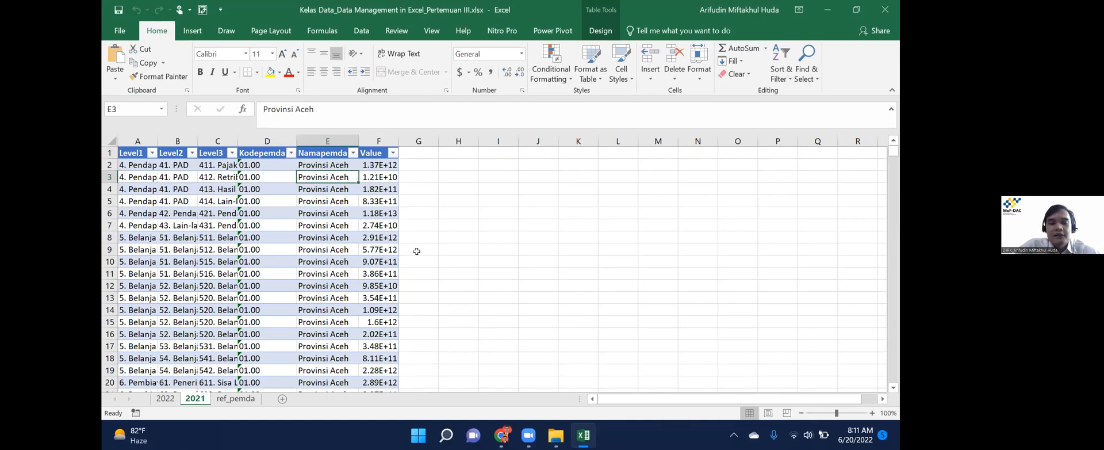
key("alt+Tab")
key("alt+Tab")
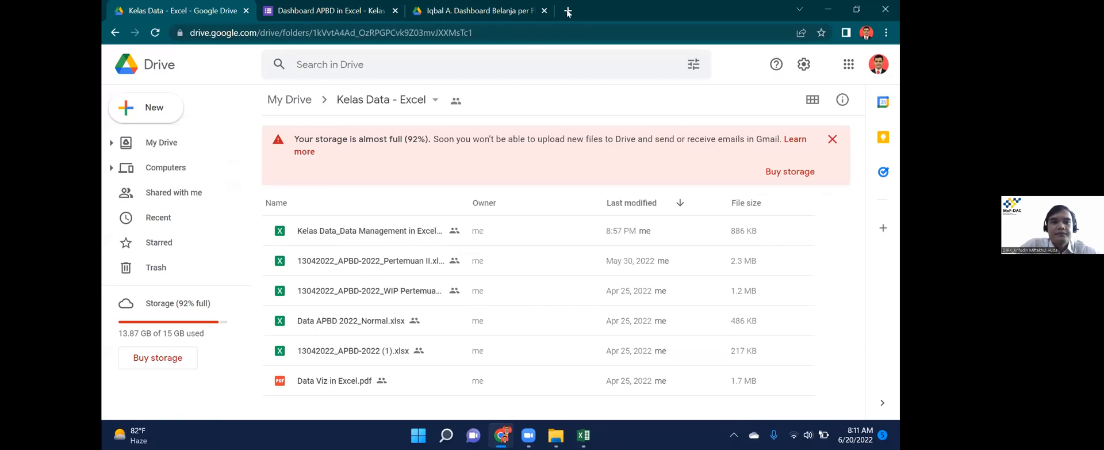
Go to djpk.kemenkeu.go.id and open the Data Keuangan Daerah Mulai 2006 page.
left_click(568, 12)
type("d")
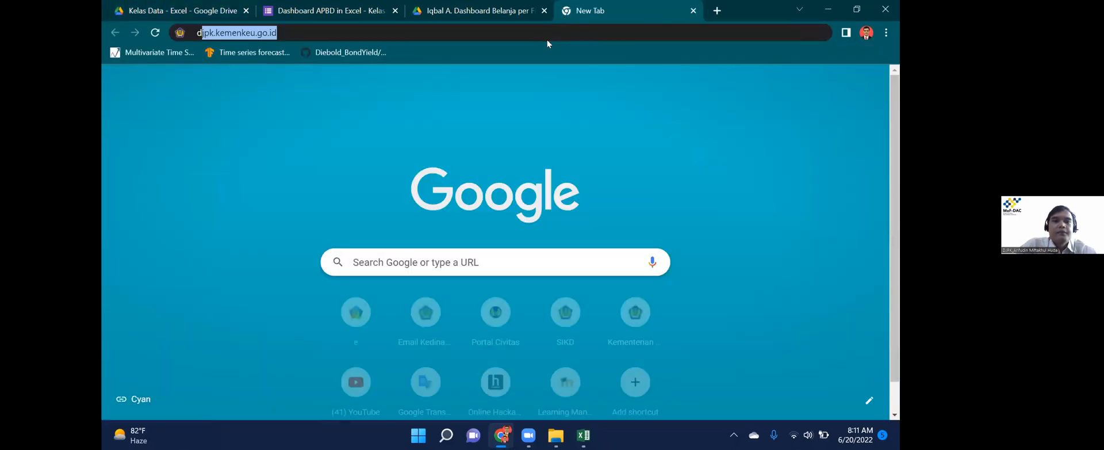
key("Return")
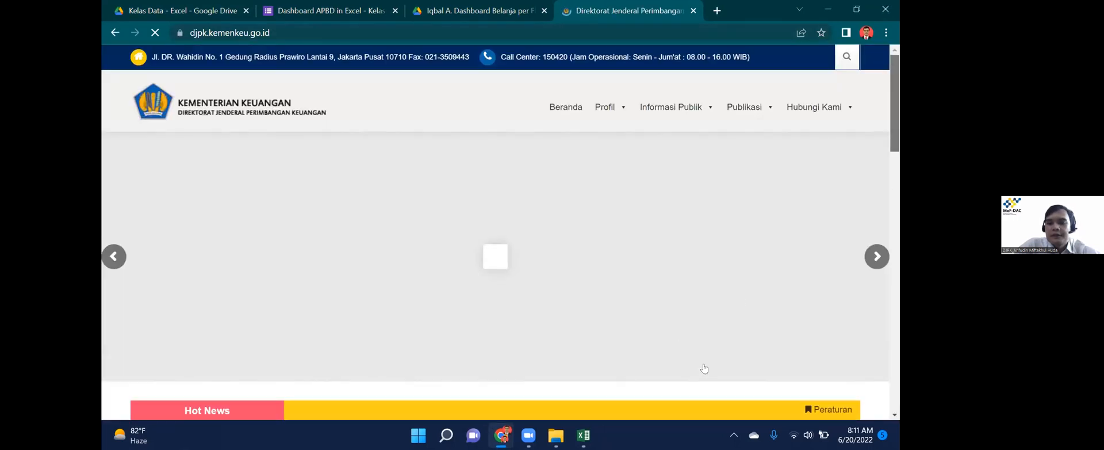
scroll(710, 367, "down", 9)
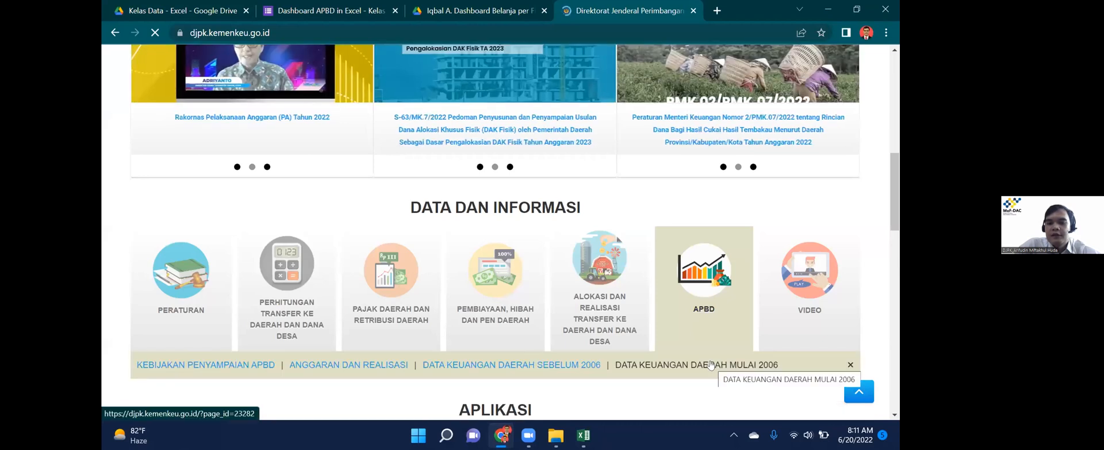
left_click(712, 365)
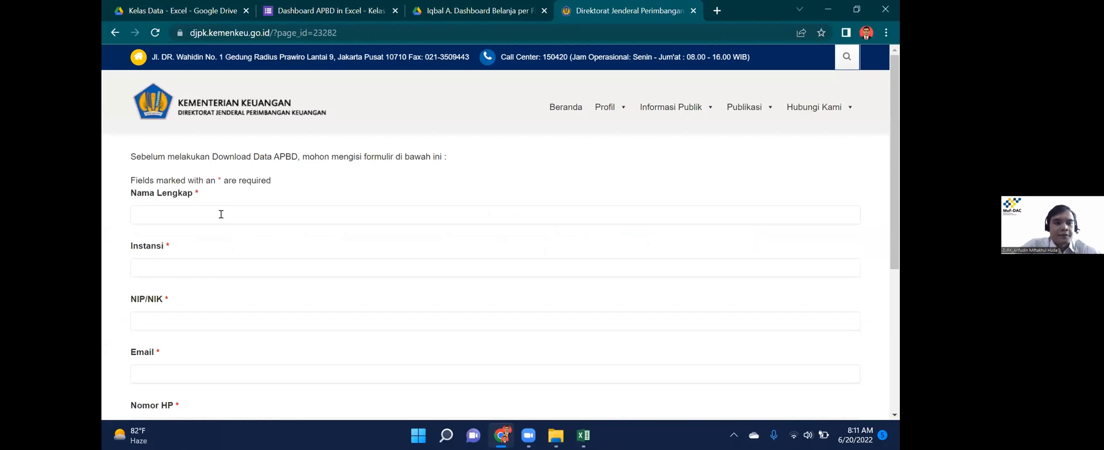
Fill in the download form's full name, agency and NIP/NIK fields.
left_click(221, 214)
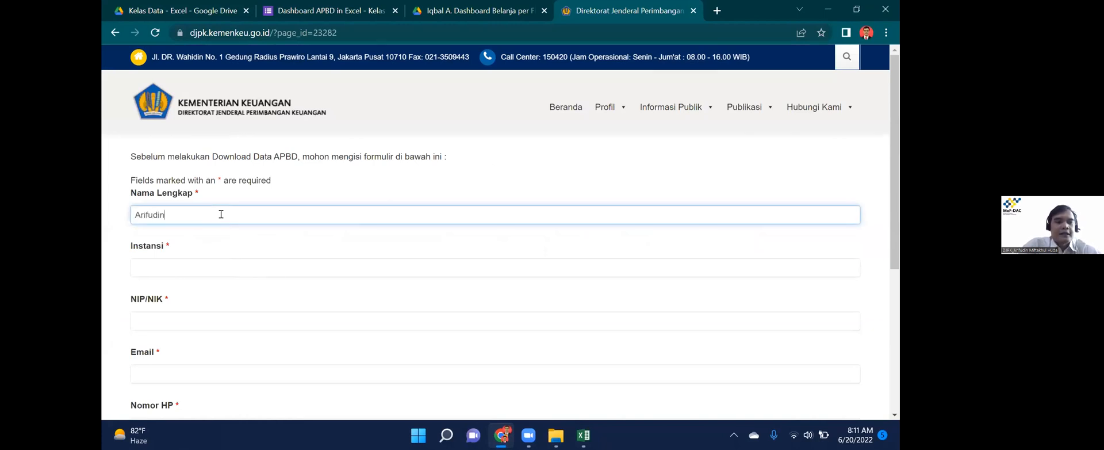
key("Tab")
key("Tab")
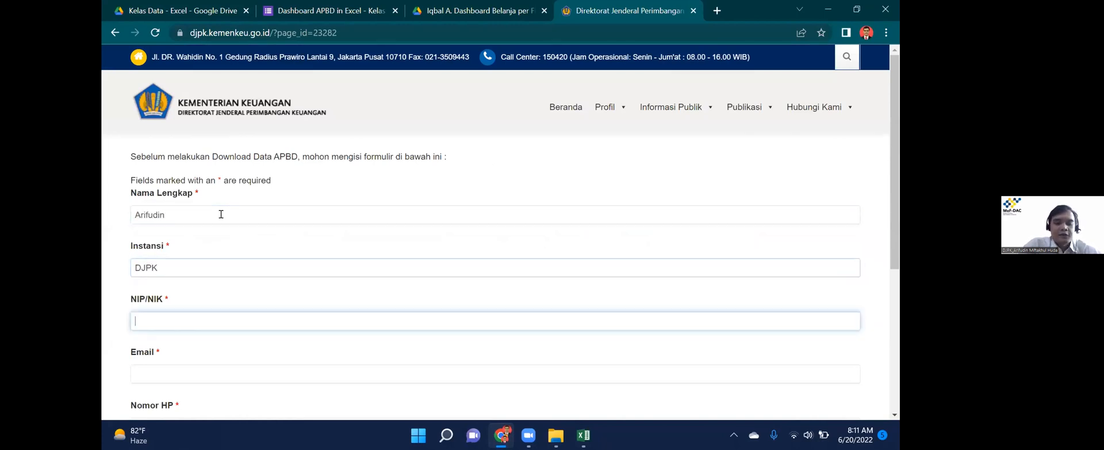
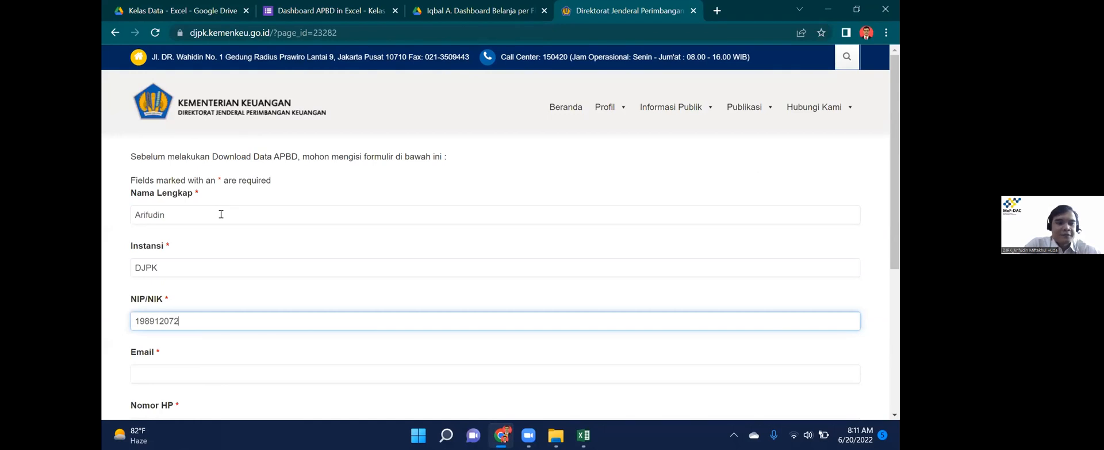
Complete the form's e-mail and phone number from saved suggestions and submit it.
key("Tab")
key("Down")
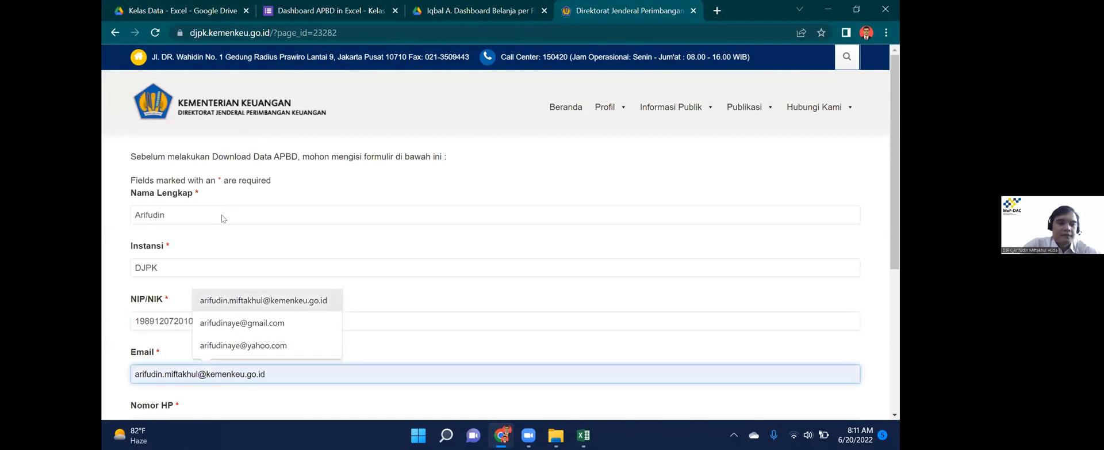
key("Tab")
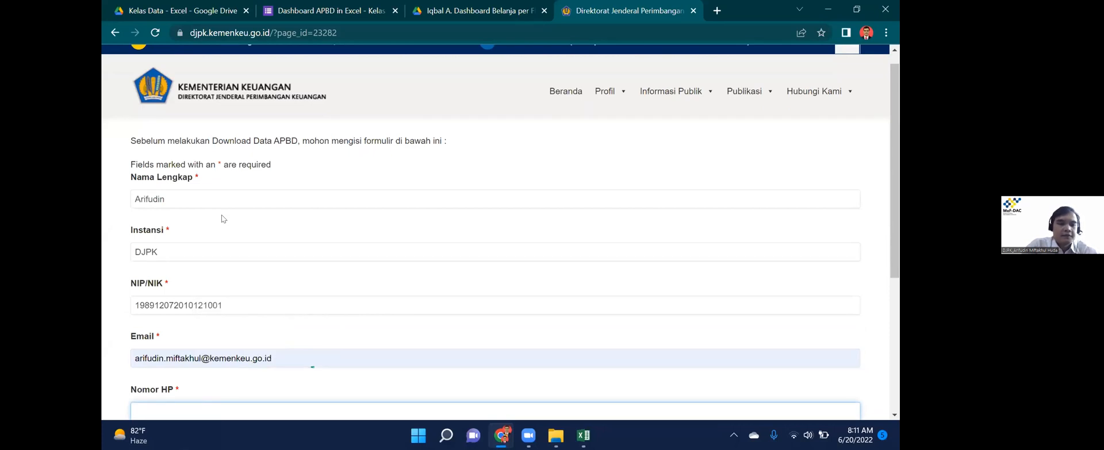
key("Down")
key("Down")
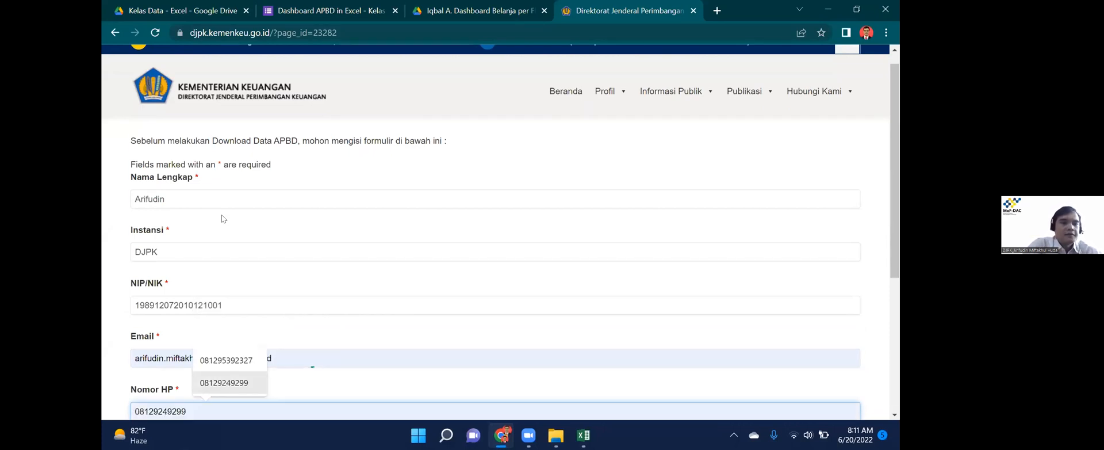
key("Up")
key("Tab")
left_click(138, 237)
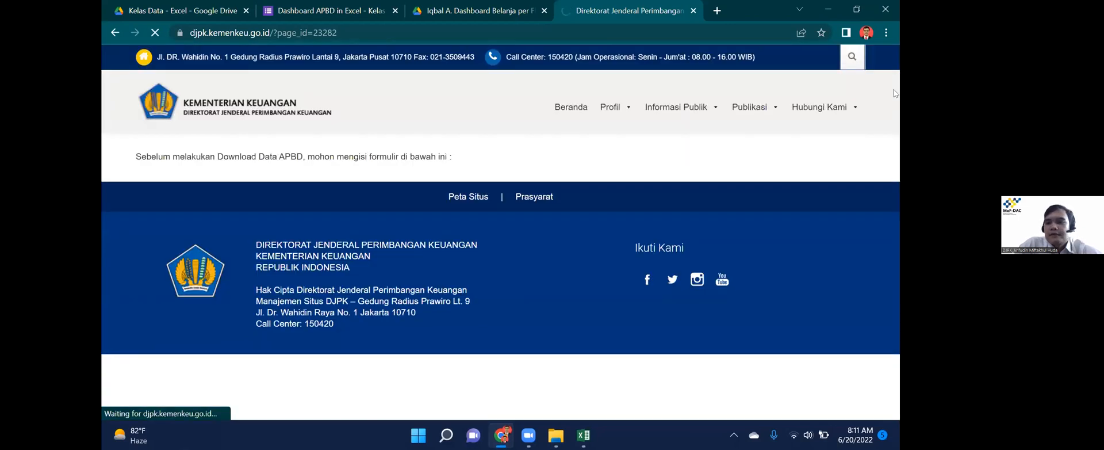
Download the 12 Agustus 2021 APBD summary workbook and open it.
scroll(895, 87, "down", 10)
scroll(661, 90, "up", 4)
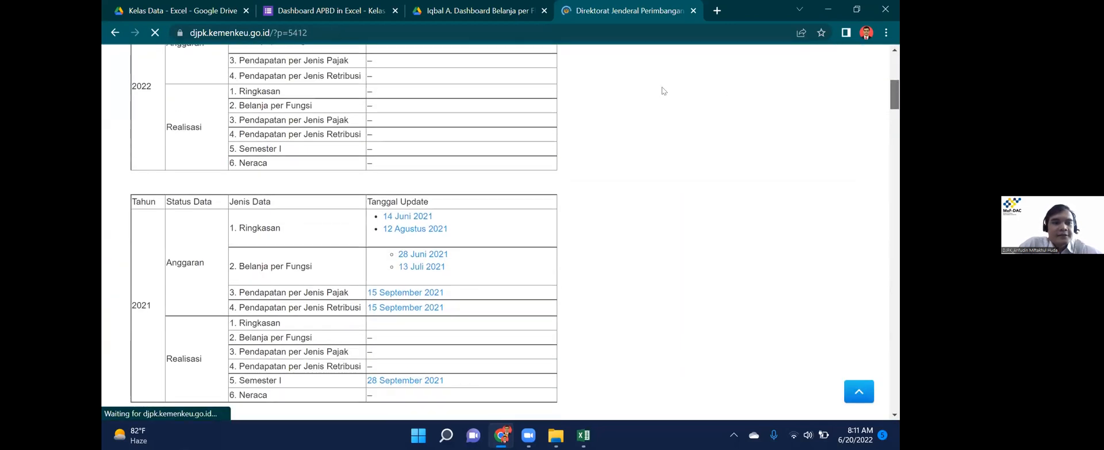
scroll(289, 273, "down", 1)
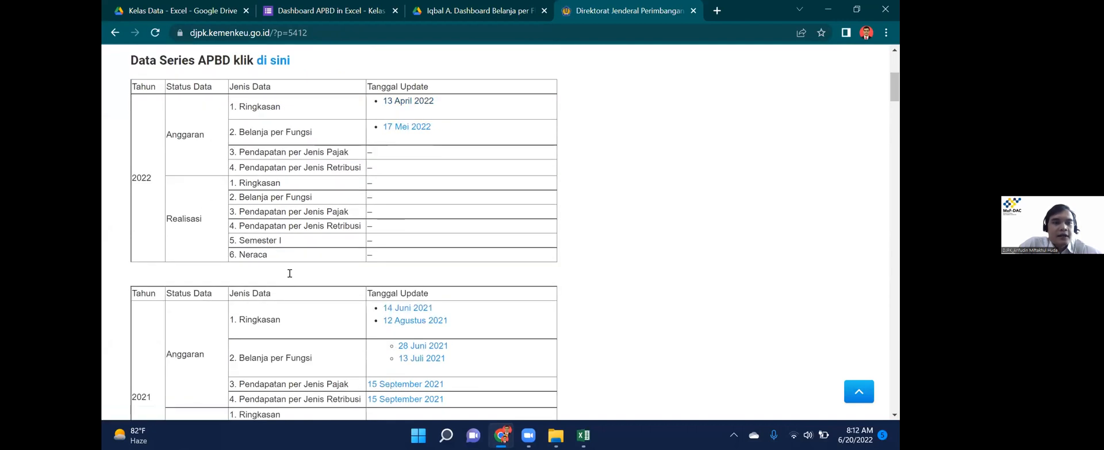
left_click(426, 321)
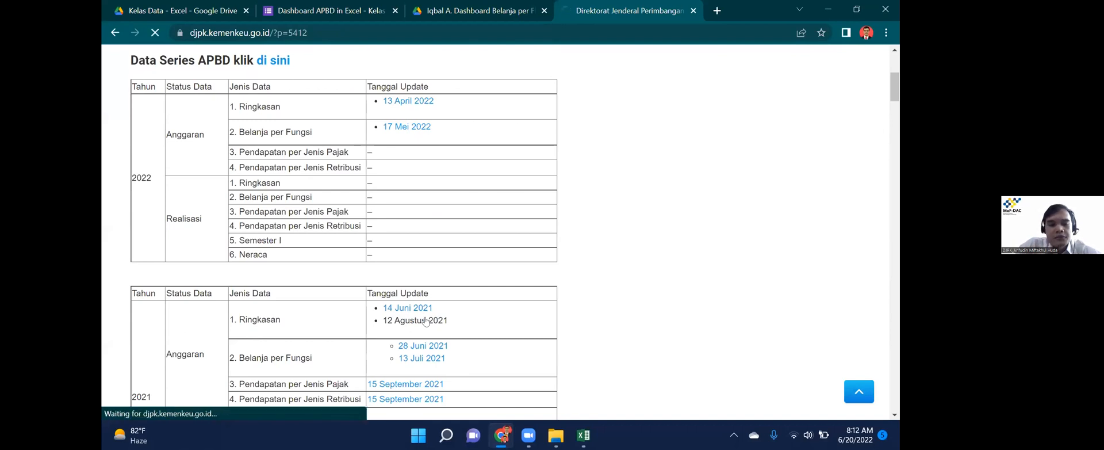
left_click(175, 401)
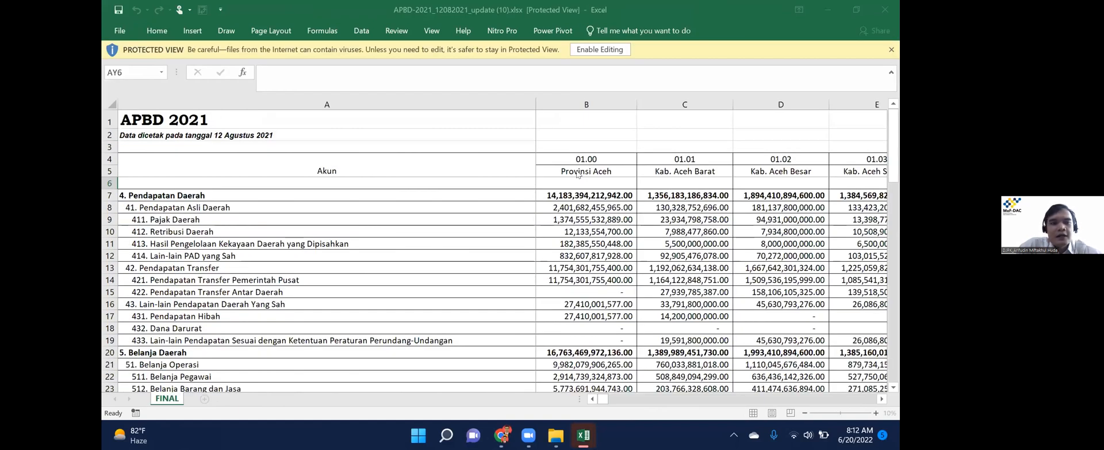
Inspect the APBD 2021 file's Pendapatan Daerah row, then return to the course workbook.
key("ctrl+Down")
key("ctrl+Up")
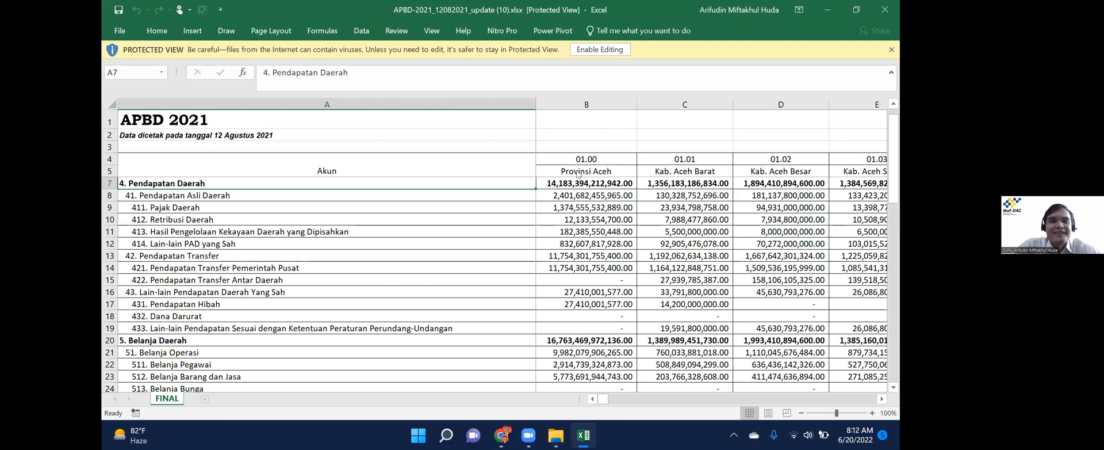
key("alt+Tab")
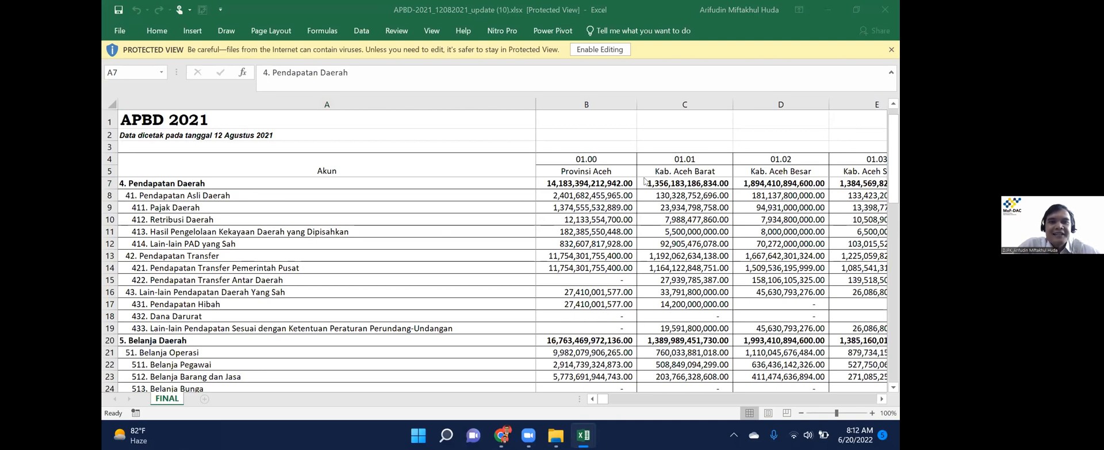
key("alt+Tab")
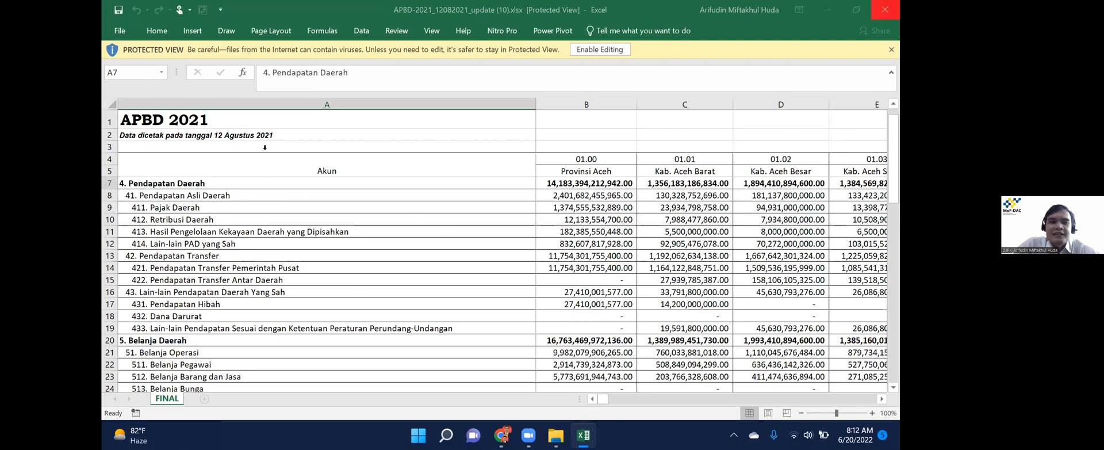
key("alt+Tab")
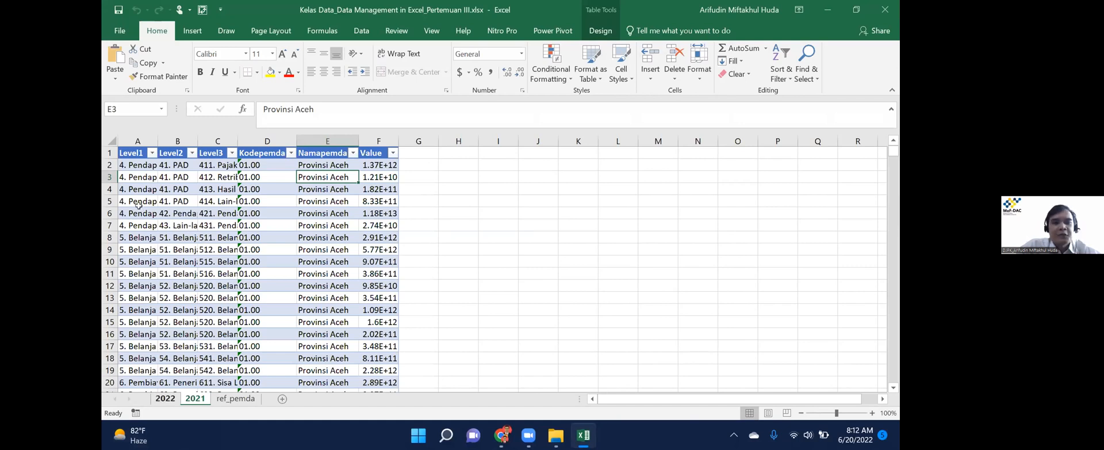
Select the 2022 table's data and compare it against the 2021 sheet.
key("ctrl+Page_Up")
key("Down")
key("ctrl+shift+Right")
key("ctrl+shift+Down")
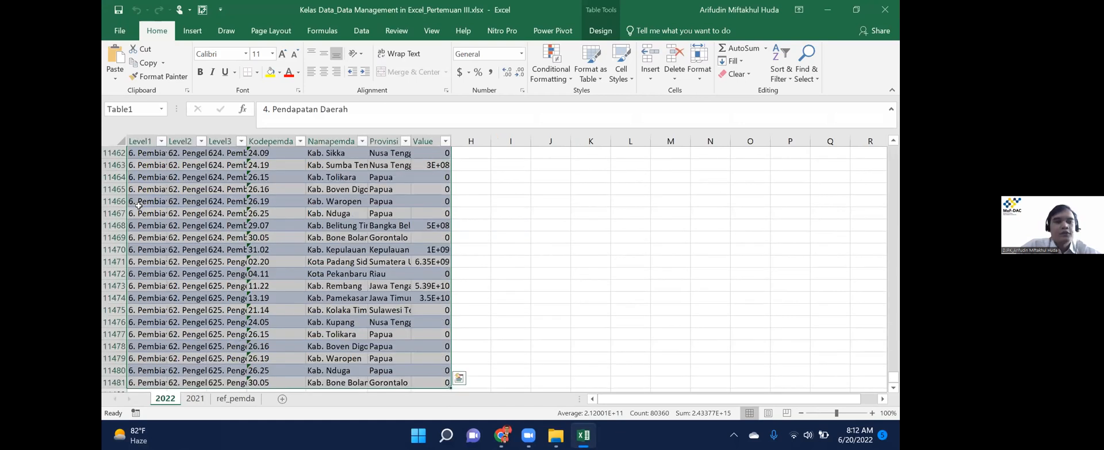
key("ctrl+Page_Down")
key("Down")
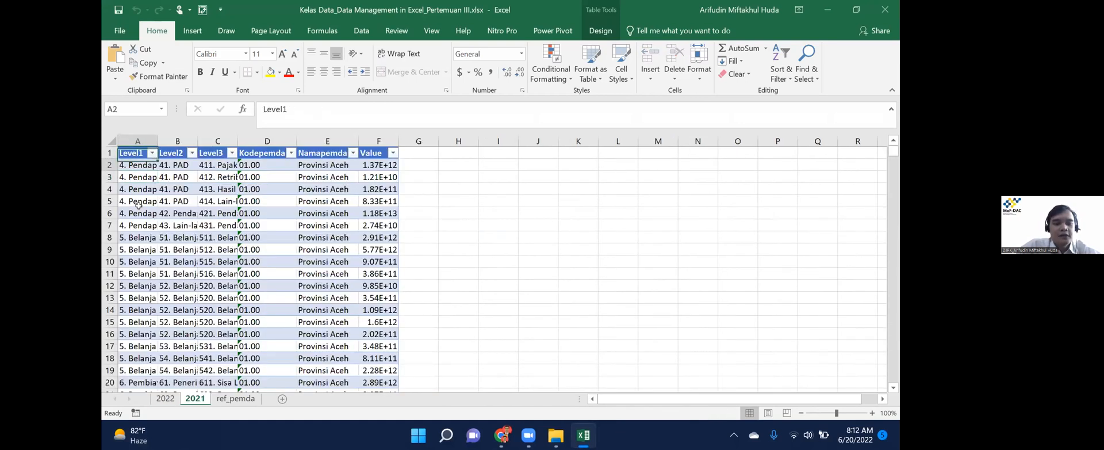
key("ctrl+Page_Up")
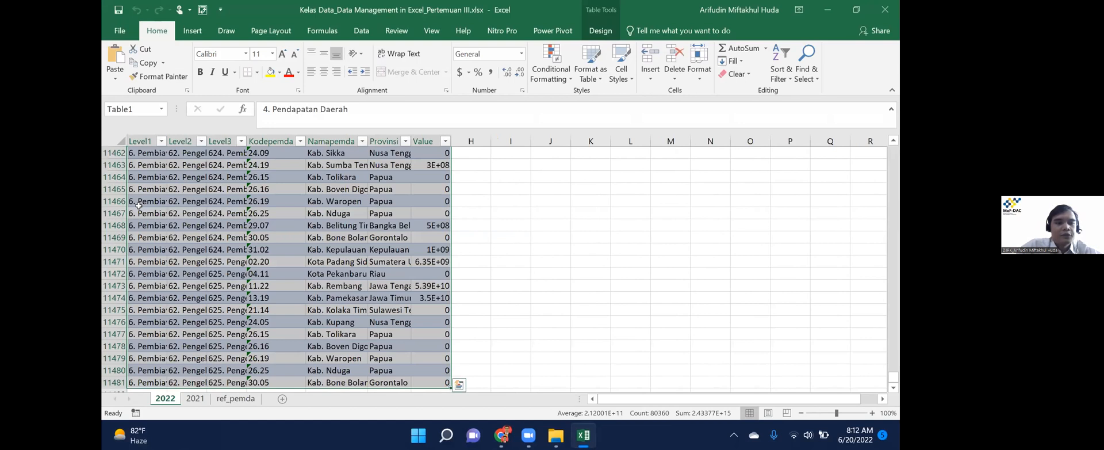
Confirm the 2022 table ends at row 11481, then return to cell A1.
key("ctrl+Down")
key("Down")
key("Down")
key("Up")
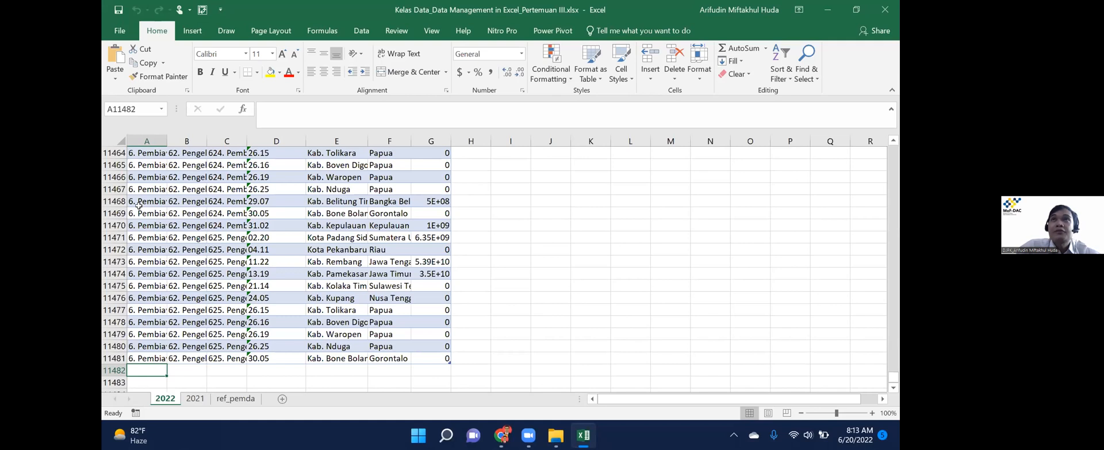
key("ctrl+Down")
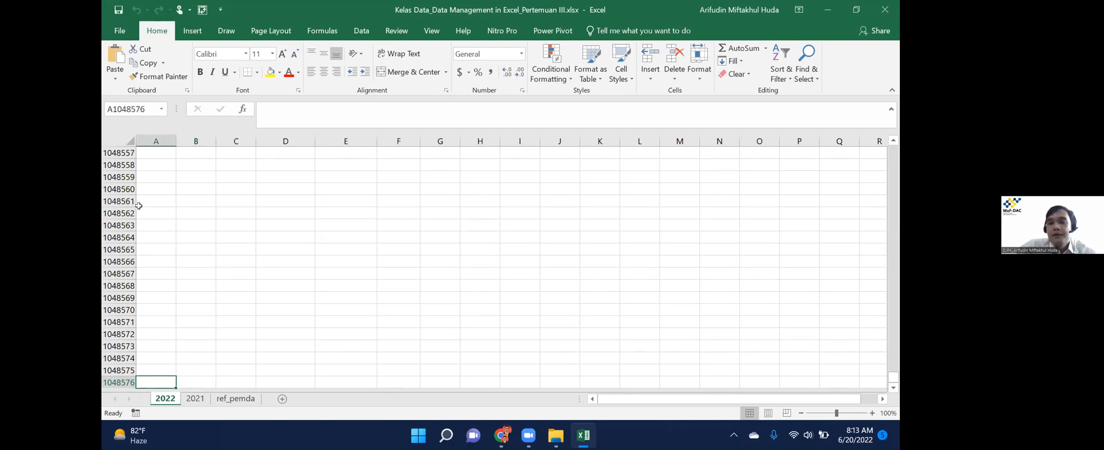
key("ctrl+Home")
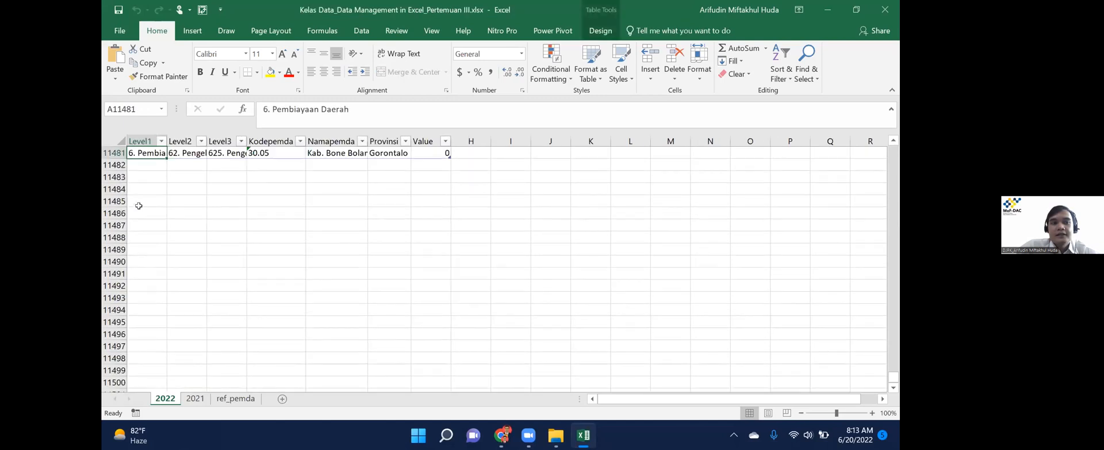
scroll(138, 206, "down", 1)
scroll(139, 205, "up", 1)
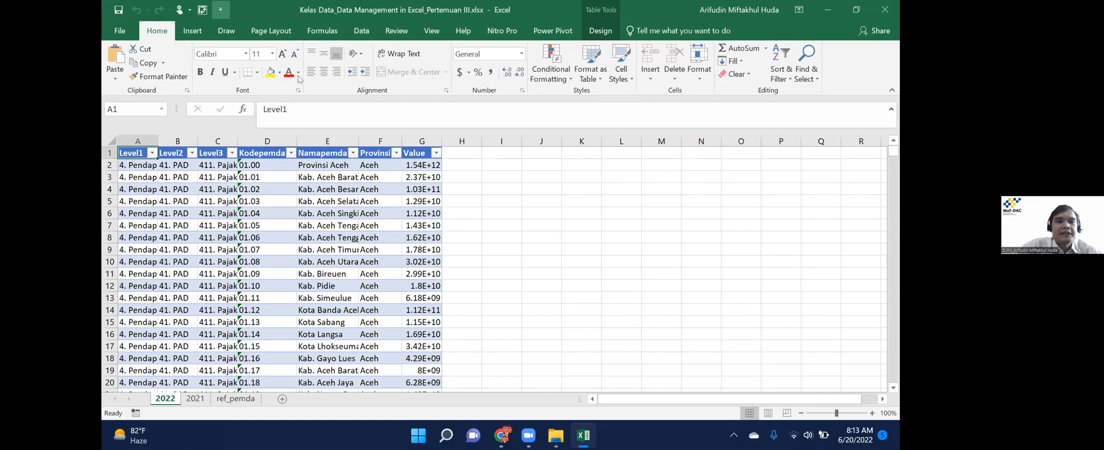
left_click(361, 31)
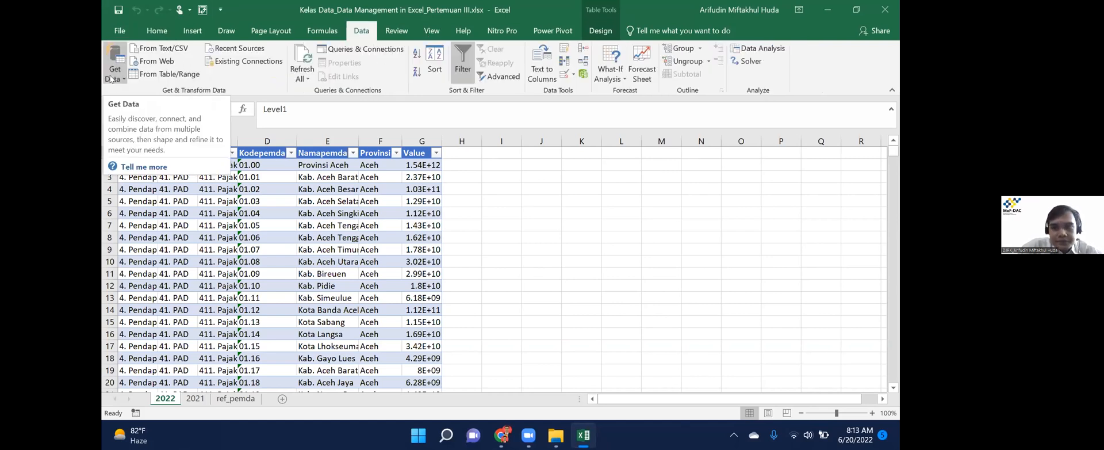
Choose Get Data > Combine Queries > Merge.
left_click(112, 75)
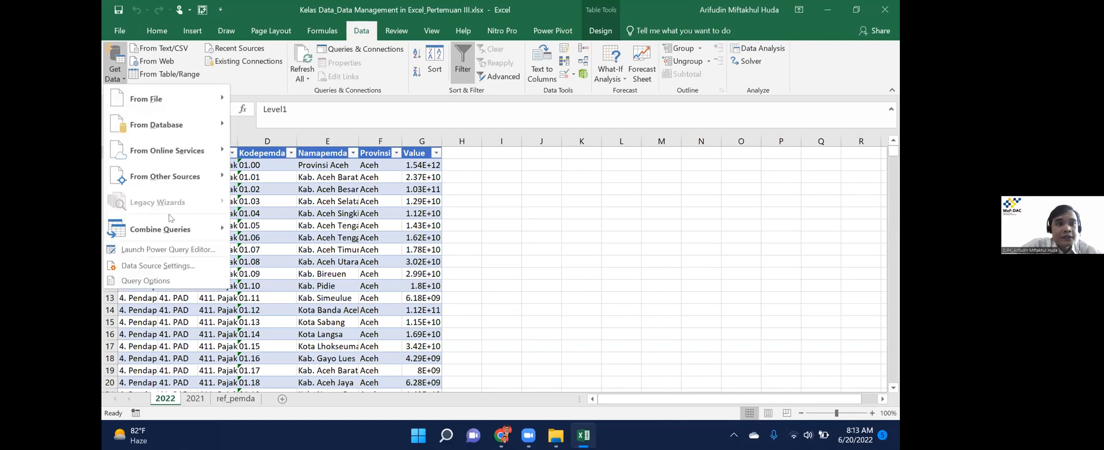
mouse_move(170, 230)
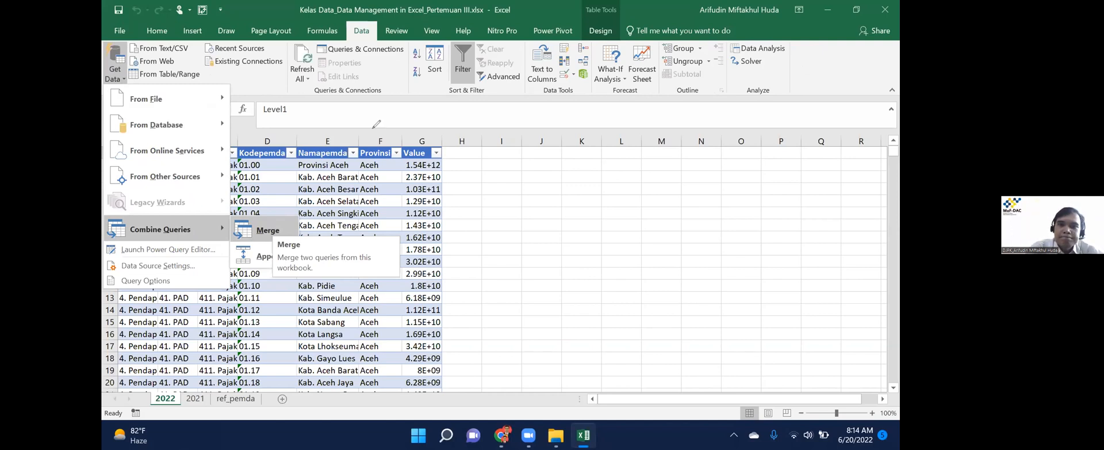
left_click(271, 227)
Sketch two boxes labelled A and B, erasing and rewriting the messy B.
left_click_drag(255, 132, 253, 268)
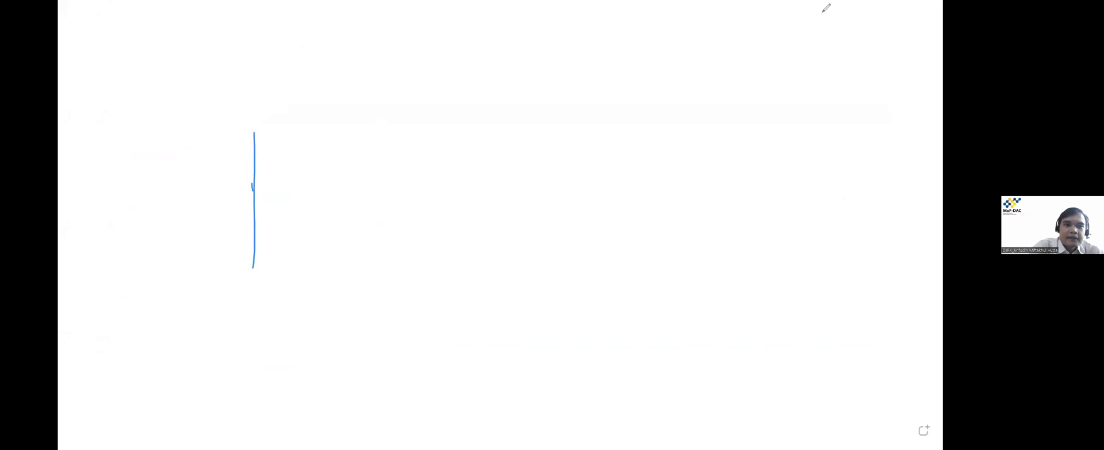
mouse_move(254, 132)
left_mouse_down()
mouse_move(321, 260)
mouse_move(250, 257)
left_mouse_up()
mouse_move(159, 140)
left_mouse_down()
mouse_move(180, 88)
mouse_move(198, 138)
left_mouse_up()
left_click_drag(166, 124, 222, 118)
mouse_move(593, 109)
left_mouse_down()
mouse_move(593, 154)
mouse_move(573, 159)
left_mouse_up()
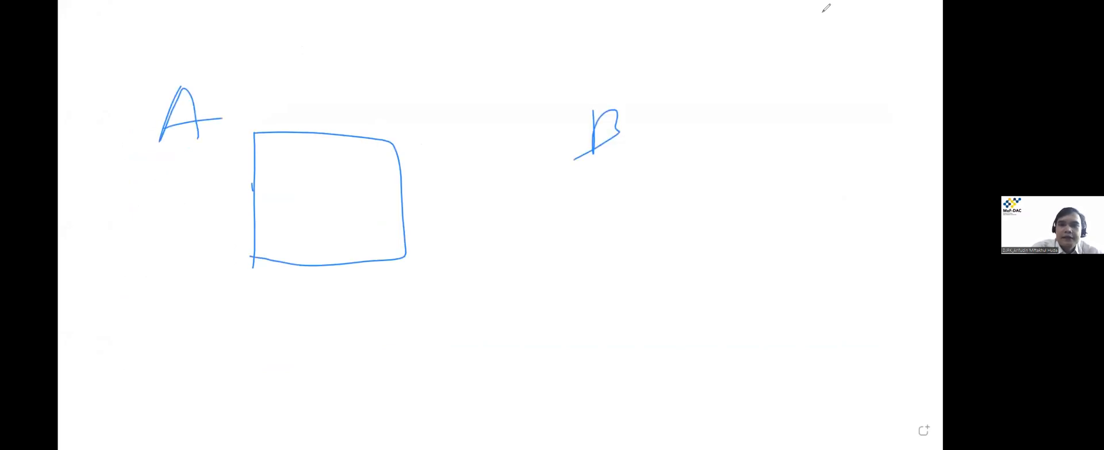
left_click_drag(592, 105, 596, 140)
left_click_drag(614, 161, 610, 253)
mouse_move(605, 183)
left_mouse_down()
mouse_move(762, 152)
mouse_move(685, 299)
mouse_move(594, 290)
mouse_move(607, 300)
left_mouse_up()
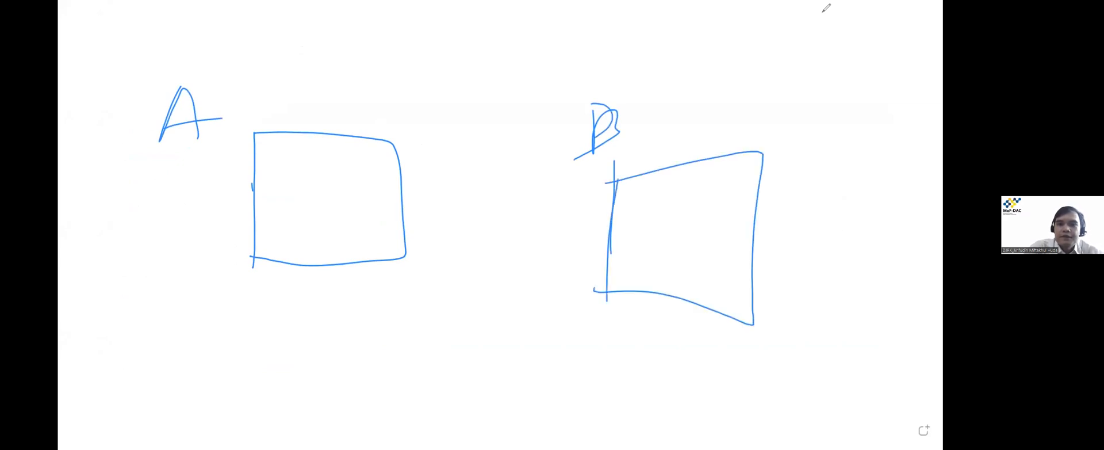
left_click(827, 8)
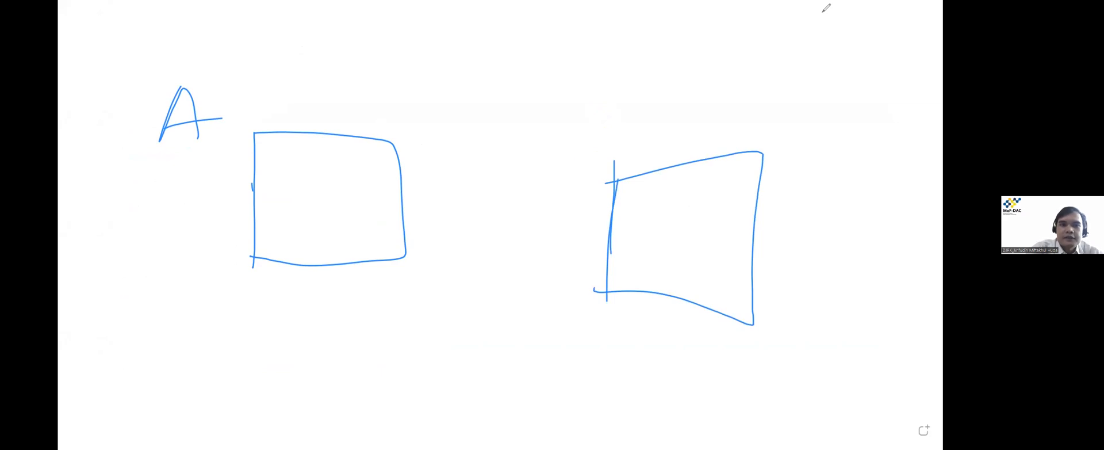
left_click_drag(554, 108, 566, 154)
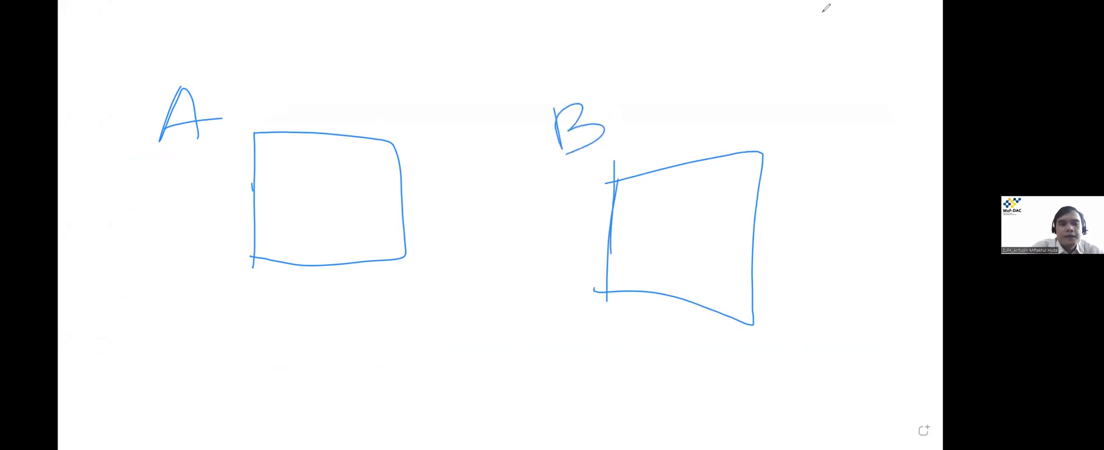
Write the Pemda and Nilai column labels above boxes A and B.
mouse_move(246, 126)
left_mouse_down()
mouse_move(257, 107)
mouse_move(273, 122)
mouse_move(300, 122)
left_mouse_up()
mouse_move(303, 92)
left_mouse_down()
mouse_move(310, 119)
mouse_move(346, 115)
mouse_move(357, 127)
left_mouse_up()
left_click_drag(361, 123, 363, 132)
mouse_move(373, 94)
left_mouse_down()
mouse_move(375, 131)
mouse_move(395, 132)
left_mouse_up()
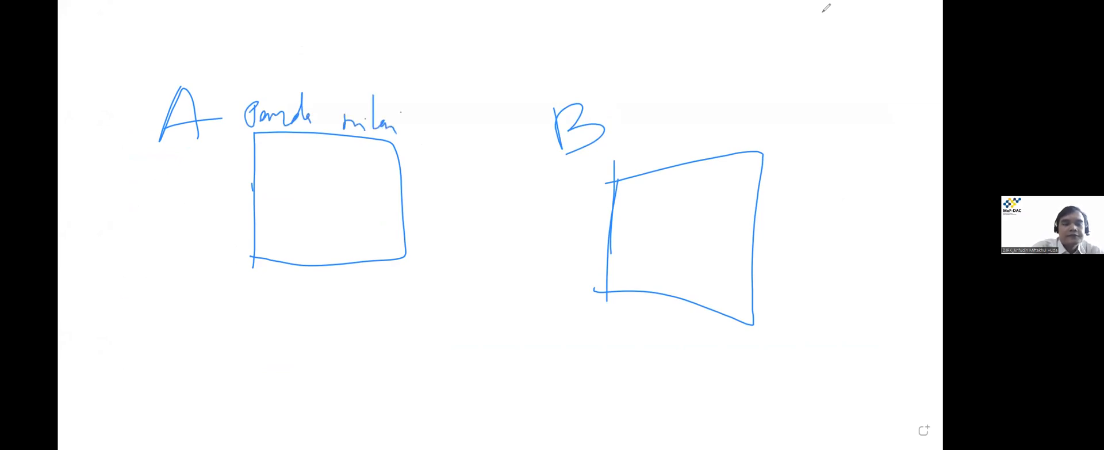
mouse_move(610, 166)
left_mouse_down()
mouse_move(623, 151)
mouse_move(686, 153)
left_mouse_up()
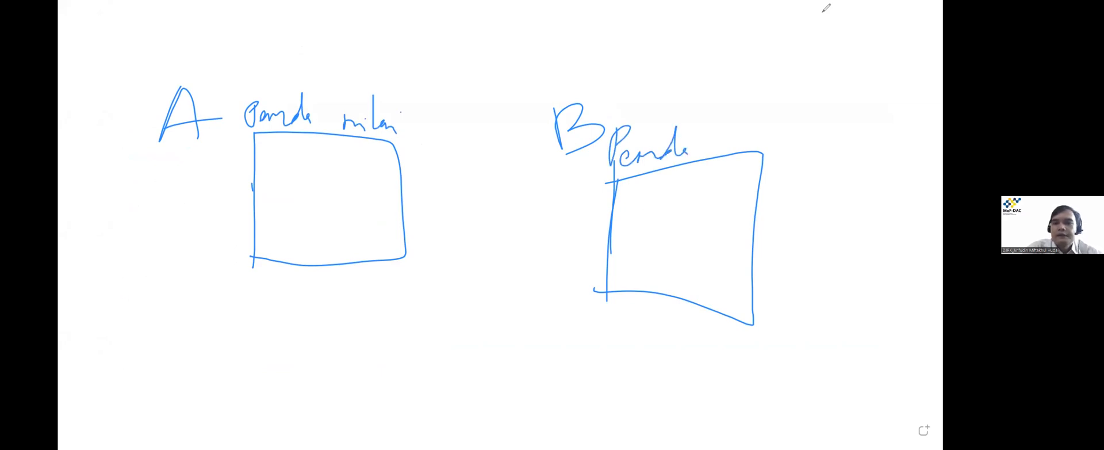
left_click_drag(713, 148, 730, 120)
left_click_drag(746, 134, 745, 147)
left_click(743, 118)
mouse_move(770, 103)
left_mouse_down()
mouse_move(767, 142)
mouse_move(780, 146)
left_mouse_up()
left_click(784, 121)
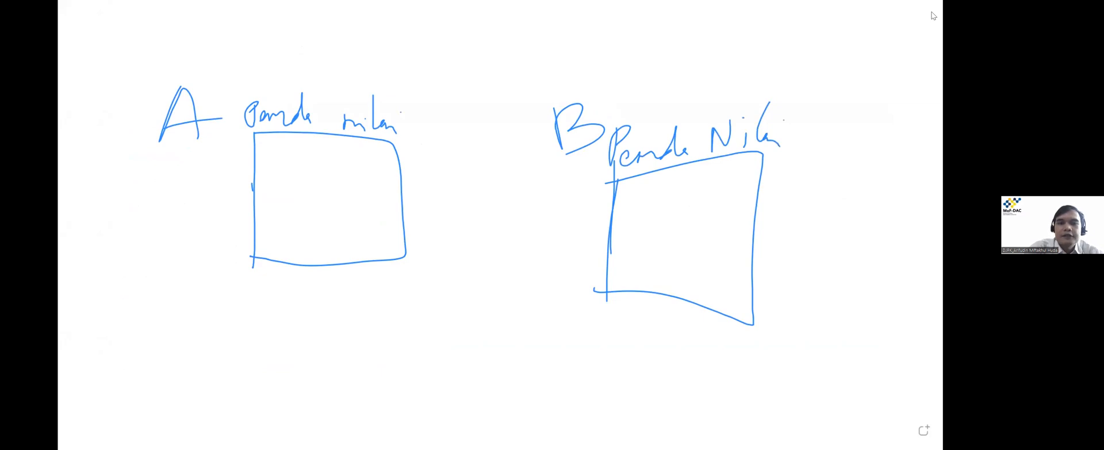
Add a Tahun label to each box, with 2022 under A and 2021 under B.
mouse_move(423, 111)
left_mouse_down()
mouse_move(446, 109)
mouse_move(432, 143)
left_mouse_up()
left_click_drag(451, 128, 448, 142)
mouse_move(459, 110)
left_mouse_down()
mouse_move(449, 143)
mouse_move(485, 148)
left_mouse_up()
mouse_move(805, 131)
left_mouse_down()
mouse_move(836, 128)
mouse_move(815, 165)
mouse_move(827, 164)
left_mouse_up()
mouse_move(848, 133)
left_mouse_down()
mouse_move(843, 164)
mouse_move(896, 165)
left_mouse_up()
left_click_drag(428, 166, 446, 182)
left_click_drag(455, 175, 485, 183)
left_click_drag(489, 173, 494, 182)
mouse_move(814, 190)
left_mouse_down()
mouse_move(828, 208)
mouse_move(840, 197)
left_mouse_up()
left_click_drag(861, 187, 868, 208)
left_click_drag(889, 184, 883, 214)
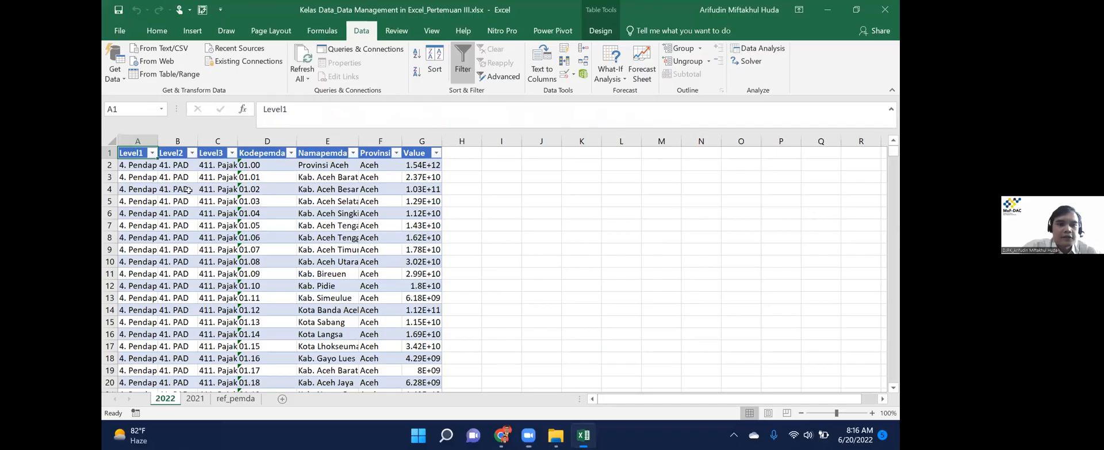
key("ctrl+Page_Down")
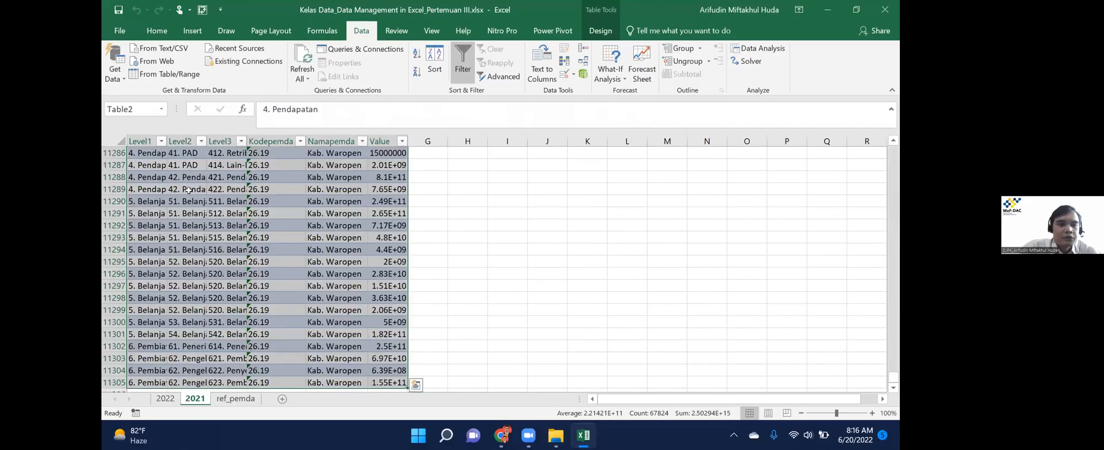
key("ctrl+Up")
key("ctrl+Right")
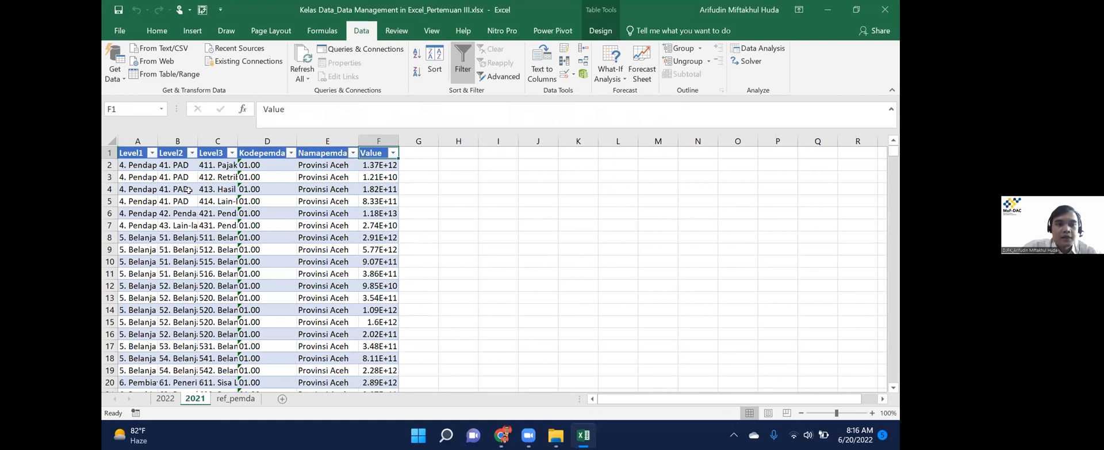
key("ctrl+Left")
key("ctrl+Right")
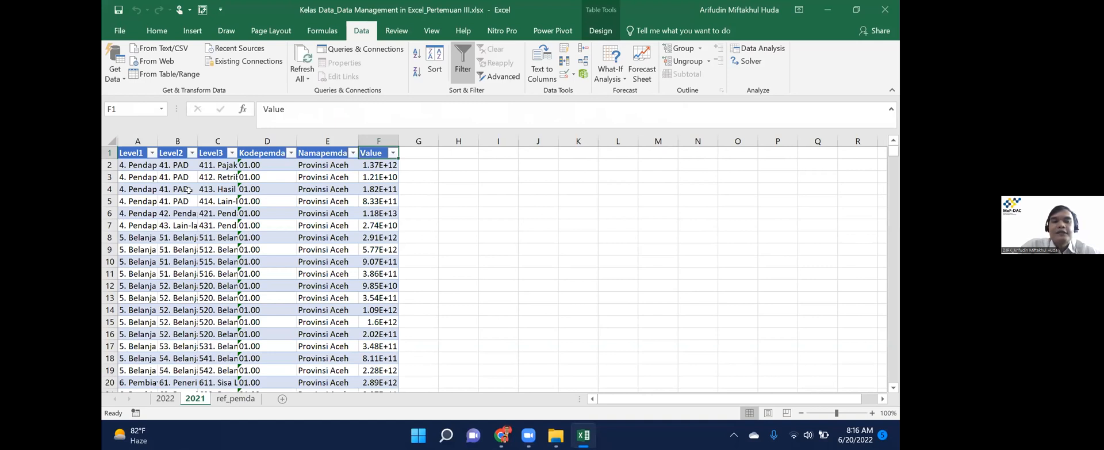
type("NI")
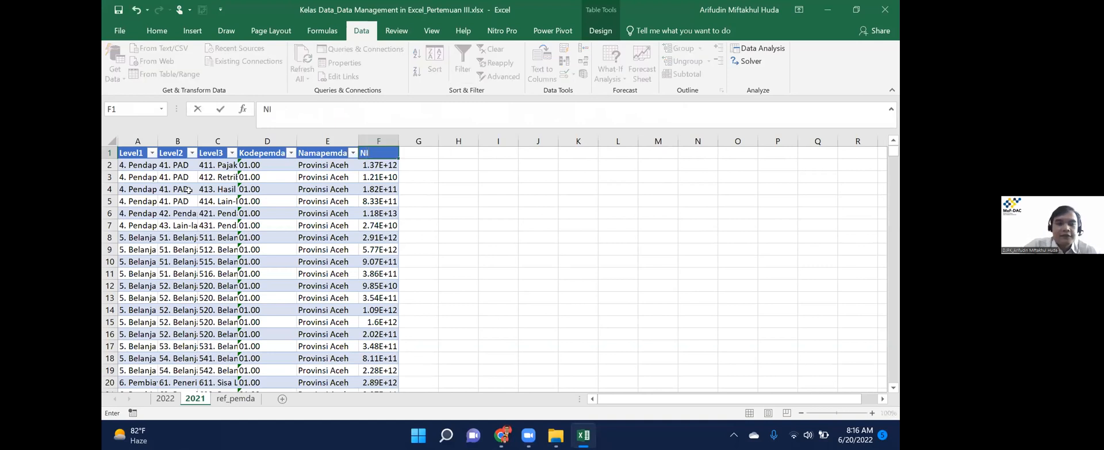
type("lai")
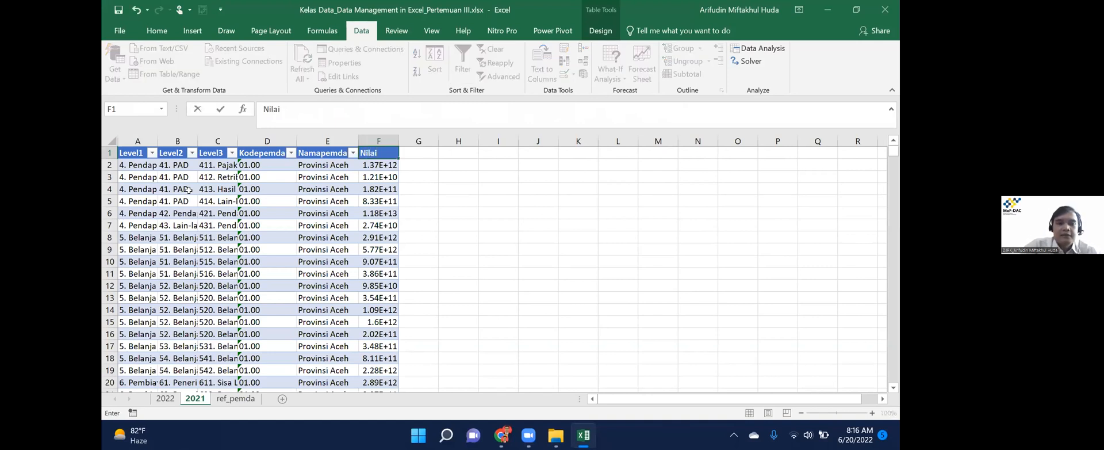
key("ctrl+Page_Up")
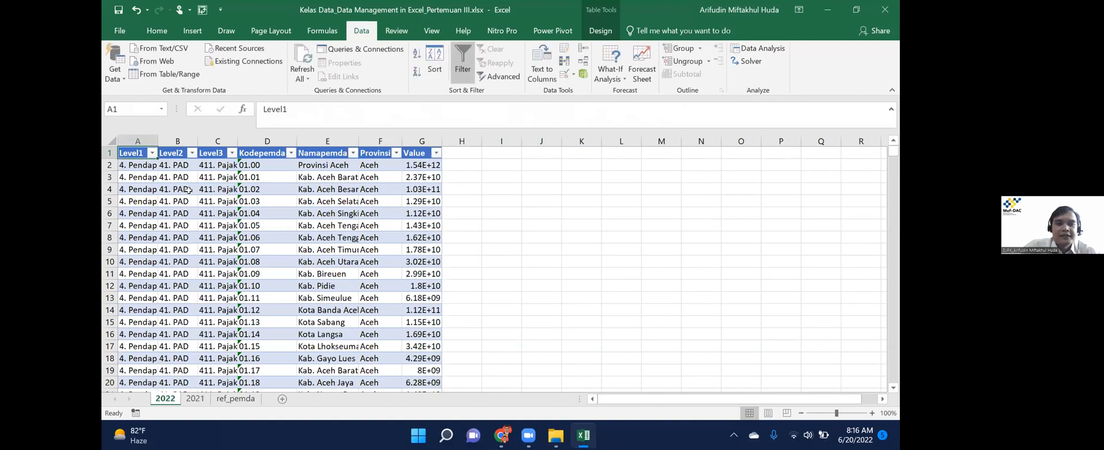
key("ctrl+Page_Down")
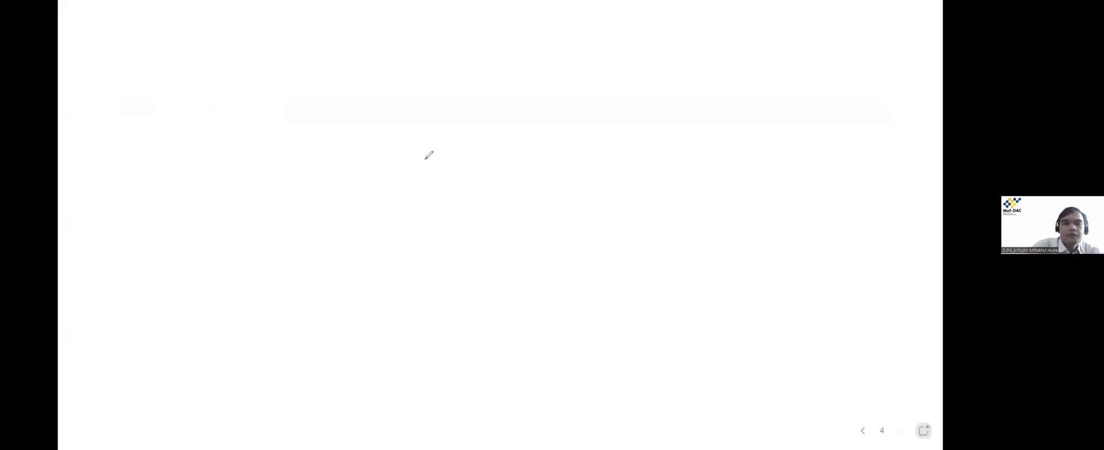
left_click_drag(270, 135, 292, 369)
mouse_move(269, 140)
left_mouse_down()
mouse_move(414, 120)
mouse_move(327, 373)
mouse_move(300, 379)
left_mouse_up()
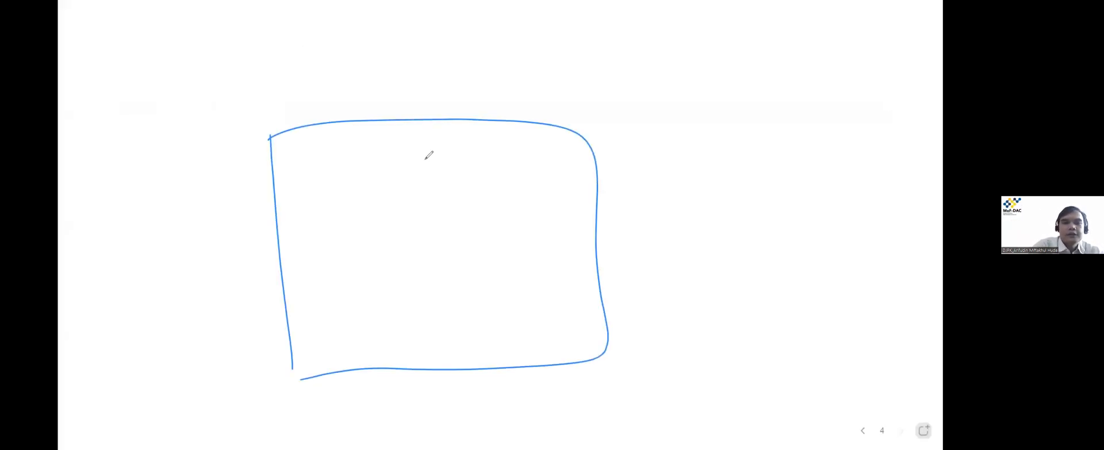
Divide the box with two column lines and write level, pemda, year and nilai headings.
left_click_drag(485, 120, 482, 366)
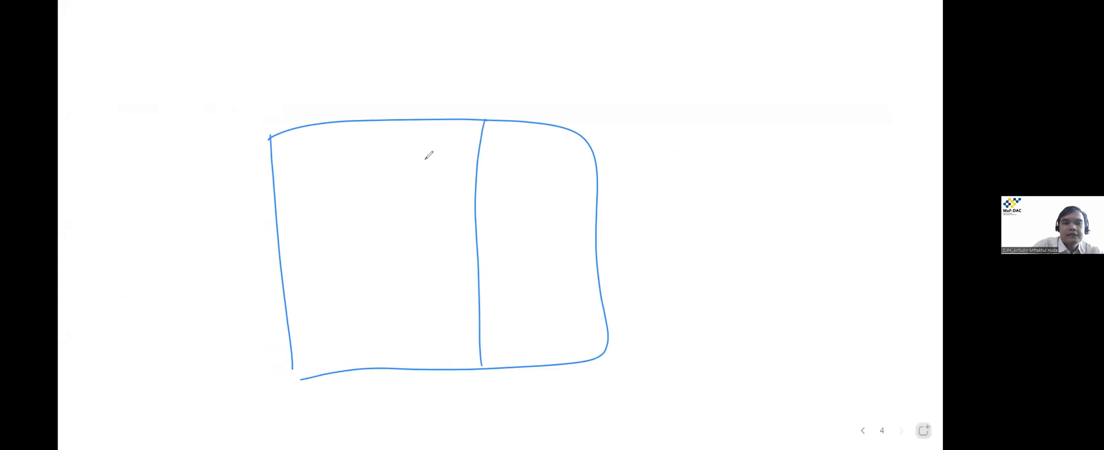
mouse_move(224, 84)
left_mouse_down()
mouse_move(238, 116)
mouse_move(259, 118)
left_mouse_up()
left_click_drag(277, 83, 278, 112)
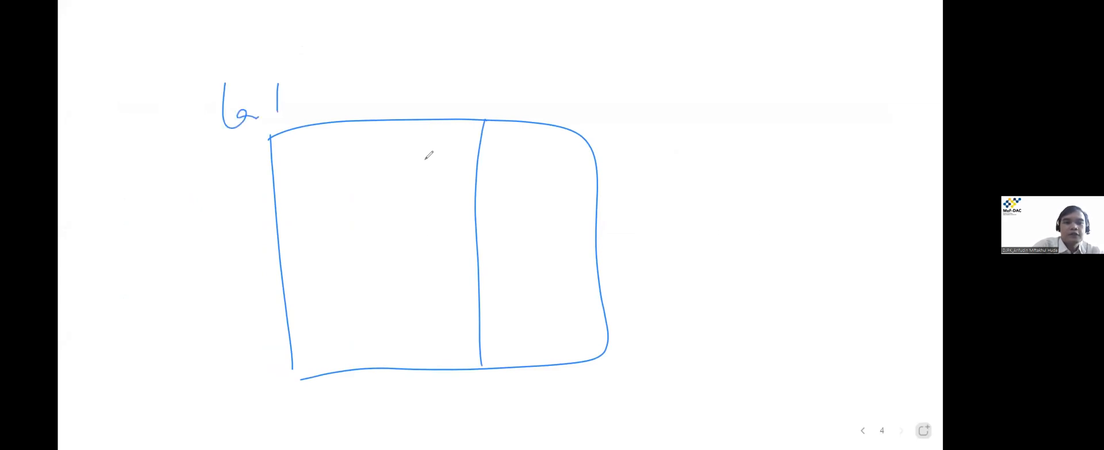
left_click_drag(345, 86, 437, 98)
left_click_drag(538, 122, 538, 364)
mouse_move(476, 77)
left_mouse_down()
mouse_move(486, 106)
mouse_move(491, 77)
left_mouse_up()
left_click_drag(494, 92, 510, 106)
left_click_drag(512, 60, 511, 105)
left_click_drag(510, 92, 591, 120)
left_click_drag(611, 68, 604, 125)
left_click_drag(616, 115, 641, 122)
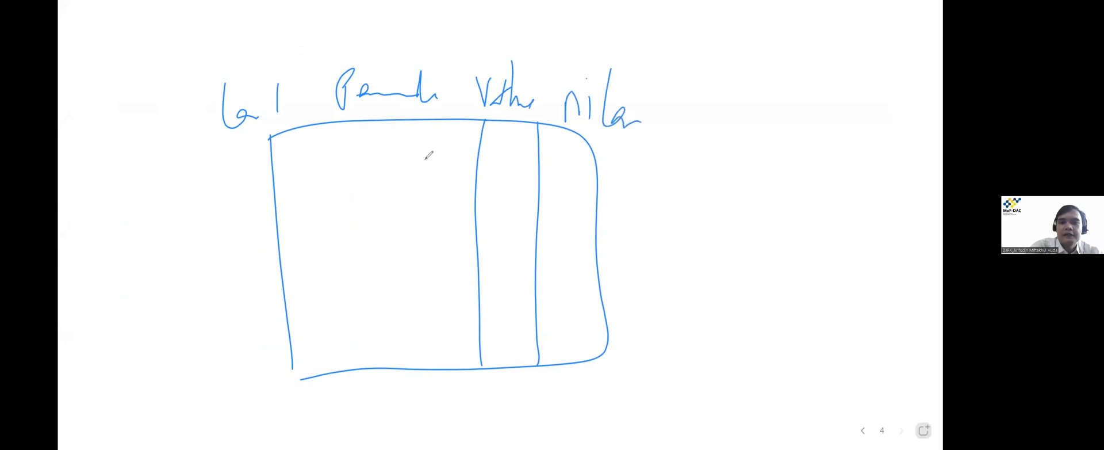
Add small marks inside the table and dash row entries down the year column.
left_click_drag(513, 247, 529, 239)
left_click(504, 306)
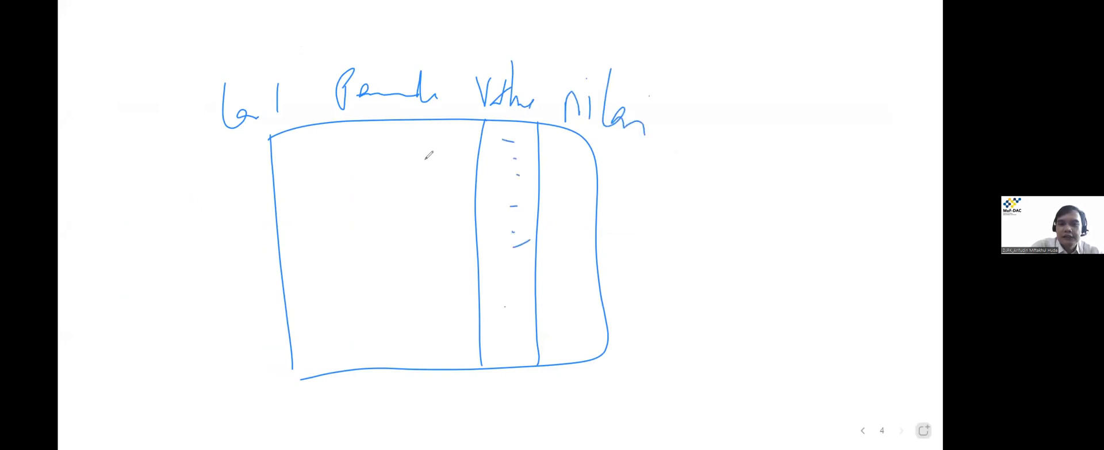
left_click_drag(550, 262, 566, 262)
left_click_drag(554, 280, 566, 282)
left_click_drag(559, 309, 571, 332)
left_click_drag(566, 347, 574, 343)
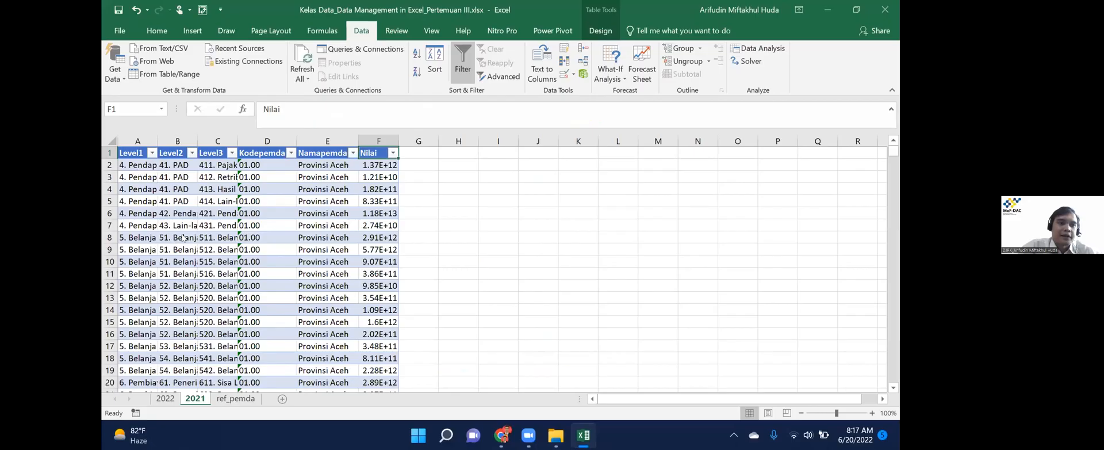
left_click(115, 71)
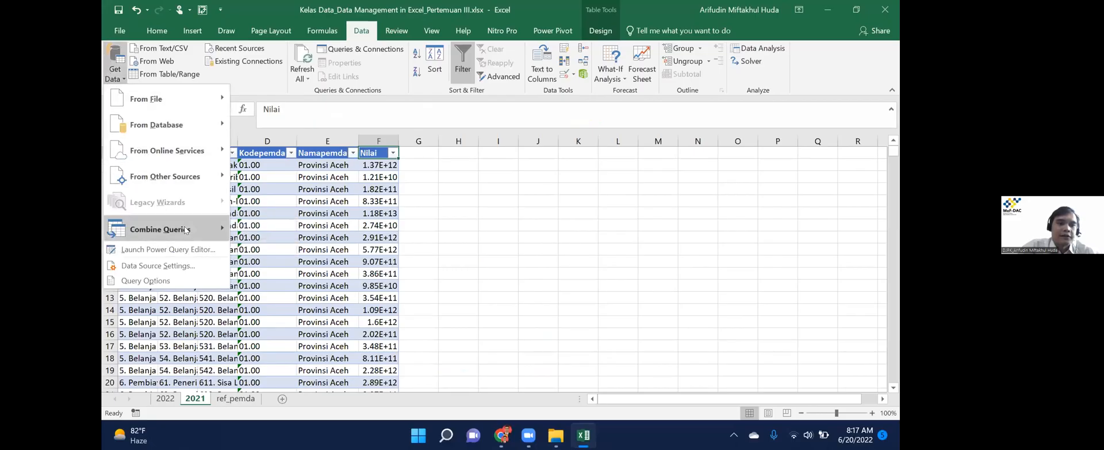
mouse_move(184, 228)
left_click(278, 251)
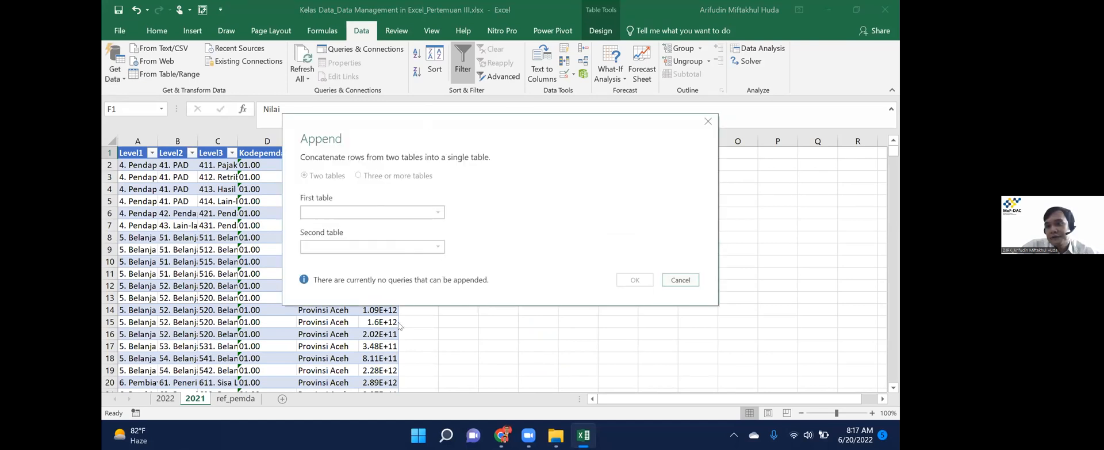
left_click(708, 124)
left_click(189, 222)
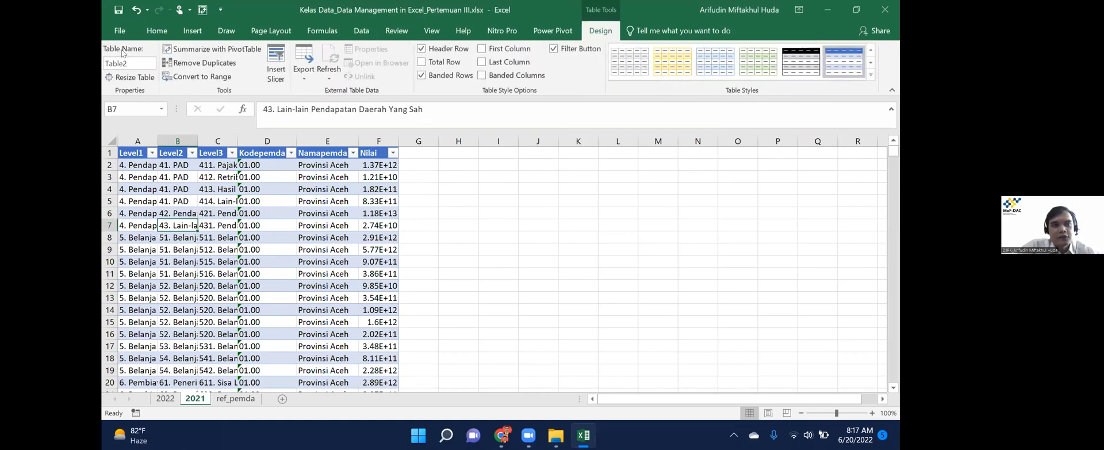
Copy the 2022 table's header and first eight rows (A1:G9) into J2.
left_click(165, 398)
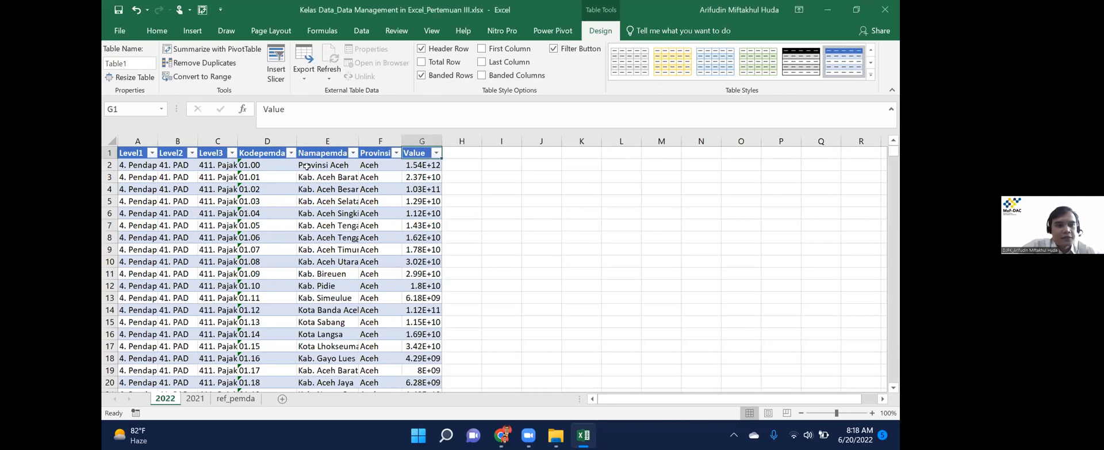
left_click(277, 197)
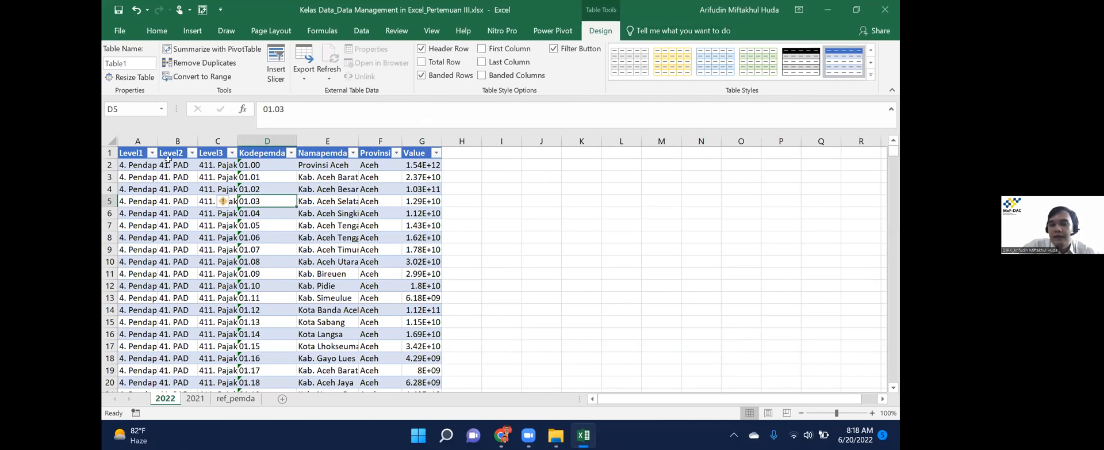
left_click_drag(127, 153, 425, 250)
key("ctrl+c")
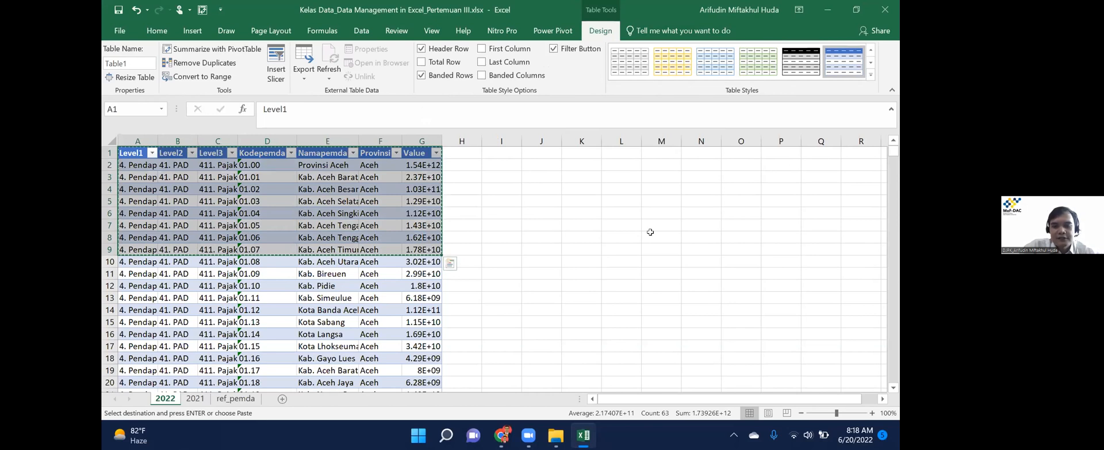
left_click(541, 164)
key("ctrl+v")
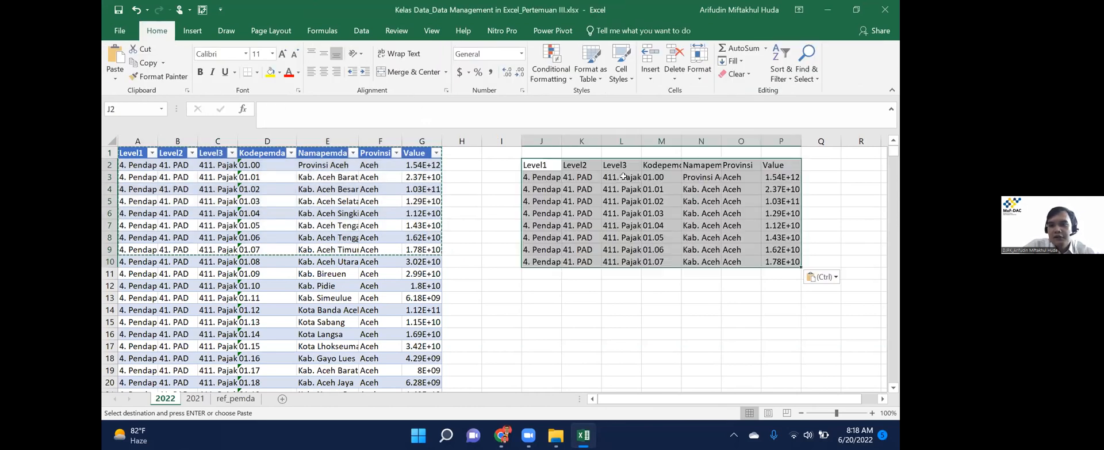
Give the J2:P10 copy outside and all borders, then inspect a Level3 cell.
left_click(256, 71)
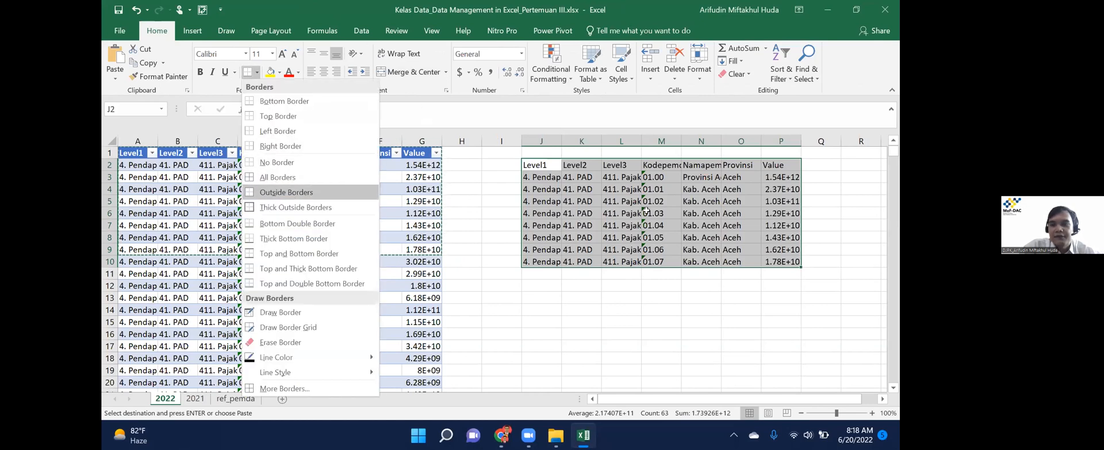
left_click(277, 192)
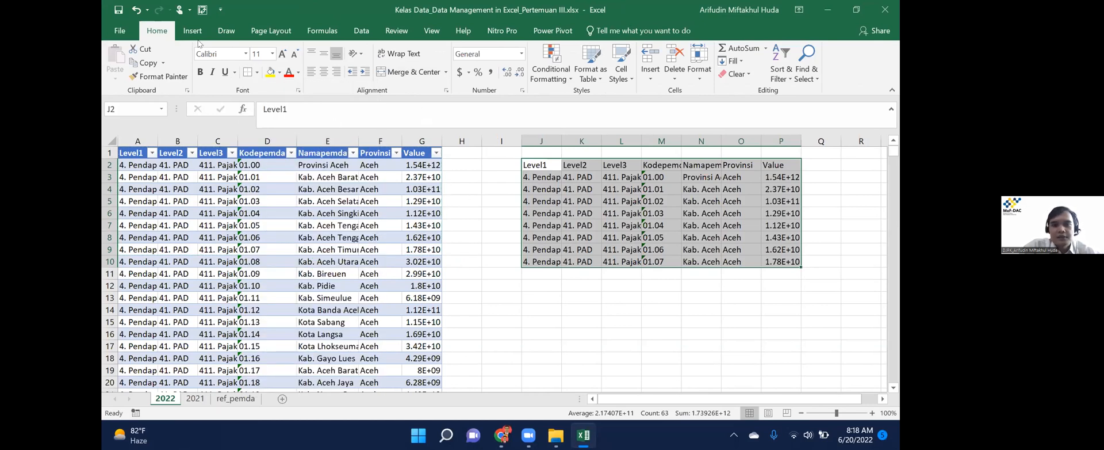
left_click(256, 72)
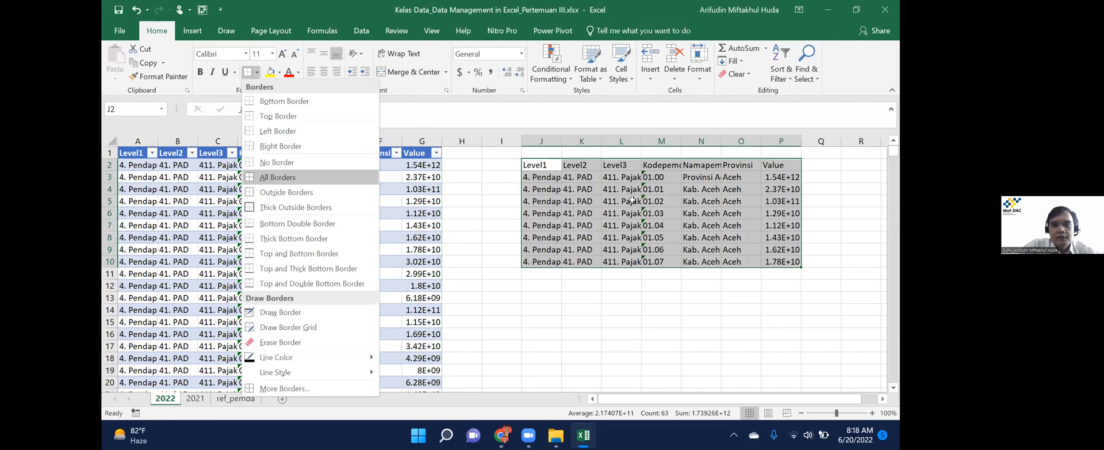
key("Return")
left_click(612, 281)
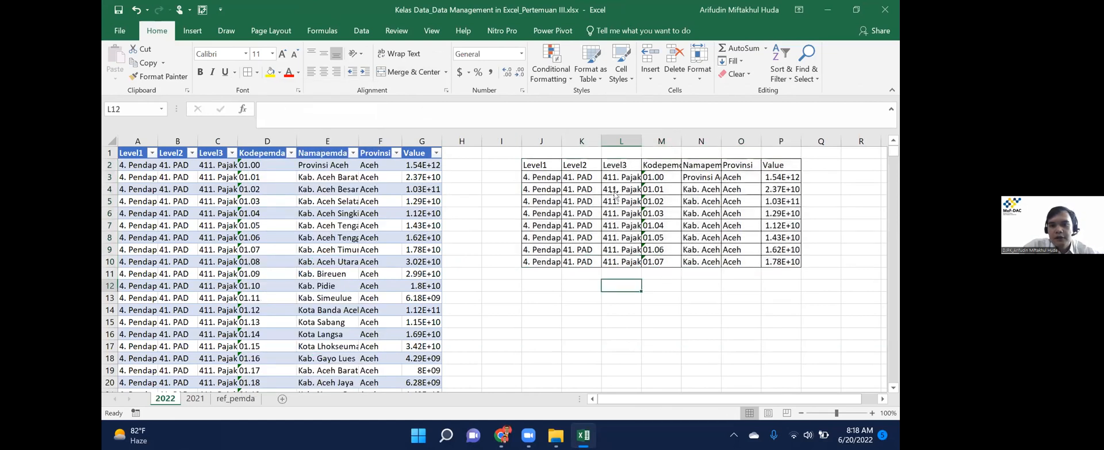
left_click(614, 190)
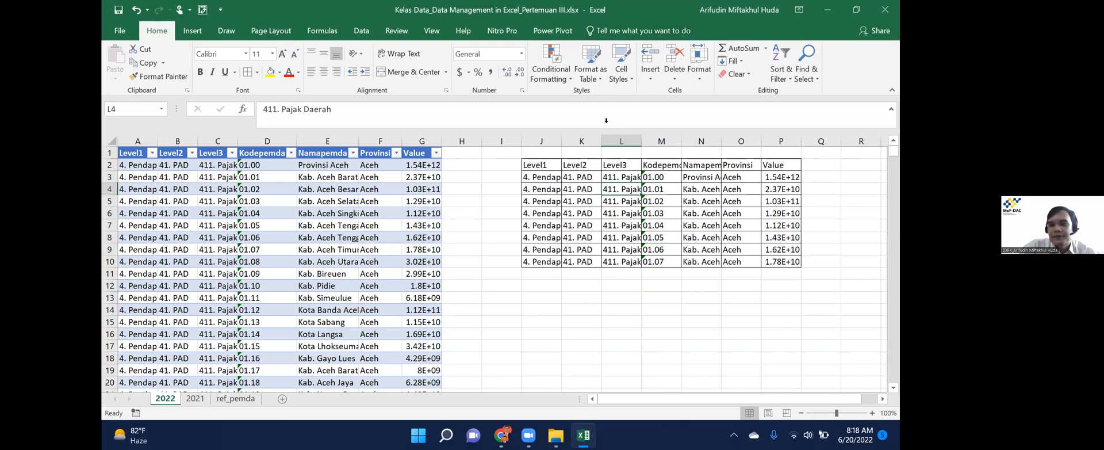
Undo the bordered sample copy beside the 2022 table.
key("ctrl+z")
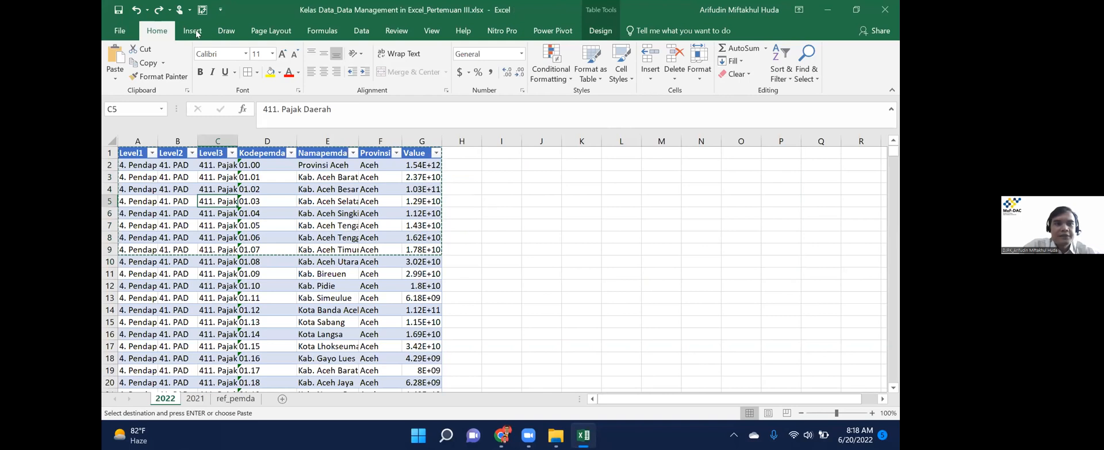
left_click(194, 32)
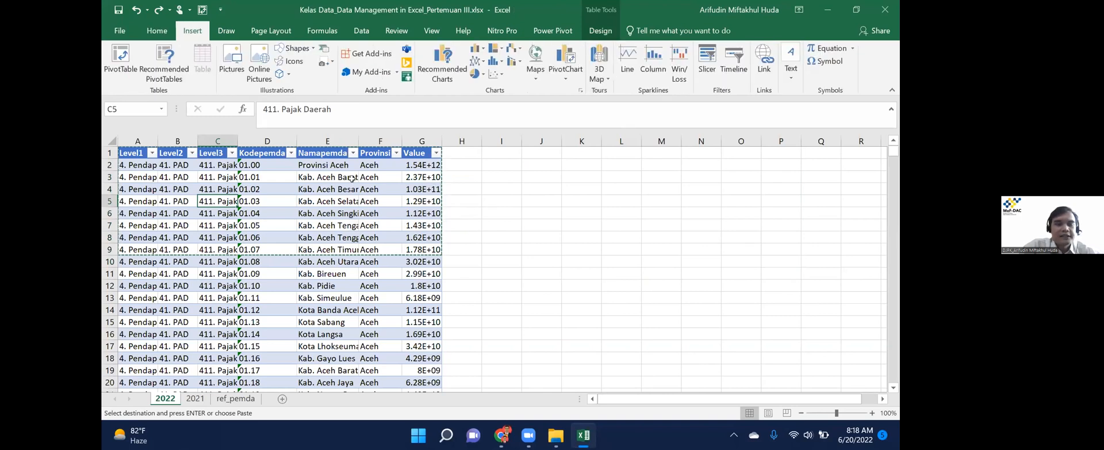
left_click_drag(508, 176, 705, 262)
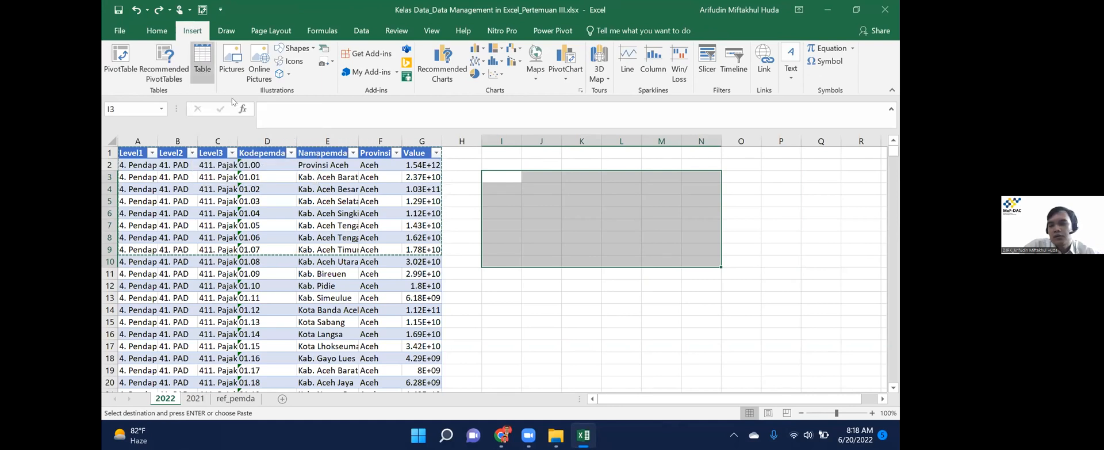
Try renaming the 2022 table to A2022 and dismiss the invalid-name warning.
left_click(205, 212)
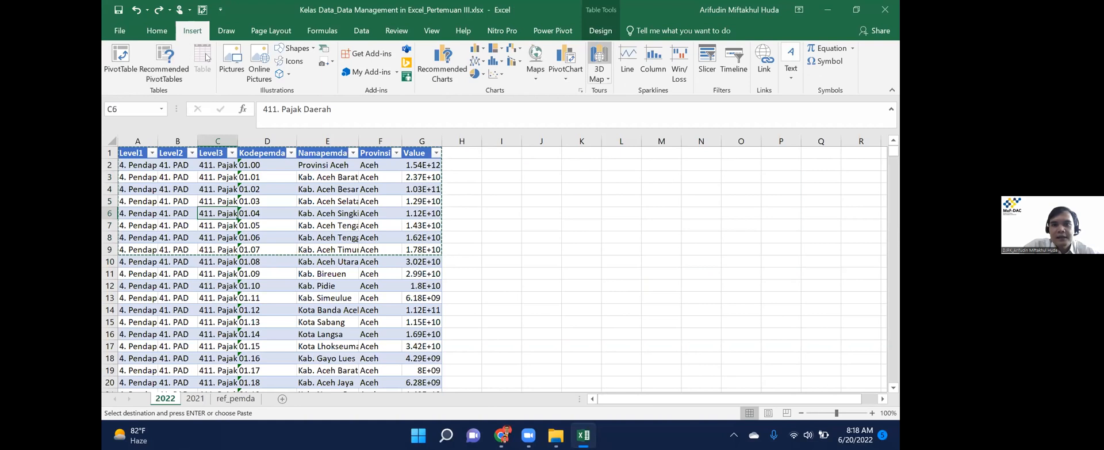
left_click(135, 60)
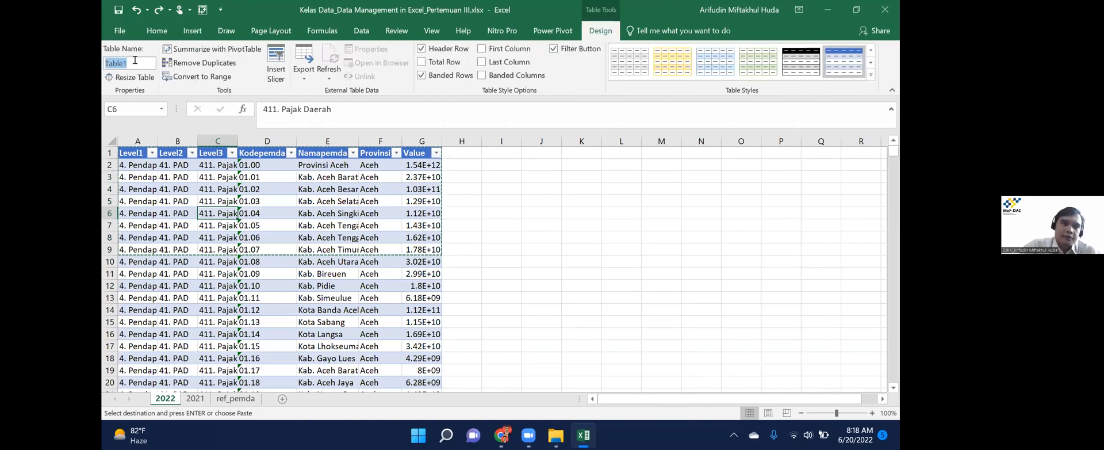
type("A2022")
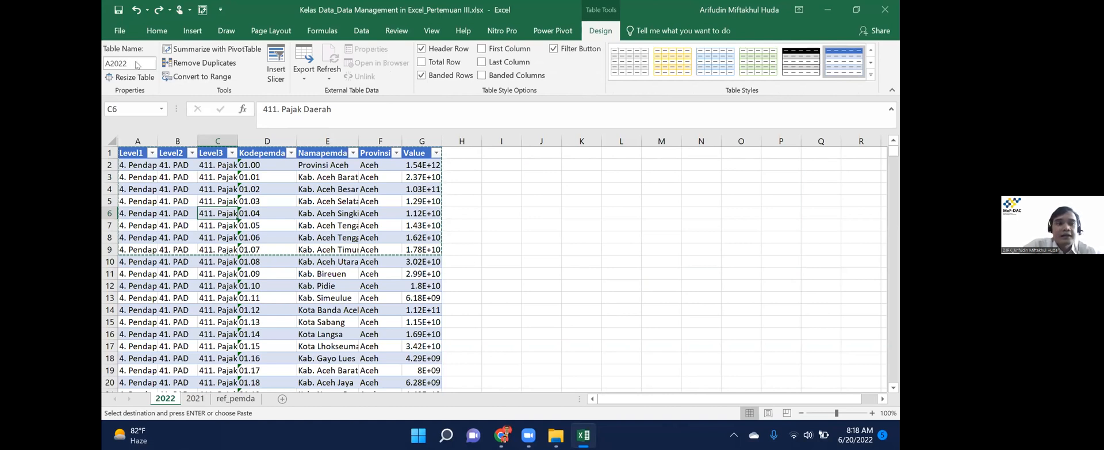
key("Return")
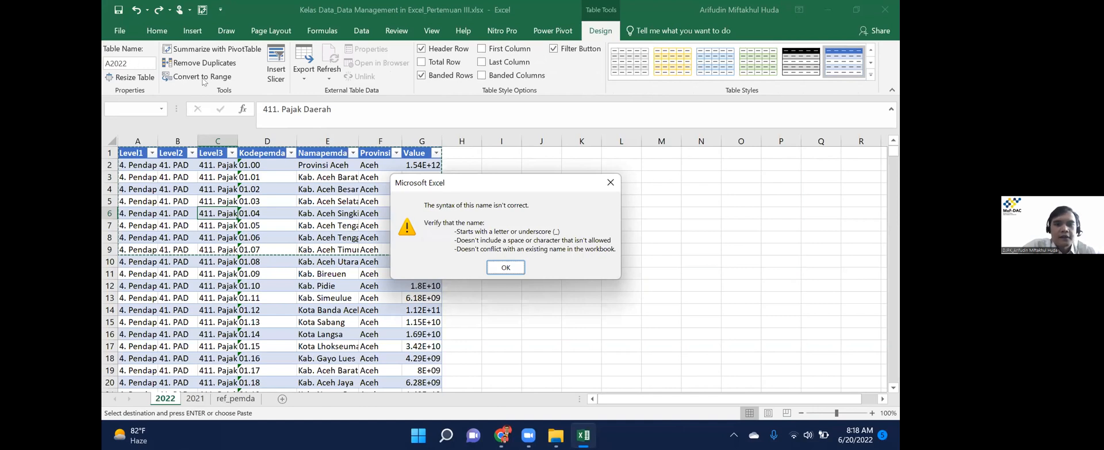
left_click(506, 266)
left_click(132, 64)
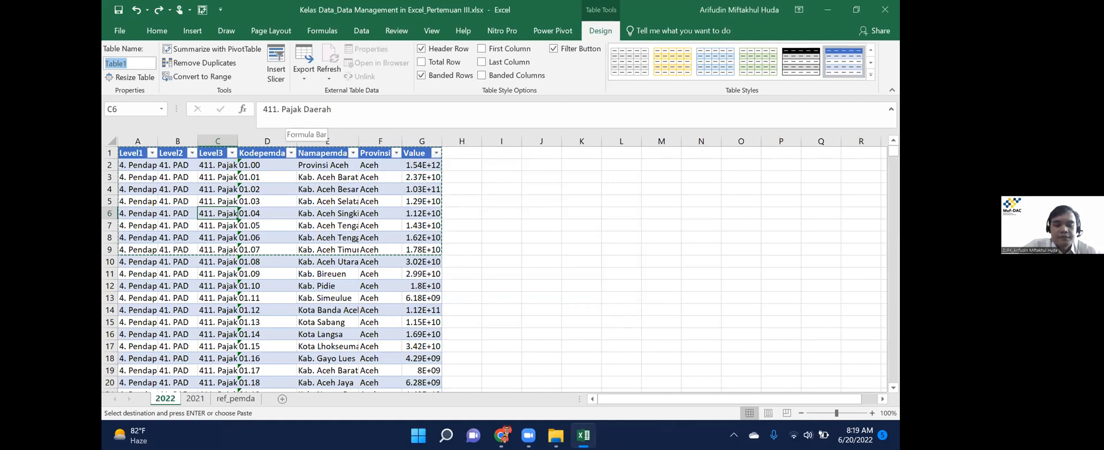
Enter Anggaran22 as the 2022 table's name and Anggaran21 for the 2021 table.
type("Anggaran22")
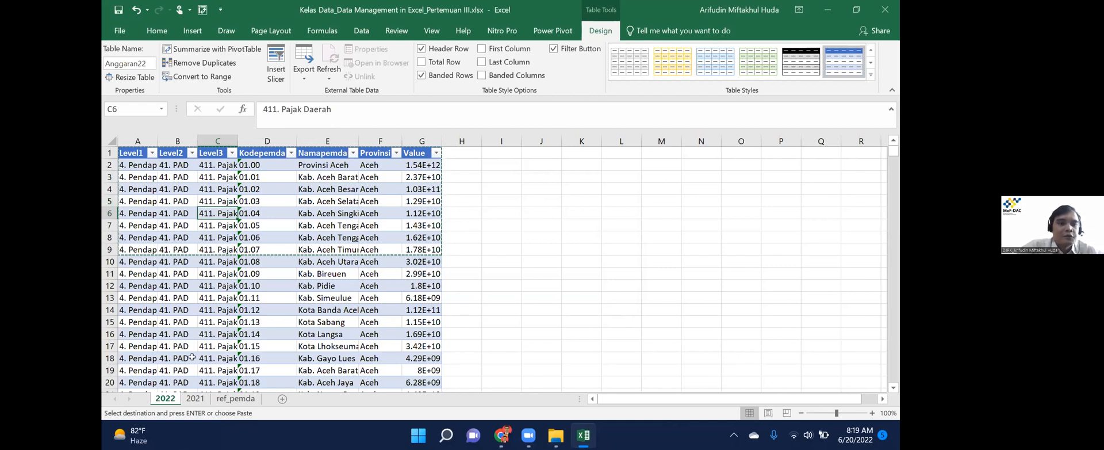
left_click(195, 398)
left_click(136, 66)
type("Anggaran")
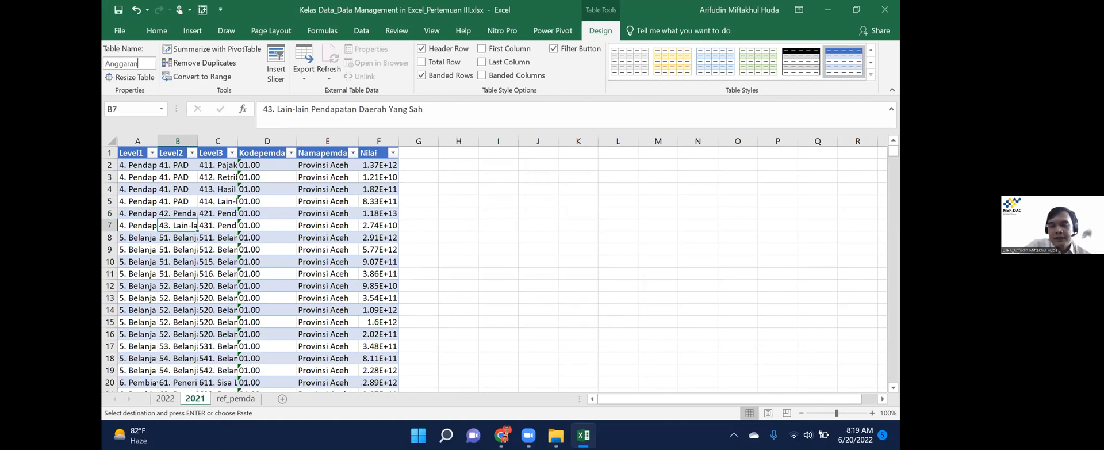
type("21")
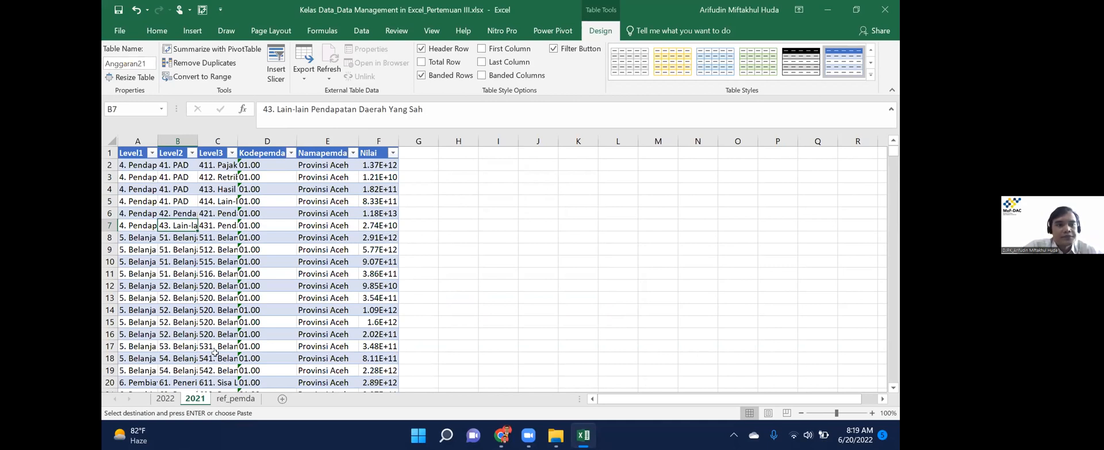
Flip through the sheets back to 2022 and select empty header cell H1.
left_click(236, 398)
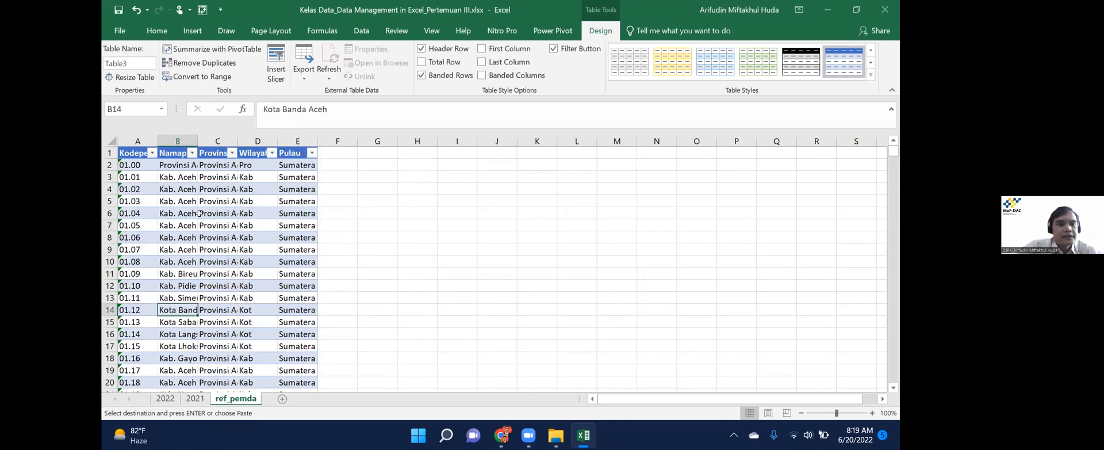
left_click(179, 398)
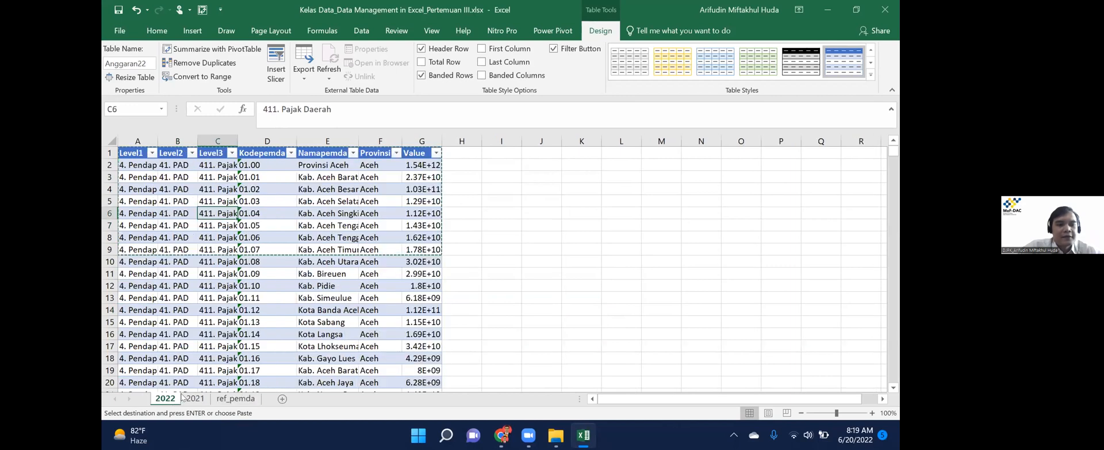
key("ctrl+Page_Down")
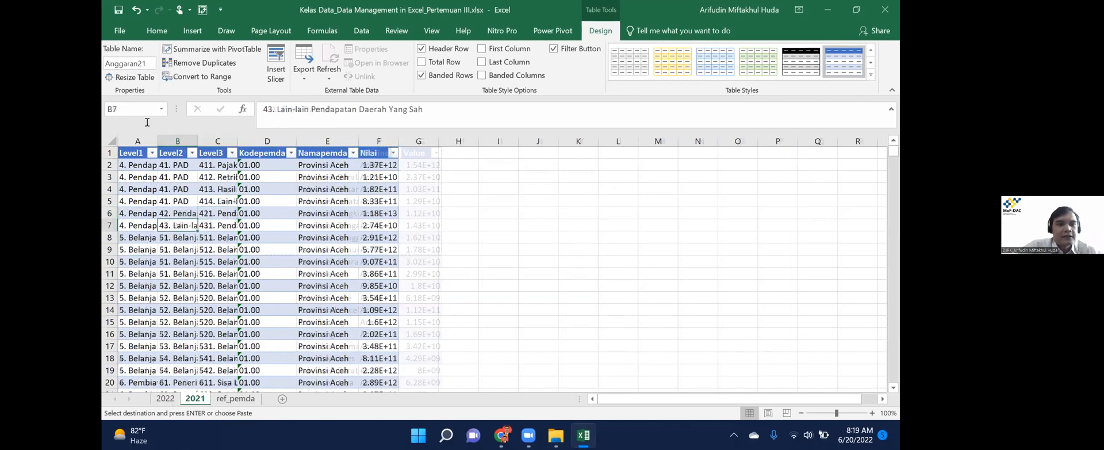
key("ctrl+Page_Up")
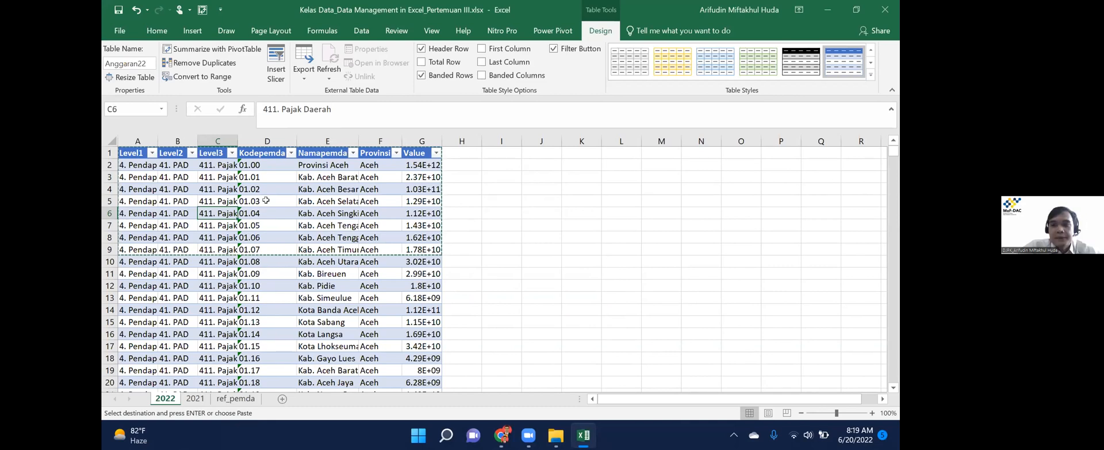
left_click(464, 153)
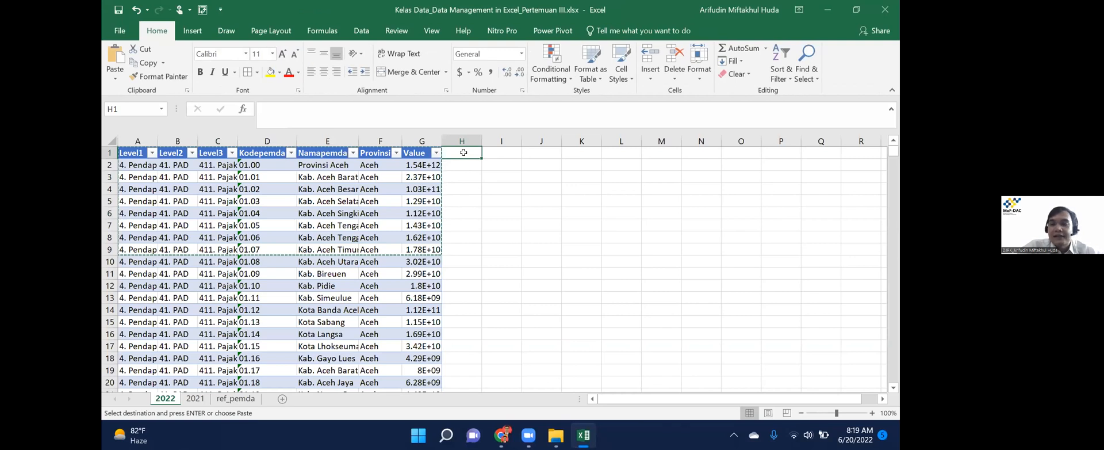
Add a Tahun header to the Anggaran22 table and fill 2022 down every row.
type("Tahun")
key("Return")
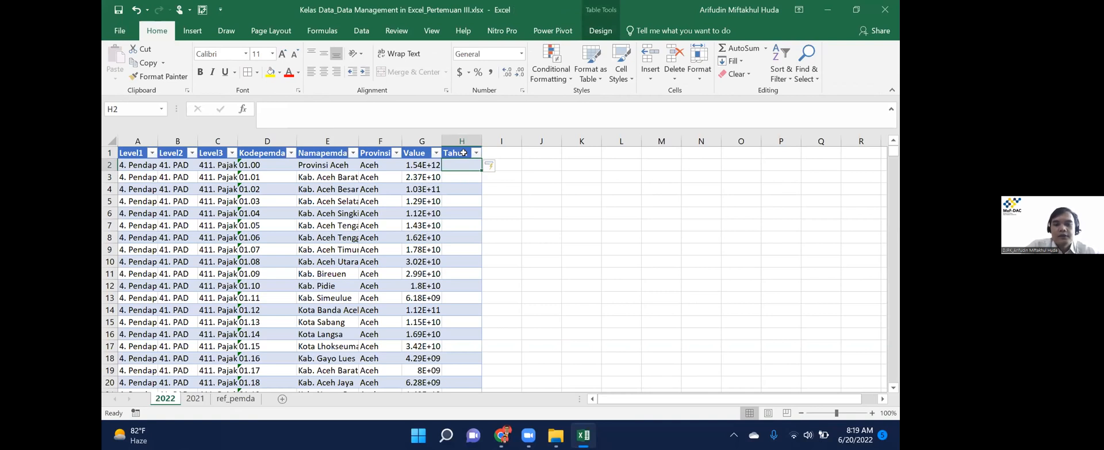
type("2022")
key("Return")
key("Up")
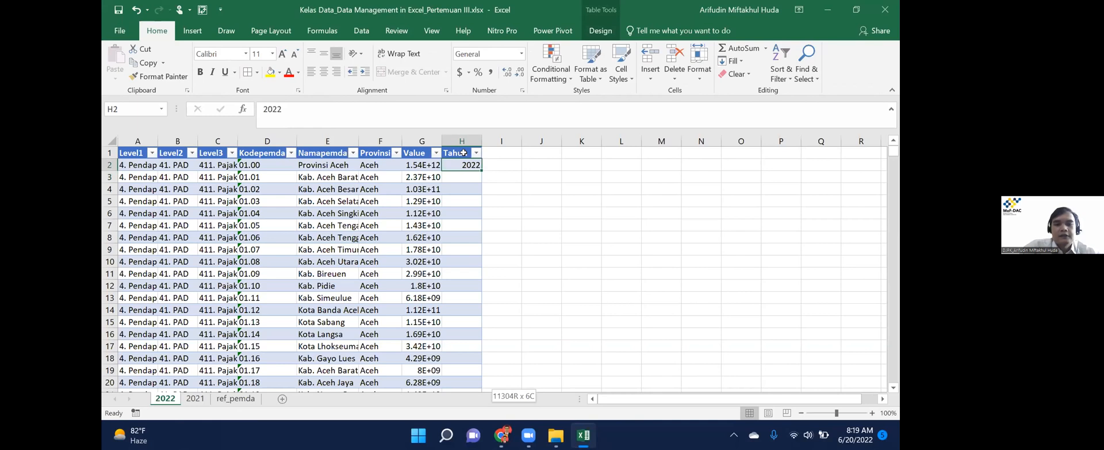
key("ctrl+shift+Down")
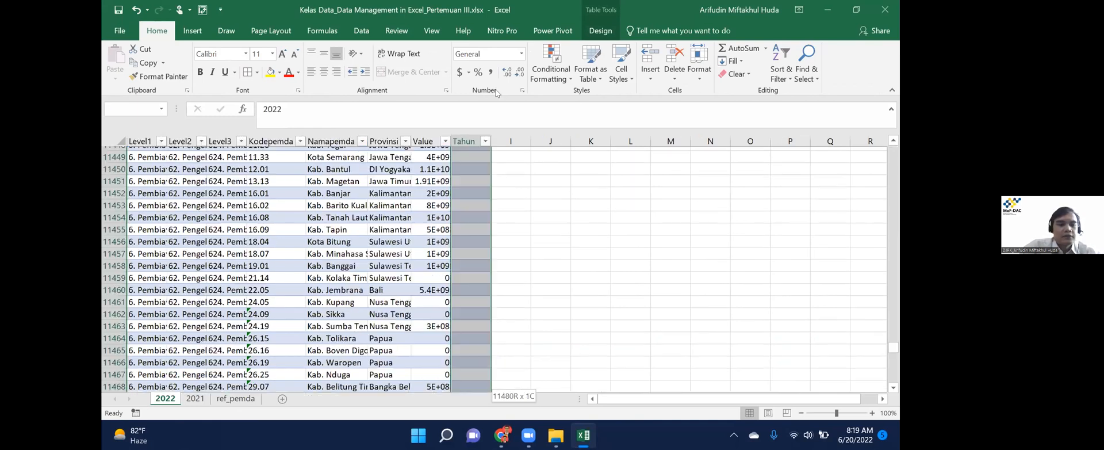
key("ctrl+d")
key("ctrl+Up")
key("ctrl+shift+Page_Down")
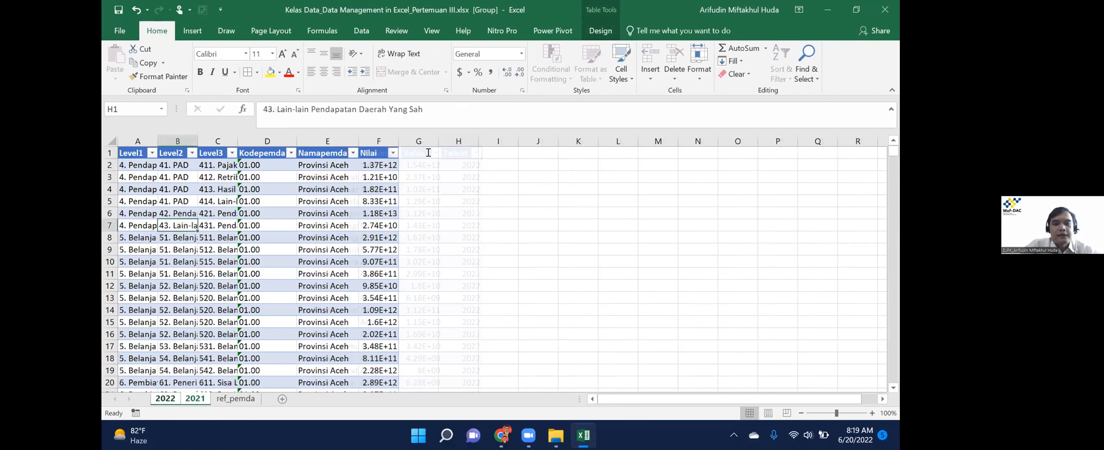
Ungroup the sheets and type the Tahun header in cell G1 of the 2021 sheet.
key("Left")
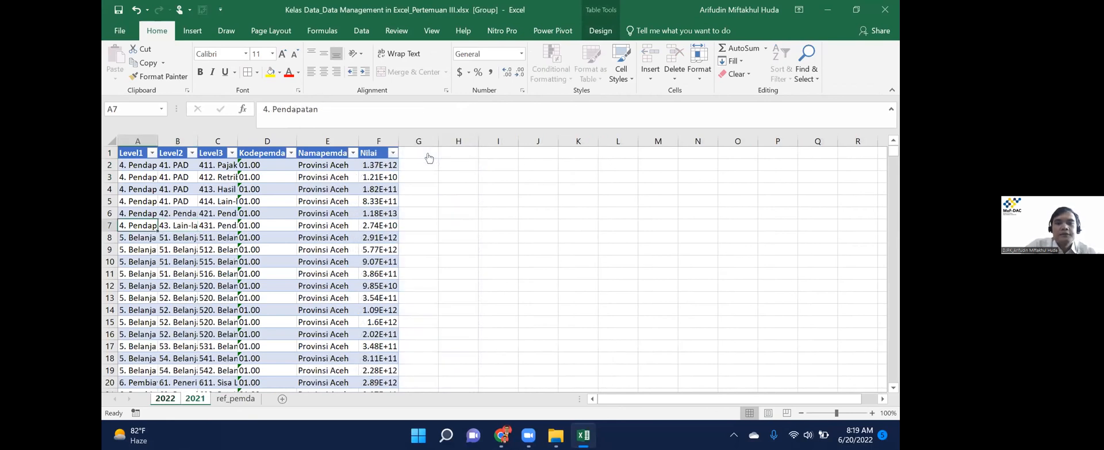
key("ctrl+Page_Down")
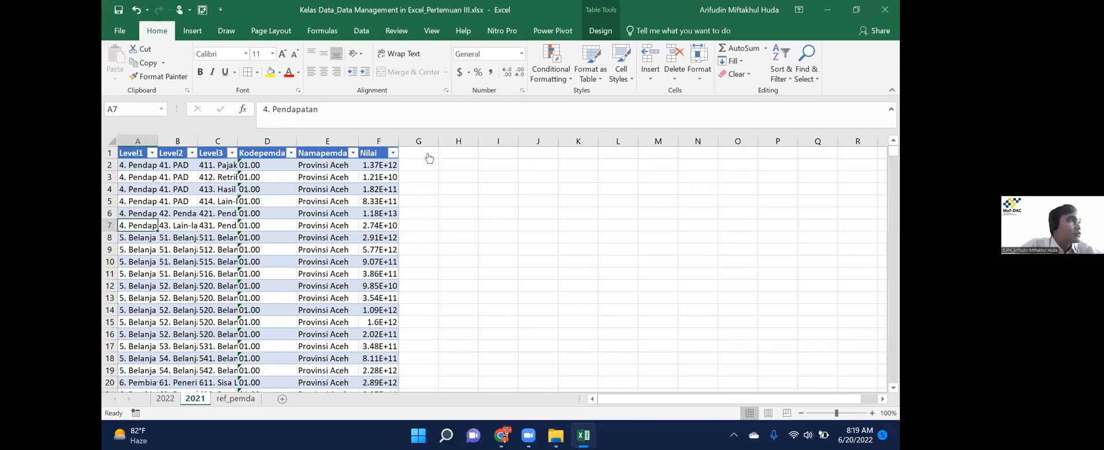
left_click(429, 156)
type("Tahun")
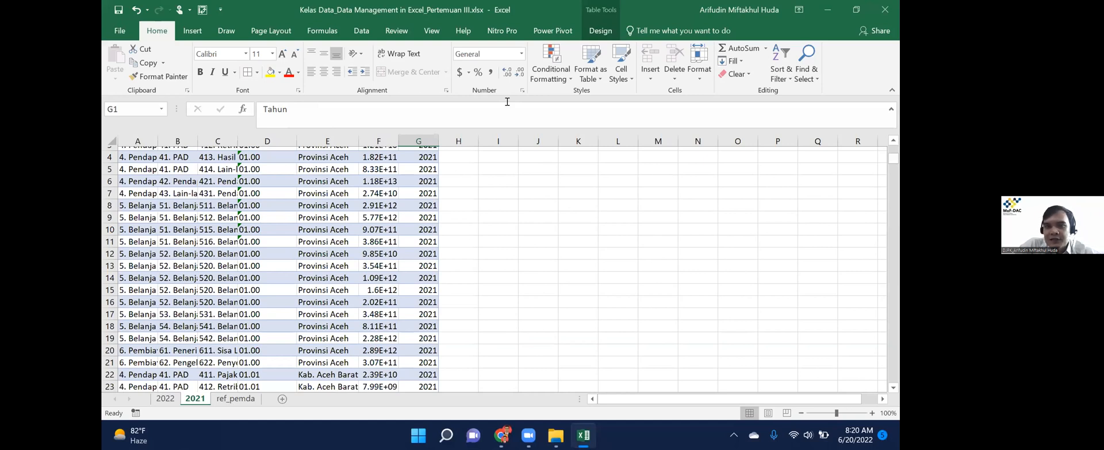
scroll(507, 102, "up", 1)
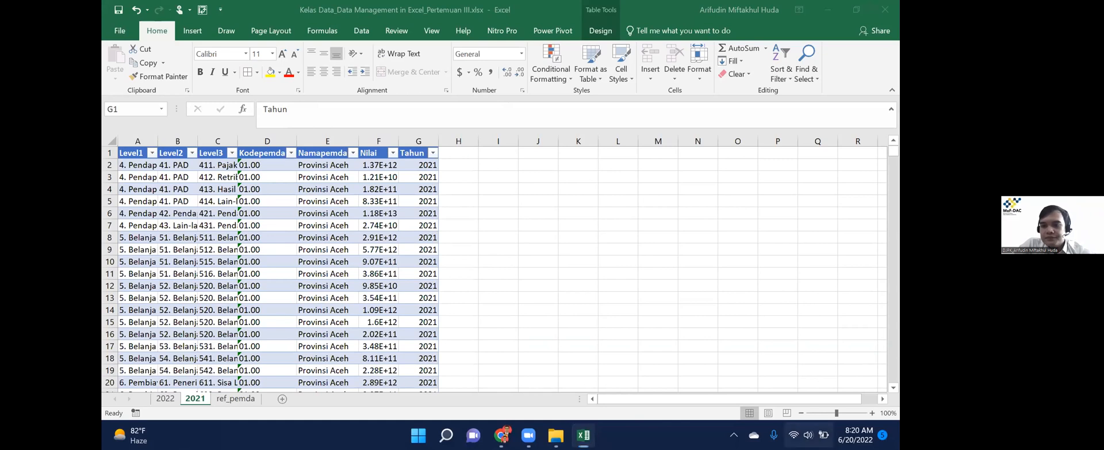
left_click(797, 435)
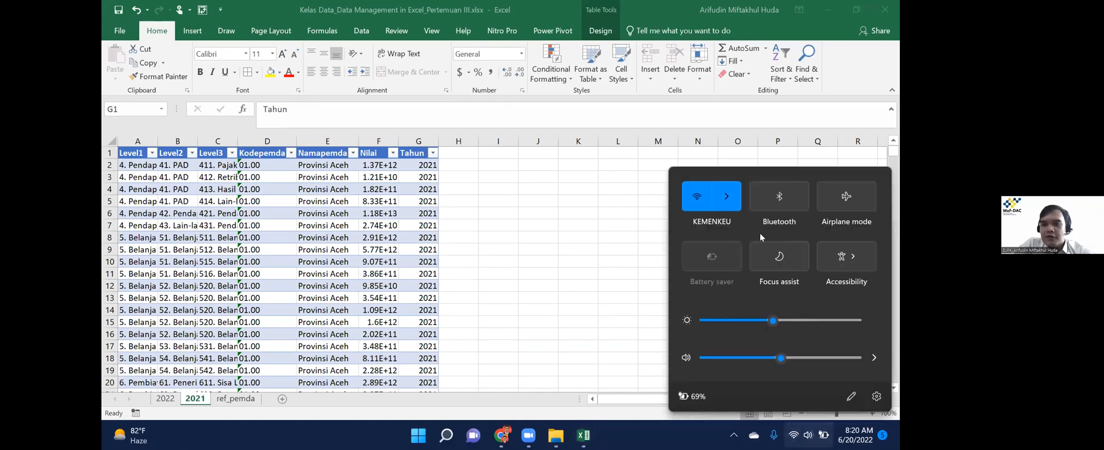
Dismiss Windows quick settings and return Excel to cell A1, then the 2022 sheet.
left_click(798, 433)
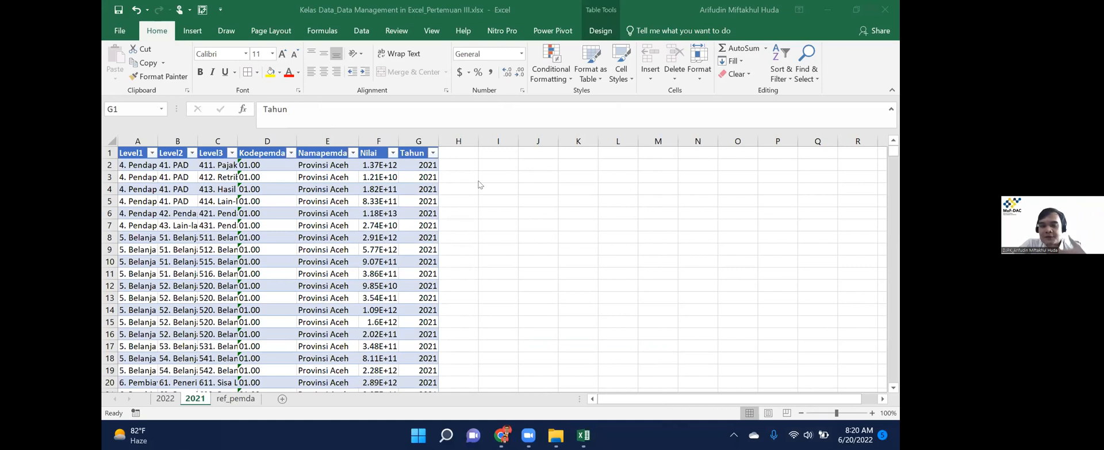
left_click(294, 225)
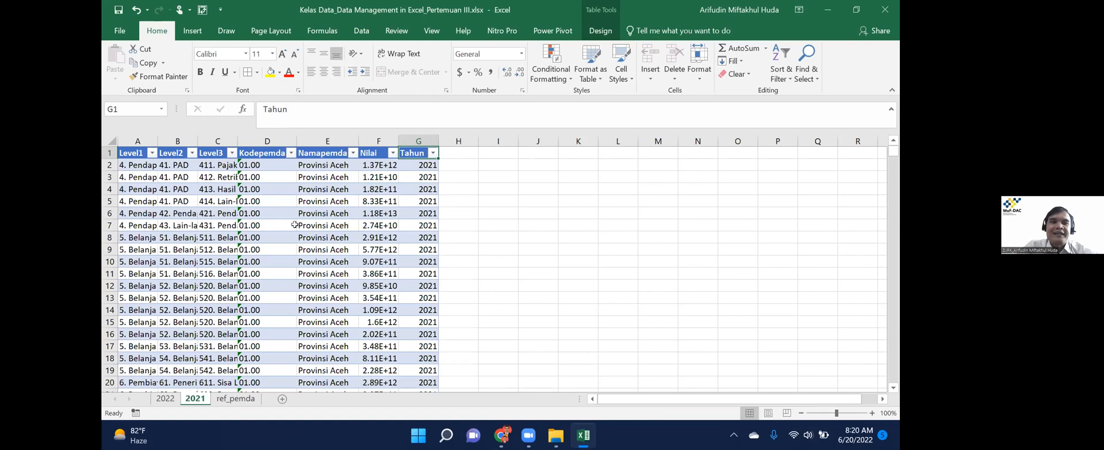
key("ctrl+Home")
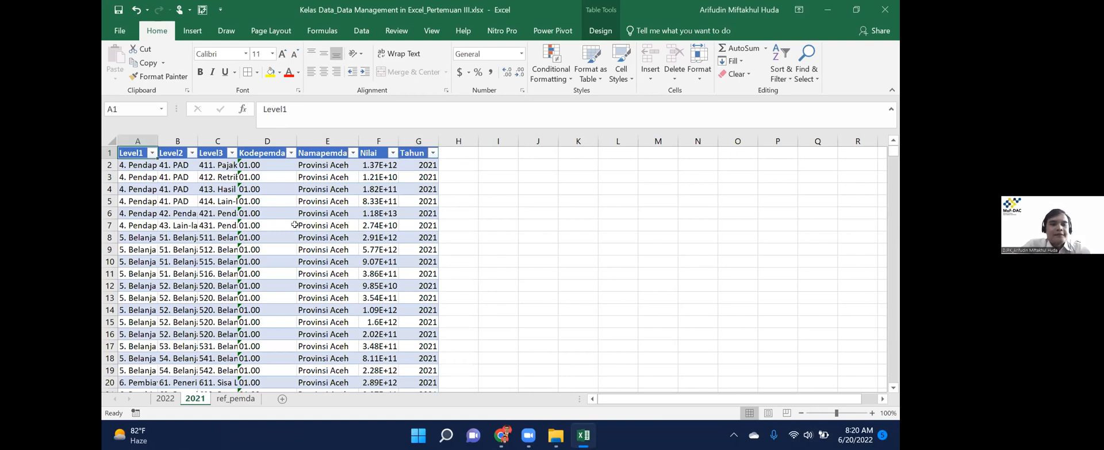
key("ctrl+Page_Up")
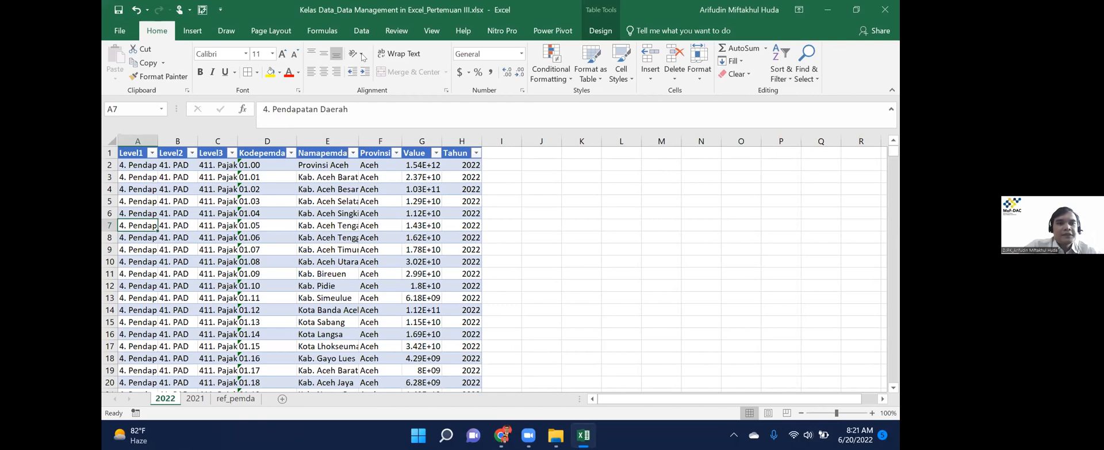
key("ctrl+Up")
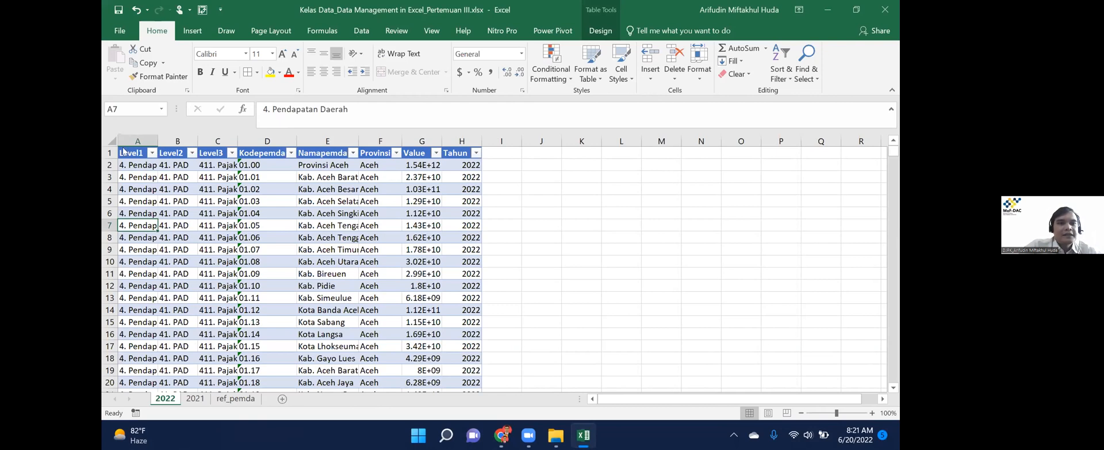
key("ctrl+Right")
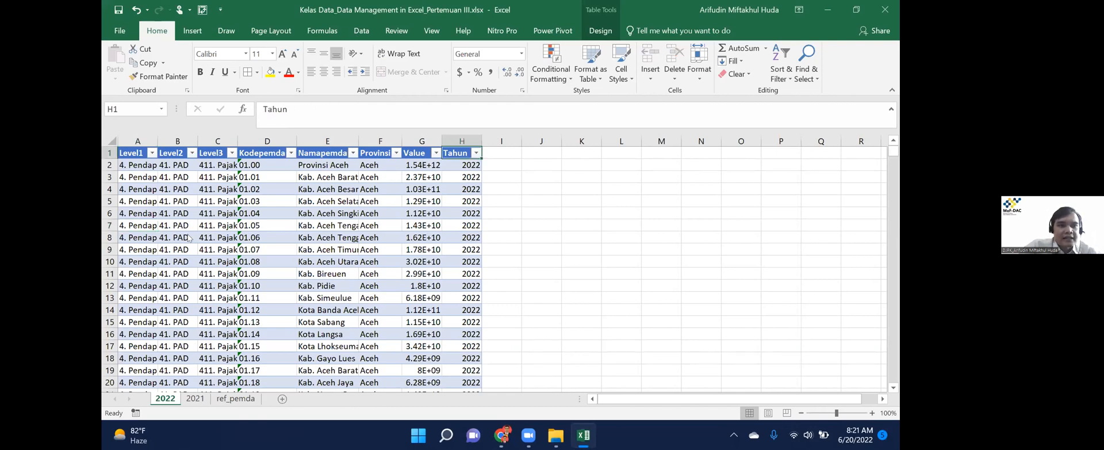
left_click(361, 31)
left_click(115, 69)
mouse_move(189, 235)
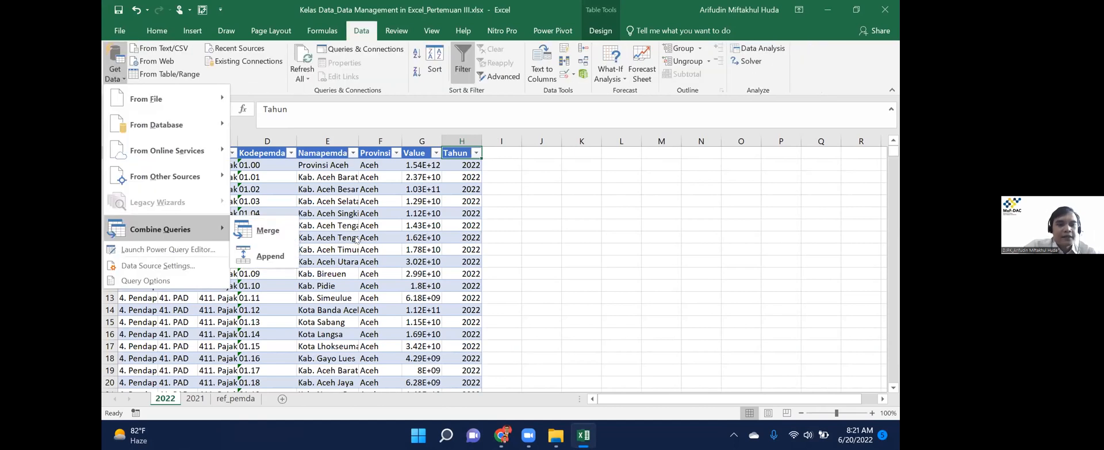
left_click(263, 255)
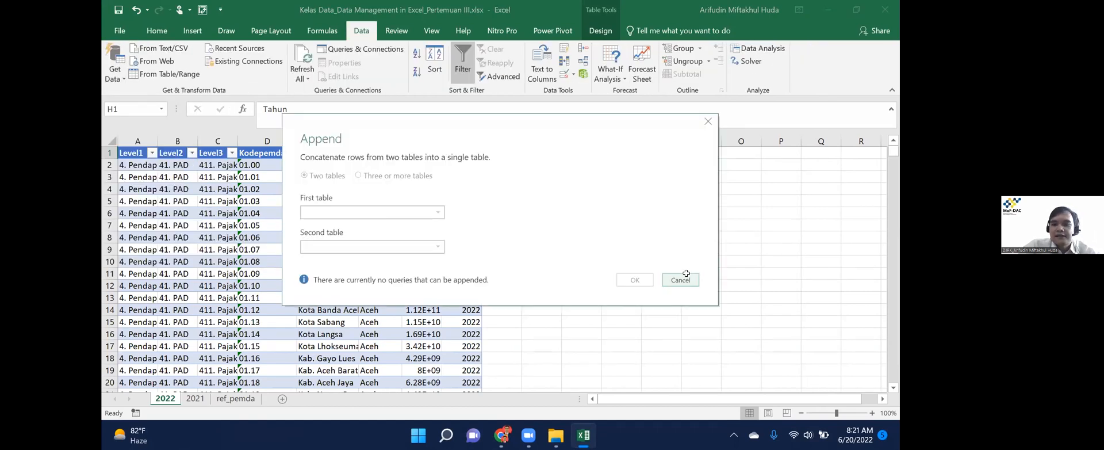
left_click(680, 280)
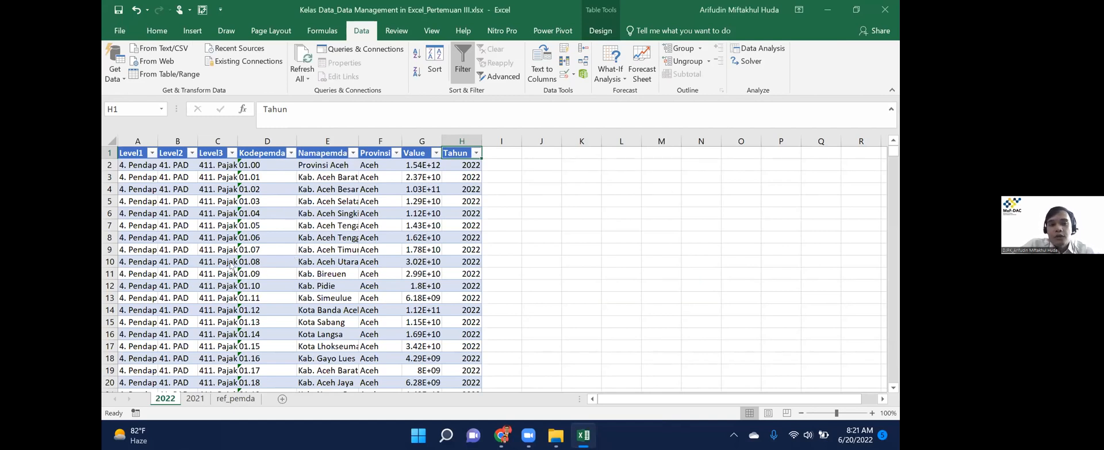
left_click(253, 262)
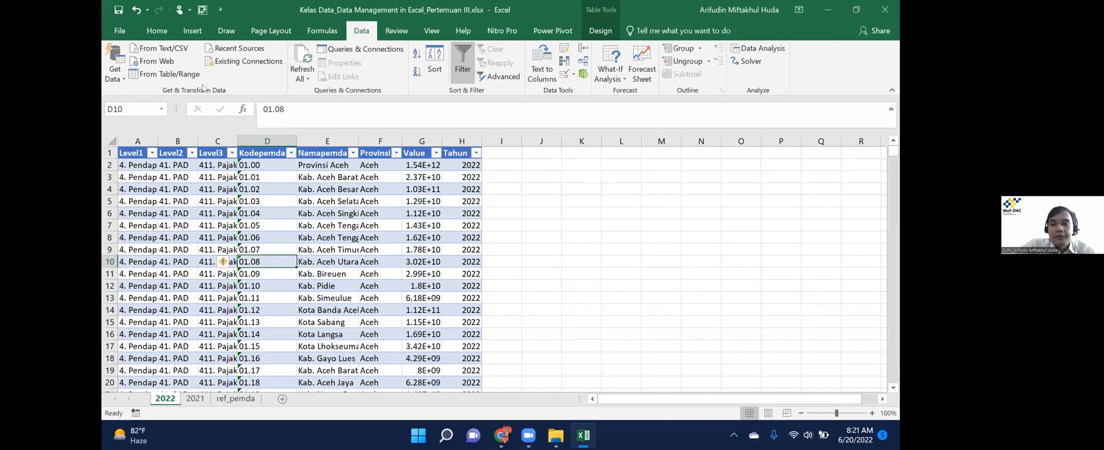
Create a query from the 2022 table with Data > From Table/Range.
left_click(327, 201)
left_click(165, 74)
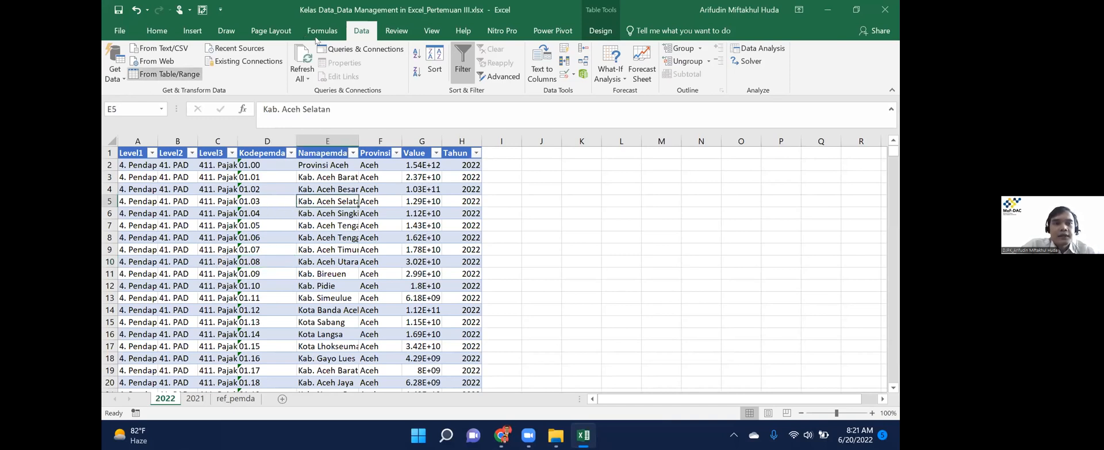
left_click(172, 74)
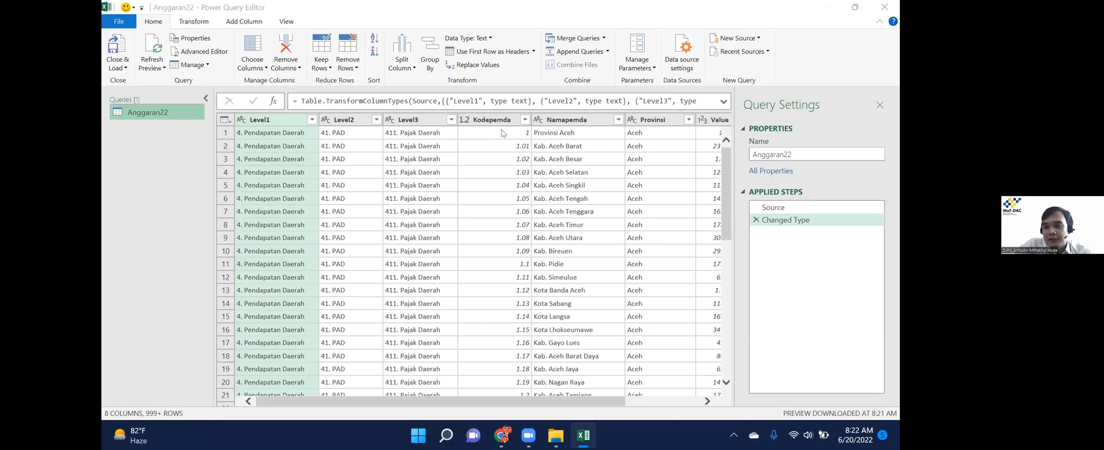
Delete the Changed Type step so Anggaran22 keeps only its Source step.
key("super+Down")
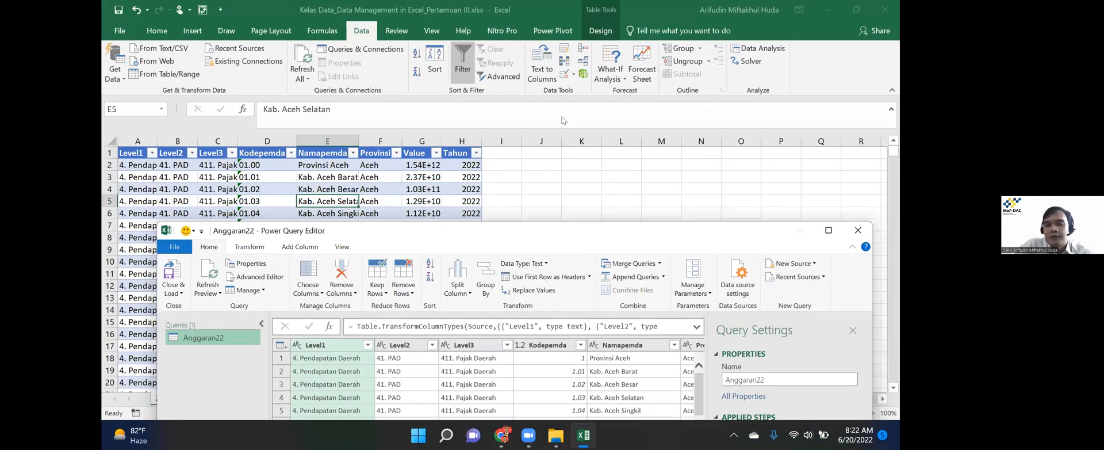
key("super+Up")
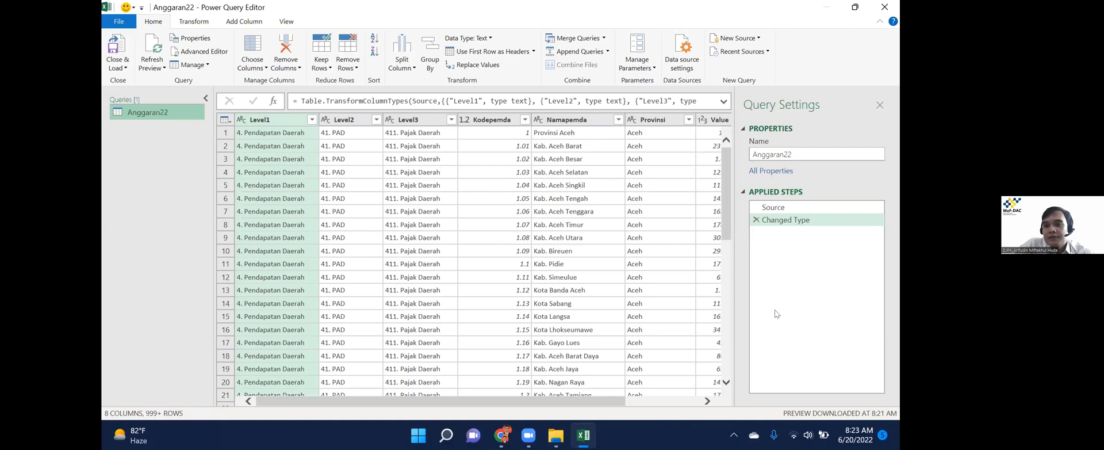
left_click(755, 220)
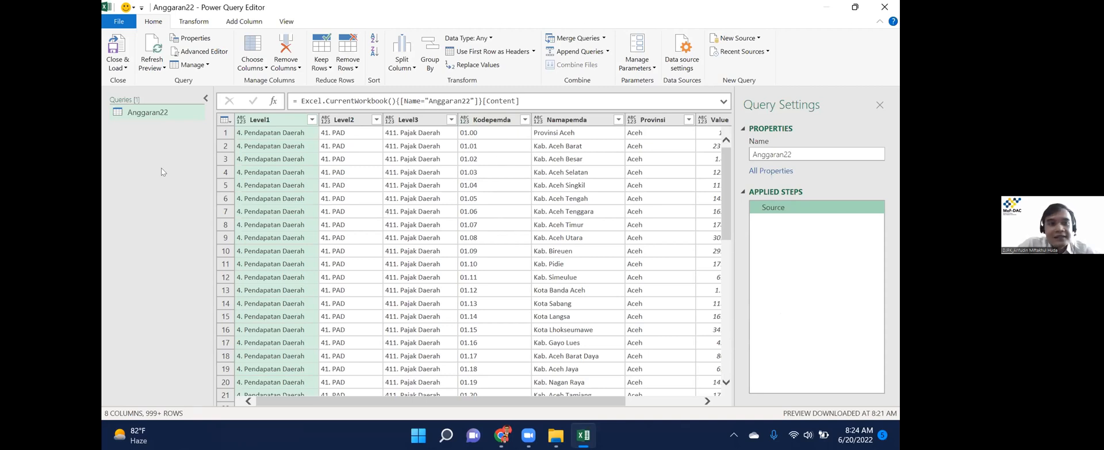
Load Anggaran22 via Close & Load To with Only Create Connection selected.
left_click(124, 67)
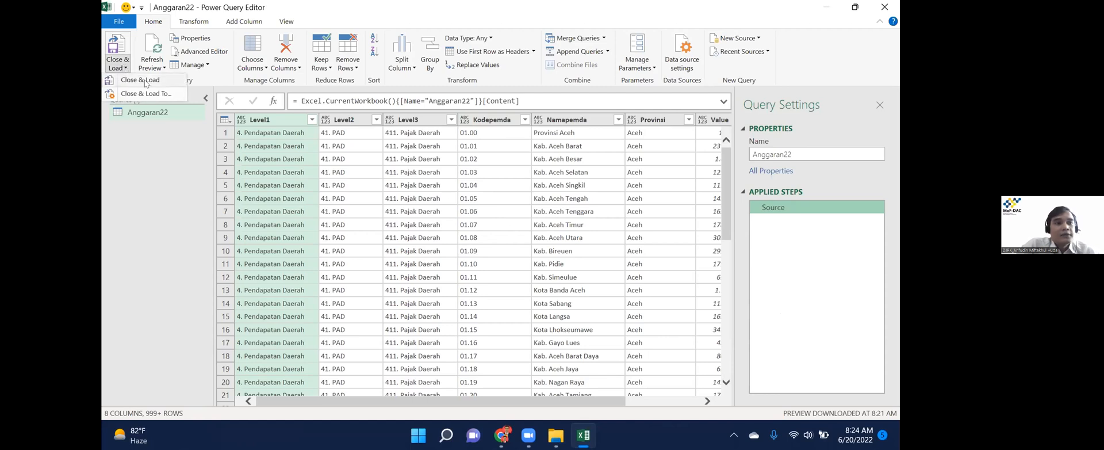
left_click(120, 48)
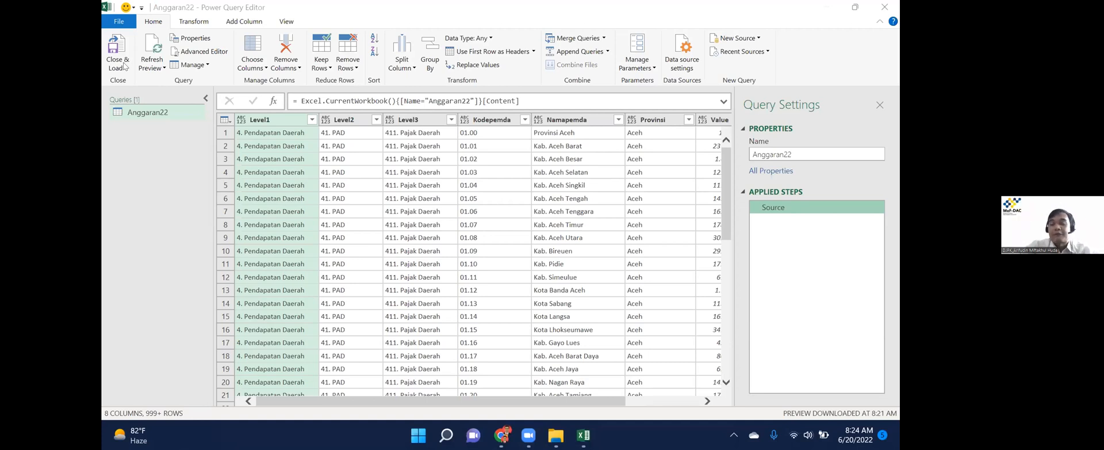
left_click(123, 67)
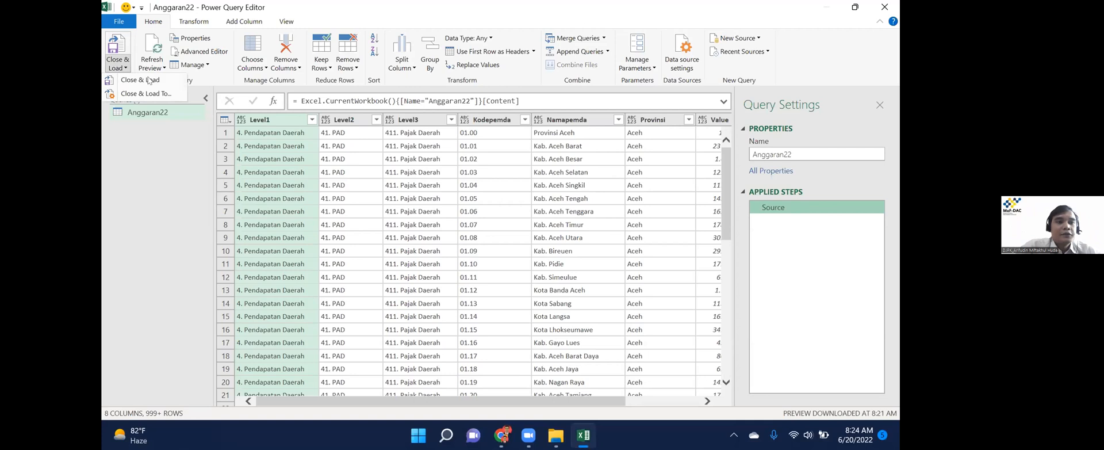
left_click(160, 92)
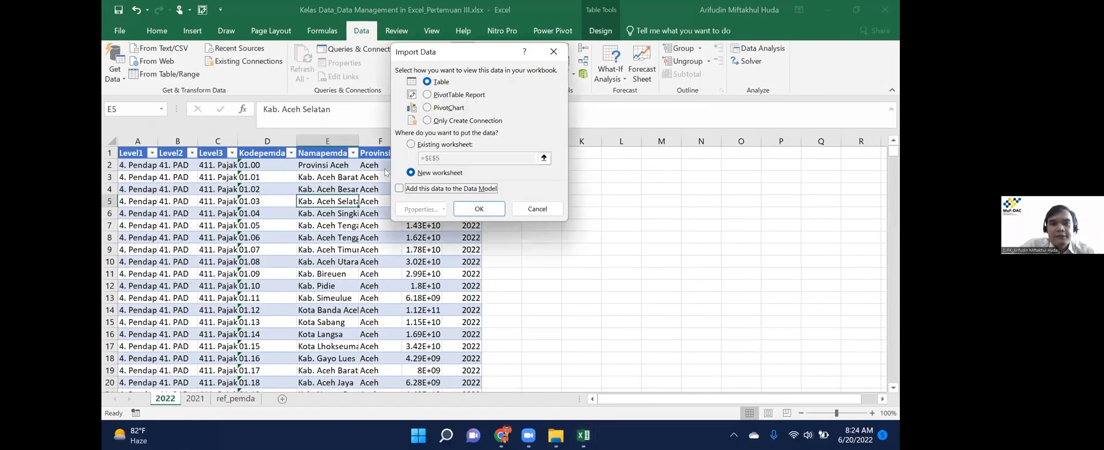
left_click(449, 97)
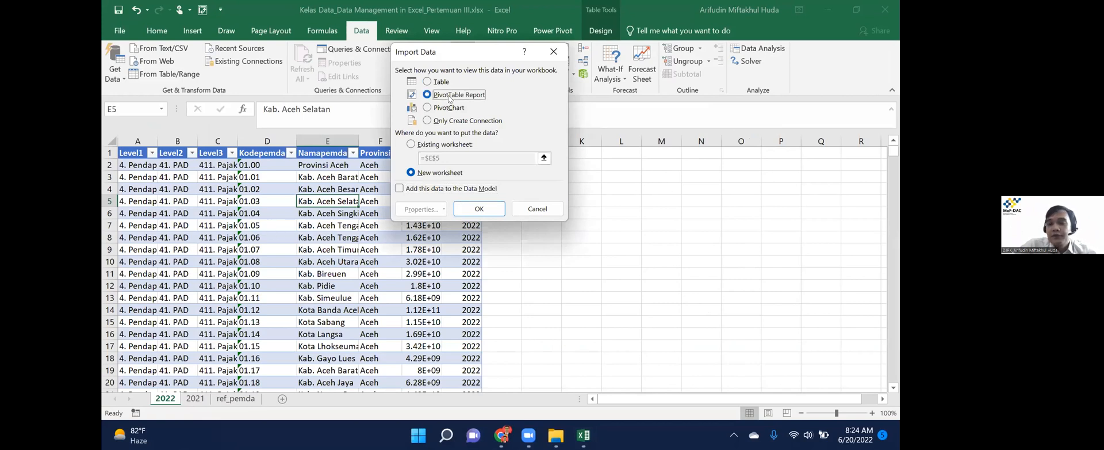
key("alt+o")
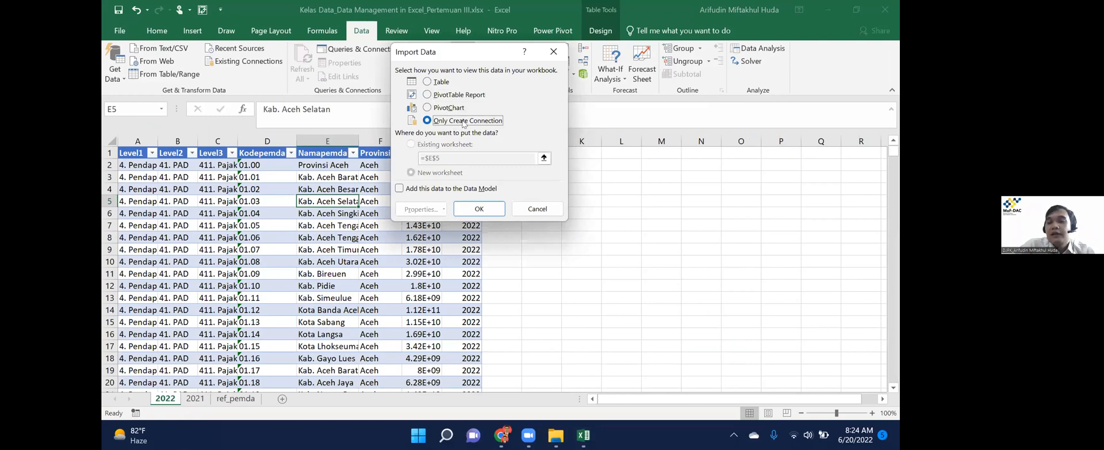
left_click(478, 209)
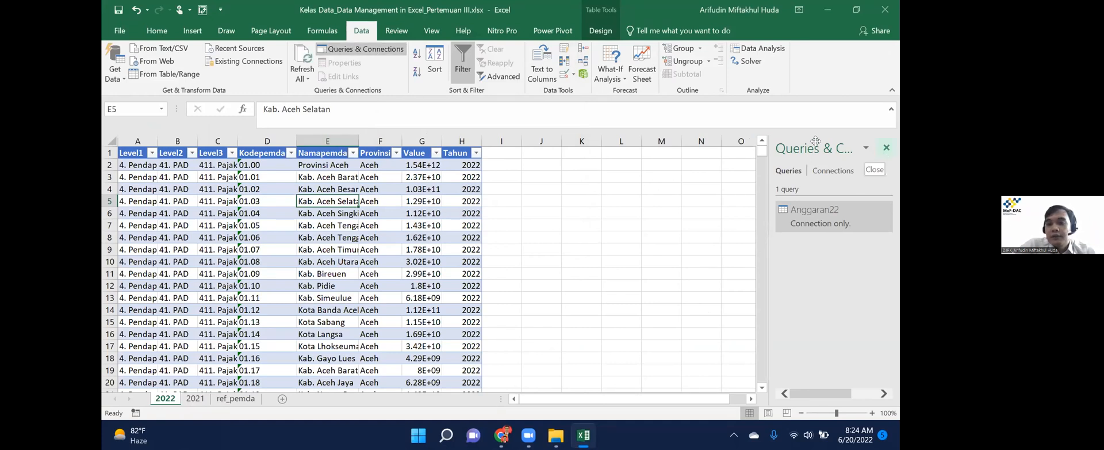
Check the Queries & Connections pane, then move to the 2021 sheet.
left_click(888, 148)
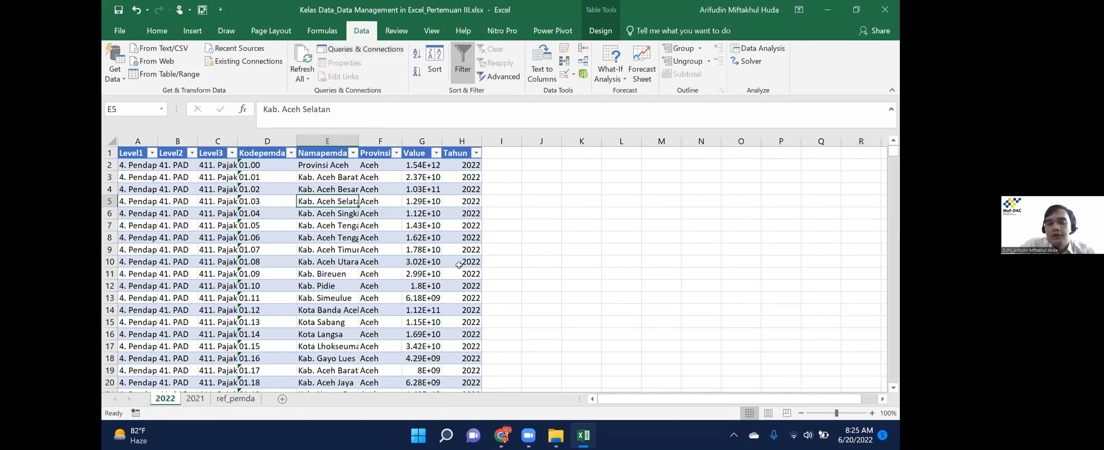
left_click(357, 52)
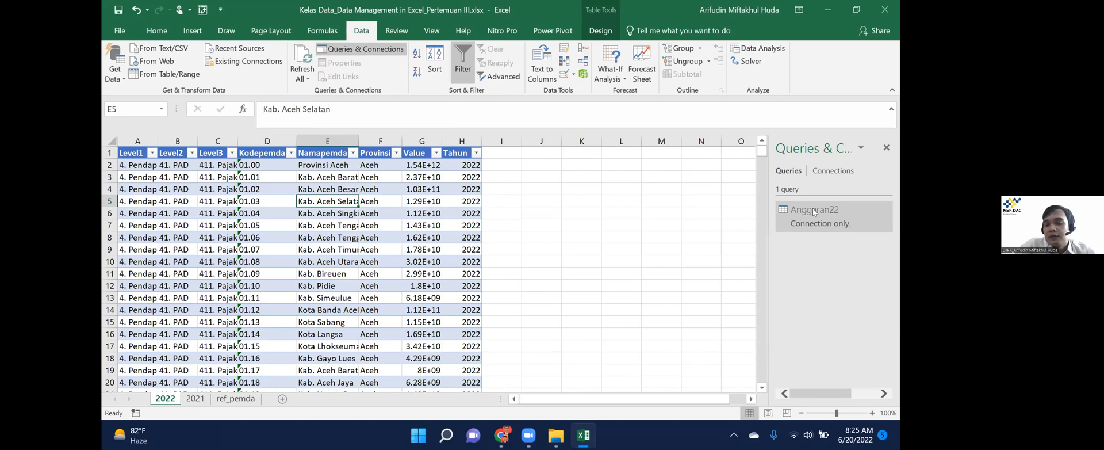
mouse_move(833, 213)
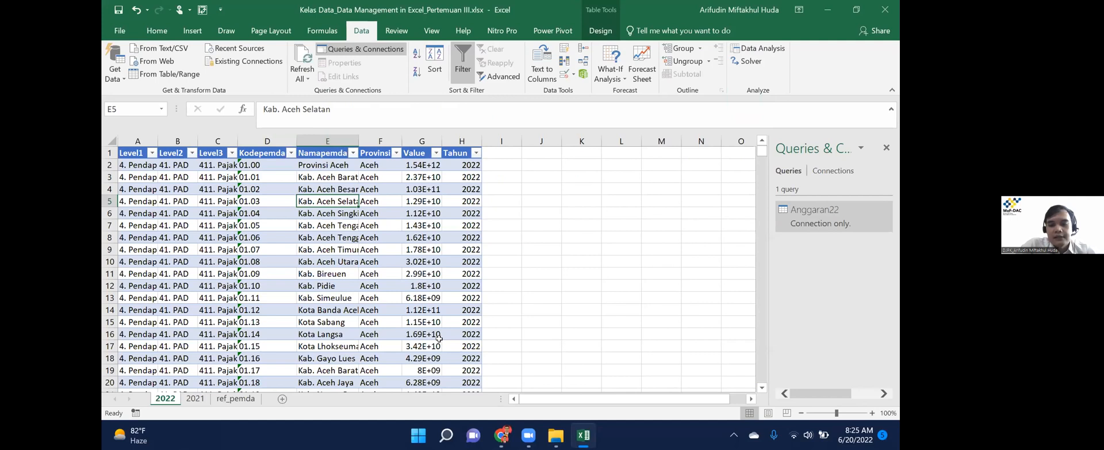
key("ctrl+Page_Down")
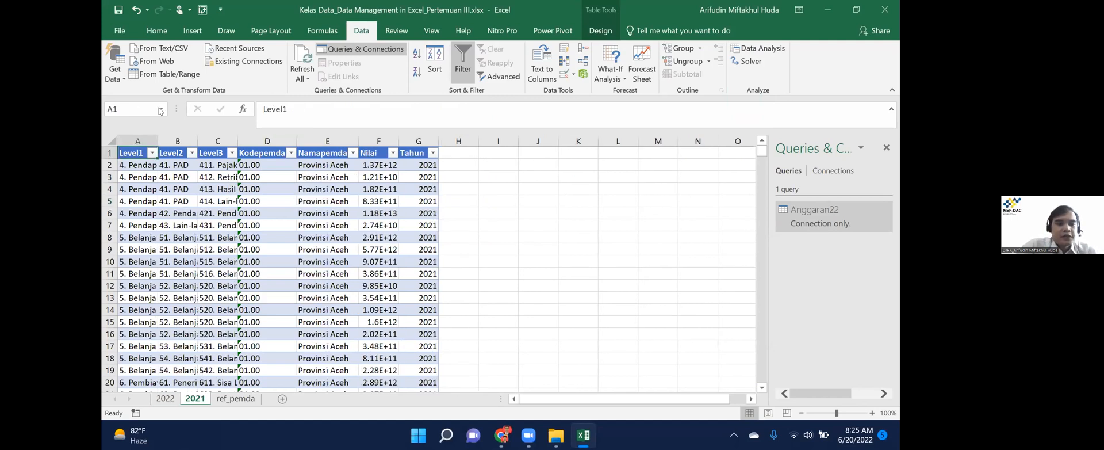
Create the Anggaran21 query from the 2021 table and delete its Changed Type step.
left_click(266, 226)
left_click(167, 77)
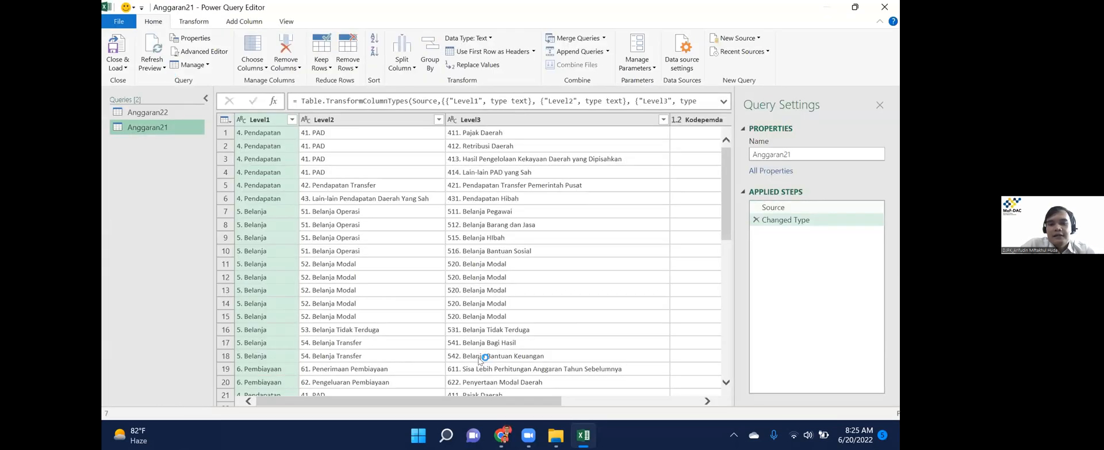
left_click_drag(497, 401, 611, 401)
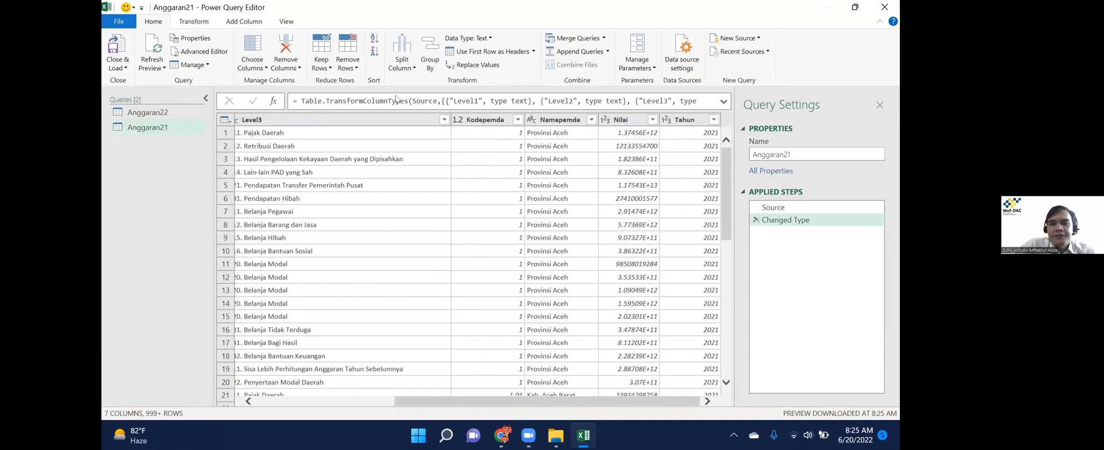
key("Delete")
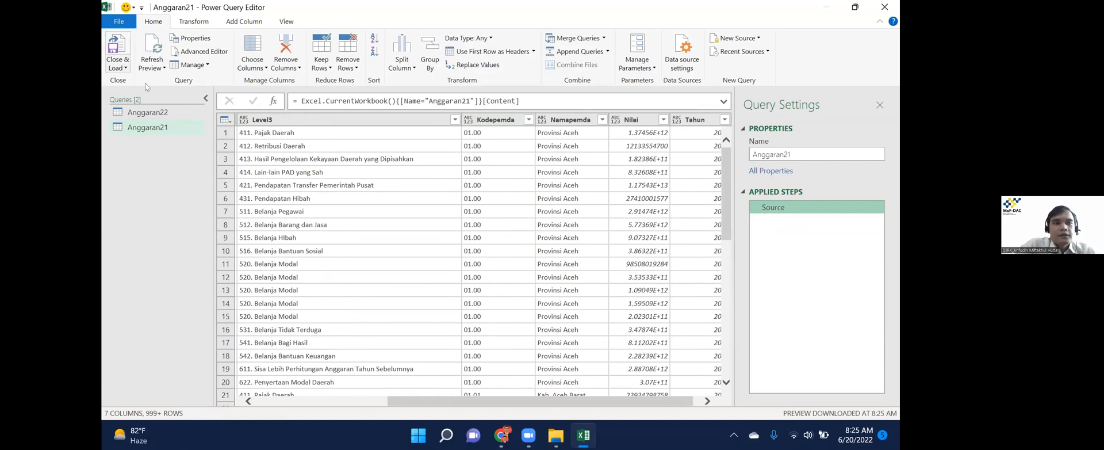
Load Anggaran21 via Close & Load To as a connection-only query.
left_click(118, 66)
left_click(158, 92)
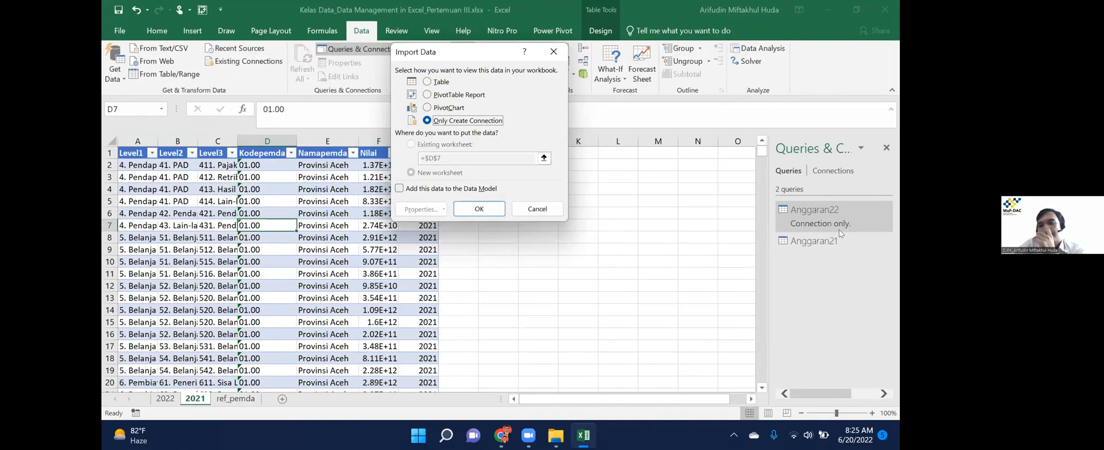
key("Return")
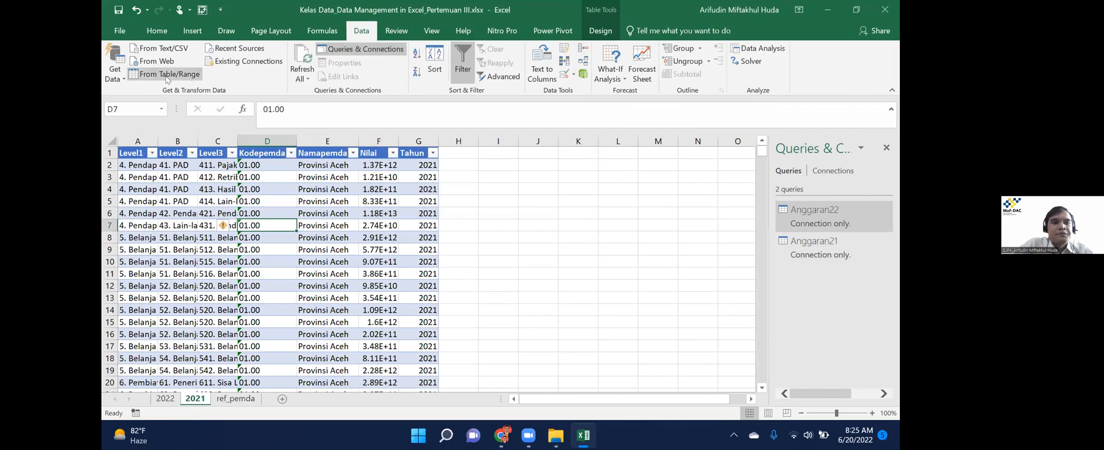
mouse_move(534, 429)
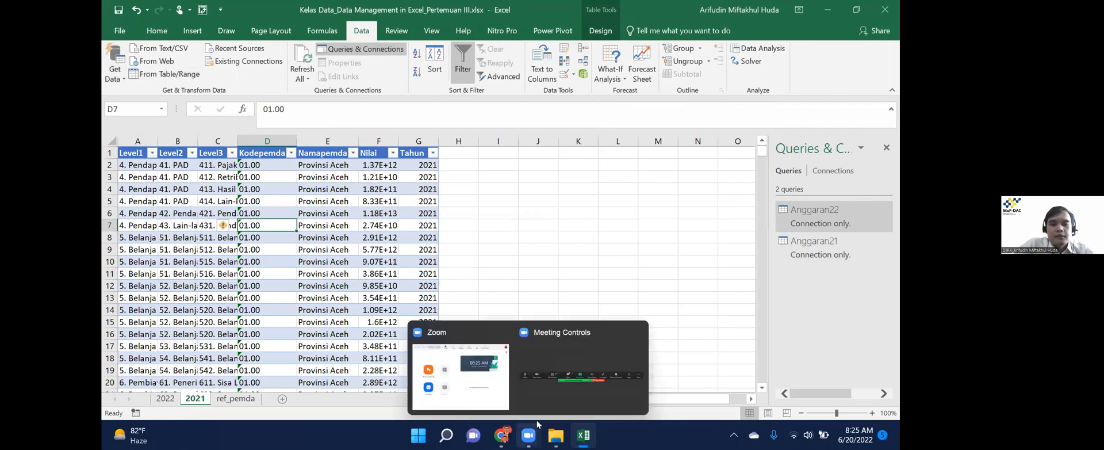
left_click(555, 377)
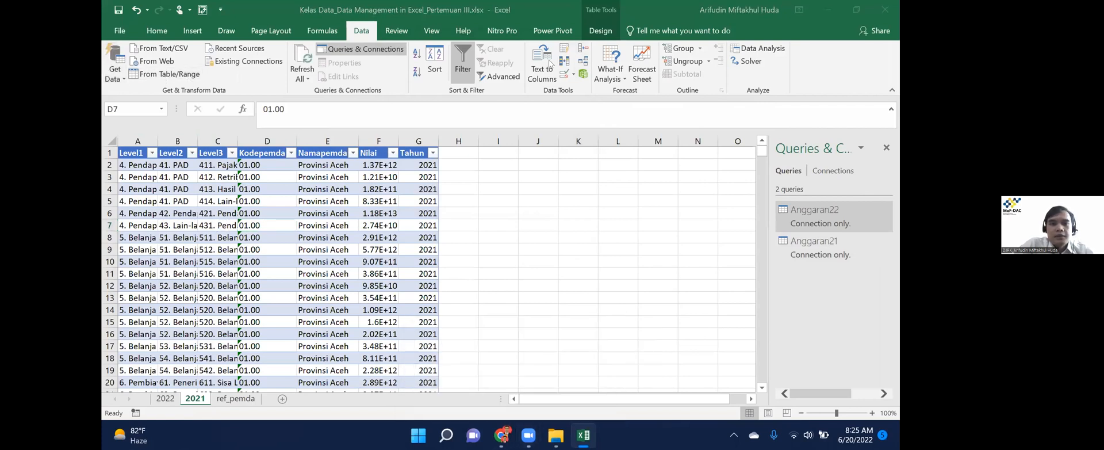
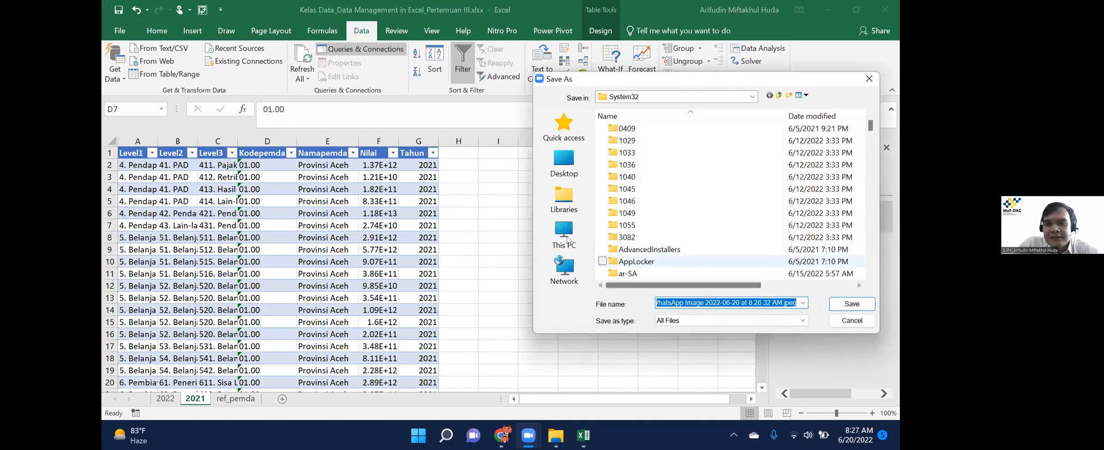
Browse This PC to the Data (D:) drive in Save As, then cancel without saving.
left_click(565, 236)
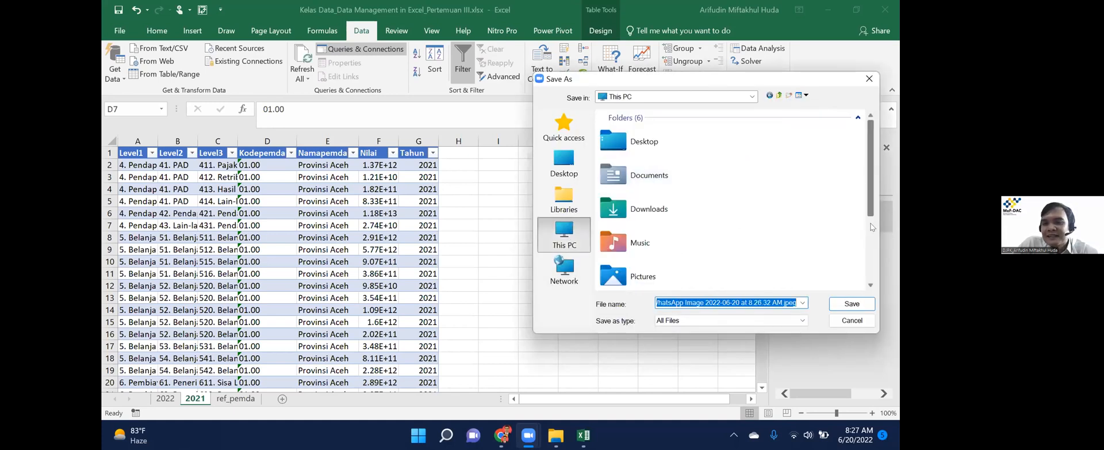
left_click(874, 245)
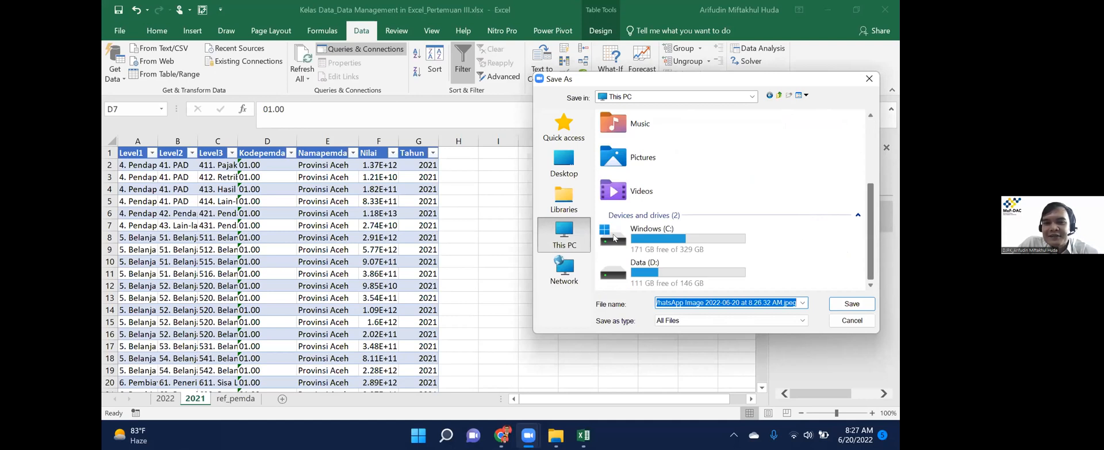
double_click(642, 280)
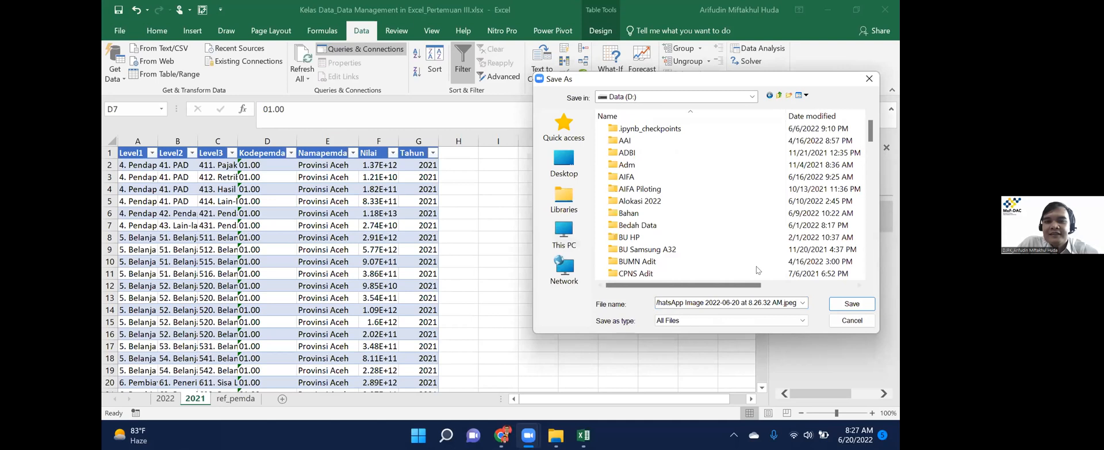
key("Return")
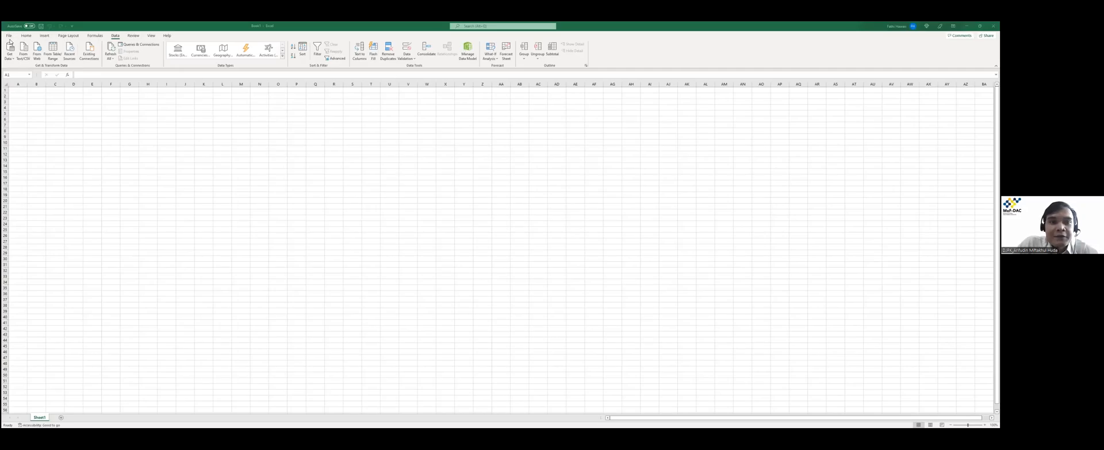
left_click(116, 37)
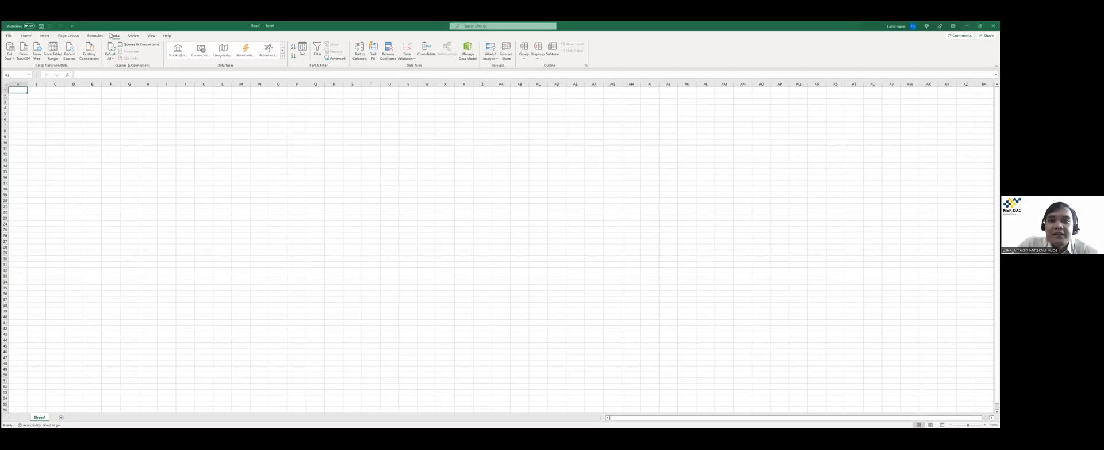
left_click(12, 60)
mouse_move(34, 154)
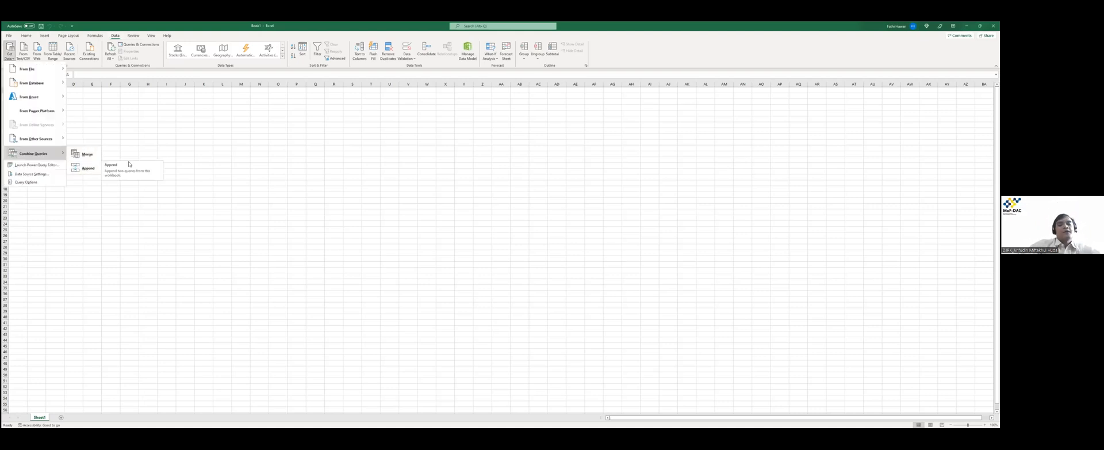
left_click(240, 141)
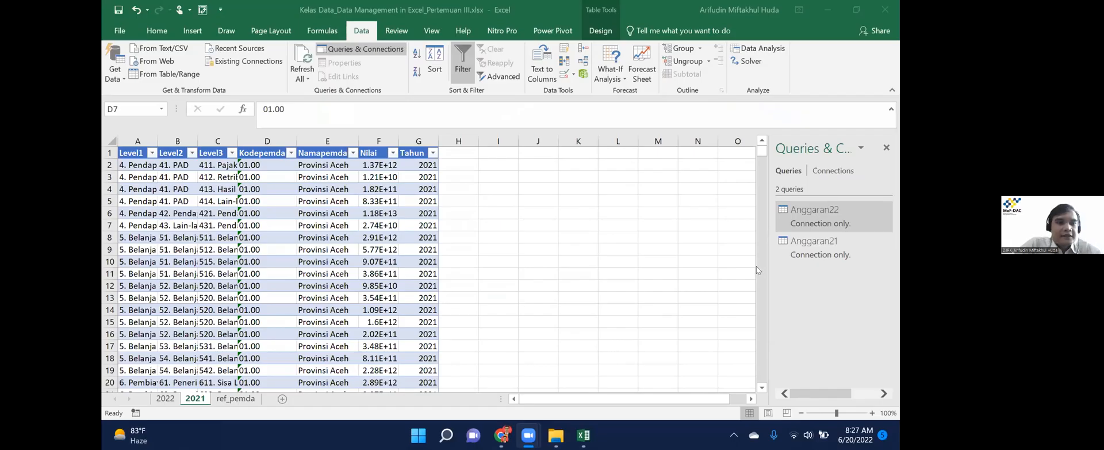
Show the Combine Queries choices, Merge and Append, under Get Data on the Data ribbon.
left_click(418, 66)
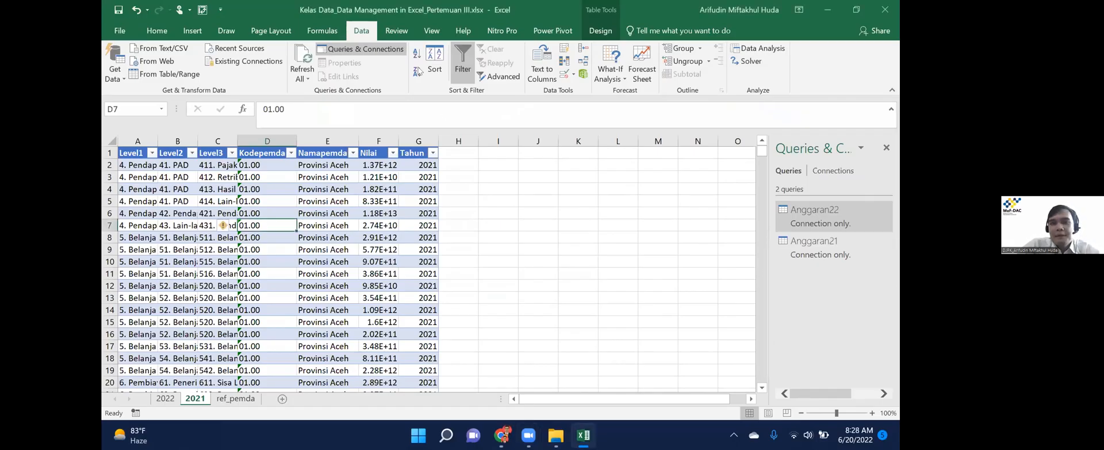
left_click(118, 74)
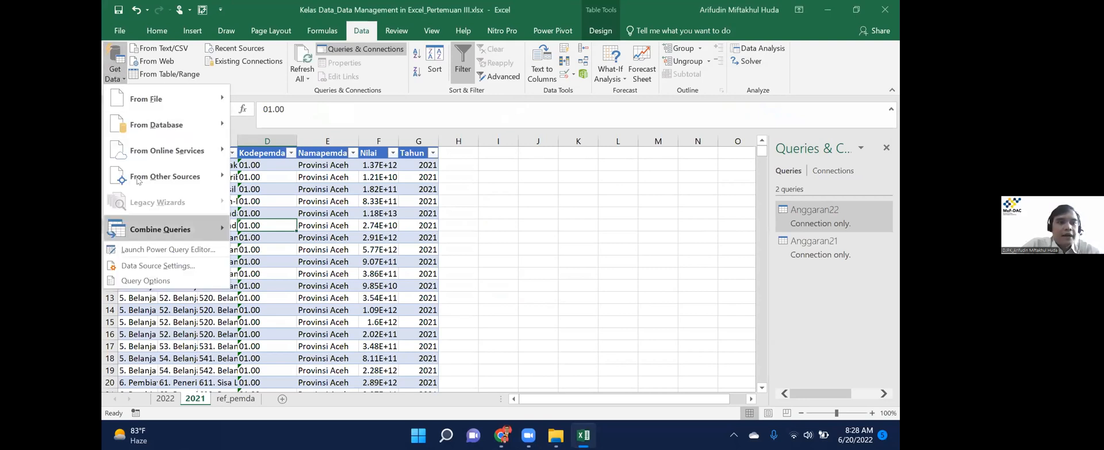
mouse_move(150, 229)
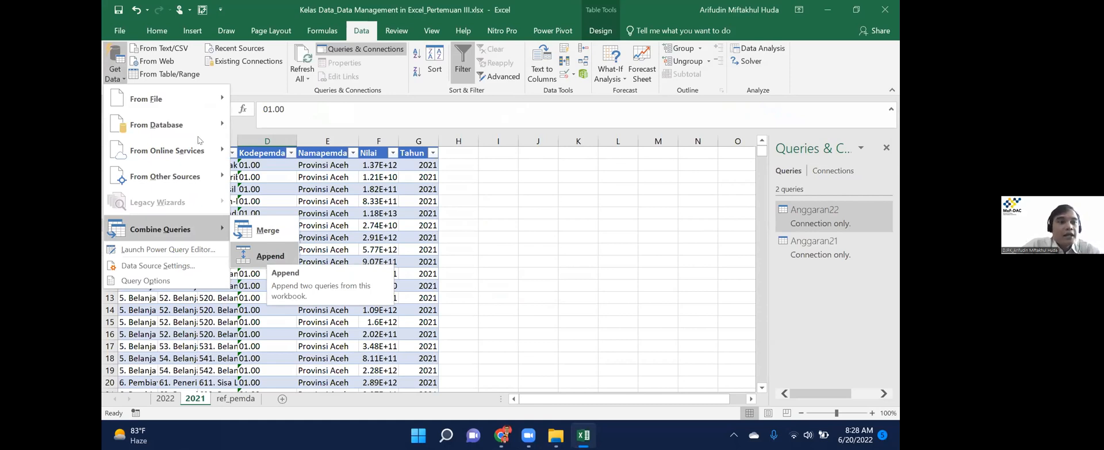
mouse_move(249, 121)
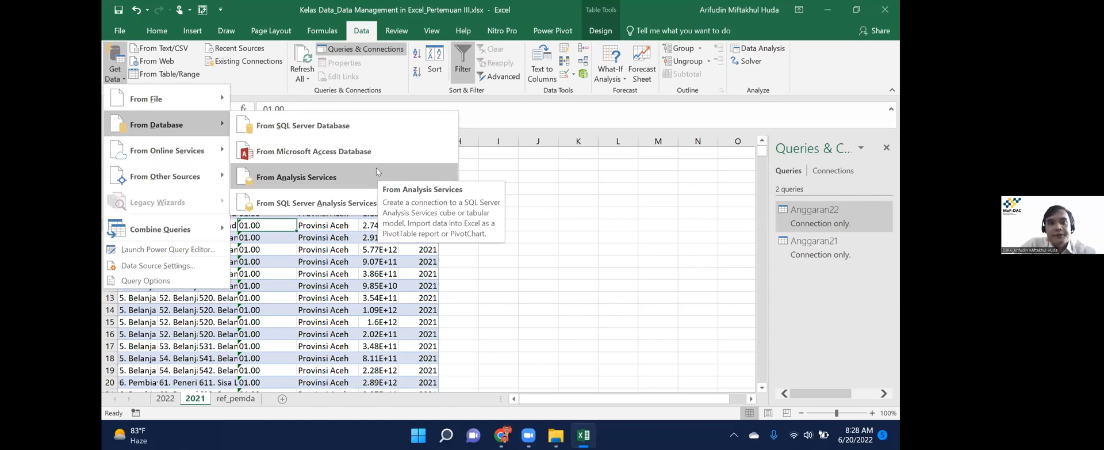
mouse_move(196, 228)
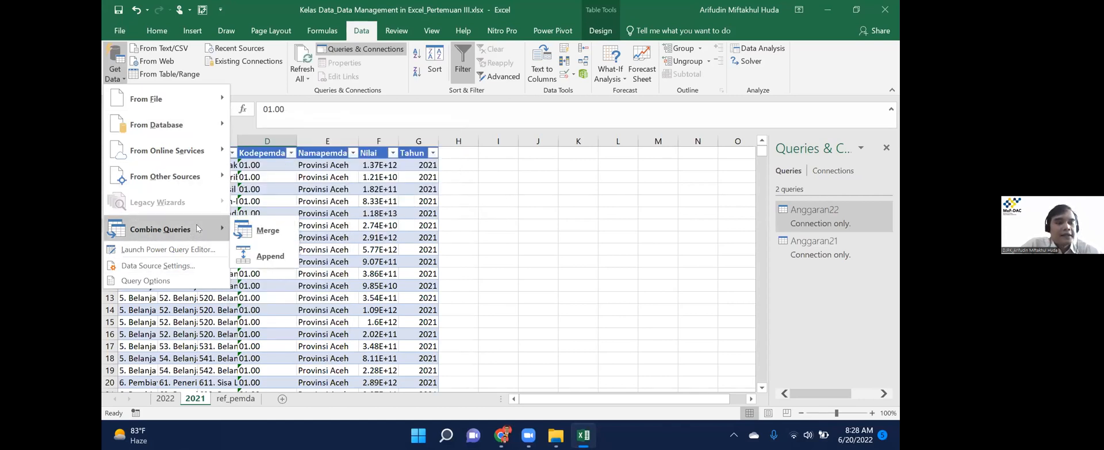
Start an Append with Anggaran22 as the first table and Anggaran21 as the second.
left_click(266, 256)
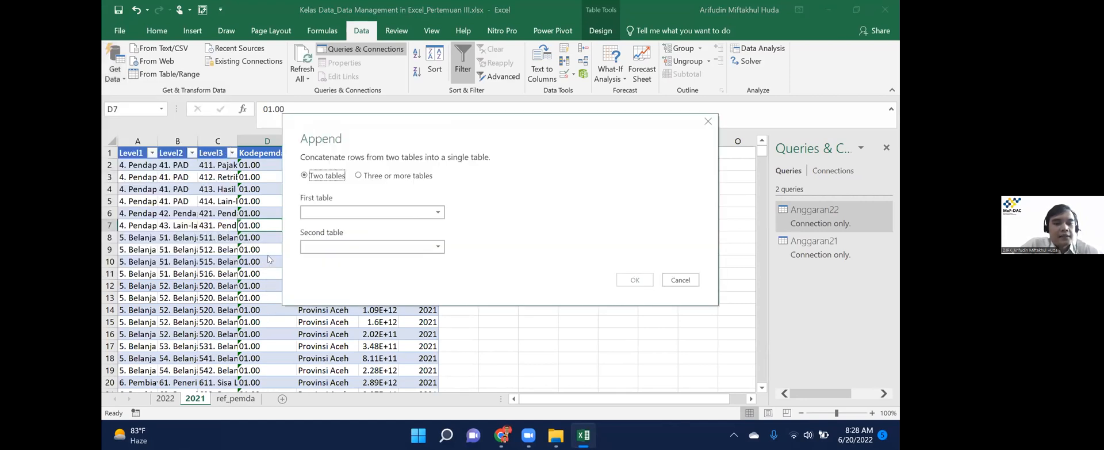
left_click(366, 212)
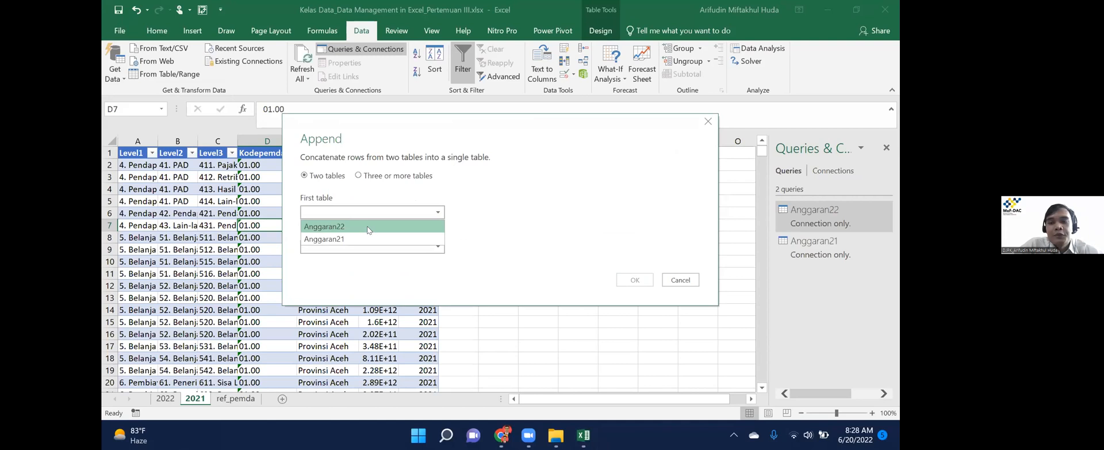
left_click(368, 230)
left_click(375, 247)
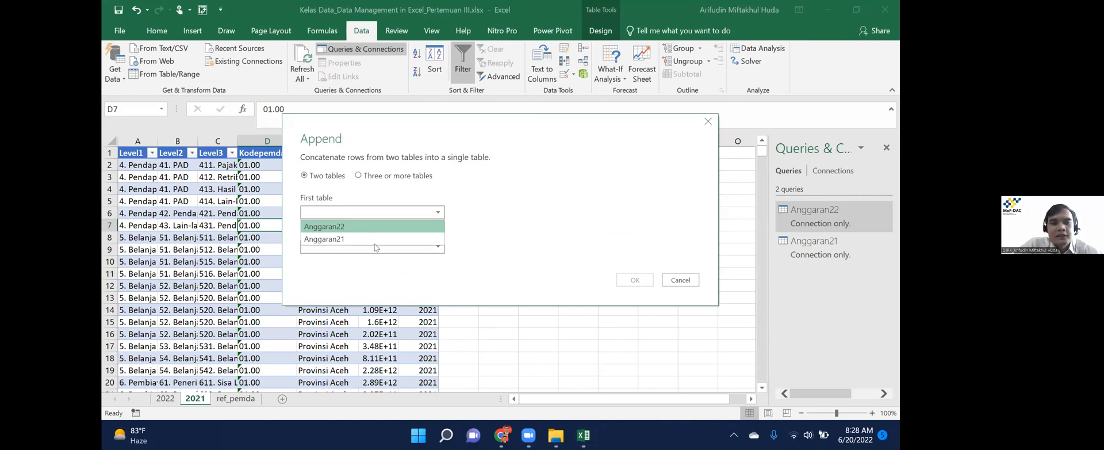
left_click(362, 273)
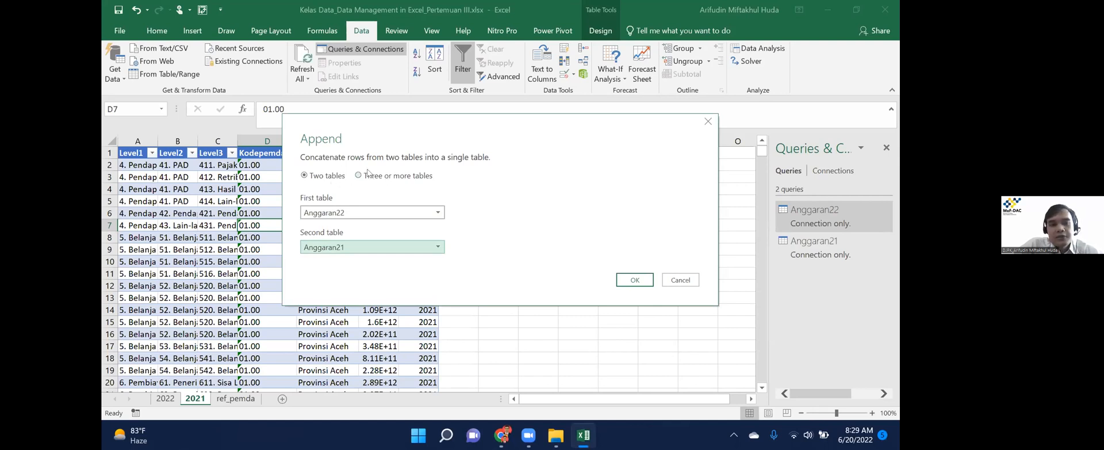
Try the three-or-more tables option, revert to two tables, and confirm the append.
left_click(372, 177)
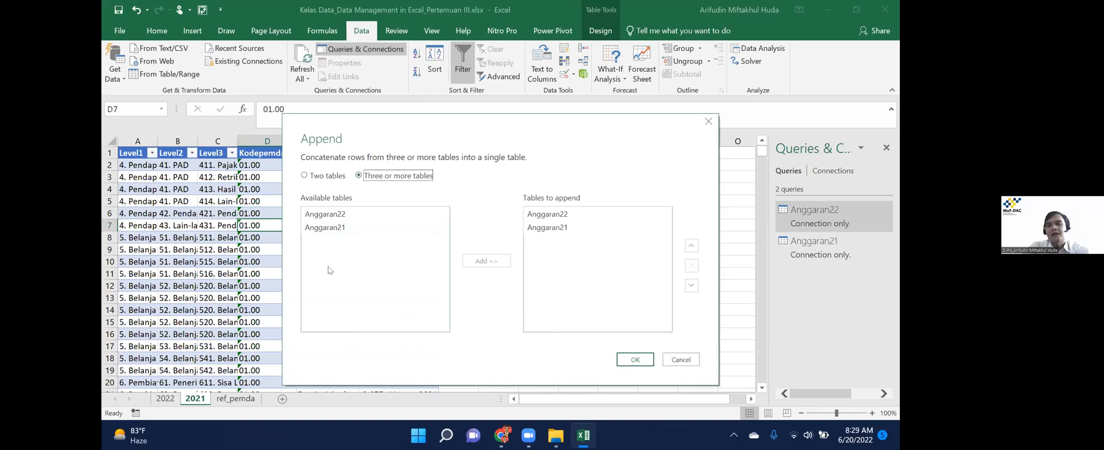
left_click(344, 217)
left_click(346, 228, "ctrl")
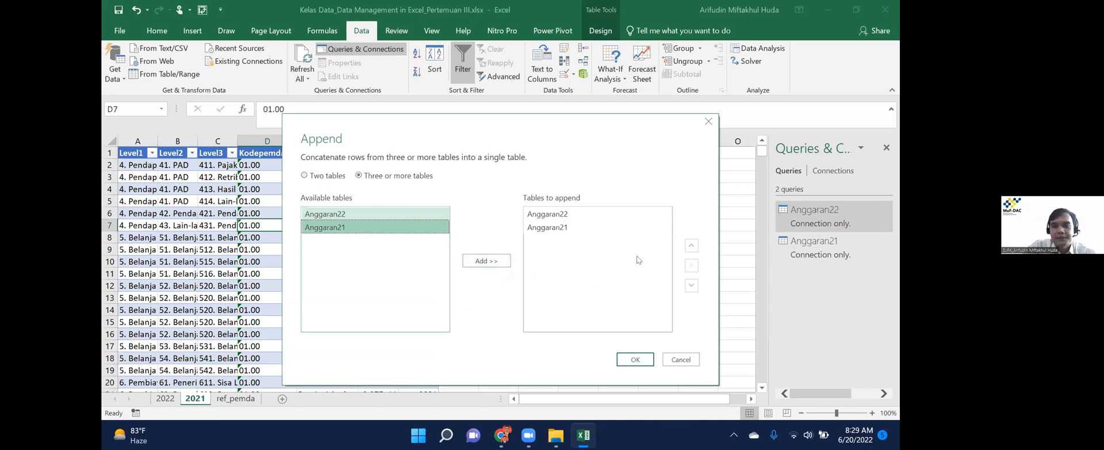
left_click(318, 177)
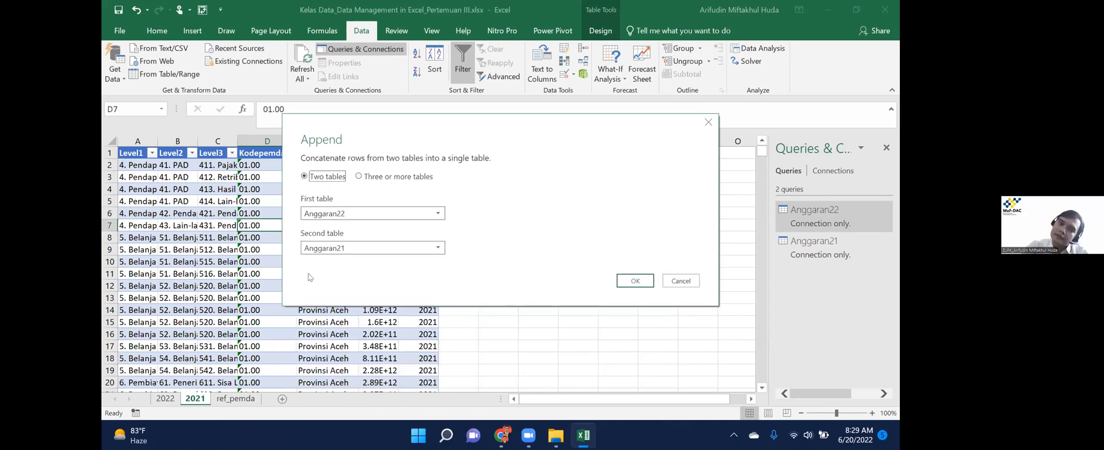
left_click(635, 280)
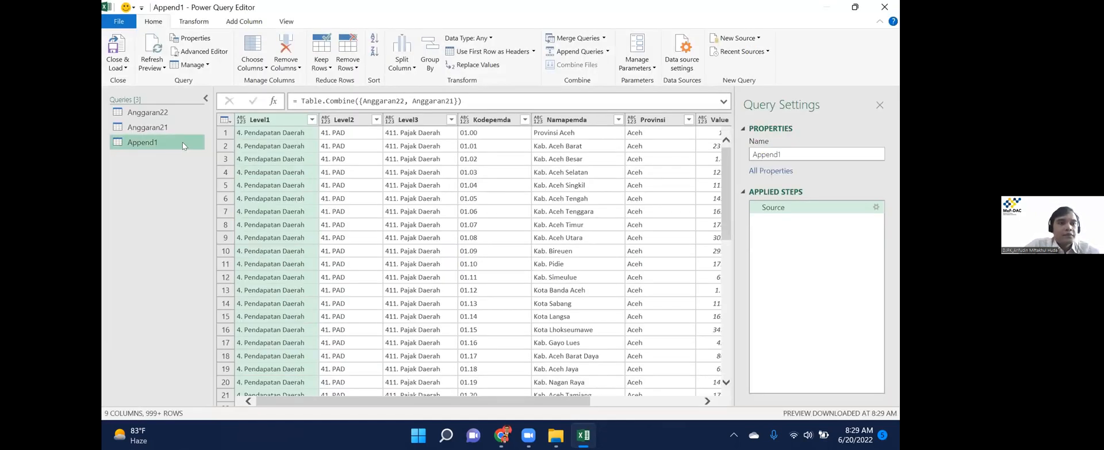
Rename the Append1 query to AppendAnggaran.
right_click(151, 145)
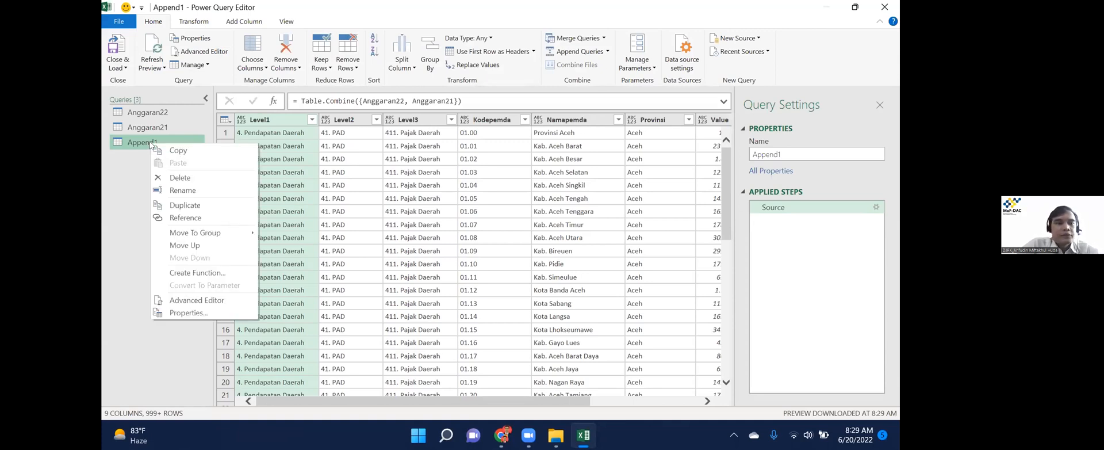
left_click(181, 191)
key("End")
key("BackSpace")
type("Anggaran")
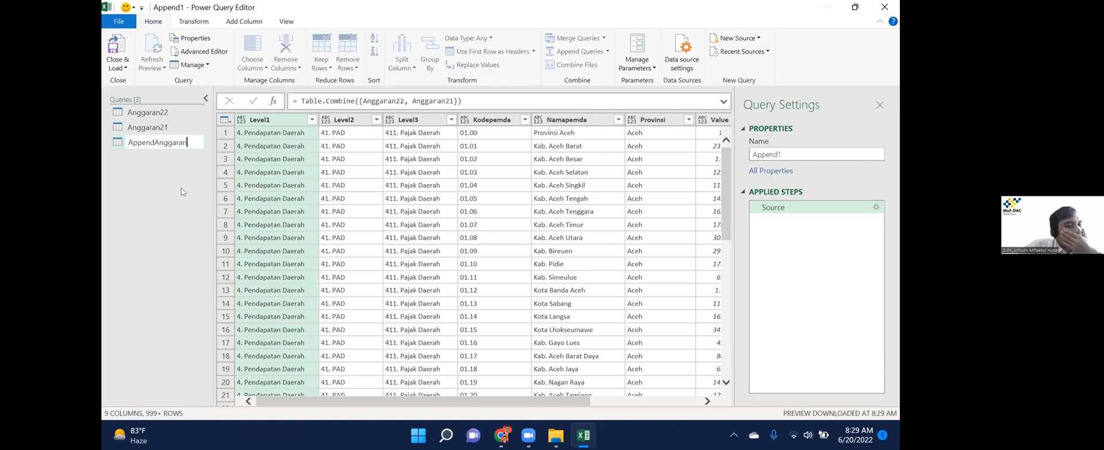
key("Return")
Scroll through the appended preview to check its combined rows and columns.
left_click_drag(369, 401, 614, 401)
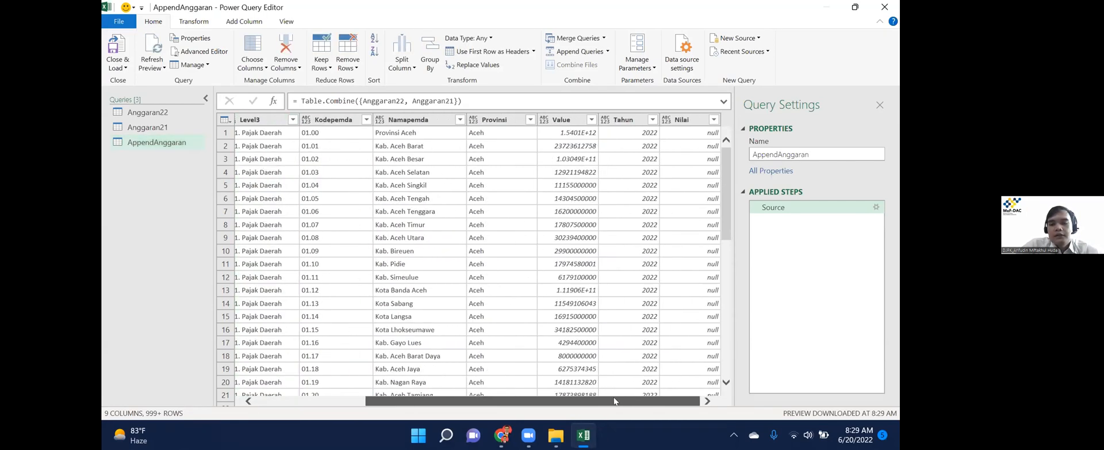
left_click(314, 400)
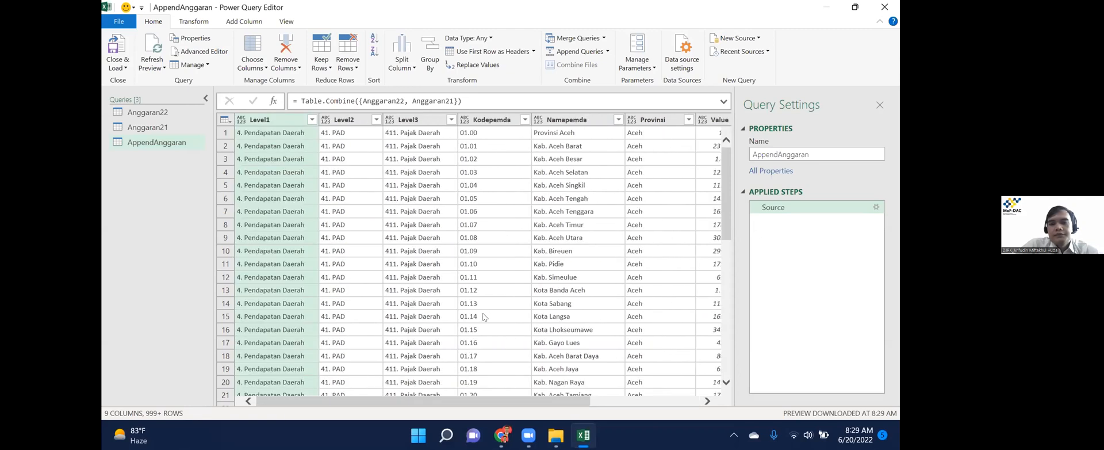
left_click(674, 402)
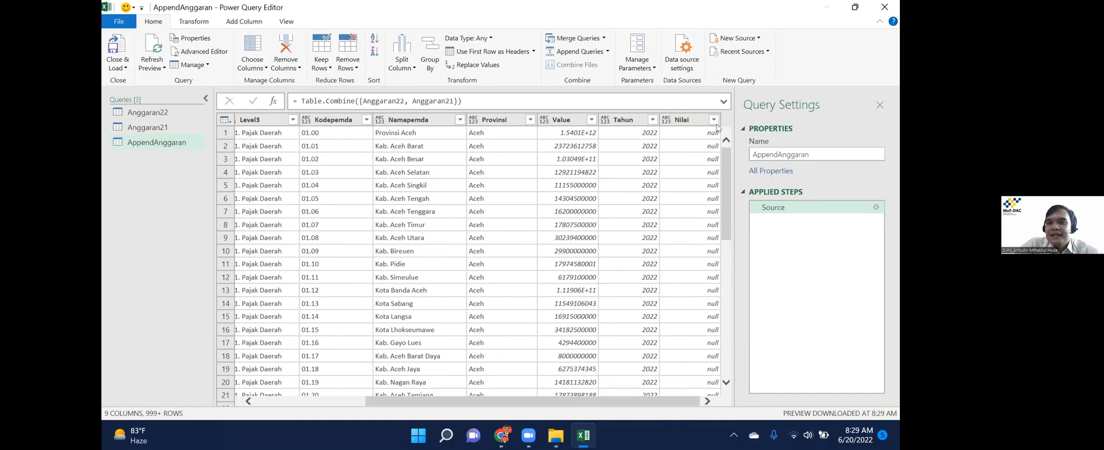
scroll(716, 353, "down", 4)
scroll(716, 353, "down", 20)
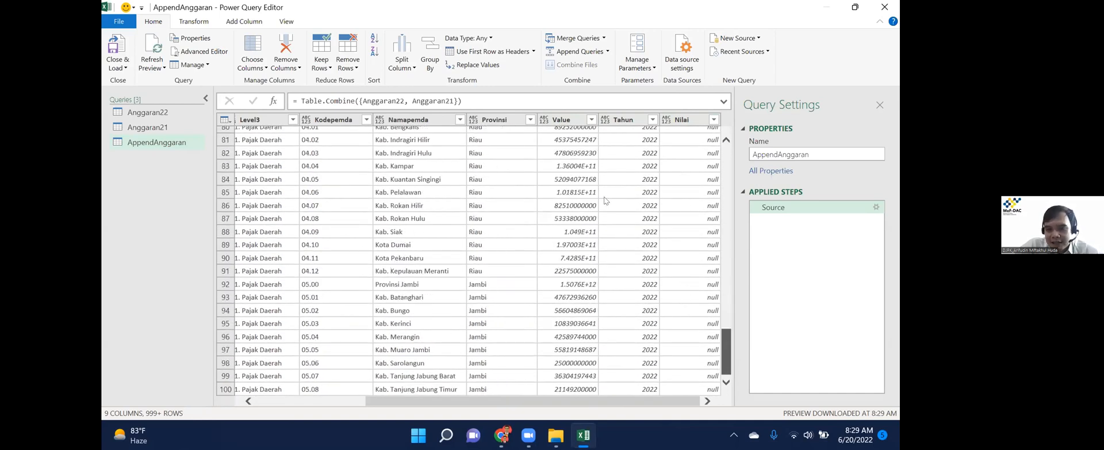
scroll(604, 200, "down", 17)
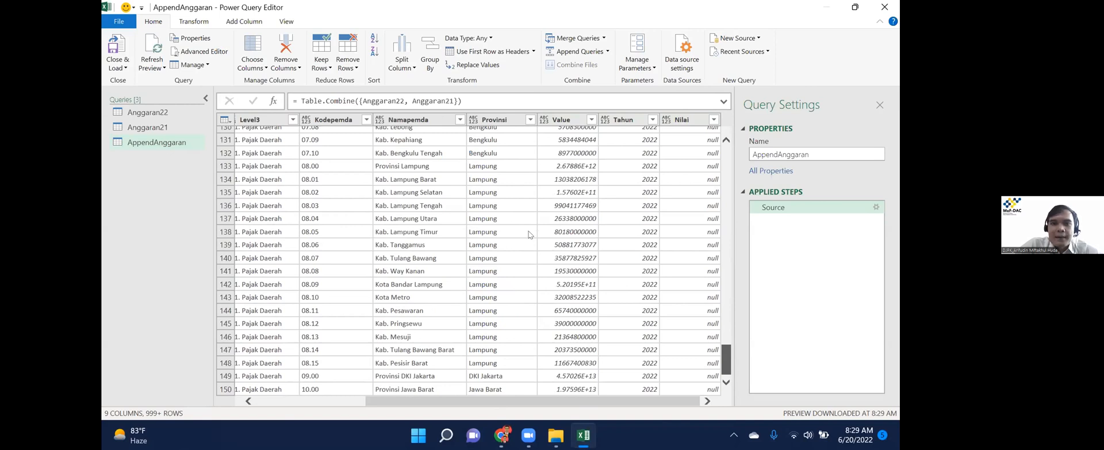
scroll(529, 234, "down", 13)
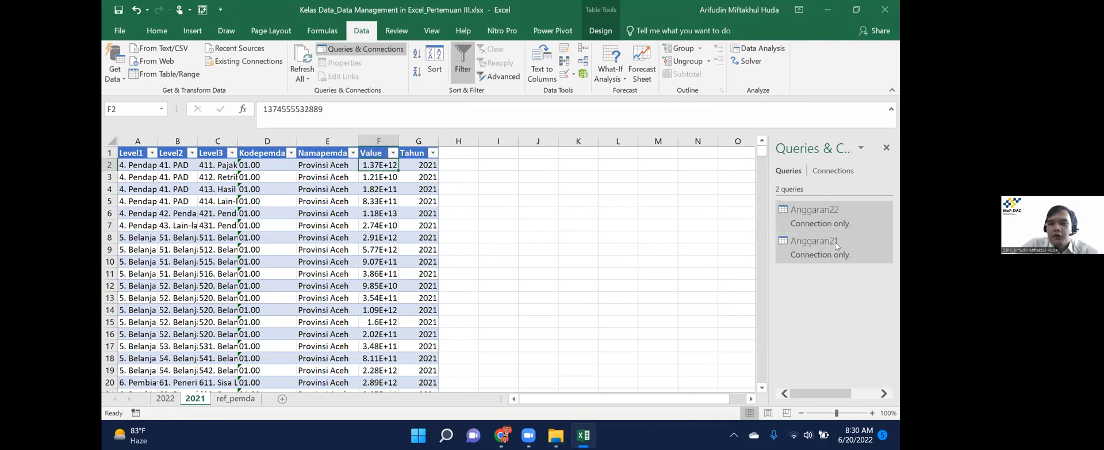
Scroll the Anggaran21 data preview sideways, then close it.
mouse_move(821, 254)
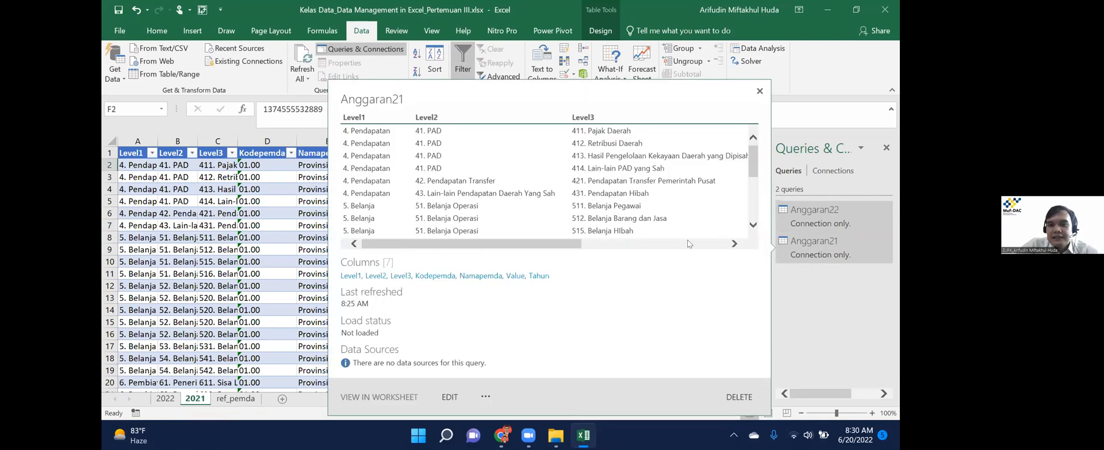
scroll(719, 251, "right", 3)
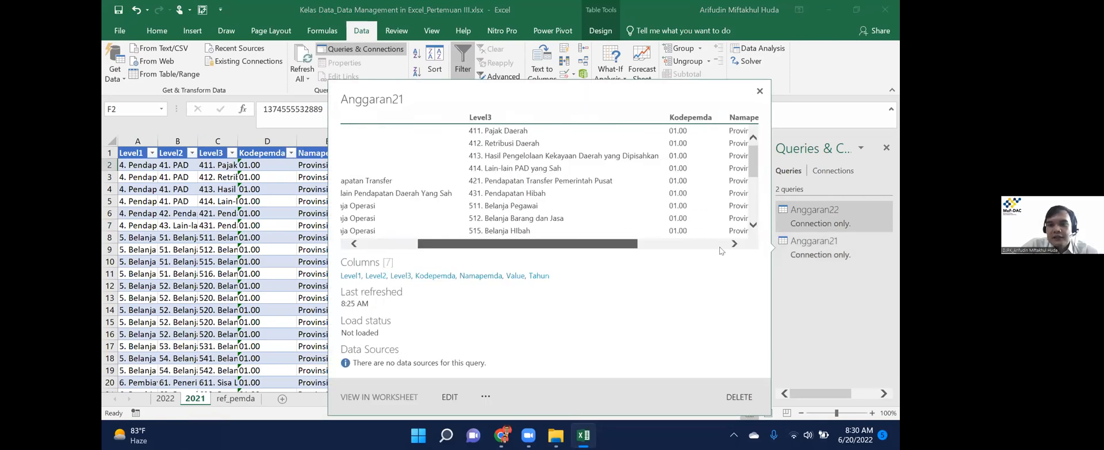
scroll(720, 251, "right", 3)
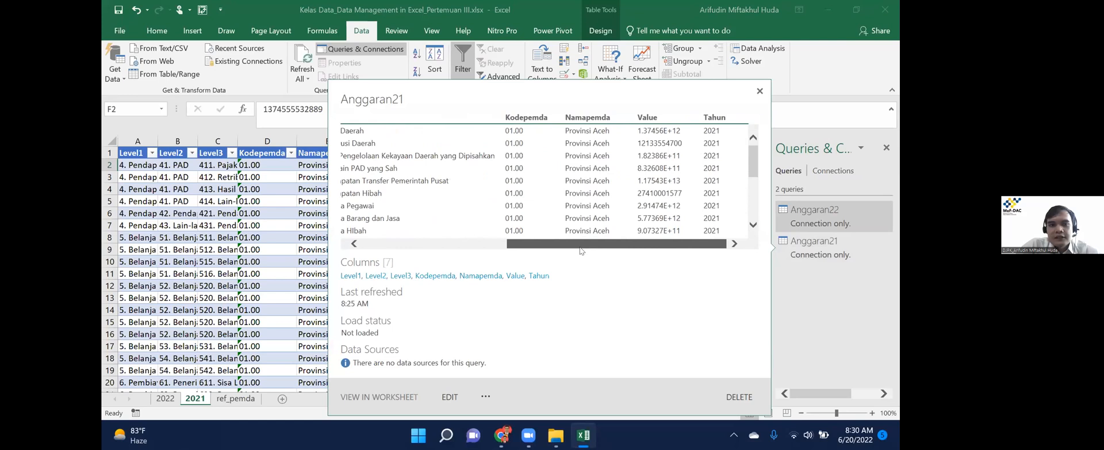
left_click(761, 90)
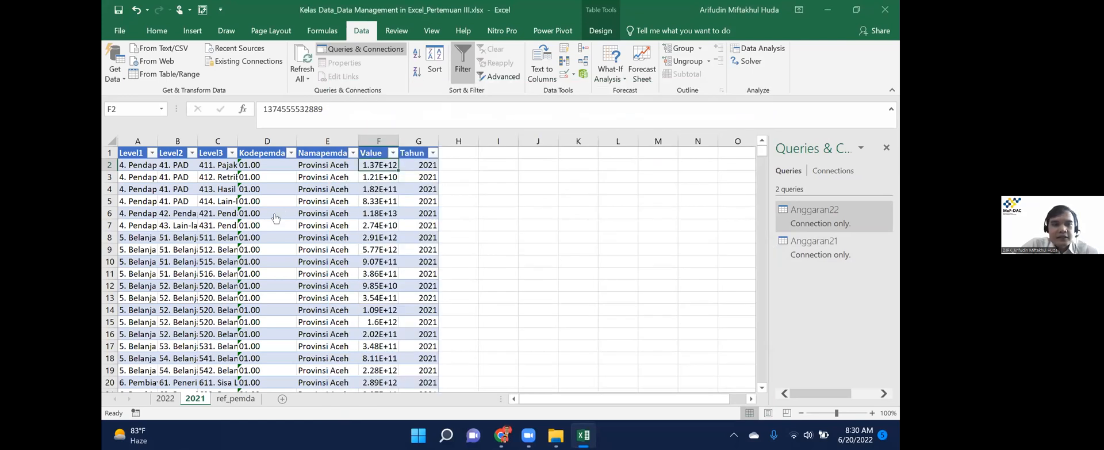
Start an Append via Get Data > Combine Queries and list queries for the first table.
left_click(114, 71)
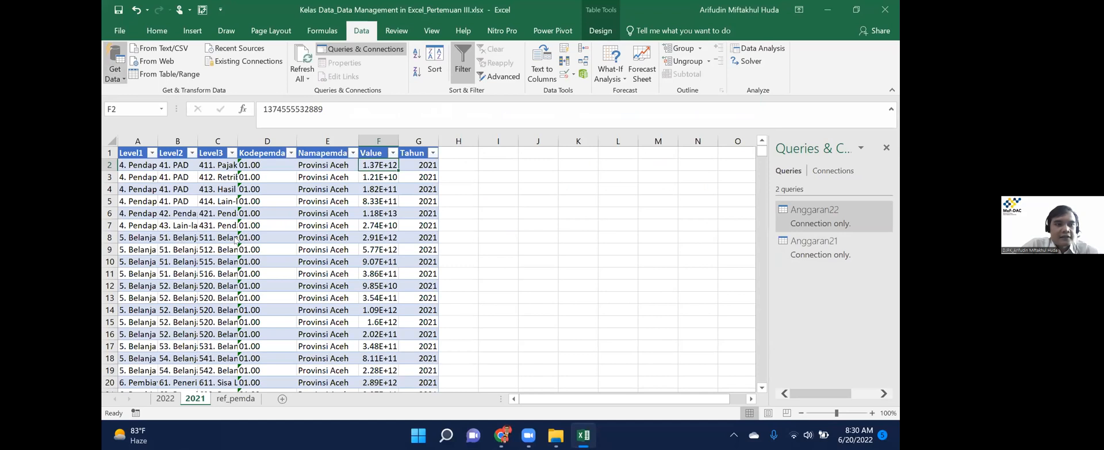
mouse_move(180, 232)
left_click(265, 256)
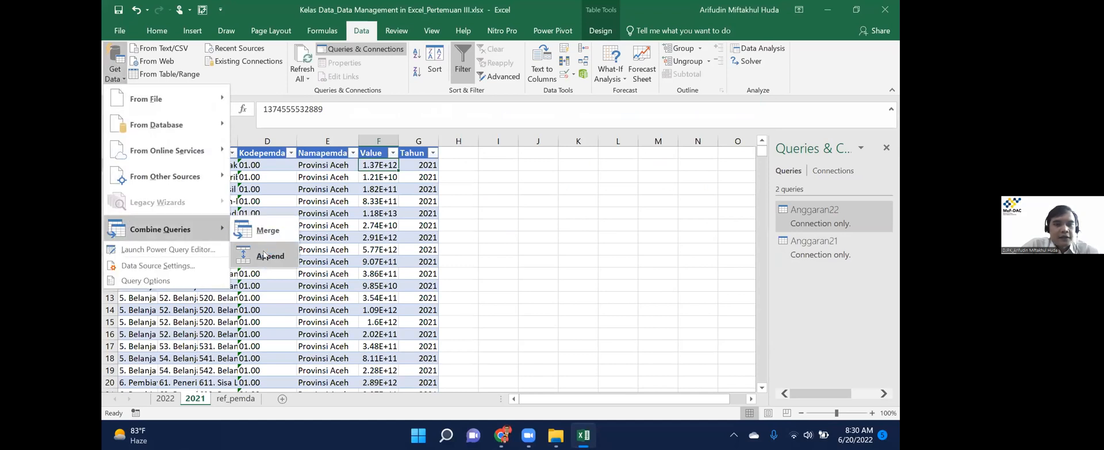
left_click(377, 213)
Append Anggaran21 below Anggaran22 into a new Append1 query.
left_click(357, 226)
left_click(373, 246)
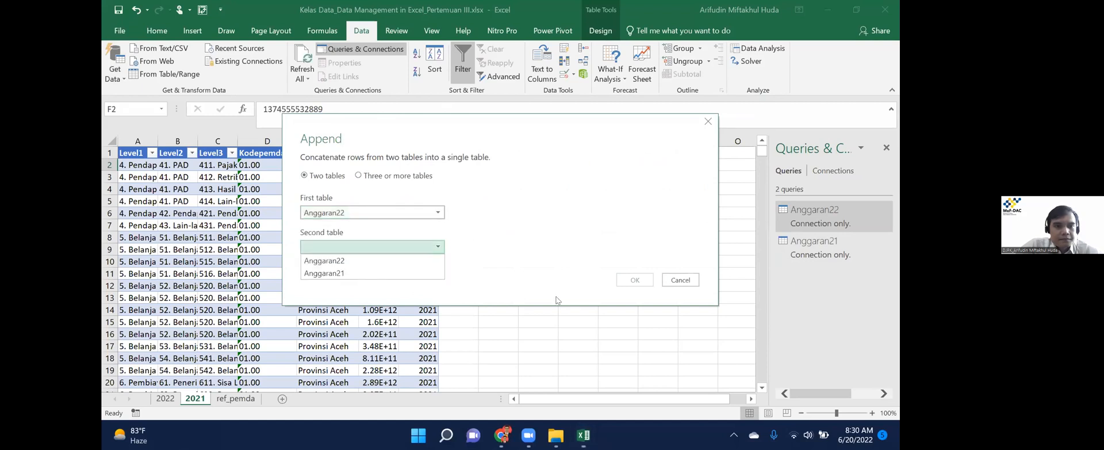
left_click(357, 274)
left_click(635, 280)
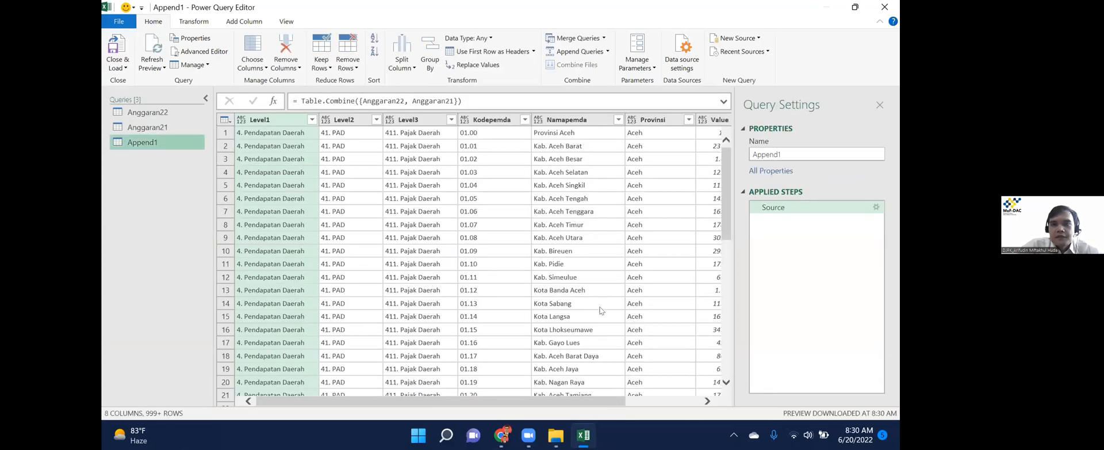
scroll(641, 254, "right", 3)
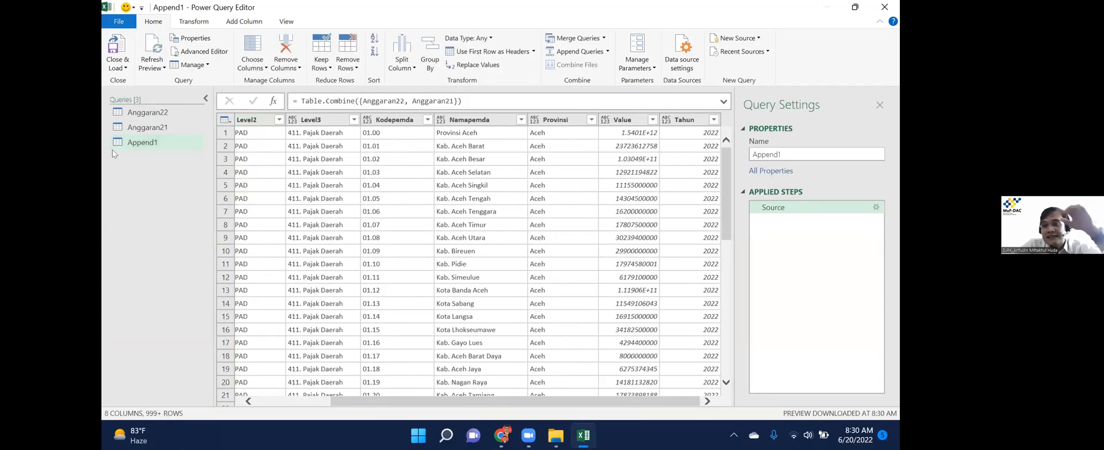
Rename the Append1 query to AppendAnggaran.
right_click(161, 142)
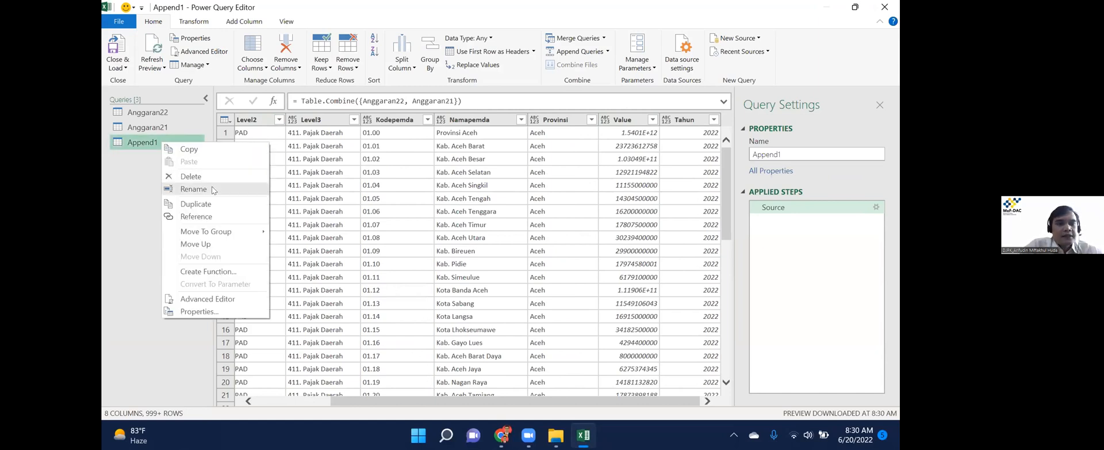
left_click(193, 188)
type("AppendAnggaran")
key("Return")
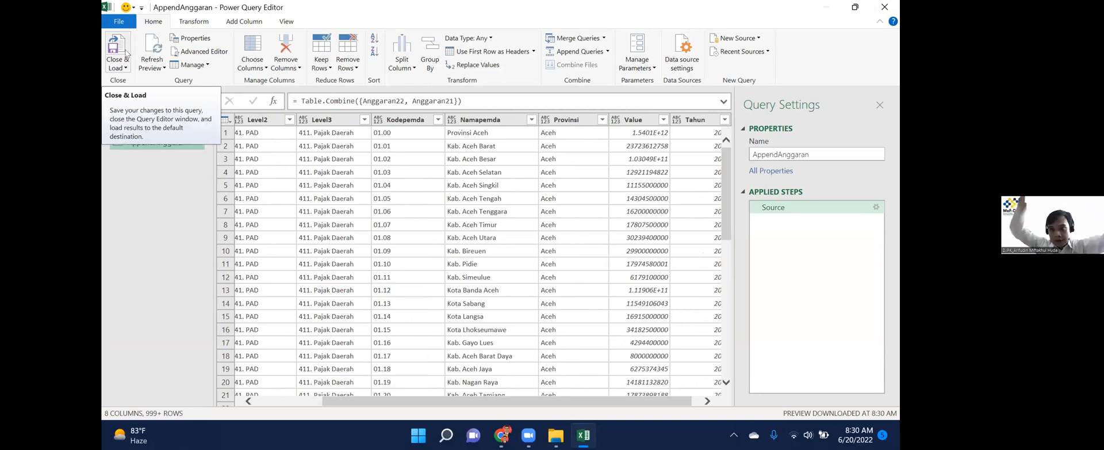
Load AppendAnggaran as a table on a new worksheet and switch to that sheet.
left_click(118, 66)
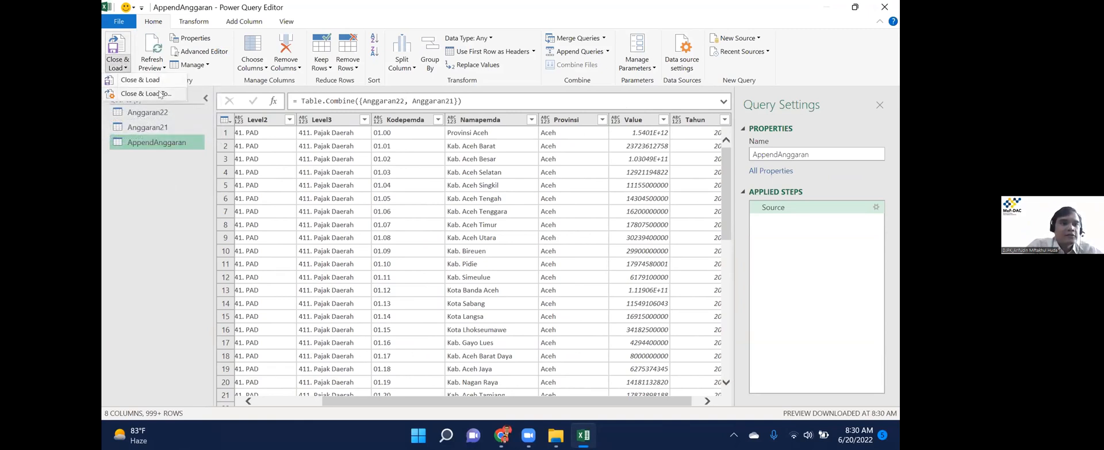
left_click(424, 87)
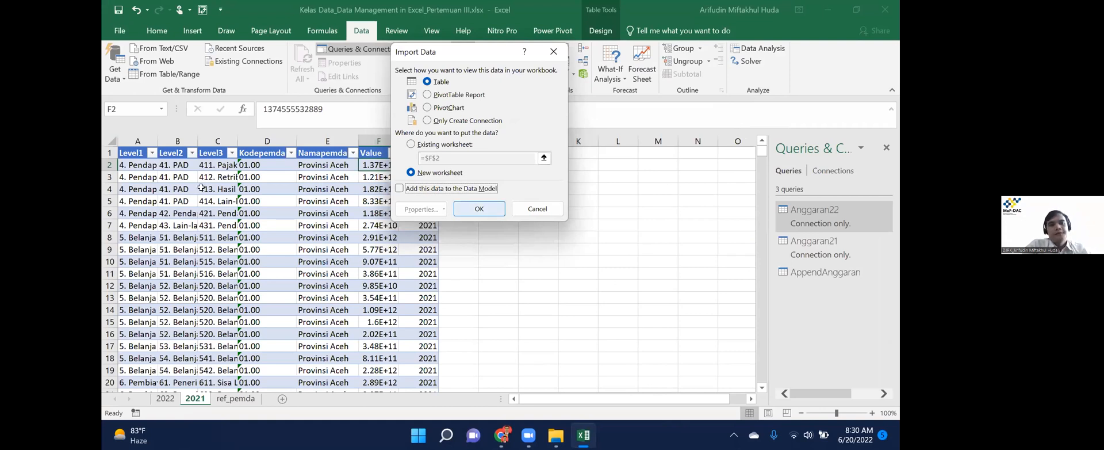
key("Return")
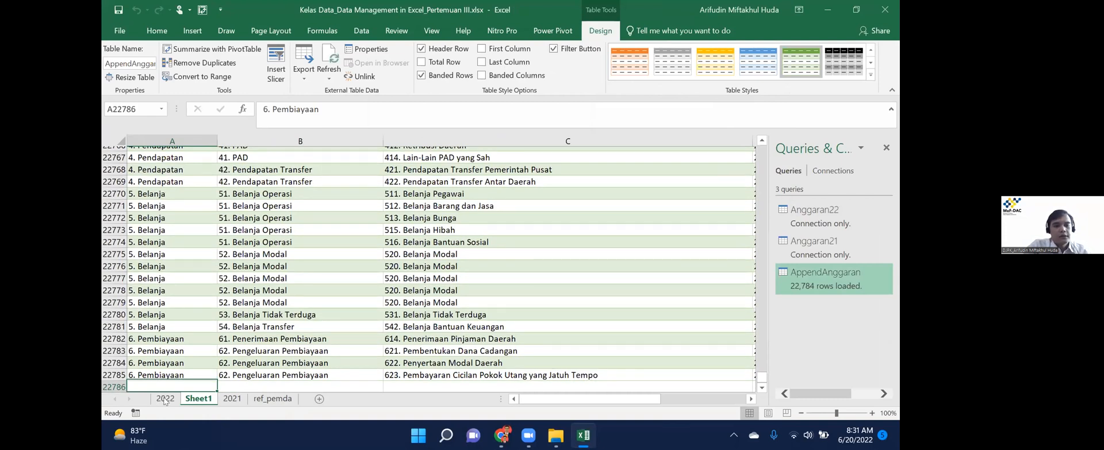
key("ctrl+Page_Down")
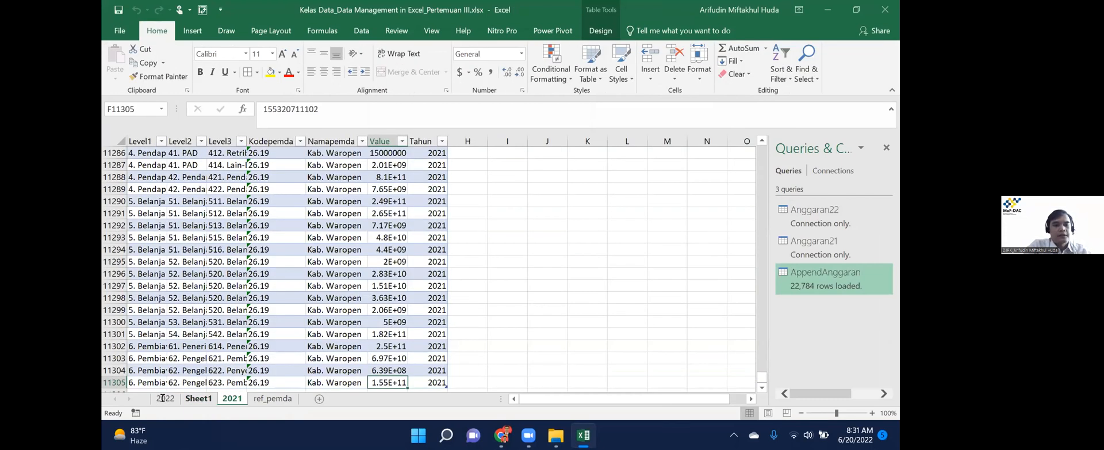
left_click(162, 398)
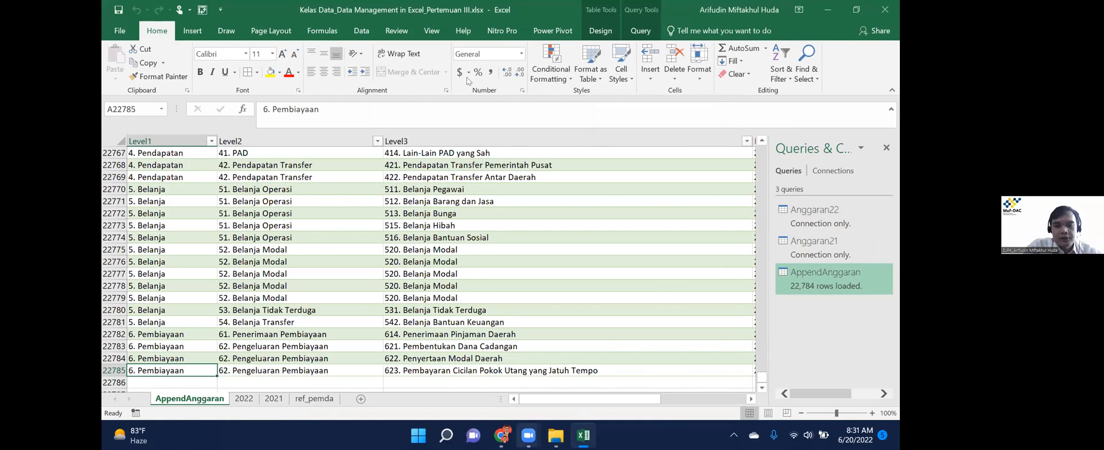
mouse_move(528, 435)
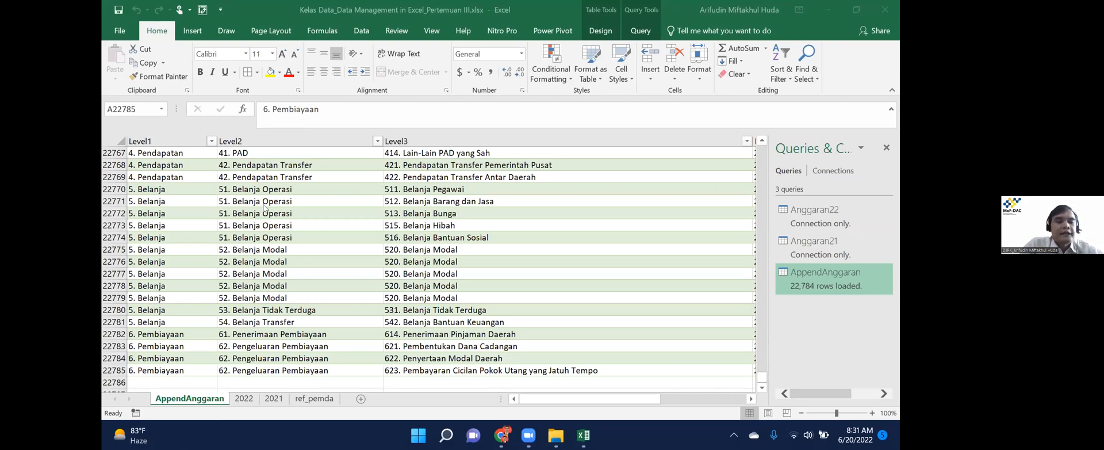
left_click(239, 227)
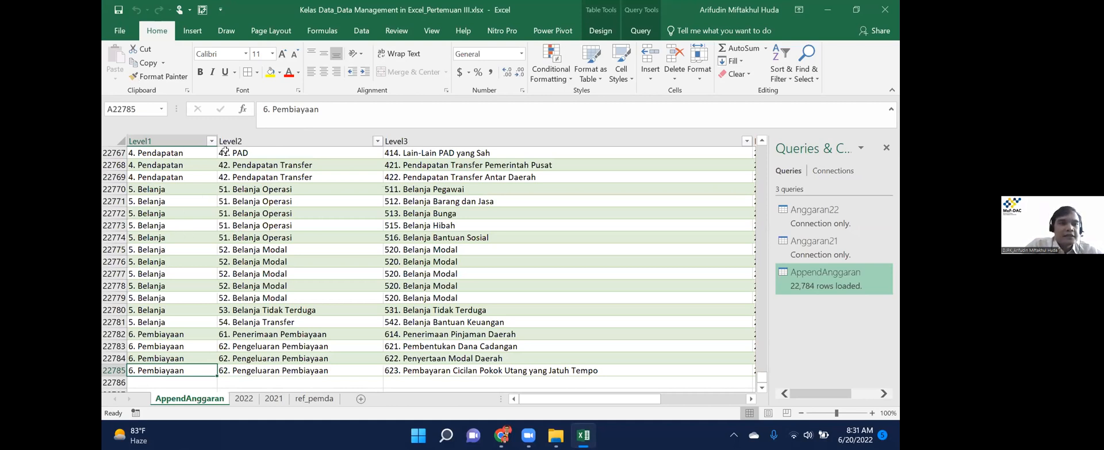
From the 2022 sheet, start another Append via Get Data > Combine Queries.
key("ctrl+Page_Down")
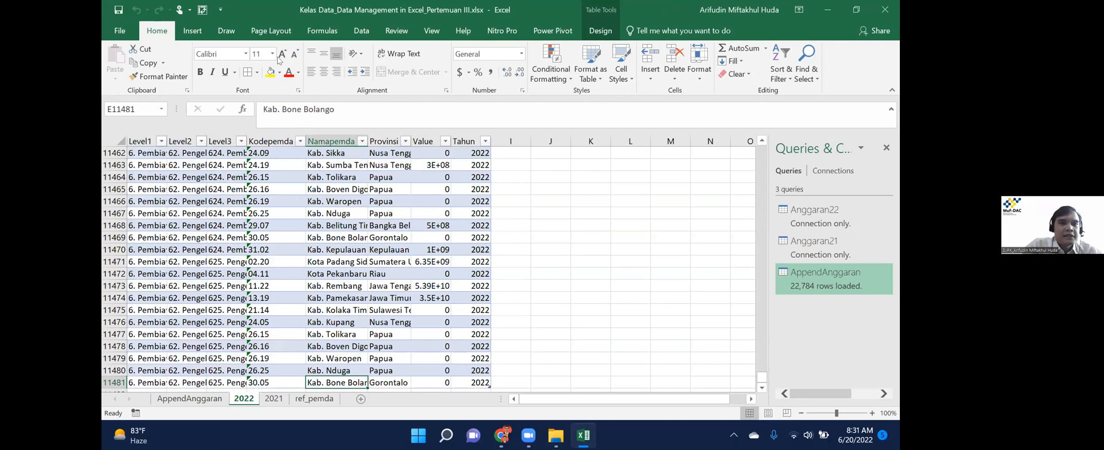
left_click(361, 31)
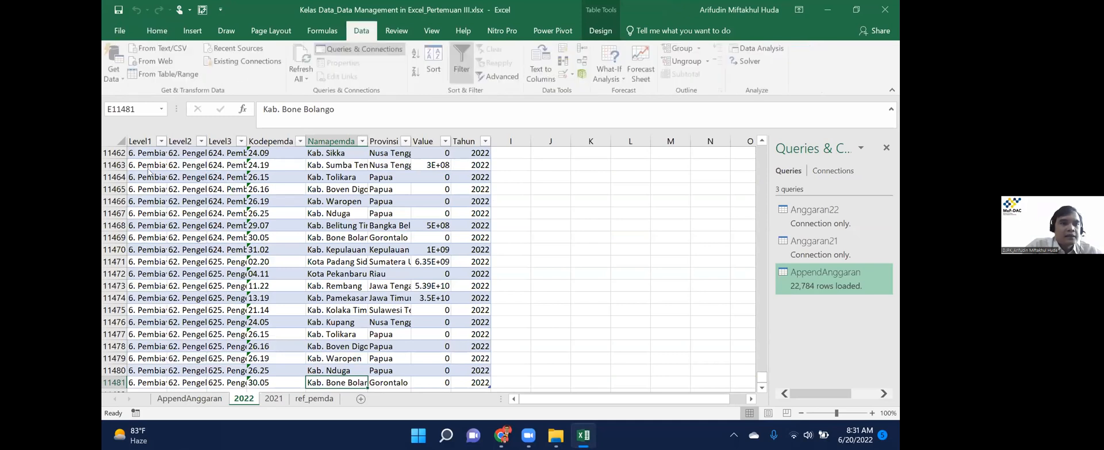
left_click(115, 69)
mouse_move(160, 230)
left_click(264, 260)
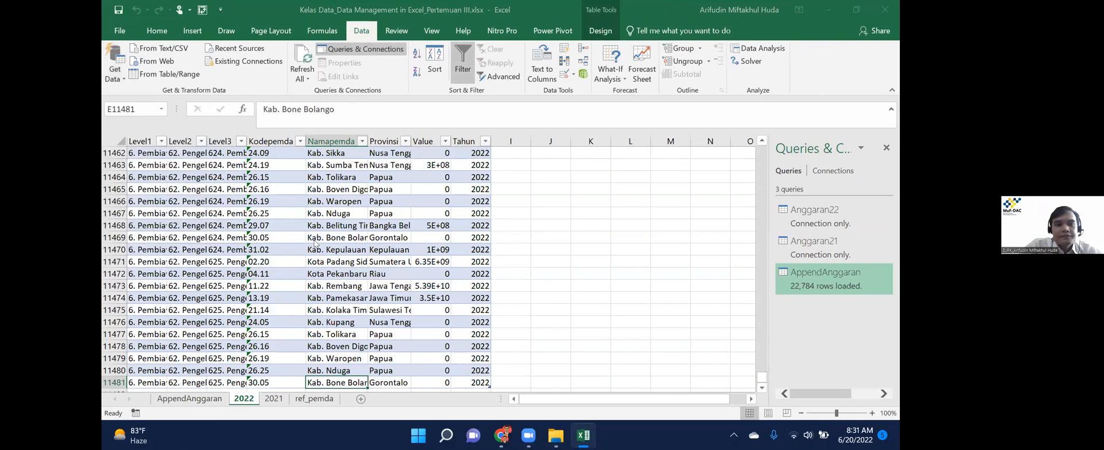
Append Anggaran21 below Anggaran22 and name the new query AppendAnggaran2.
left_click(372, 213)
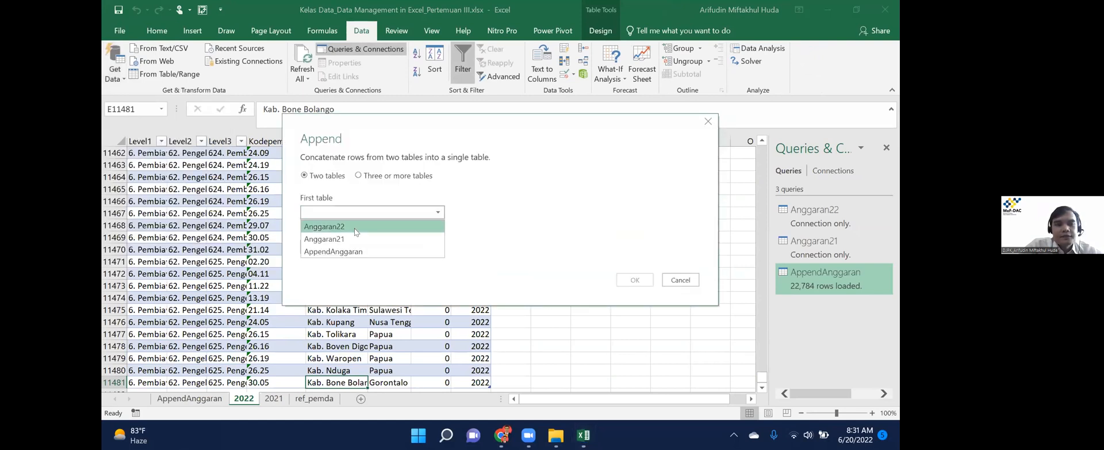
left_click(324, 226)
left_click(372, 247)
left_click(324, 273)
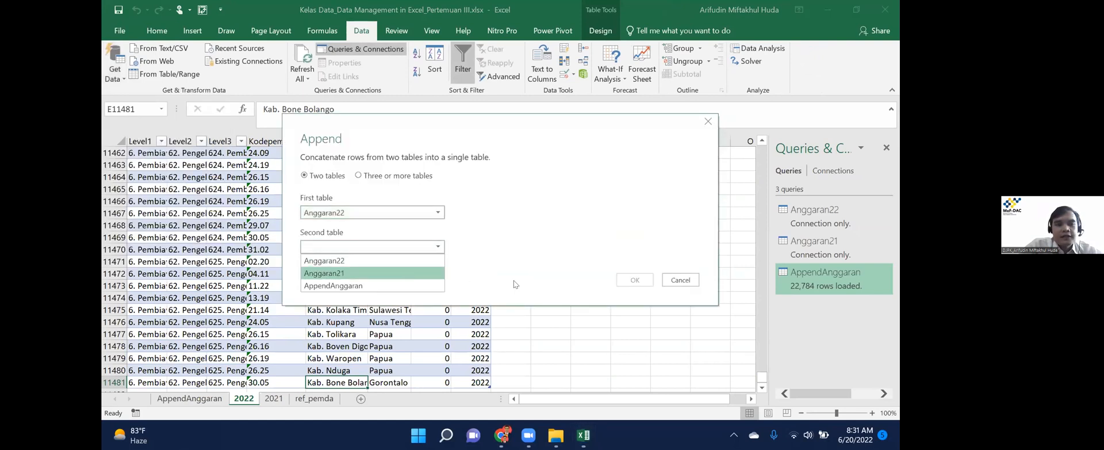
left_click(631, 280)
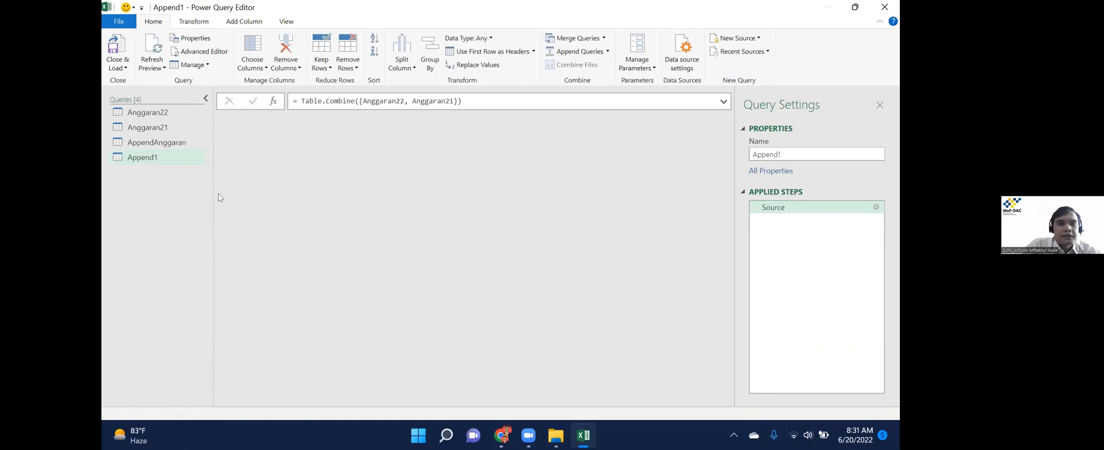
right_click(168, 157)
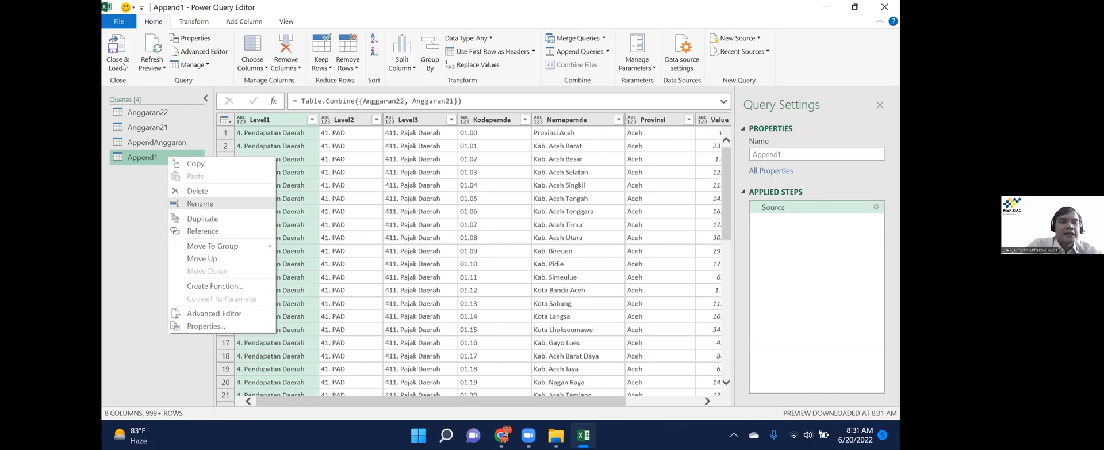
left_click(119, 67)
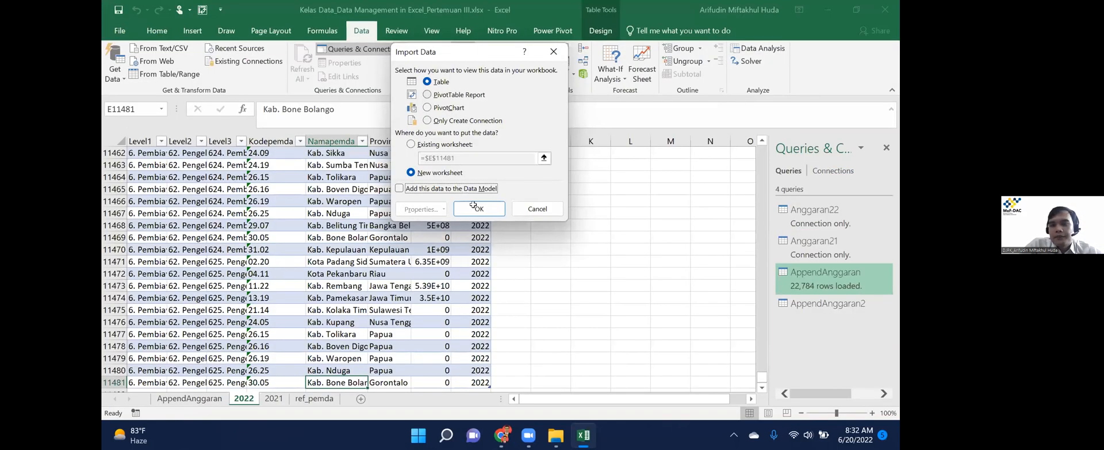
Load AppendAnggaran2, then reopen the field list for the empty PivotTable1 on Sheet2.
left_click(474, 205)
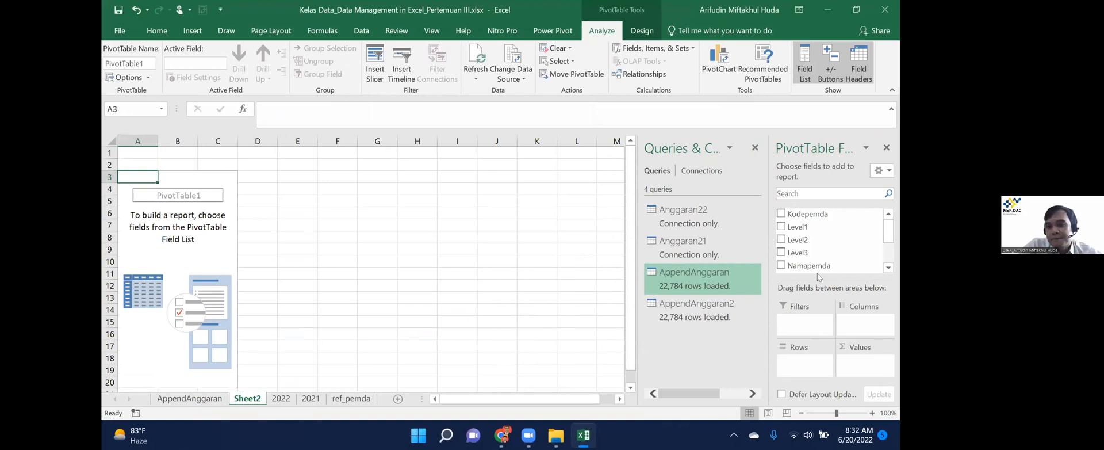
left_click(886, 147)
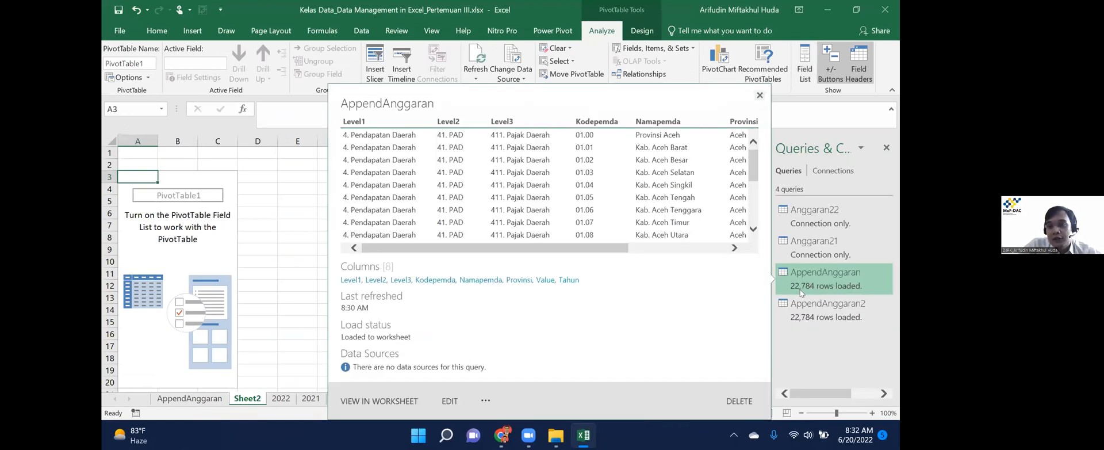
mouse_move(801, 292)
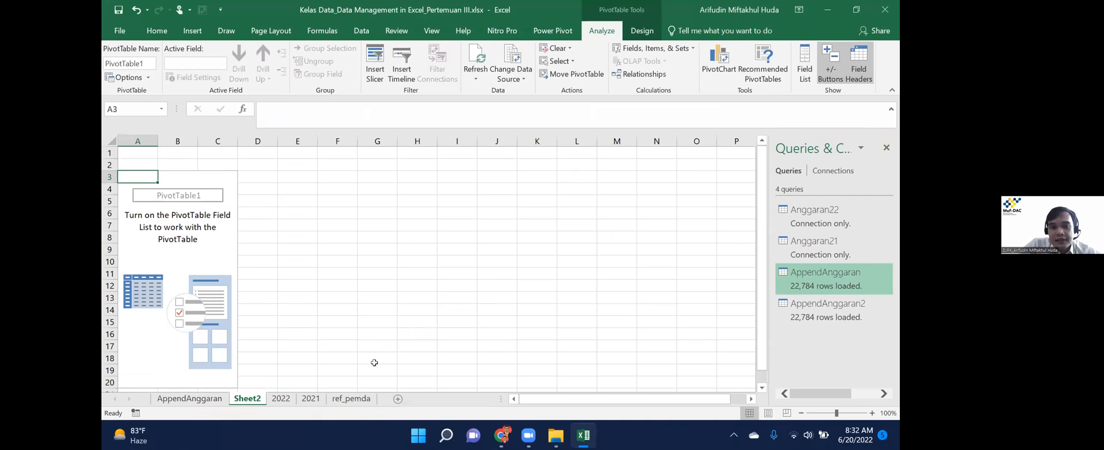
left_click(181, 220)
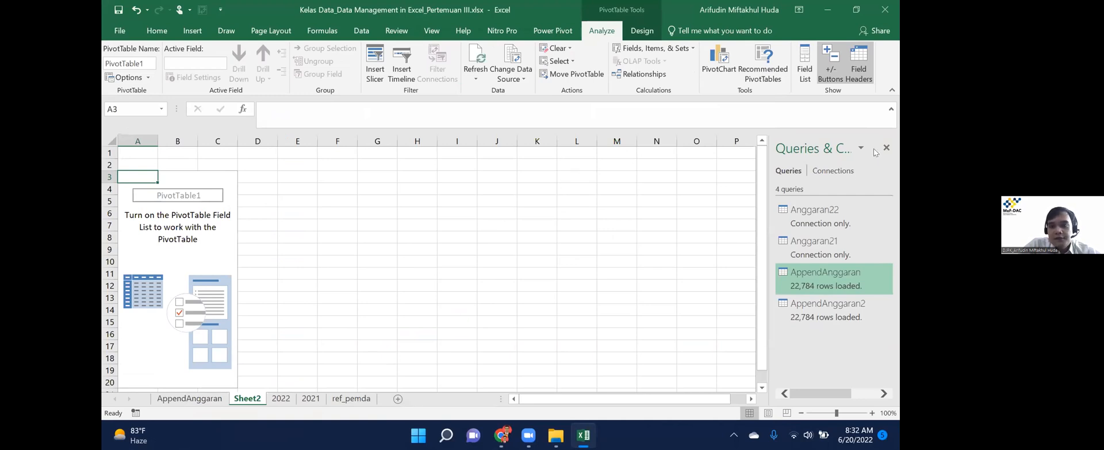
right_click(185, 225)
left_click(244, 296)
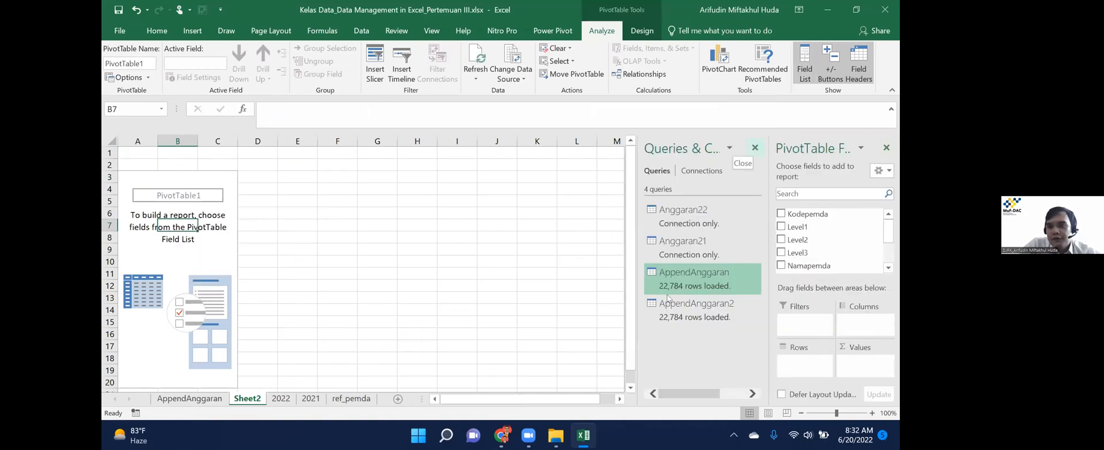
Close the Queries & Connections pane and select cell B8 in the empty PivotTable.
mouse_move(667, 299)
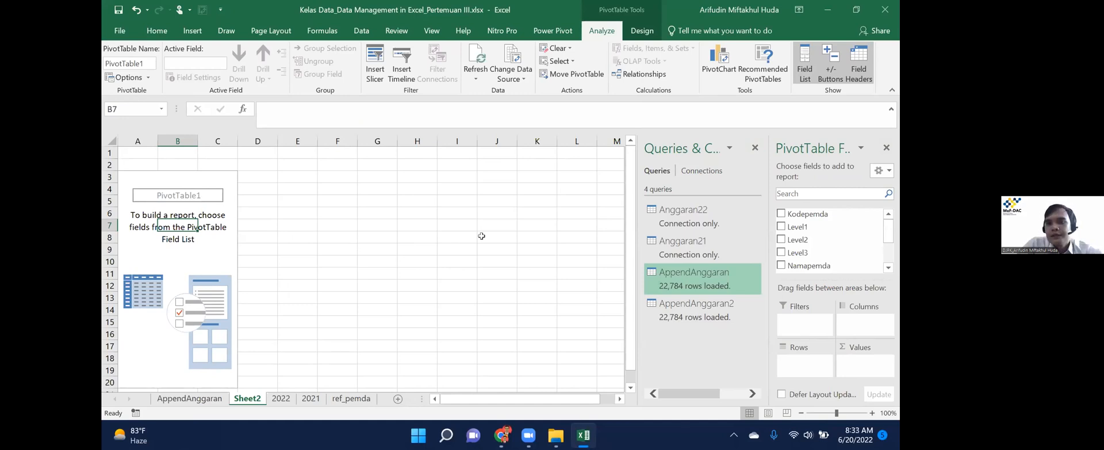
left_click(756, 149)
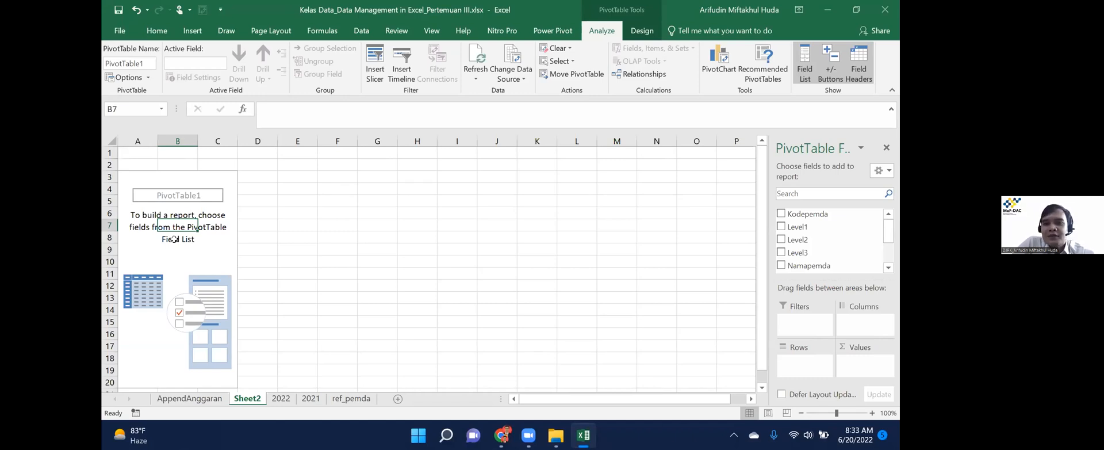
left_click(175, 242)
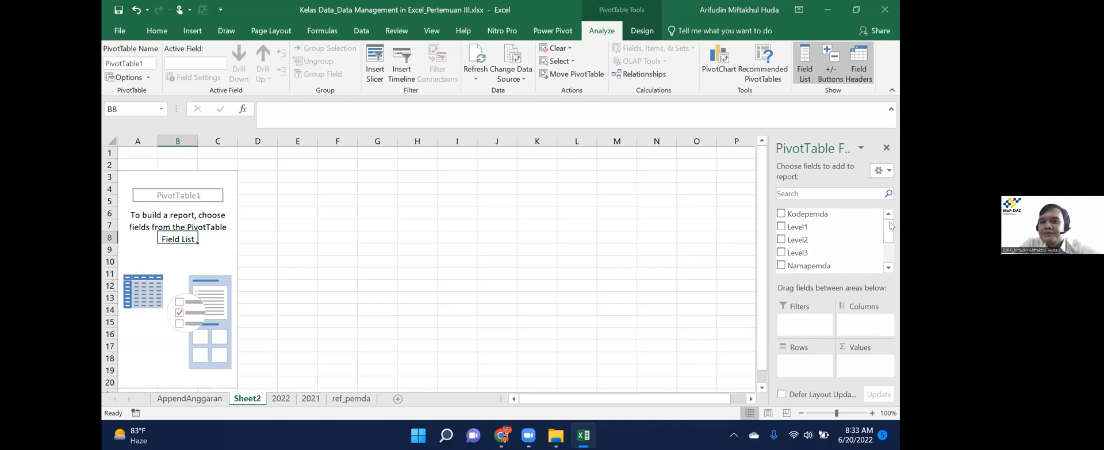
Rename the Sheet2 tab to PivotAppend.
mouse_move(889, 236)
left_mouse_down()
mouse_move(891, 263)
mouse_move(890, 235)
left_mouse_up()
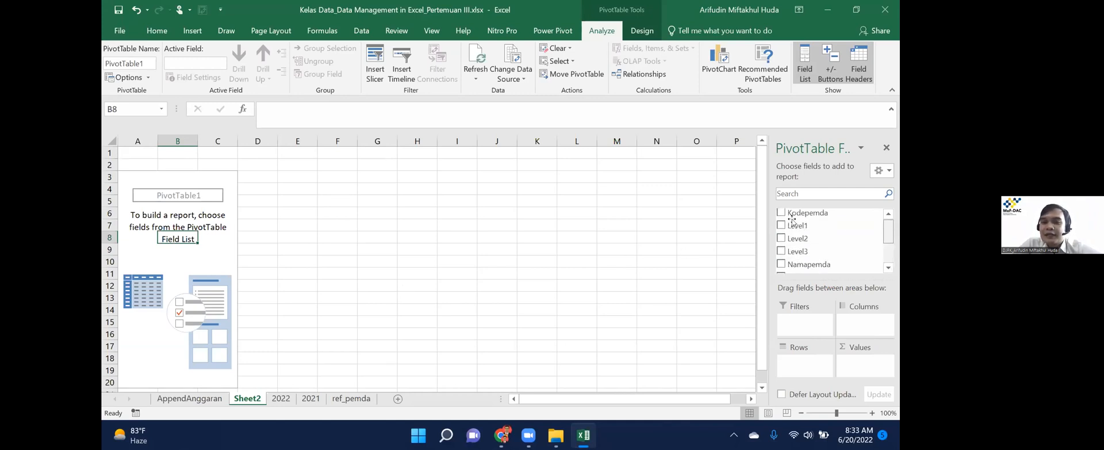
left_click(798, 227)
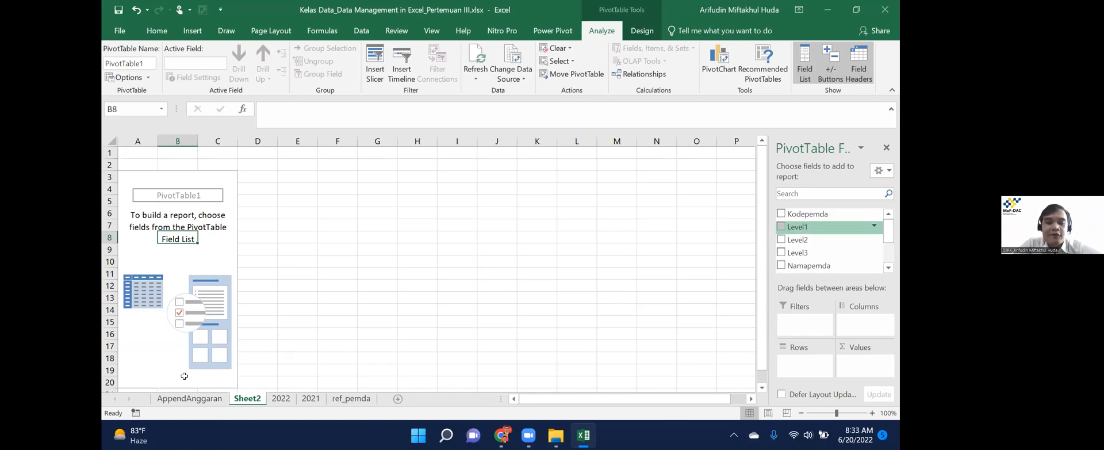
left_click(240, 399)
type("PivotAppend")
key("Return")
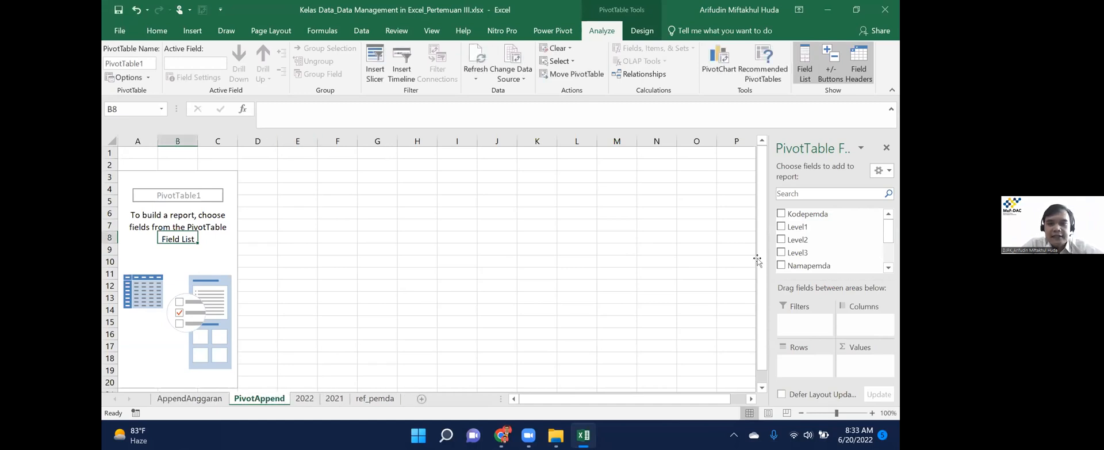
Add Level1, Level2 and Level3 as pivot rows, Tahun as columns, and Sum of Value.
left_click(781, 227)
left_click(781, 239)
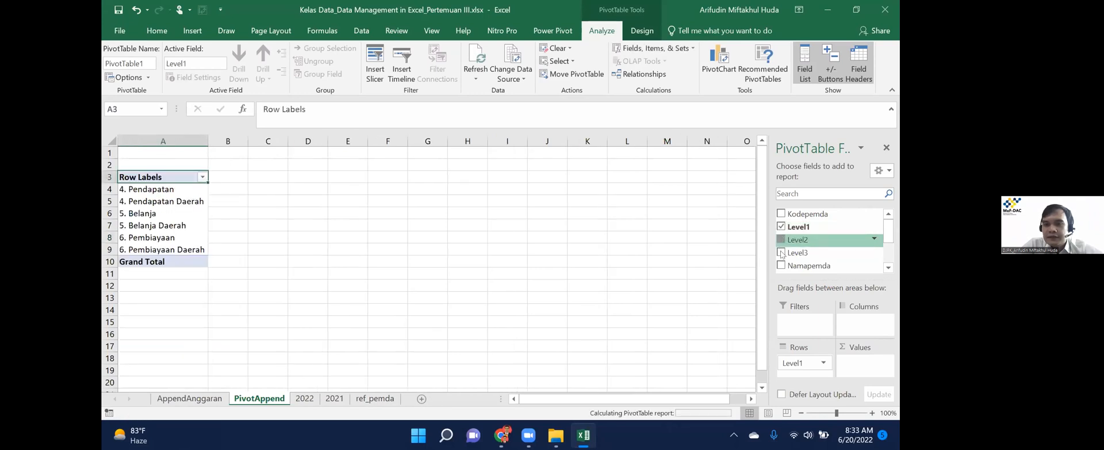
left_click(781, 252)
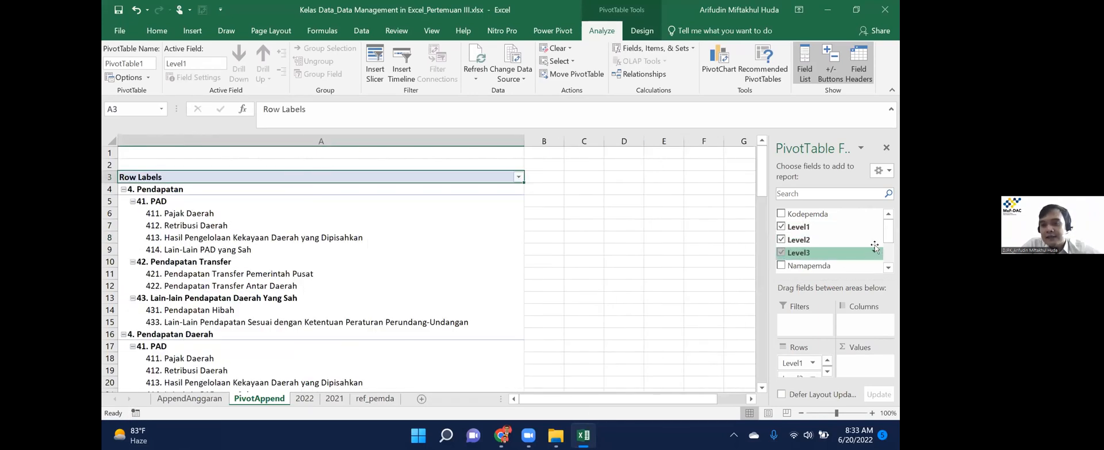
scroll(834, 241, "down", 2)
left_click_drag(798, 237, 861, 320)
left_click(572, 190)
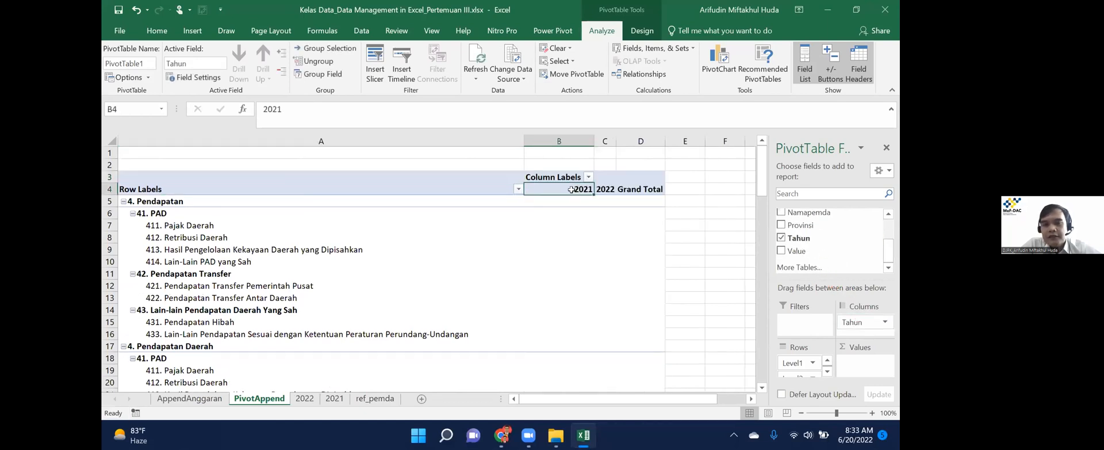
key("Right")
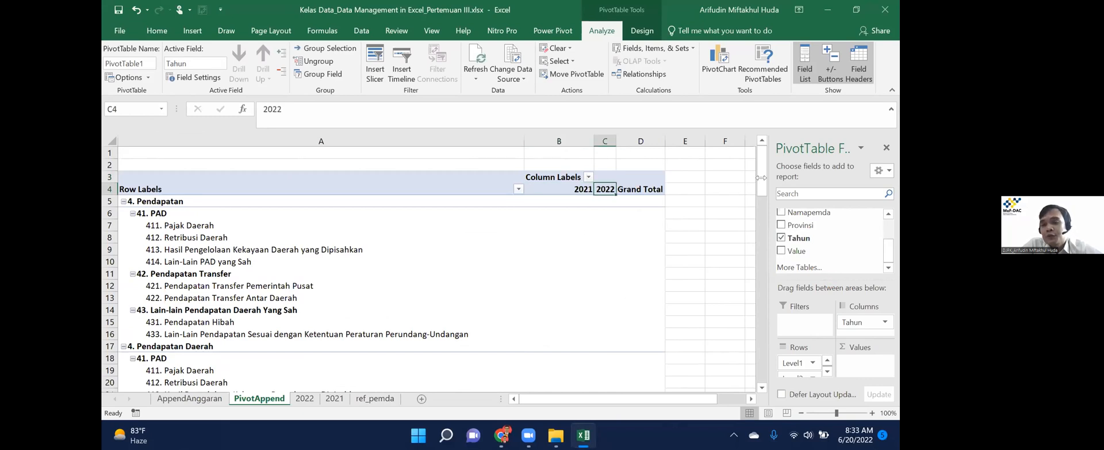
left_click_drag(826, 253, 851, 364)
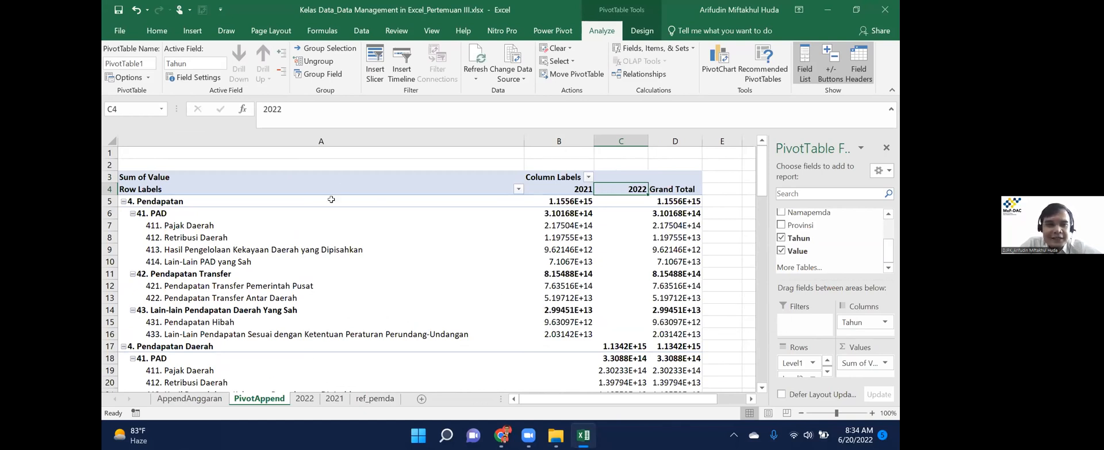
Check the 4. Pendapatan totals, then move to the 2022 sheet.
left_click(332, 199)
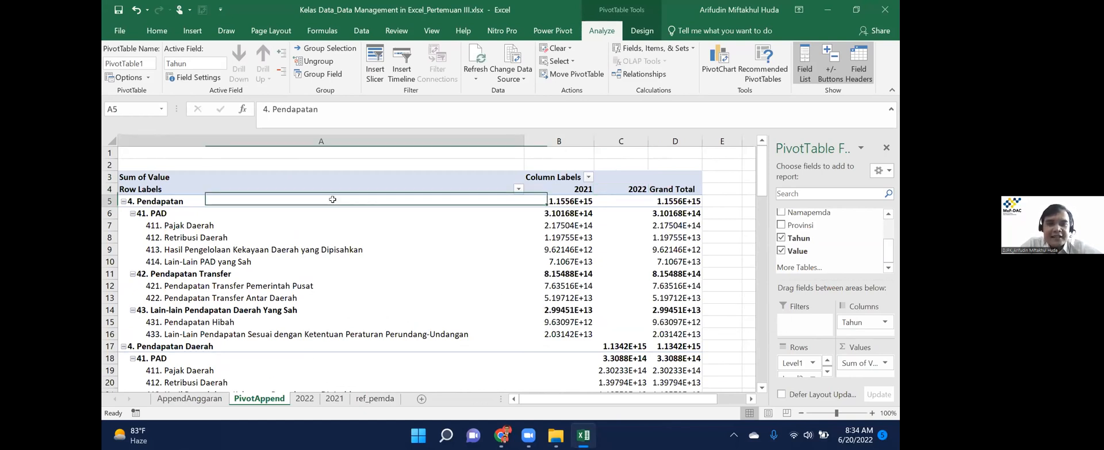
key("Right")
key("Down")
key("Down")
key("Down")
key("Down")
key("Down")
key("Down")
key("Down")
key("Down")
key("Down")
key("Down")
key("Down")
key("Down")
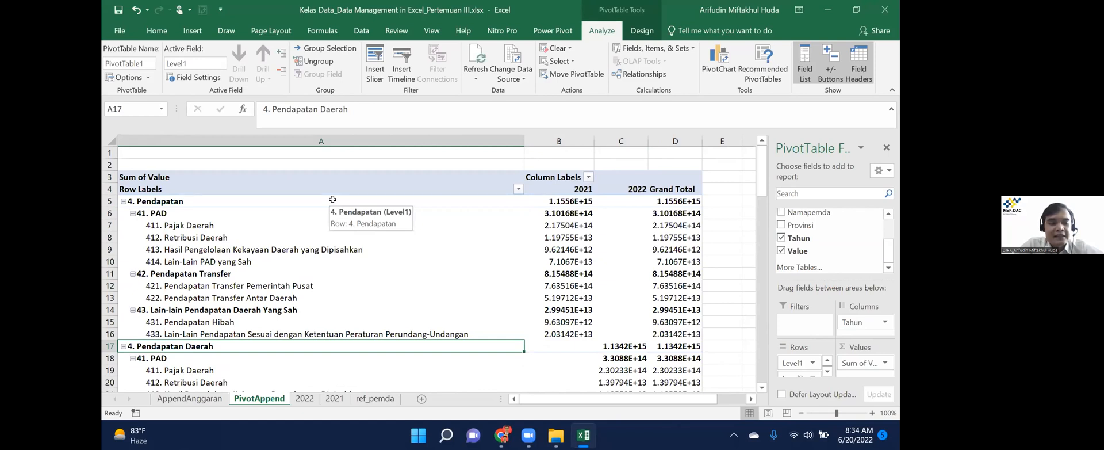
key("ctrl+Page_Down")
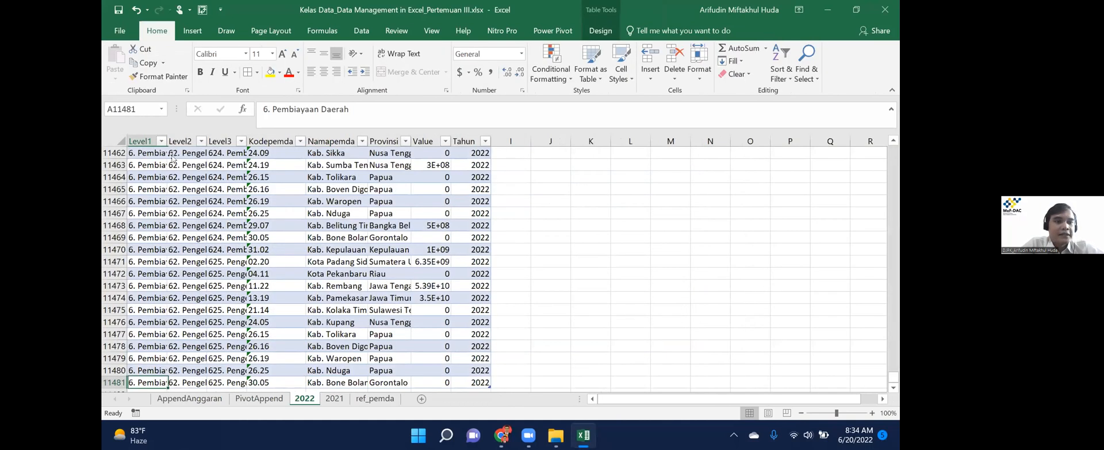
Autofit and select the Level1 column on 2022, replace 'Daerah' with nothing, and return to PivotAppend.
double_click(157, 141)
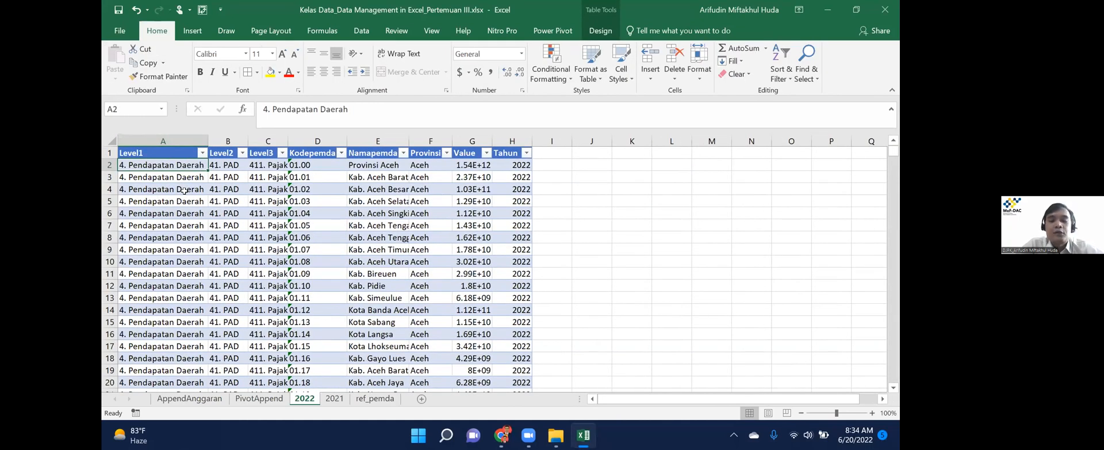
key("ctrl+shift+Down")
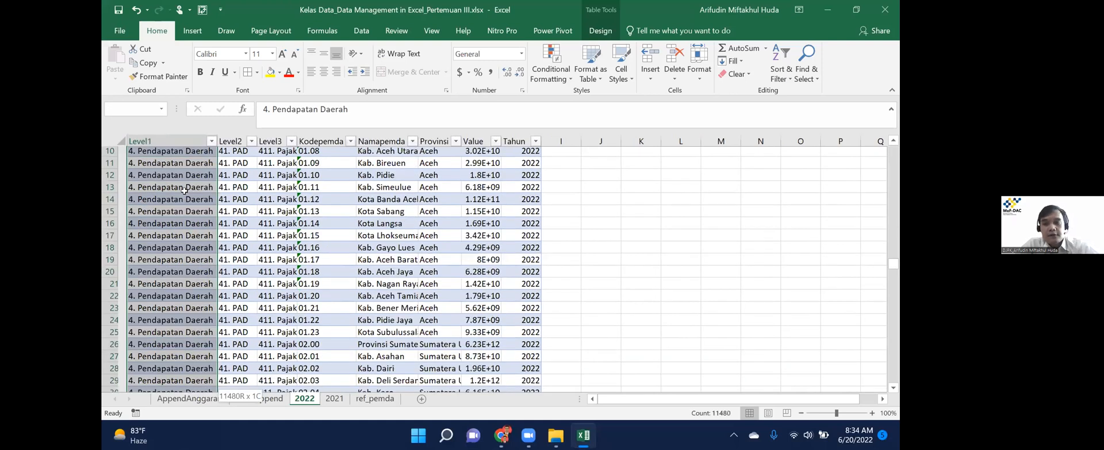
key("ctrl+h")
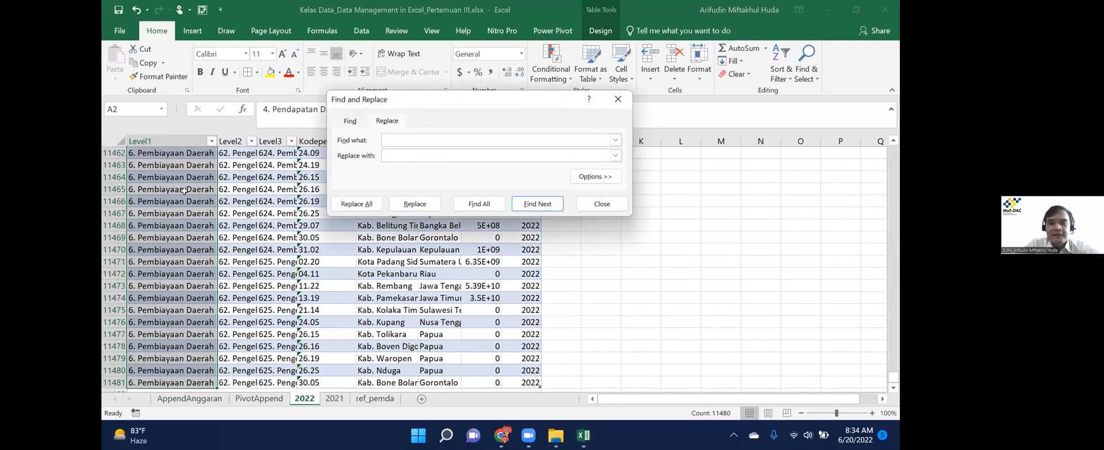
type("Daerah")
key("Tab")
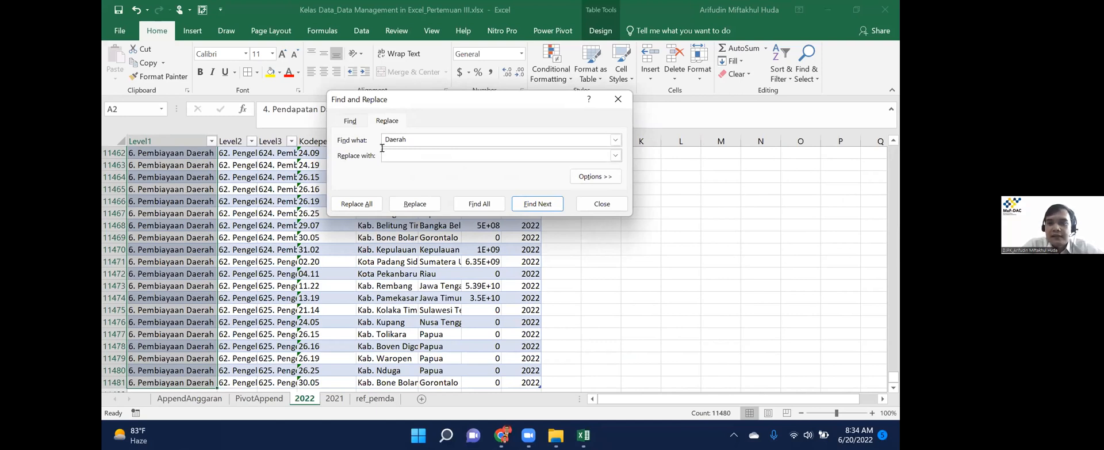
left_click(363, 205)
left_click(506, 251)
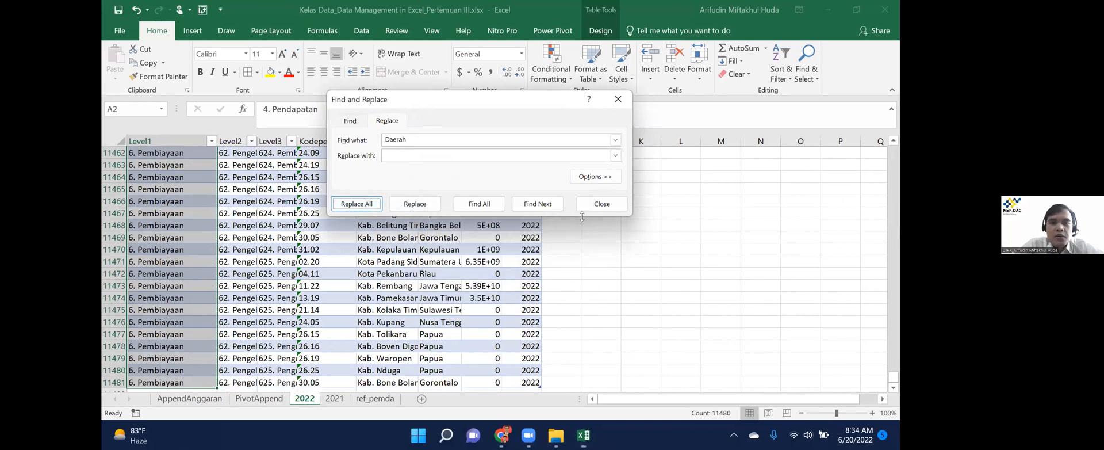
key("Escape")
left_click(259, 398)
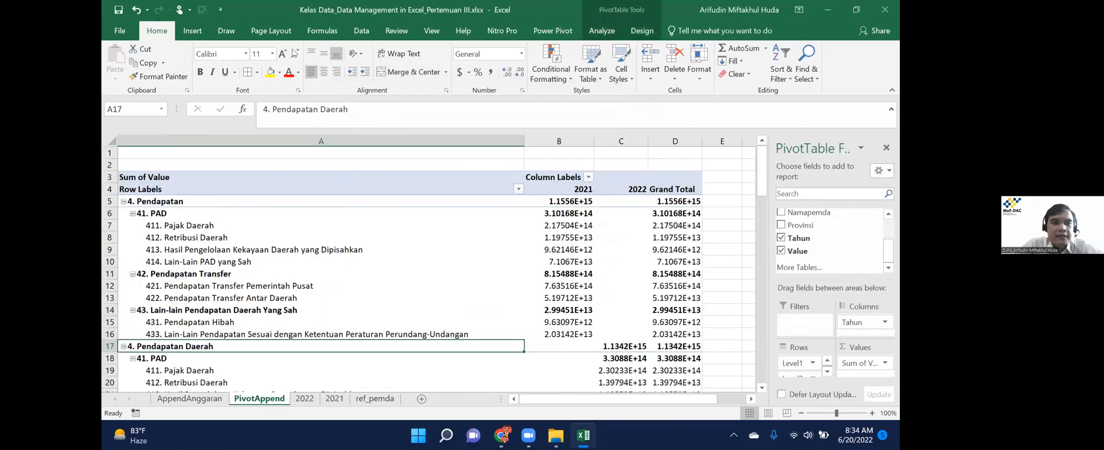
Refresh the PivotAppend pivot, review the 2022 and 2021 sheets, and return to PivotAppend.
right_click(236, 227)
key("Escape")
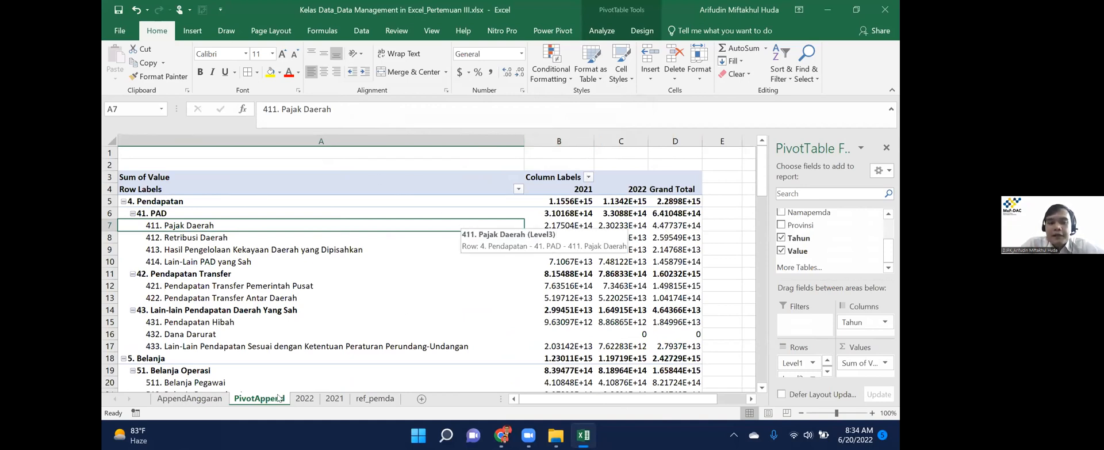
left_click(304, 403)
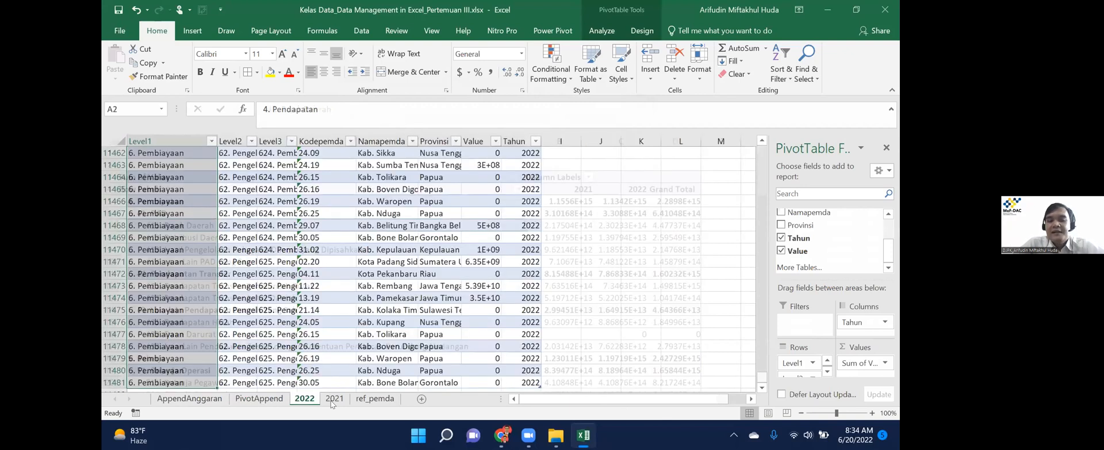
left_click(331, 404)
left_click(304, 403)
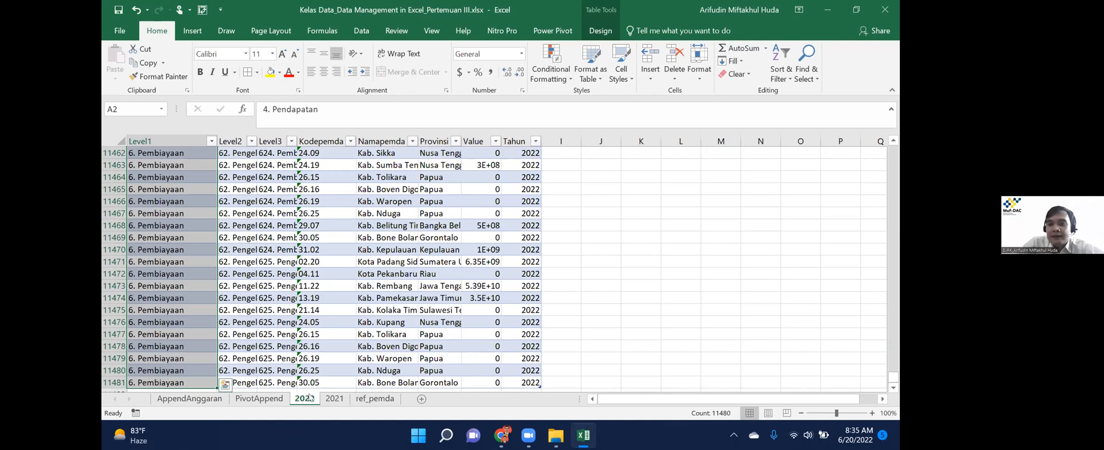
left_click(259, 398, "ctrl")
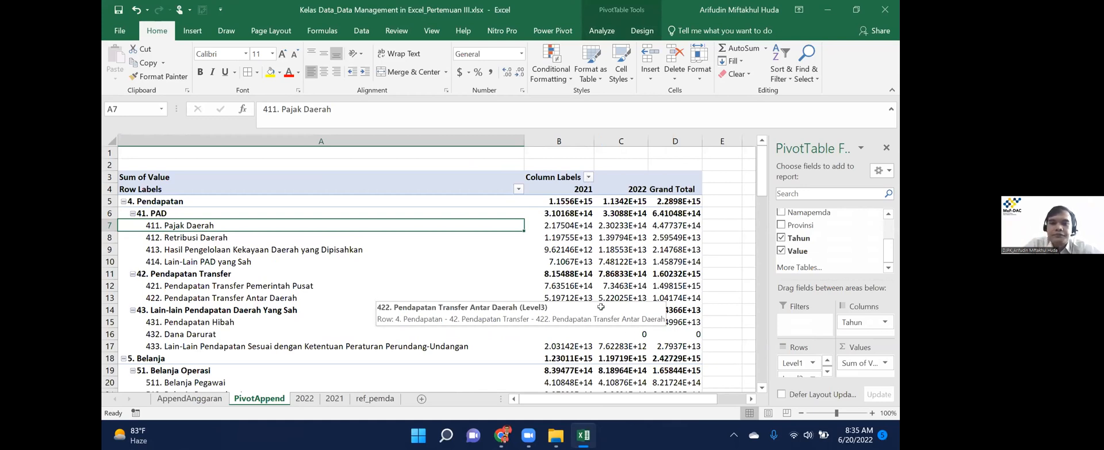
Give Sum of Value the custom number format #,##0.00,, "M" to display millions.
left_click(871, 363)
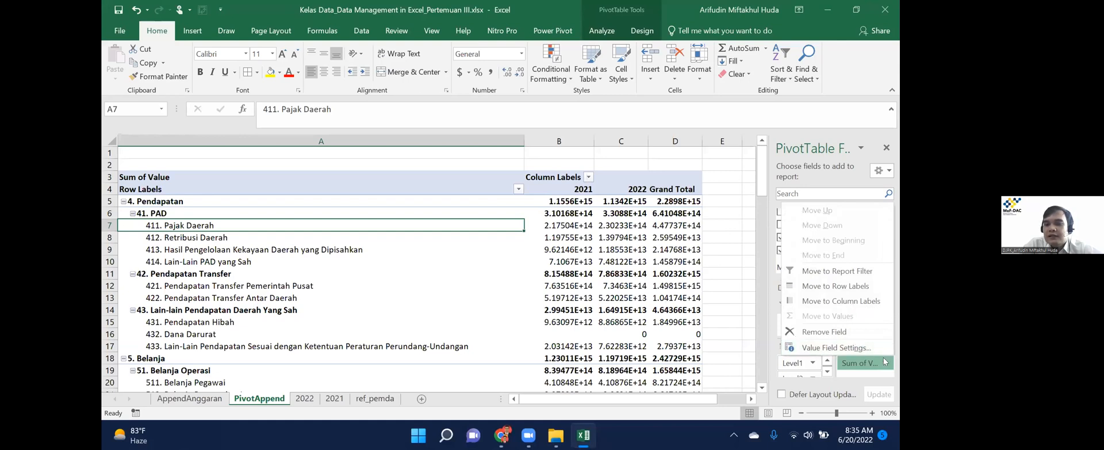
left_click(850, 346)
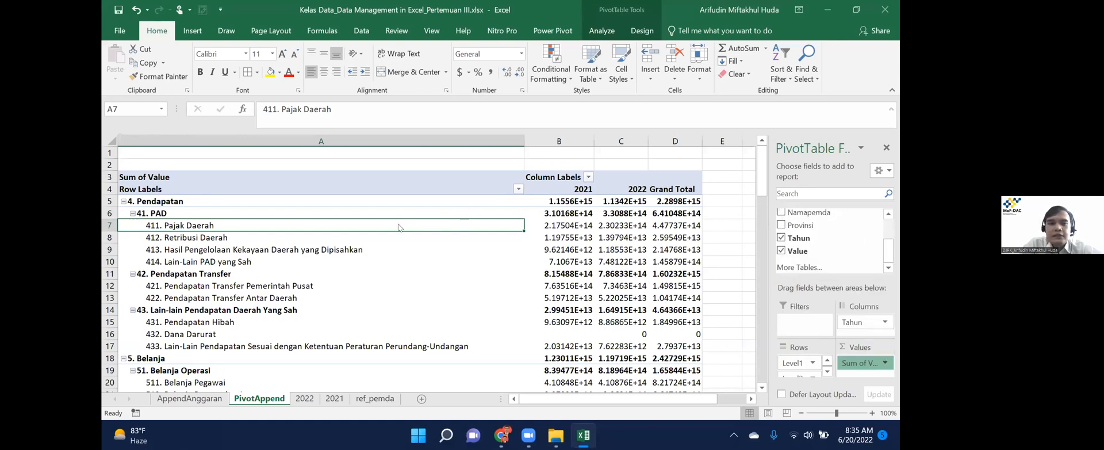
left_click(342, 68)
left_click(446, 105)
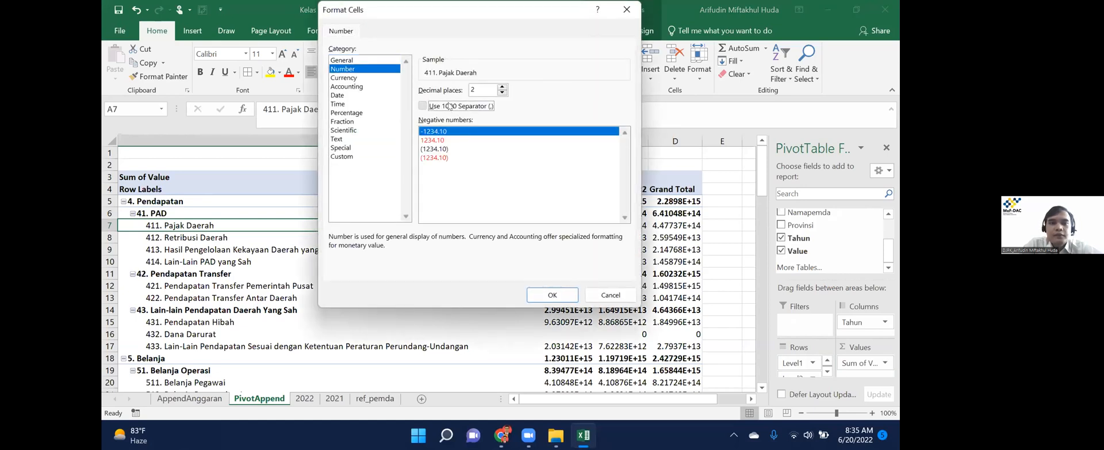
left_click(503, 92)
left_click(503, 92)
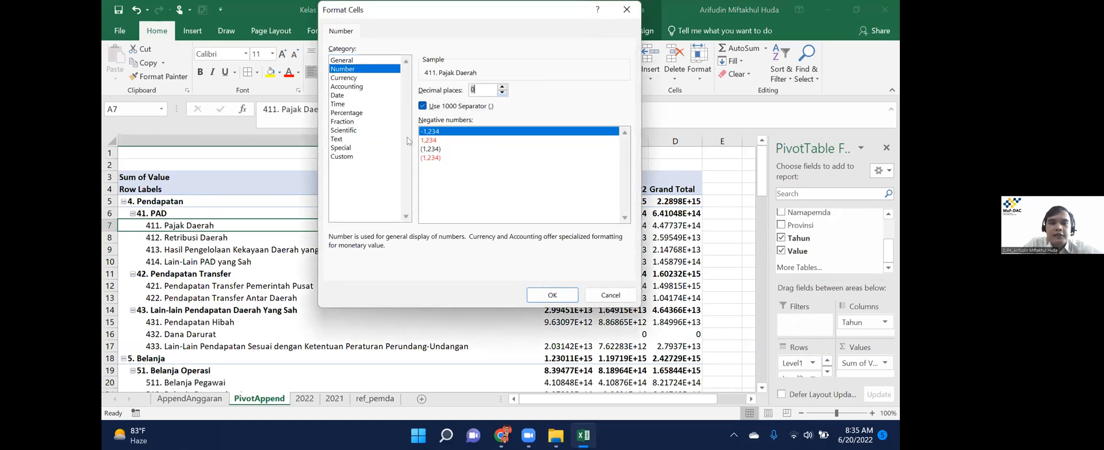
left_click(357, 158)
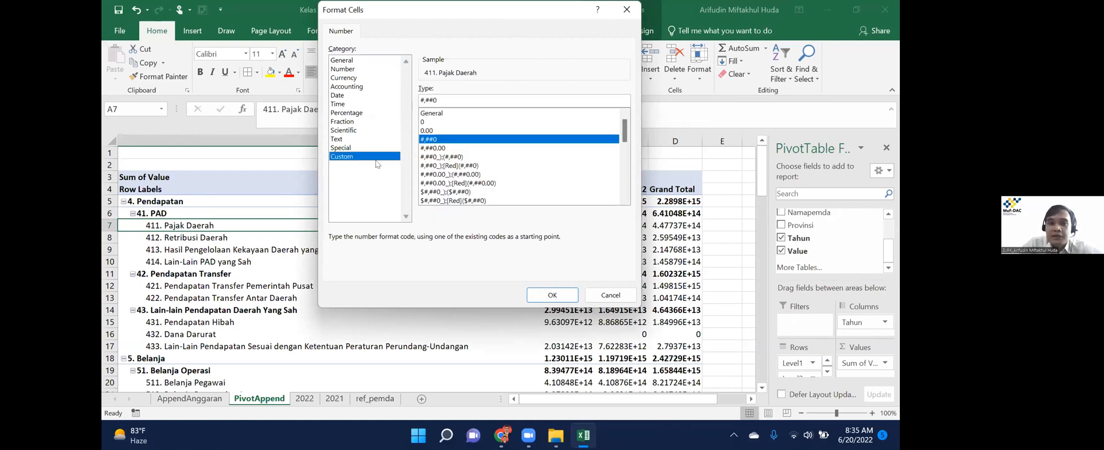
left_click(440, 148)
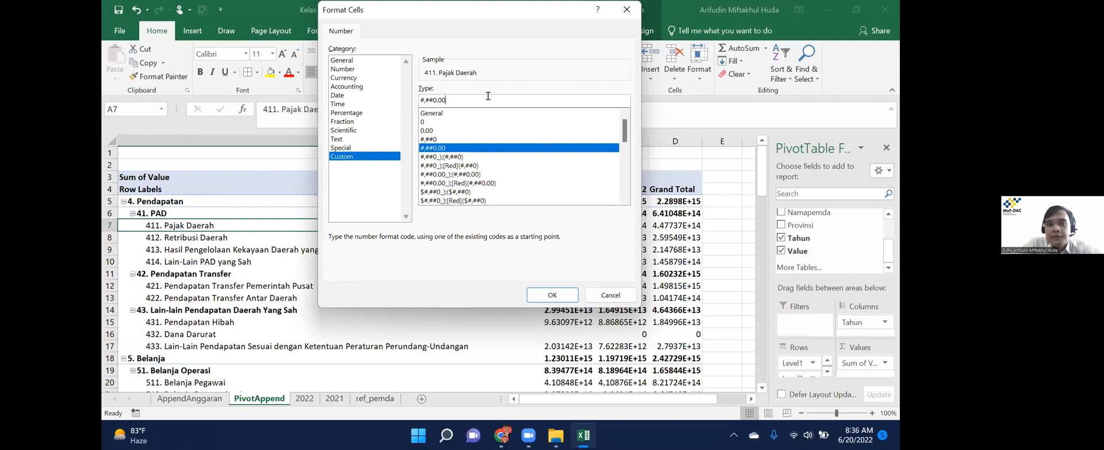
type(",")
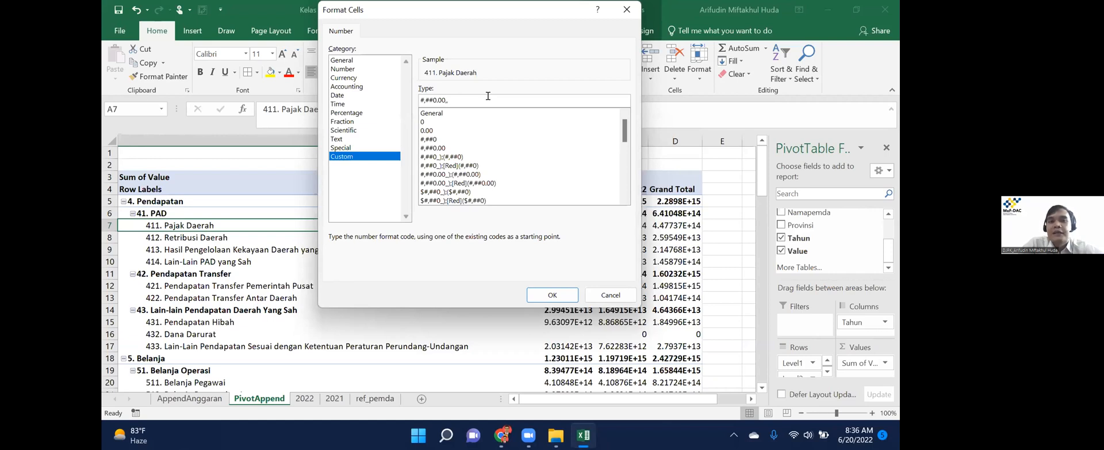
type(", ")
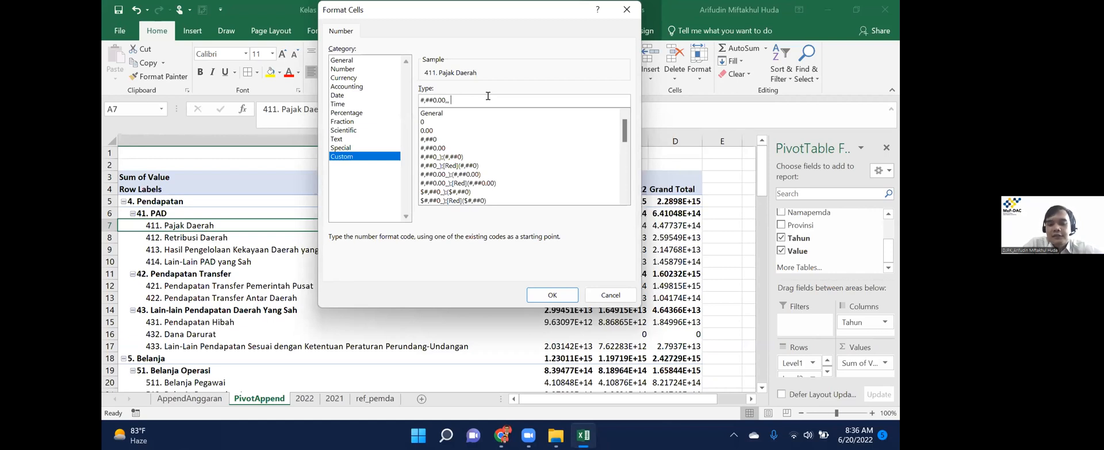
type("\"M\"")
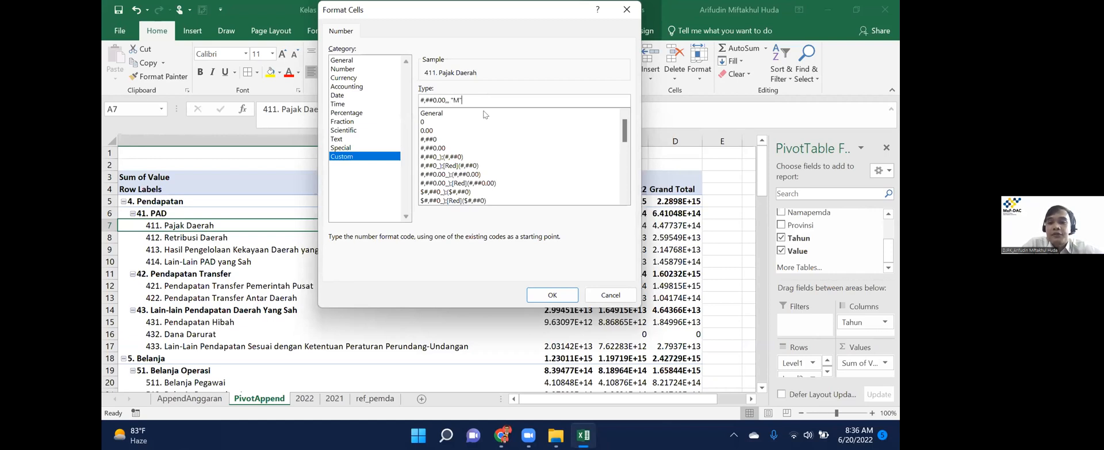
left_click(550, 294)
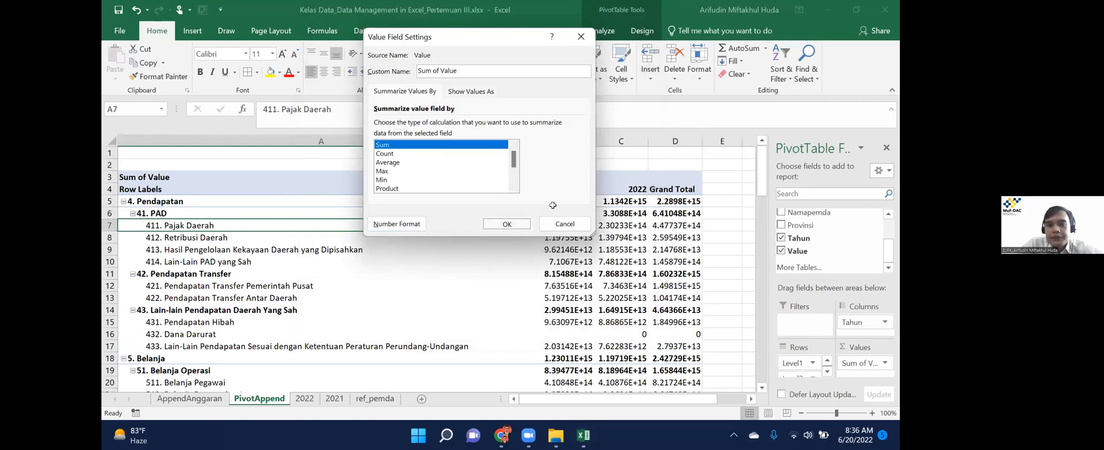
key("Return")
Remove the Grand Total column from the pivot.
left_click(559, 201)
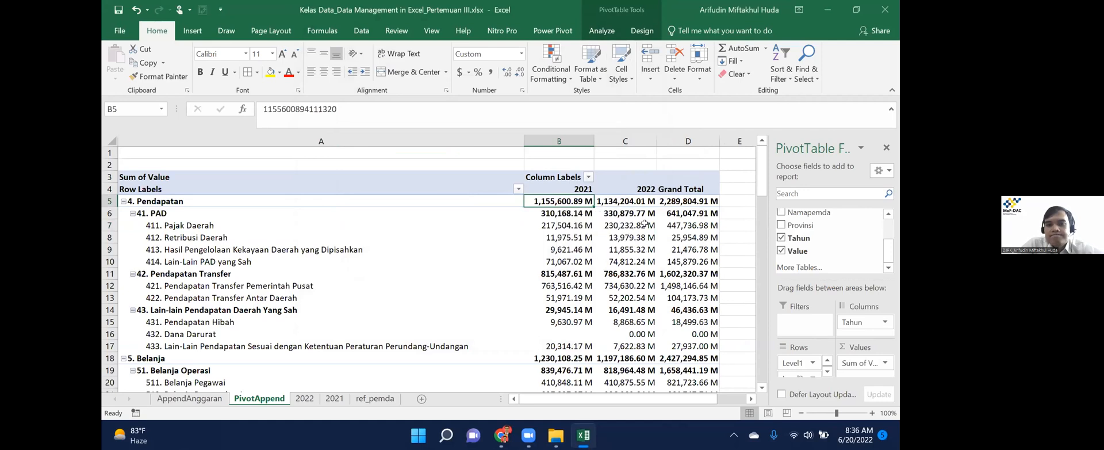
mouse_move(644, 224)
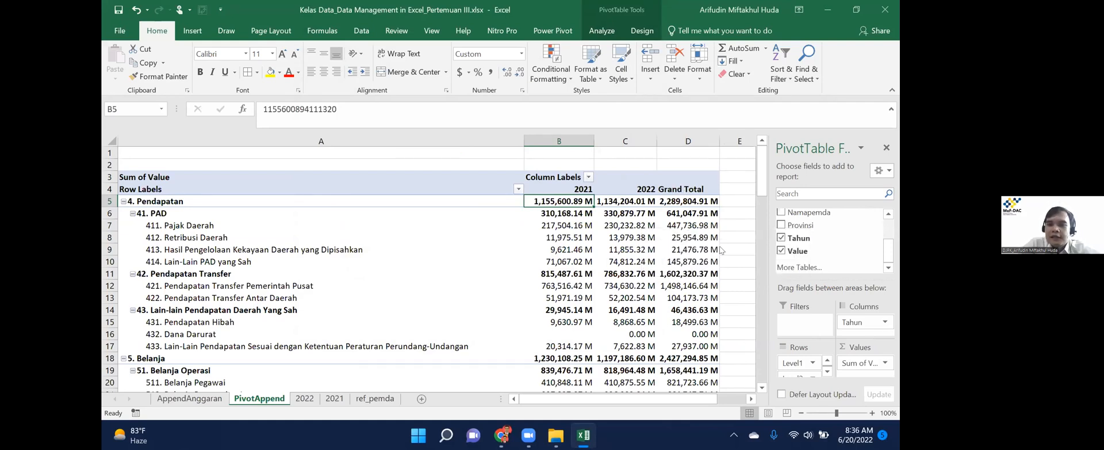
right_click(684, 190)
left_click(723, 260)
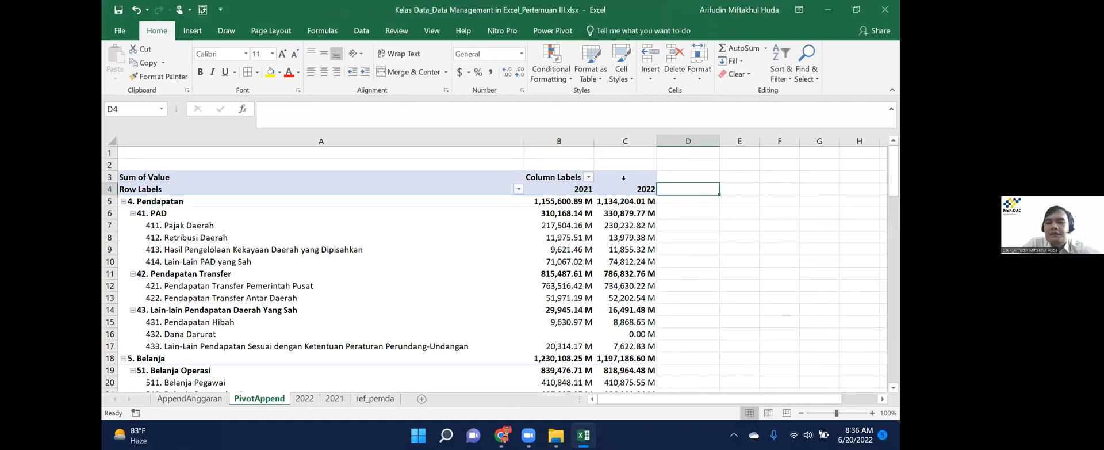
Select the 2022 value for 4. Pendapatan (1,134,204.01 M).
left_click(639, 199)
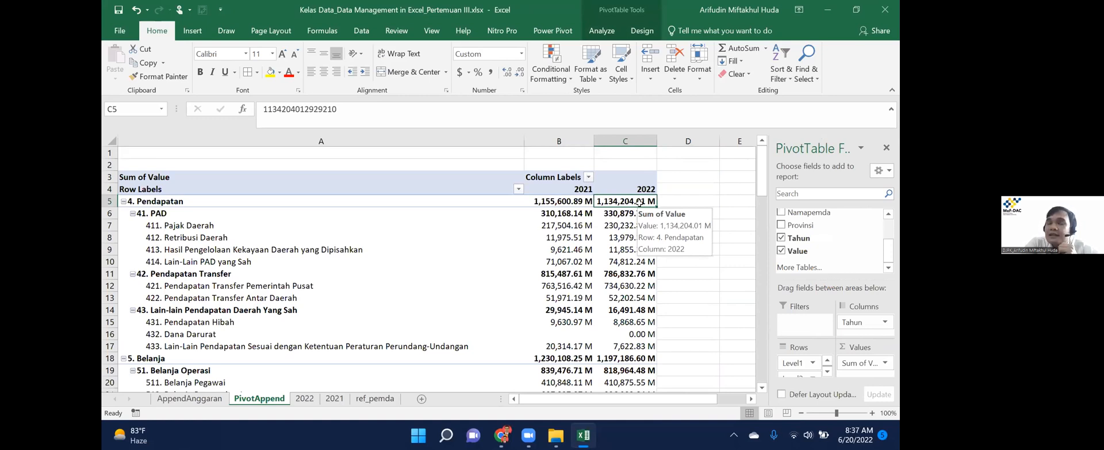
right_click(642, 204)
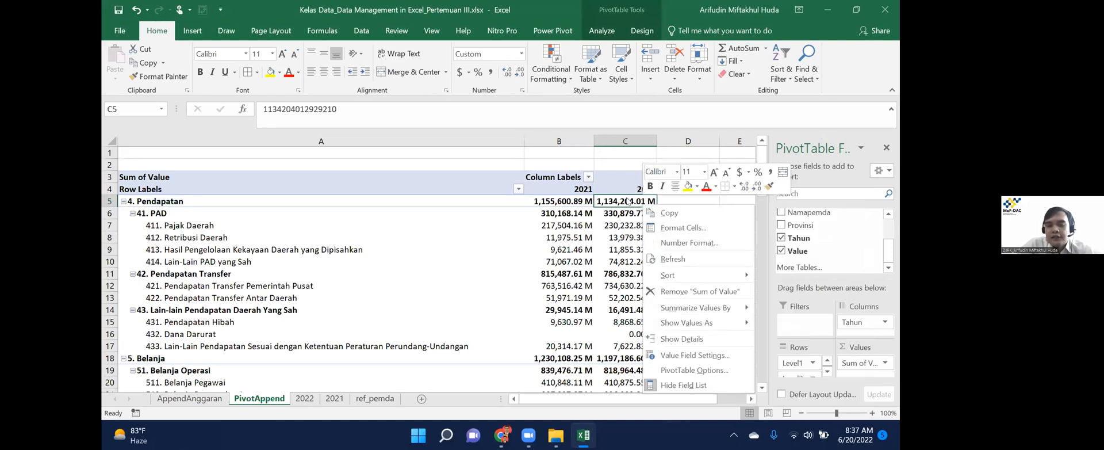
left_click(683, 211)
left_click(645, 199)
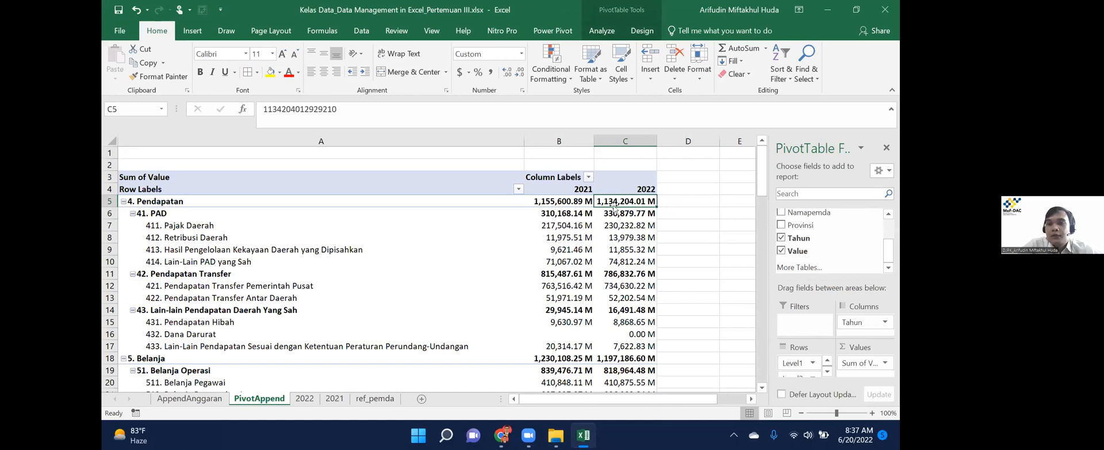
mouse_move(611, 197)
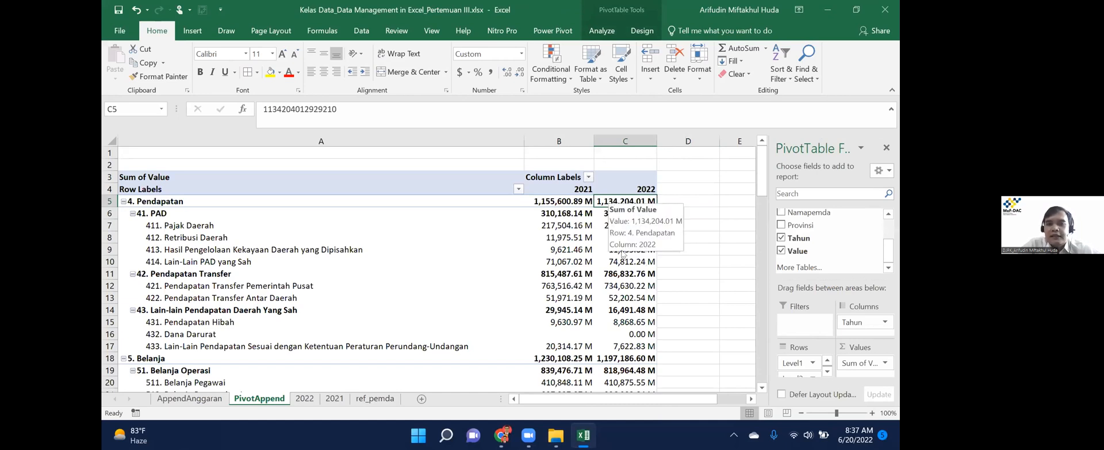
Show 2022 values as % Difference From the previous item of base field Tahun.
right_click(613, 200)
mouse_move(649, 317)
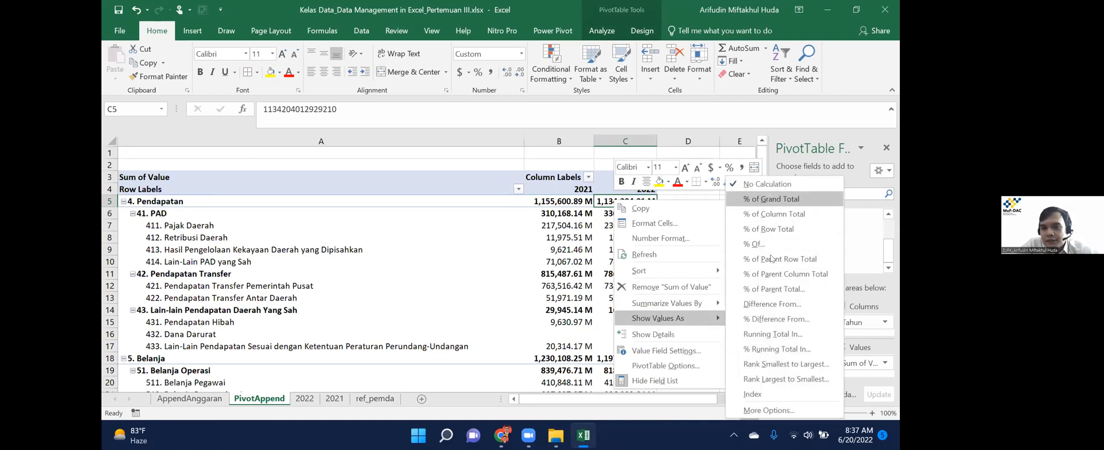
left_click(776, 320)
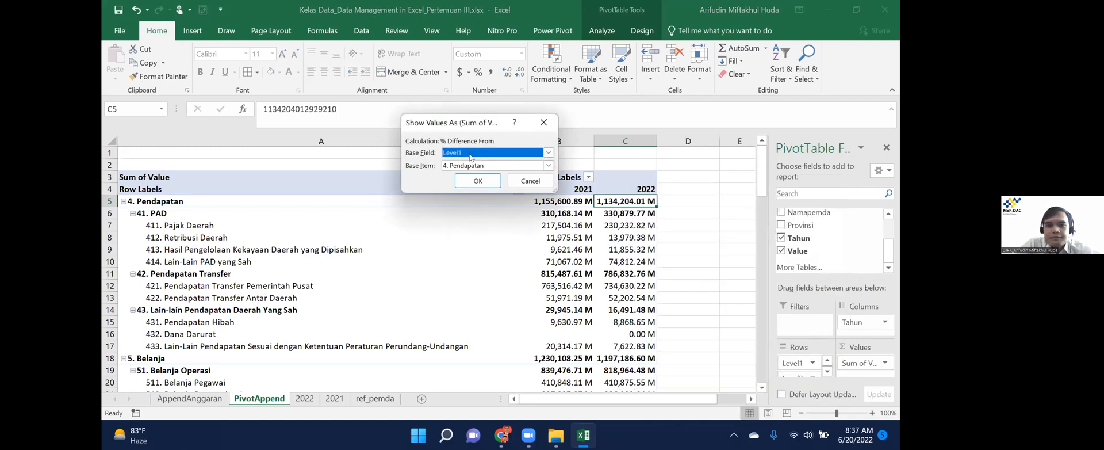
left_click(470, 154)
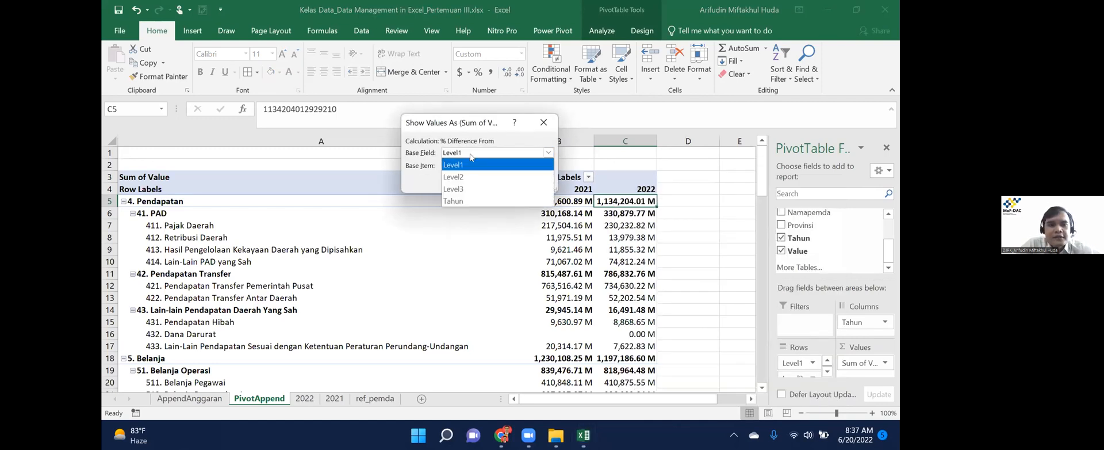
left_click(474, 196)
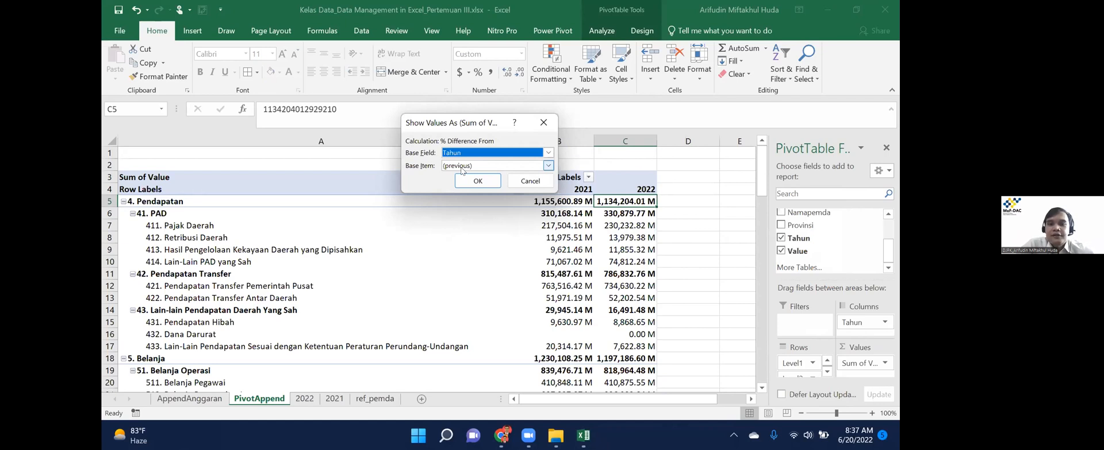
left_click(476, 180)
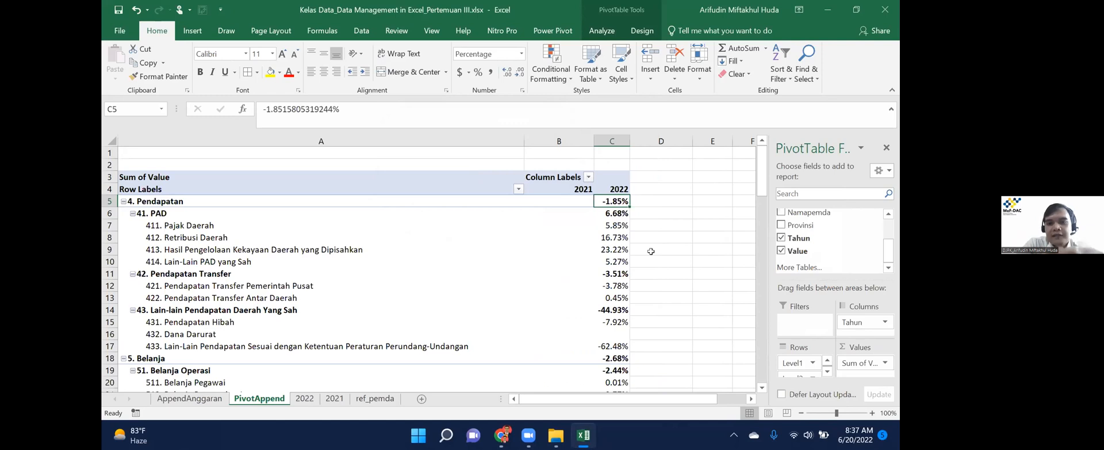
Review the percentage changes down column C, including the Belanja Modal rows.
key("Down")
key("Down")
key("Down")
key("Down")
key("Down")
key("Down")
key("Down")
key("Down")
key("Down")
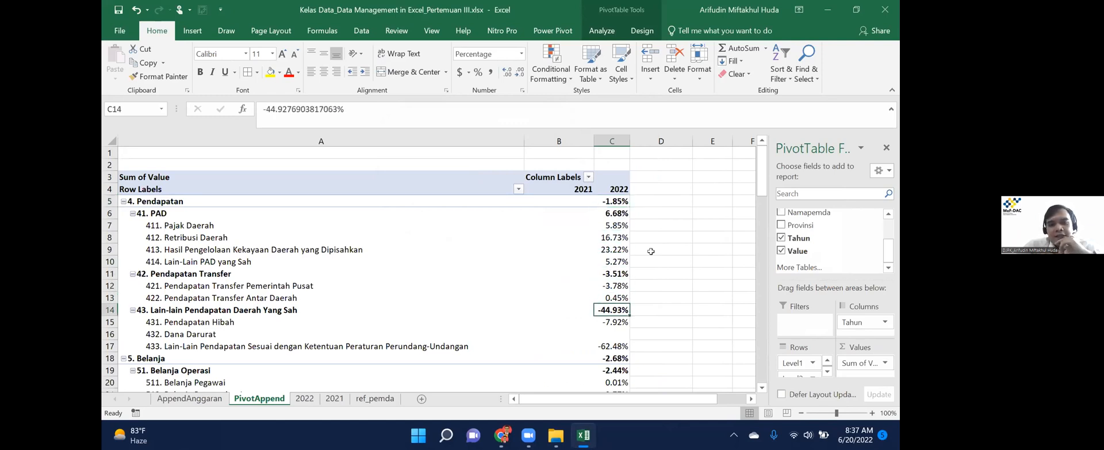
key("Down")
key("Down")
key("Down")
key("Down")
key("Down")
key("Down")
key("Down")
key("Down")
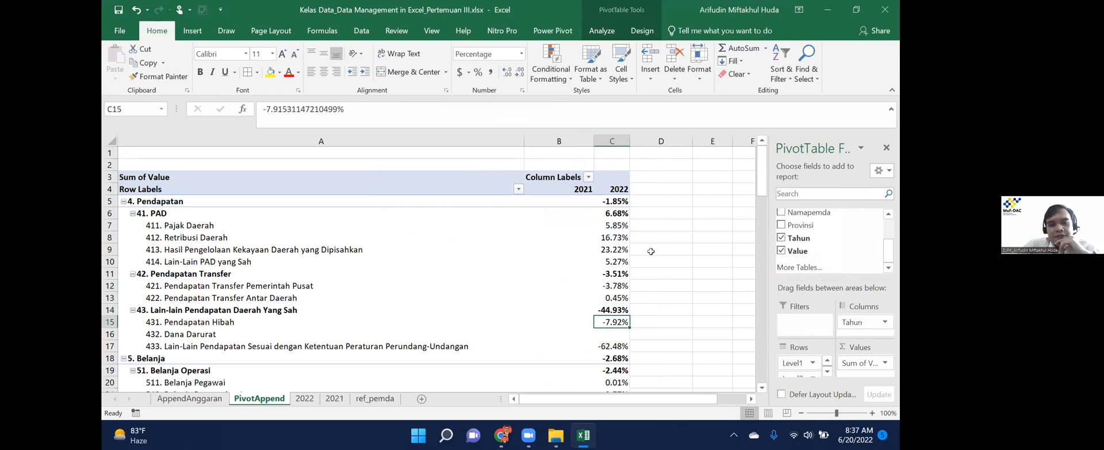
key("Down")
key("Down")
key("Down")
key("Down")
key("Down")
key("Down")
key("Down")
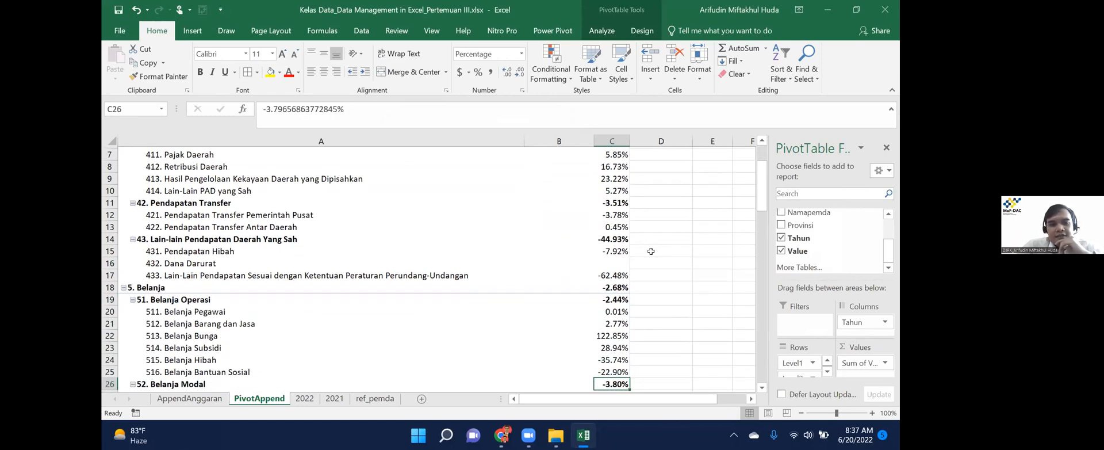
key("Up")
key("Up")
key("Up")
Switch the 2022 values back to plain sums in millions.
right_click(614, 250)
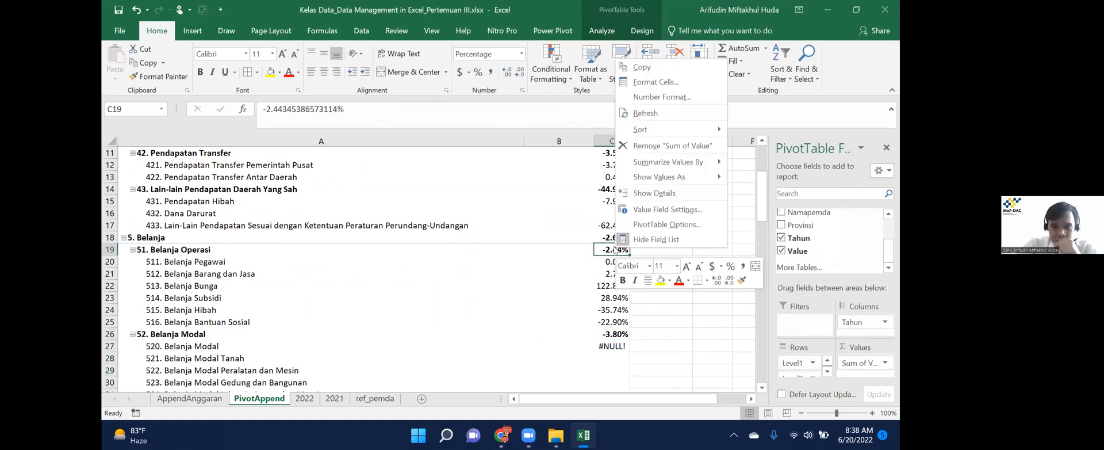
mouse_move(685, 176)
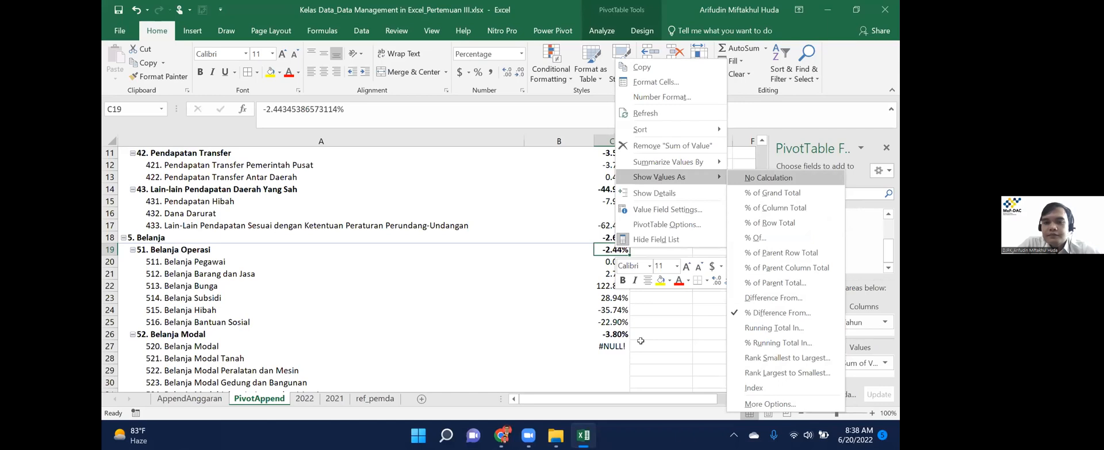
key("Return")
key("Down")
key("Down")
key("Down")
key("Down")
key("Down")
key("Down")
key("Down")
key("Down")
key("Down")
key("Down")
key("Down")
key("Down")
key("Down")
key("Down")
key("Down")
key("Down")
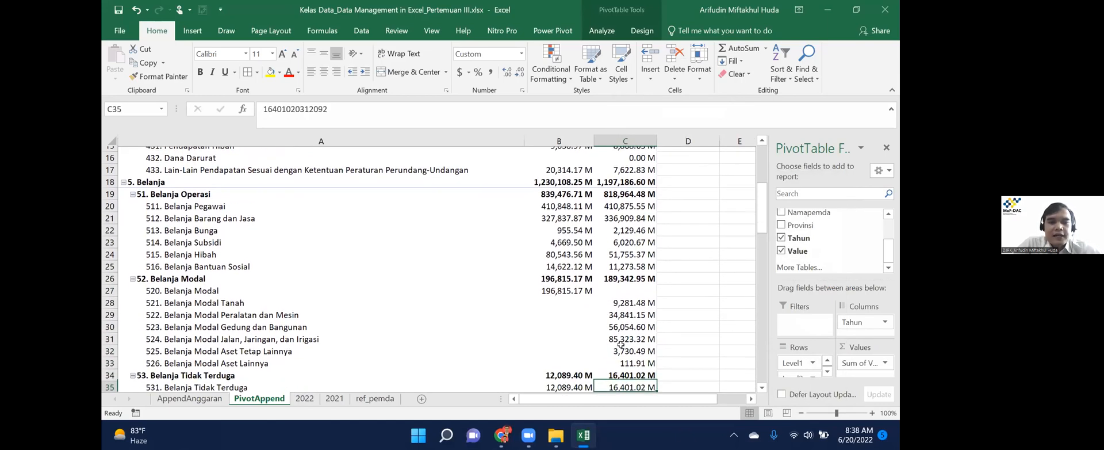
Browse the Belanja Modal values, then jump to the 2022 Pajak Daerah cell at the top.
key("Up")
key("Up")
key("Up")
key("Up")
key("Up")
key("Up")
key("Up")
key("Up")
key("Left")
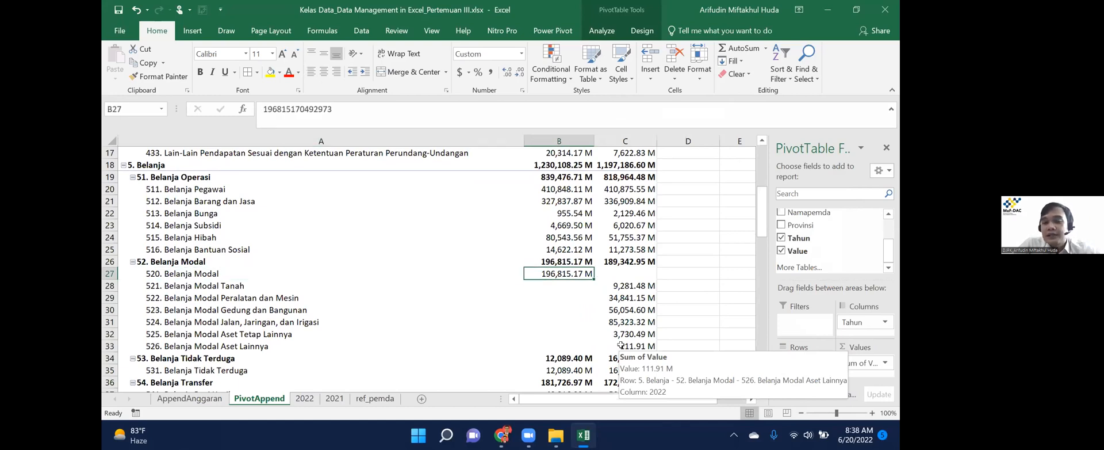
key("Right")
key("Down")
key("Down")
key("Down")
key("Down")
key("Down")
key("Down")
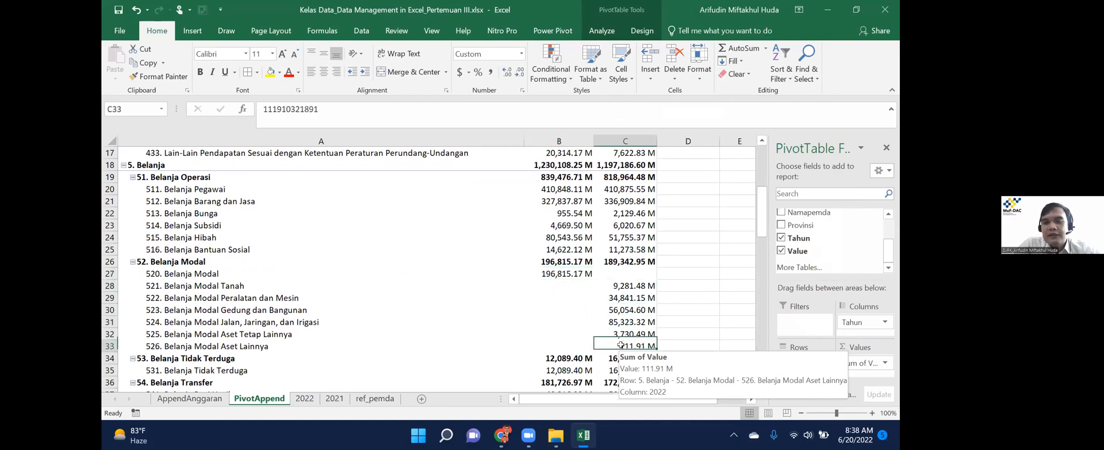
key("Up")
key("Up")
key("Up")
key("Up")
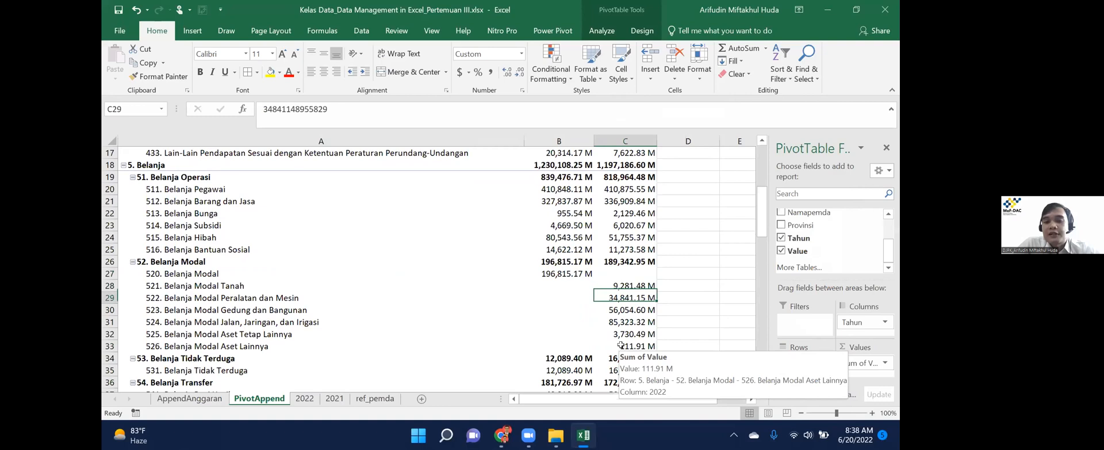
key("Down")
key("Down")
key("Down")
key("Down")
key("Down")
key("Down")
key("Down")
key("Down")
key("Down")
key("Down")
key("Down")
key("Down")
key("Down")
key("Down")
key("Down")
key("Down")
key("Down")
key("Down")
key("Down")
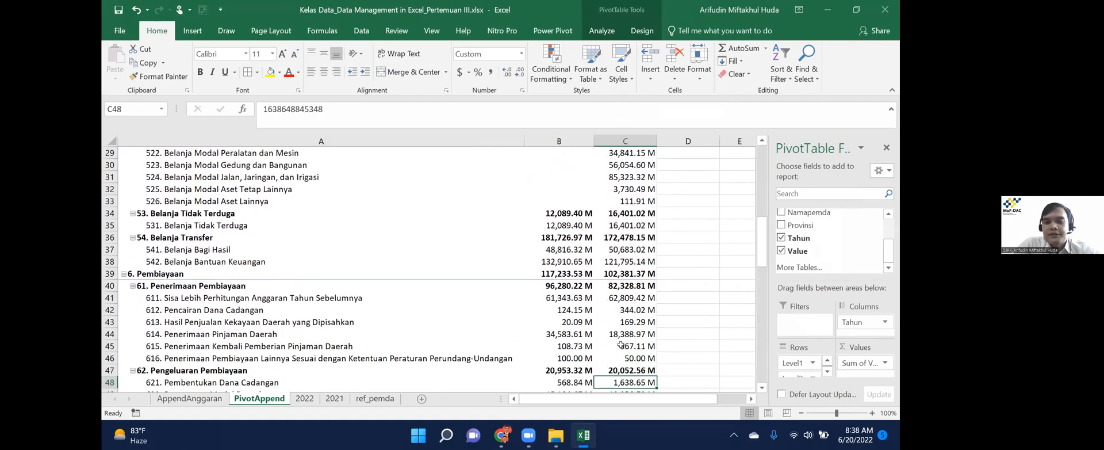
key("Up")
key("Up")
key("Up")
key("Up")
key("Up")
key("Up")
key("Up")
key("Up")
key("Up")
key("Up")
key("Up")
key("Up")
key("Up")
key("Up")
key("Up")
key("Up")
key("Up")
key("Up")
key("Up")
key("Up")
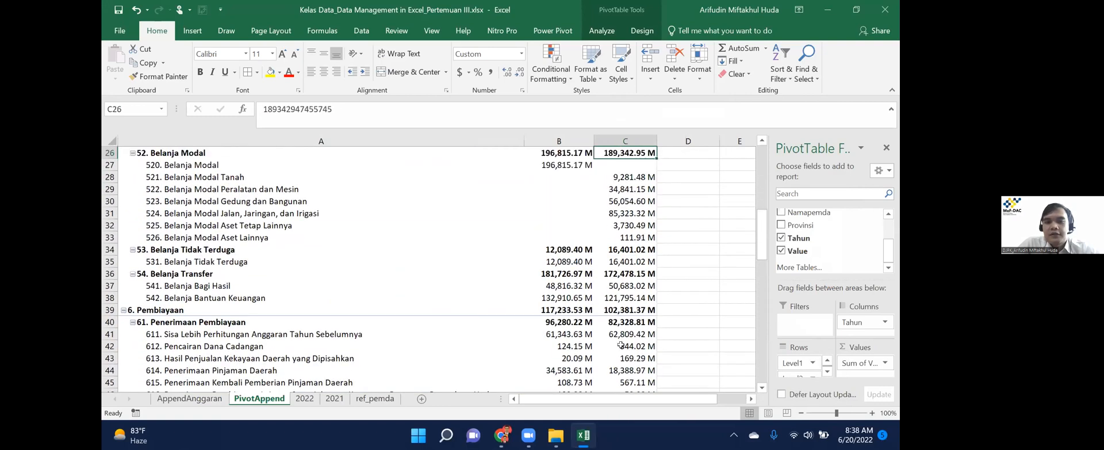
key("ctrl+Up")
key("Down")
key("Down")
key("Down")
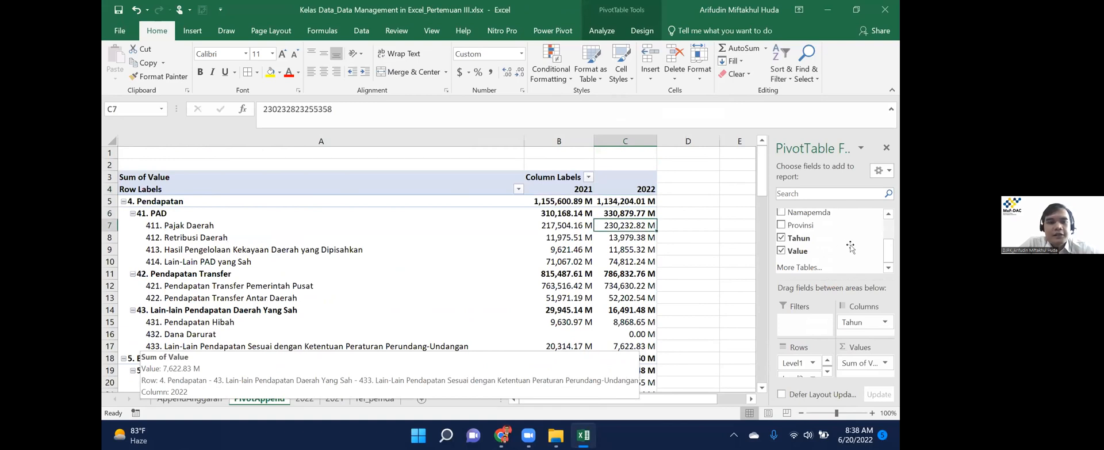
Show values as % of Parent Column Total and compare the Pajak Daerah percentages.
right_click(611, 231)
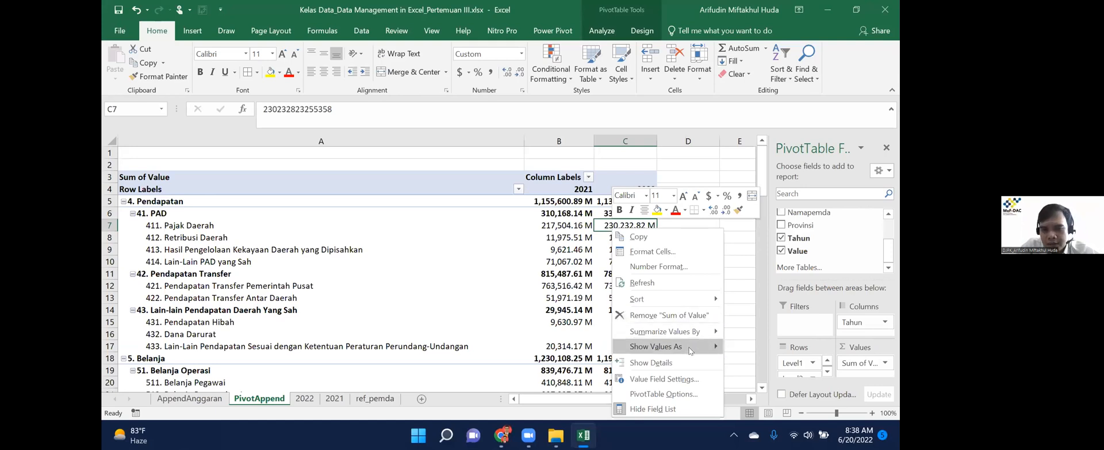
mouse_move(690, 350)
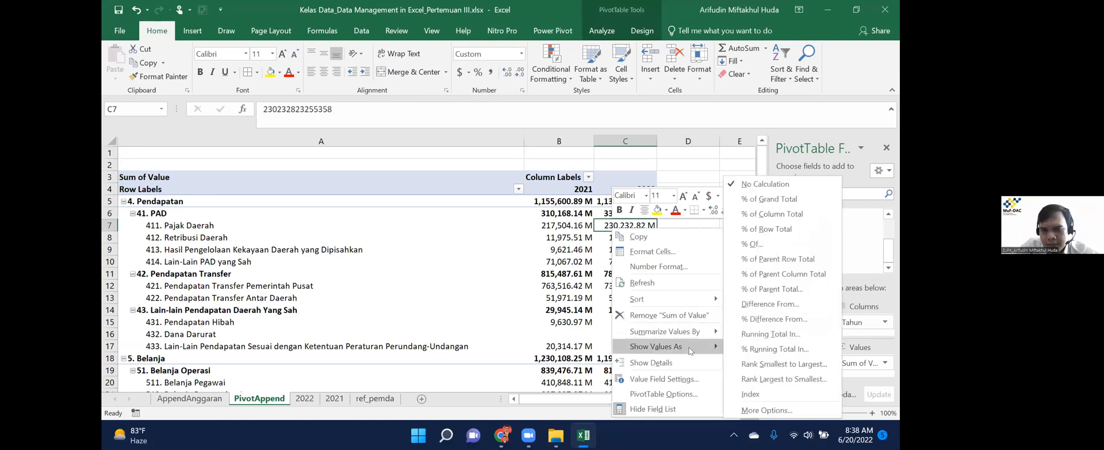
left_click(795, 273)
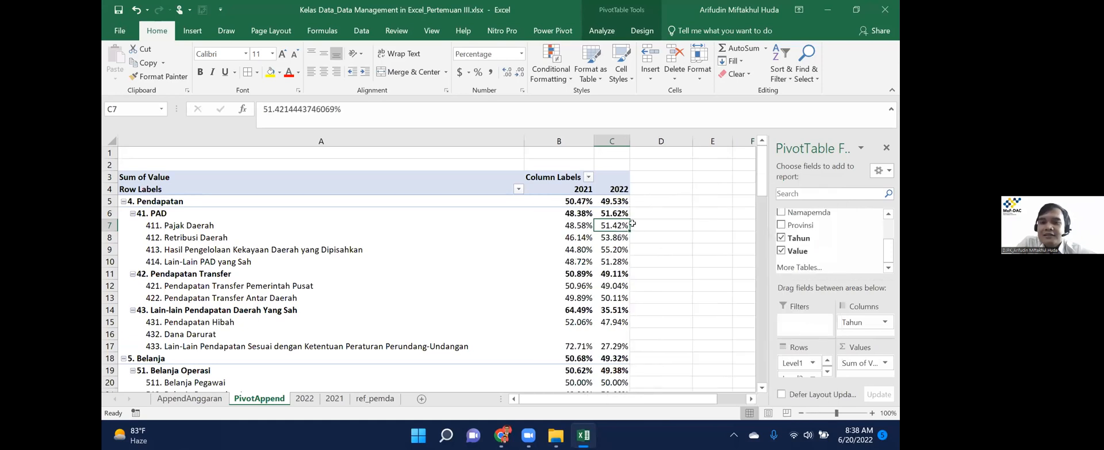
left_click(586, 230, "shift")
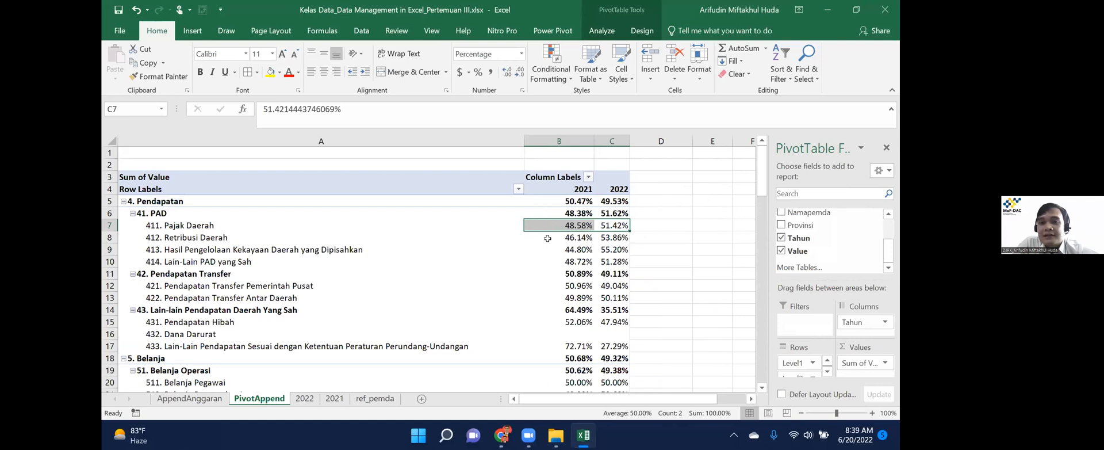
left_click(617, 224)
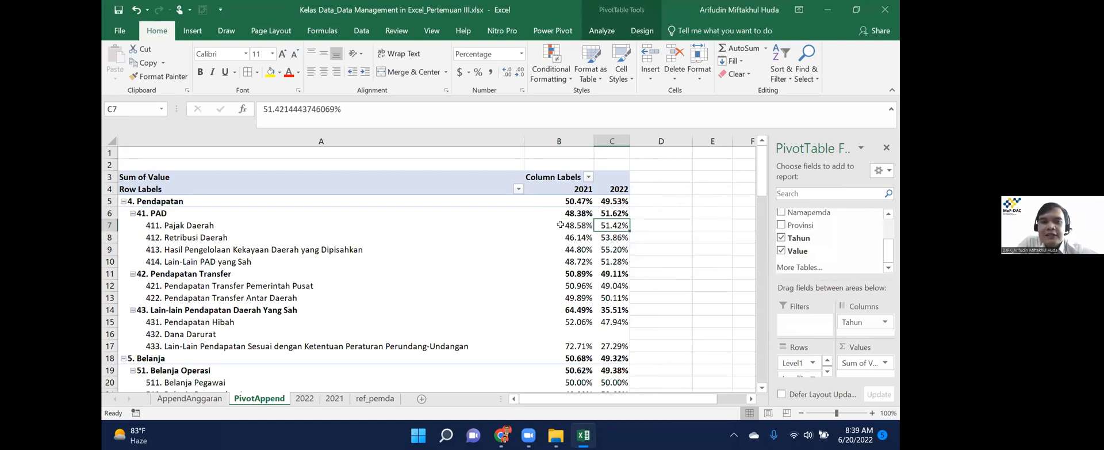
key("shift+Right")
key("Left")
key("Left")
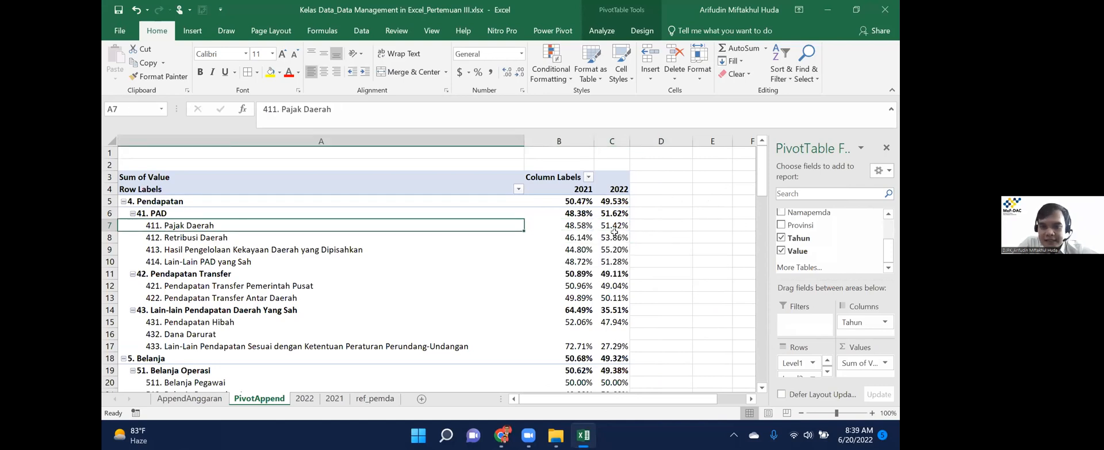
Show values as % of Parent Row Total and check the 41. PAD shares.
right_click(613, 227)
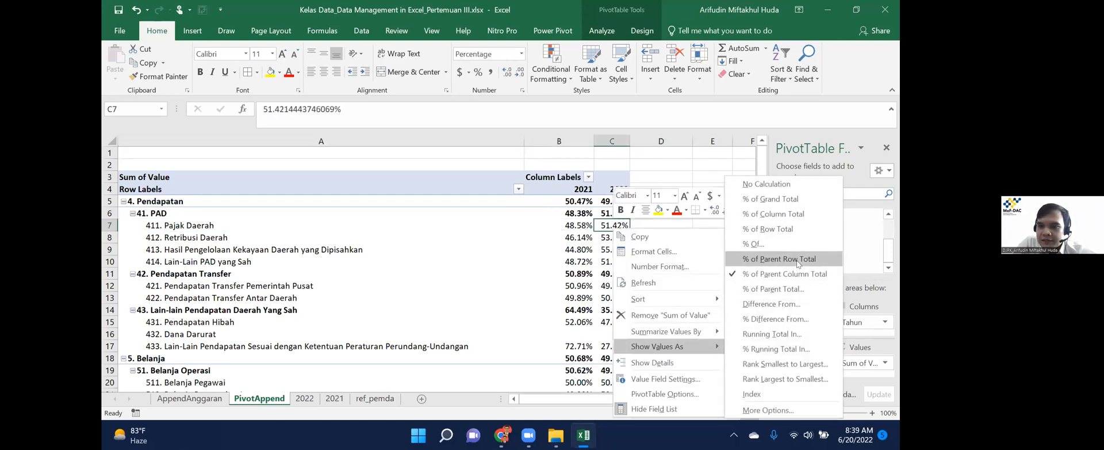
left_click(797, 262)
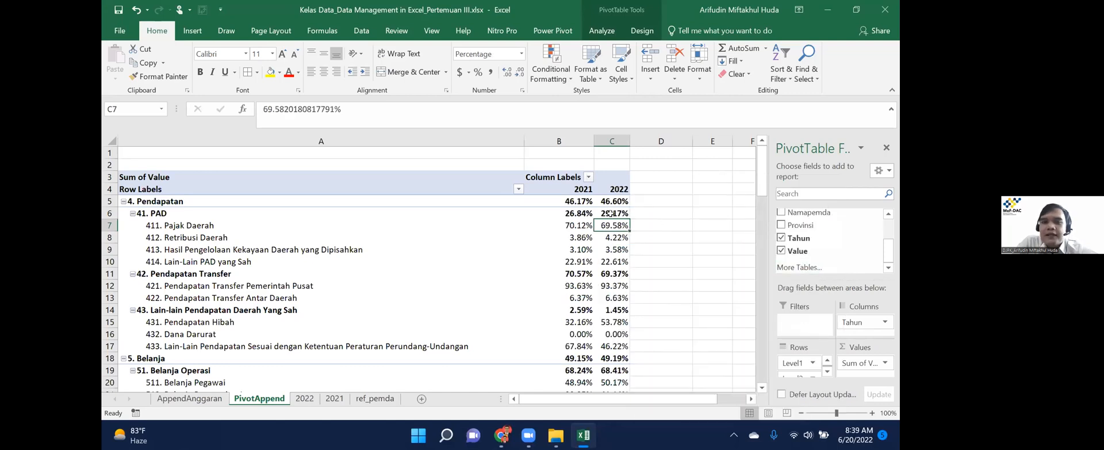
key("Up")
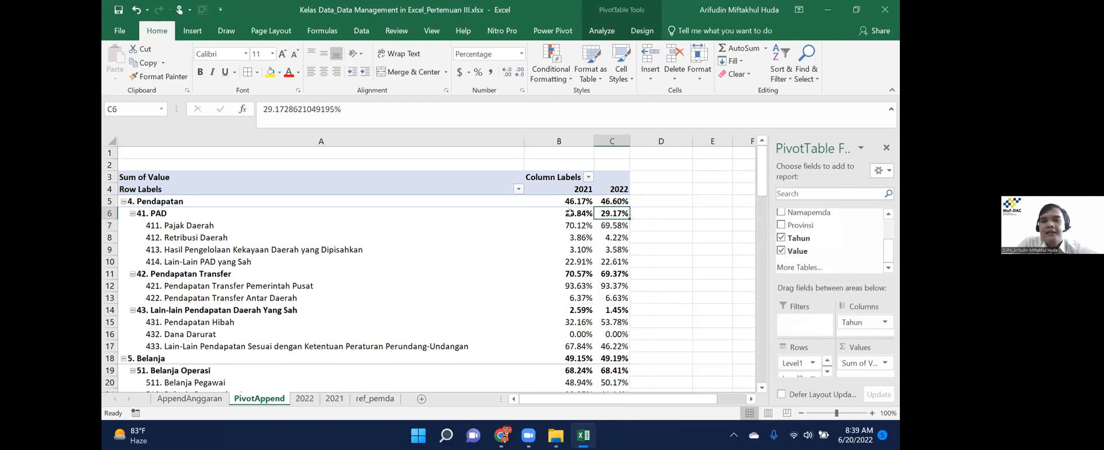
left_click(569, 212)
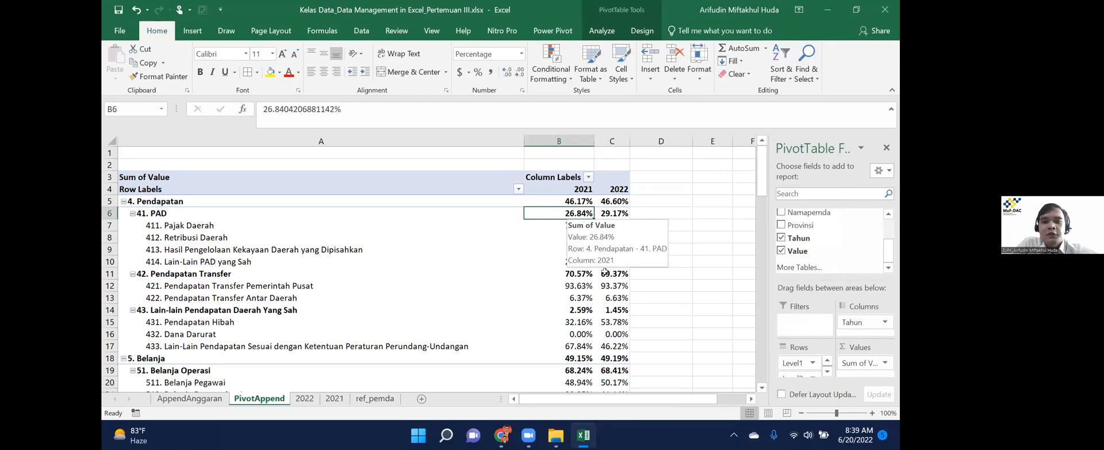
key("Right")
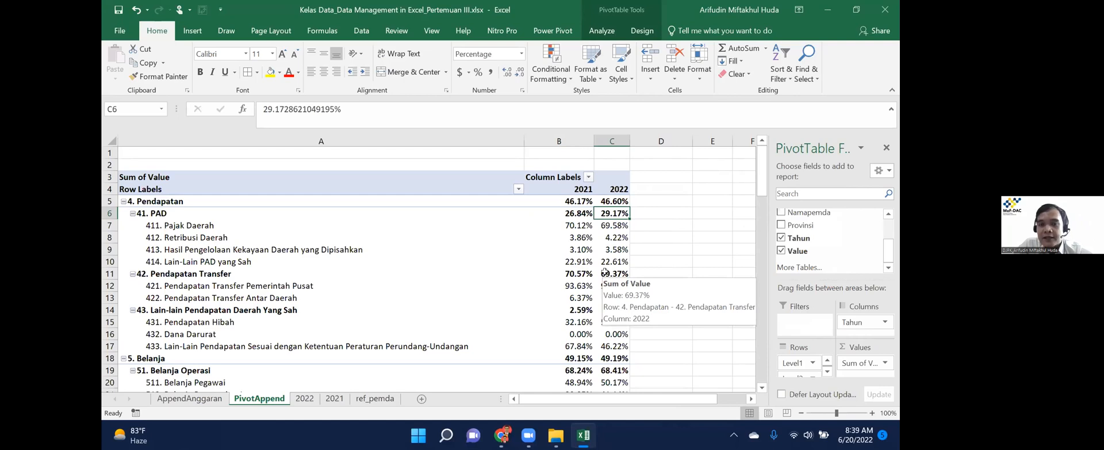
Step through the 2022 shares for Pajak Daerah, transfers and the Belanja Operasi items.
key("Down")
key("Down")
key("Down")
key("Down")
key("Down")
key("Down")
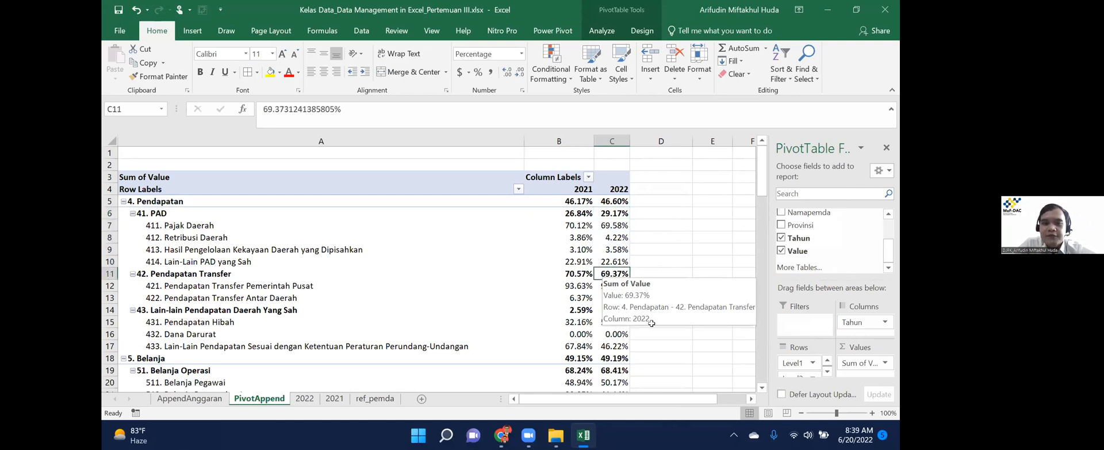
key("Down")
key("Down")
key("Down")
key("Down")
key("Down")
key("Down")
key("Down")
key("Down")
key("Down")
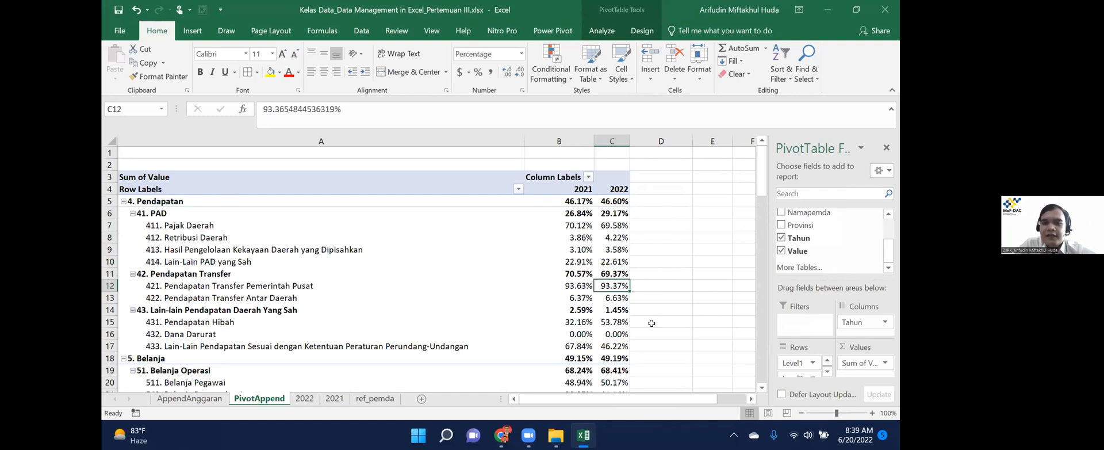
key("Down")
key("Down")
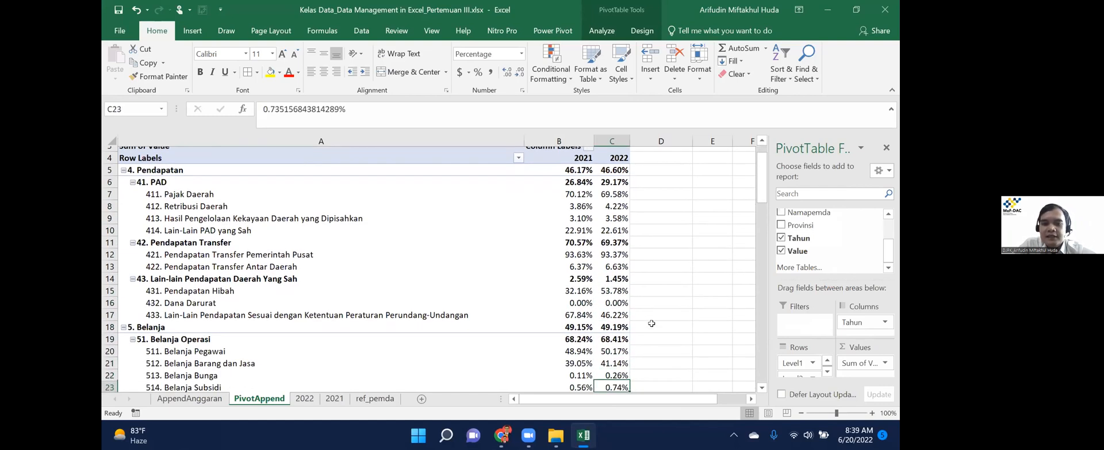
key("Down")
key("Up")
key("Up")
key("Up")
key("Up")
key("Up")
key("Left")
key("Right")
key("Down")
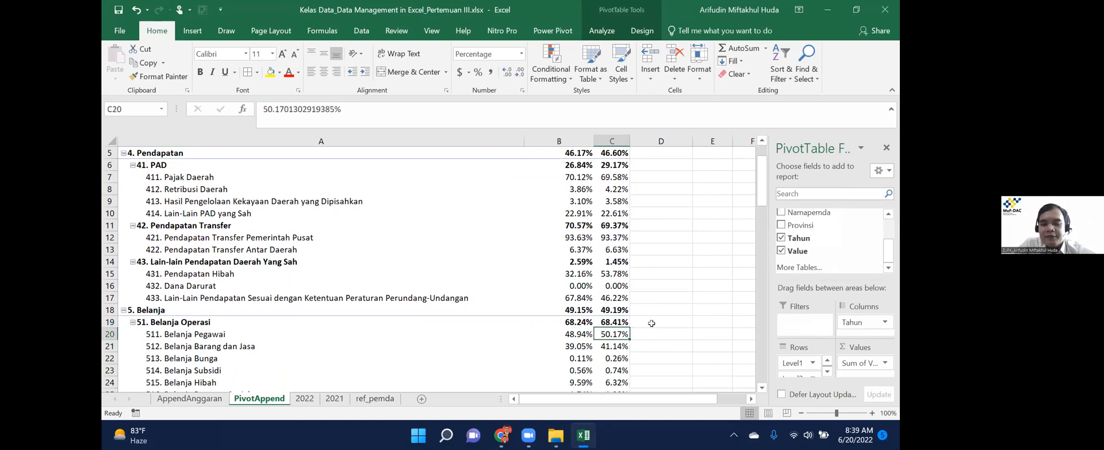
key("Down")
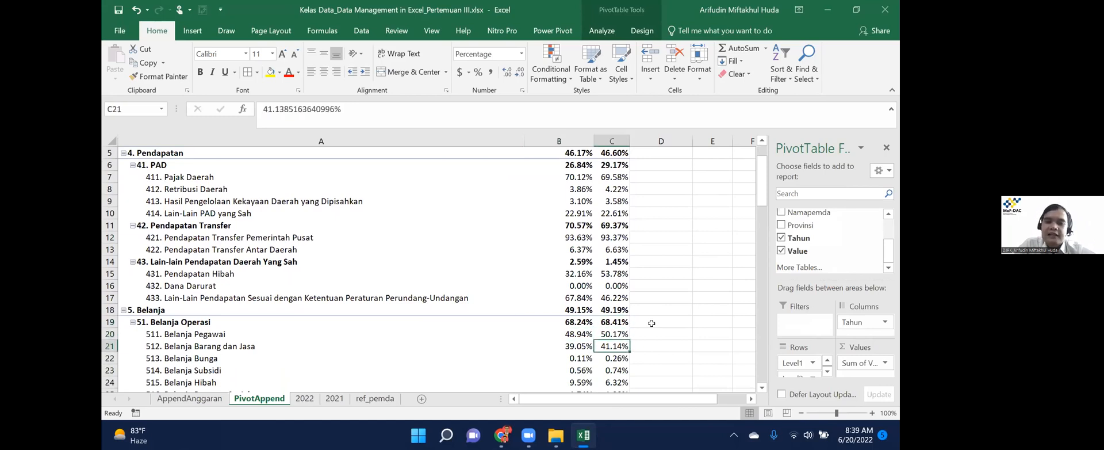
key("Down")
key("Down")
key("Down")
key("Down")
key("Down")
key("Down")
key("Down")
key("Down")
key("Down")
key("Down")
key("Down")
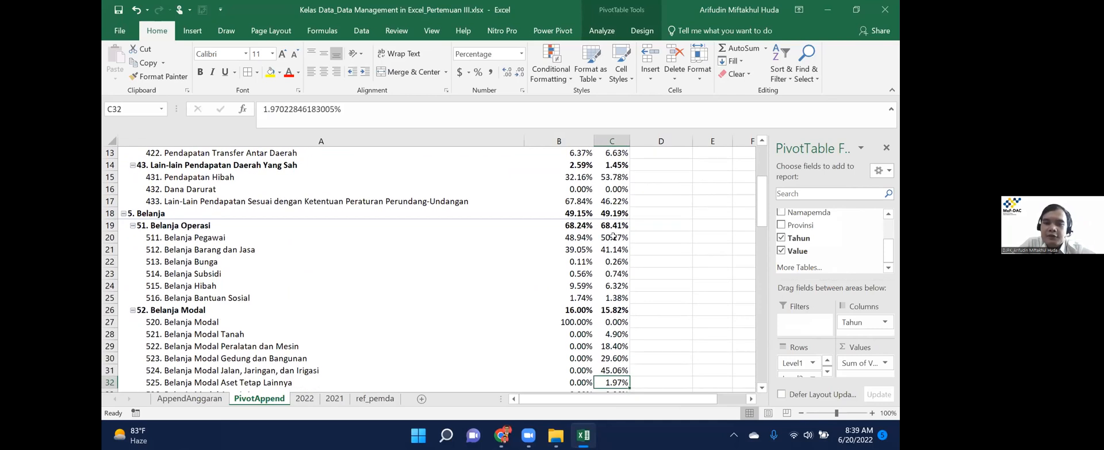
Select the 2022 Belanja subtotals together to confirm they total 100%.
left_click_drag(612, 237, 612, 298)
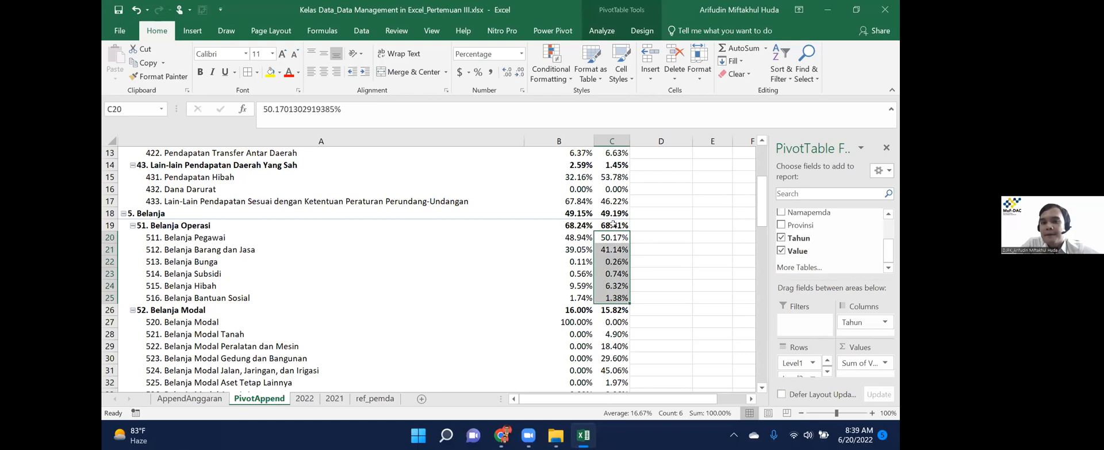
left_click(611, 222)
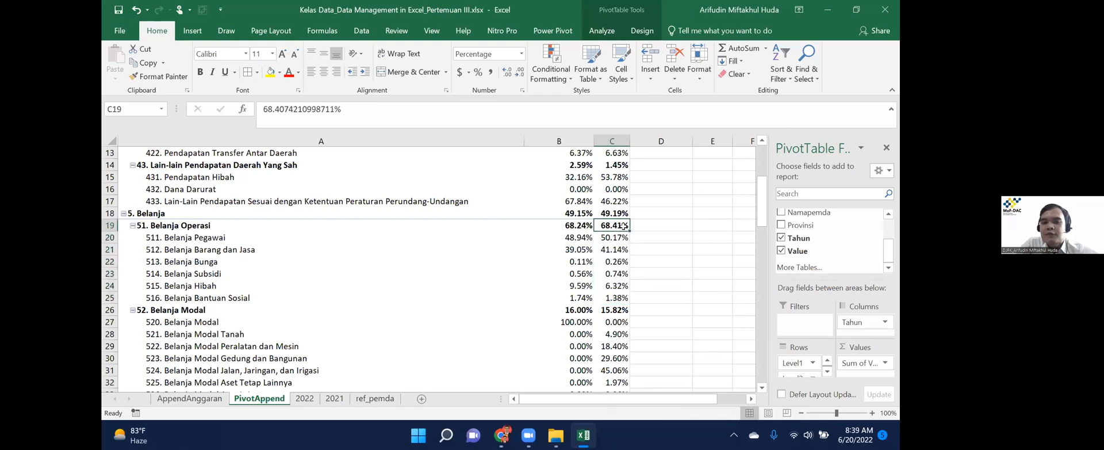
left_click(612, 309, "ctrl")
left_click_drag(763, 221, 763, 242)
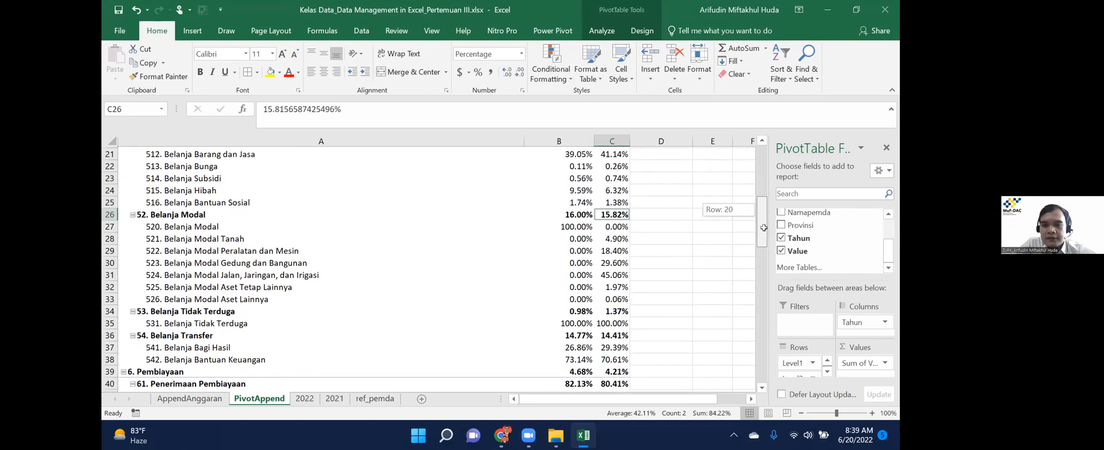
left_click(612, 310, "ctrl")
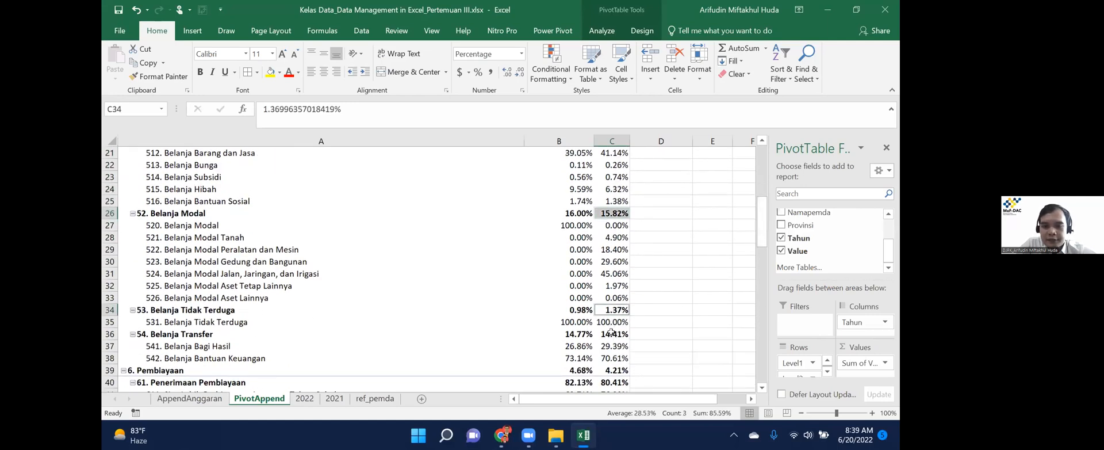
left_click(612, 332, "ctrl")
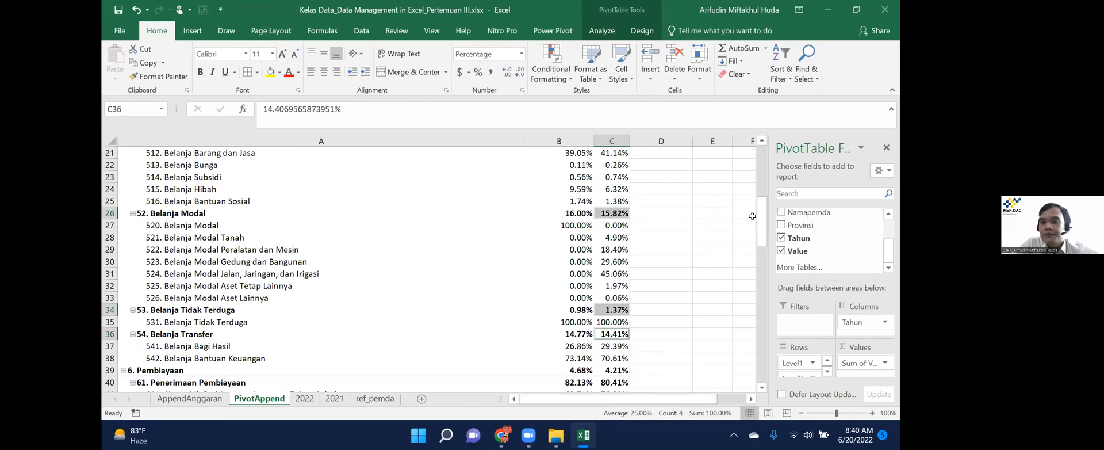
left_click_drag(763, 224, 762, 159)
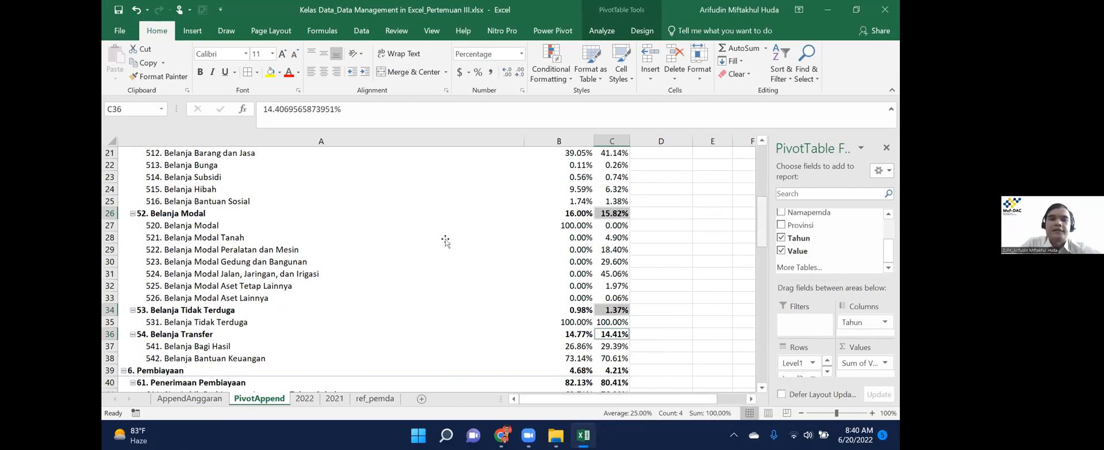
left_click(402, 237)
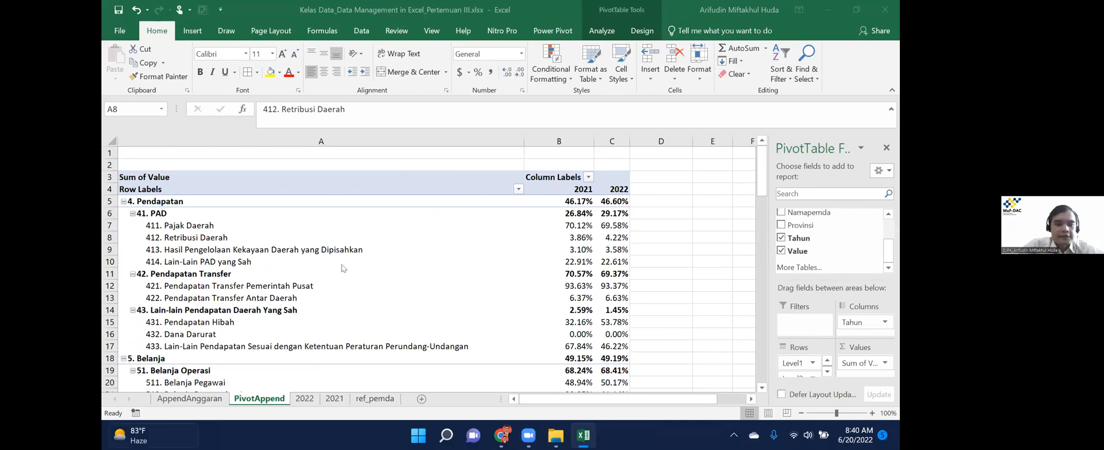
left_click(436, 145)
left_click(887, 148)
left_click(359, 33)
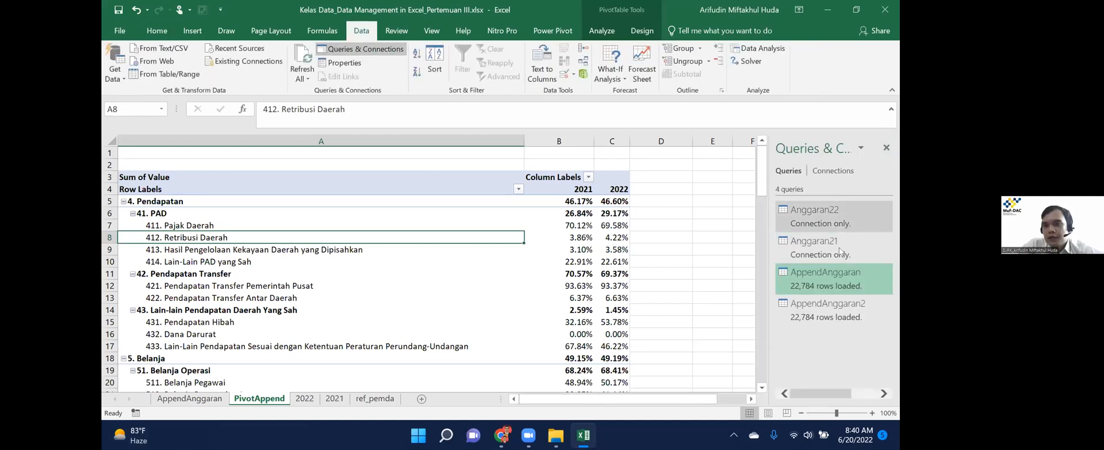
mouse_move(840, 247)
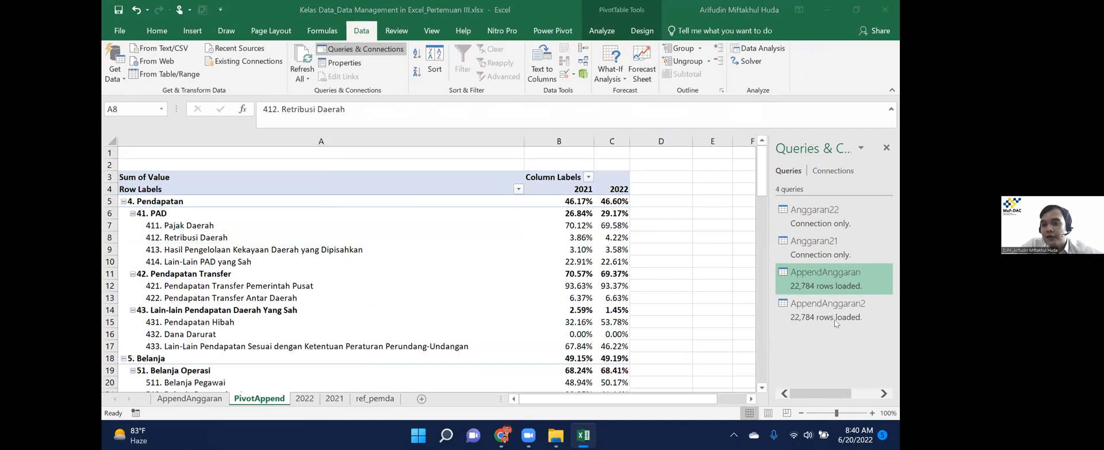
left_click(559, 236)
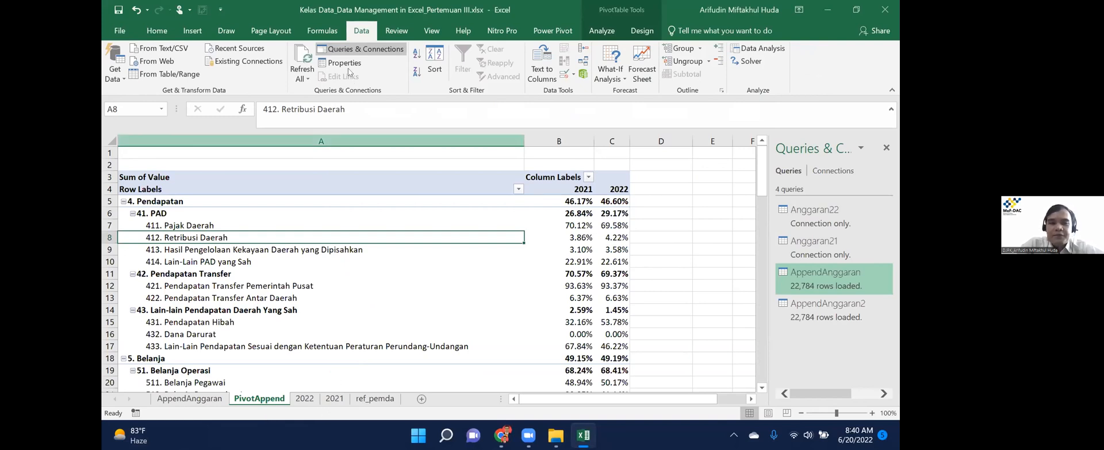
left_click(377, 418)
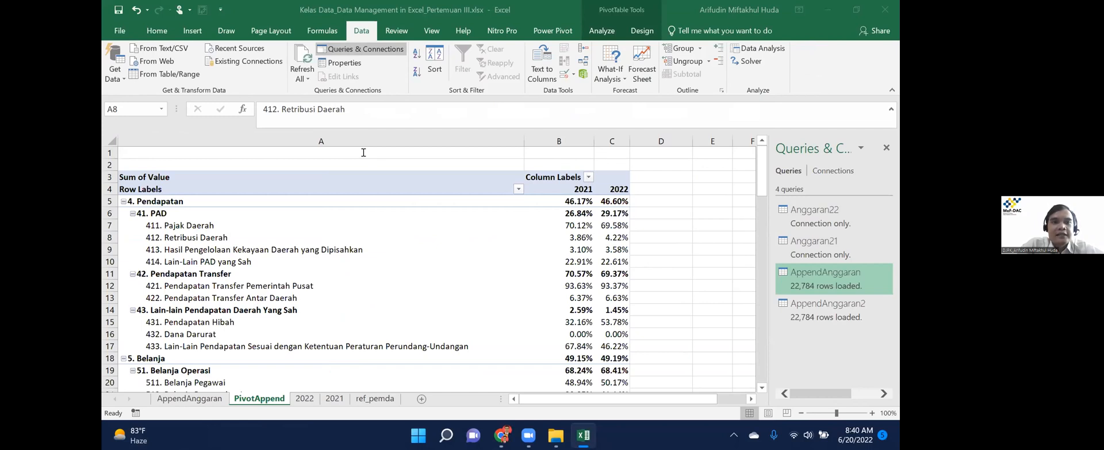
left_click(120, 69)
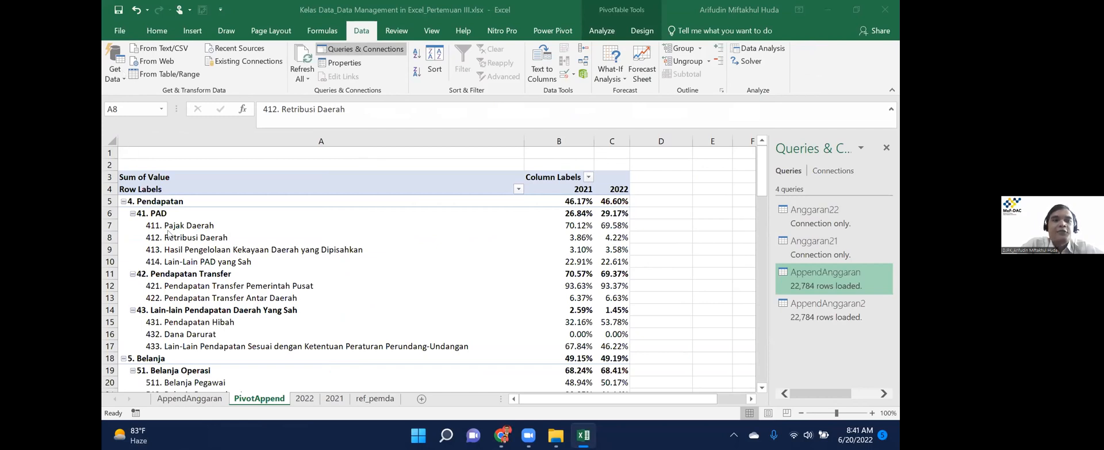
mouse_move(171, 236)
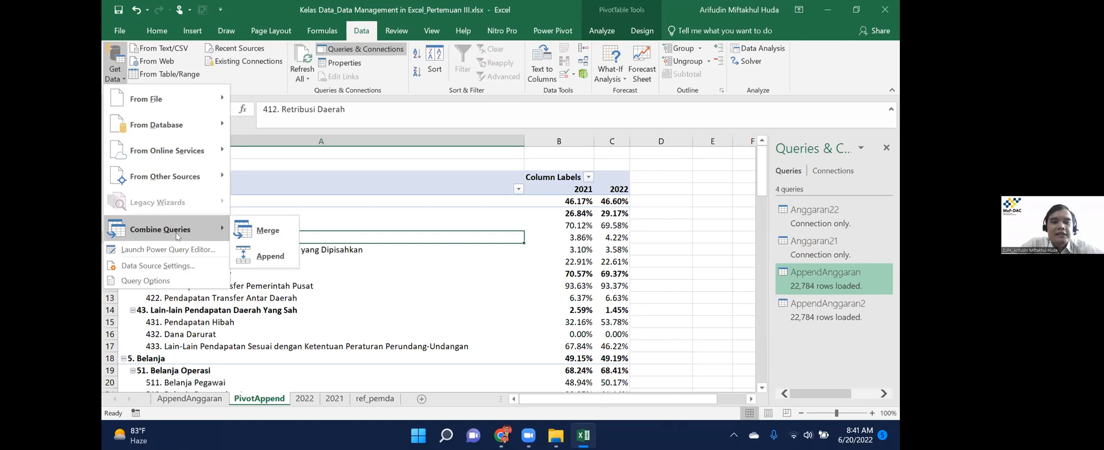
left_click(405, 180)
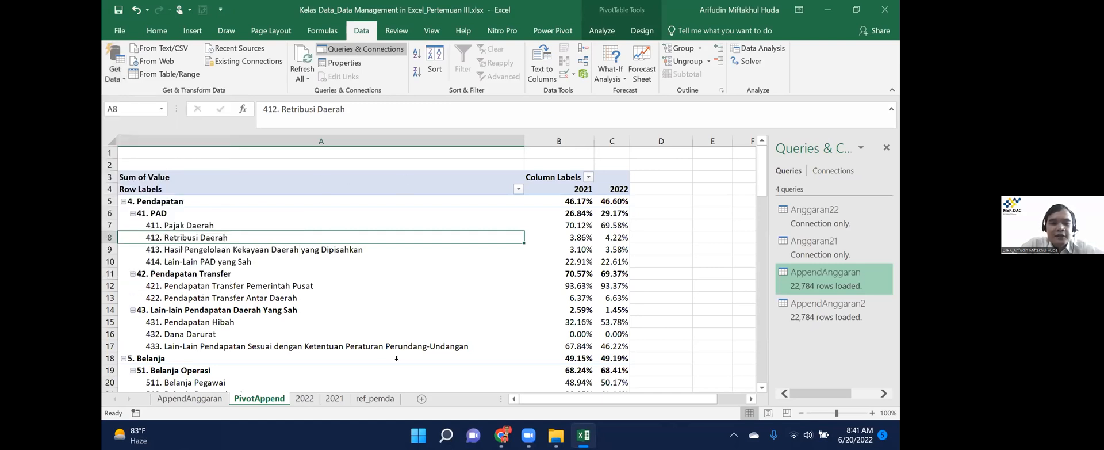
Load the ref_pemda sheet's reference table via From Table/Range as a connection only.
left_click(375, 398)
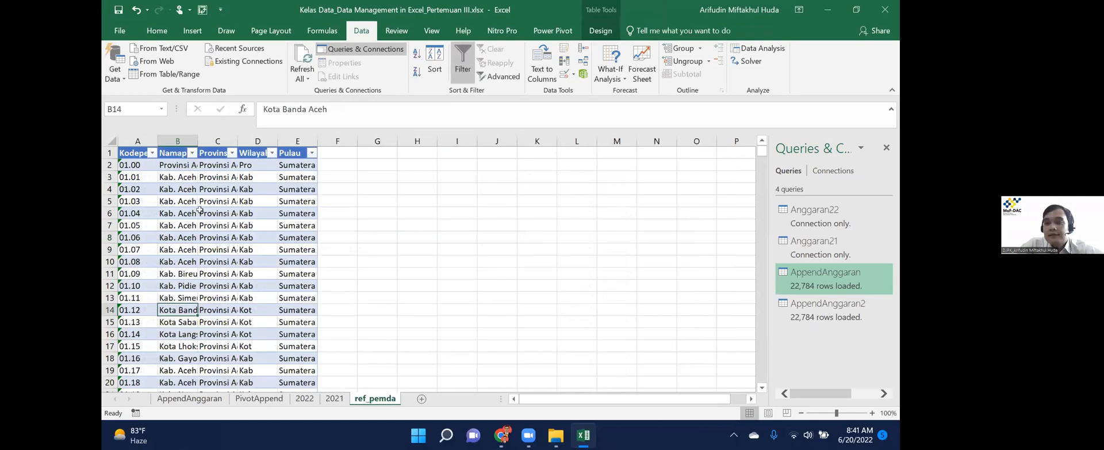
left_click(258, 177)
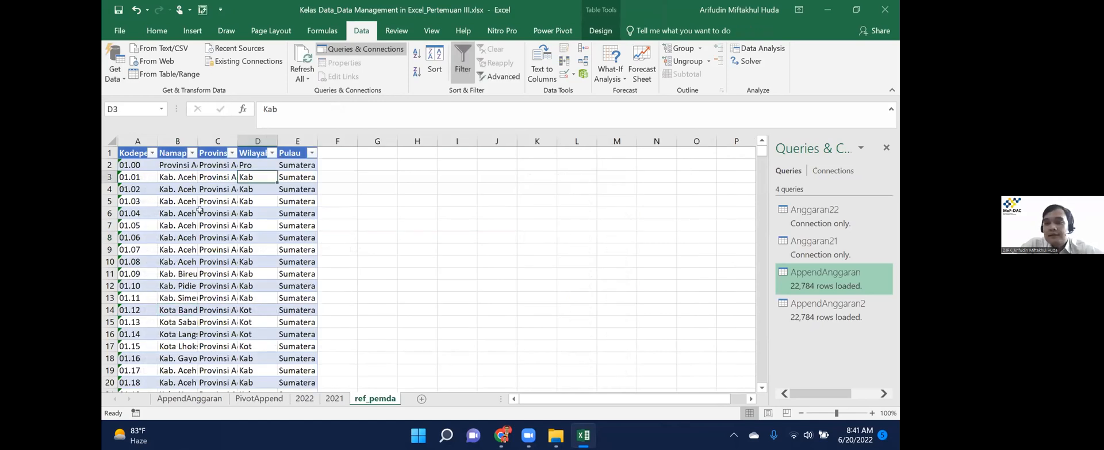
left_click(178, 75)
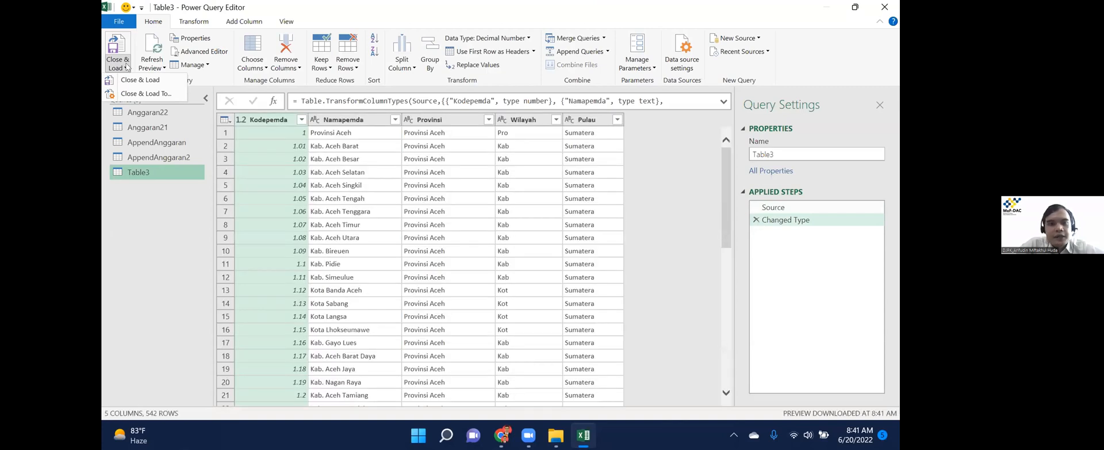
left_click(757, 219)
left_click(127, 67)
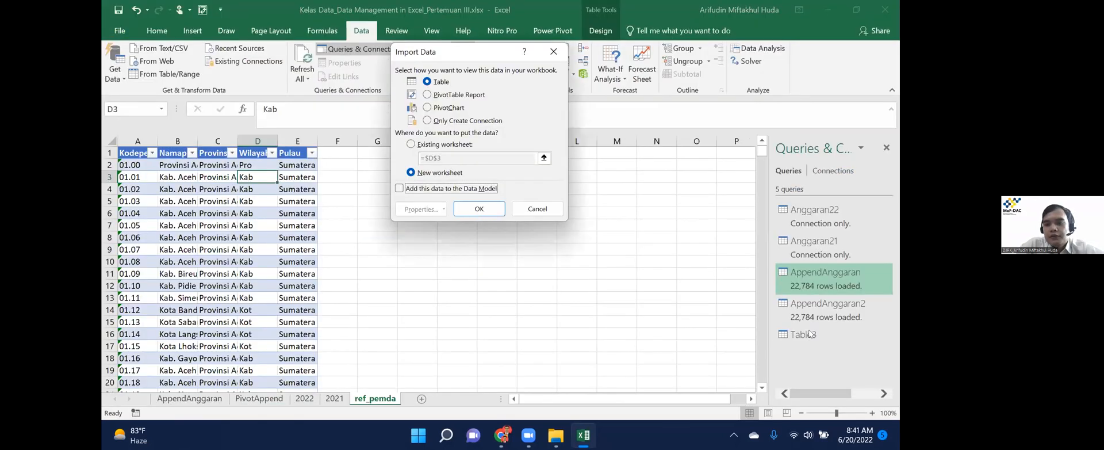
left_click(427, 120)
left_click(479, 208)
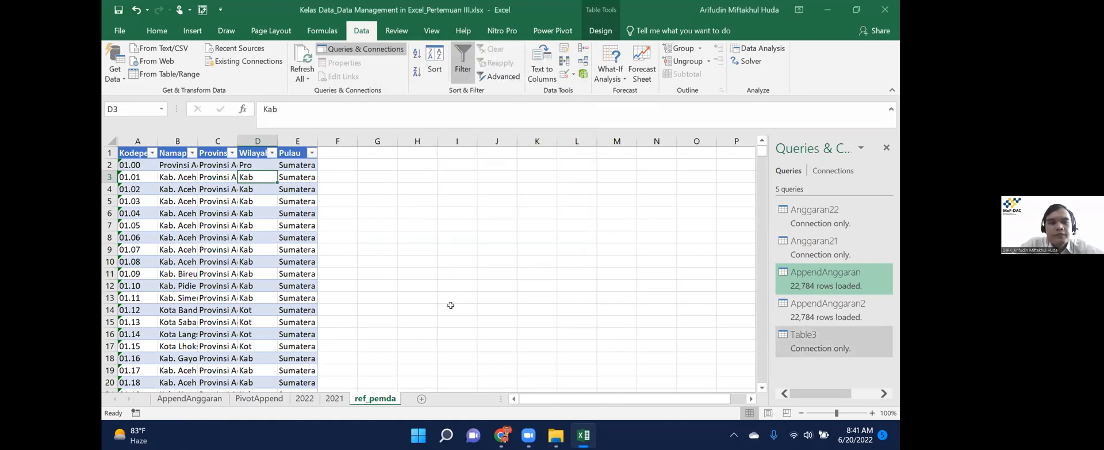
Rename the Table3 query to ref_pemda.
right_click(804, 343)
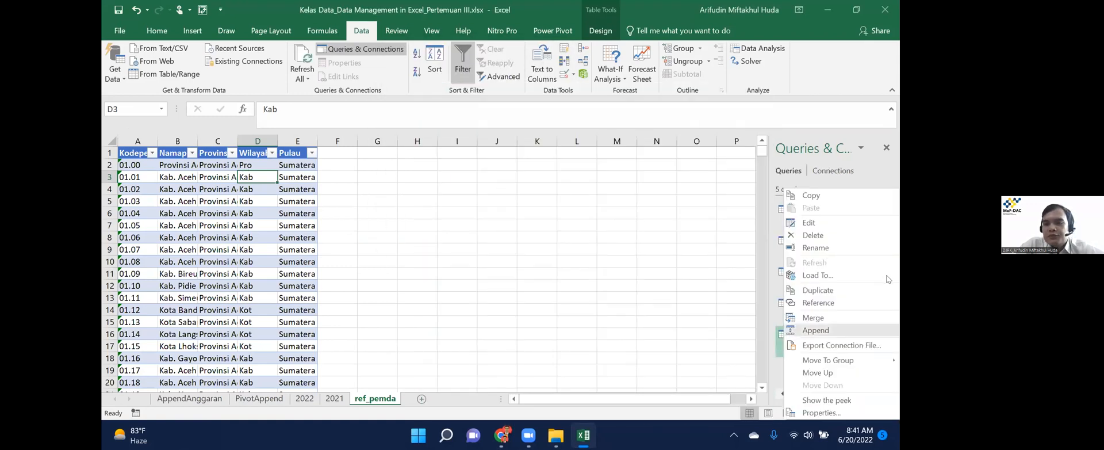
key("Return")
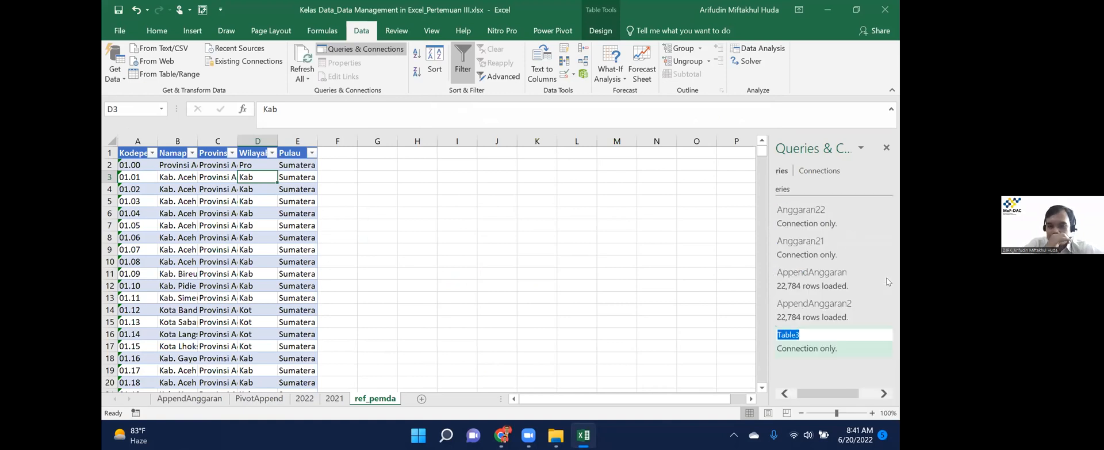
type("Ref")
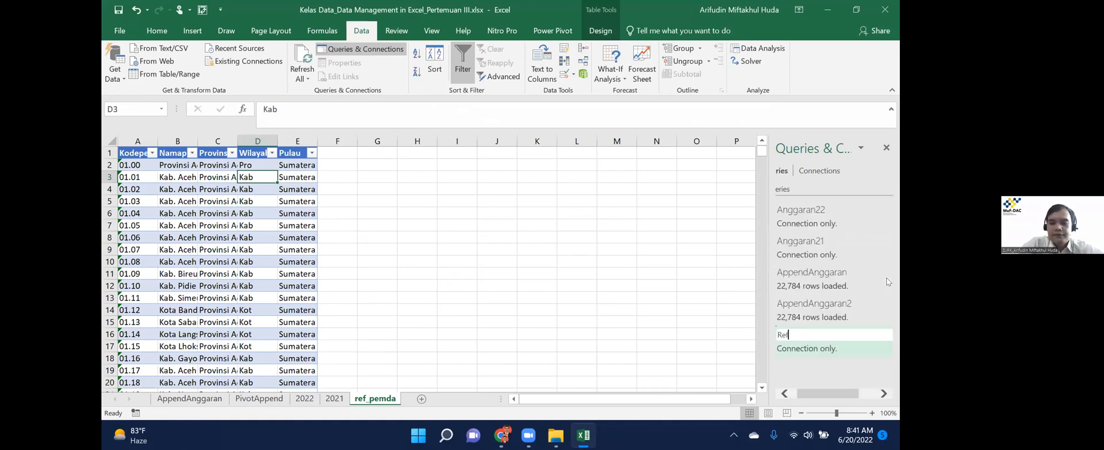
key("BackSpace")
key("BackSpace")
key("BackSpace")
type("ref_pemda")
key("Return")
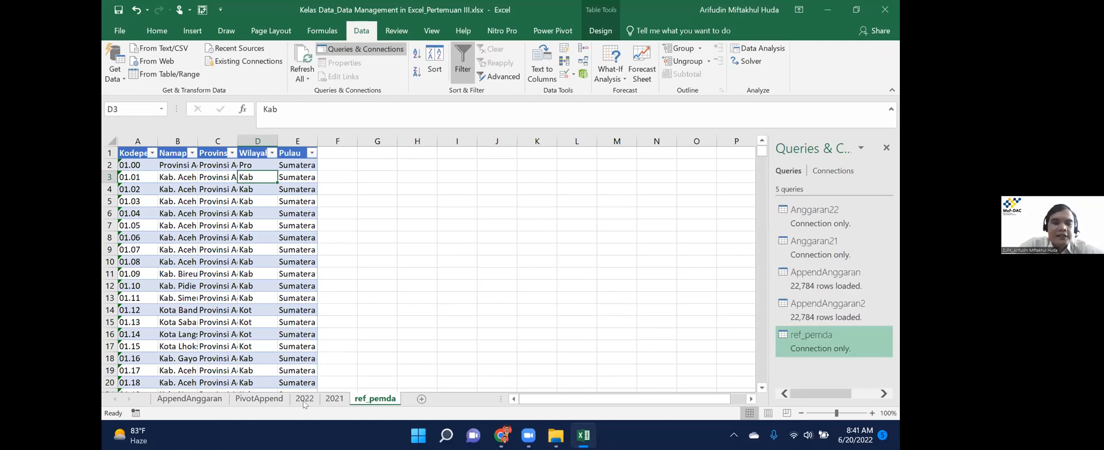
Browse the 2022 sheet to the Kodepemda codes near the top of its data.
left_click(303, 398)
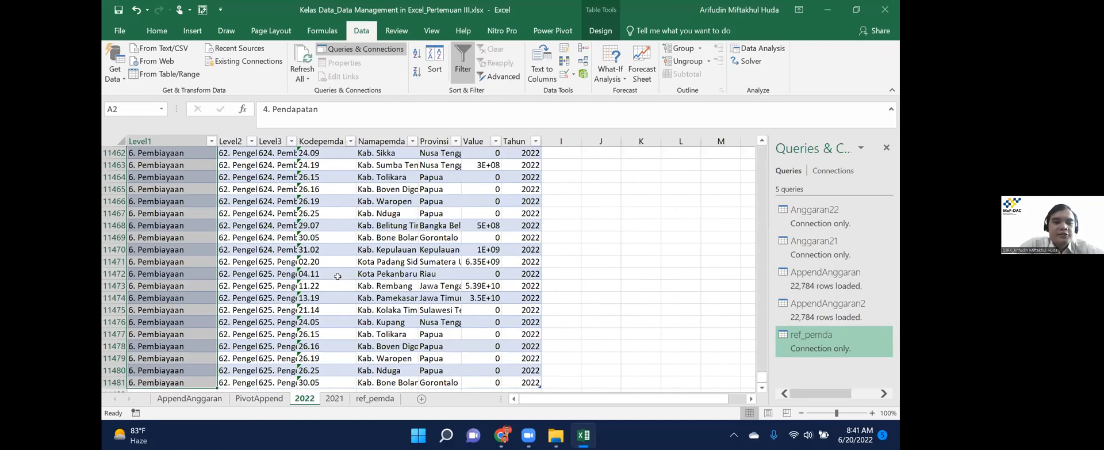
left_click(337, 276)
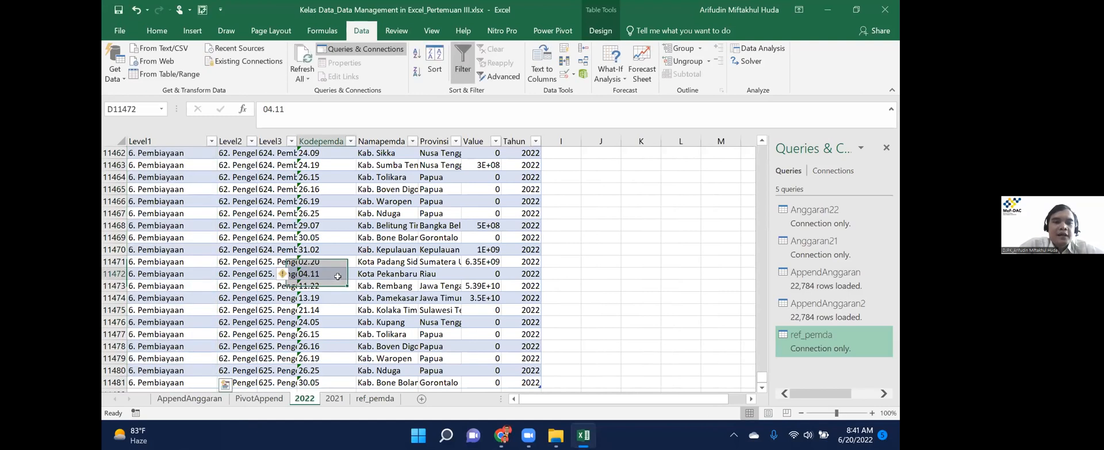
key("ctrl+Up")
key("Right")
key("Down")
key("Left")
key("Down")
key("Down")
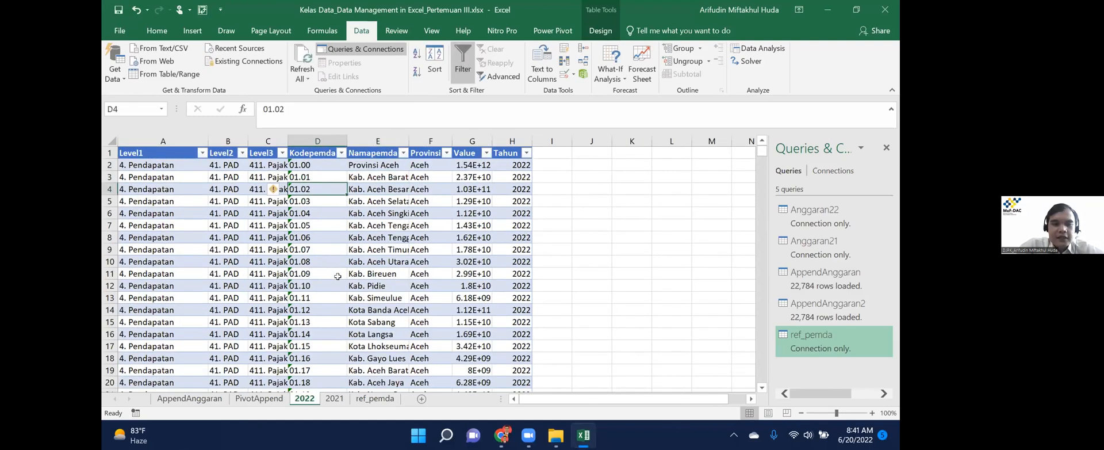
Flip between the 2021, 2022 and ref_pemda sheets to compare their data.
key("ctrl+Page_Down")
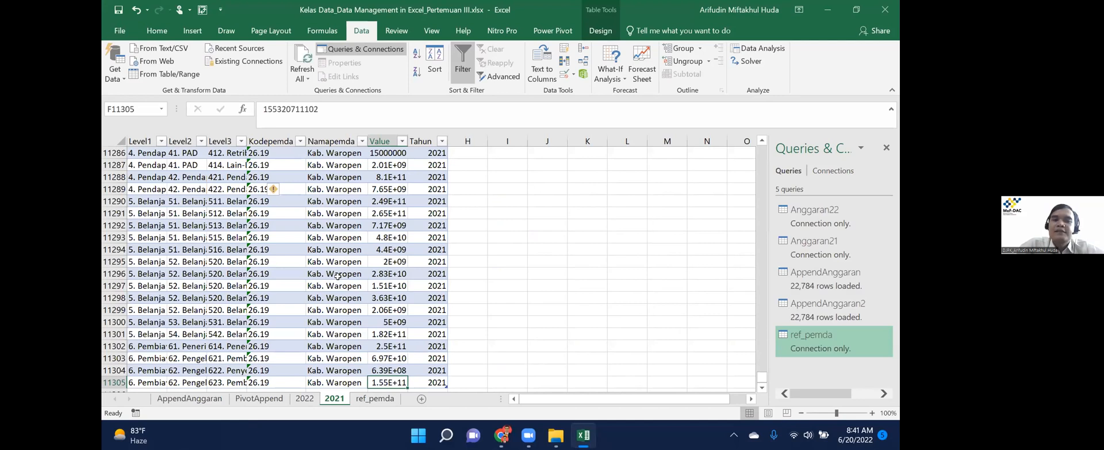
key("ctrl+Page_Up")
key("Right")
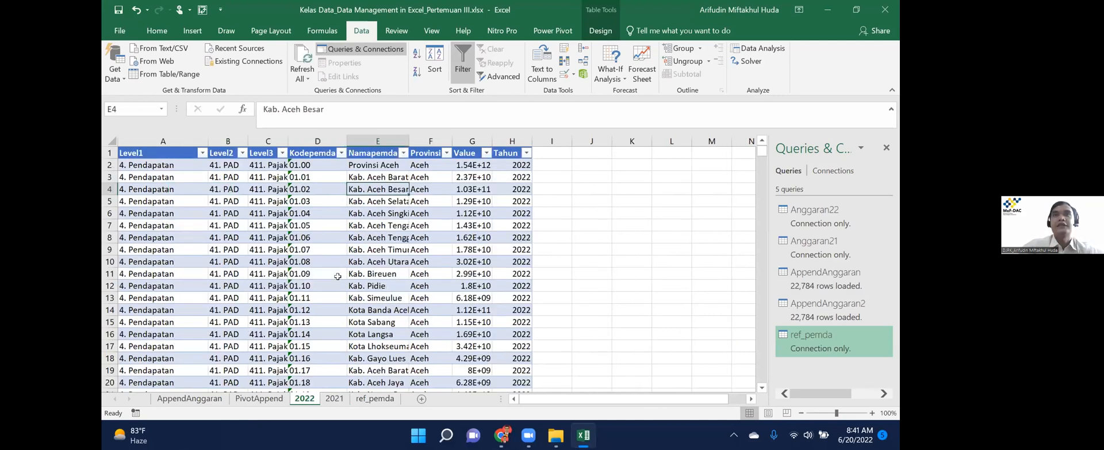
key("ctrl+Page_Down")
key("ctrl+Page_Down")
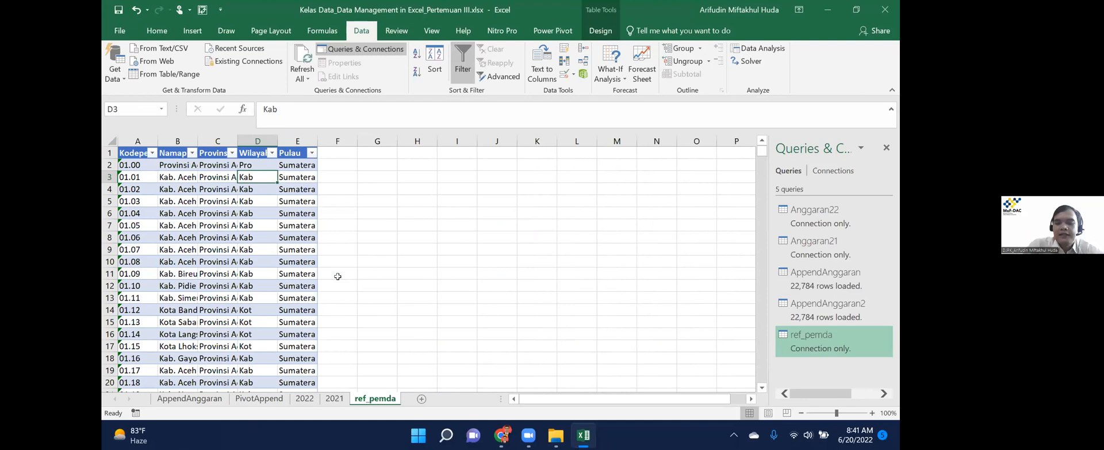
key("super")
key("Escape")
Check the 2021 and ref_pemda data, ending on a Namapemda cell in sheet 2021.
key("ctrl+Page_Up")
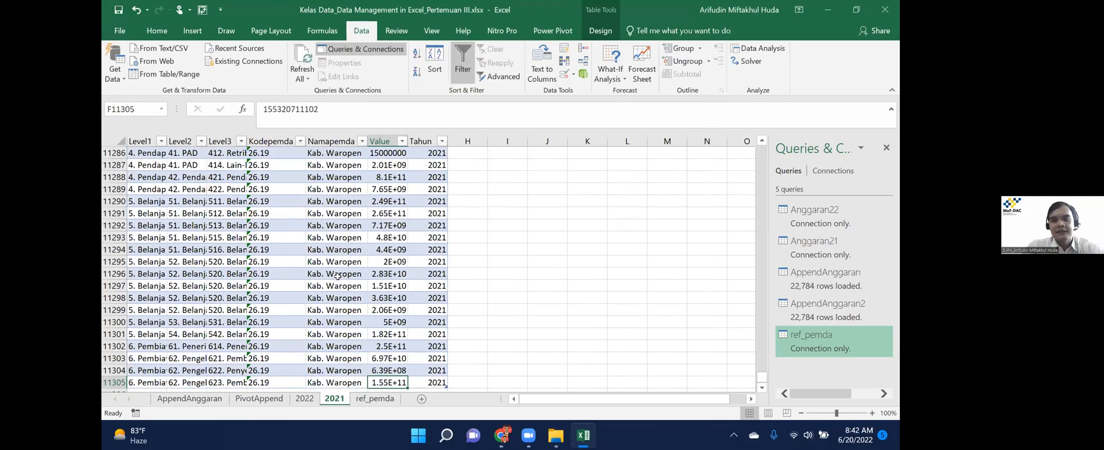
key("ctrl+Up")
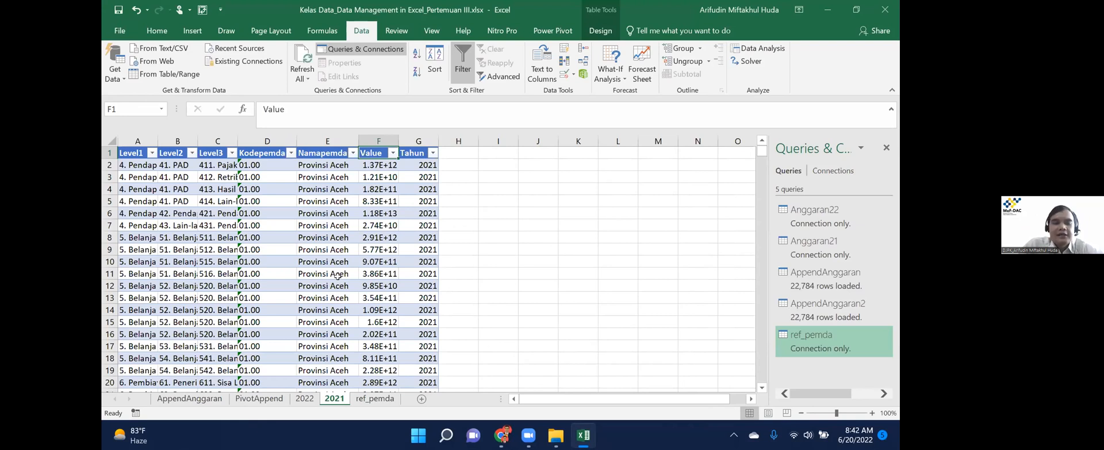
key("ctrl+Page_Down")
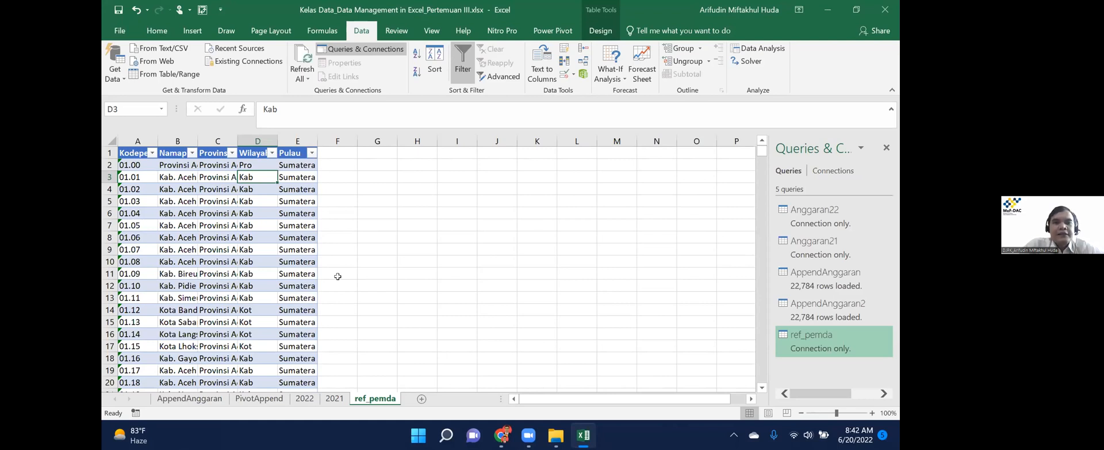
left_click(334, 399)
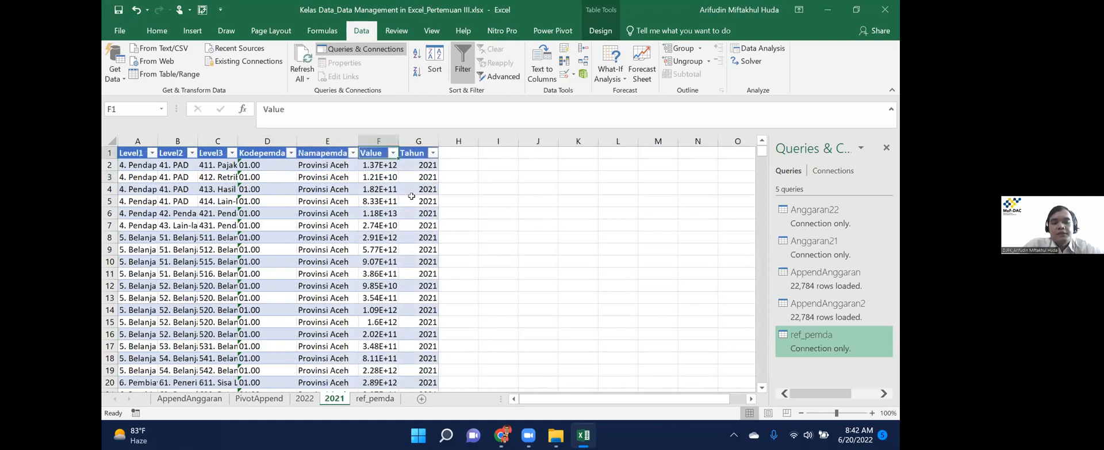
left_click(375, 398)
key("ctrl+Page_Up")
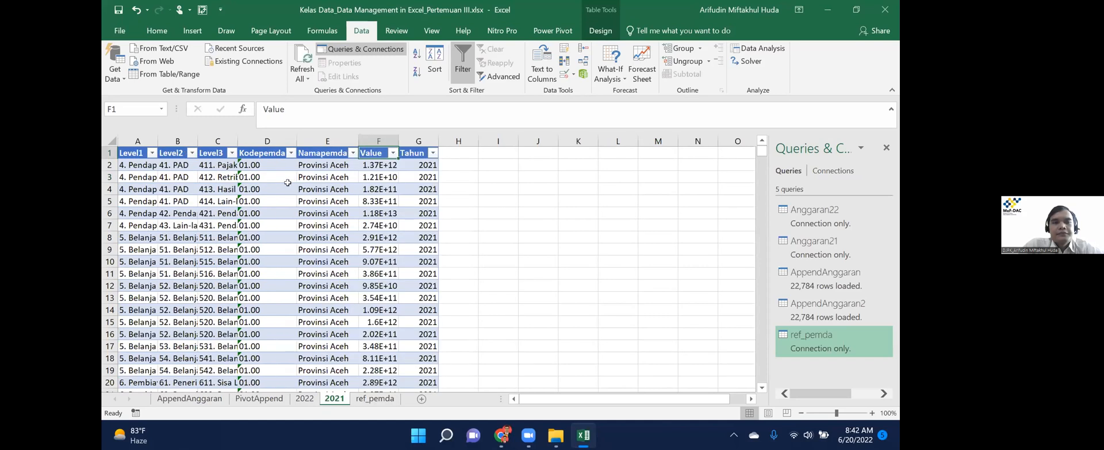
left_click(339, 208)
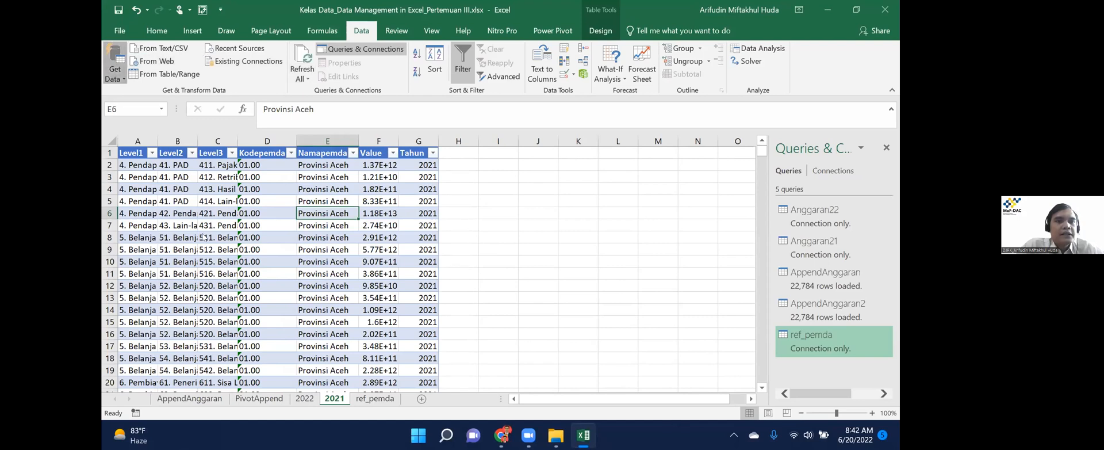
Start a Merge with AppendAnggaran as the first table and ref_pemda as the second.
left_click(115, 69)
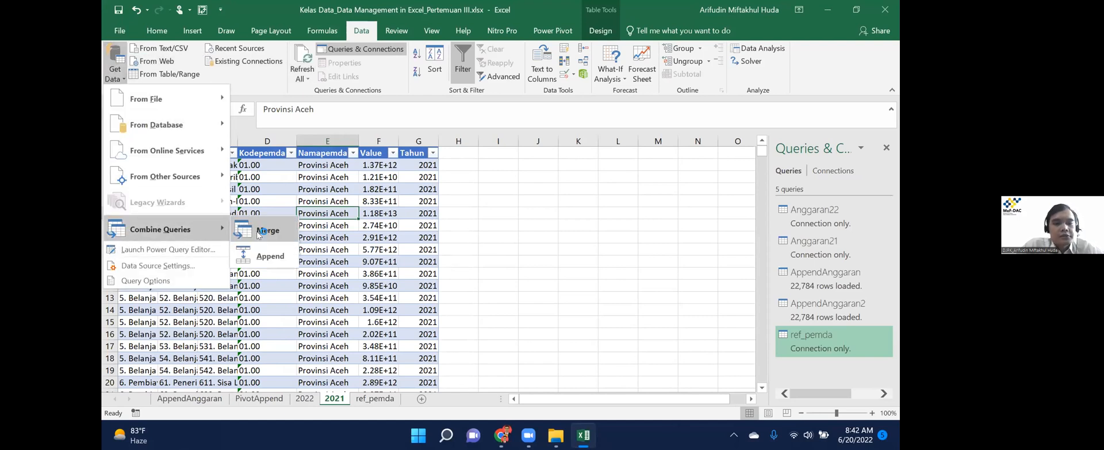
left_click(259, 232)
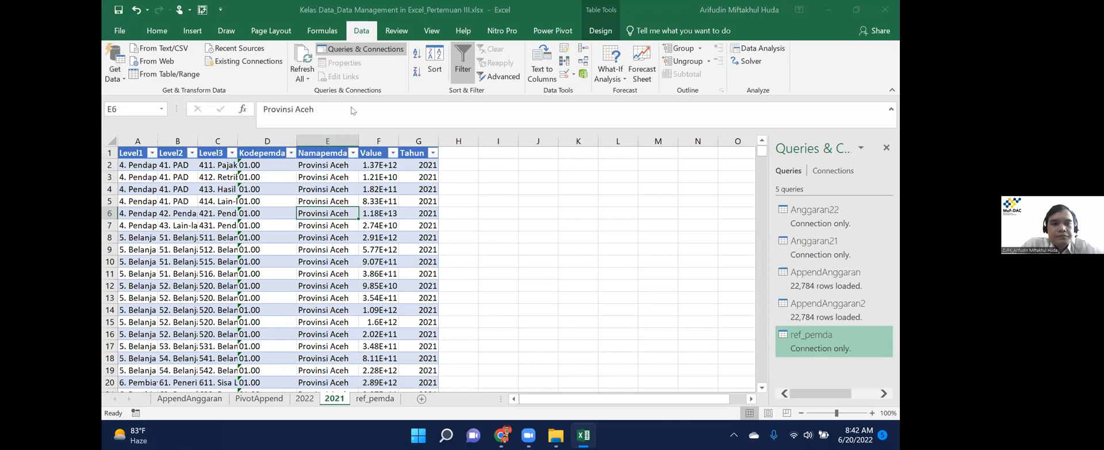
left_click(388, 99)
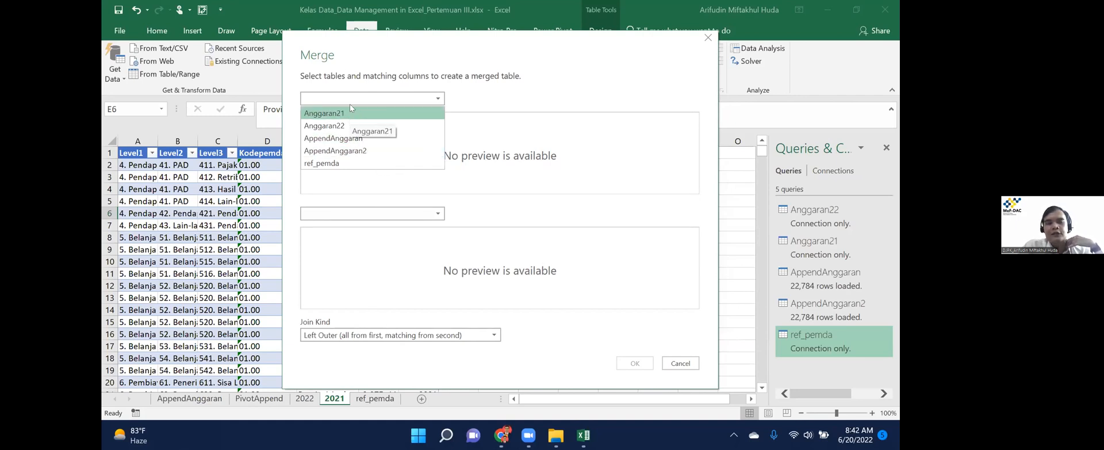
left_click(362, 138)
left_click(388, 214)
left_click(352, 279)
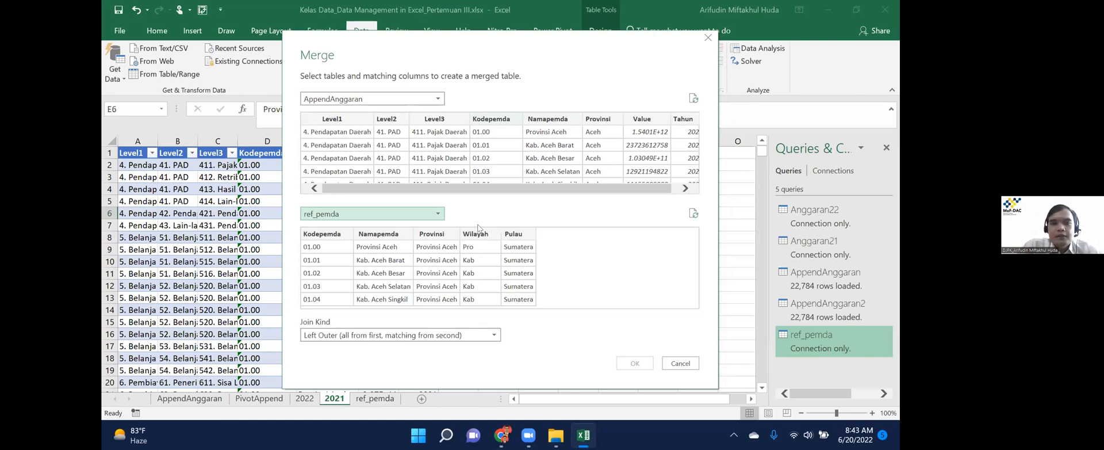
Match both tables on Kodepemda with a Left Outer join, all 22784 rows matching.
left_click(497, 122)
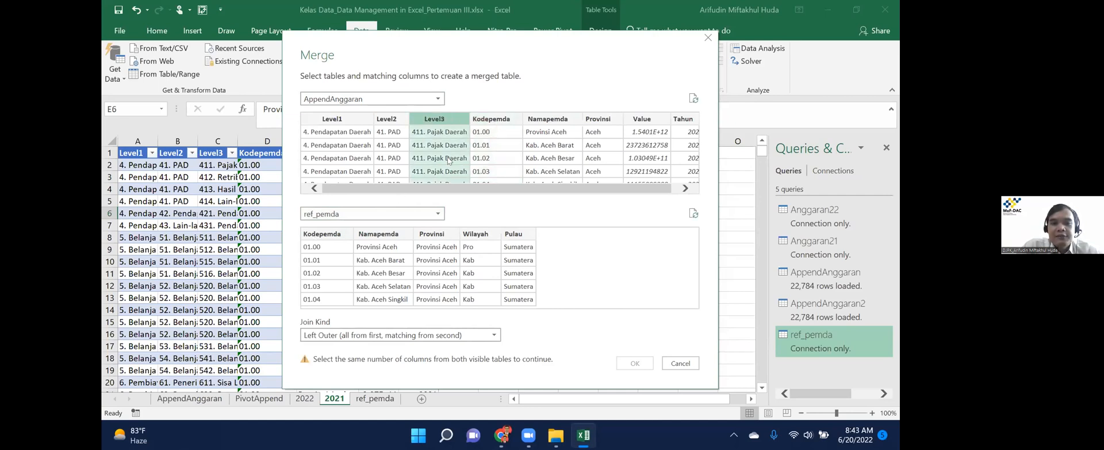
left_click(325, 237)
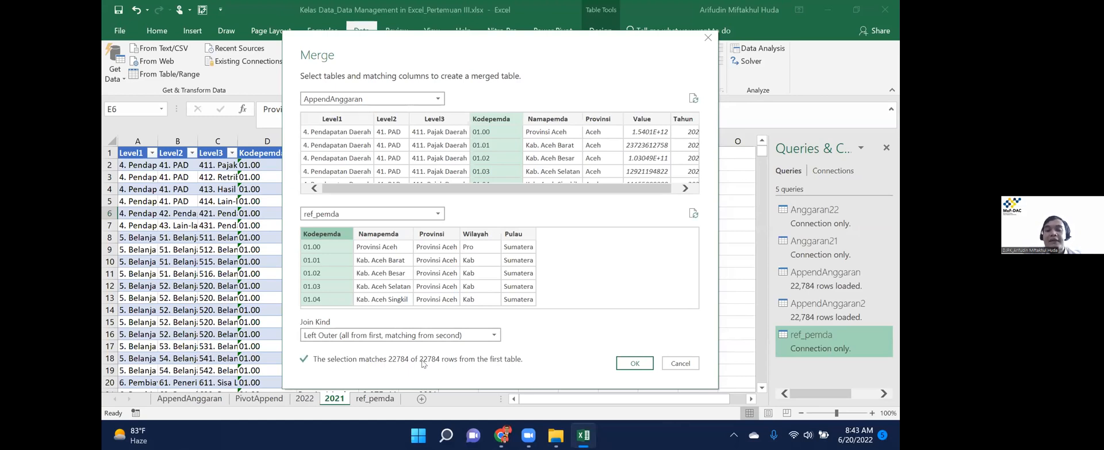
left_click(344, 338)
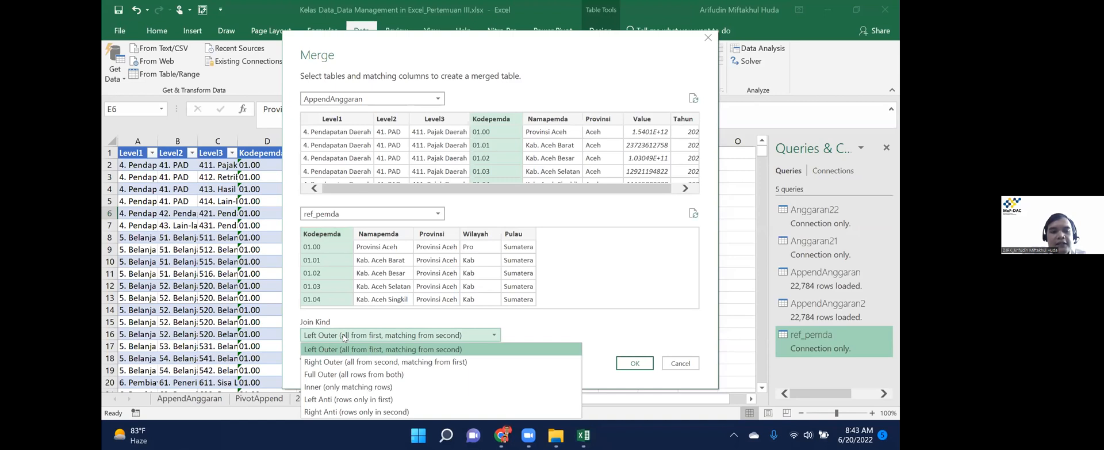
left_click(344, 335)
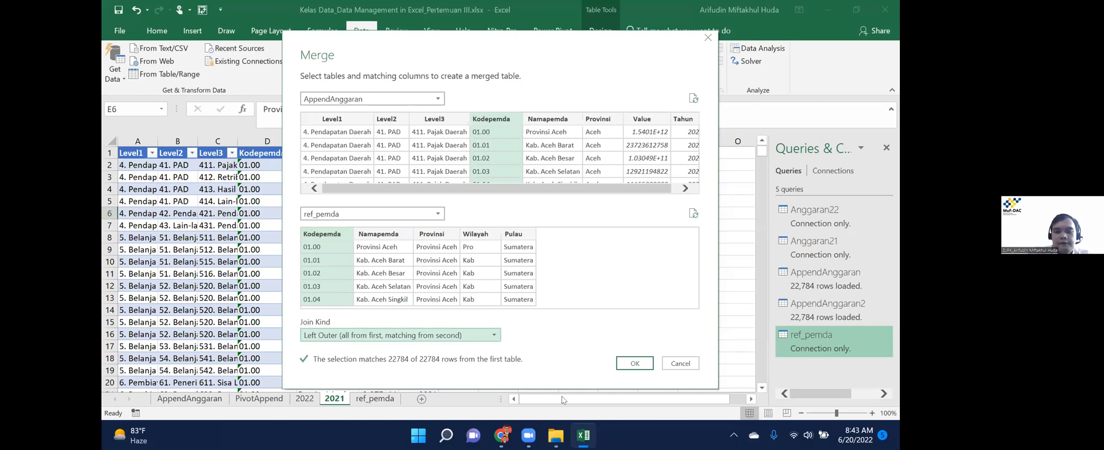
mouse_move(532, 436)
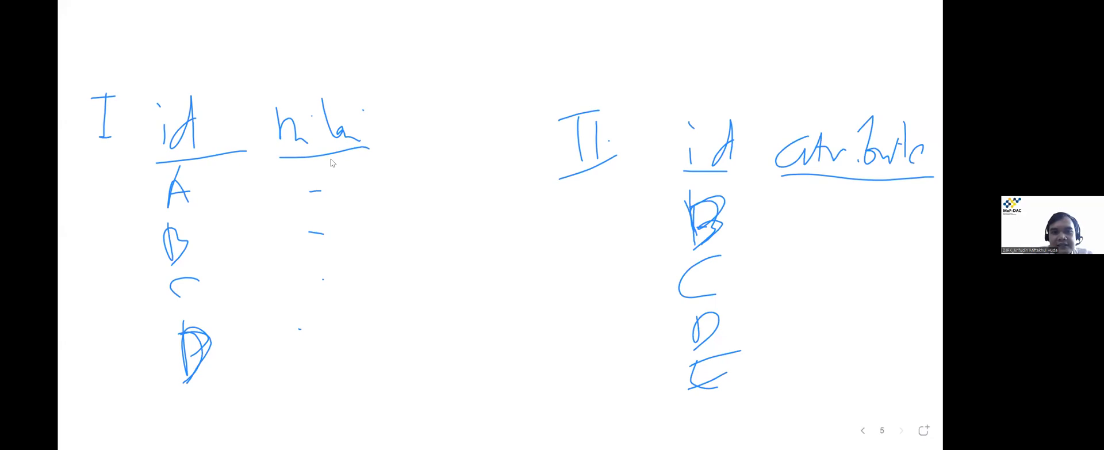
Write ids A–D and their nilai marks in the combined id/nilai/atri table.
key("alt+Tab")
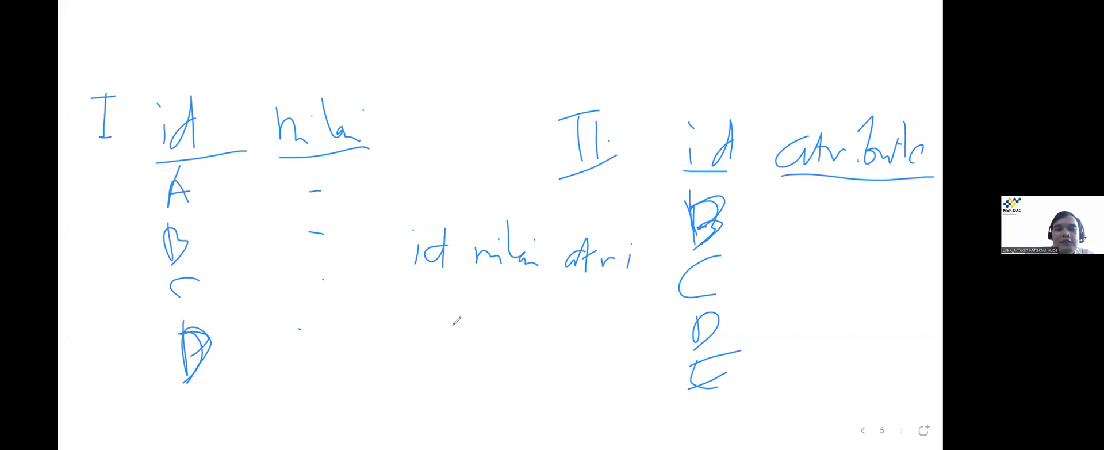
mouse_move(430, 281)
left_mouse_down()
mouse_move(421, 314)
mouse_move(444, 313)
left_mouse_up()
mouse_move(421, 314)
left_mouse_down()
mouse_move(437, 311)
mouse_move(430, 353)
left_mouse_up()
left_click_drag(429, 336, 437, 381)
left_click_drag(428, 398, 426, 424)
left_click_drag(428, 410, 433, 423)
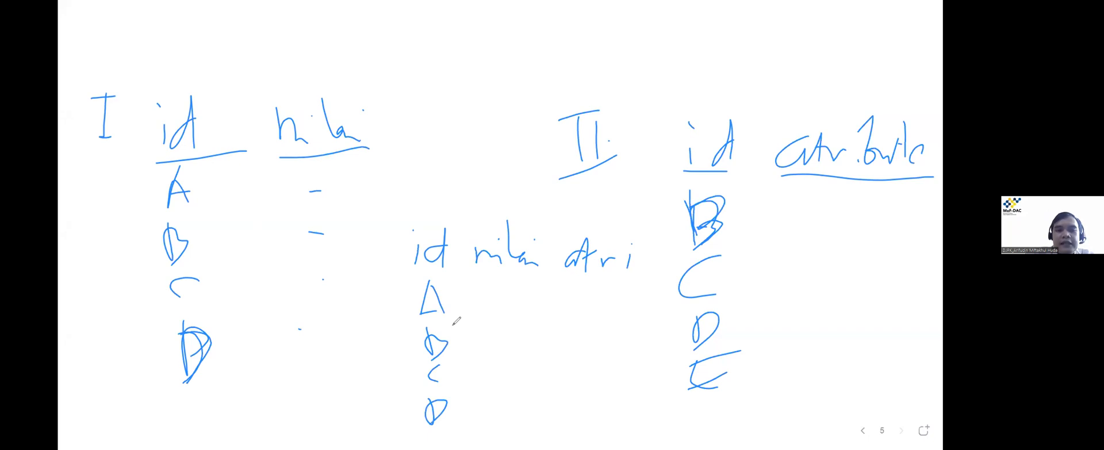
left_click_drag(504, 294, 515, 292)
left_click_drag(504, 332, 521, 331)
left_click_drag(507, 371, 520, 371)
left_click_drag(493, 417, 514, 412)
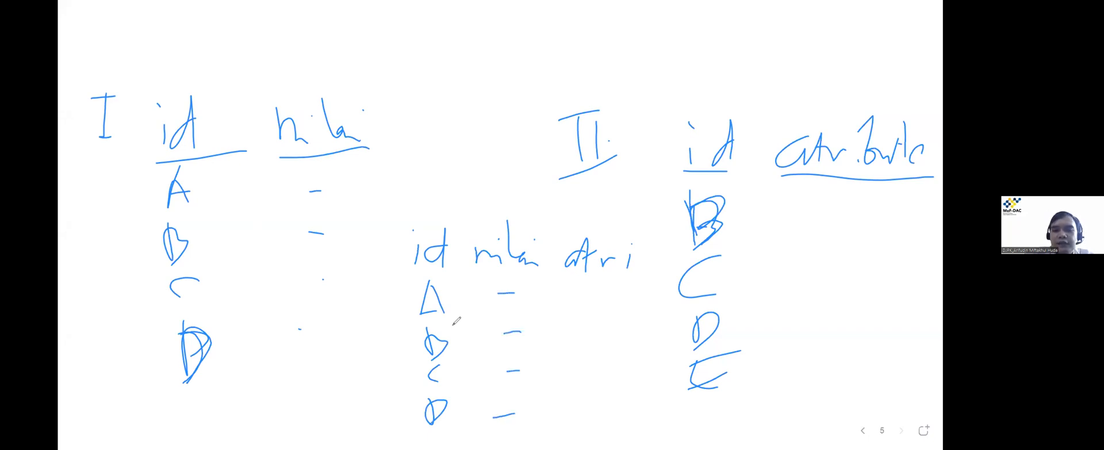
Add atri marks for rows B, C and D and write null for row A.
left_click_drag(592, 338, 619, 338)
left_click_drag(594, 371, 613, 371)
left_click_drag(596, 414, 611, 408)
left_click_drag(566, 286, 608, 290)
left_click_drag(610, 286, 617, 315)
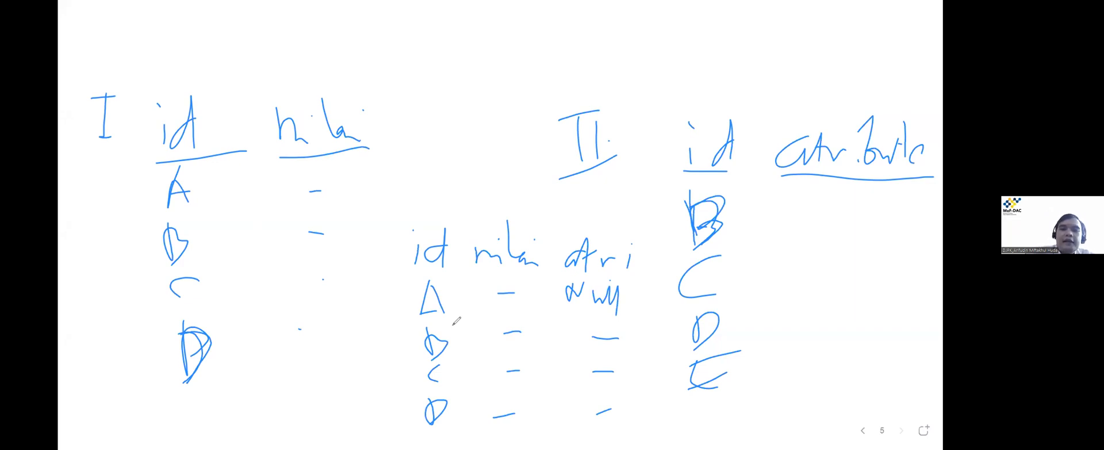
Erase the sample rows, leaving only the combined table's header.
mouse_move(617, 300)
left_mouse_down()
mouse_move(433, 298)
mouse_move(436, 413)
left_mouse_up()
left_click_drag(510, 373, 506, 290)
left_click_drag(506, 345, 504, 420)
left_click_drag(607, 331, 601, 427)
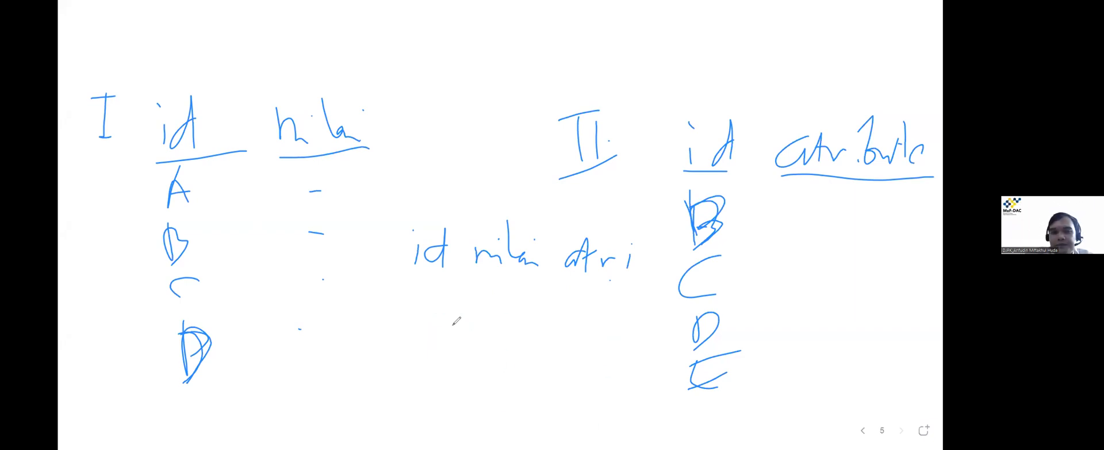
Write ids B through E with nilai marks for B–D and a missing nilai for E.
mouse_move(416, 289)
left_mouse_down()
mouse_move(419, 317)
mouse_move(438, 315)
mouse_move(426, 379)
mouse_move(439, 418)
mouse_move(455, 387)
left_mouse_up()
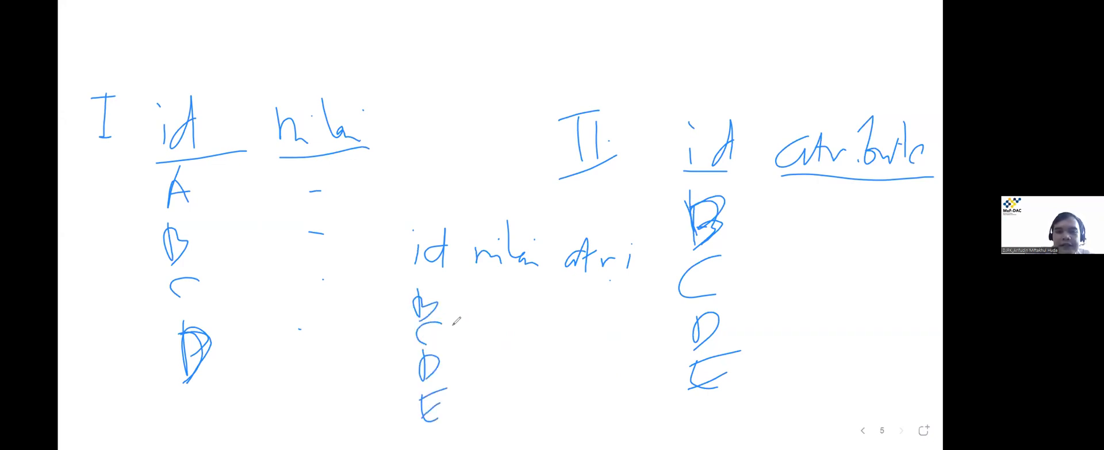
left_click_drag(505, 298, 525, 298)
left_click_drag(509, 323, 523, 323)
mouse_move(500, 374)
left_mouse_down()
mouse_move(523, 369)
mouse_move(502, 429)
mouse_move(535, 432)
left_mouse_up()
left_click_drag(589, 297, 613, 297)
Add atri marks for rows B to E, then undo the strokes for row E.
left_click_drag(589, 343, 608, 336)
left_click(594, 373)
left_click_drag(593, 373, 617, 366)
left_click_drag(585, 423, 609, 412)
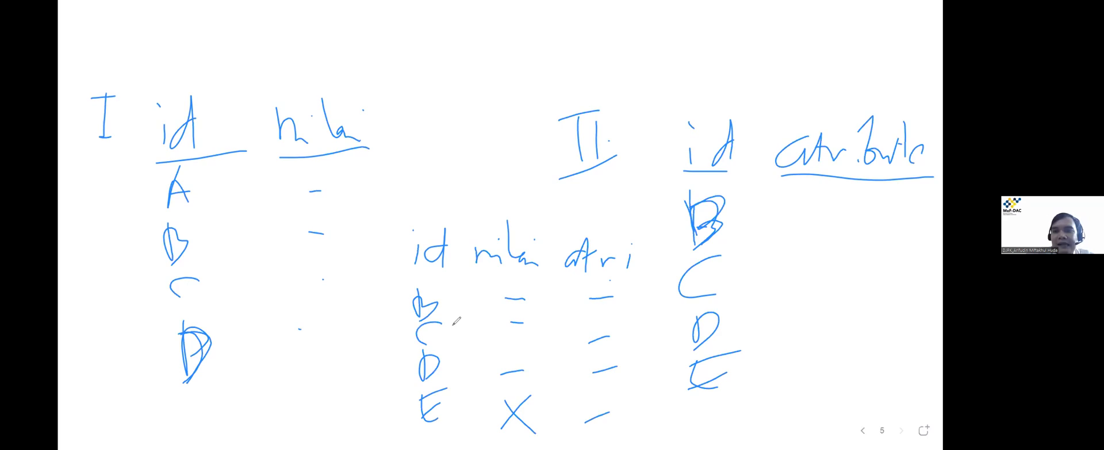
key("ctrl+z")
key("ctrl+z")
key("ctrl+z")
key("ctrl+z")
key("ctrl+z")
key("ctrl+z")
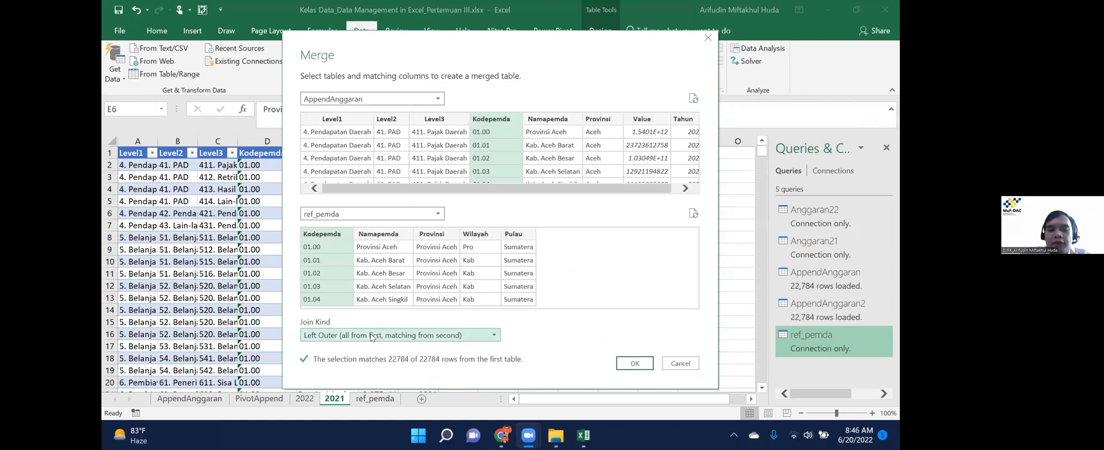
Confirm the Left Outer merge of AppendAnggaran with ref_pemda.
left_click(429, 338)
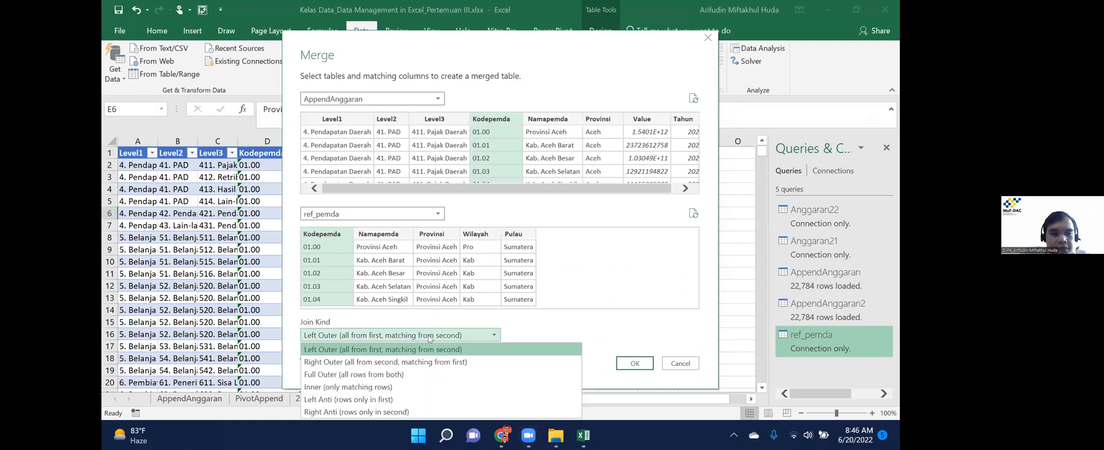
left_click(429, 349)
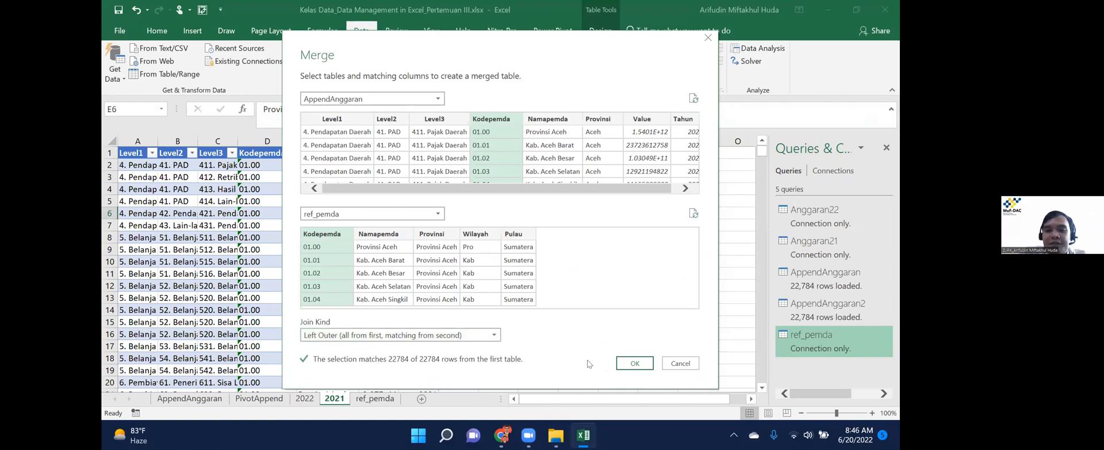
left_click(632, 364)
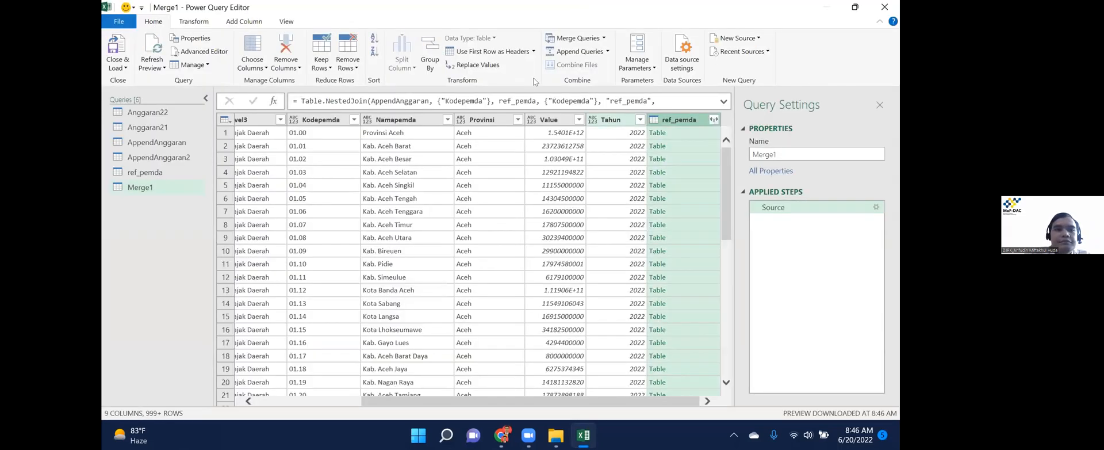
Rename the Merge1 query to MergeAnggaran.
right_click(162, 189)
left_click(204, 235)
type("MergeA")
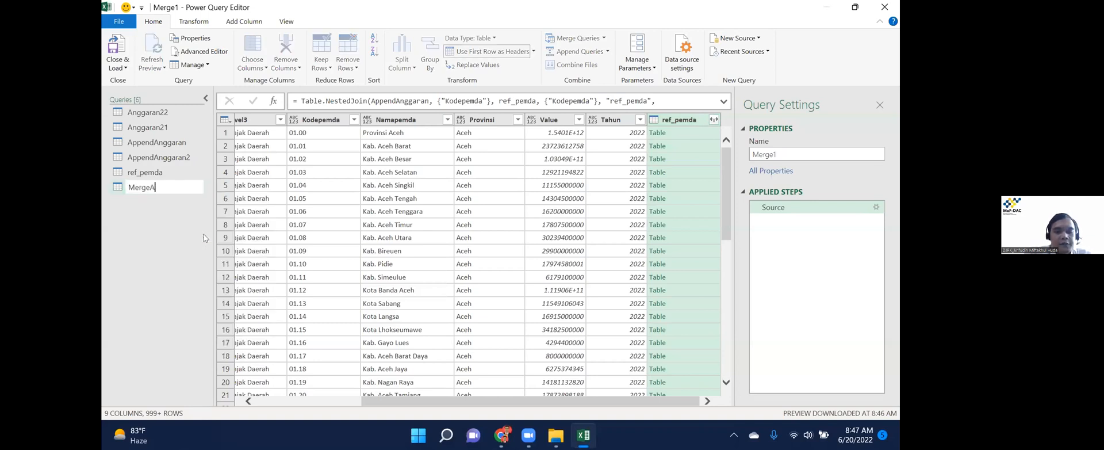
type("nggaran")
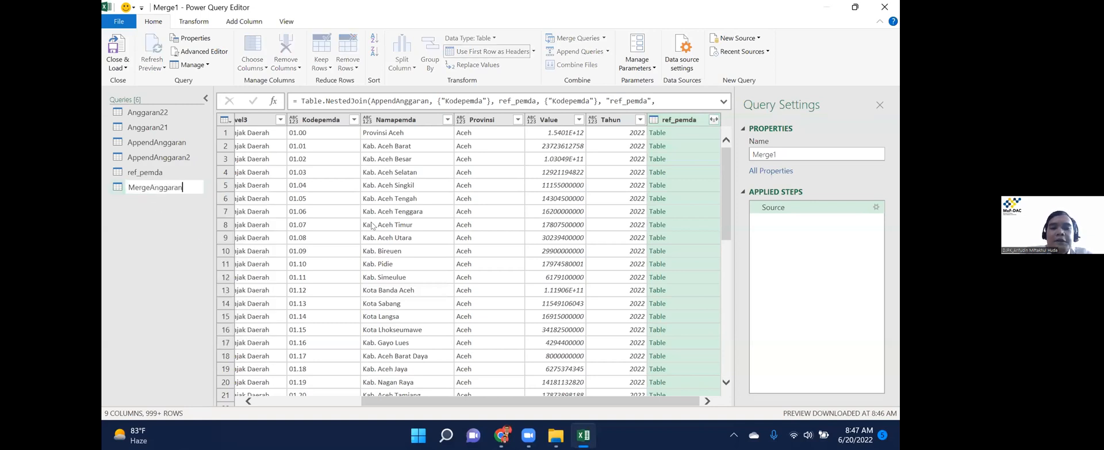
key("Return")
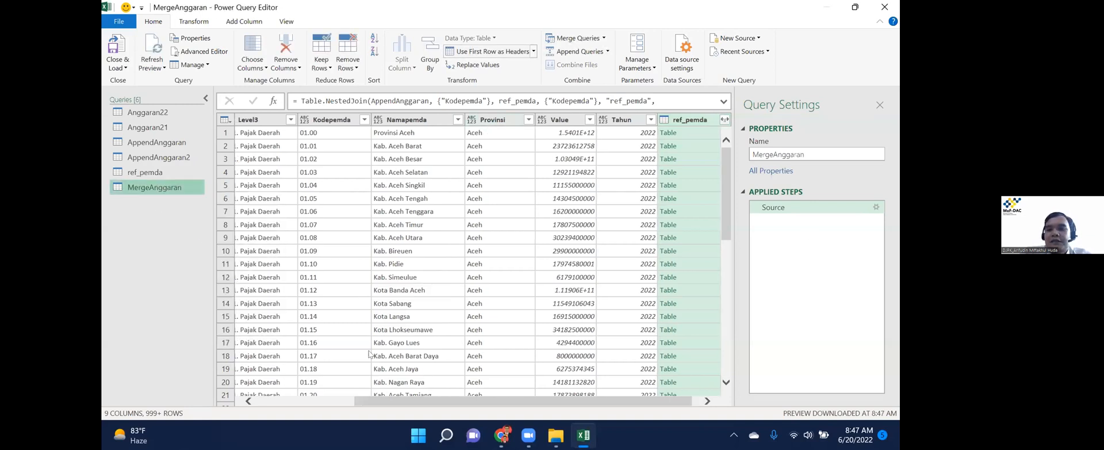
left_click_drag(421, 403, 384, 403)
scroll(660, 217, "right", 5)
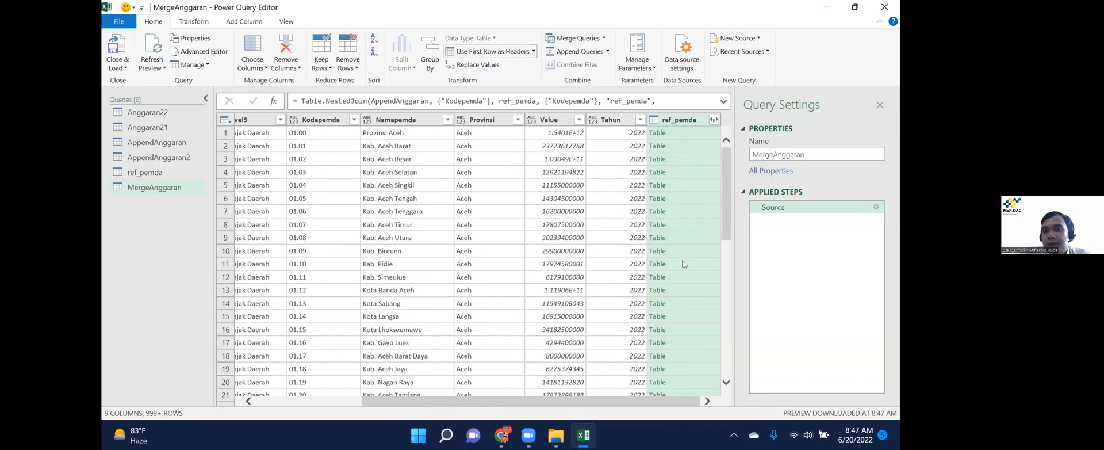
Expand ref_pemda with Kodepemda and Namapemda unchecked, keeping Provinsi, Wilayah and Pulau.
left_click(714, 119)
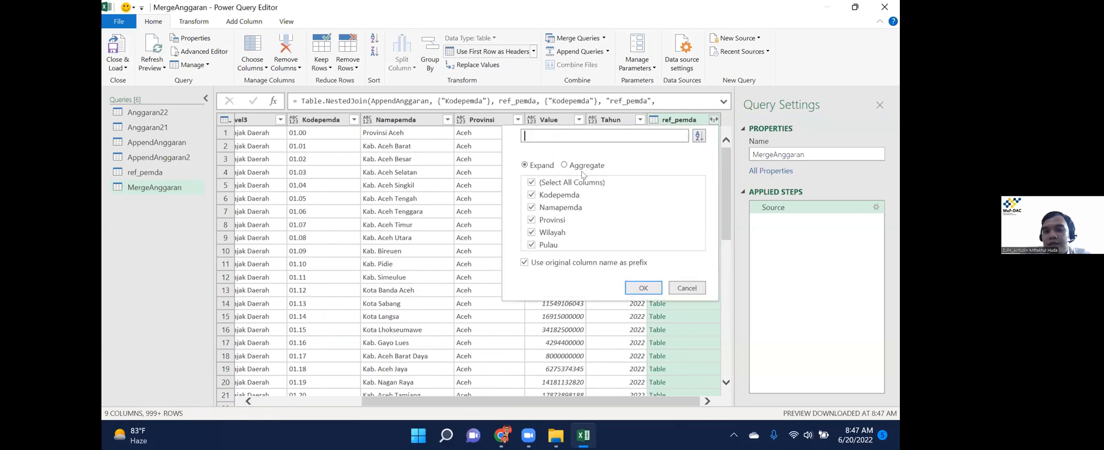
left_click(689, 289)
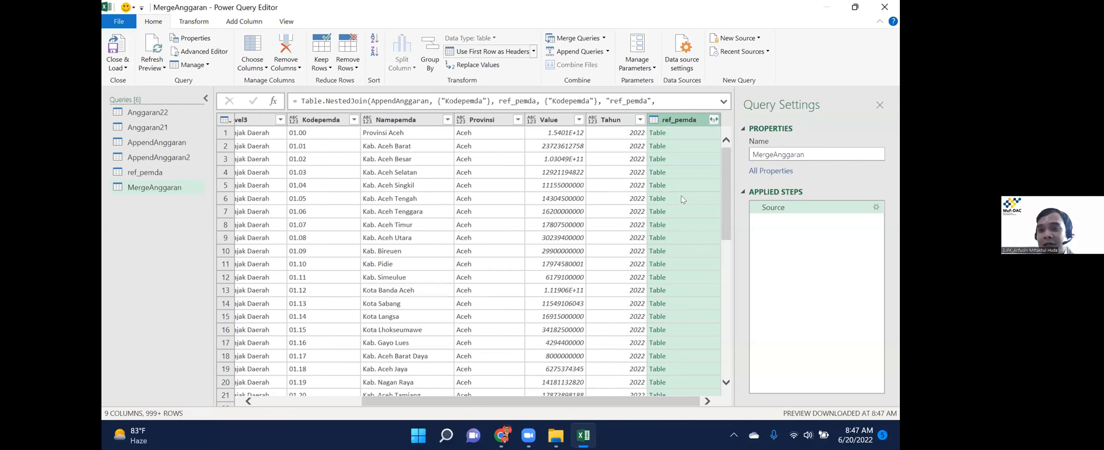
left_click(713, 120)
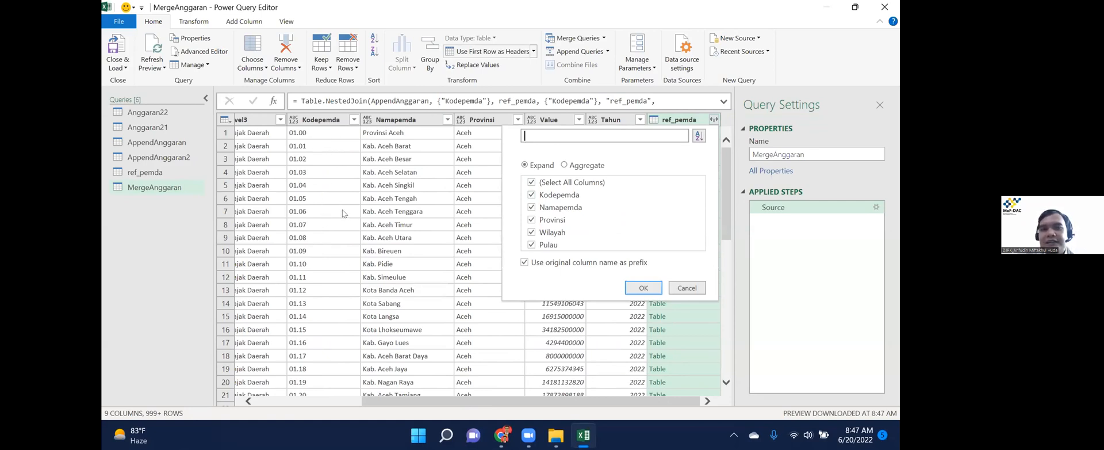
left_click(532, 195)
left_click(532, 208)
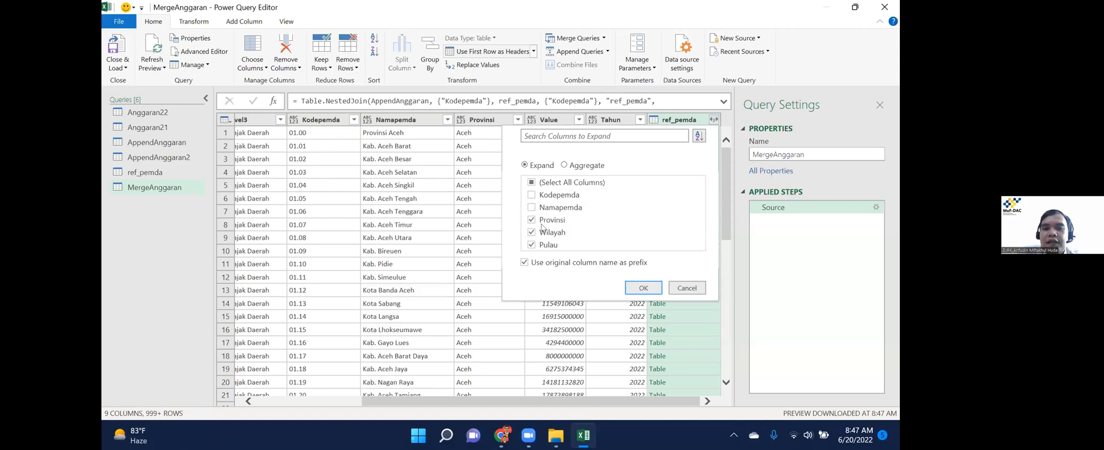
left_click(637, 286)
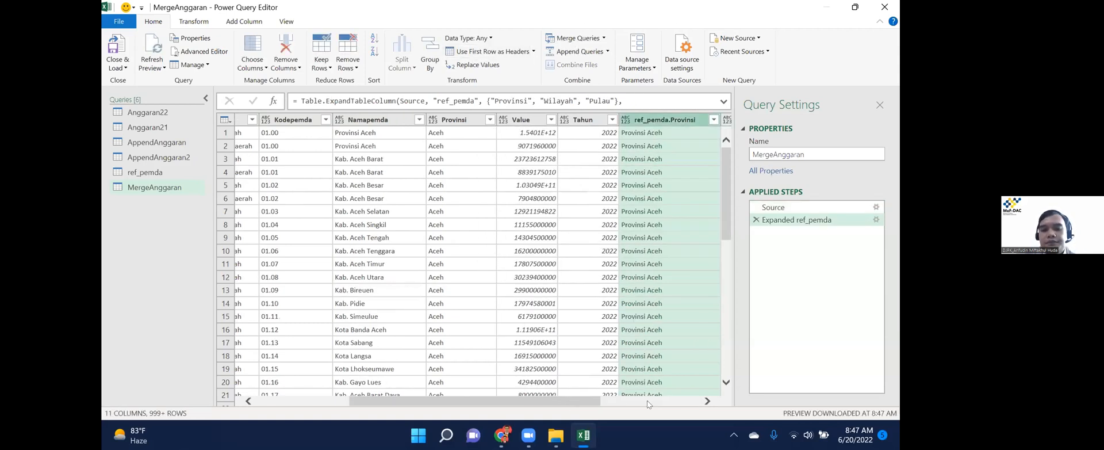
scroll(654, 404, "right", 5)
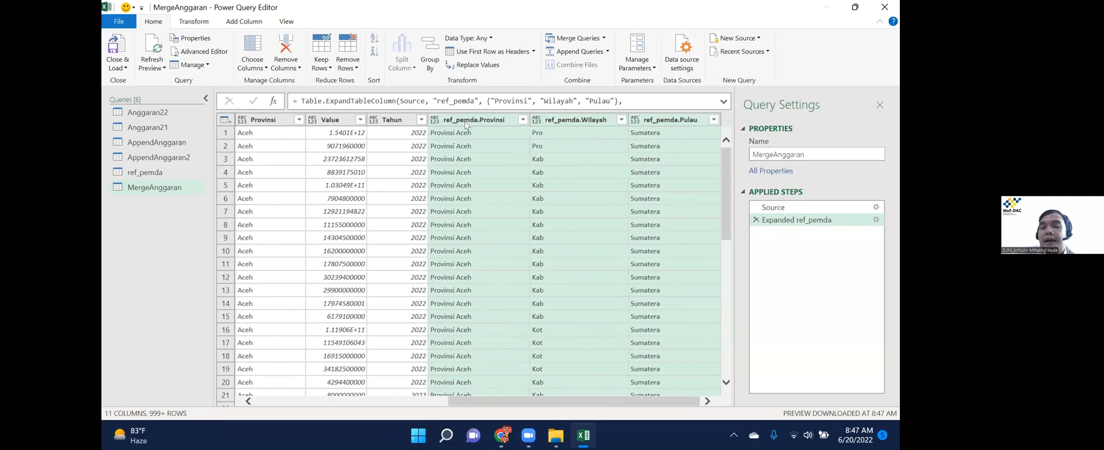
Try renaming ref_pemda.Provinsi to Provinsi and dismiss the duplicate column name warning.
right_click(466, 124)
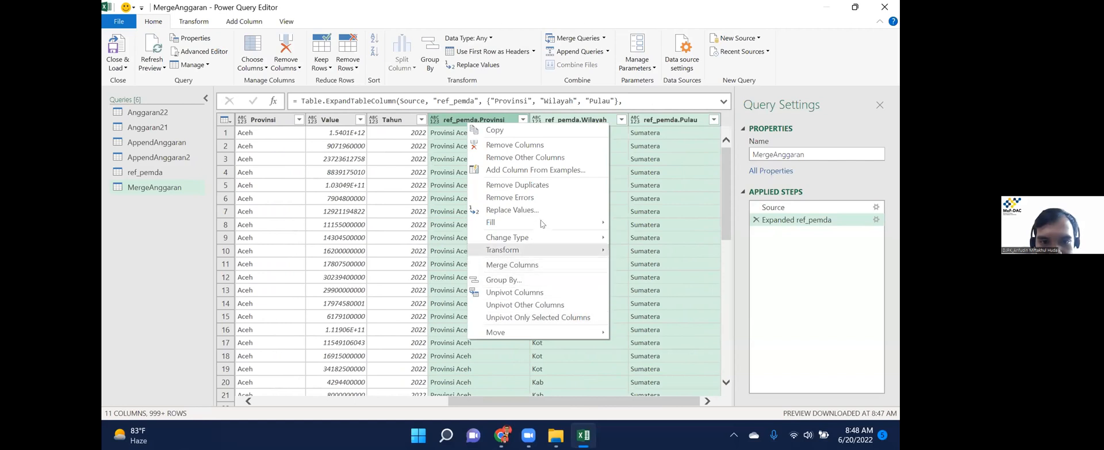
left_click(450, 119)
right_click(440, 114)
left_click(440, 114)
left_click(440, 113)
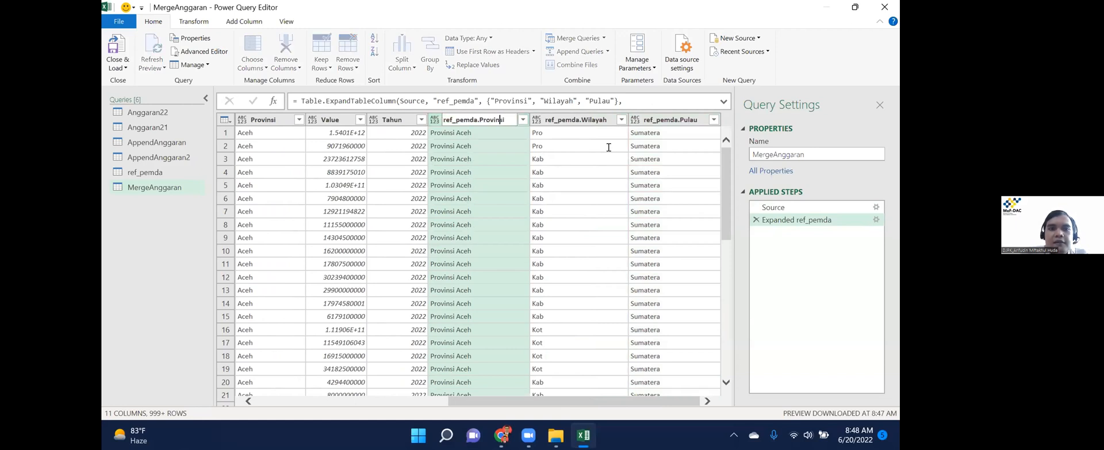
key("shift+Left")
key("shift+Left")
key("shift+Left")
key("shift+Left")
key("shift+Left")
key("shift+Left")
key("shift+Left")
key("shift+Left")
key("shift+Left")
key("shift+Left")
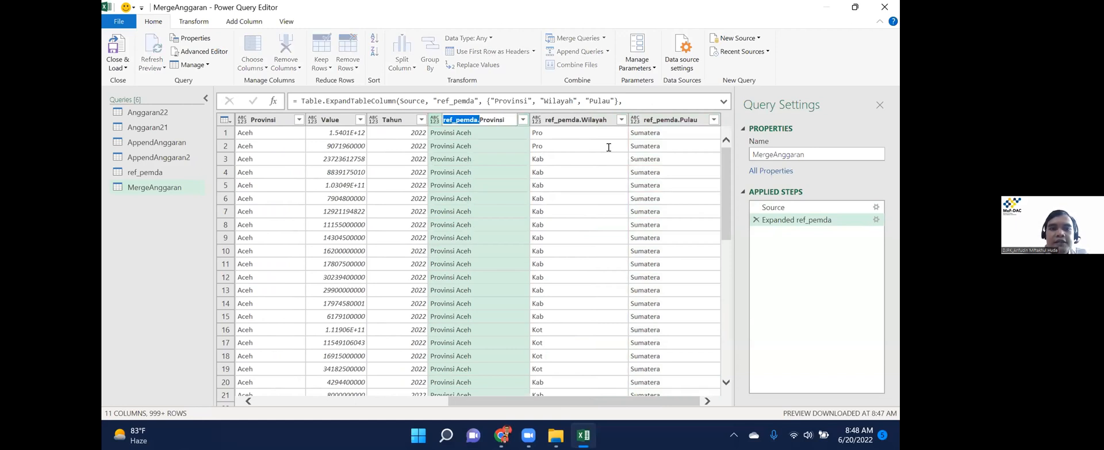
key("BackSpace")
key("Return")
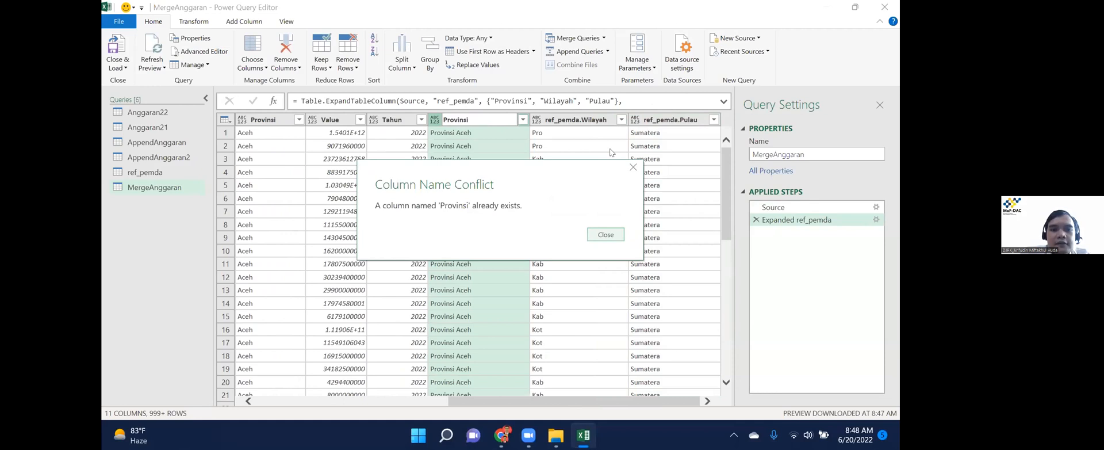
left_click(606, 235)
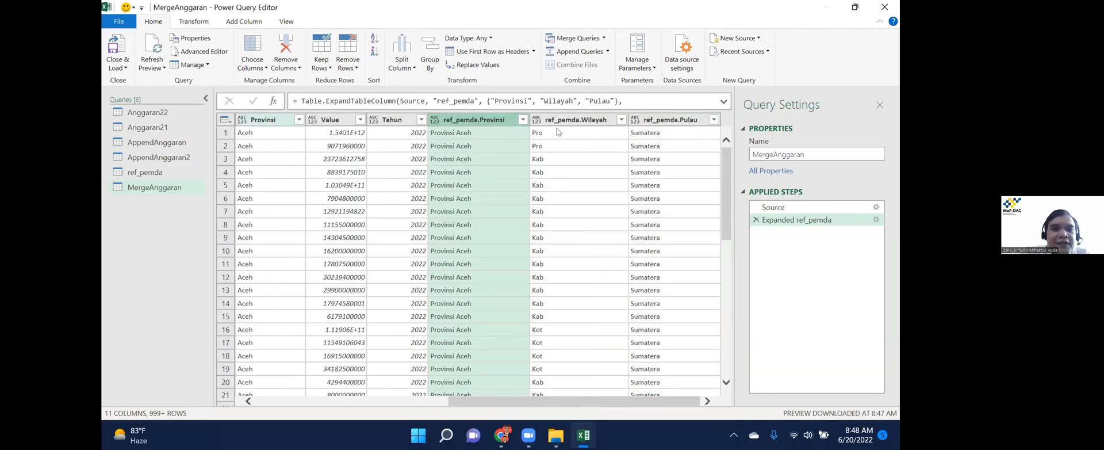
Remove the ref_pemda.Provinsi column and rename ref_pemda.Wilayah and ref_pemda.Pulau to Wilayah and Pulau.
right_click(476, 119)
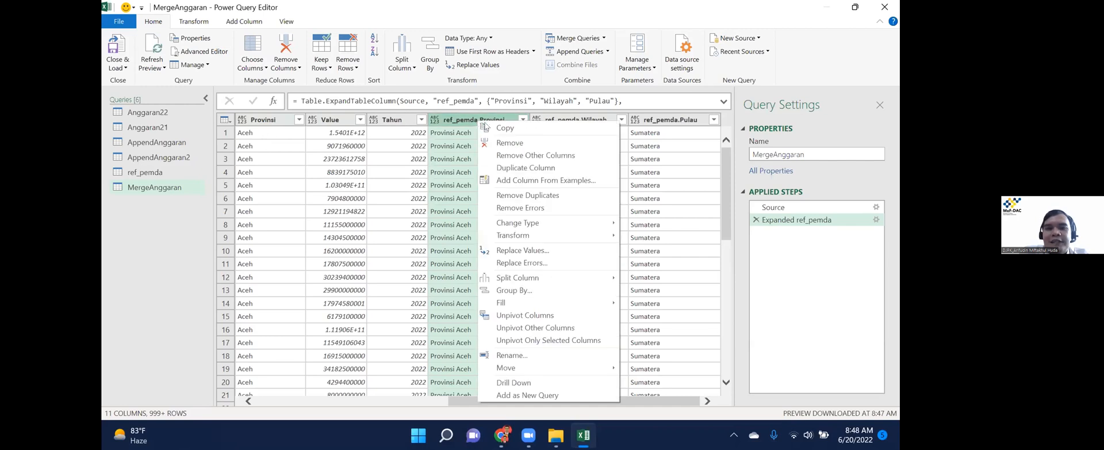
left_click(542, 143)
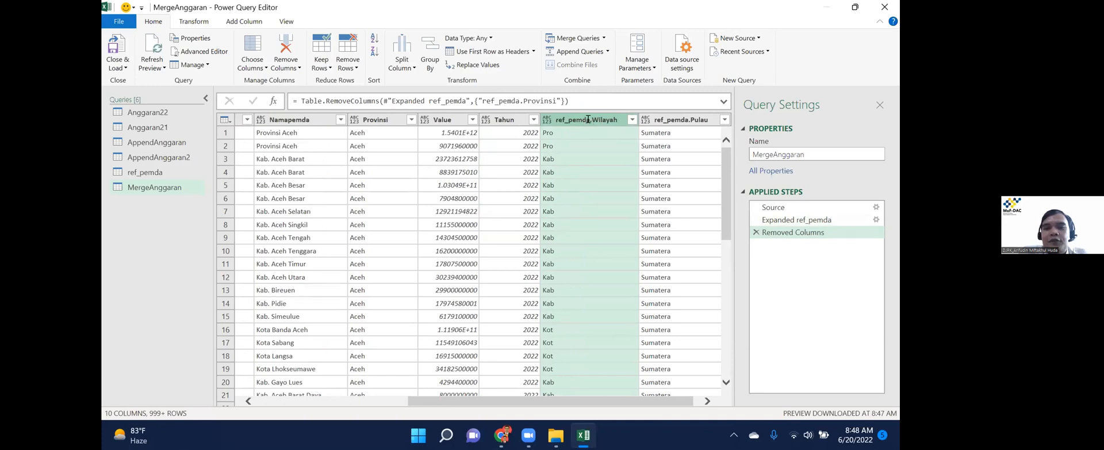
double_click(589, 119)
double_click(588, 119)
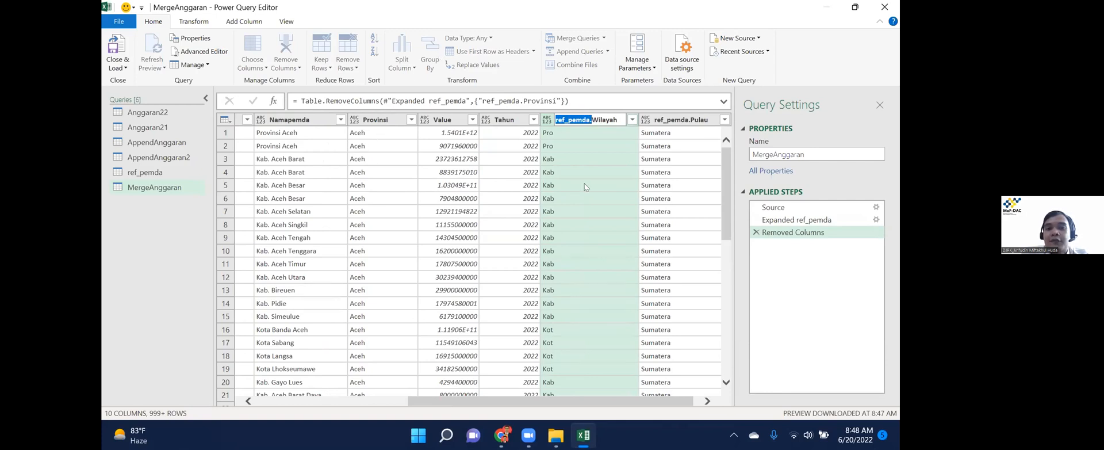
key("BackSpace")
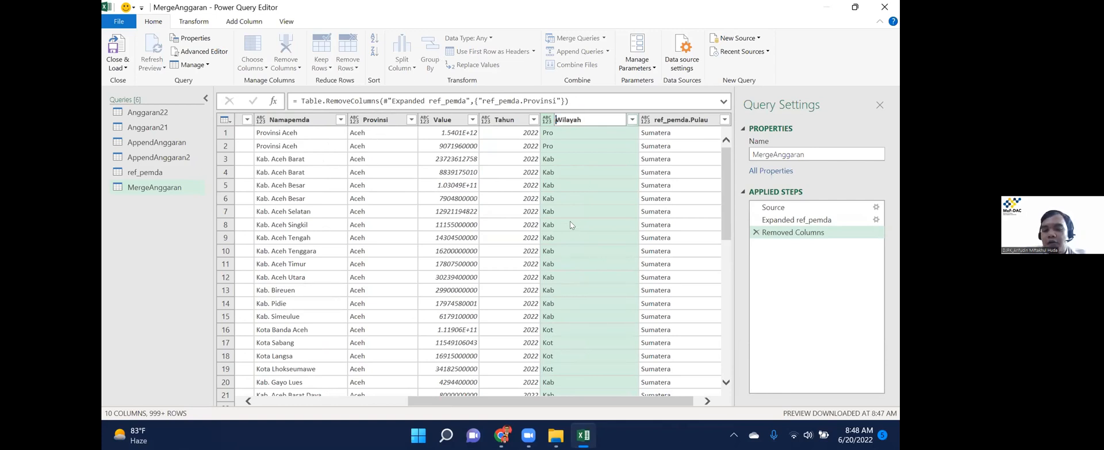
key("Return")
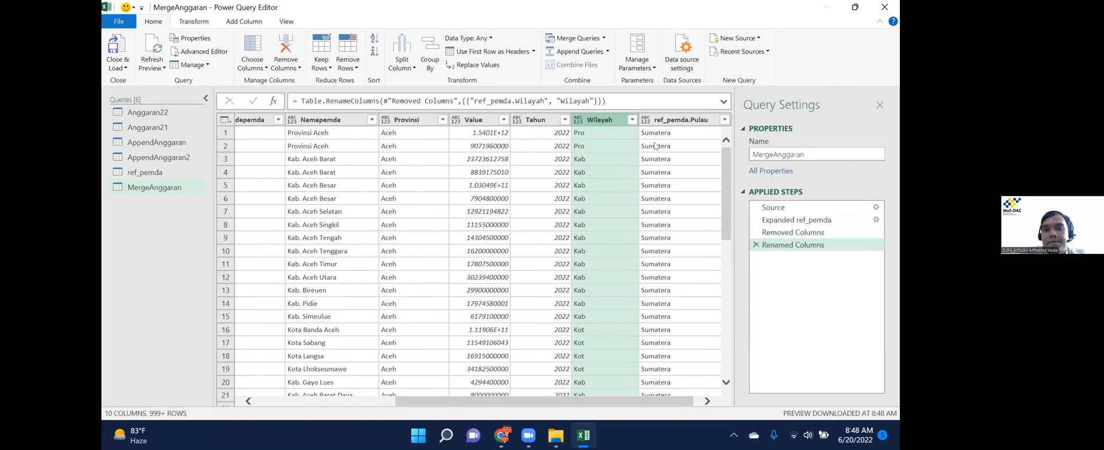
double_click(676, 121)
left_click_drag(681, 121, 643, 119)
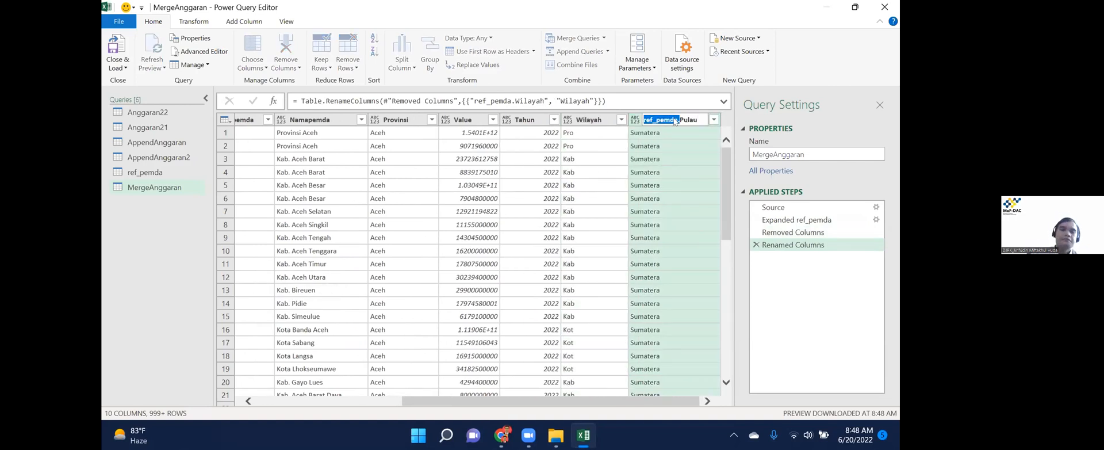
key("BackSpace")
key("Return")
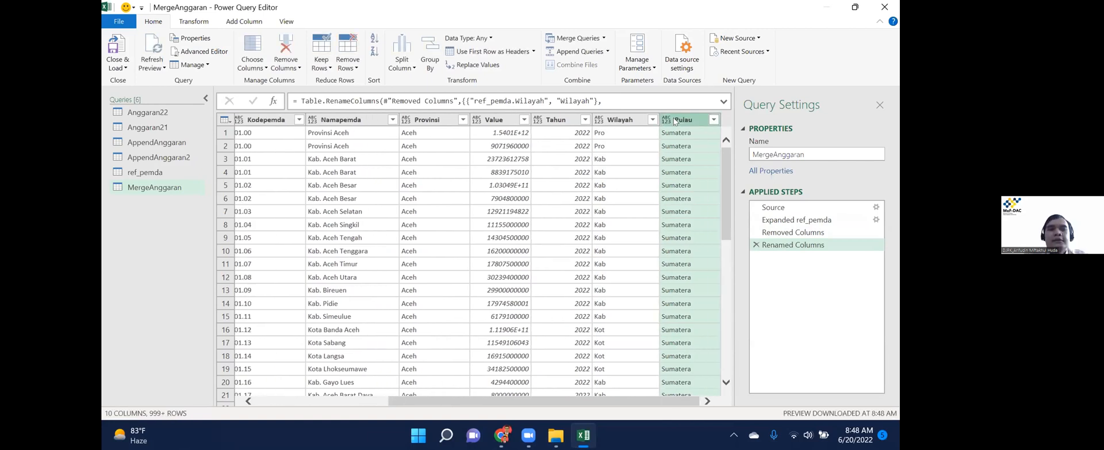
left_click(118, 66)
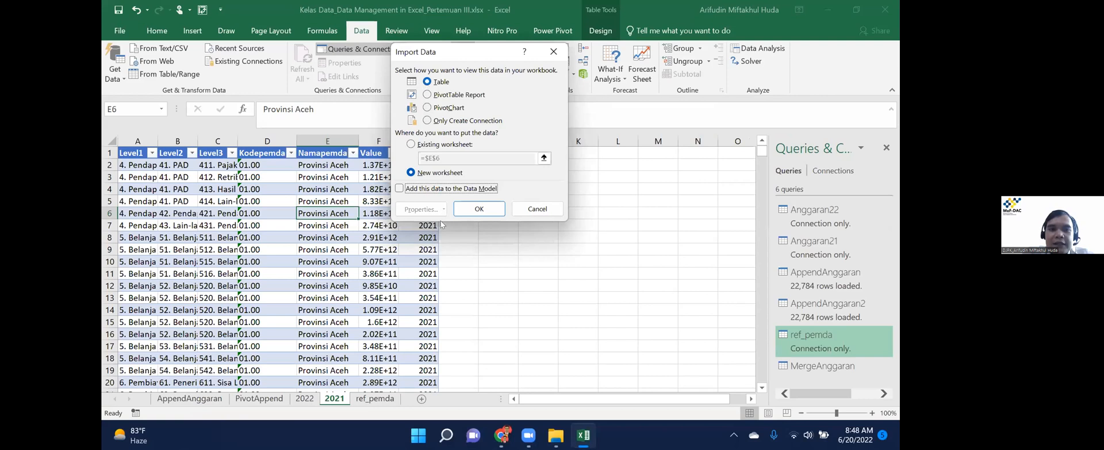
Load MergeAnggaran as a table on a new worksheet named Merge.
left_click(482, 209)
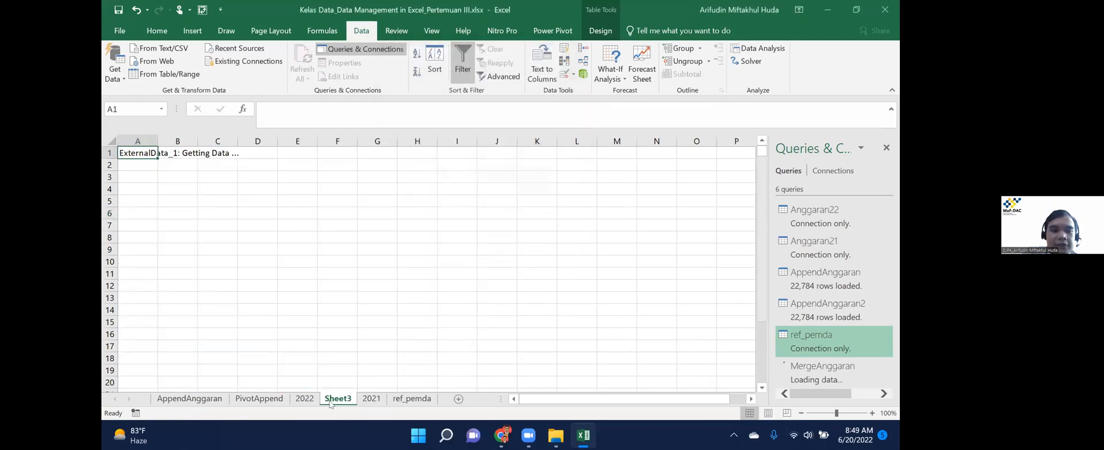
left_click(297, 404)
type("Merge")
left_click(550, 259)
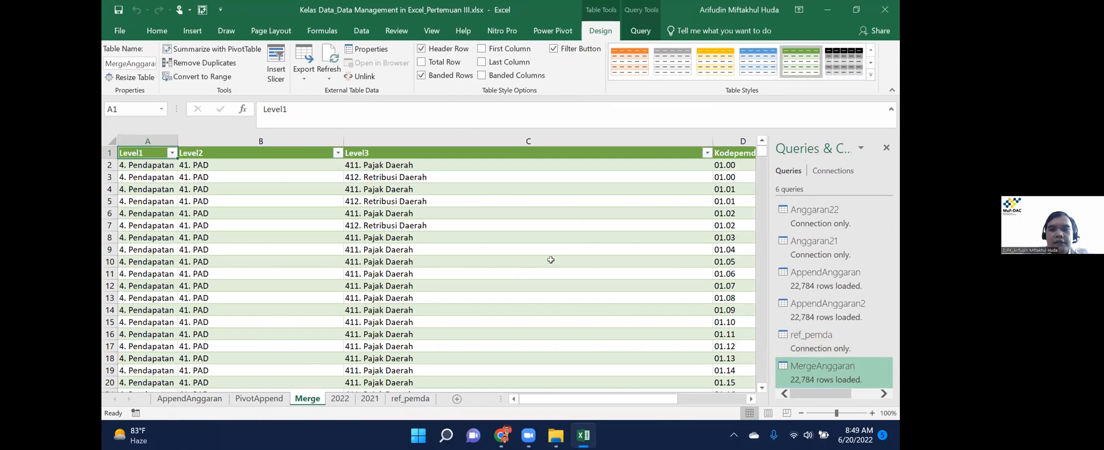
Jump through the loaded table to confirm all 22,784 rows arrived.
key("ctrl+Right")
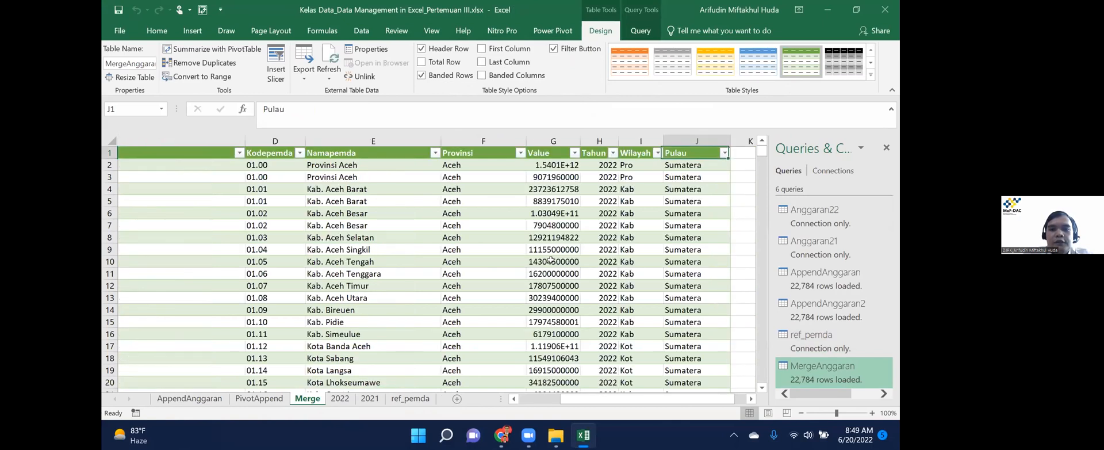
key("Left")
key("ctrl+Down")
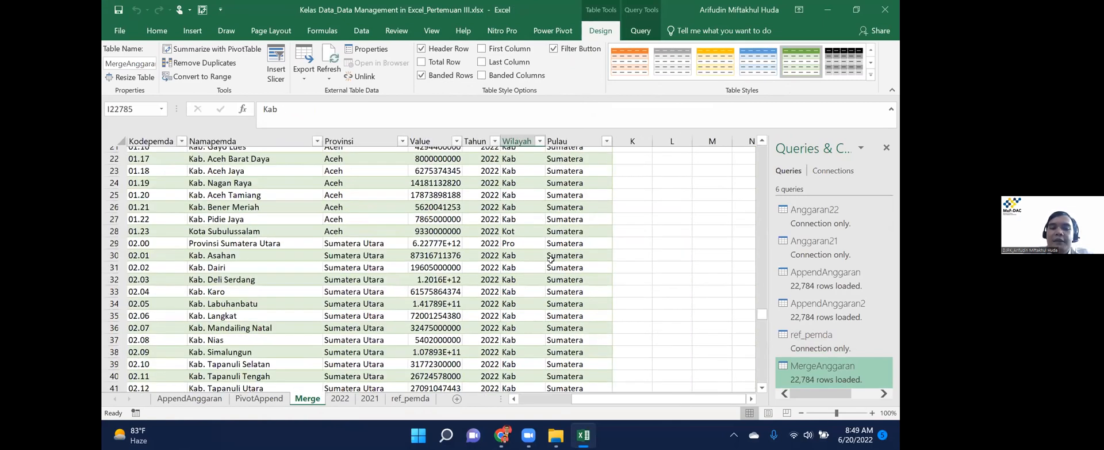
key("ctrl+Up")
key("ctrl+Down")
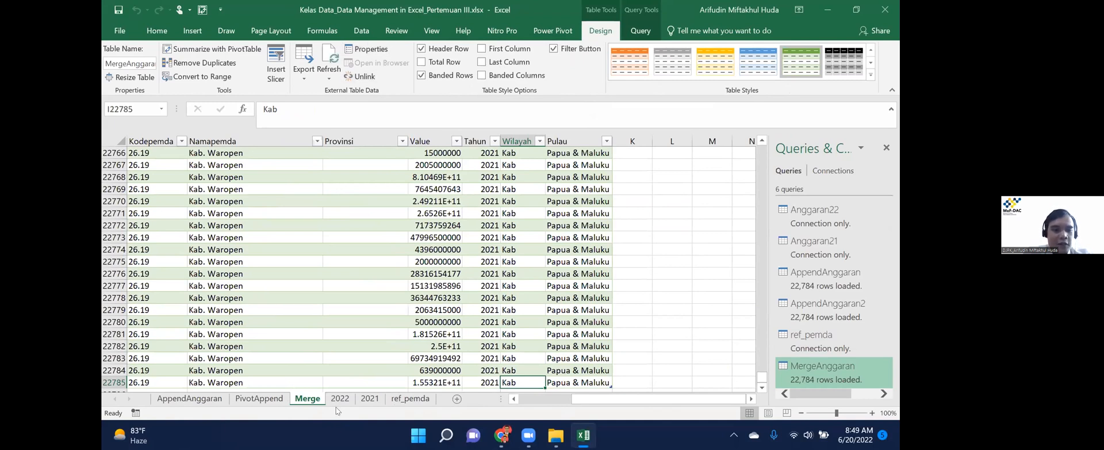
From the 2022 sheet, start a new merge of queries.
key("ctrl+Page_Down")
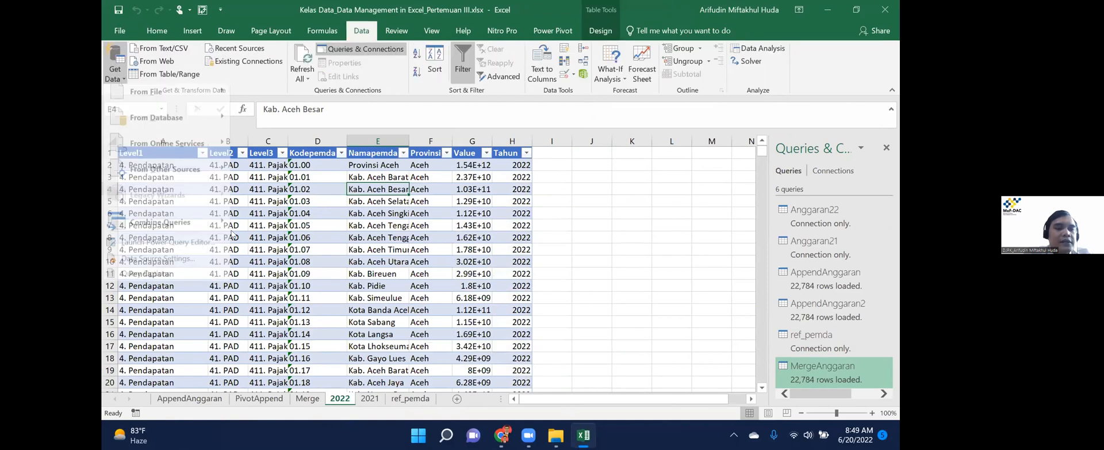
mouse_move(187, 228)
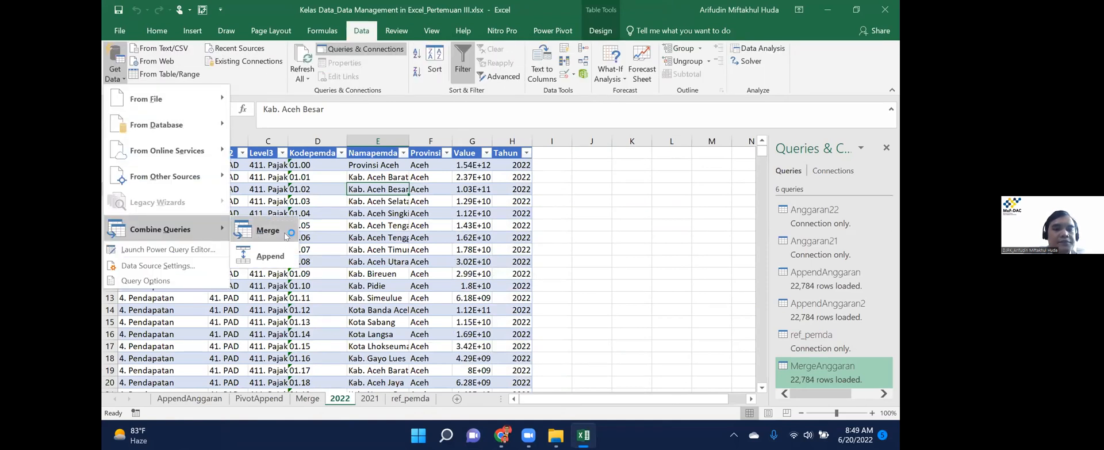
left_click(286, 235)
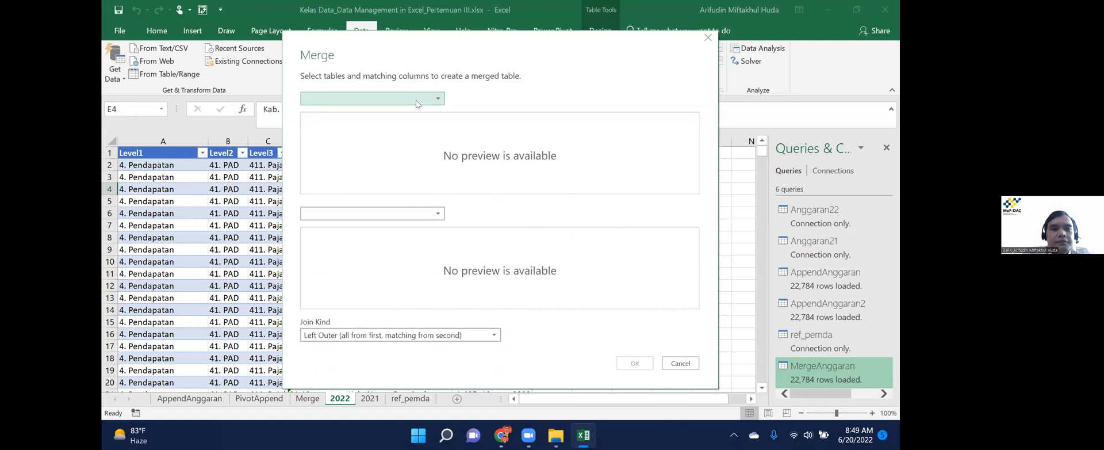
Merge AppendAnggaran with ref_pemda on their Kodepemda columns.
left_click(417, 102)
left_click(364, 214)
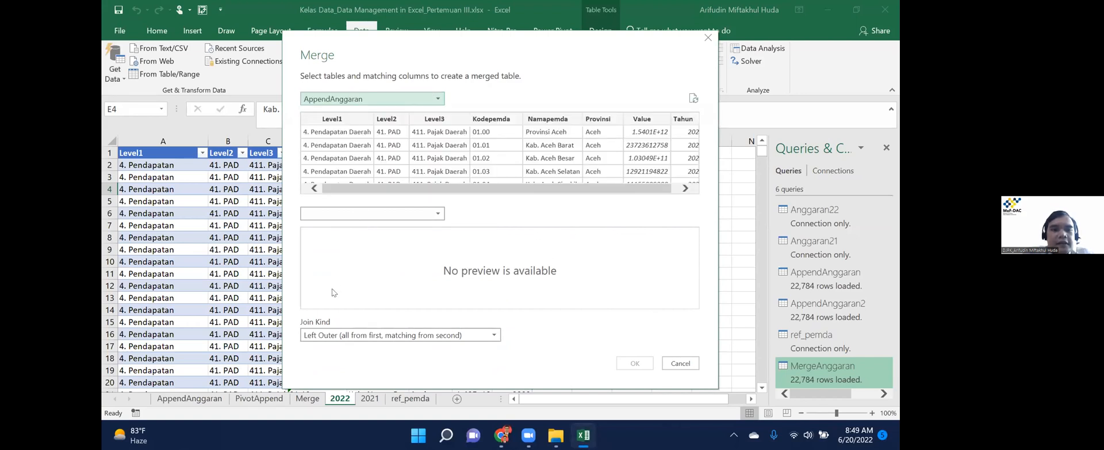
left_click(364, 214)
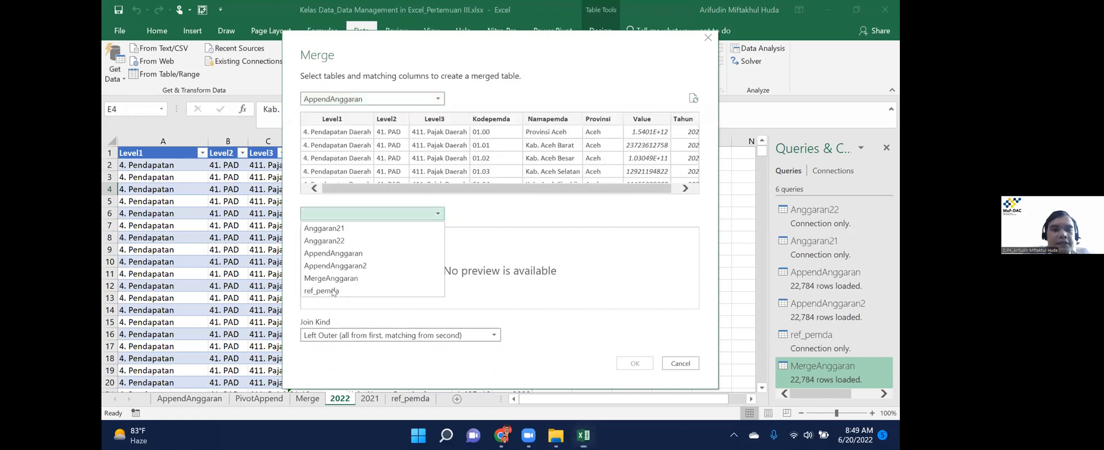
left_click(495, 123)
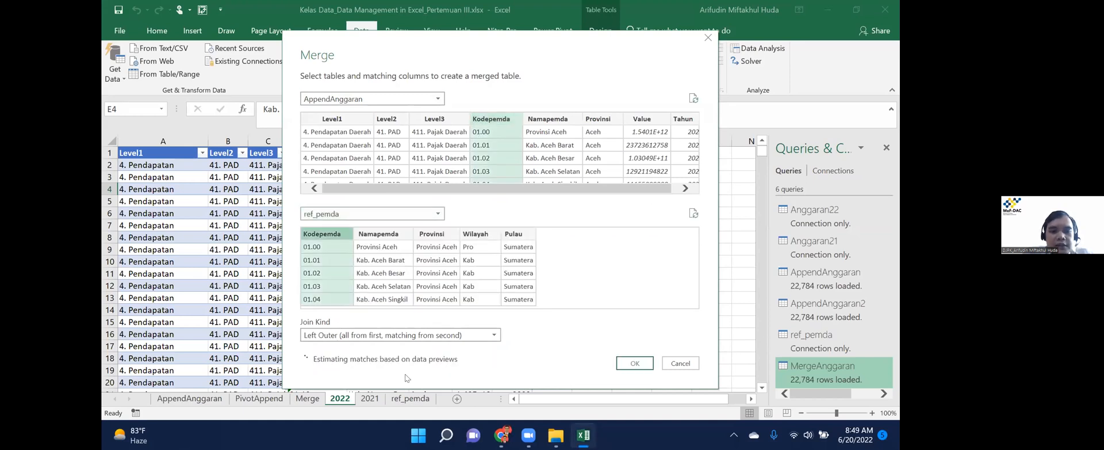
left_click(629, 364)
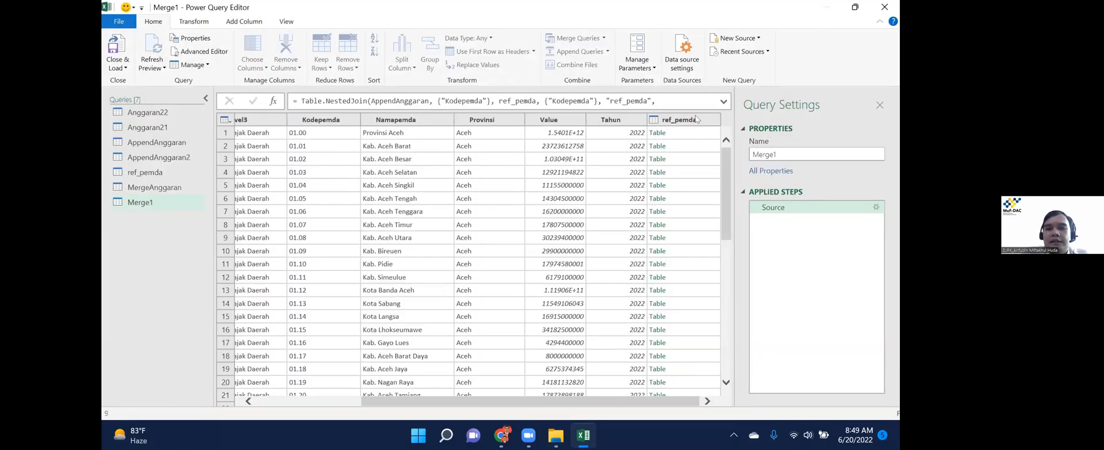
Expand ref_pemda into only its Wilayah and Pulau columns.
left_click(712, 119)
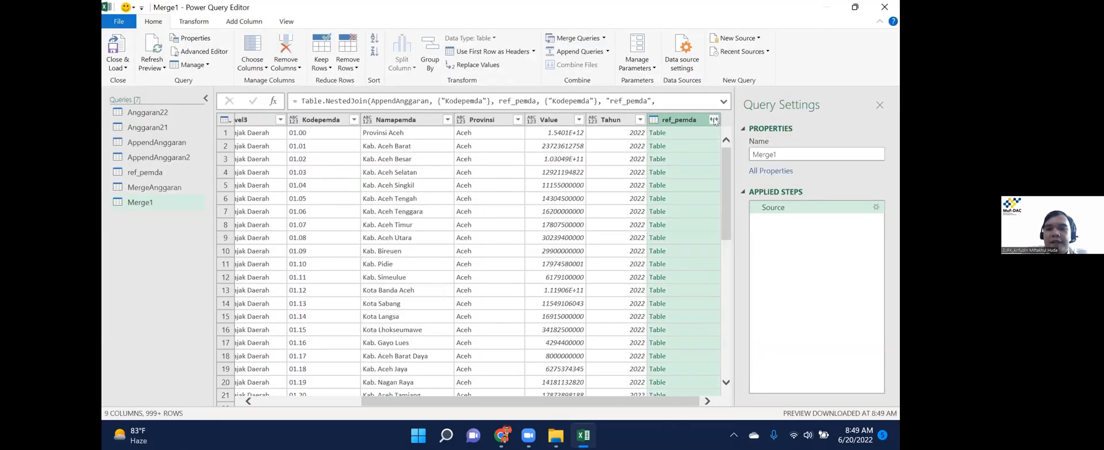
left_click(543, 183)
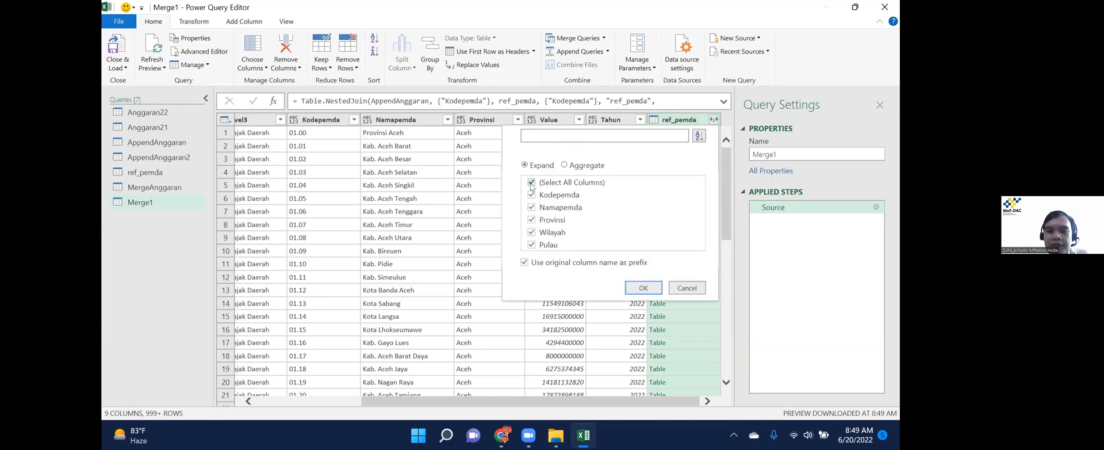
left_click(531, 232)
left_click(531, 245)
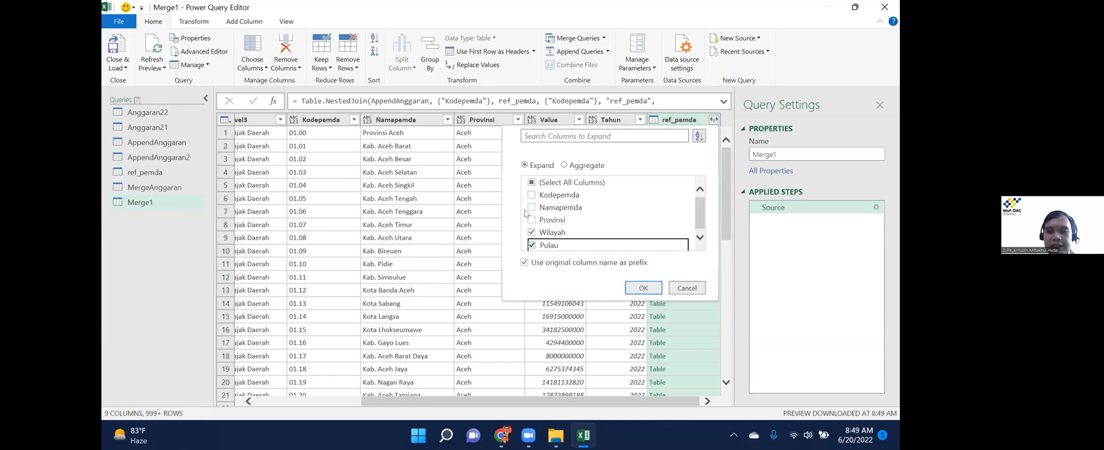
left_click(649, 286)
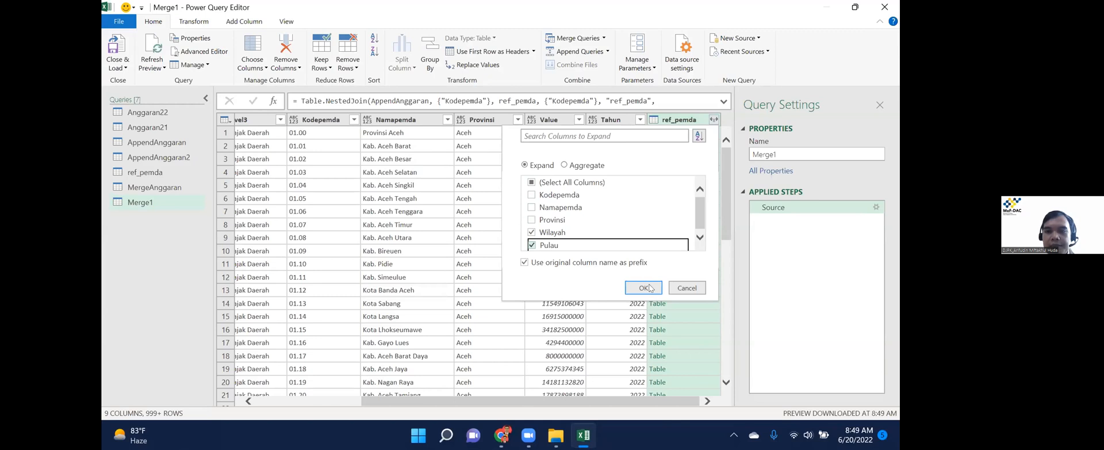
left_click(644, 287)
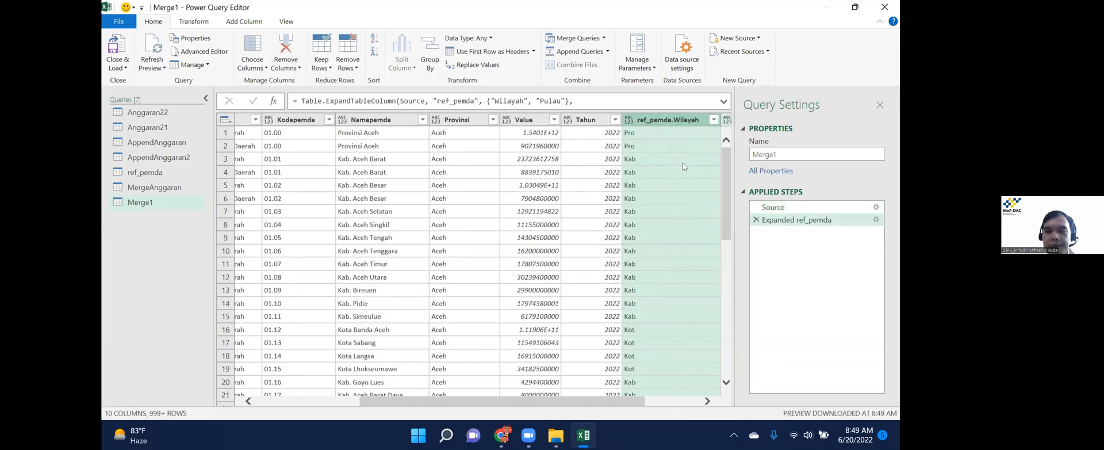
Rename the columns to Wilayah and Pulau, then load Merge1 as a PivotTable on a new worksheet.
double_click(677, 124)
type("Wilayah")
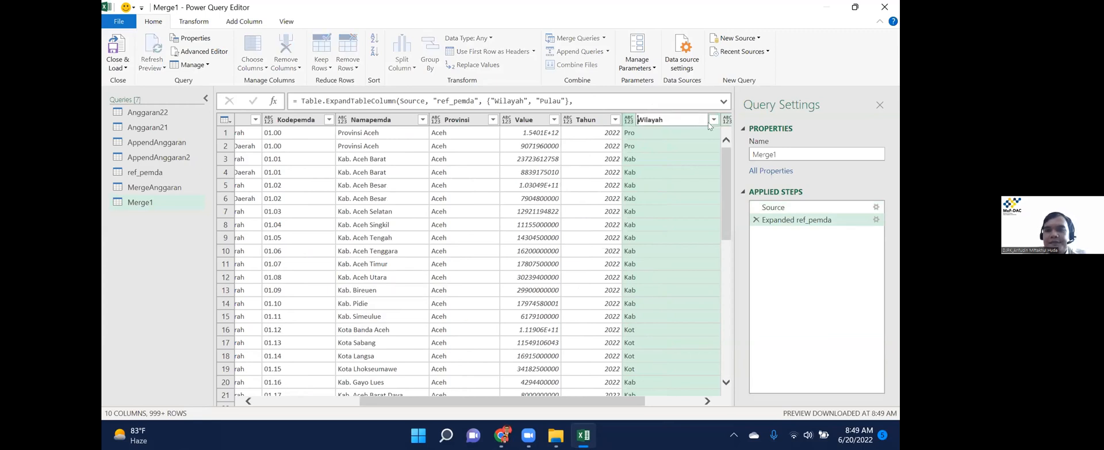
key("Return")
left_click(708, 122)
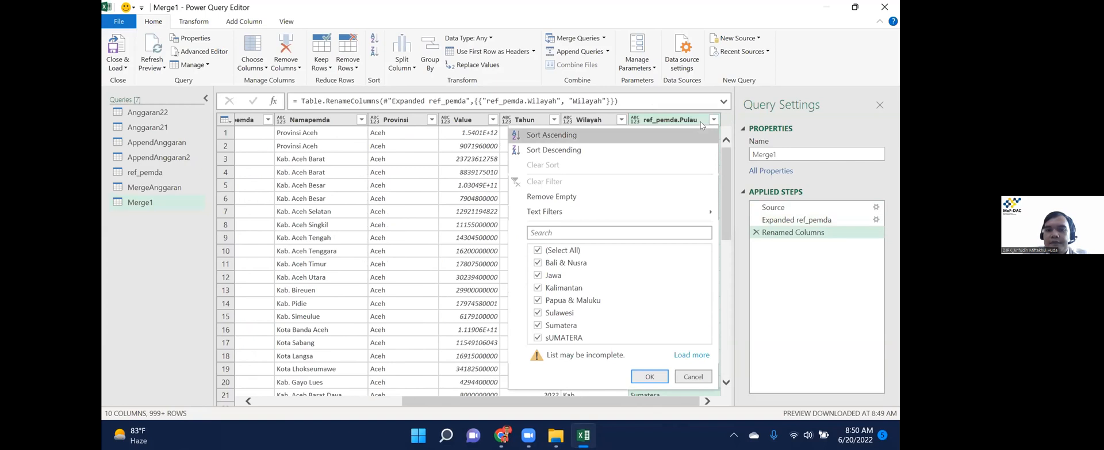
left_click(680, 123)
double_click(679, 123)
double_click(679, 123)
left_click_drag(679, 123, 644, 122)
key("BackSpace")
key("Return")
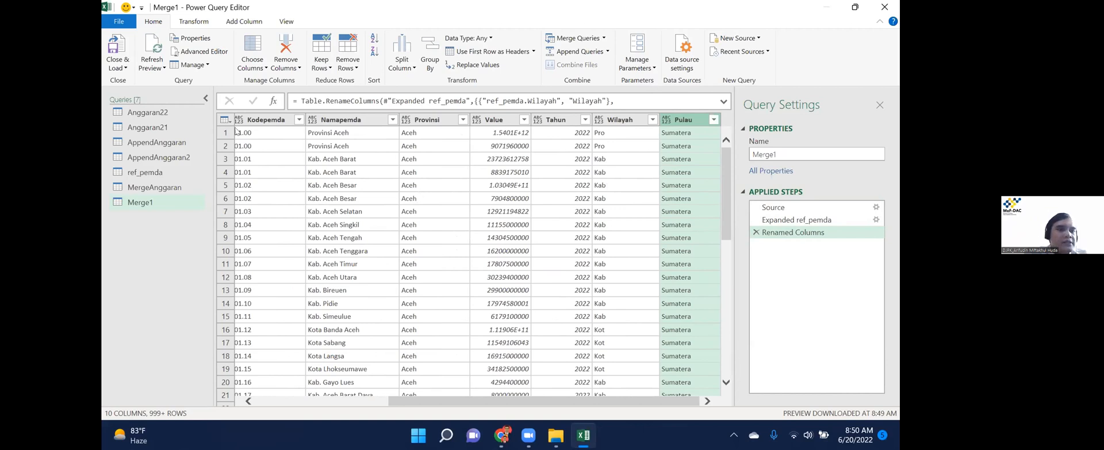
left_click(122, 66)
left_click(162, 92)
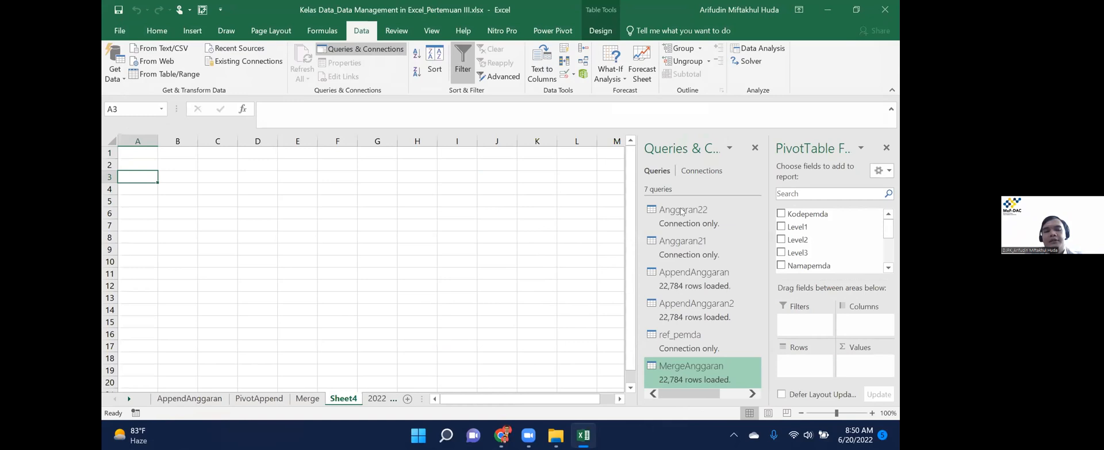
Rename the new Sheet4 to 'PivotMerge'.
double_click(337, 398)
type("PivotMerge")
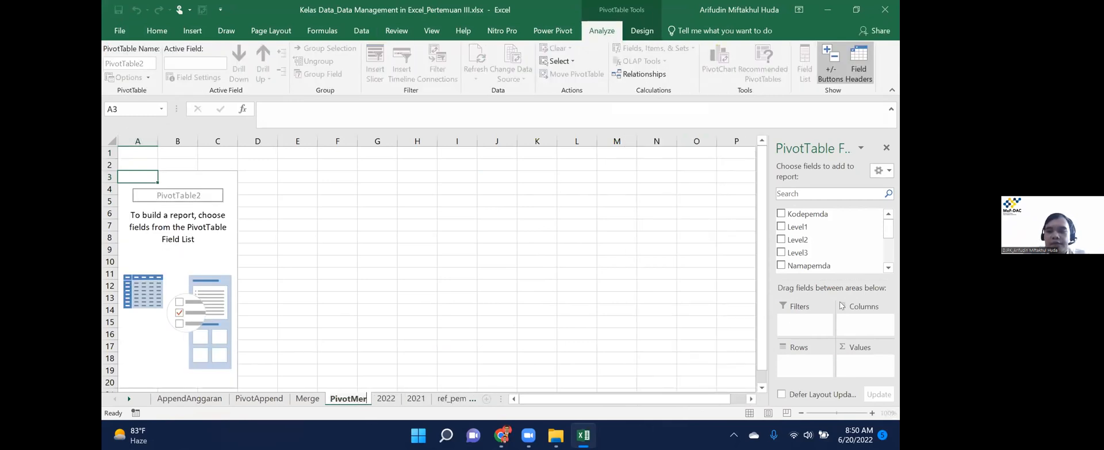
key("Return")
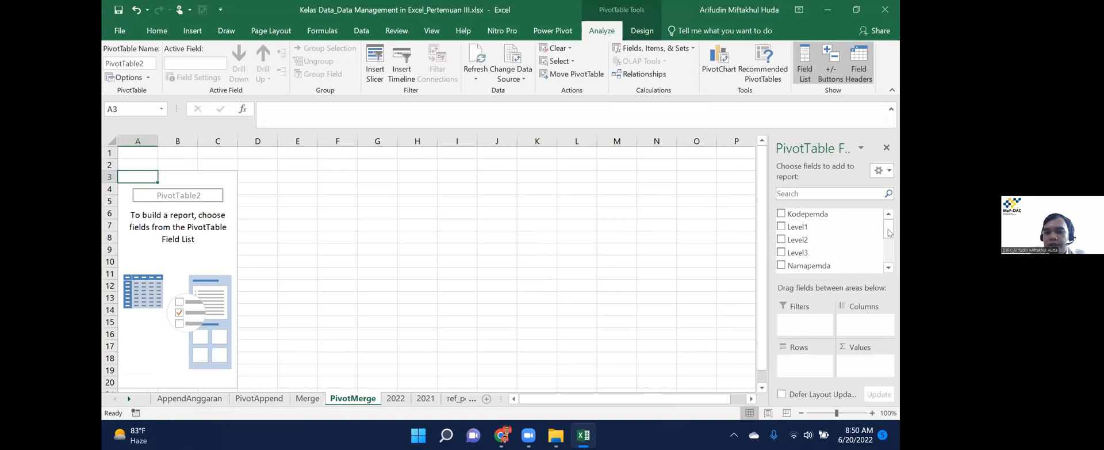
Lay out the pivot with Provinsi in Rows, Level1 in Columns and Sum of Value.
scroll(890, 257, "down", 3)
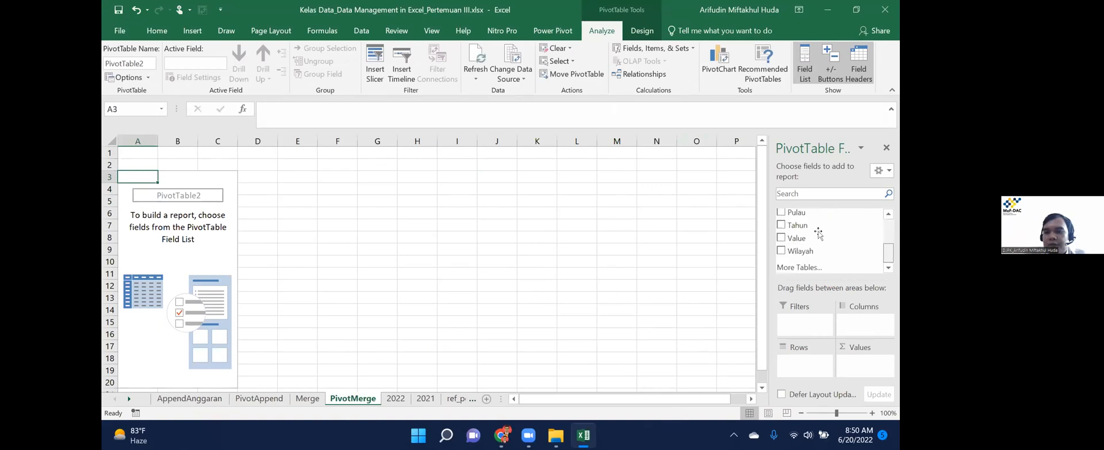
left_click_drag(801, 230, 798, 364)
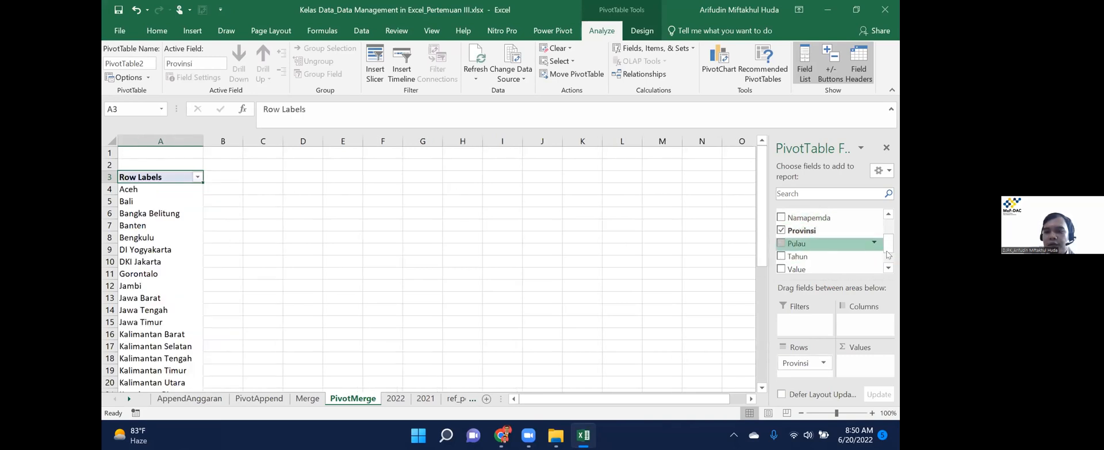
scroll(888, 255, "up", 3)
left_click_drag(797, 227, 873, 332)
scroll(831, 253, "down", 4)
left_click_drag(813, 238, 861, 369)
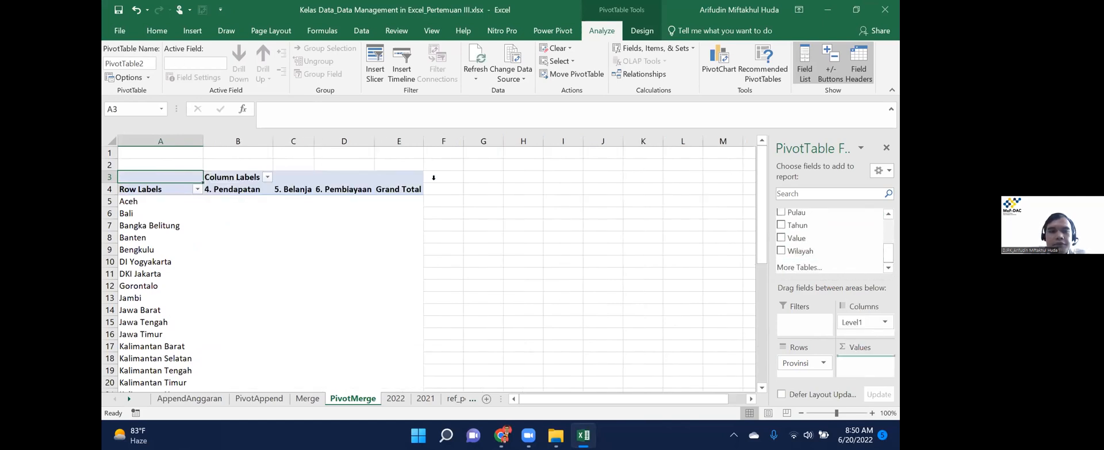
Remove the Grand Total column and filter the pivot to Tahun 2022.
right_click(401, 190)
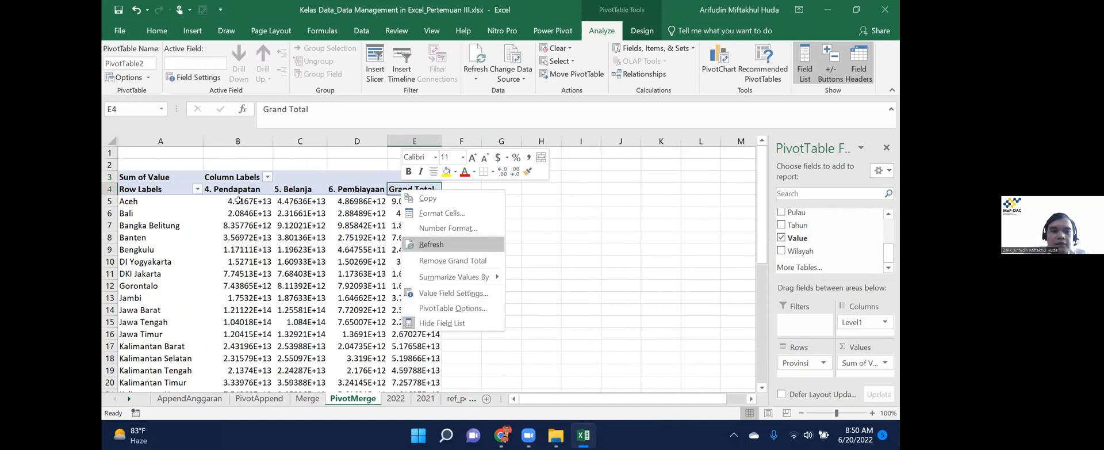
left_click(453, 260)
left_click_drag(810, 227, 806, 322)
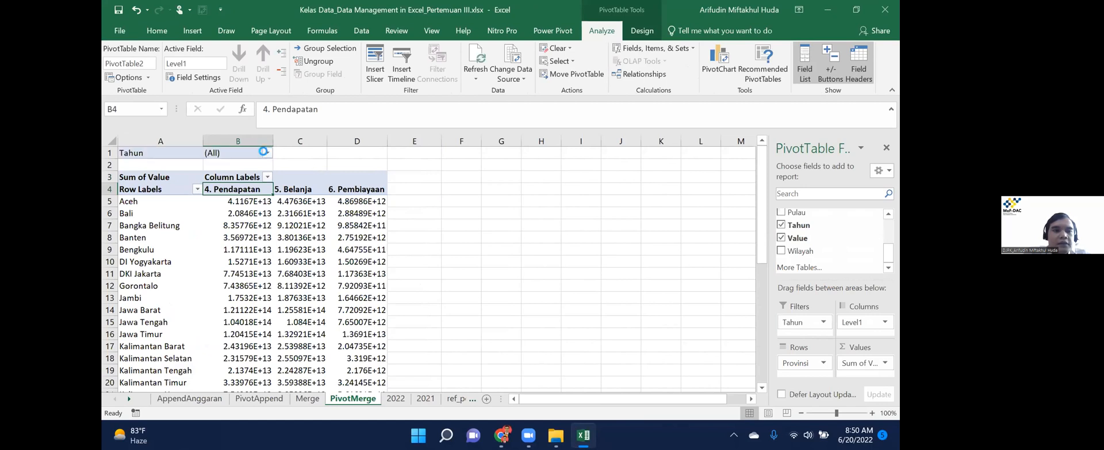
left_click(268, 152)
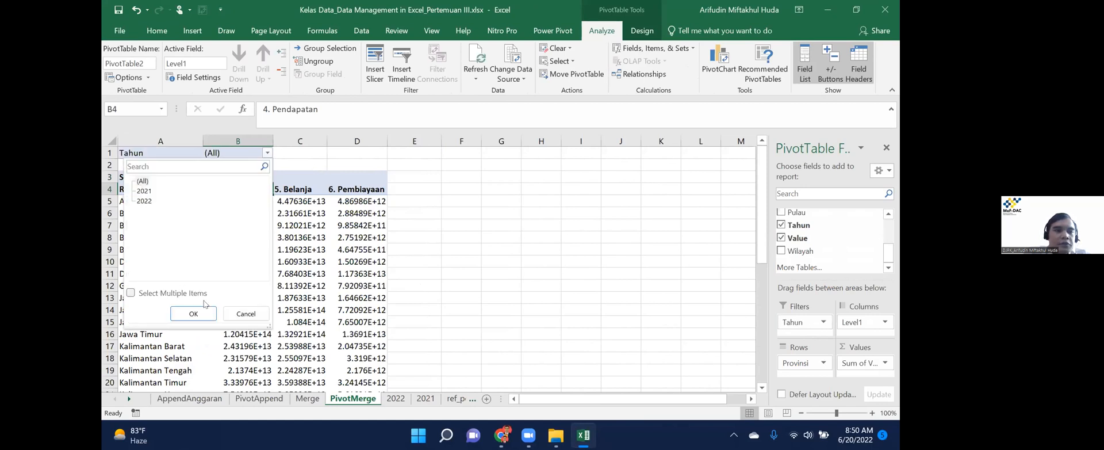
key("Return")
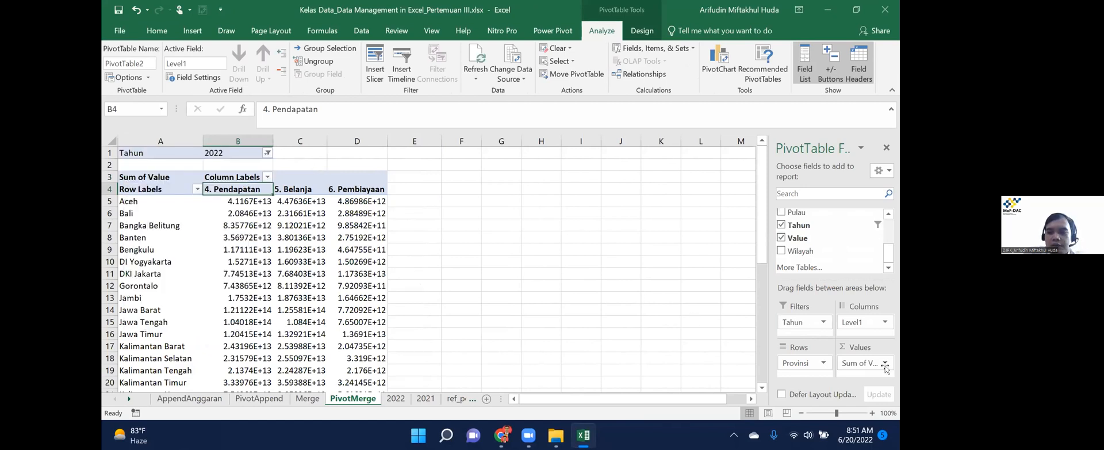
Format the summed Value in millions with custom code #,##0.00,, "M".
left_click(851, 362)
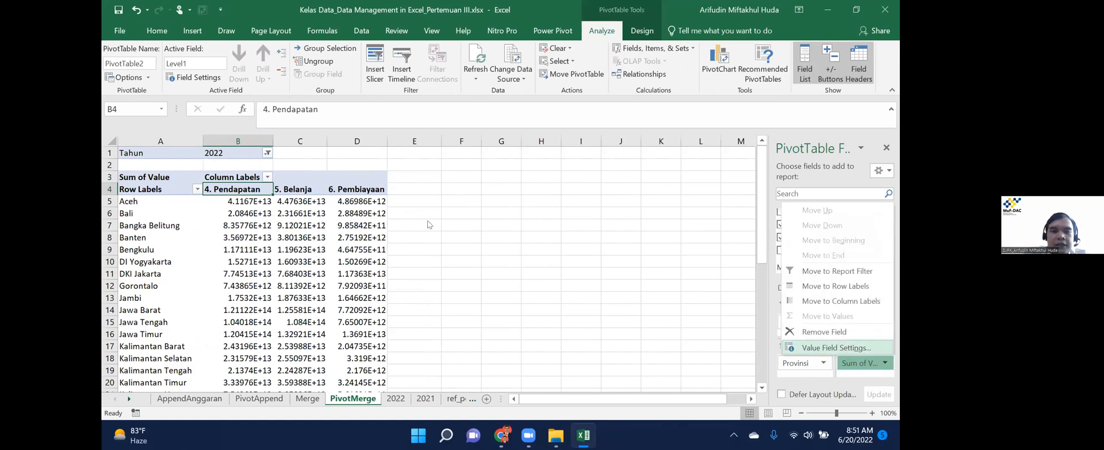
left_click(816, 347)
key("alt+n")
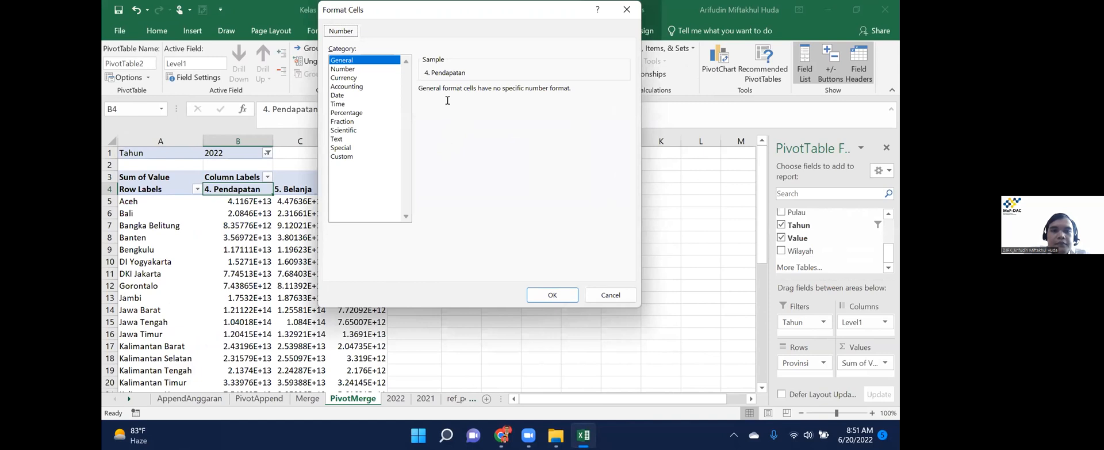
left_click(344, 156)
left_click(443, 149)
left_click(448, 100)
type(",, \"M\"")
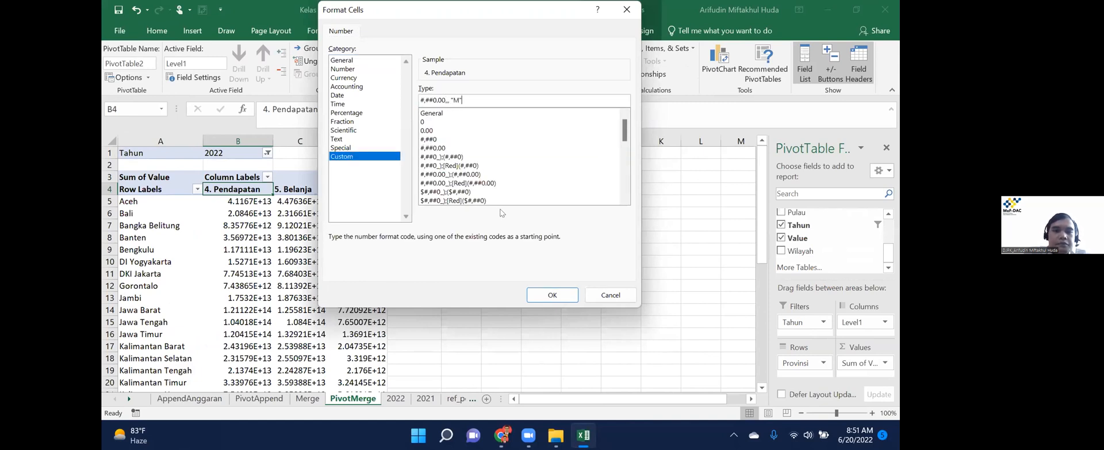
key("Return")
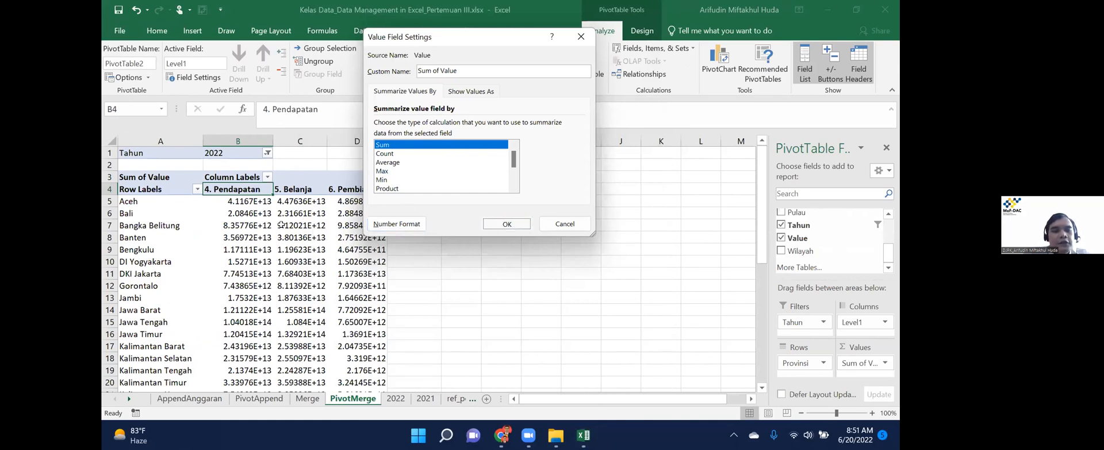
key("Return")
key("ctrl+Page_Up")
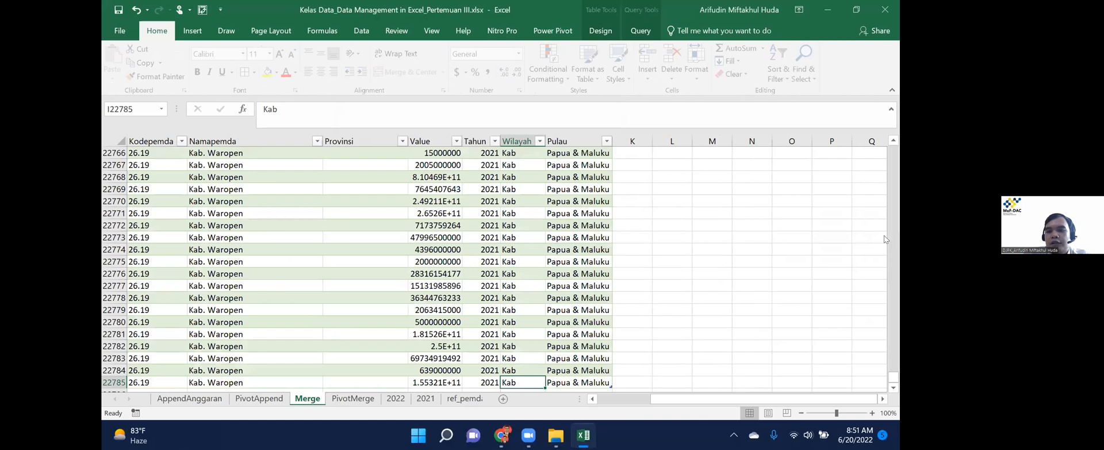
After checking PivotAppend, replace Provinsi with Pulau in the PivotMerge pivot rows.
key("ctrl+Page_Up")
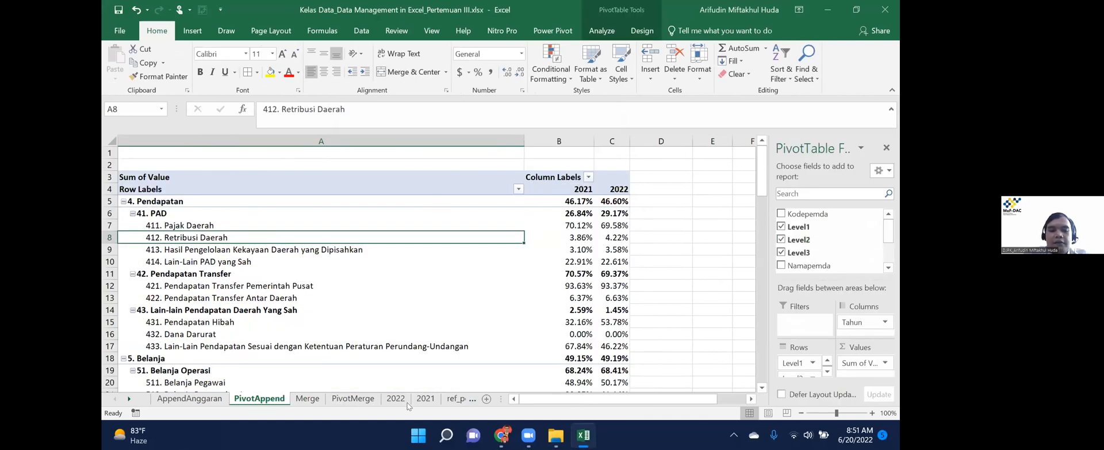
left_click(343, 402)
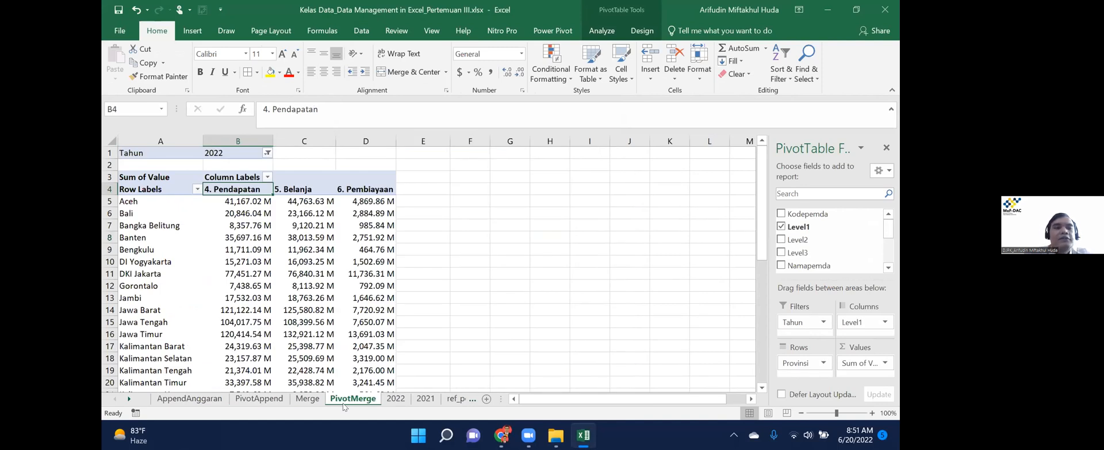
key("Down")
key("Left")
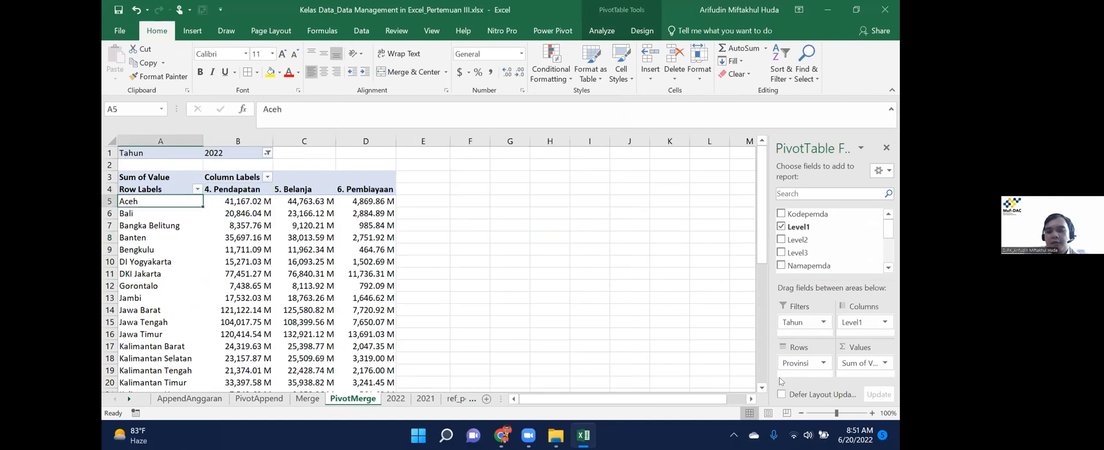
left_click_drag(795, 366, 702, 277)
scroll(838, 235, "down", 3)
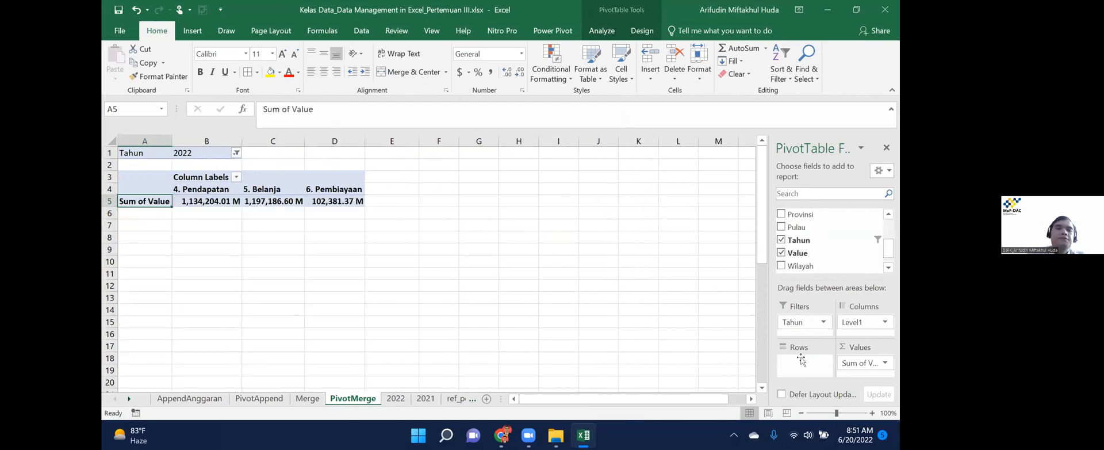
left_click_drag(802, 360, 802, 359)
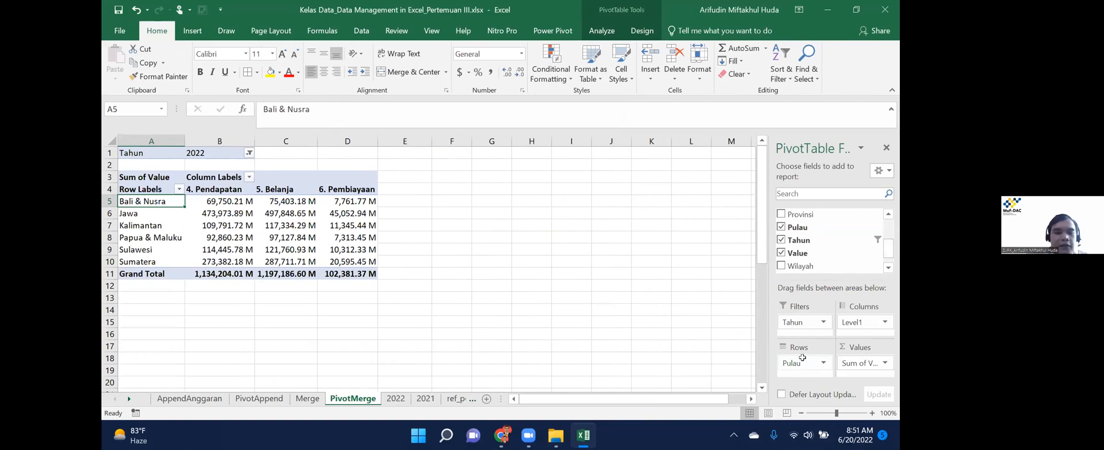
Try adding a Pulau header in AppendAnggaran cell I1, then cancel and undo it.
key("ctrl+Page_Down")
key("ctrl+Page_Up")
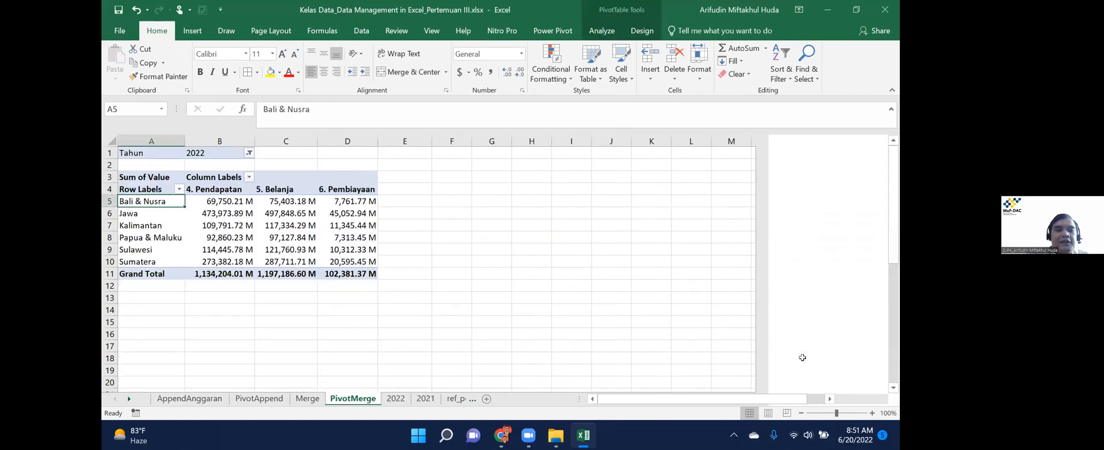
key("ctrl+Page_Up")
key("ctrl+Page_Up")
key("ctrl+Page_Up")
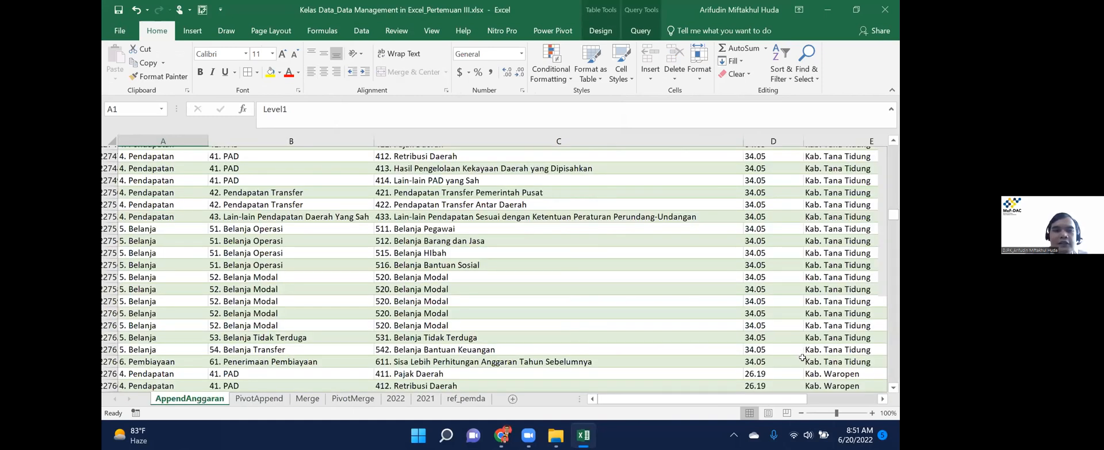
key("ctrl+Right")
key("Right")
type("Pul")
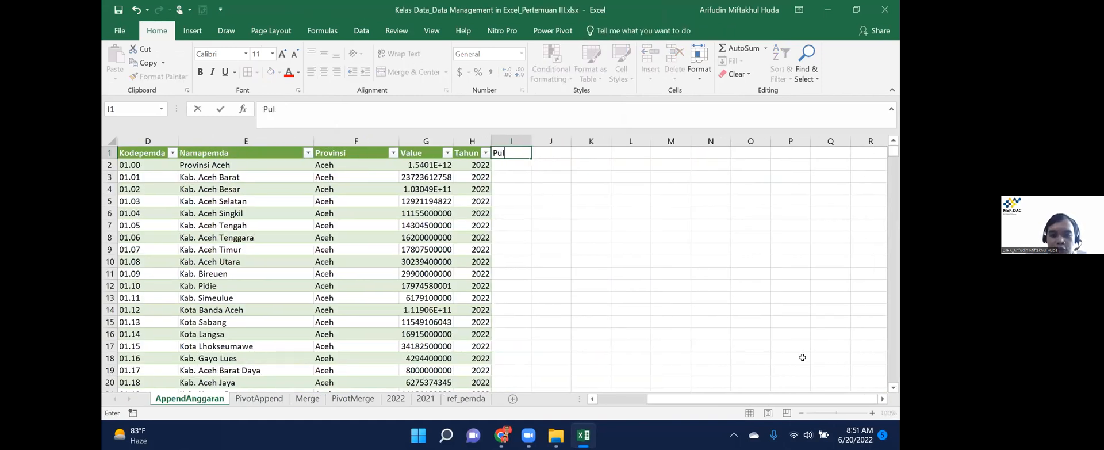
type("au")
key("Return")
type("=VLOOKUP(")
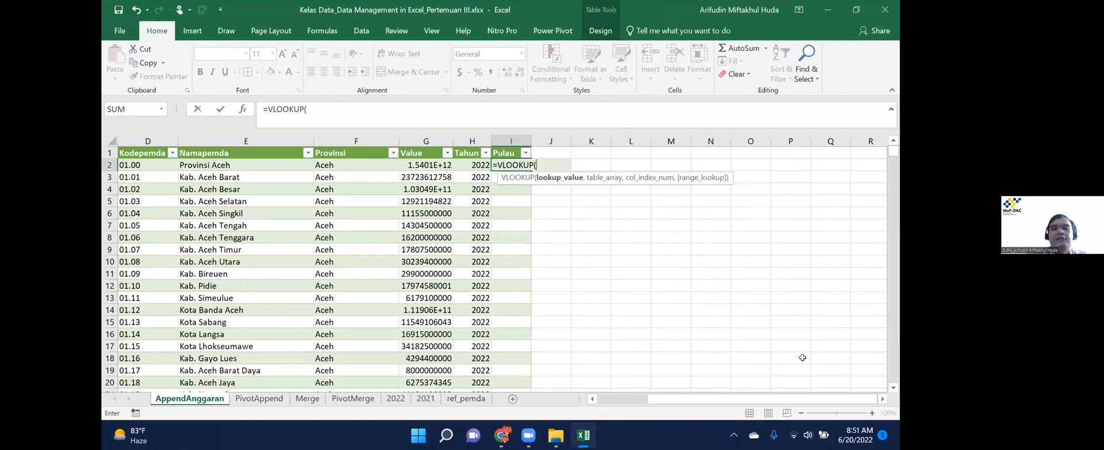
key("Escape")
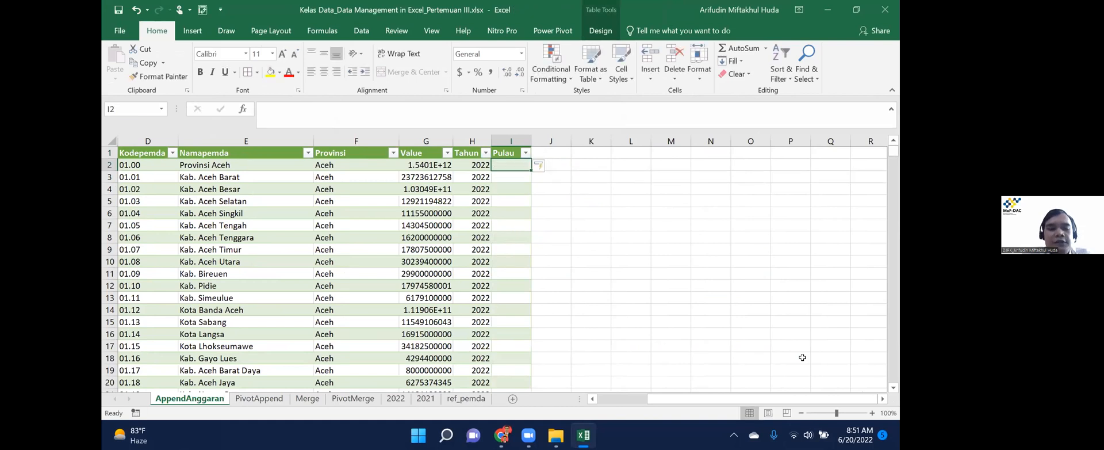
key("ctrl+z")
Return to the PivotMerge sheet and switch over to the Zoom meeting.
key("ctrl+Page_Down")
key("ctrl+Page_Down")
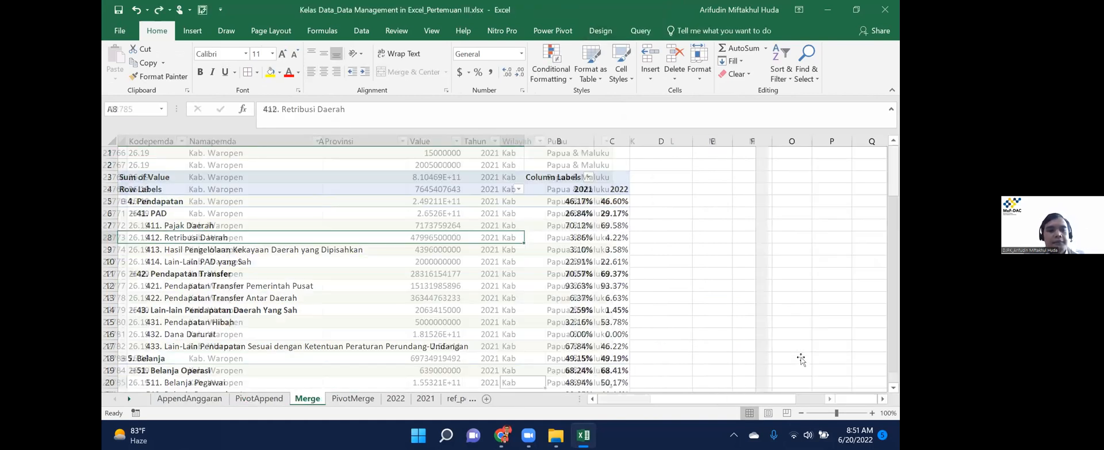
key("ctrl+Page_Down")
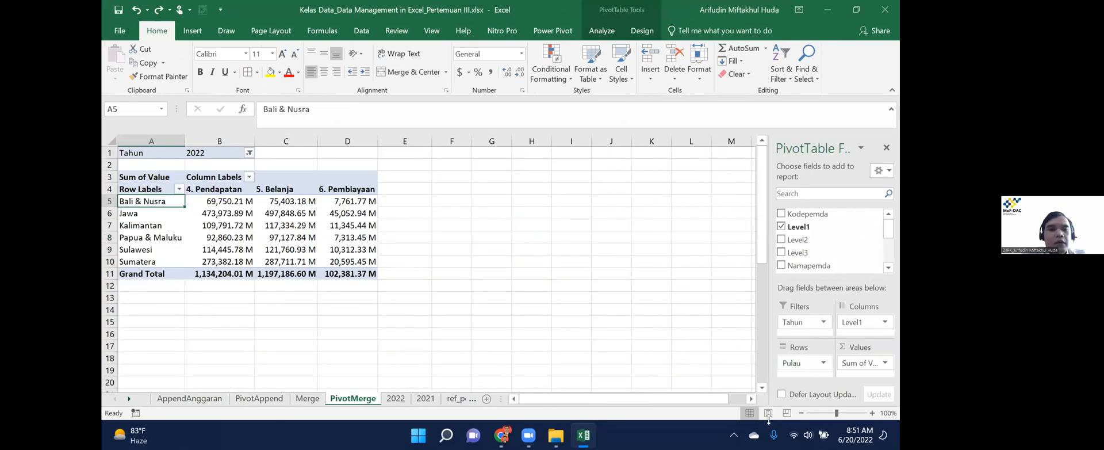
left_click(505, 353)
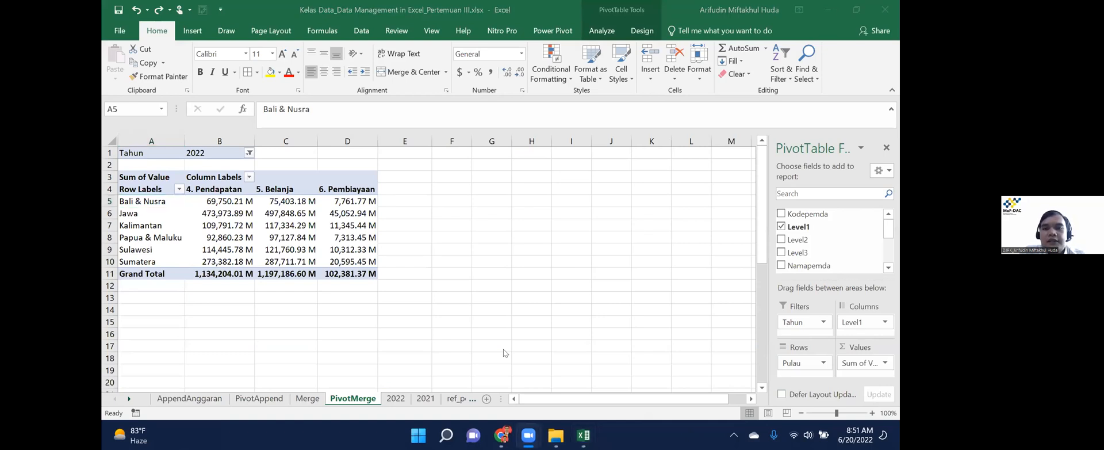
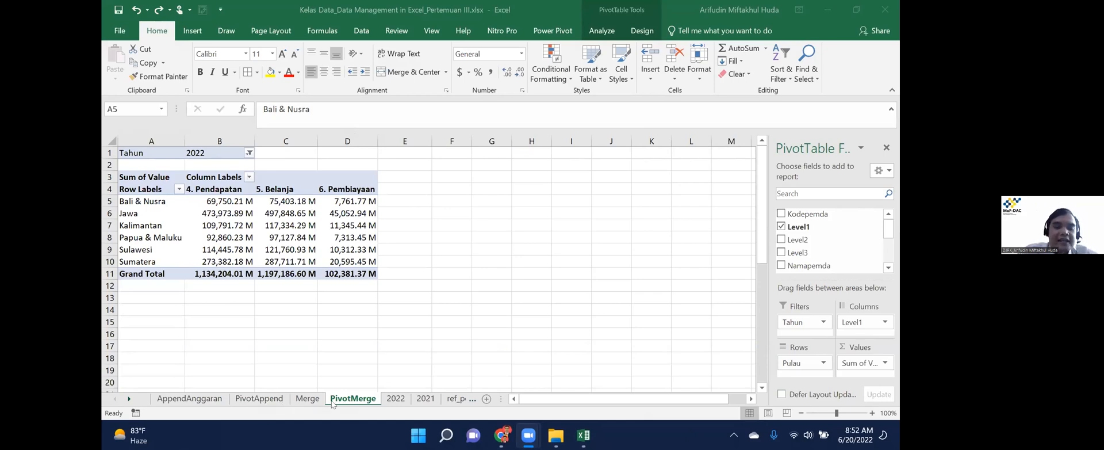
On the 2022 sheet, select the Namapemda and Provinsi columns, then group the 2021 sheet with it.
left_click(393, 401)
left_click(393, 401)
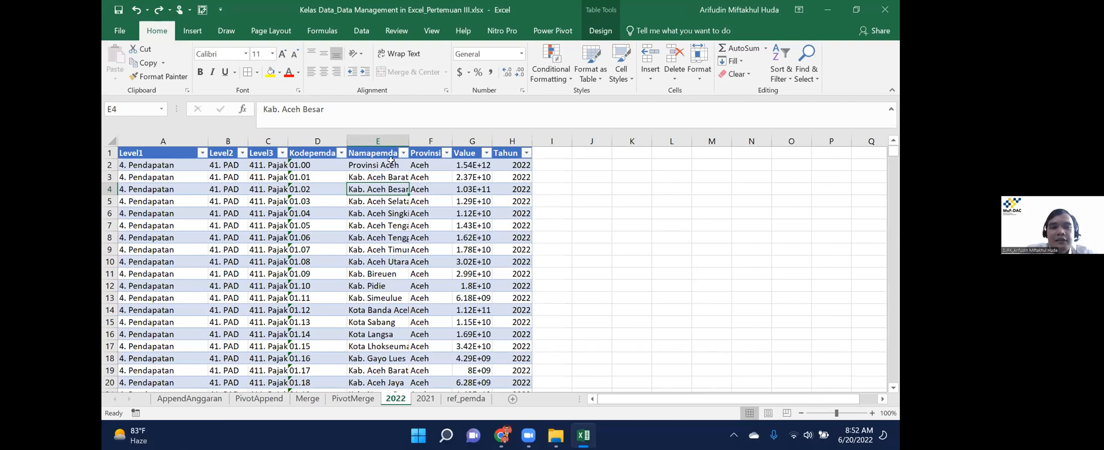
left_click_drag(380, 139, 424, 131)
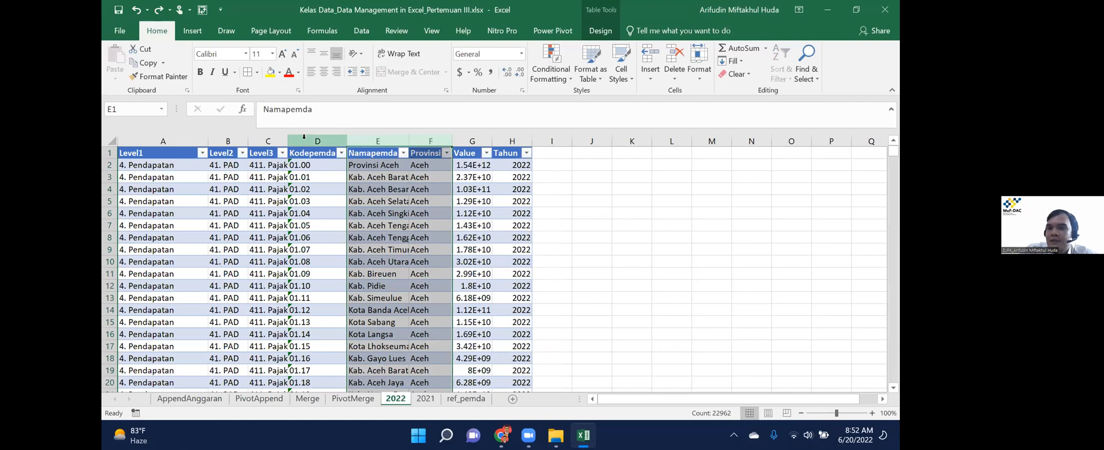
right_click(368, 147)
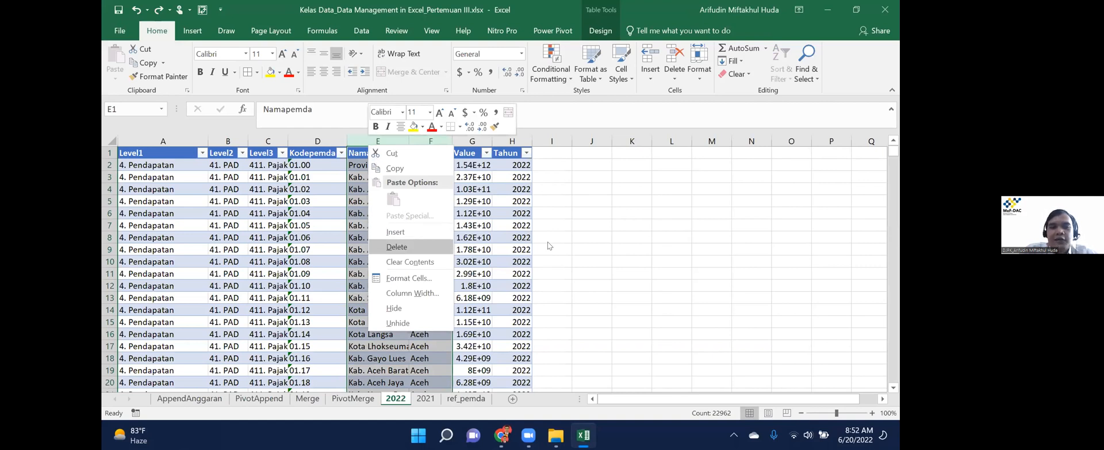
key("Escape")
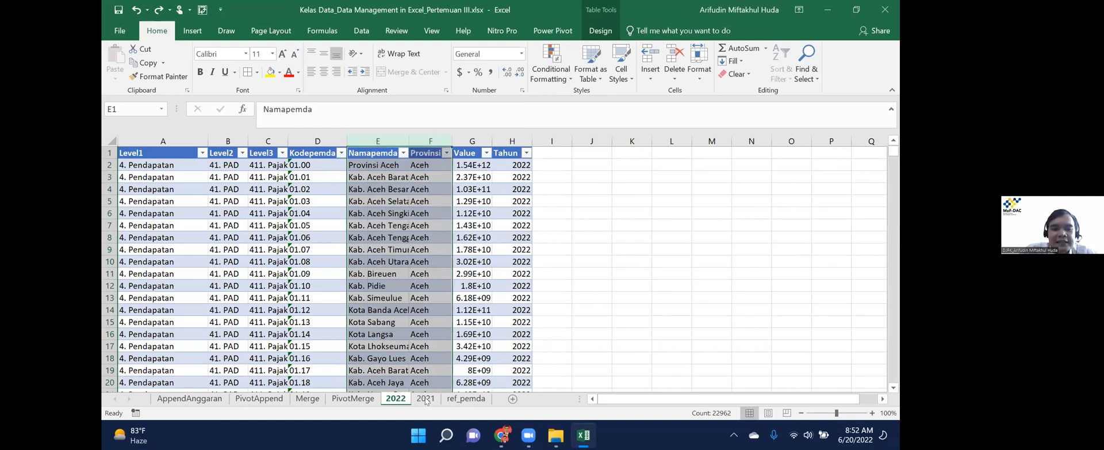
left_click(426, 399, "ctrl")
Try copying the grouped 2021 and 2022 sheets together, and dismiss the resulting table error.
right_click(426, 400)
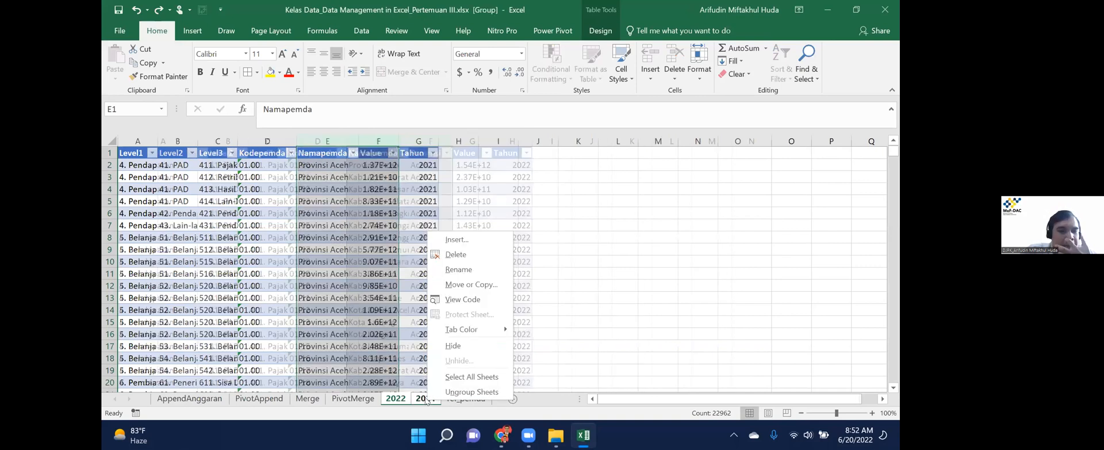
left_click(463, 284)
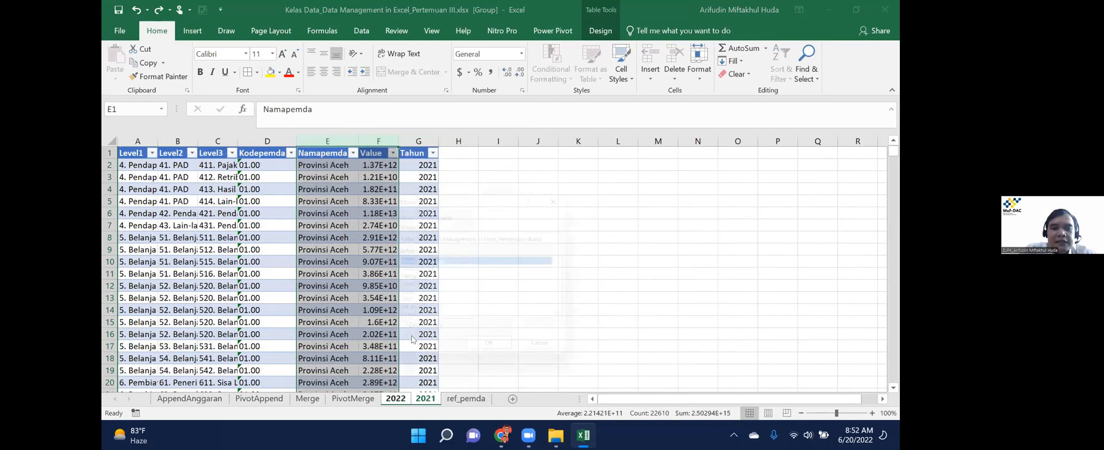
left_click(421, 335)
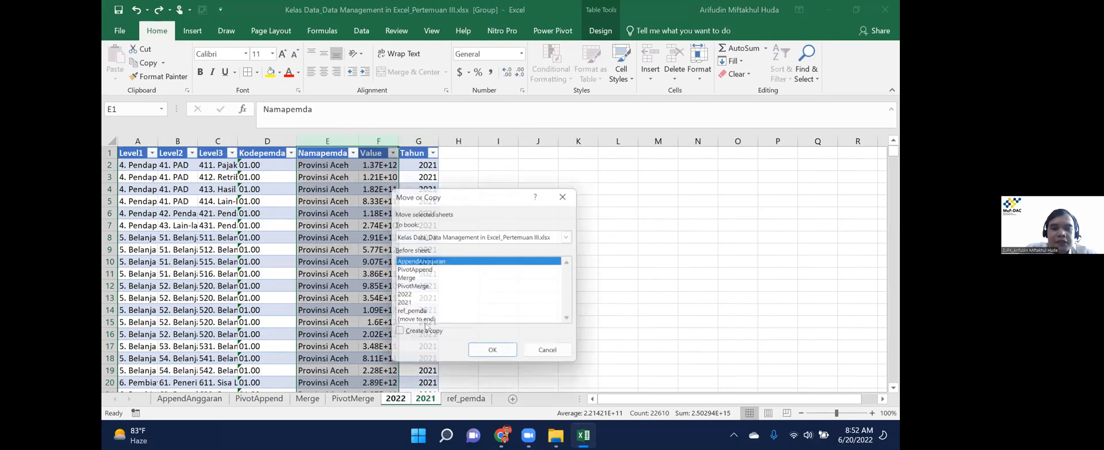
left_click(498, 355)
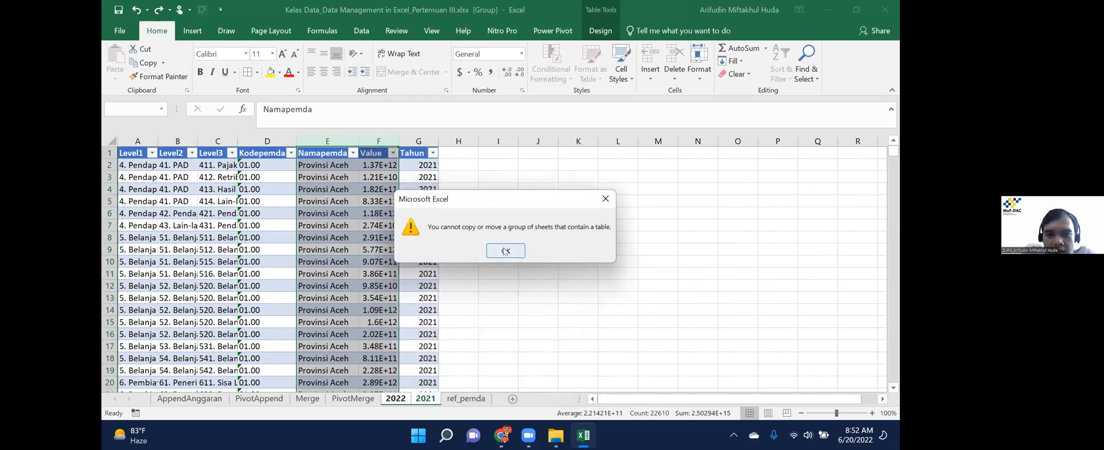
key("Return")
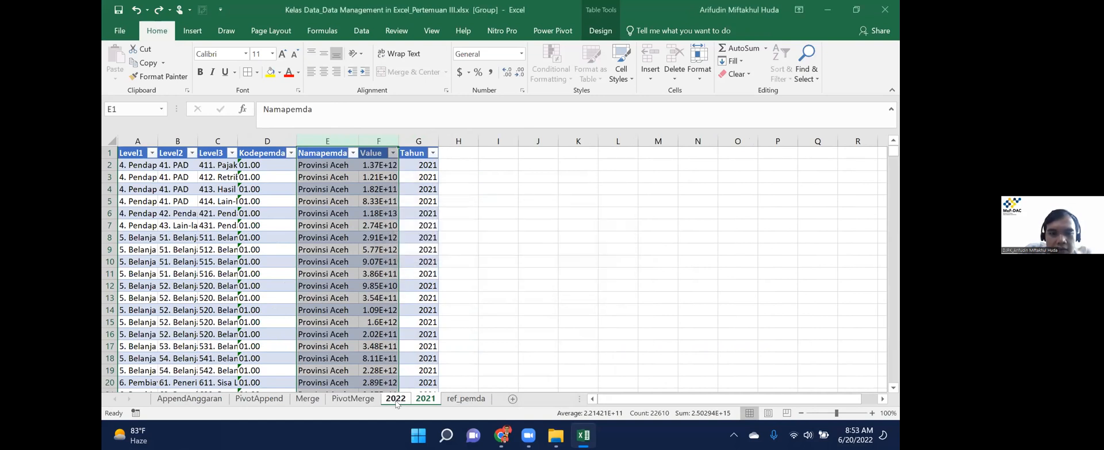
left_click(459, 322)
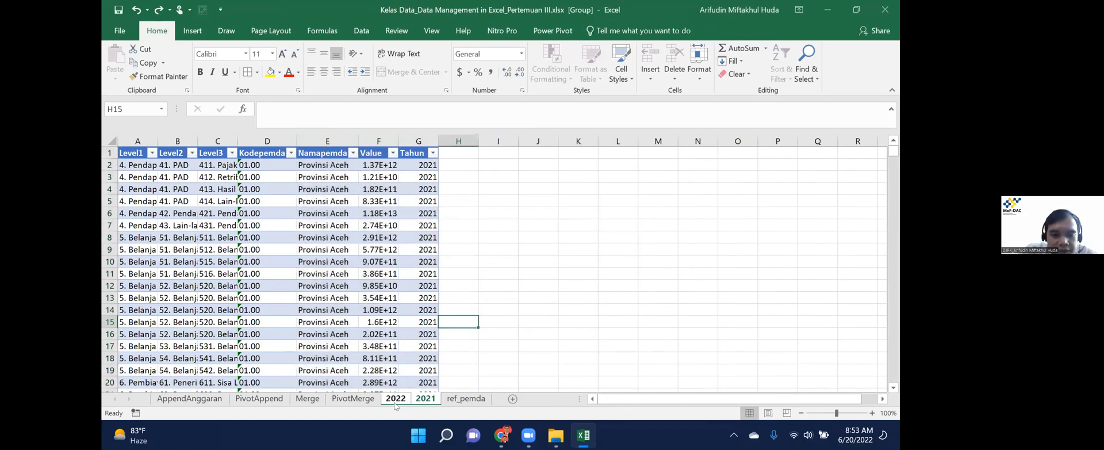
Ungroup the sheets and copy the 2022 sheet to the end as 2022 (2).
left_click(395, 403)
left_click(363, 399)
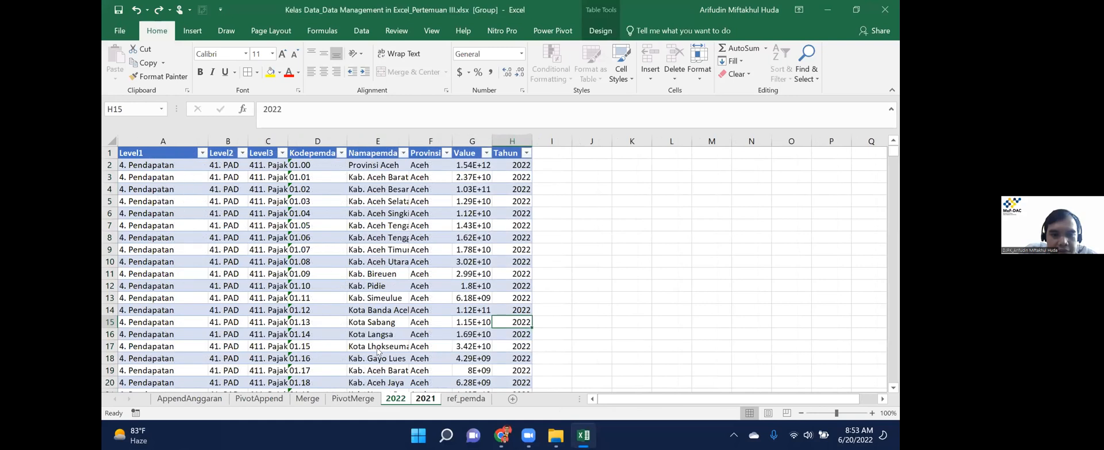
right_click(396, 402)
left_click(440, 304)
left_click(378, 335)
left_click(390, 347)
left_click(455, 368)
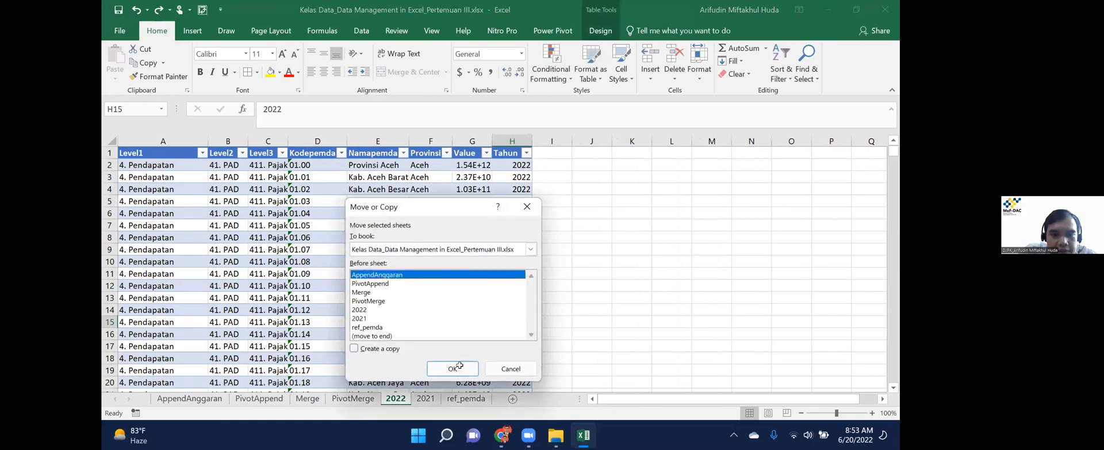
Copy the 2021 sheet to the end of the workbook as 2021 (2).
left_click(425, 399)
right_click(424, 399)
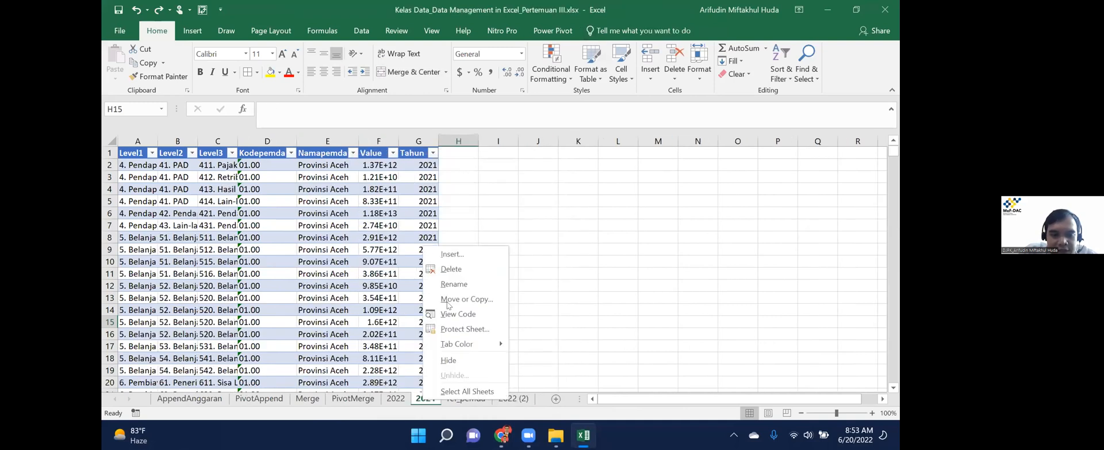
left_click(460, 299)
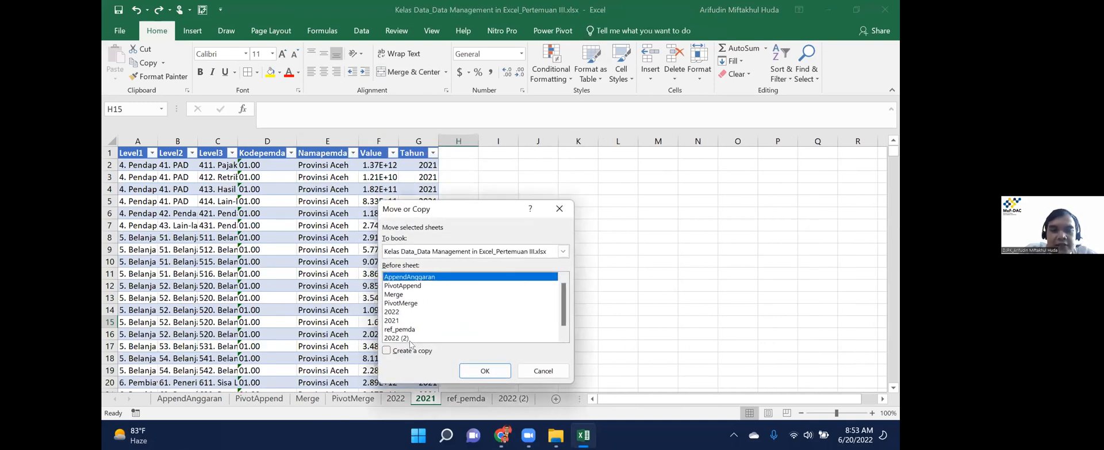
scroll(562, 321, "down", 1)
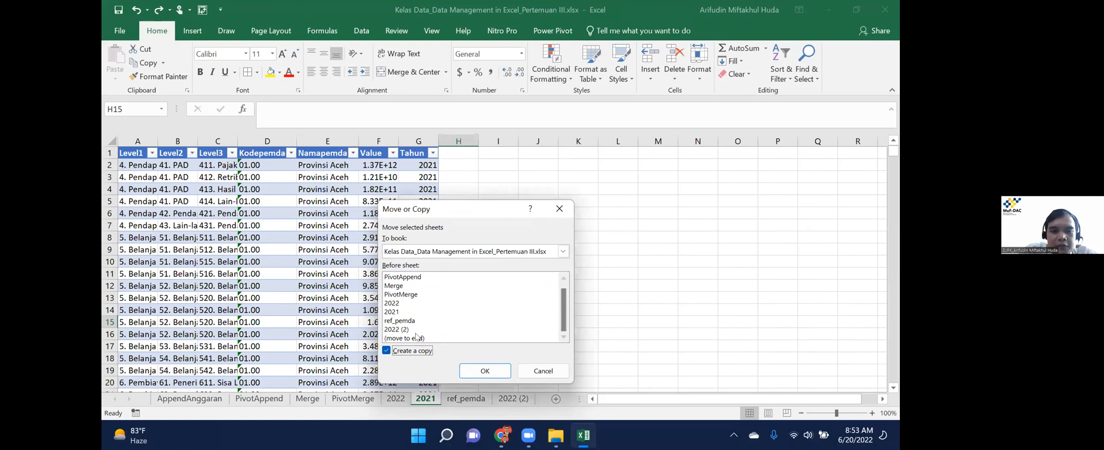
left_click(411, 338)
left_click(387, 351)
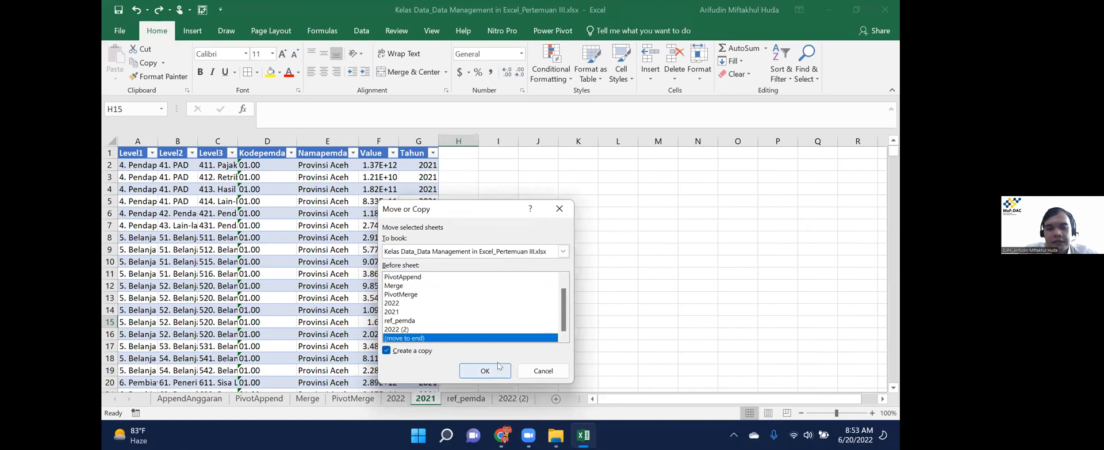
left_click(498, 366)
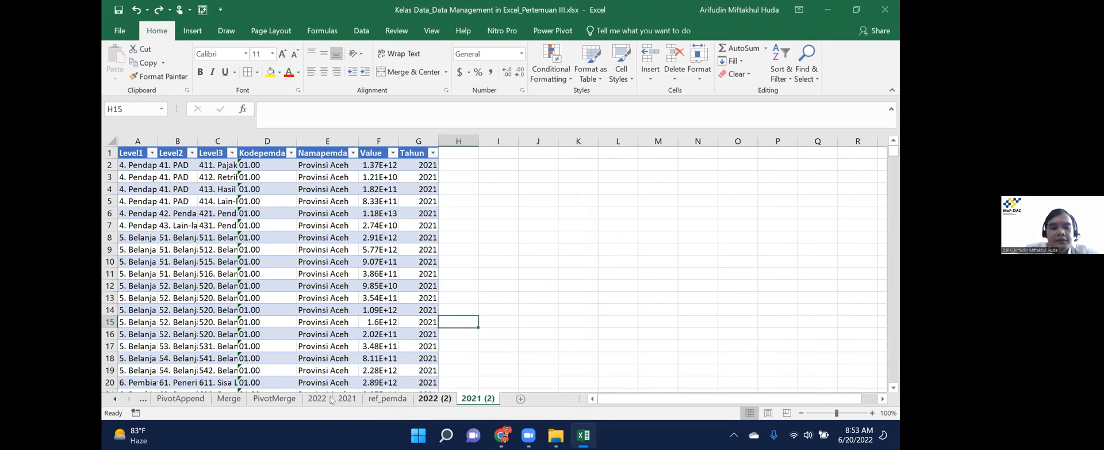
key("ctrl+Page_Up")
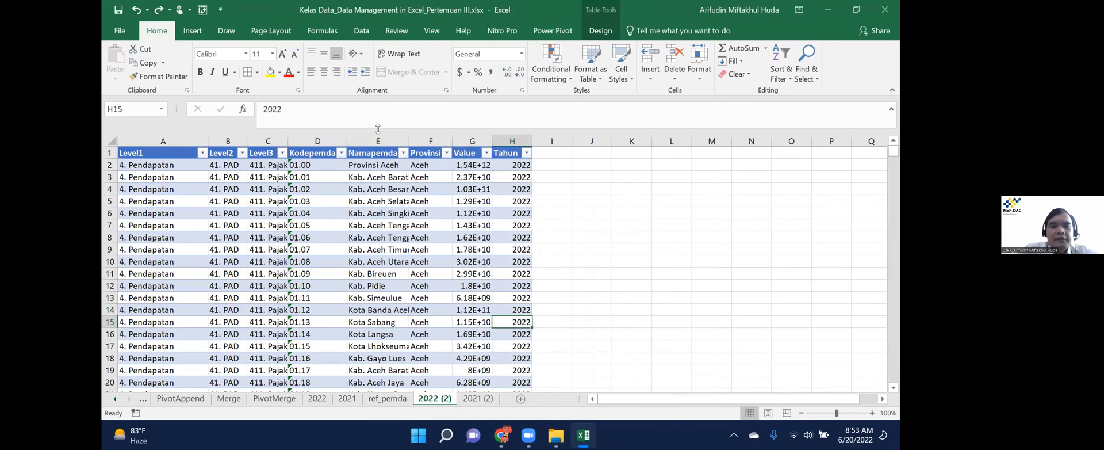
Select the Namapemda and Provinsi columns, then check the full Kodepemda range on ref_pemda.
left_click(372, 138)
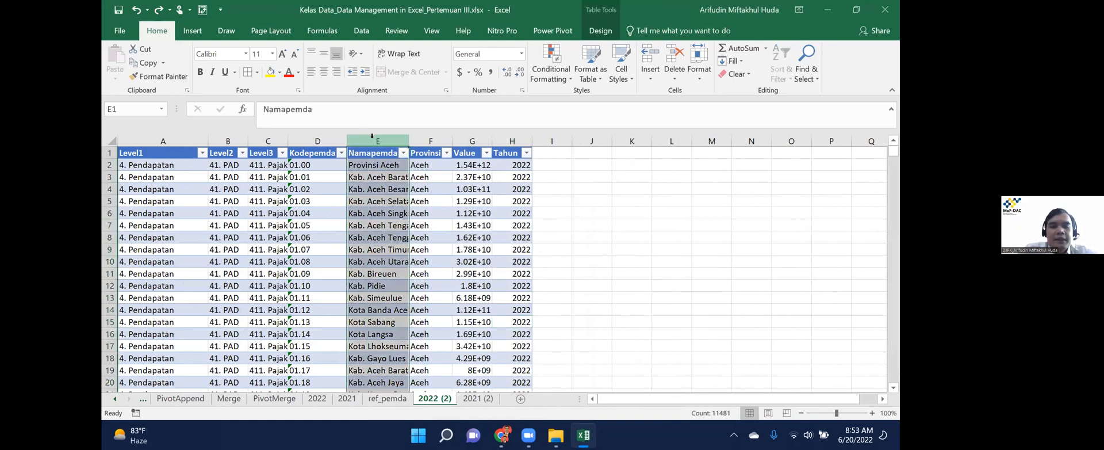
left_click(421, 138, "shift")
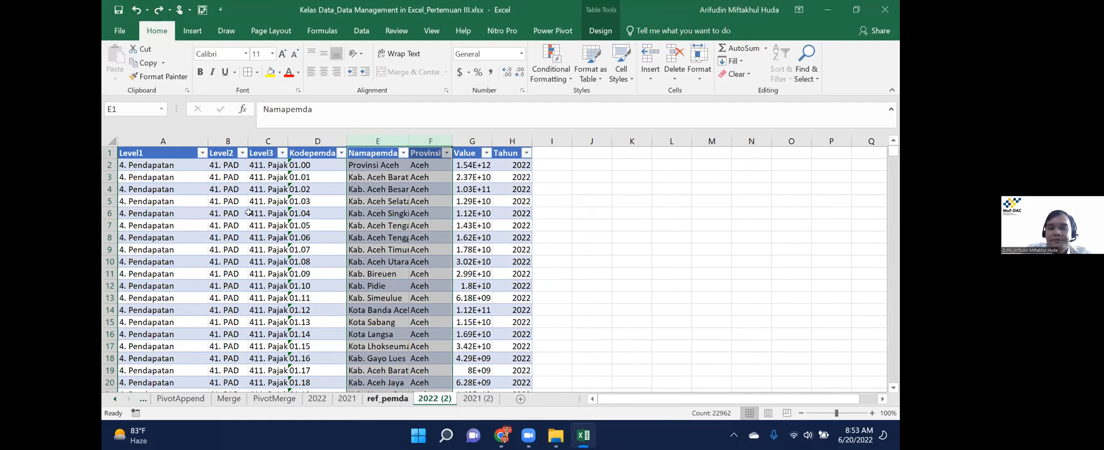
key("ctrl+Page_Up")
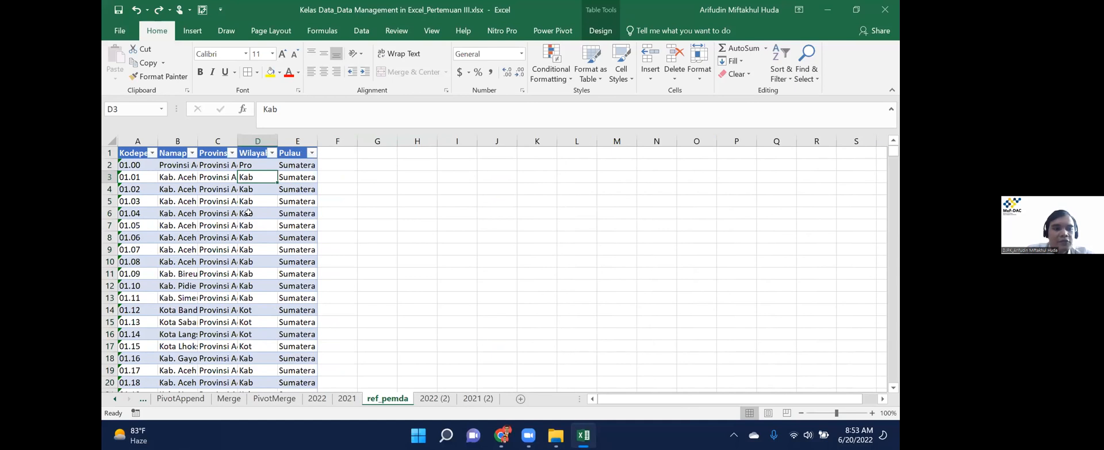
key("ctrl+Down")
key("Left")
key("Left")
key("Left")
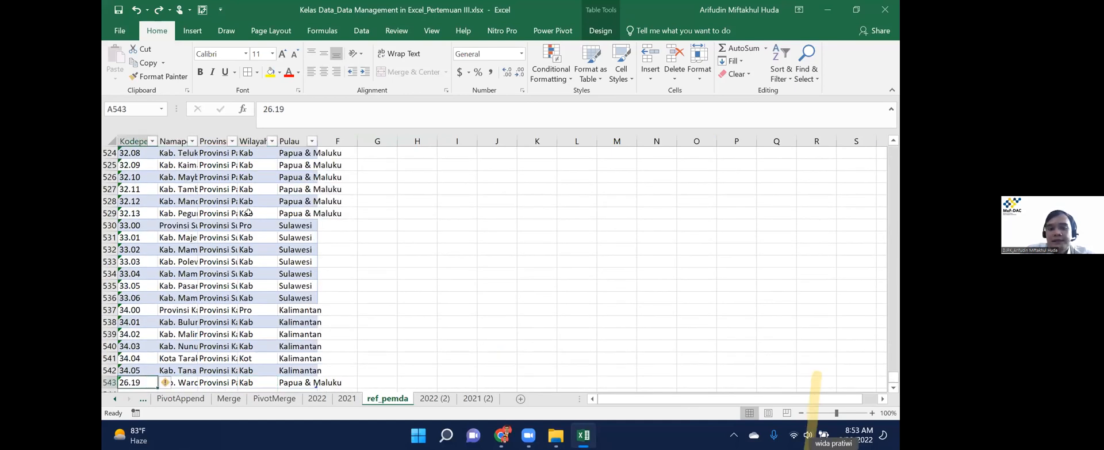
key("ctrl+shift+Up")
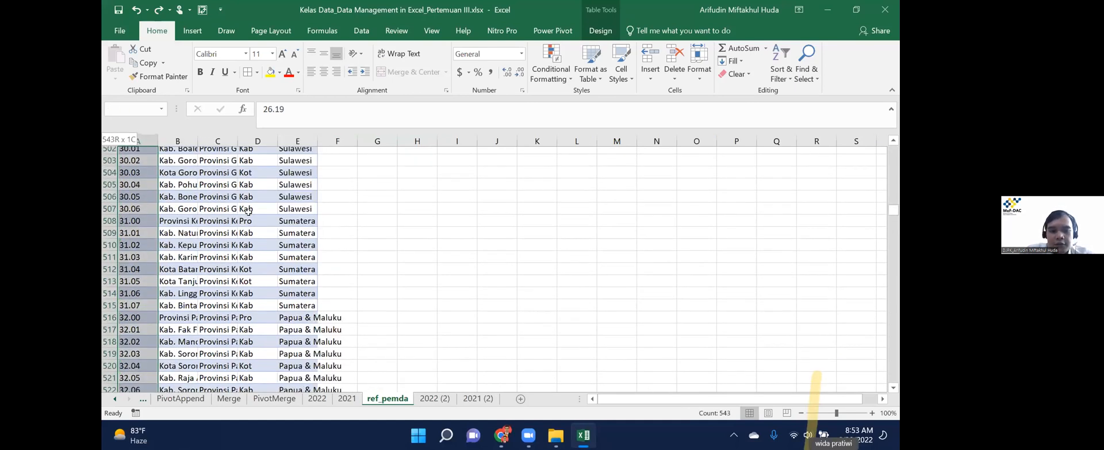
key("shift+Down")
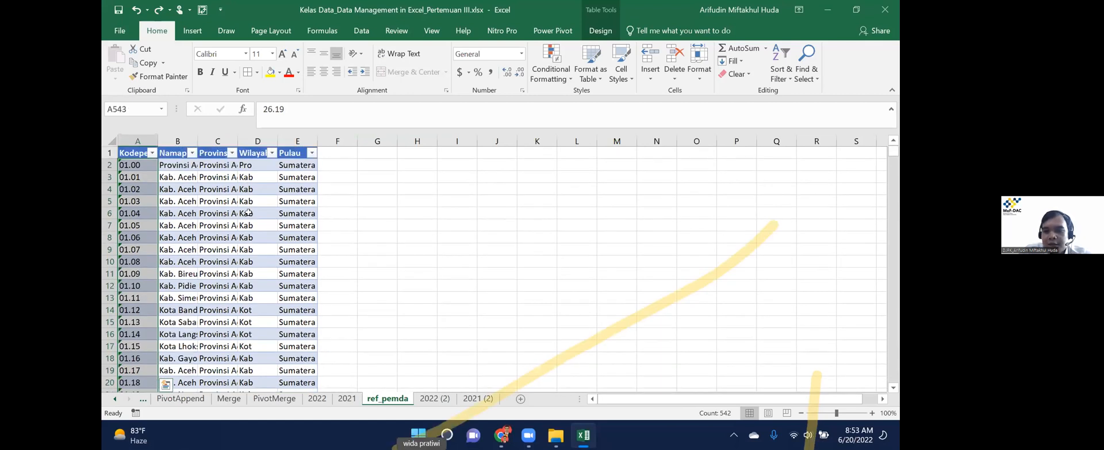
key("ctrl+Page_Down")
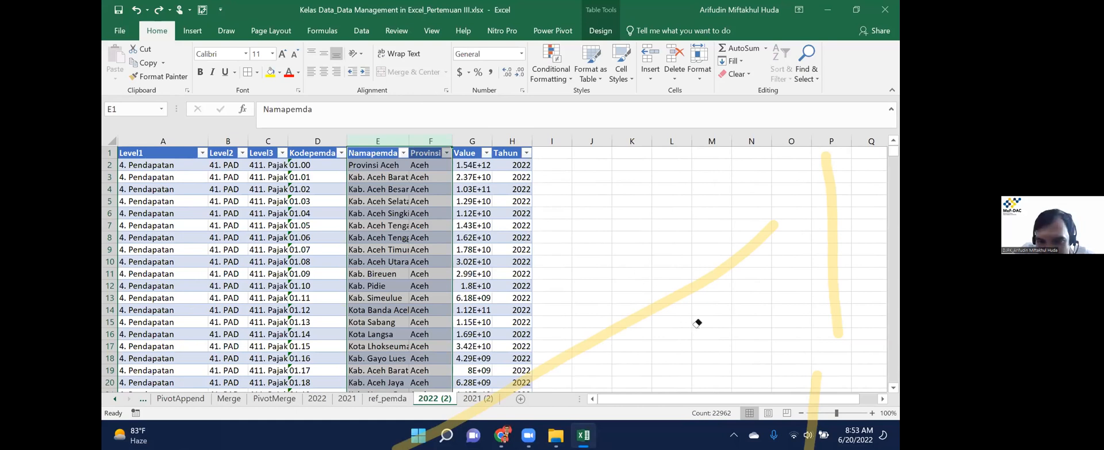
On 2022 (2), select the Namapemda data from the last row at E11481 up to the top.
mouse_move(794, 391)
left_mouse_down()
mouse_move(811, 402)
mouse_move(608, 138)
left_mouse_up()
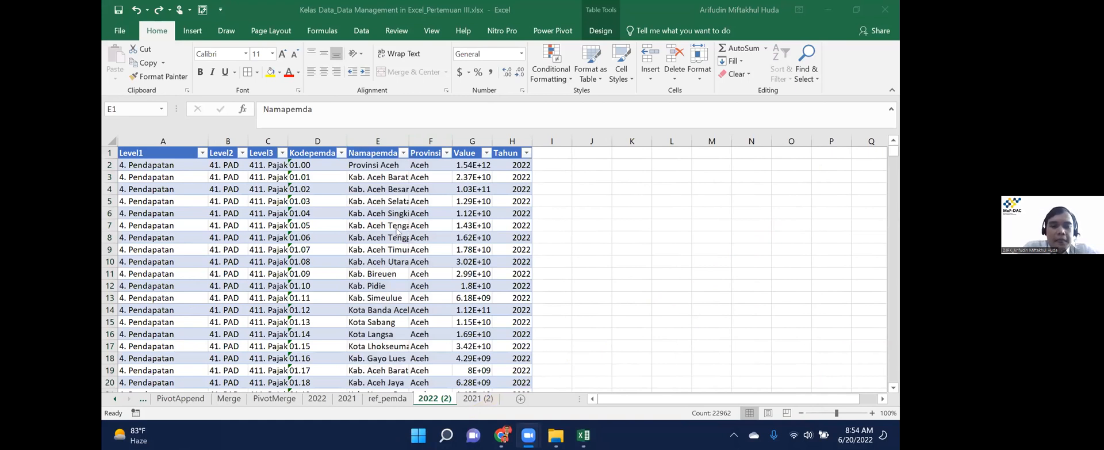
left_click(371, 164)
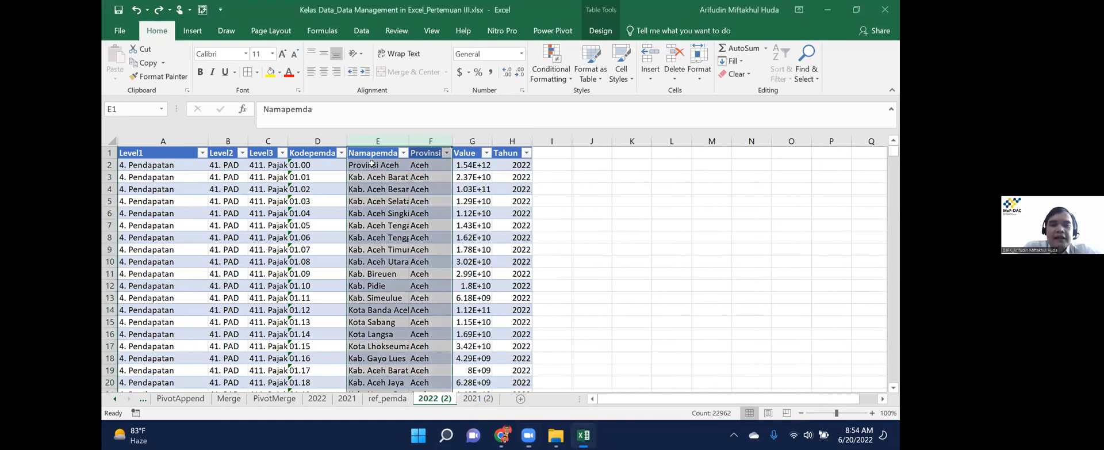
left_click(371, 163)
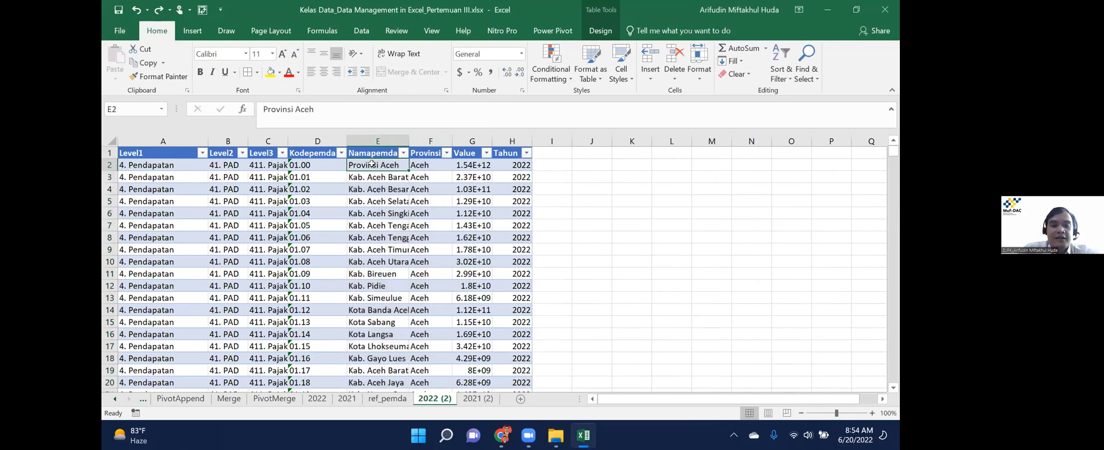
key("ctrl+Down")
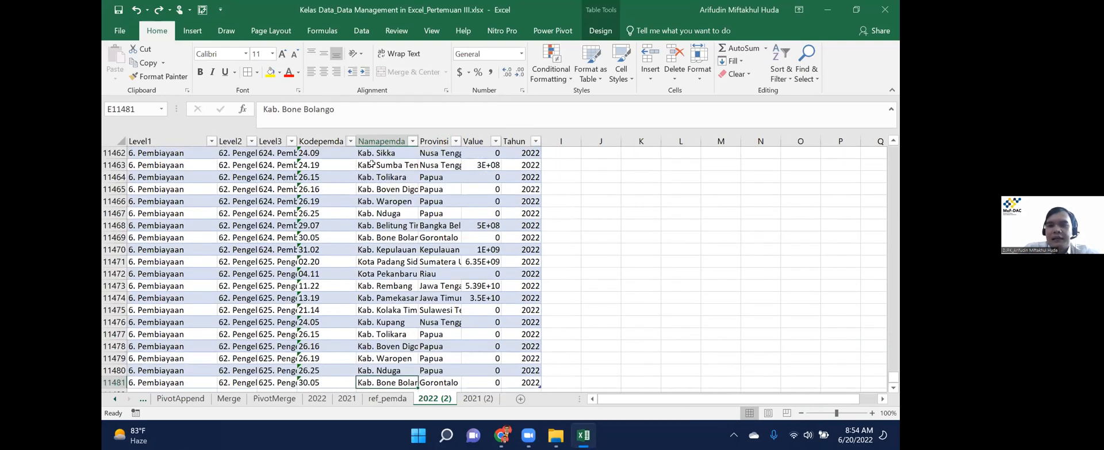
key("Down")
key("Left")
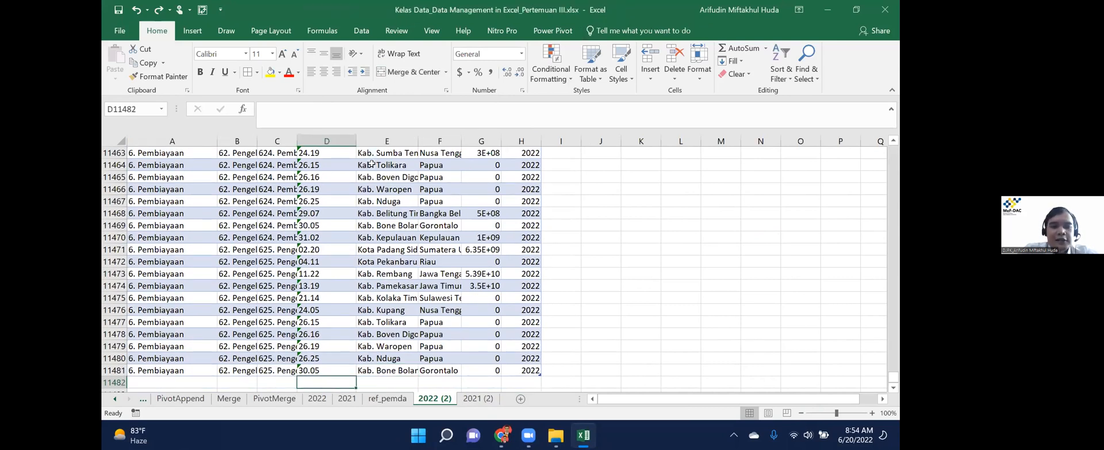
key("Up")
key("Right")
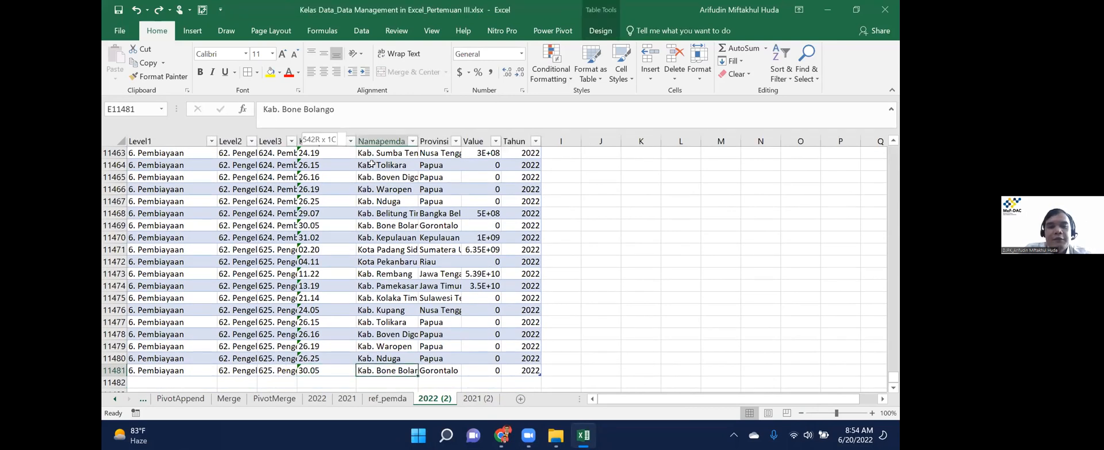
key("ctrl+shift+Up")
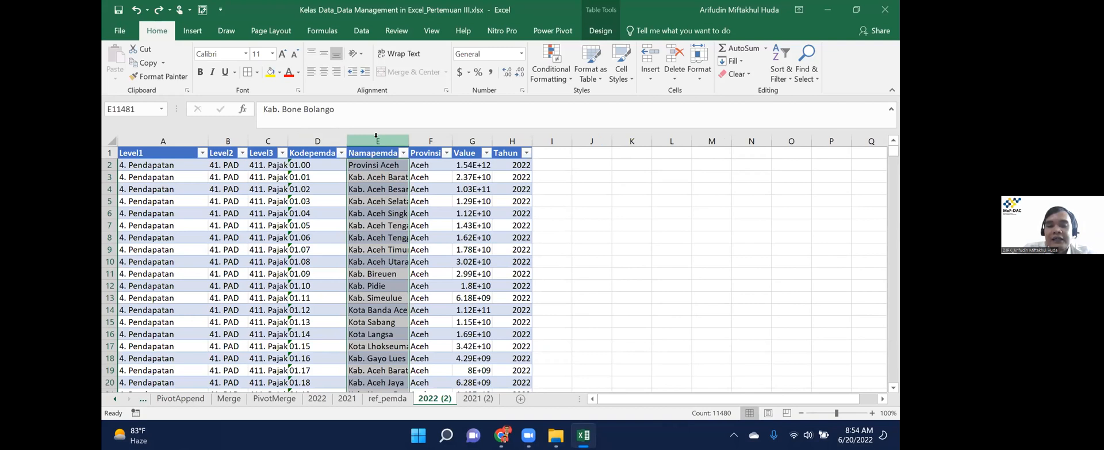
Delete the Namapemda and Provinsi columns (E:F) from the 2022 (2) table.
left_click_drag(377, 137, 420, 135)
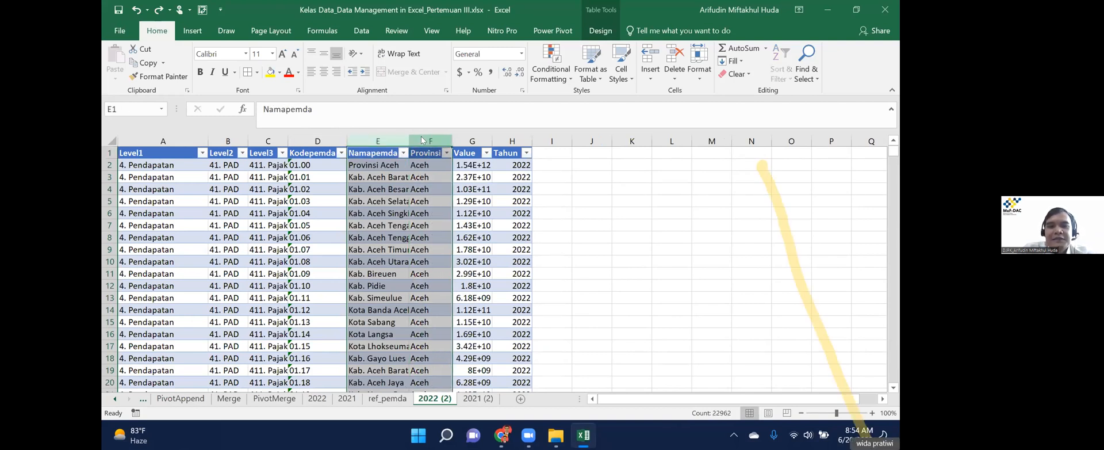
right_click(421, 135)
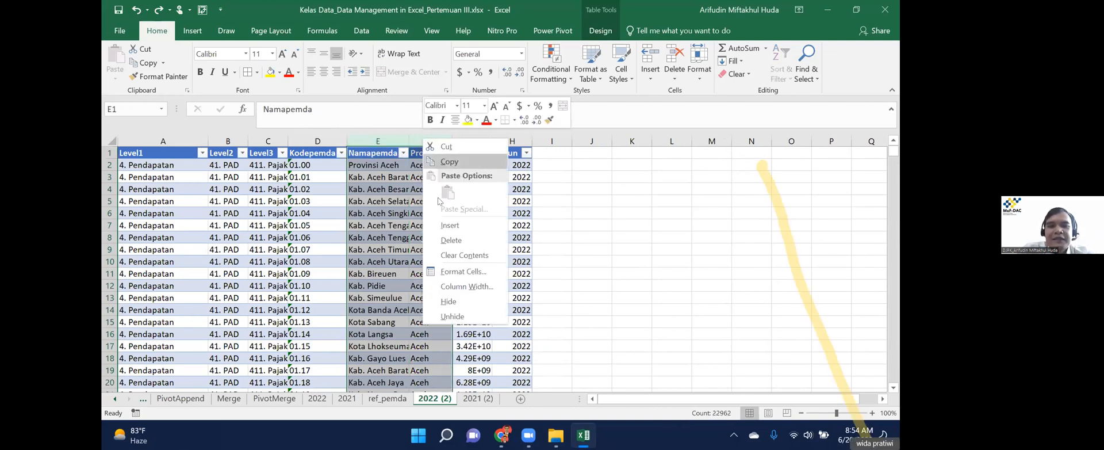
left_click(459, 241)
left_click(379, 197)
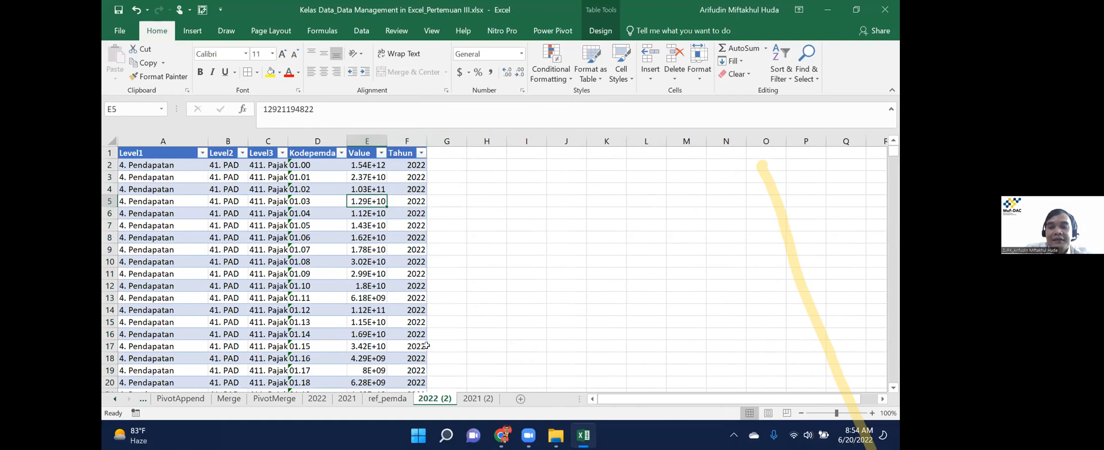
Delete the Namapemda column from the 2021 (2) table.
left_click(480, 398)
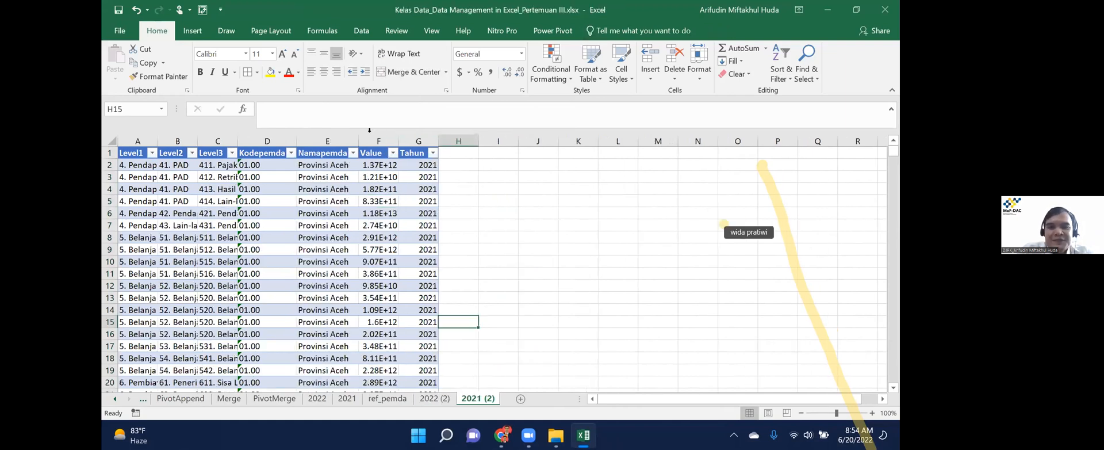
left_click(323, 137)
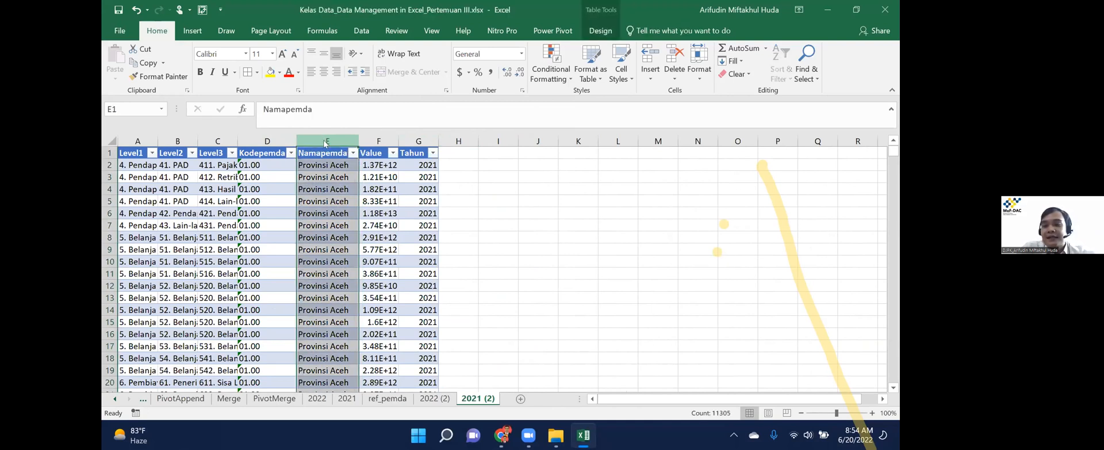
right_click(325, 143)
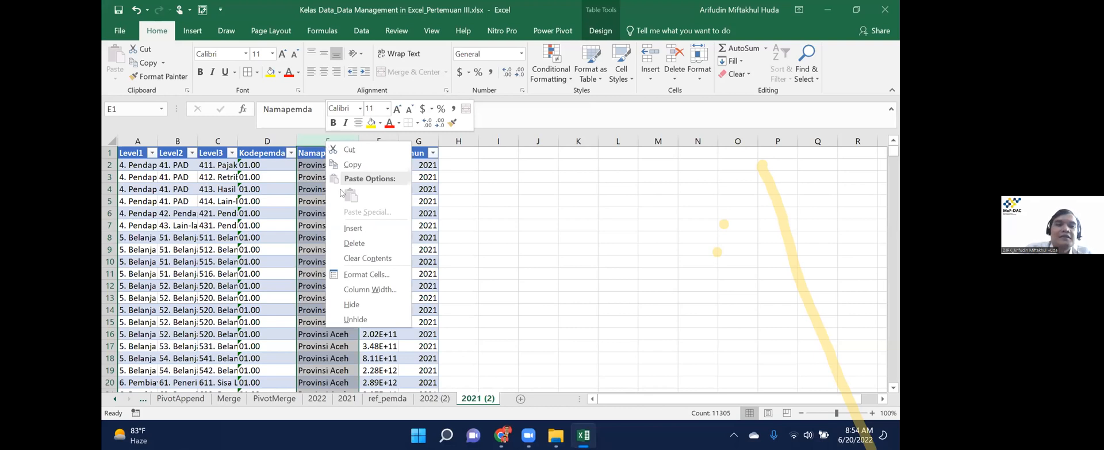
left_click(356, 243)
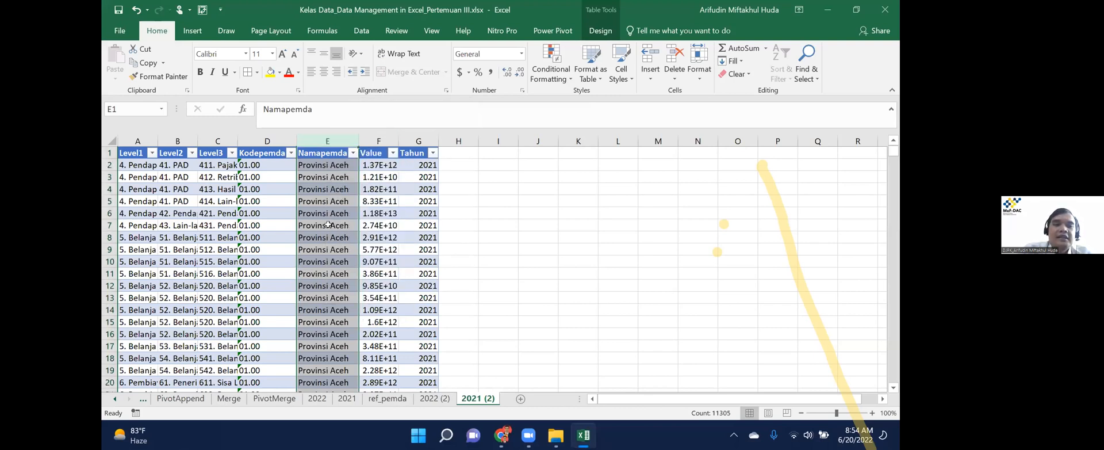
left_click(266, 213)
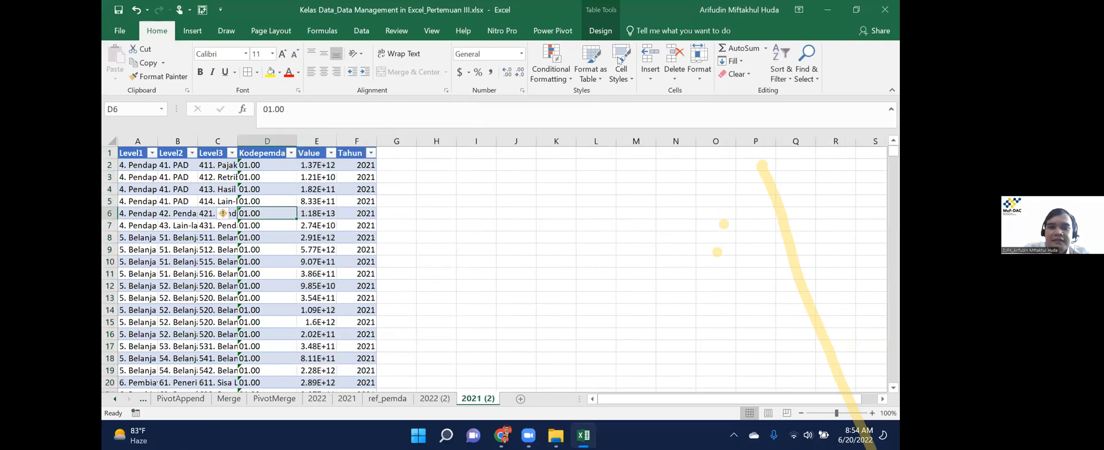
left_click(489, 73)
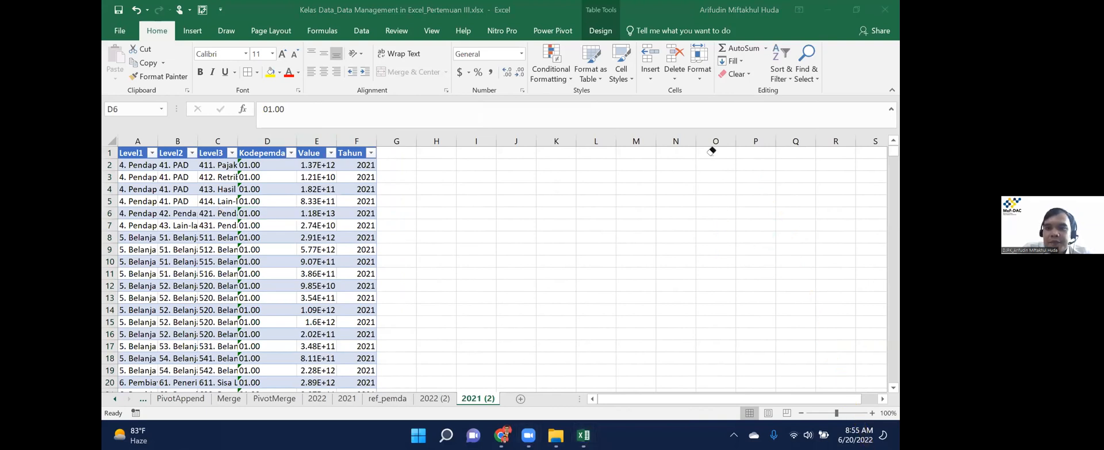
Check the 2021 (2) table's columns across row 6, comparing with the 2022 (2) sheet.
left_click(265, 238)
key("ctrl+Left")
key("ctrl+Right")
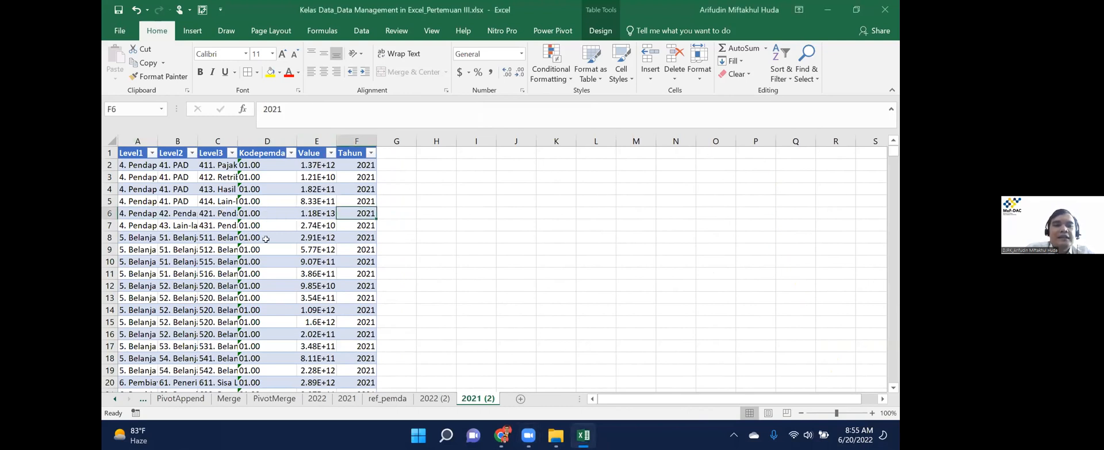
key("ctrl+Page_Up")
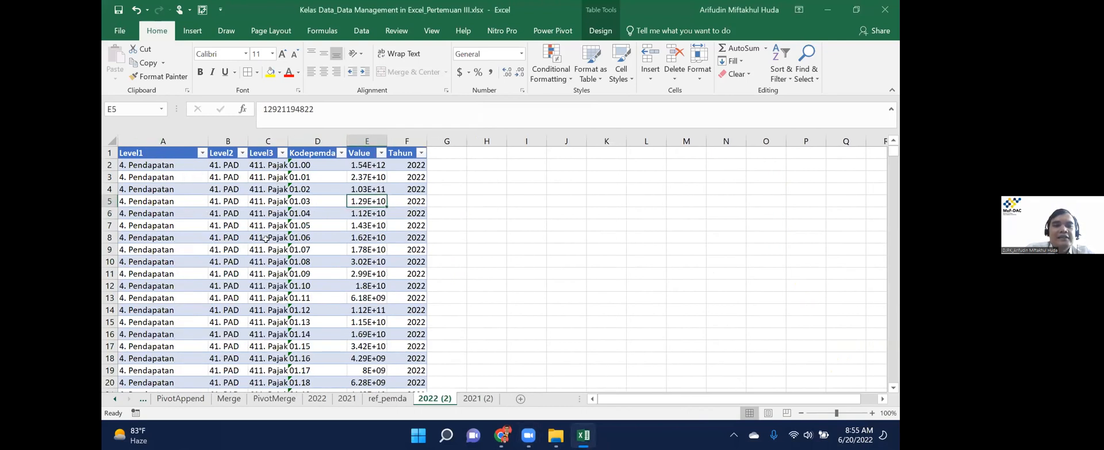
key("ctrl+Page_Down")
key("Left")
key("Left")
key("Left")
key("Right")
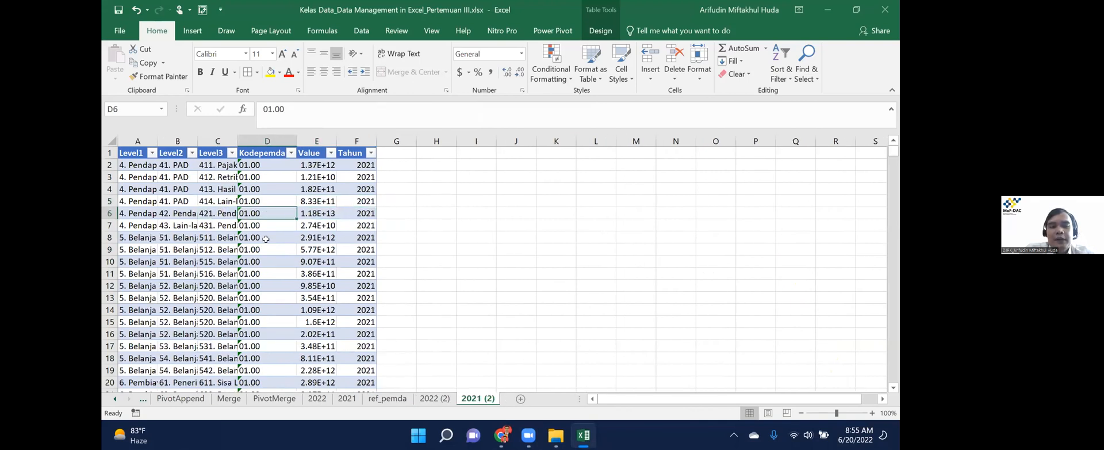
Confirm the 2021 (2) data ends at row 11305, with Tahun filled throughout.
key("ctrl+Down")
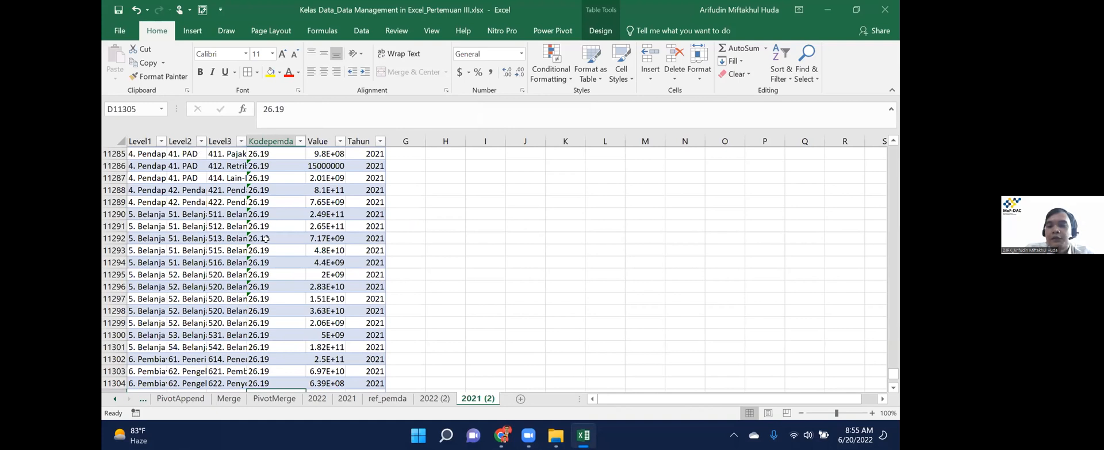
key("Down")
key("Down")
key("Down")
key("Down")
key("Down")
key("Right")
key("Up")
key("Up")
key("Up")
key("Up")
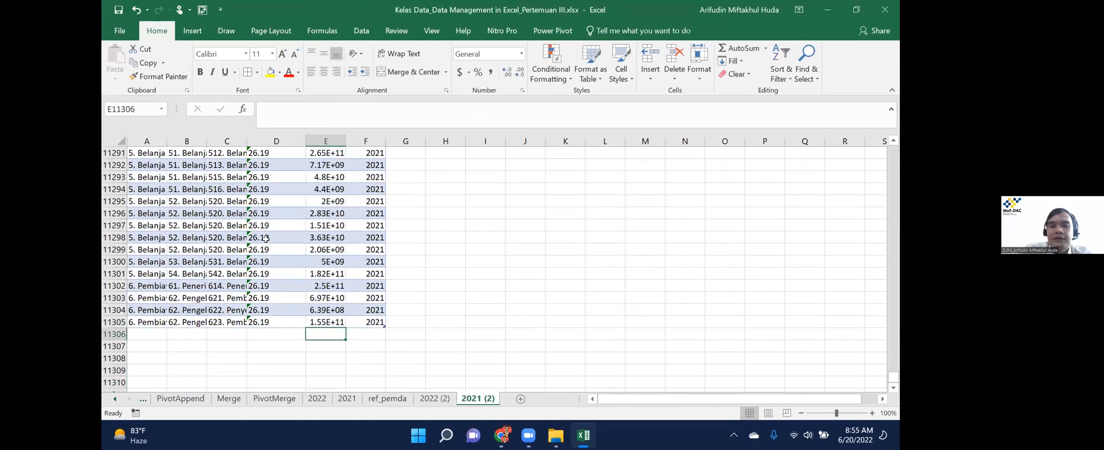
key("Right")
key("ctrl+Up")
key("ctrl+Up")
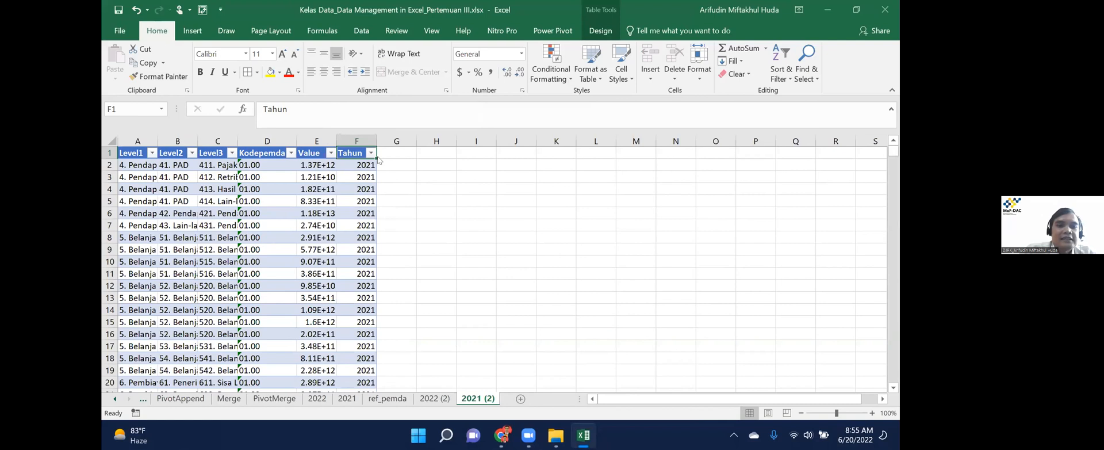
left_click(256, 176)
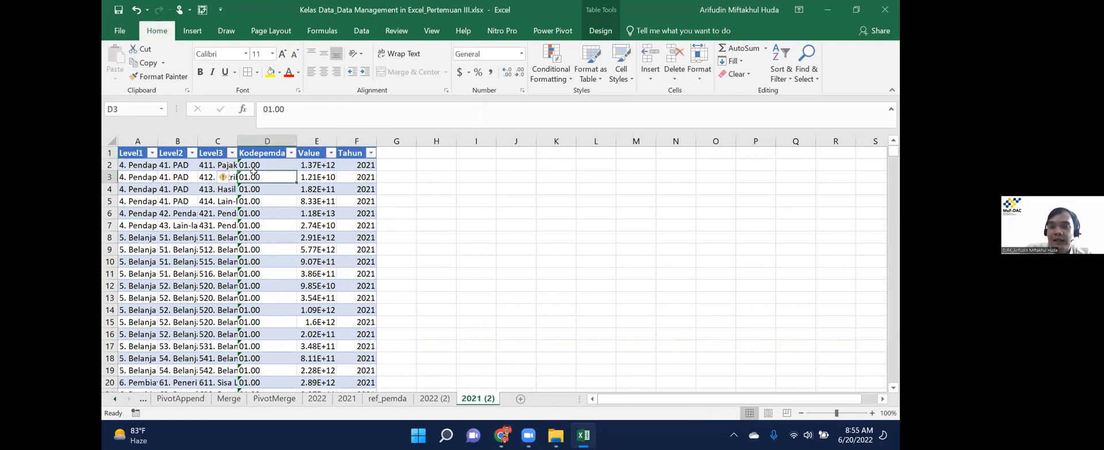
left_click(363, 32)
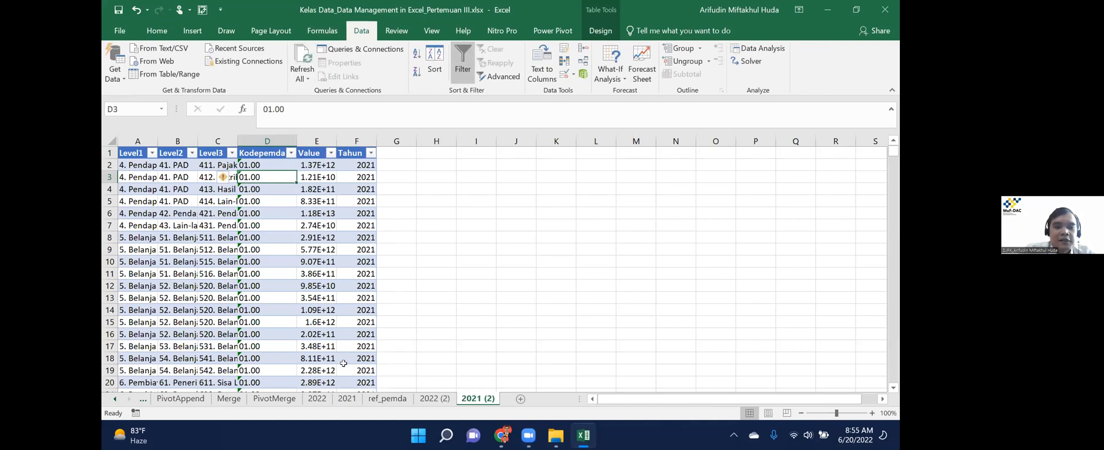
Build a query from the 2021 (2) table and rename it Anggaran21_2.
left_click(156, 72)
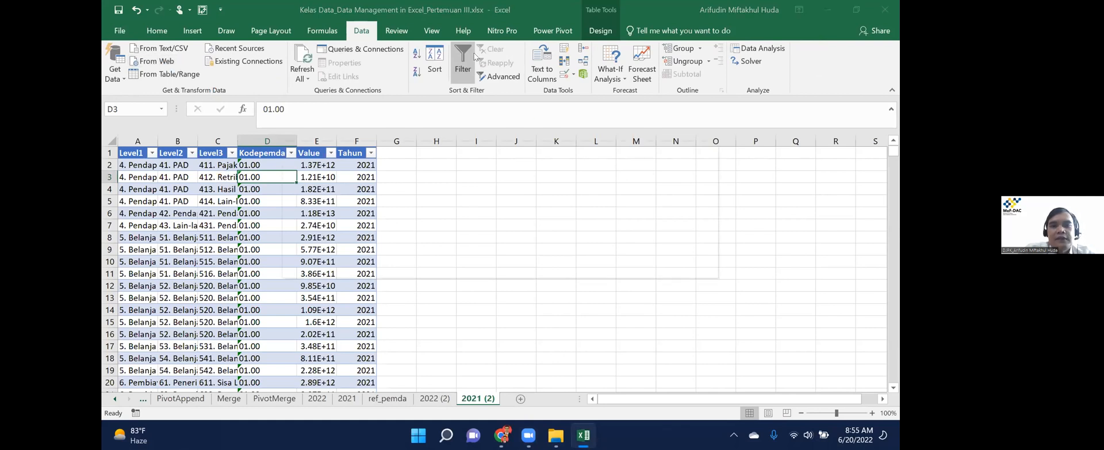
left_click(708, 150)
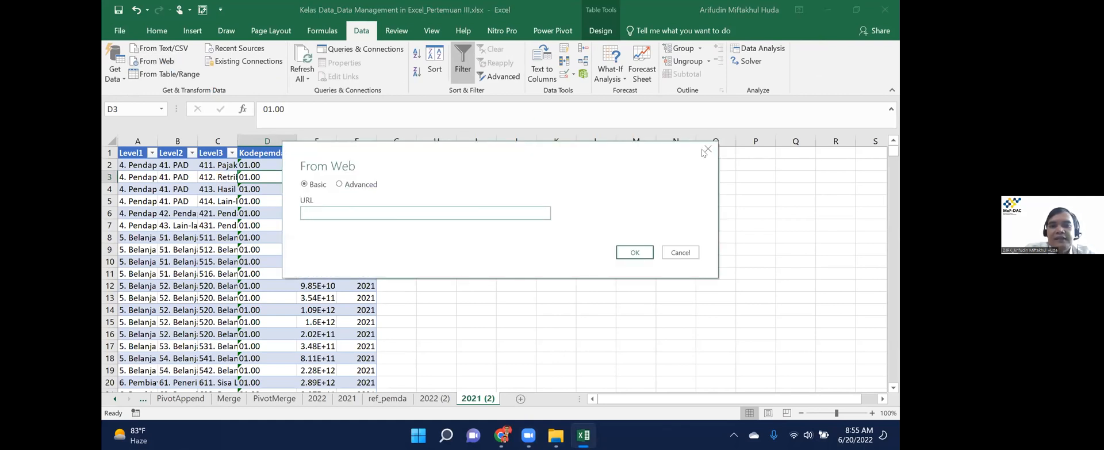
left_click(178, 73)
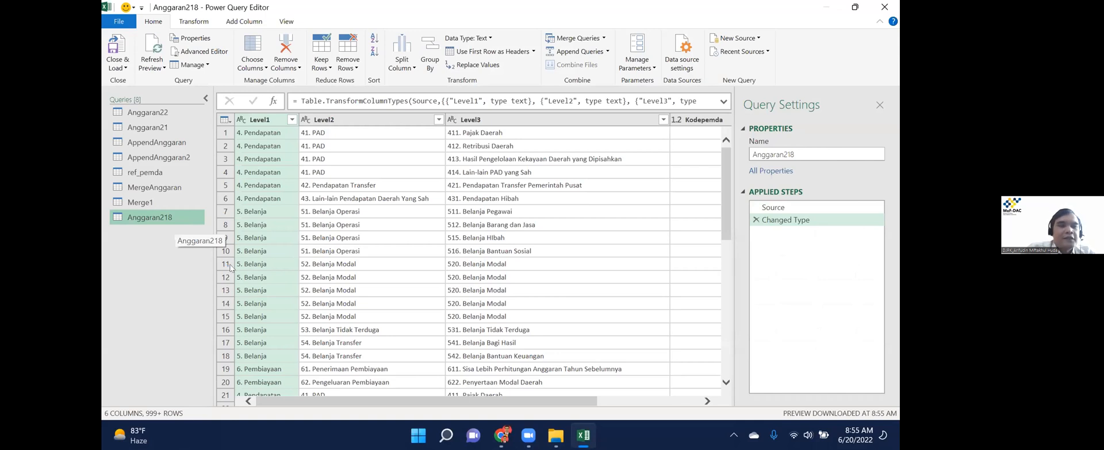
right_click(175, 218)
left_click(198, 266)
key("Right")
key("BackSpace")
type("_2")
key("Return")
Remove the Changed Type step and load Anggaran21_2 as a connection only.
left_click(756, 219)
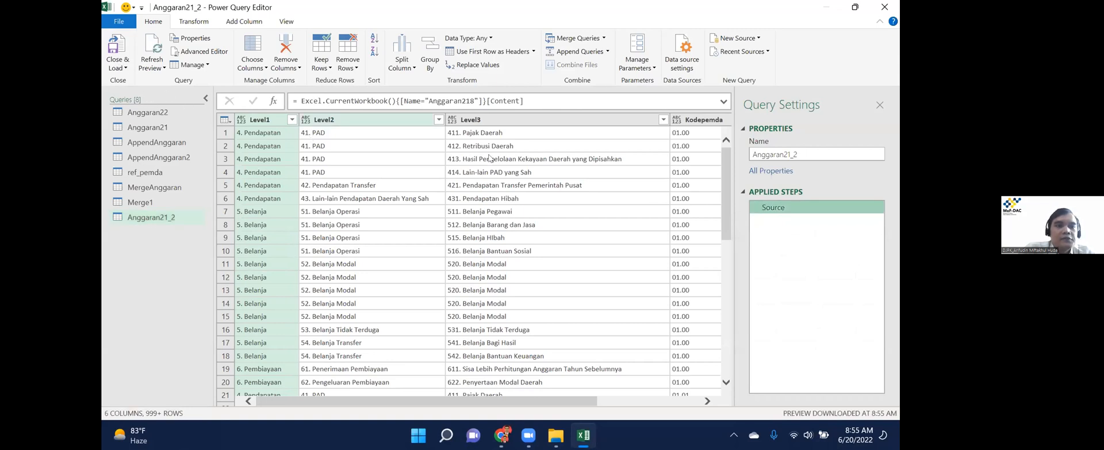
left_click(118, 65)
left_click(162, 93)
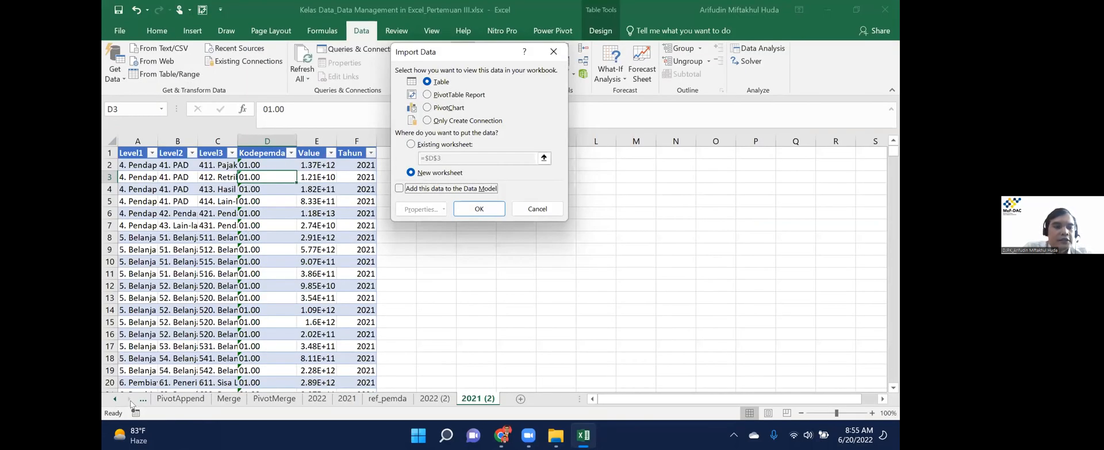
key("alt+o")
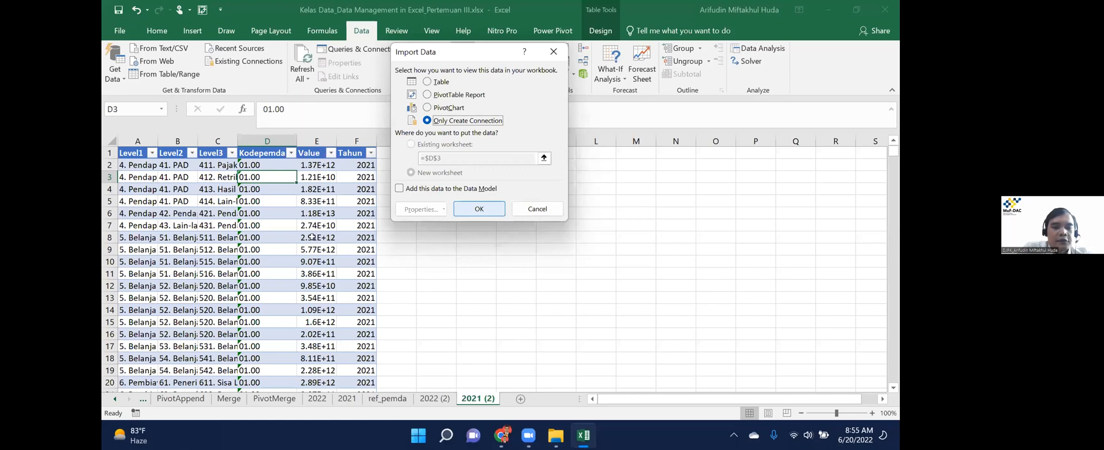
key("Return")
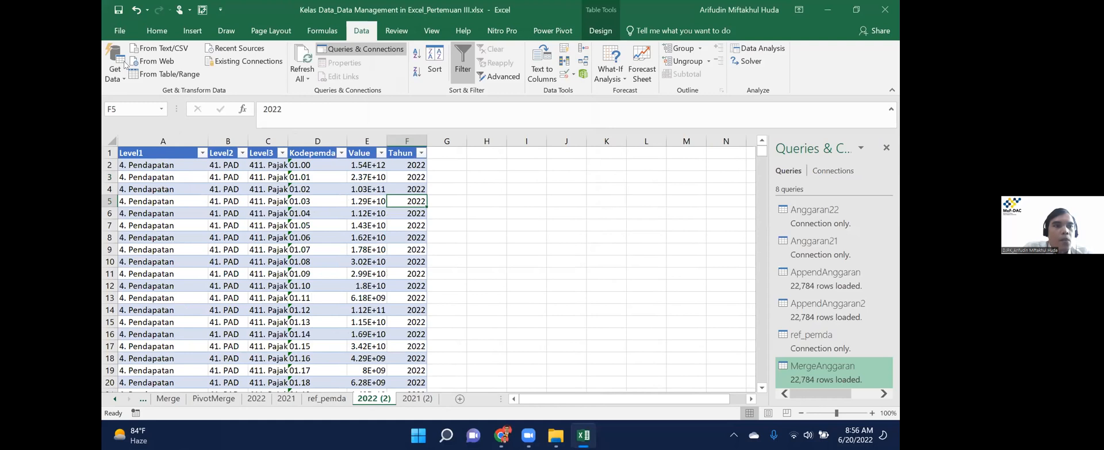
Build an Anggaran22_2 query from the 2022 (2) table and close and load it.
left_click(136, 76)
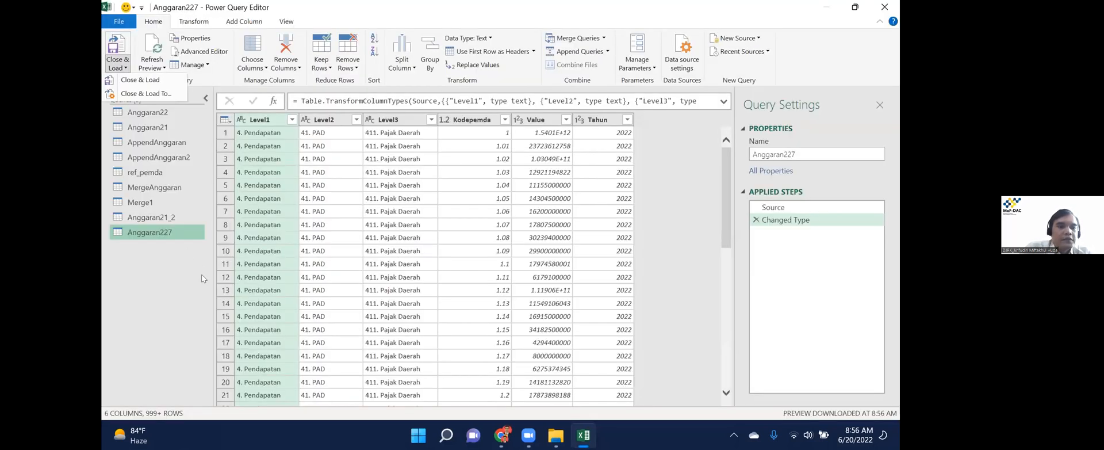
key("F2")
key("End")
key("BackSpace")
type("_2")
key("Return")
left_click(118, 67)
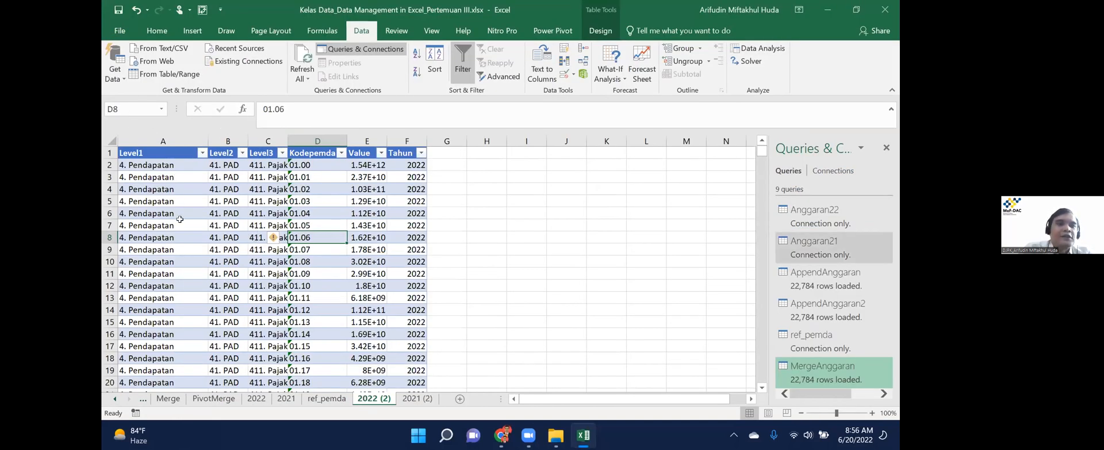
Append Anggaran21_2 and Anggaran22_2 into a new Append1 query.
mouse_move(180, 222)
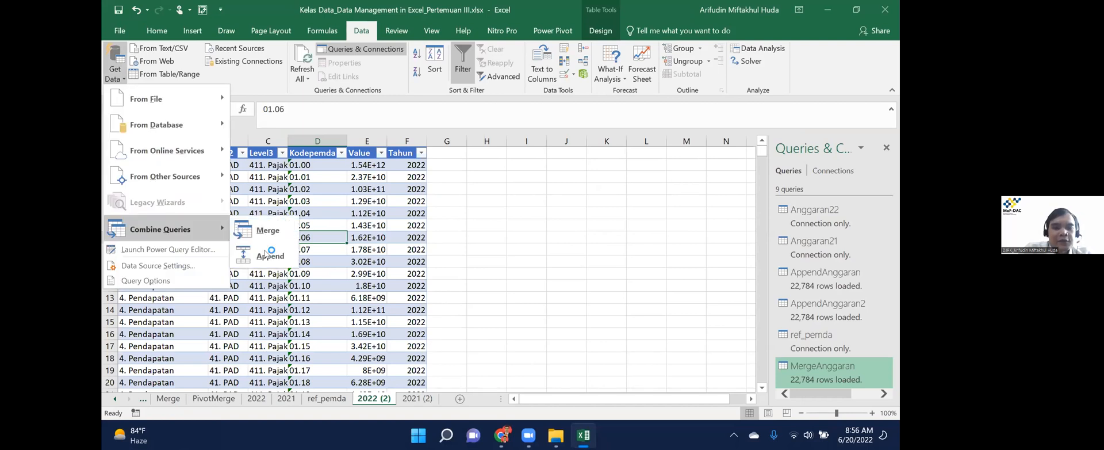
left_click(265, 253)
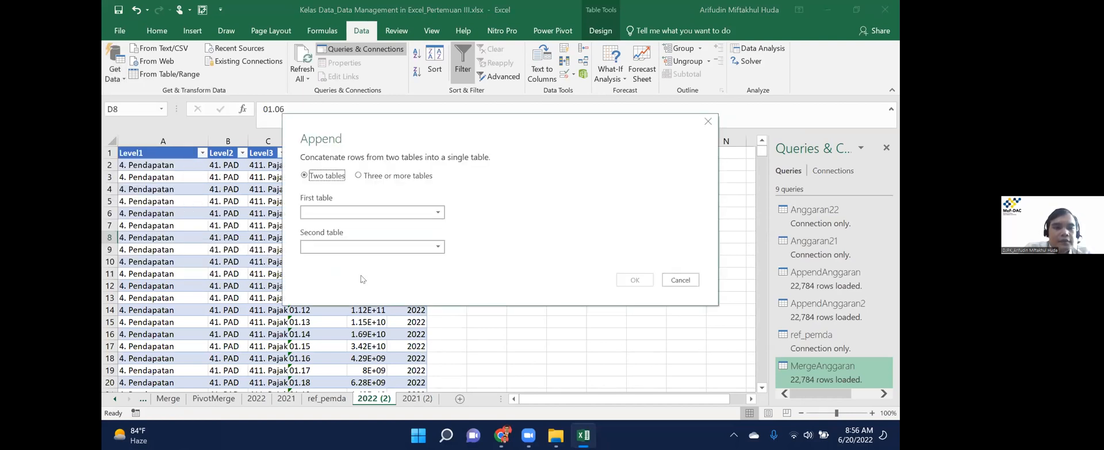
left_click(342, 361)
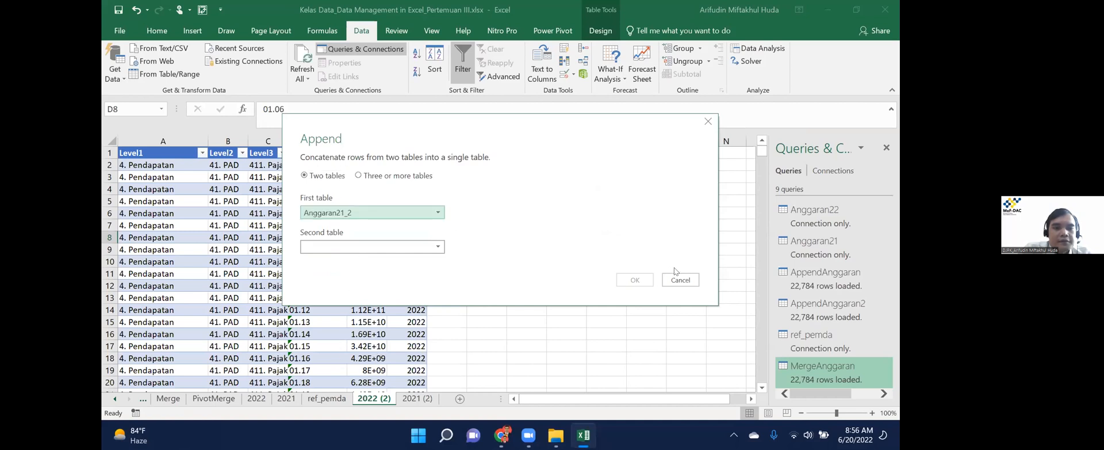
left_click(372, 247)
left_click(341, 349)
left_click(633, 280)
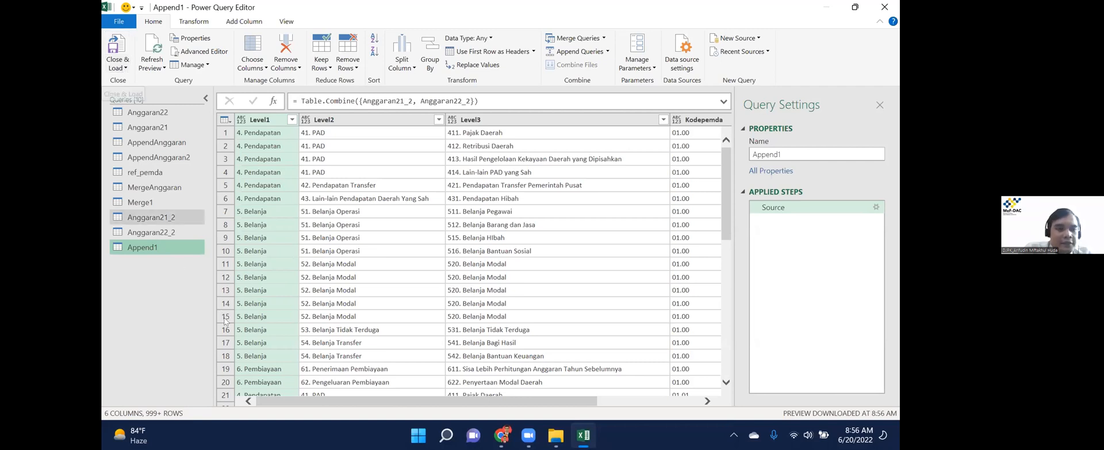
Try renaming Append1 to AppendAnggaran_2.2, then dismiss the invalid-name error.
right_click(164, 245)
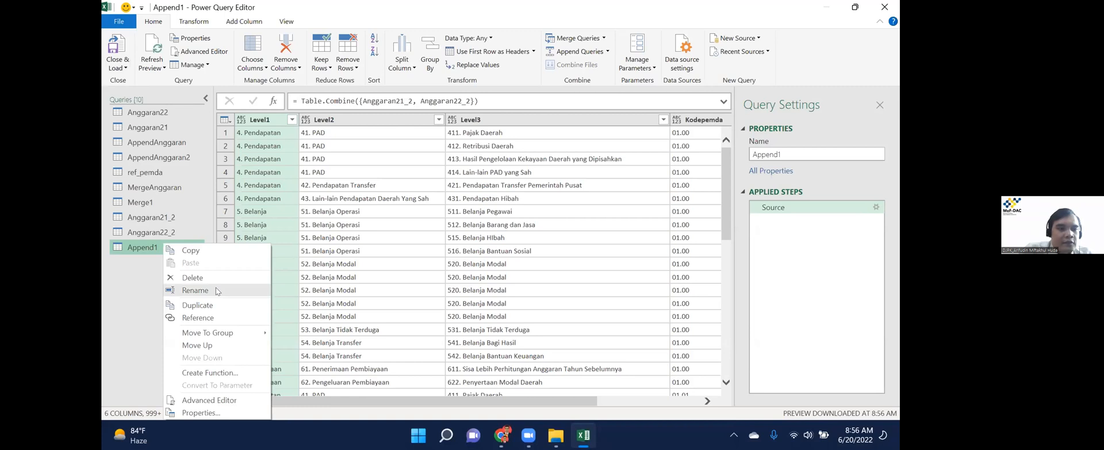
left_click(195, 290)
type("AppendAnggaran")
key("Return")
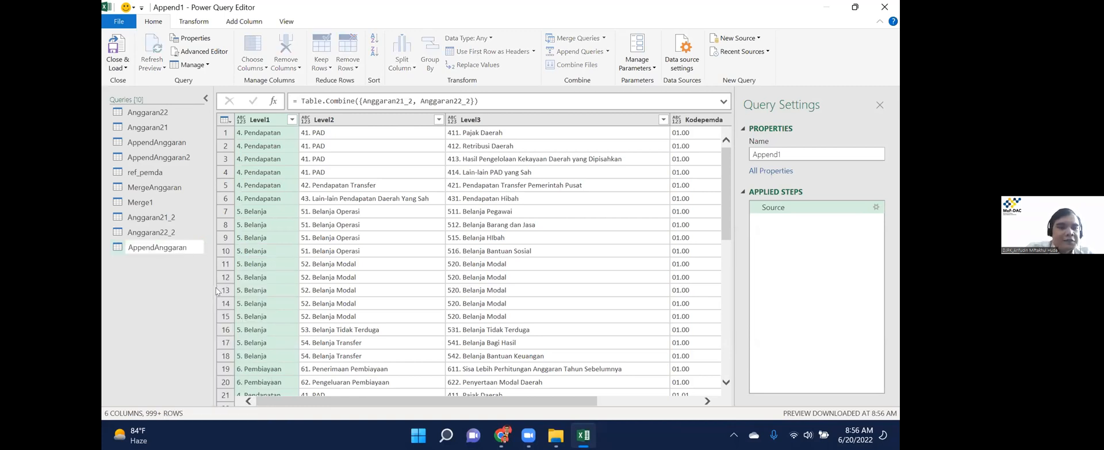
type("_2.2")
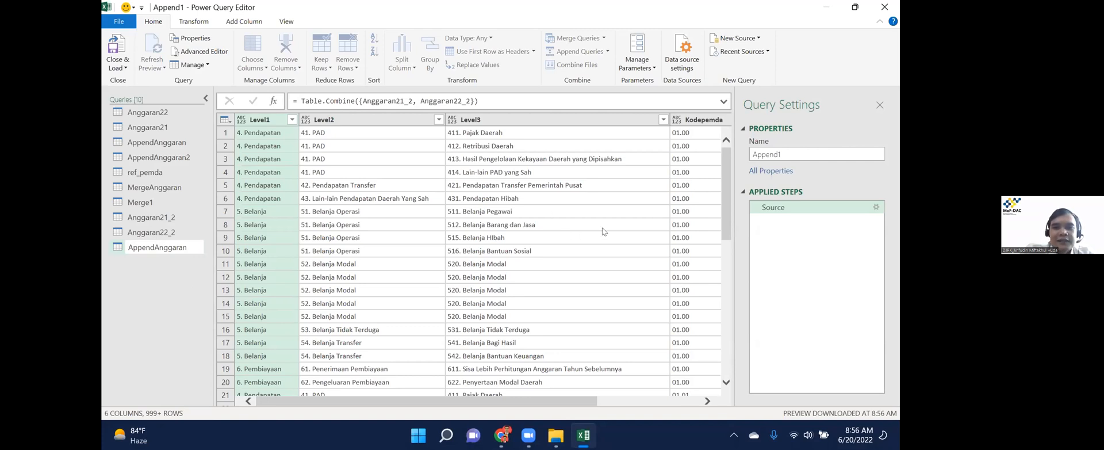
key("Return")
left_click(604, 233)
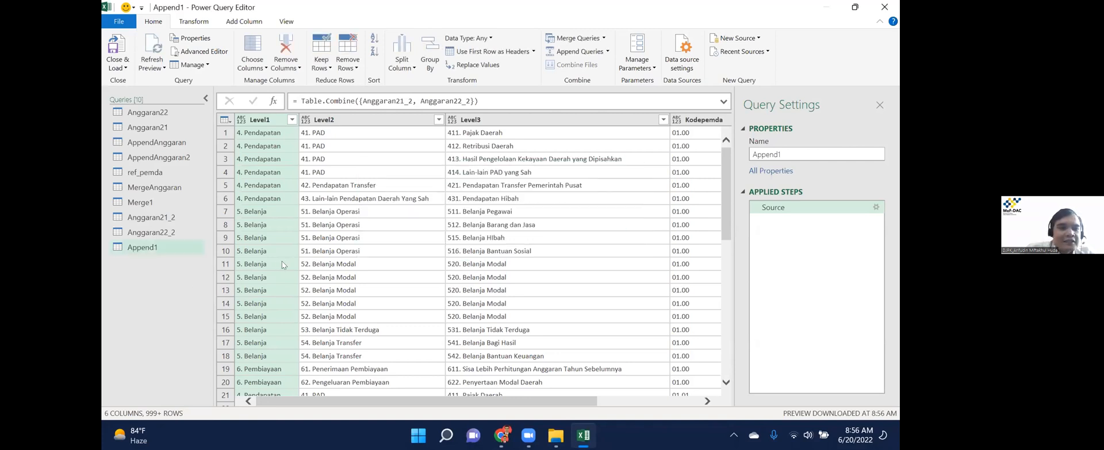
Rename the appended query AppendAnggaran_2 and load it back to the workbook.
right_click(168, 248)
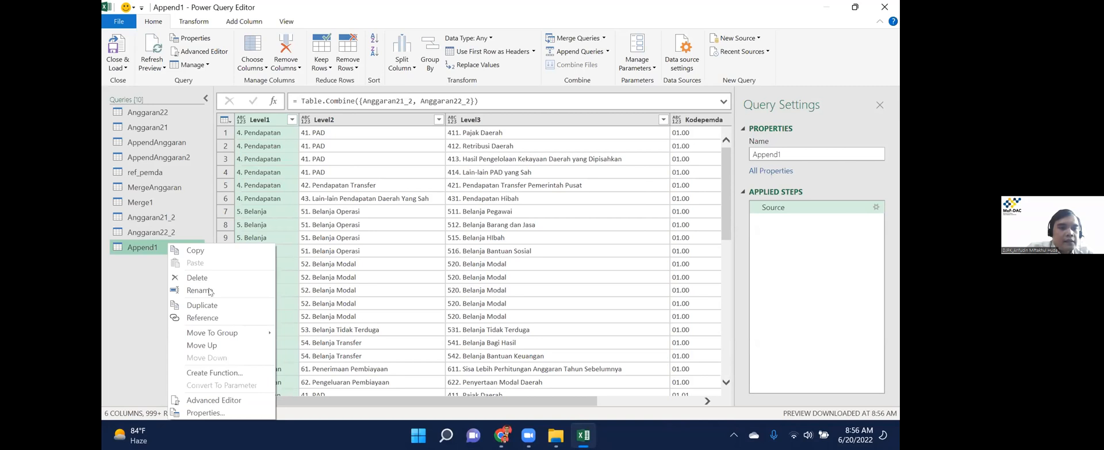
left_click(208, 291)
key("BackSpace")
type("Anggaran_2")
key("Return")
left_click(119, 65)
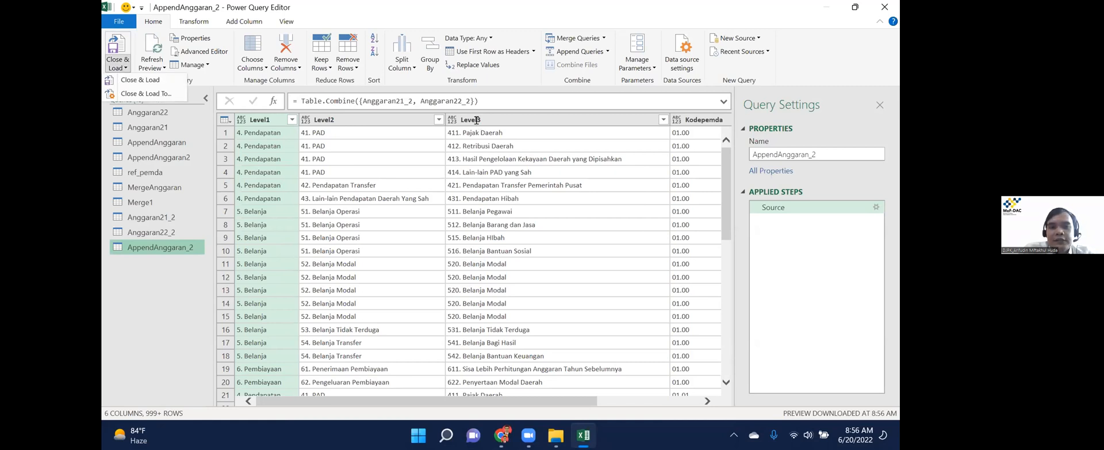
key("Return")
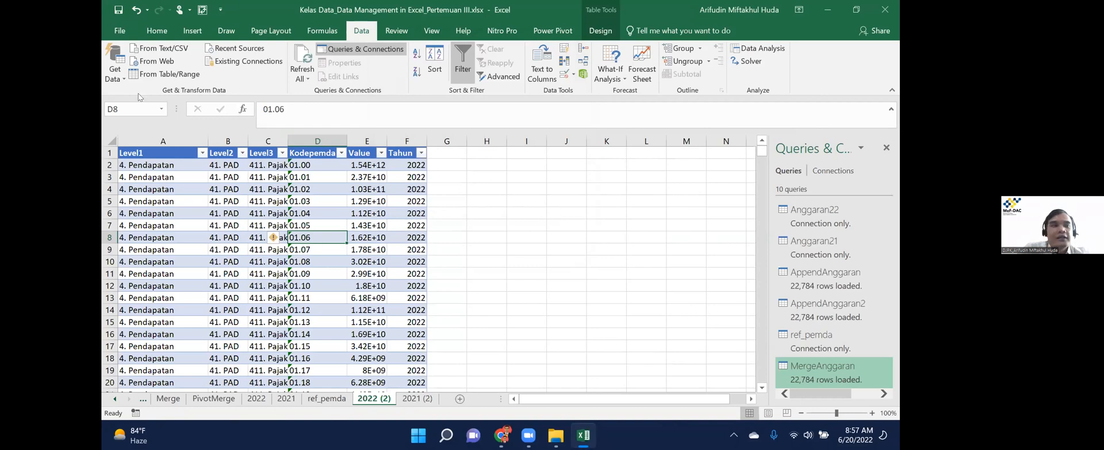
left_click(125, 81)
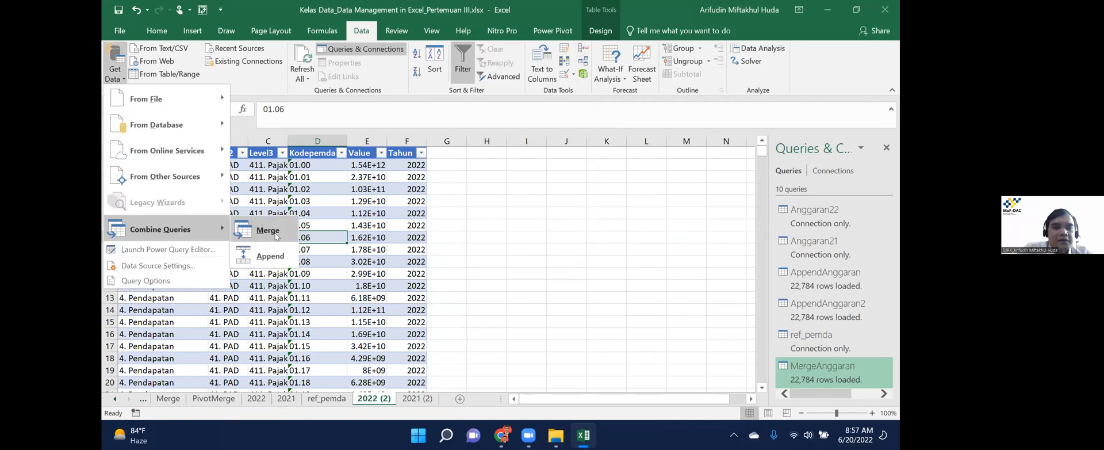
left_click(380, 104)
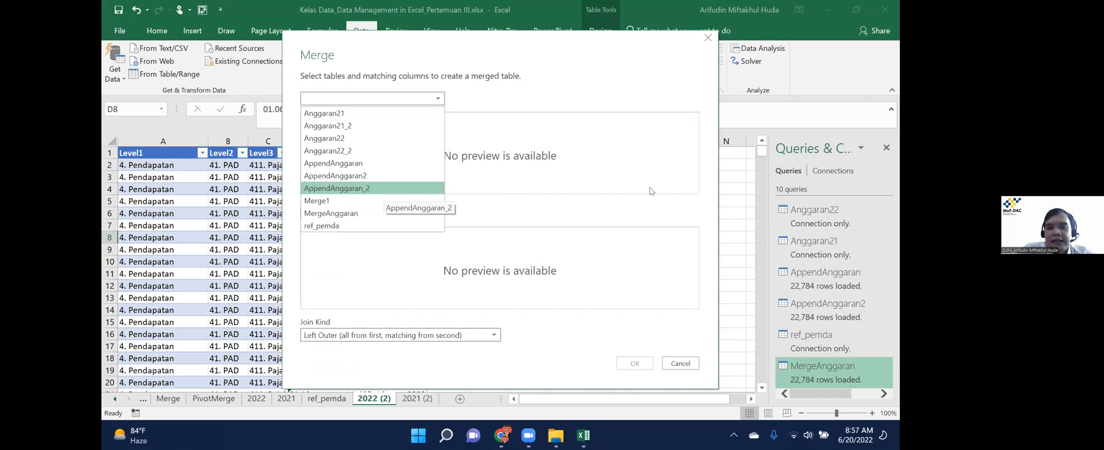
scroll(658, 142, "right", 2)
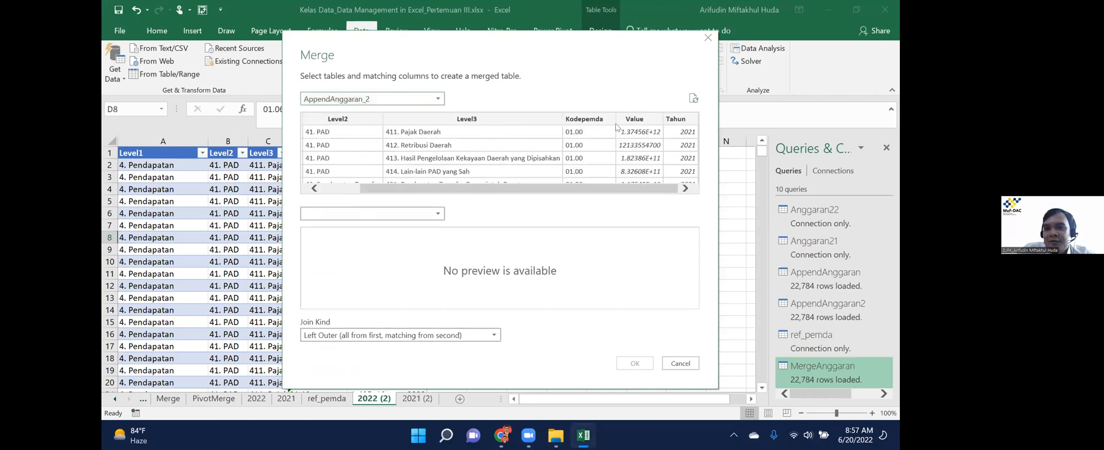
left_click(393, 215)
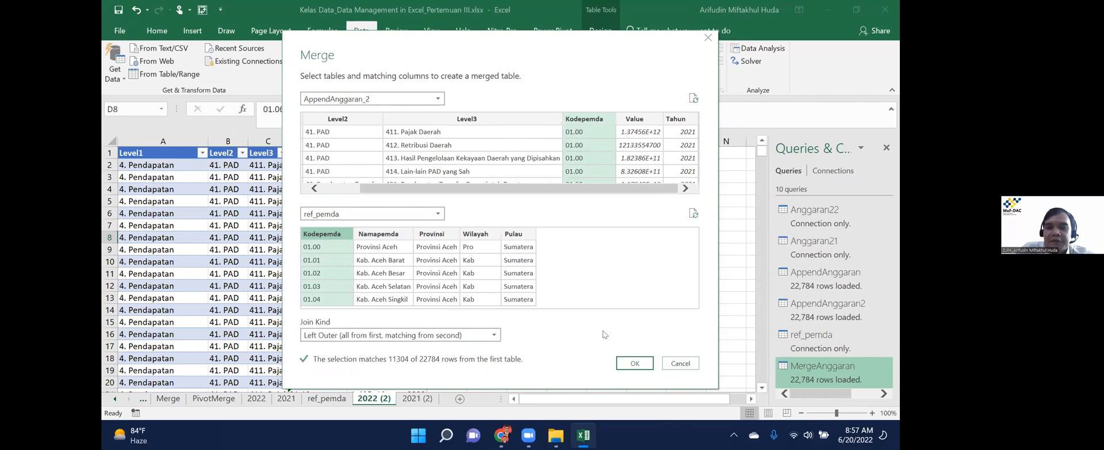
key("Escape")
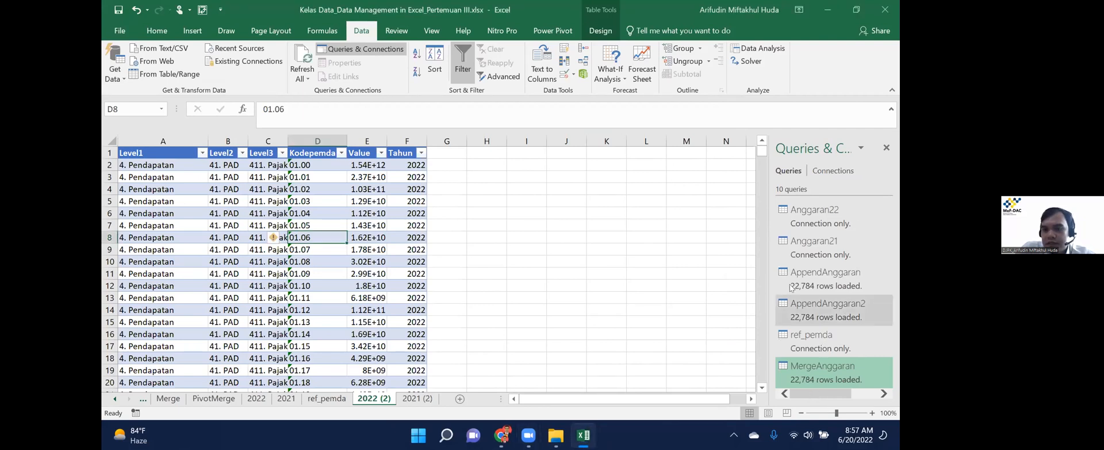
Inspect the Anggaran22_2 and AppendAnggaran_2 queries, then close the editor keeping changes.
right_click(825, 362)
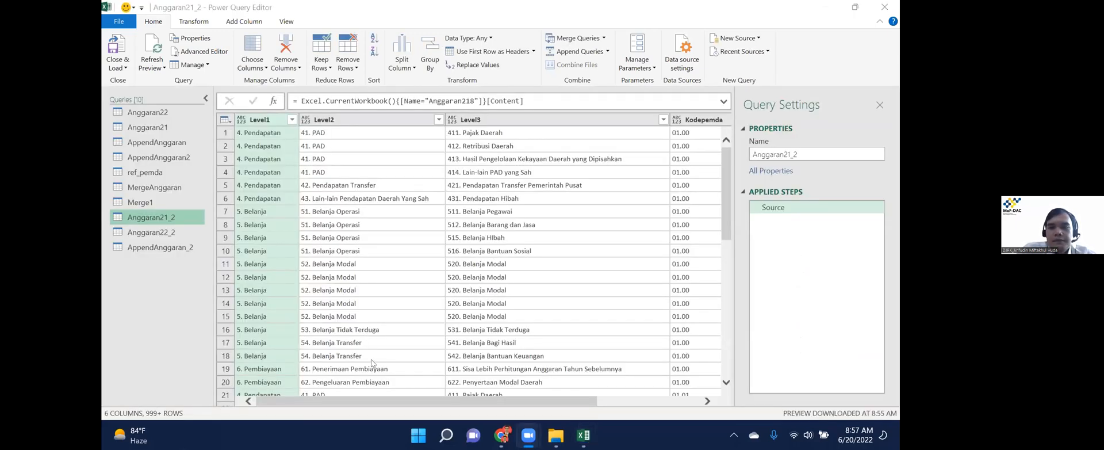
left_click(169, 234)
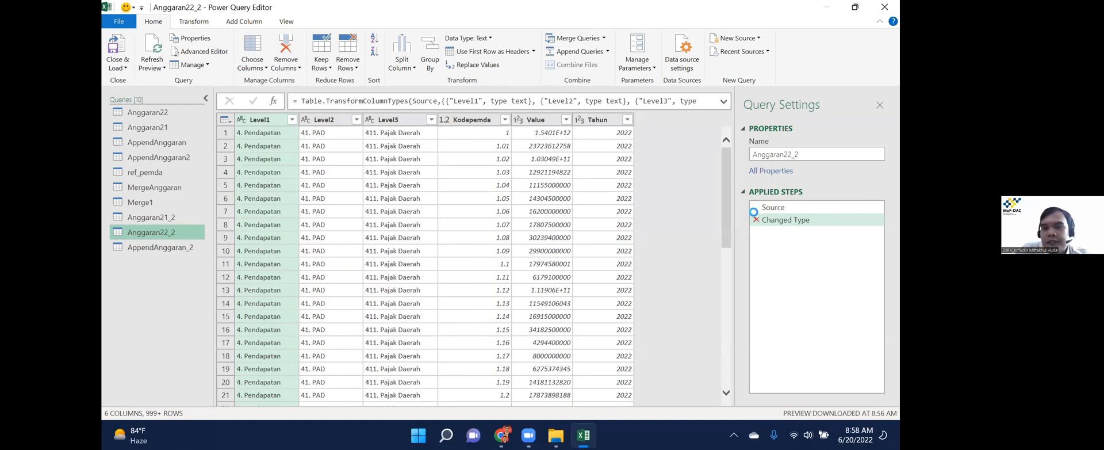
left_click(182, 248)
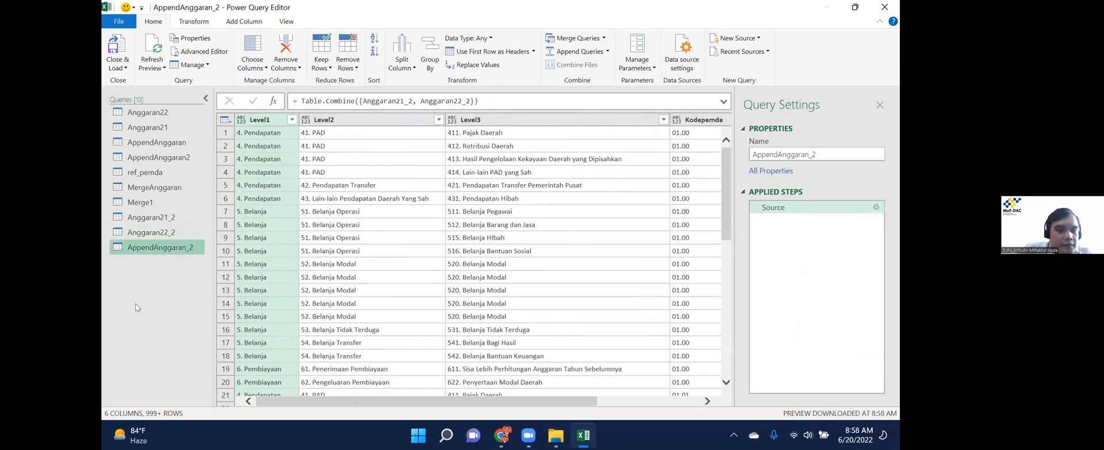
right_click(182, 247)
left_click(633, 166)
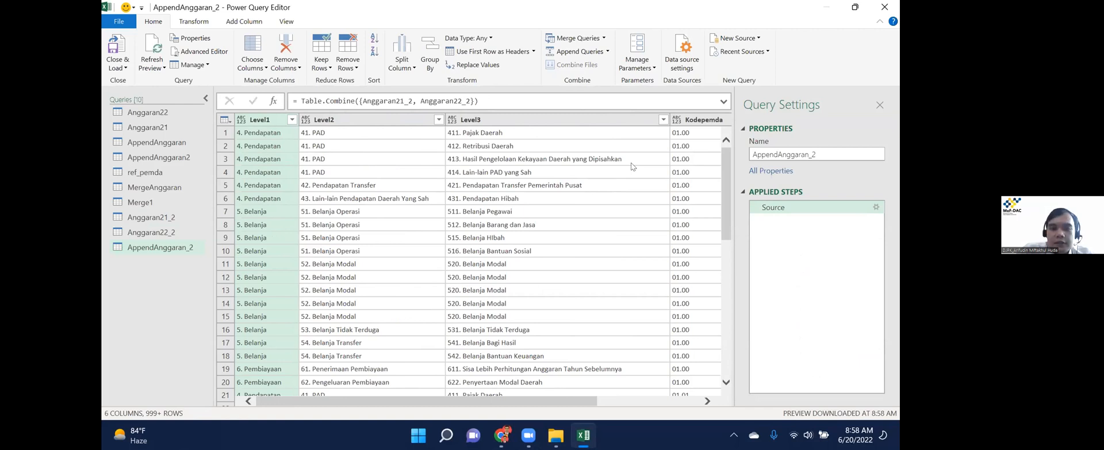
key("alt+F4")
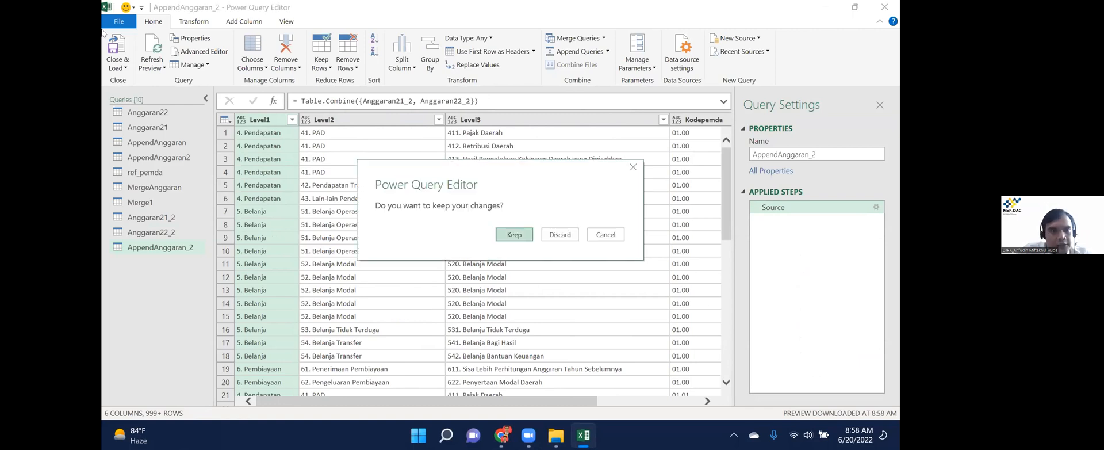
key("Return")
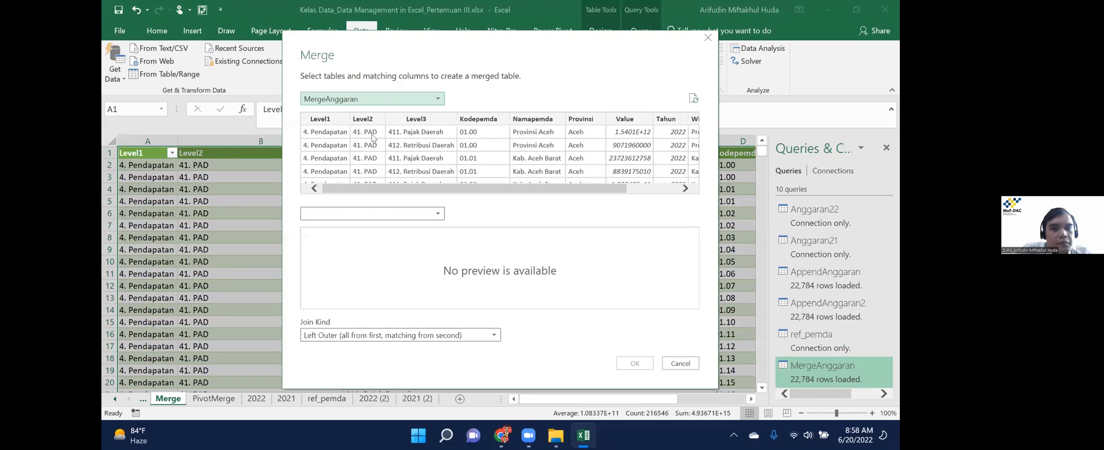
Merge AppendAnggaran_2 with ref_pemda, matching on the Kodepemda column.
left_click(373, 99)
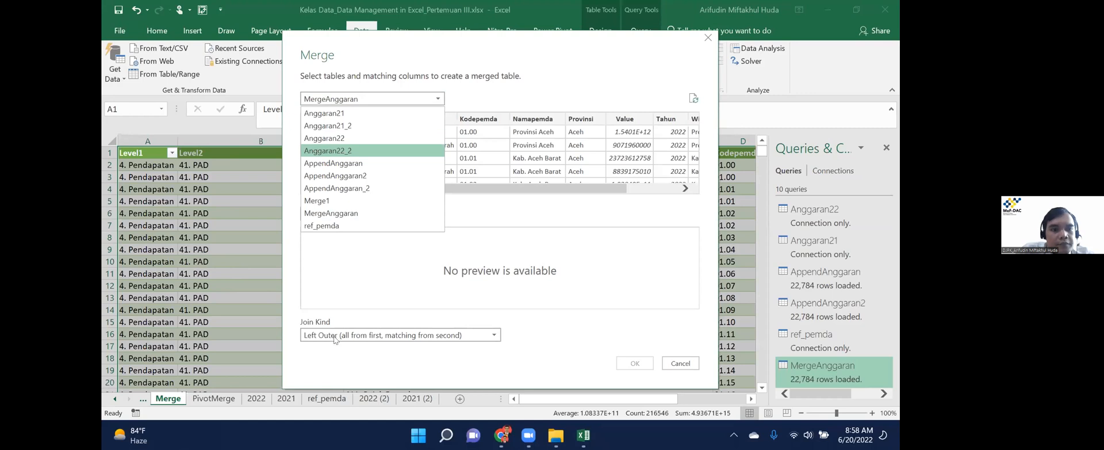
left_click(367, 188)
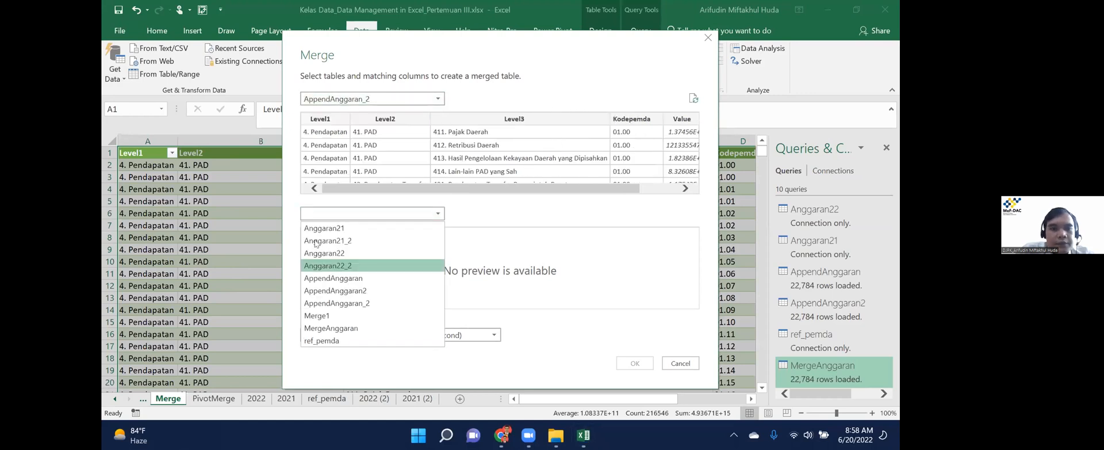
left_click(322, 340)
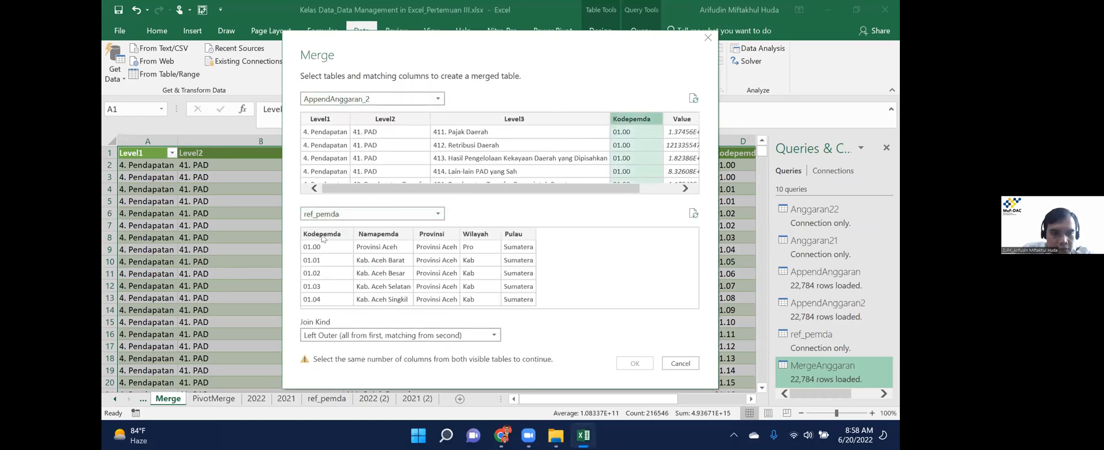
left_click(323, 236)
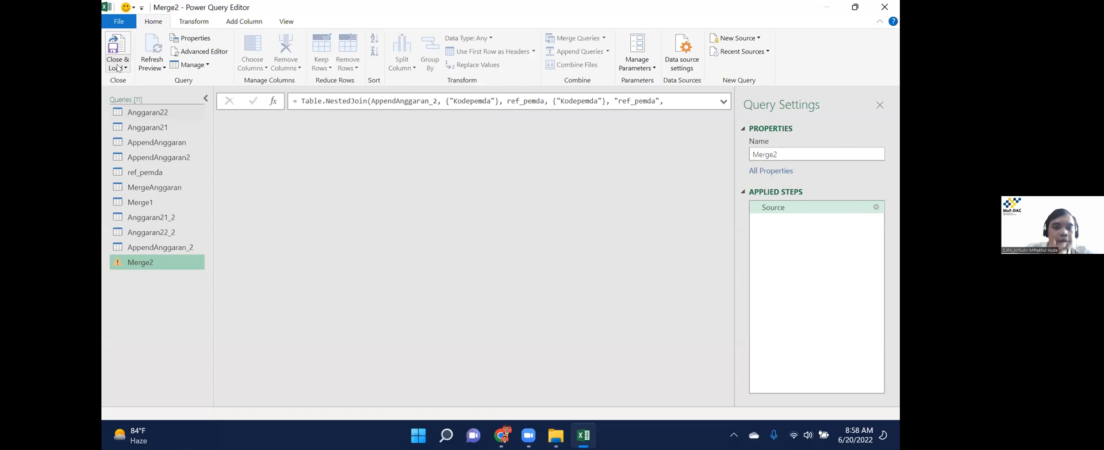
Load the Merge2 query into the workbook as a PivotTable Report.
left_click(117, 68)
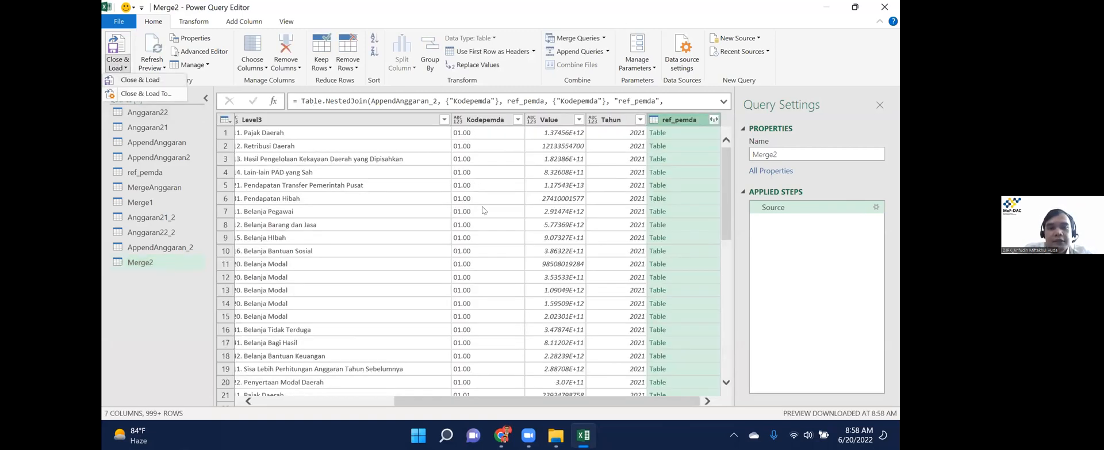
left_click(141, 79)
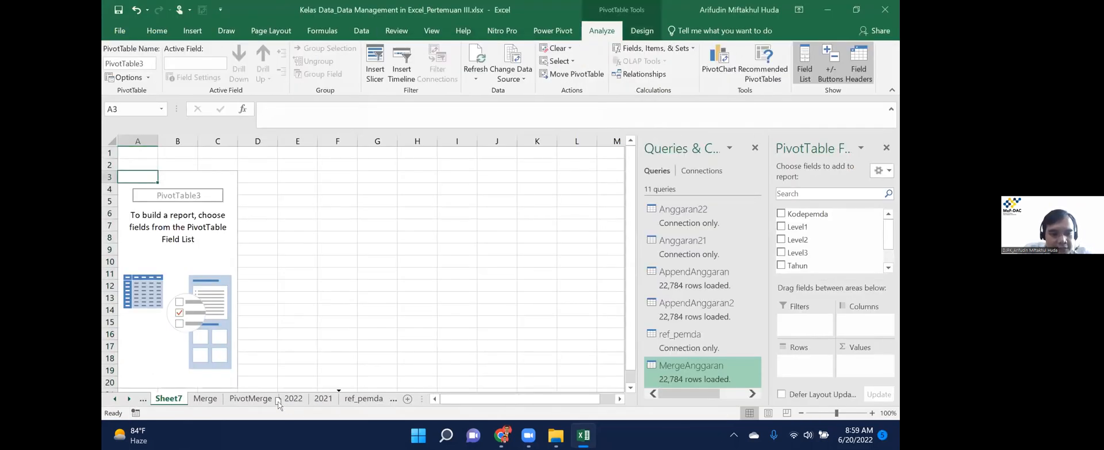
scroll(248, 398, "down", 3)
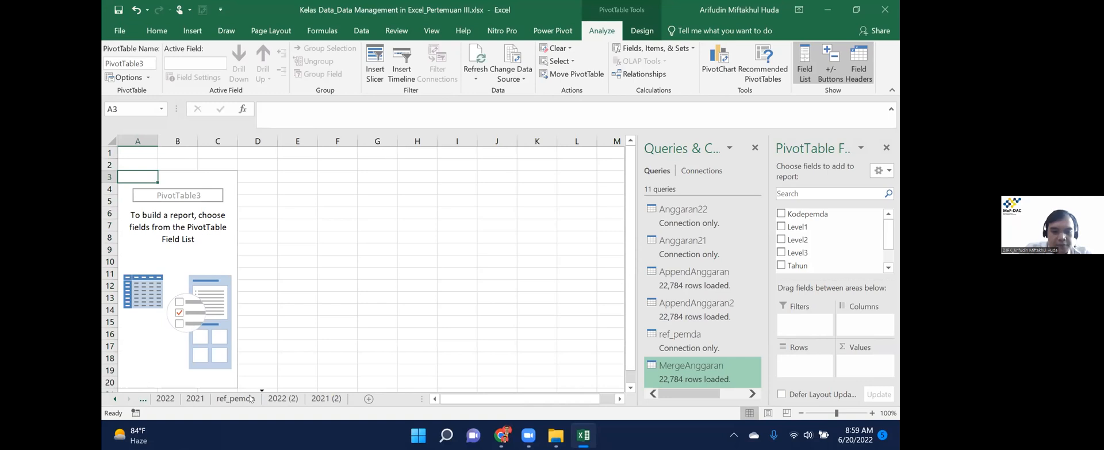
Place the new pivot sheet after ref_pemda and rename it PivotMerge_2.
left_click_drag(249, 394, 248, 394)
double_click(248, 394)
type("PivotM")
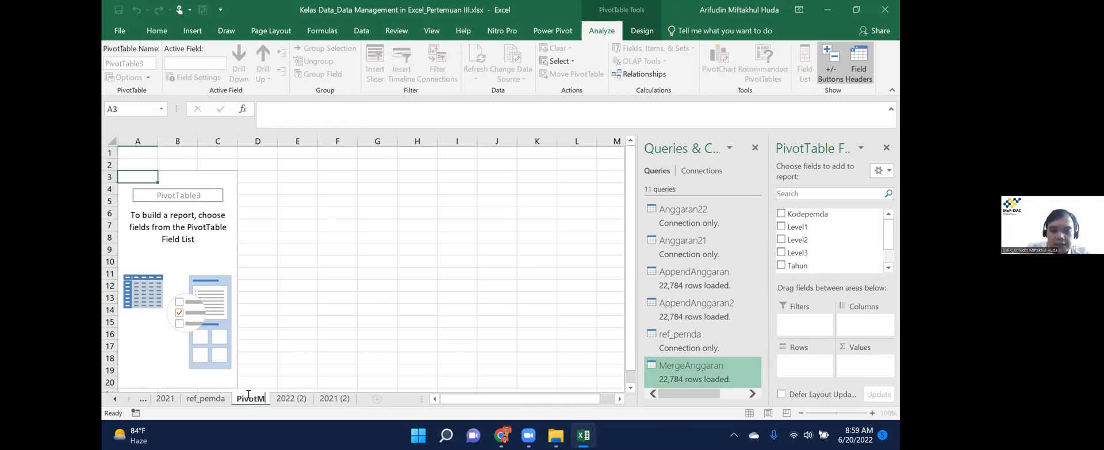
type("erge_2")
key("Return")
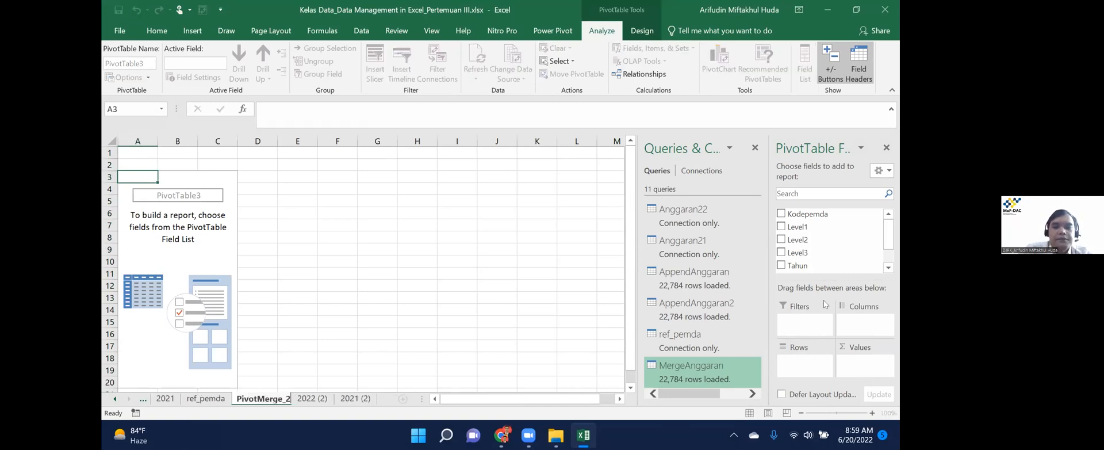
left_click(314, 399)
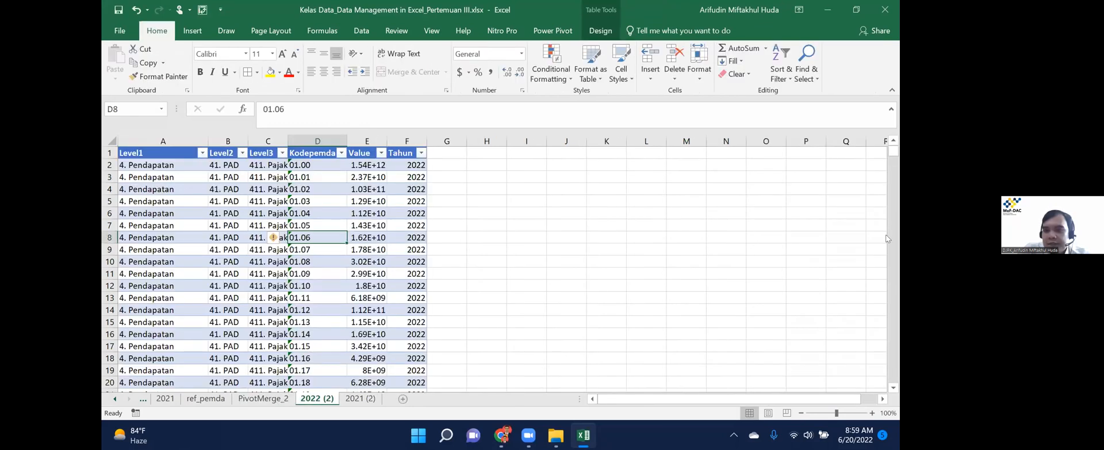
key("ctrl+Page_Up")
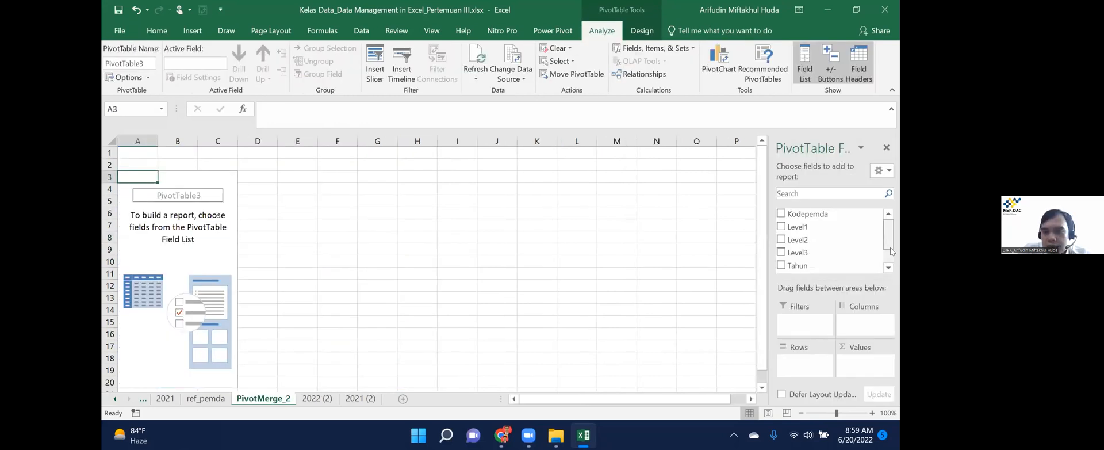
scroll(822, 264, "down", 2)
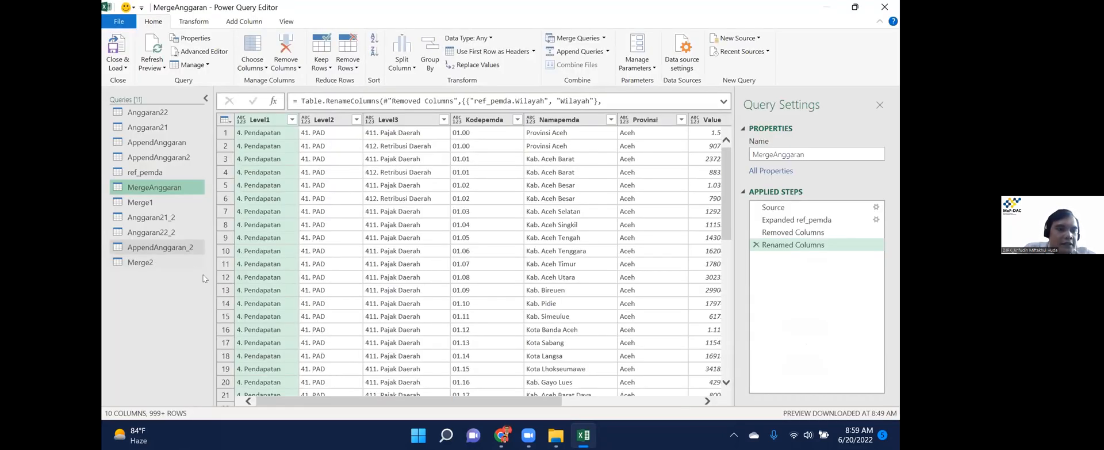
Rename the Merge2 query to MergeAnggaran2.
right_click(155, 261)
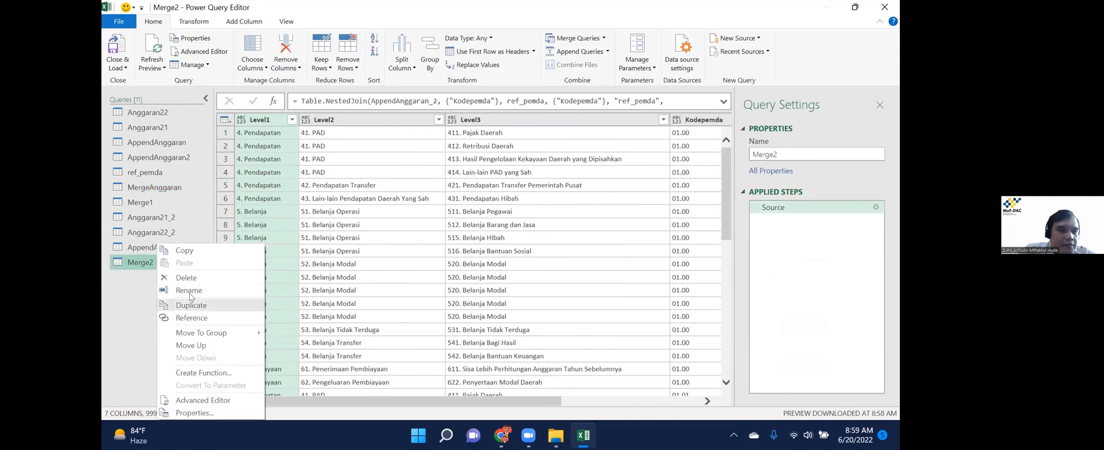
left_click(190, 292)
type("MergeAnggaran")
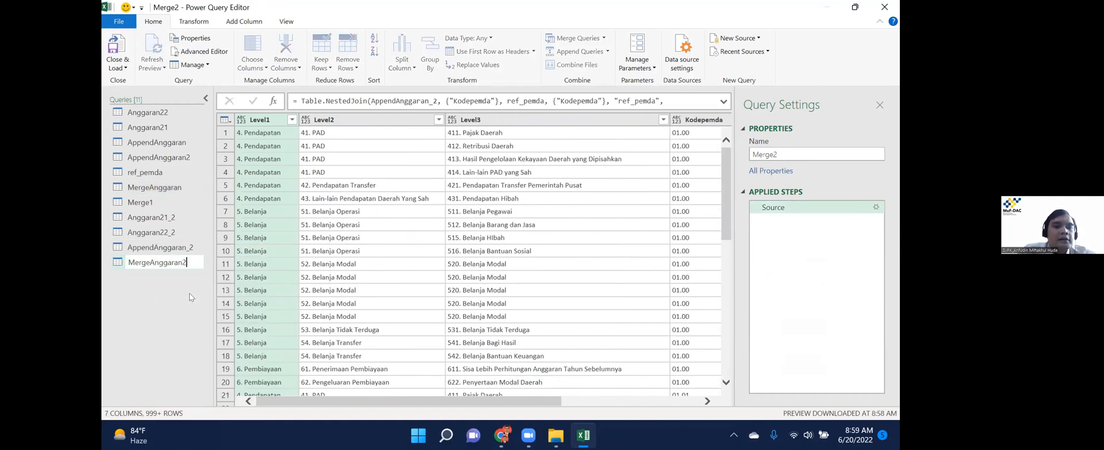
key("Return")
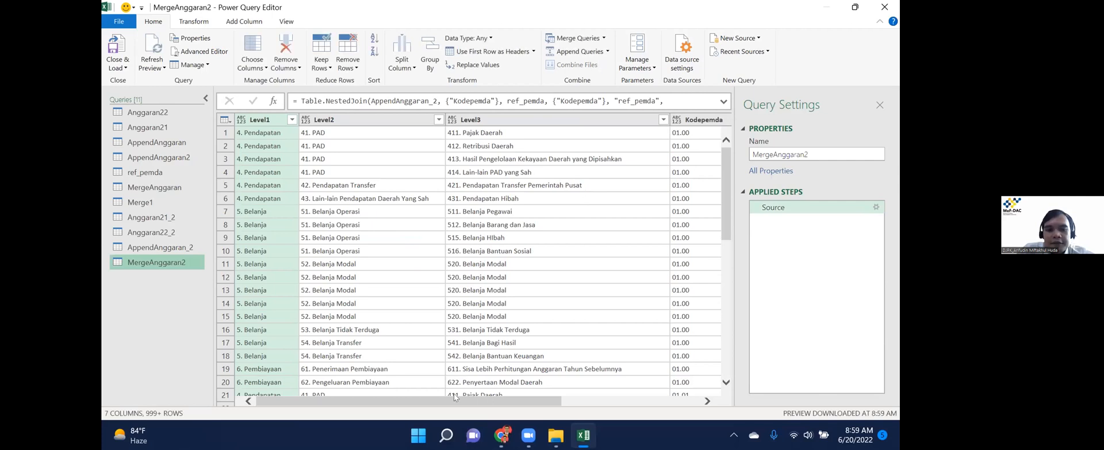
Expand the ref_pemda column without Kodepemda, then close the editor keeping the changes.
scroll(708, 150, "right", 5)
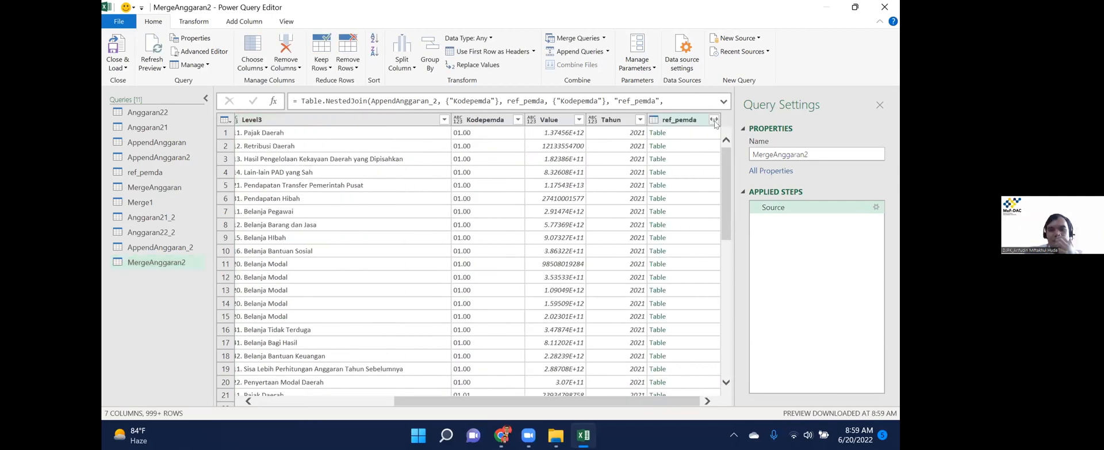
left_click(716, 123)
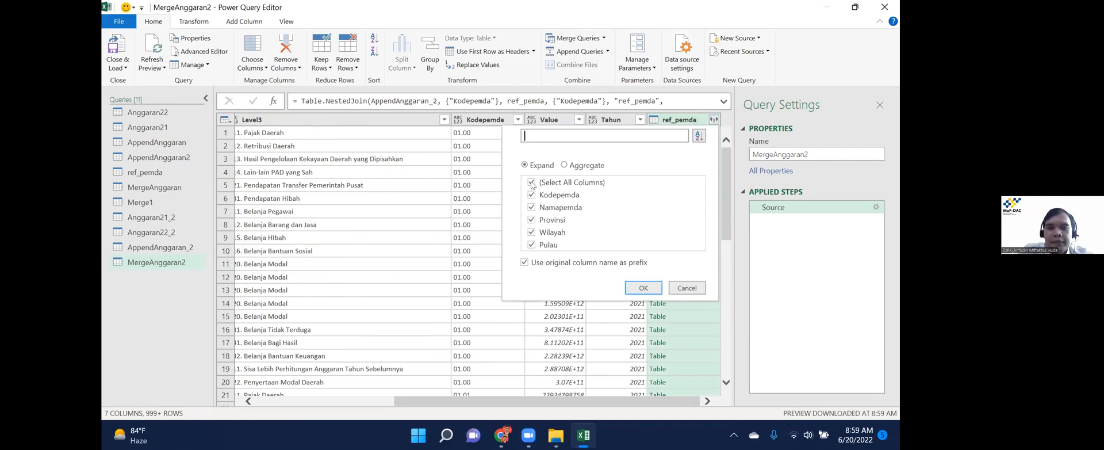
left_click(591, 200)
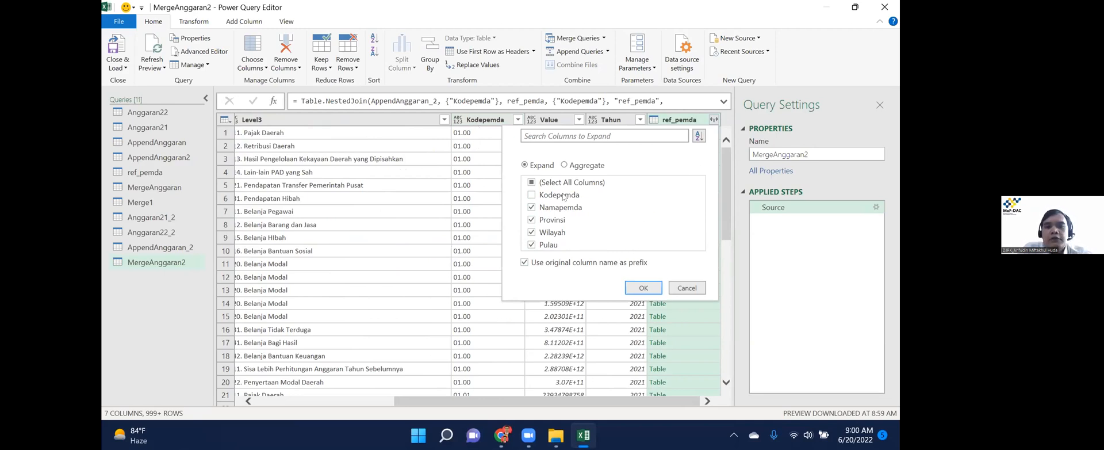
left_click(644, 288)
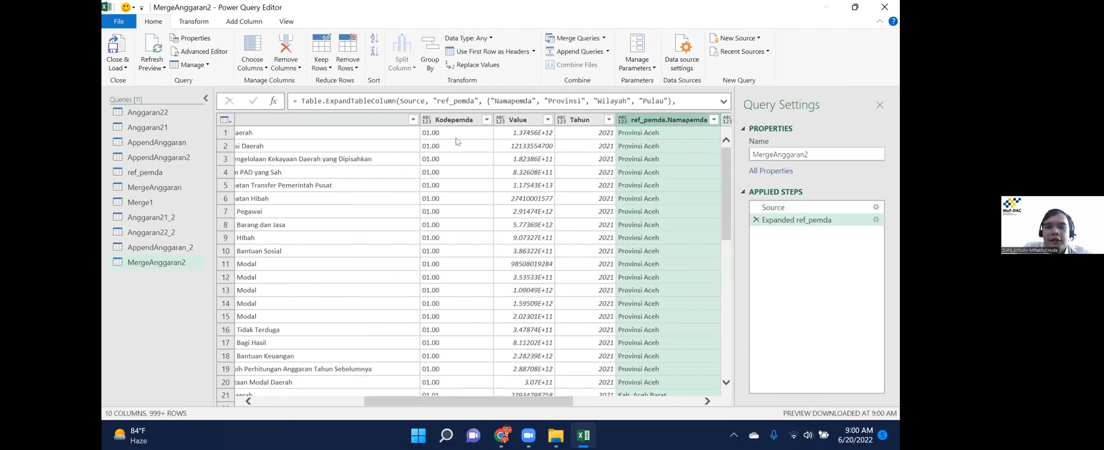
scroll(454, 147, "right", 5)
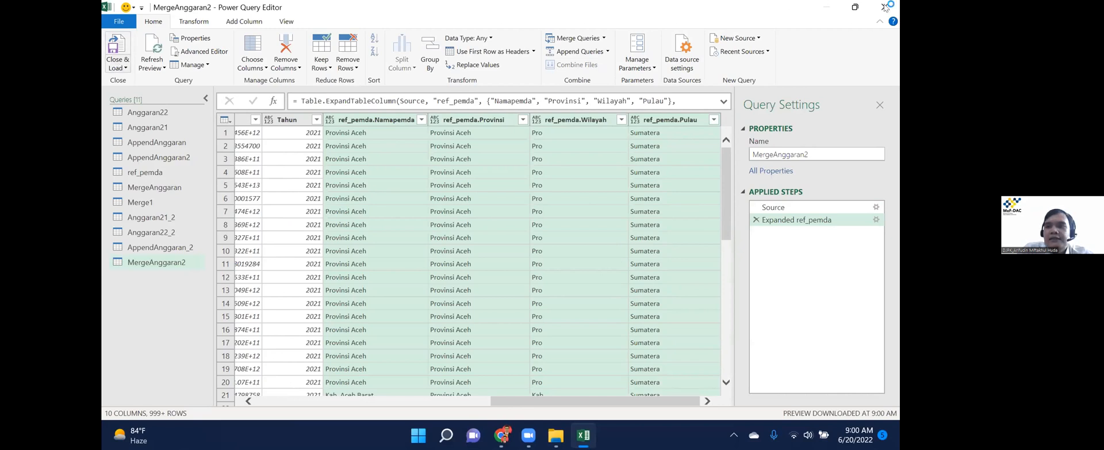
key("alt+F4")
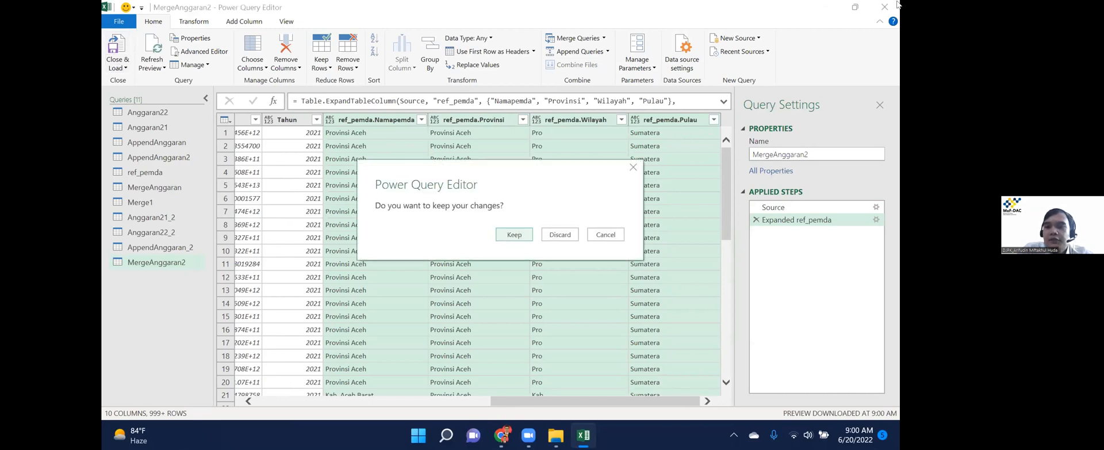
left_click(510, 234)
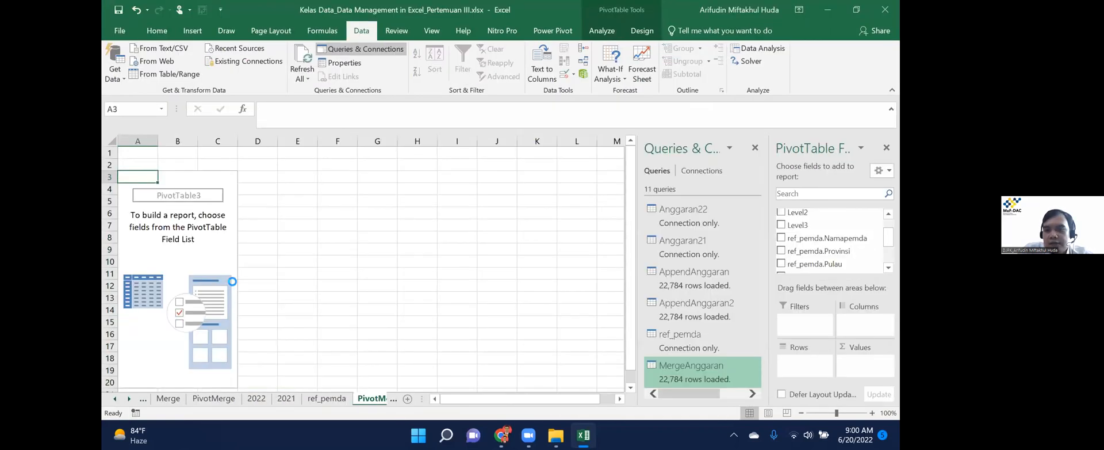
Build the PivotMerge_2 pivot: ref_pemda.Provinsi in rows, Level1 in columns, sum of Value.
left_click(218, 249)
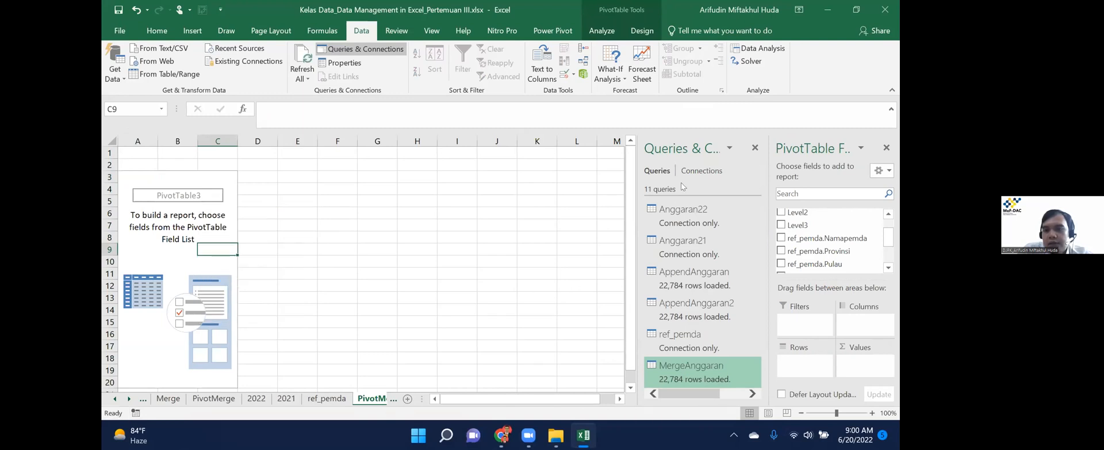
left_click(755, 148)
left_click_drag(840, 250, 805, 363)
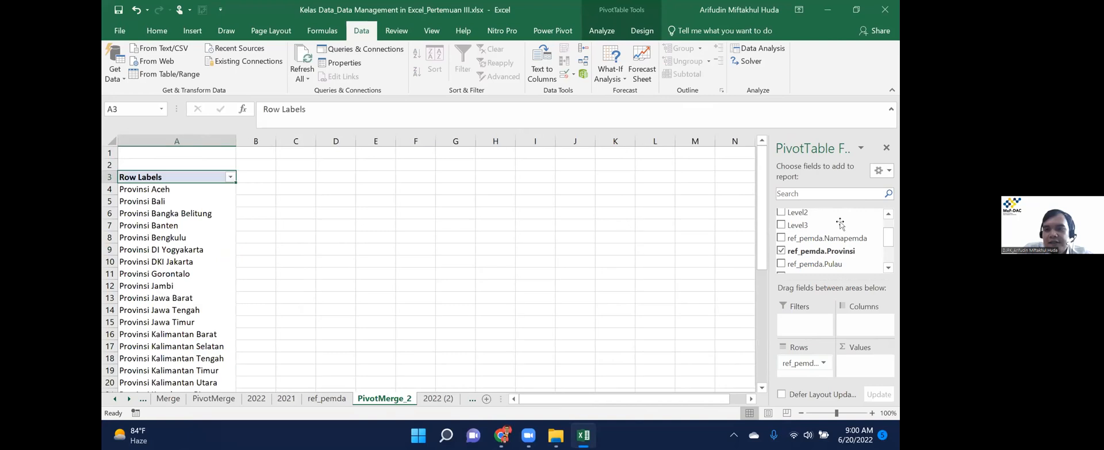
scroll(812, 224, "up", 2)
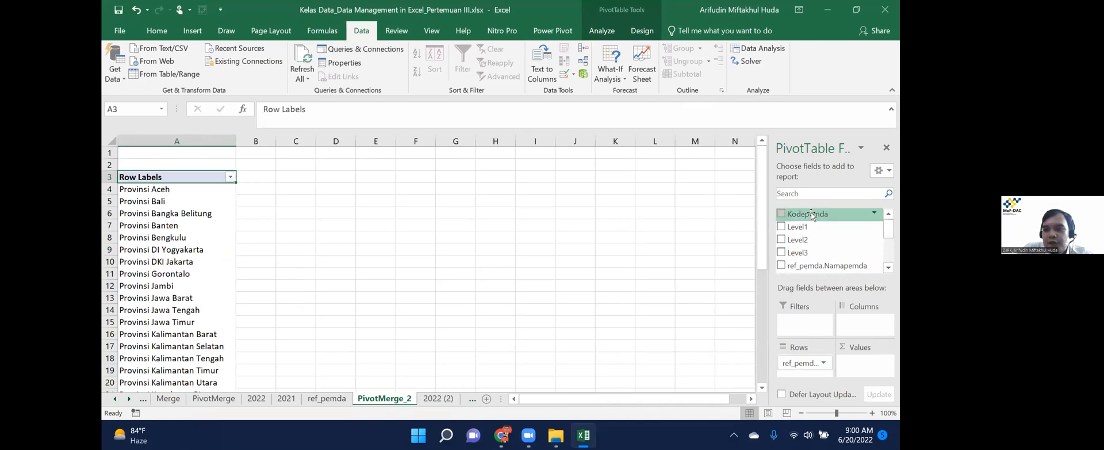
left_click_drag(812, 228, 875, 333)
scroll(822, 242, "down", 5)
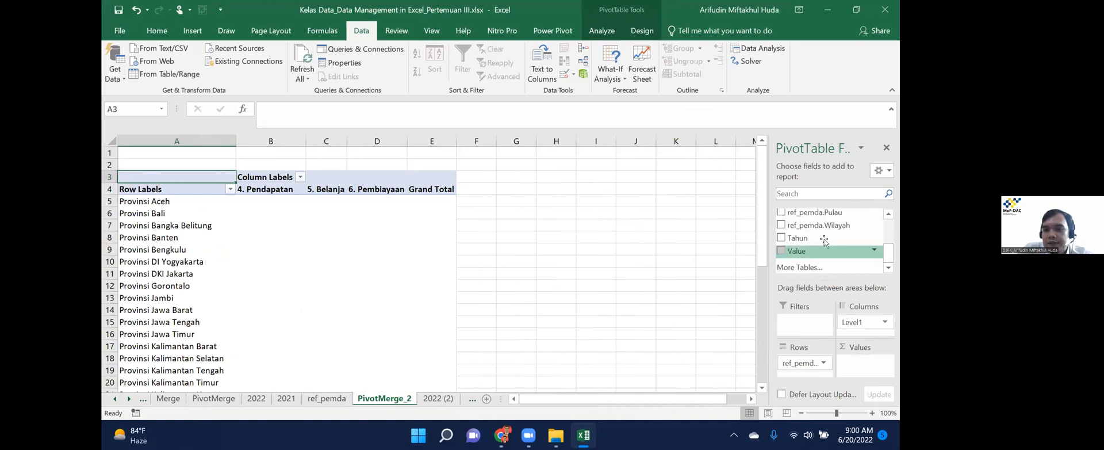
left_click_drag(821, 253, 867, 362)
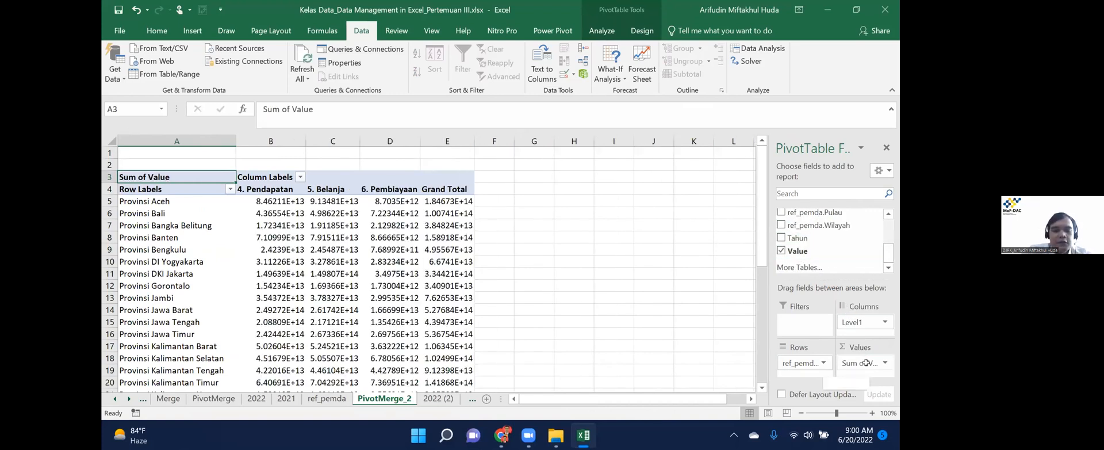
key("ctrl+Page_Down")
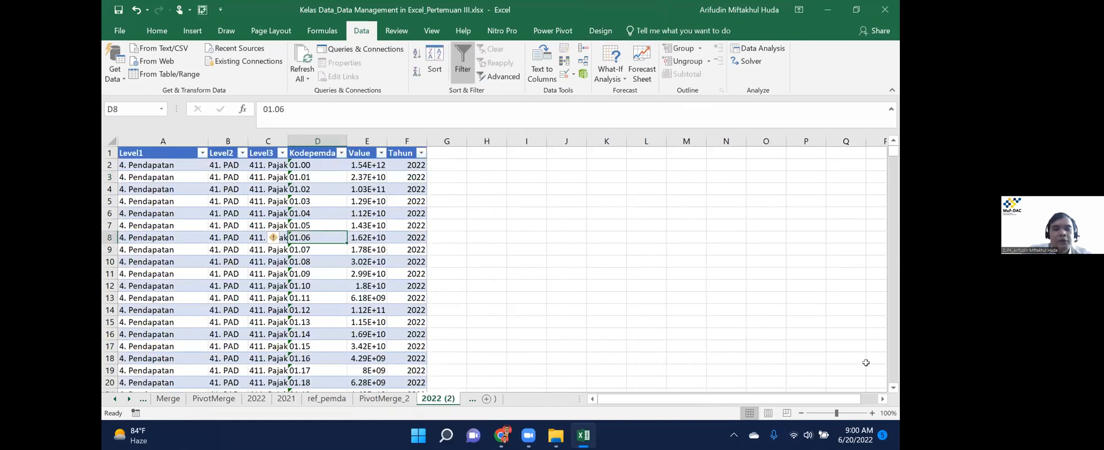
Copy the Level1 header in cell A1 and move down to cell C5.
key("ctrl+Up")
key("Right")
key("Home")
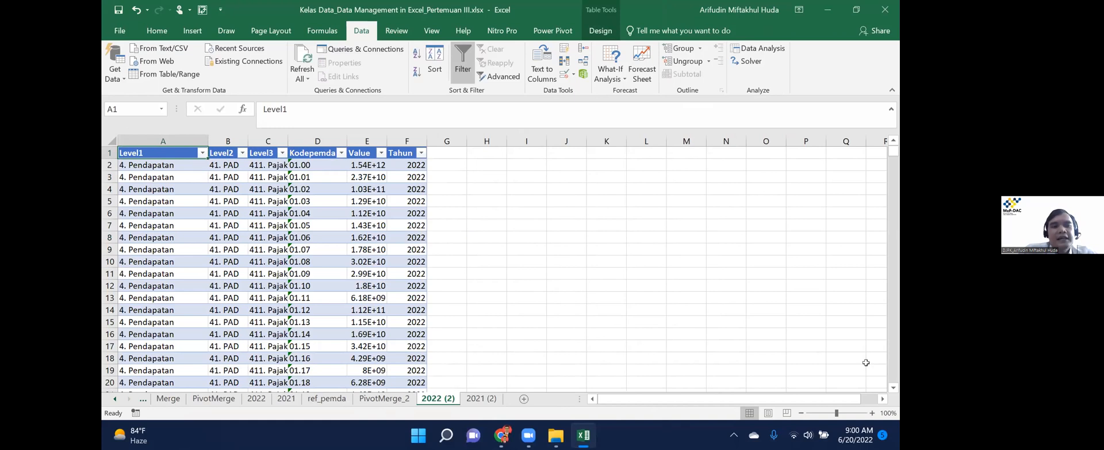
key("ctrl+c")
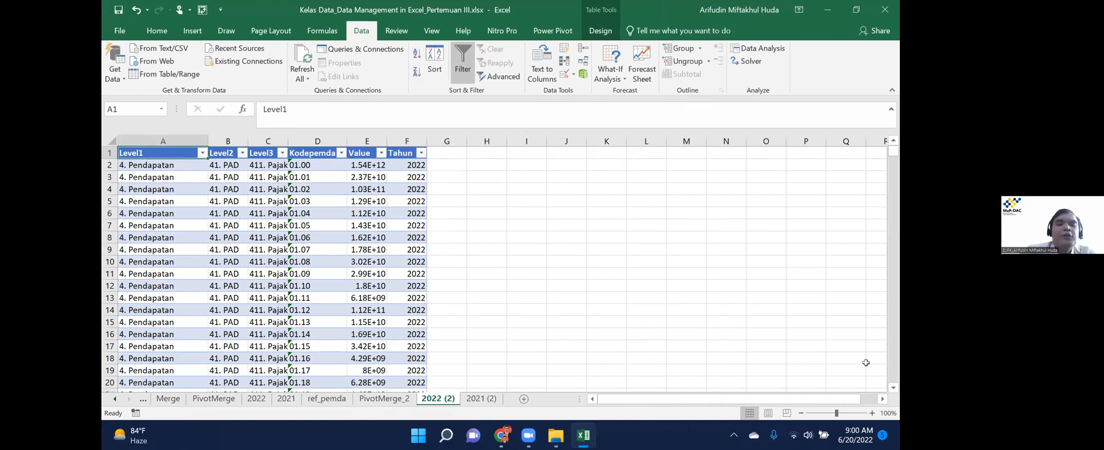
key("Right")
key("Right")
key("Down")
key("Down")
key("Up")
key("Down")
key("Down")
key("Down")
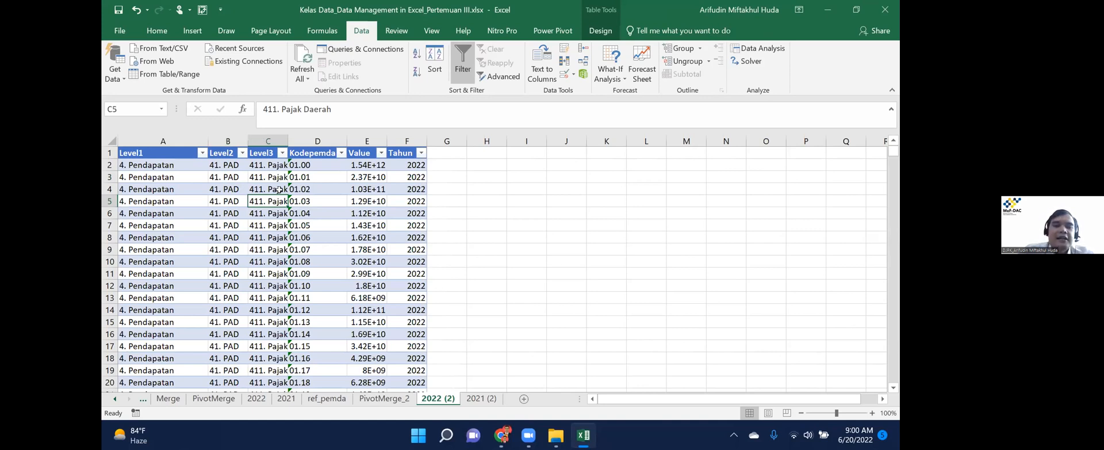
Move the ref_pemda sheet after 2021 (2) and display its table.
left_click_drag(327, 399, 508, 402)
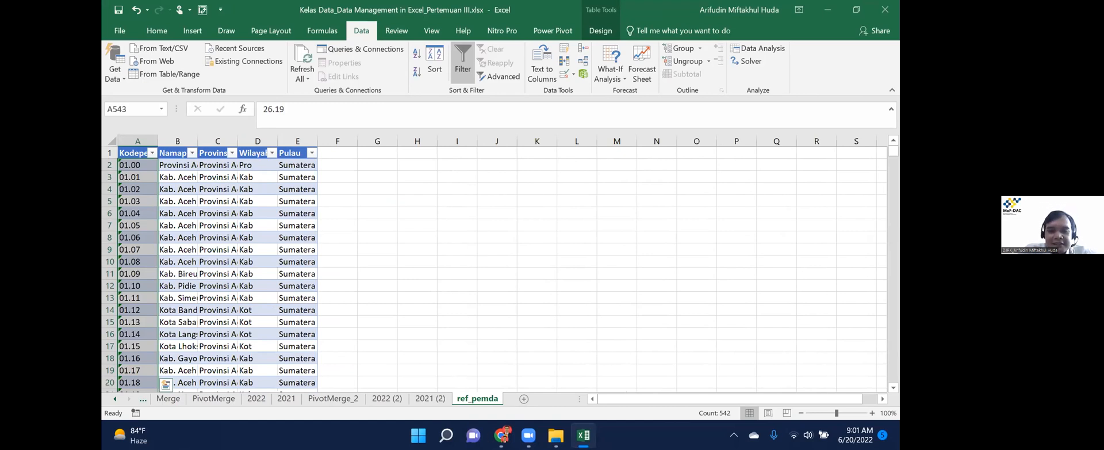
mouse_move(528, 435)
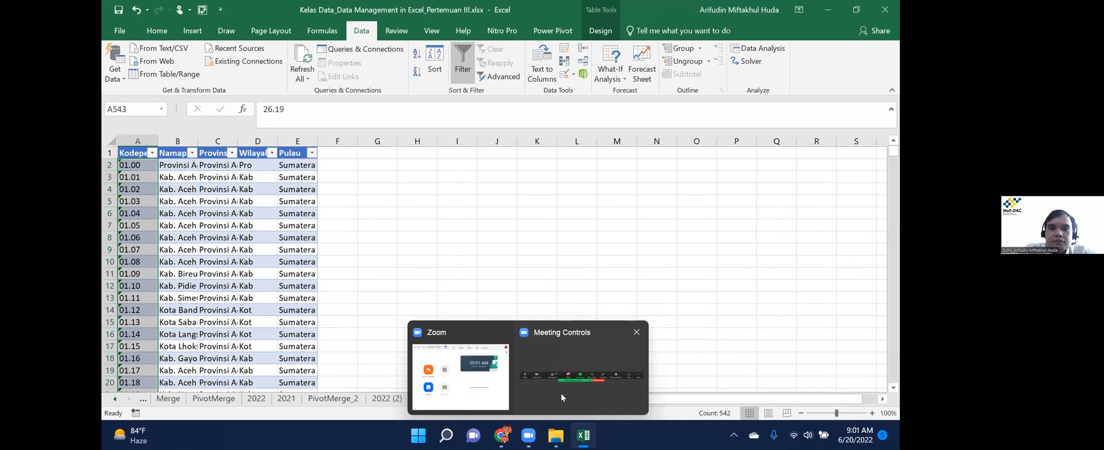
left_click(561, 392)
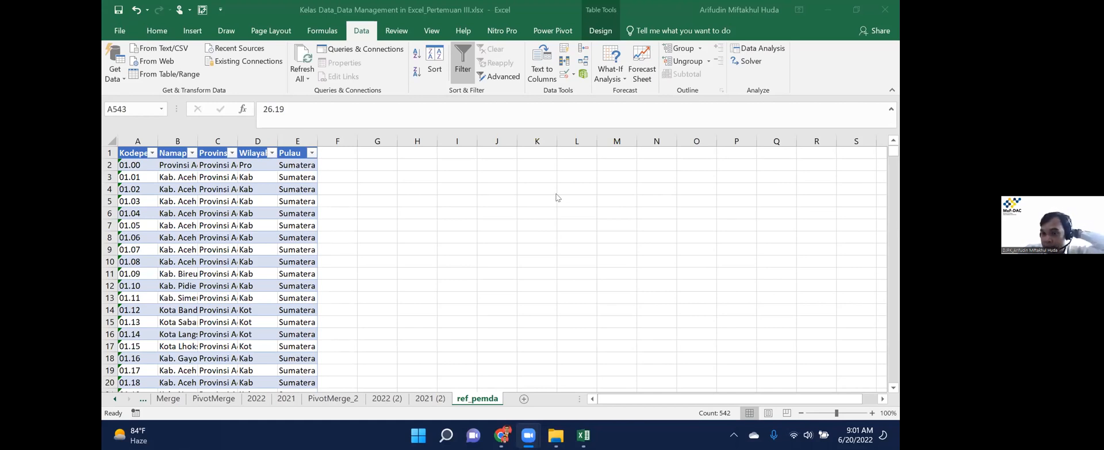
Copy the 2022 (2) sheet to the end of the workbook as 2022 (3).
right_click(387, 399)
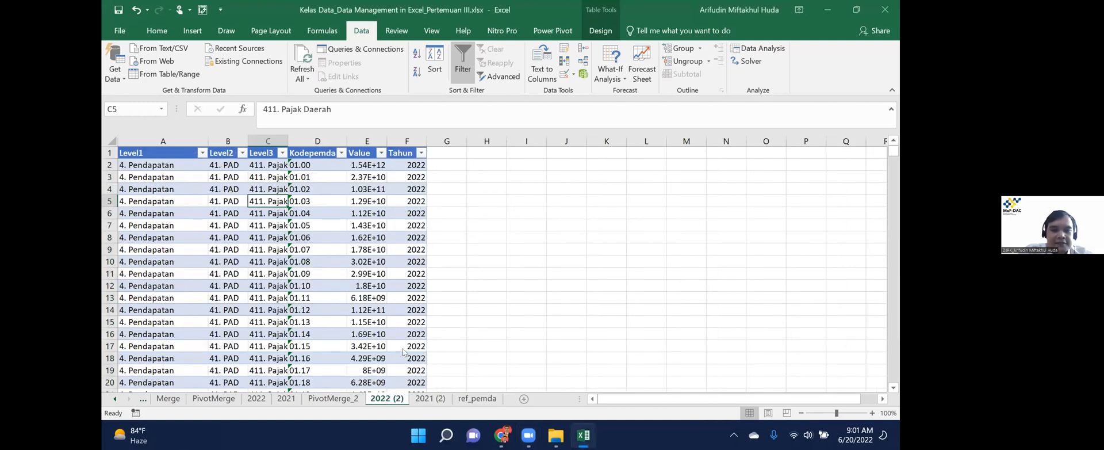
left_click(432, 298)
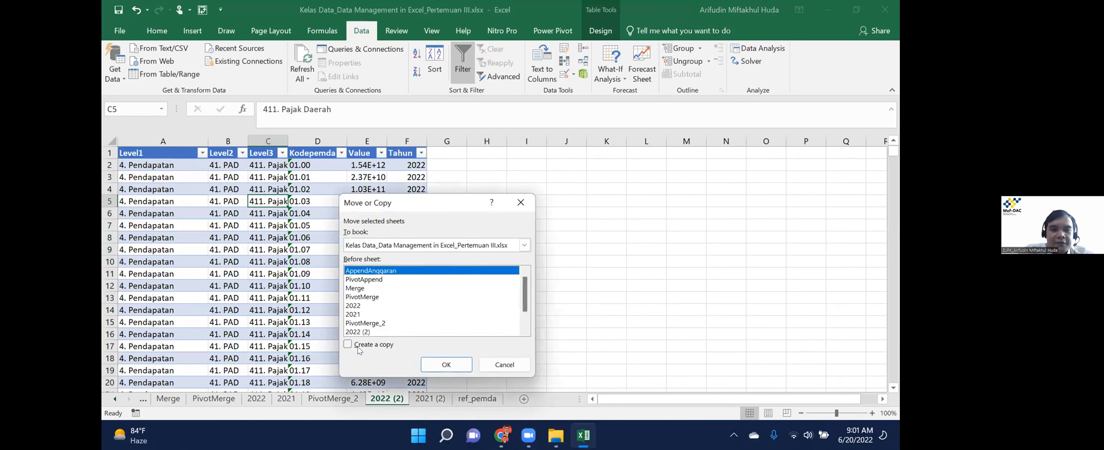
left_click(358, 347)
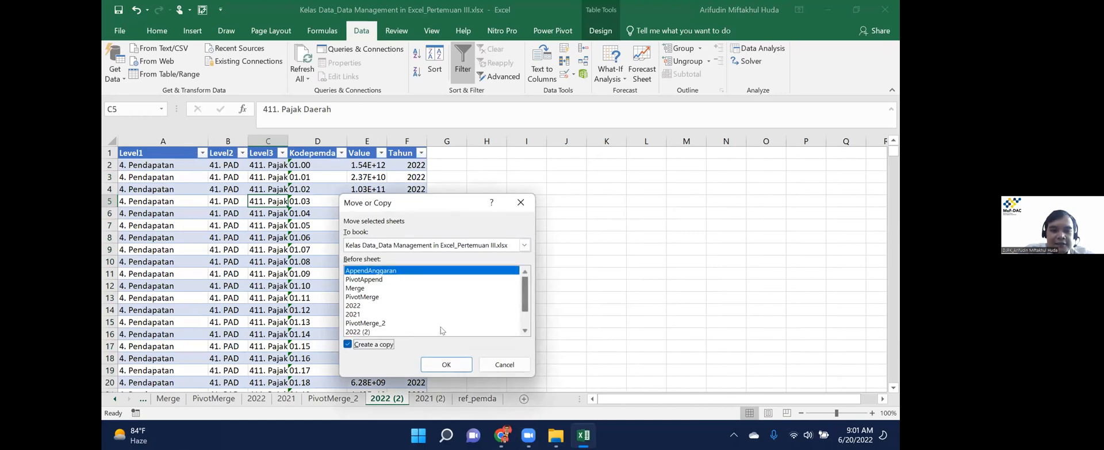
scroll(373, 334, "down", 1)
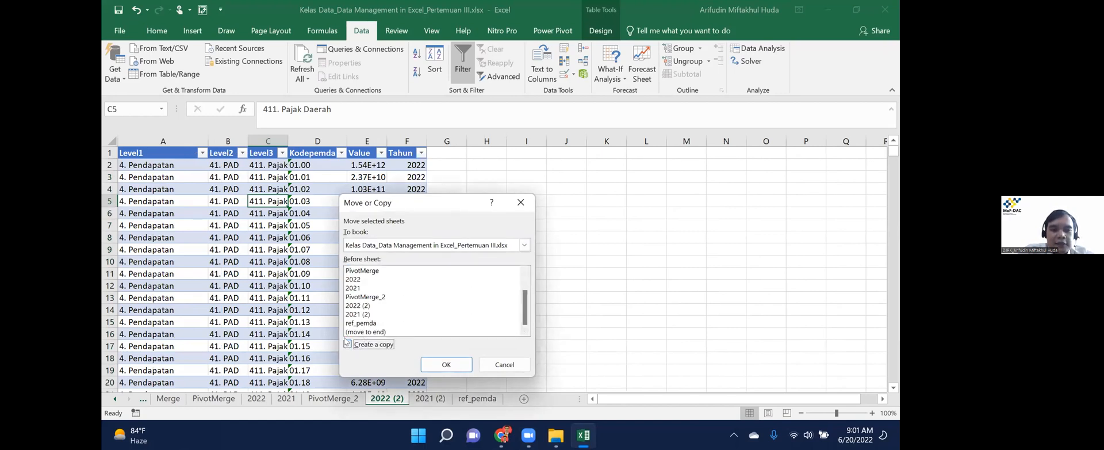
left_click(376, 332)
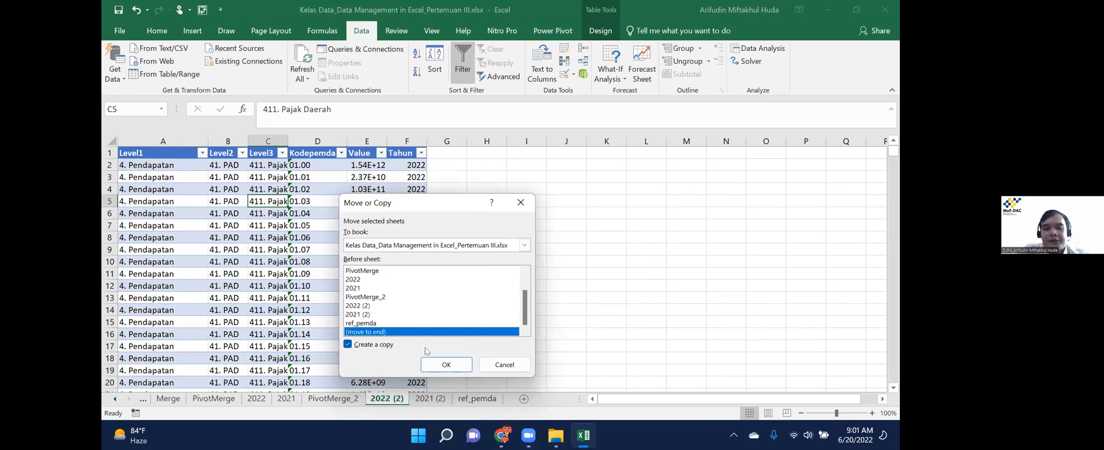
left_click(449, 365)
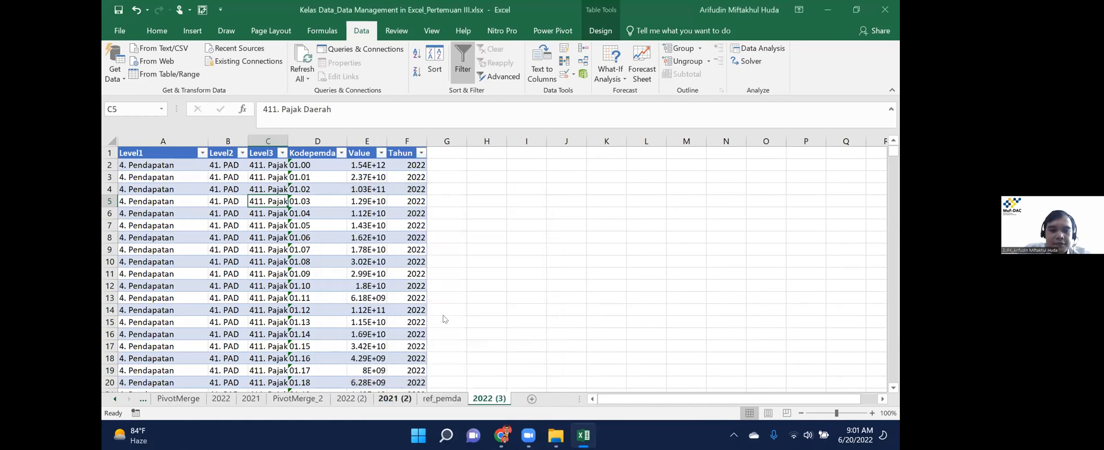
Copy the 2021 (2) sheet to the end of the workbook as 2021 (3).
right_click(386, 400)
left_click(430, 297)
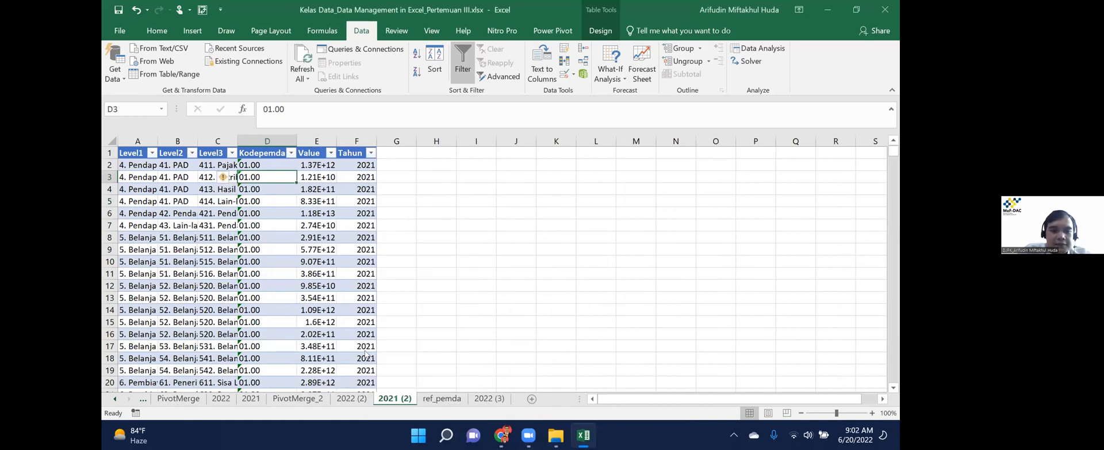
key("alt+c")
scroll(460, 339, "down", 1)
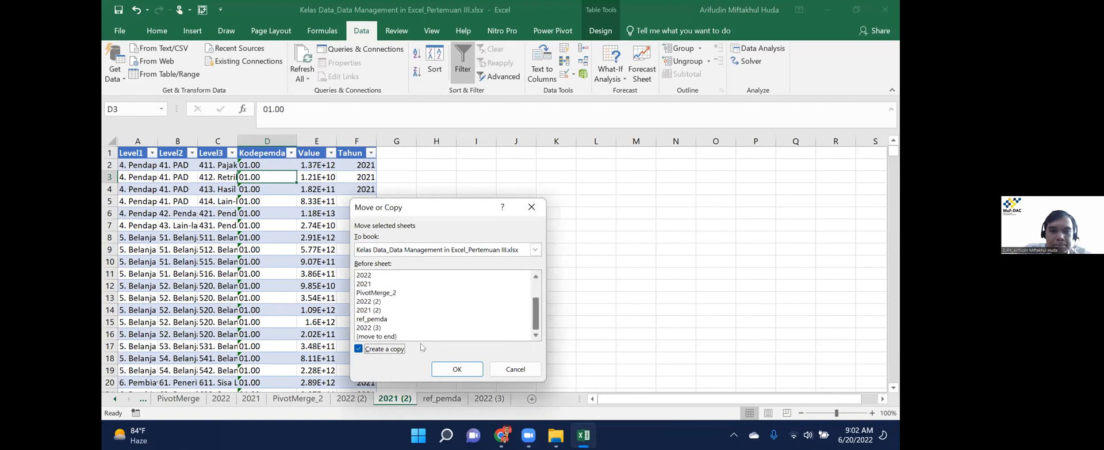
left_click(420, 340)
left_click(457, 370)
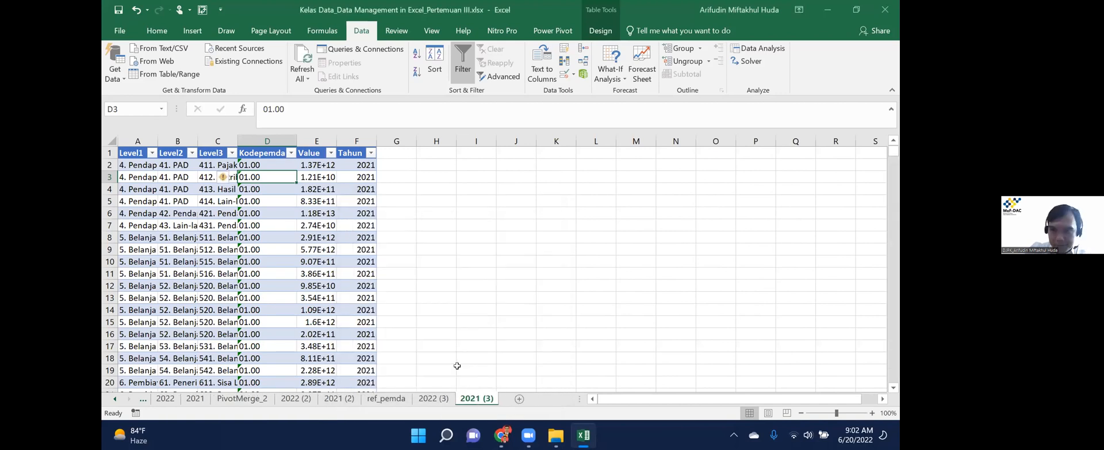
left_click(430, 398)
left_click(467, 399)
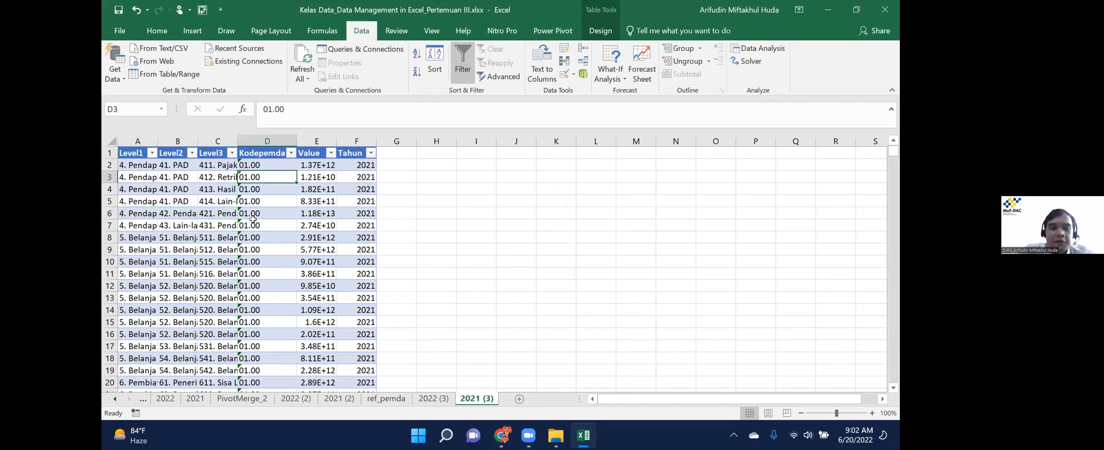
key("ctrl+Down")
scroll(253, 218, "down", 10)
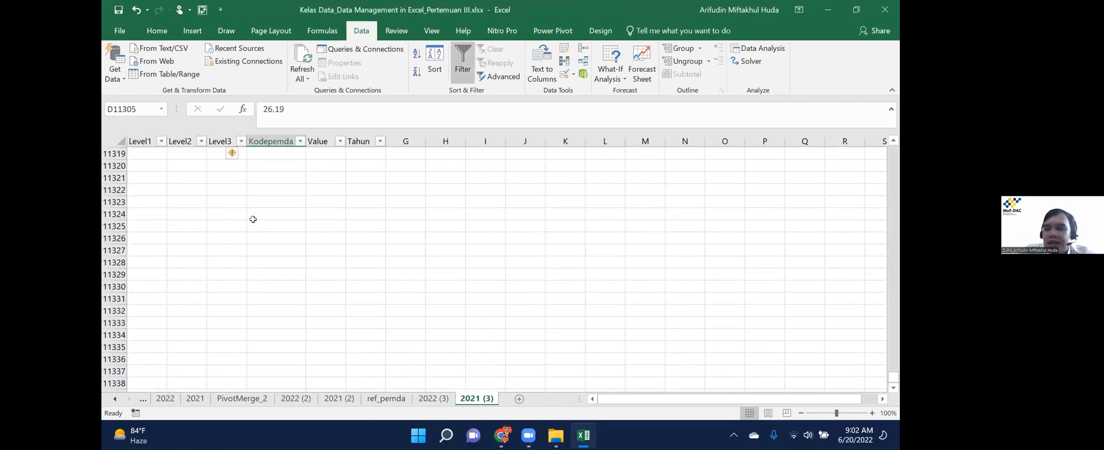
key("ctrl+Up")
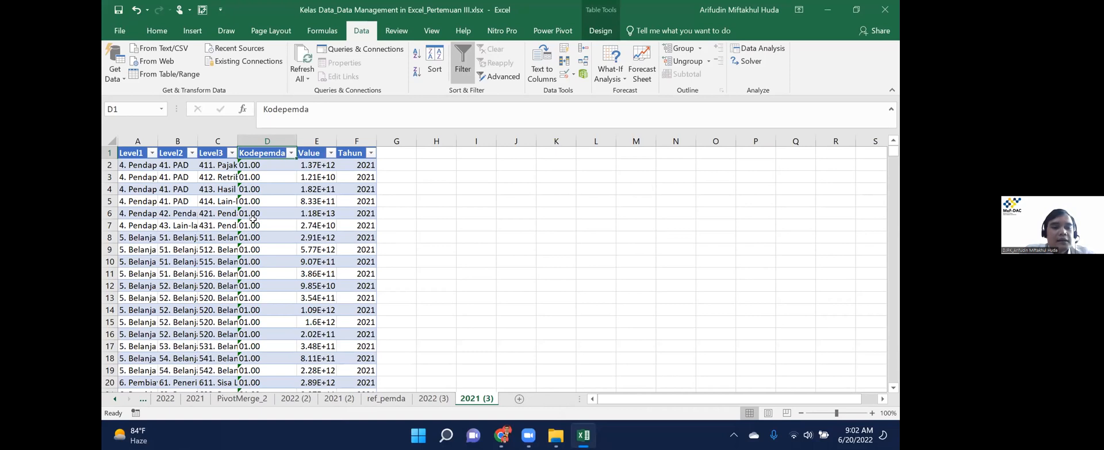
key("ctrl+Home")
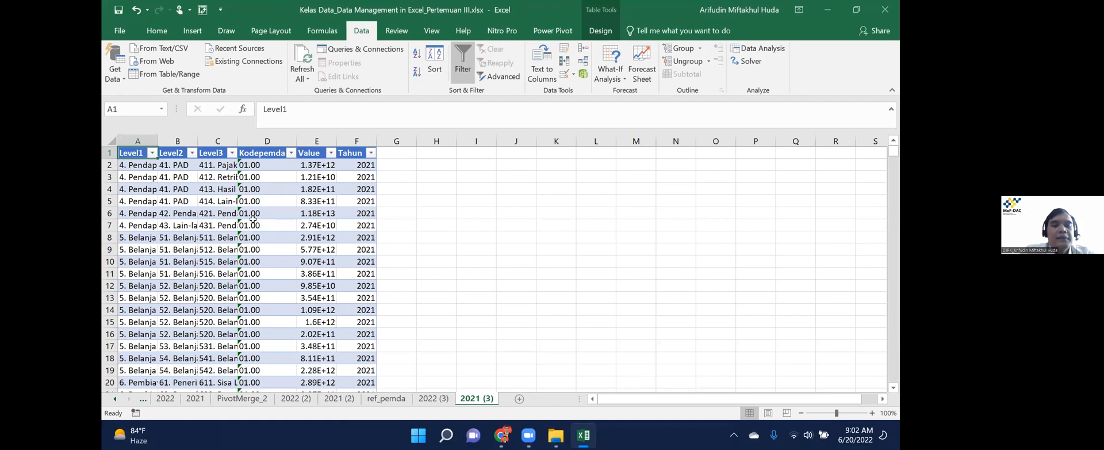
key("shift+Right")
key("shift+Right")
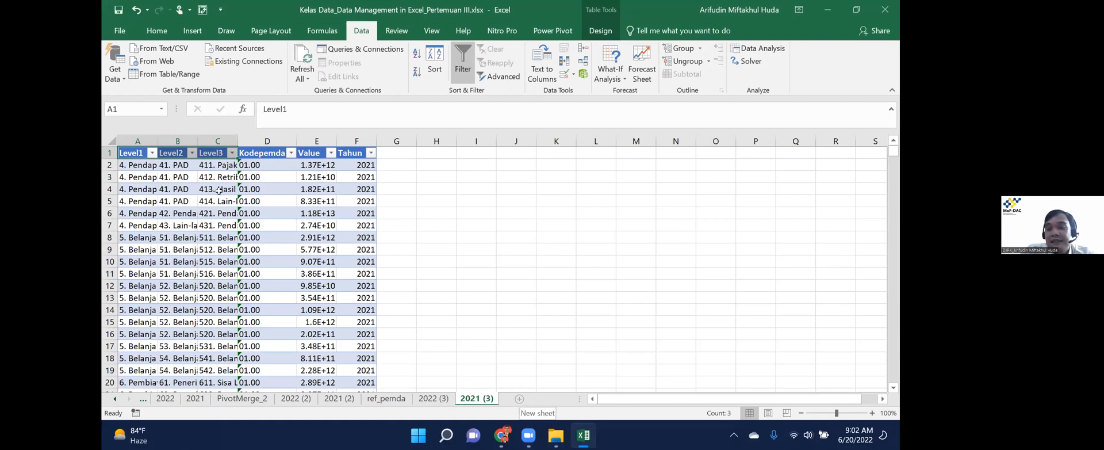
mouse_move(138, 141)
left_mouse_down()
mouse_move(217, 141)
mouse_move(138, 141)
mouse_move(178, 141)
left_mouse_up()
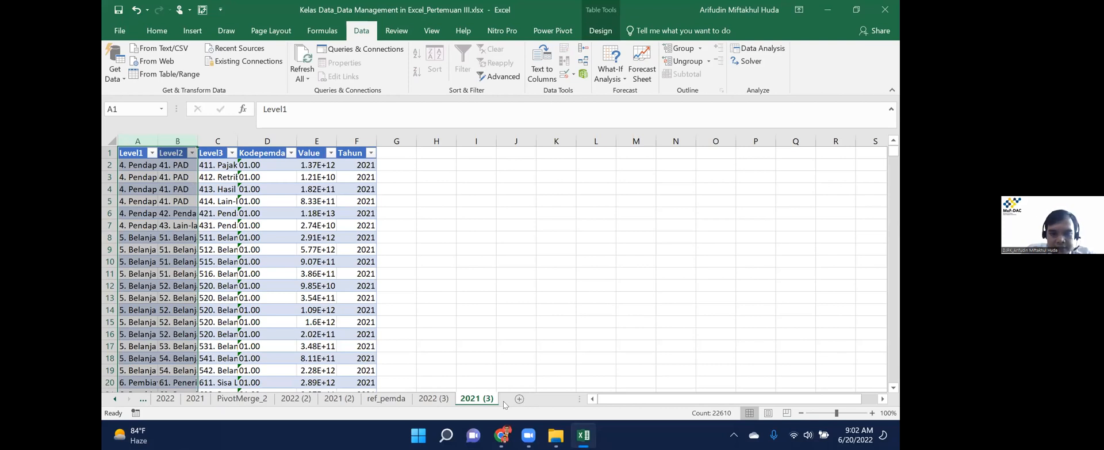
key("ctrl+Home")
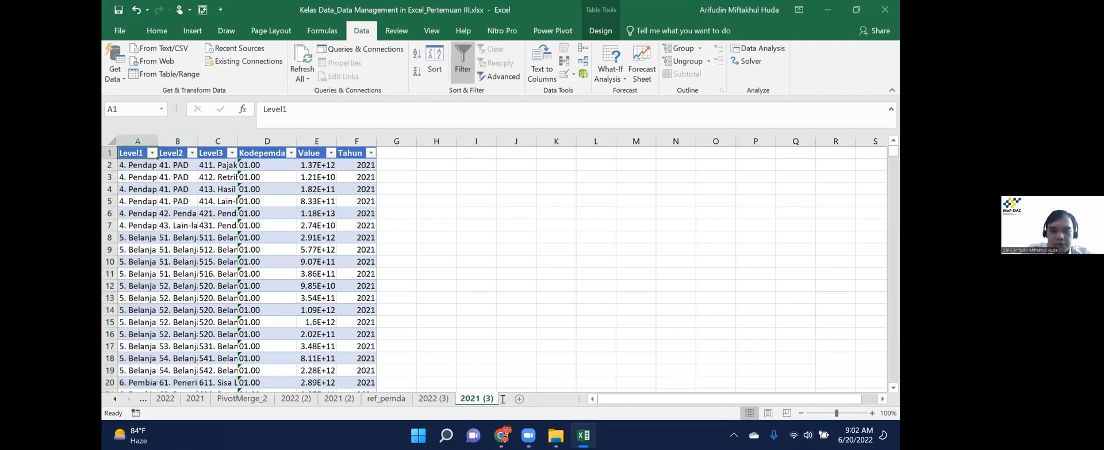
Add a new worksheet named ref_akun.
left_click(505, 404)
type("ref_akun")
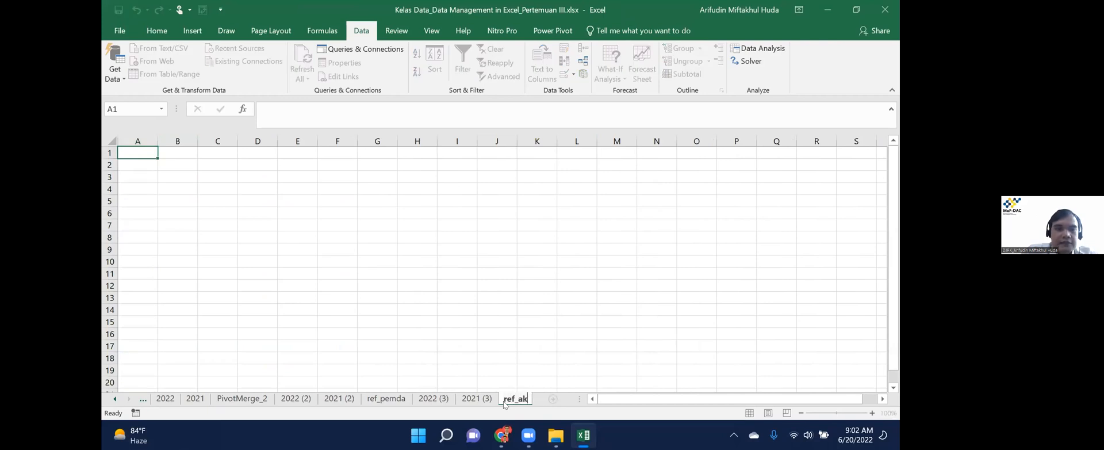
key("Return")
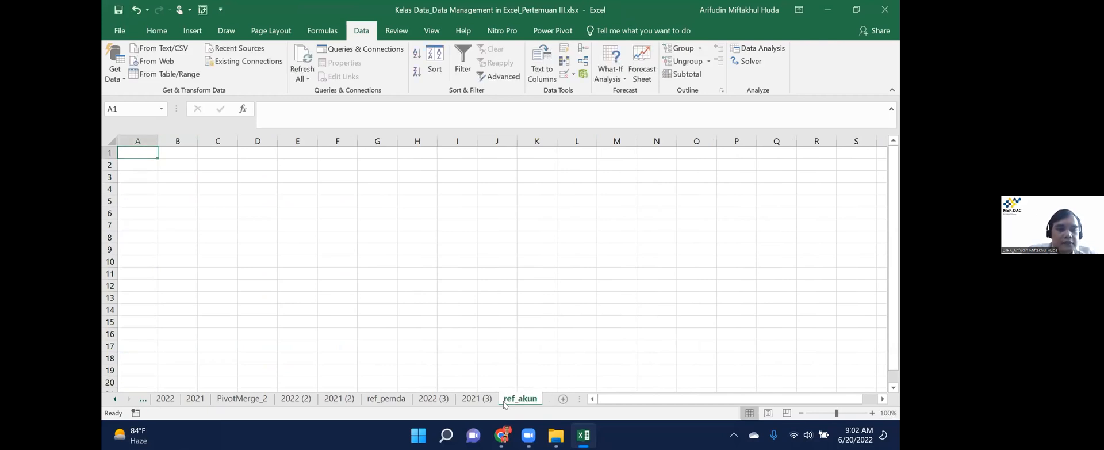
Copy the Level1–Level3 columns from 2021 (3) and paste them into ref_akun at A1.
key("ctrl+Page_Up")
key("shift+Right")
key("shift+Right")
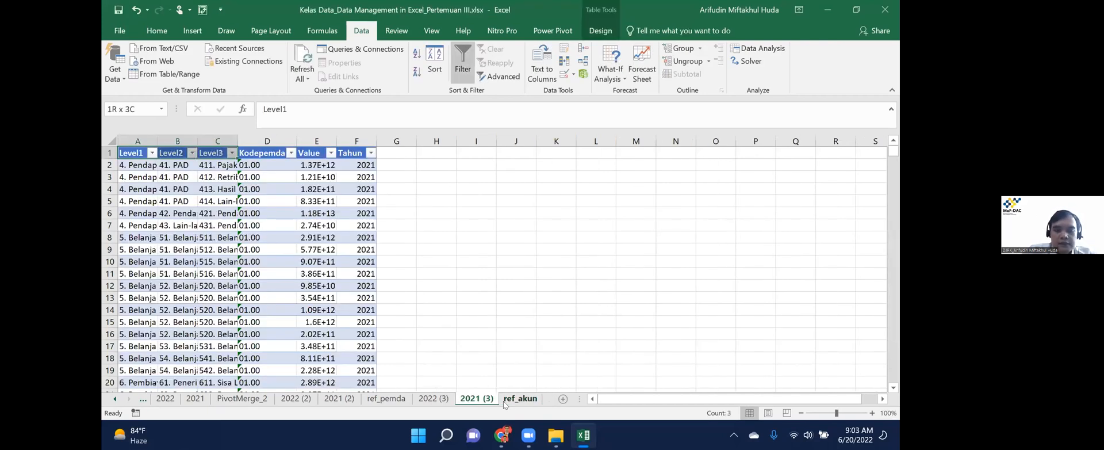
key("ctrl+shift+Down")
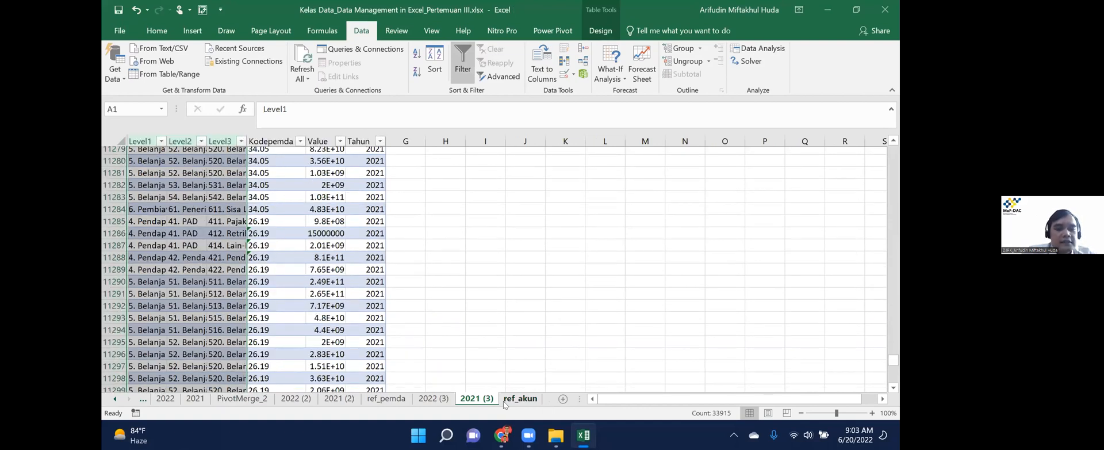
key("ctrl+c")
key("ctrl+Page_Down")
key("shift+F10")
key("p")
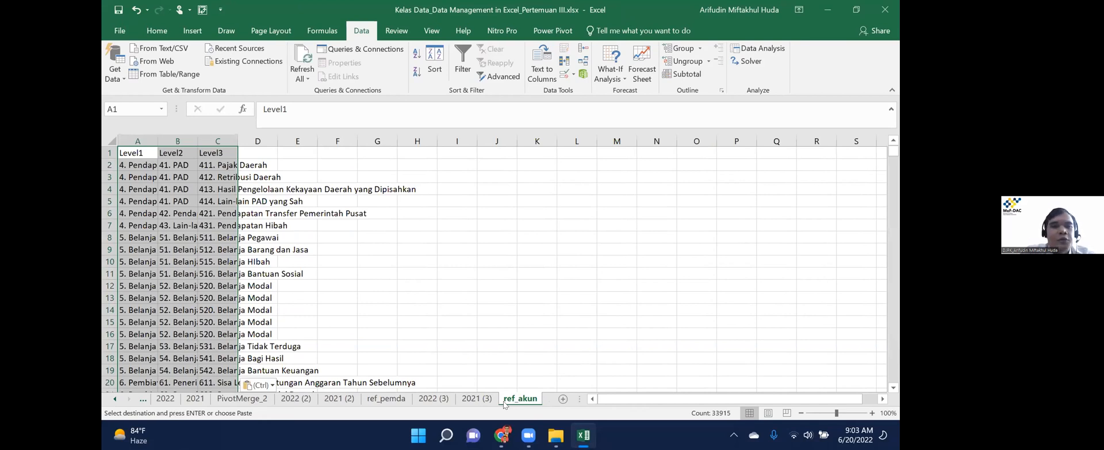
Attempt a paste at row 11306 of ref_akun and dismiss the paste size error.
key("ctrl+shift+Page_Up")
key("ctrl+shift+Page_Up")
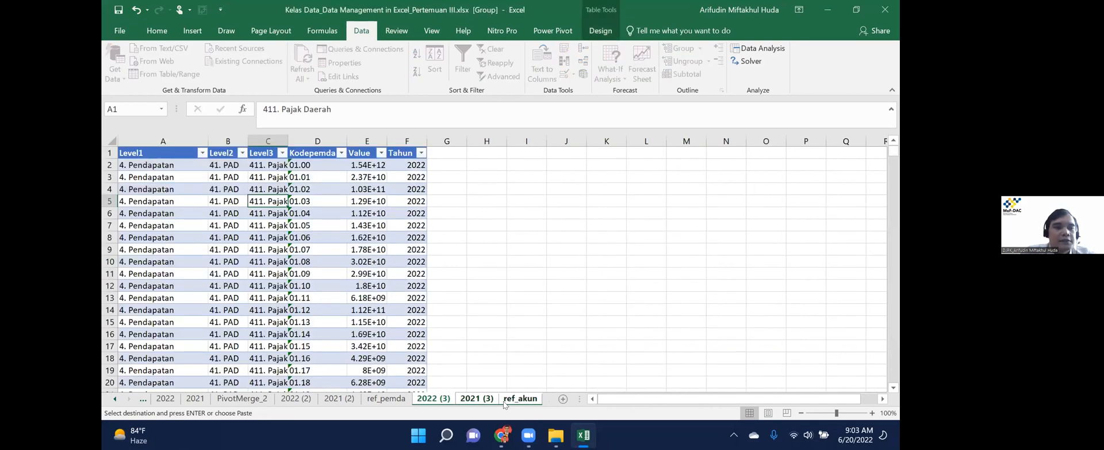
key("Left")
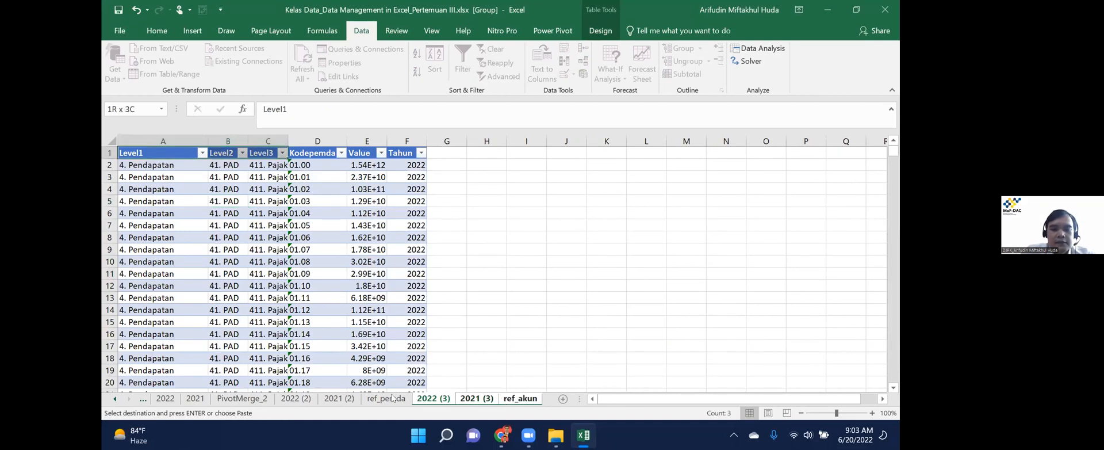
left_click(520, 398)
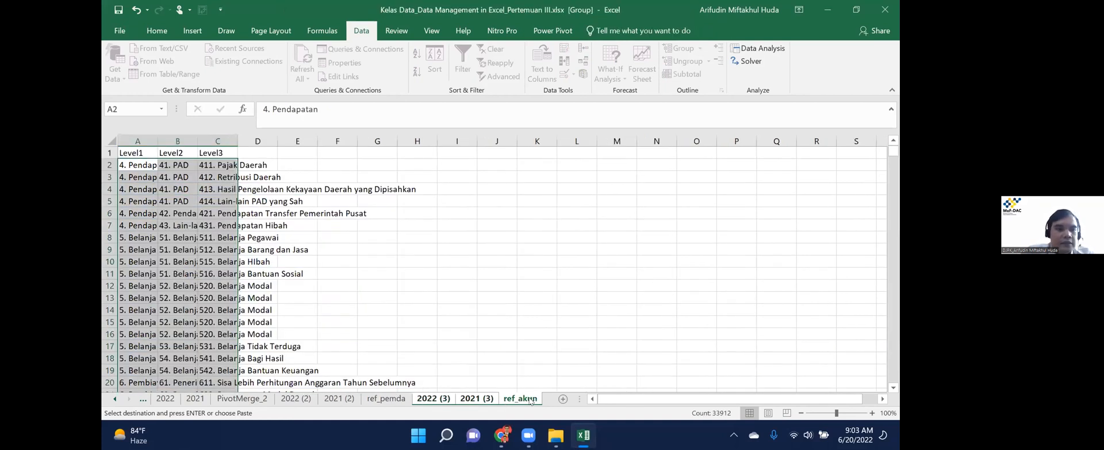
key("ctrl+Page_Up")
left_click(531, 401)
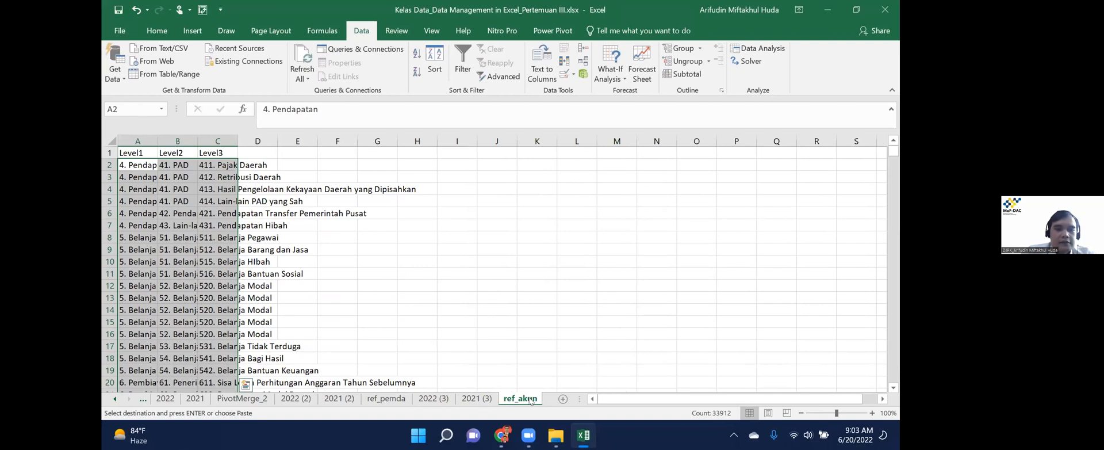
key("ctrl+Down")
key("Down")
key("ctrl+v")
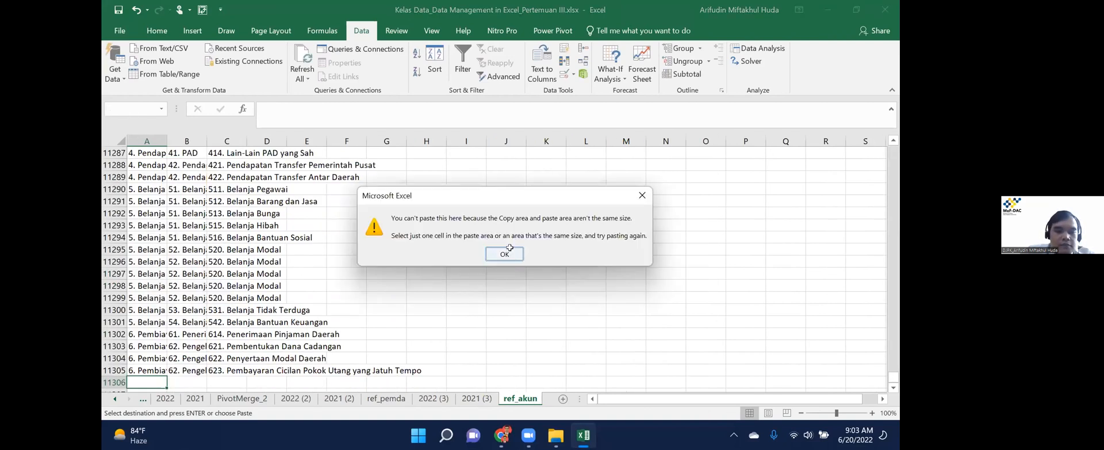
left_click(505, 254)
Copy the 2022 (3) Level1–Level3 rows from A2 down and paste them at A11306.
key("ctrl+Page_Up")
key("ctrl+Page_Up")
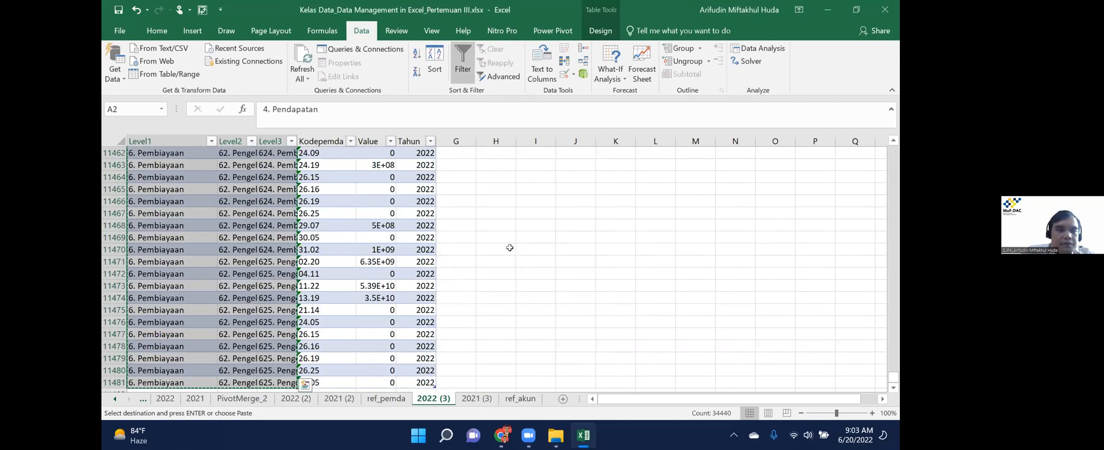
key("Left")
key("shift+Right")
key("shift+Right")
key("ctrl+shift+Down")
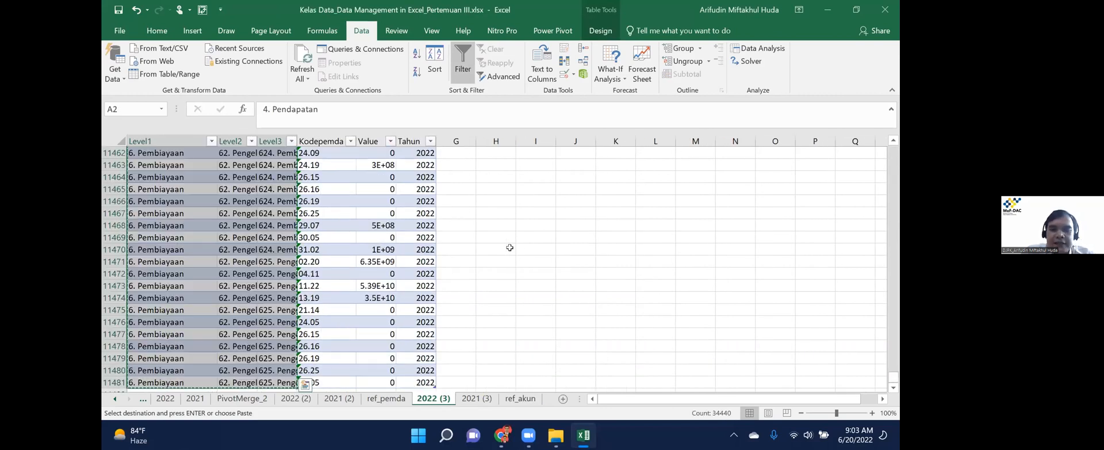
key("ctrl+Page_Down")
key("ctrl+Page_Down")
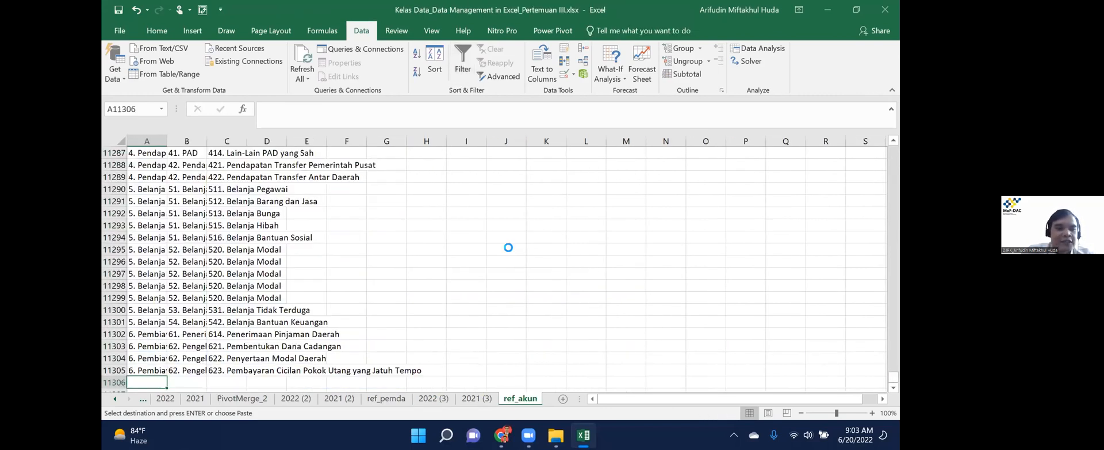
key("ctrl+v")
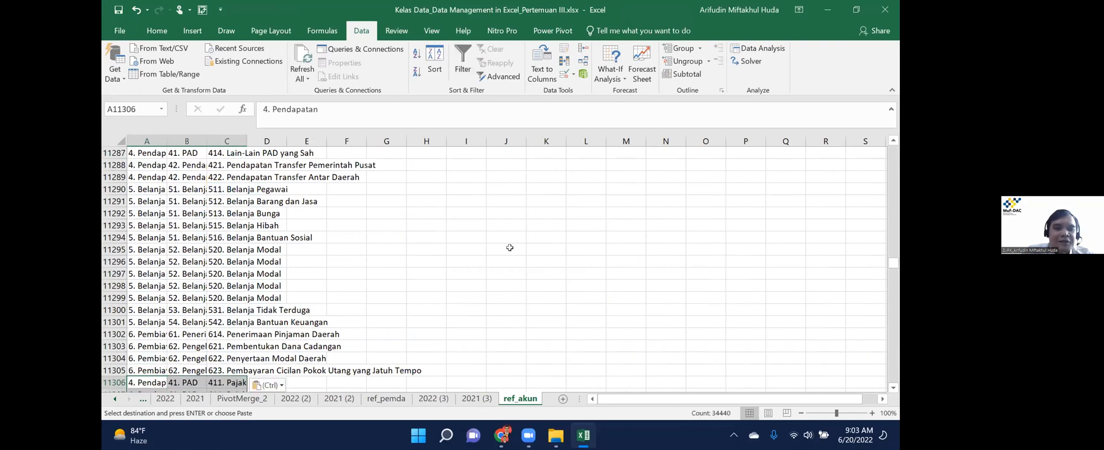
Select the combined Level1–Level3 data down to row 22785.
key("ctrl+Down")
key("ctrl+Up")
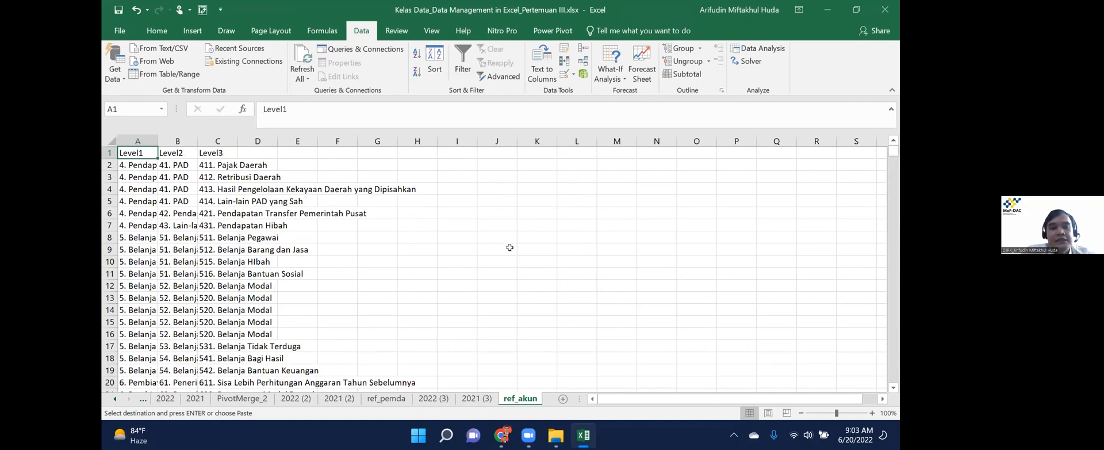
key("ctrl+shift+Right")
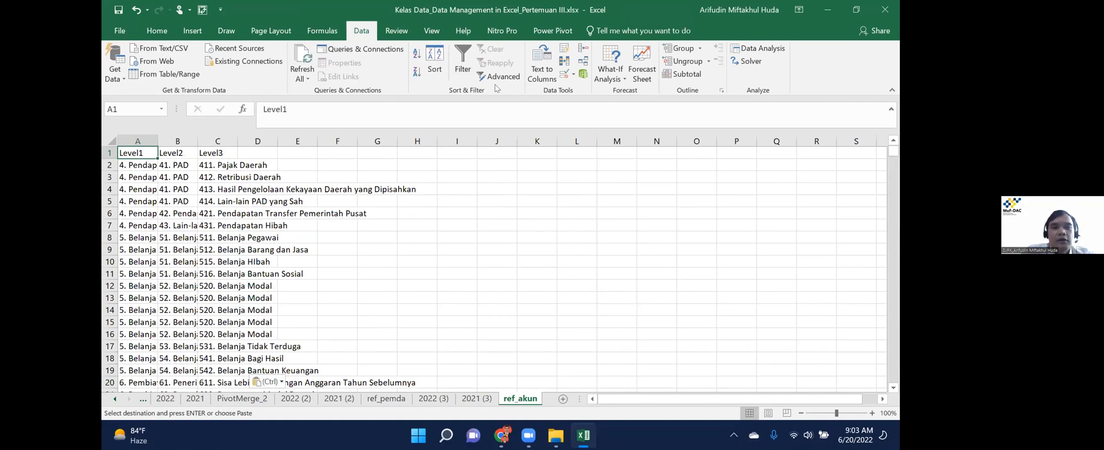
key("ctrl+shift+Down")
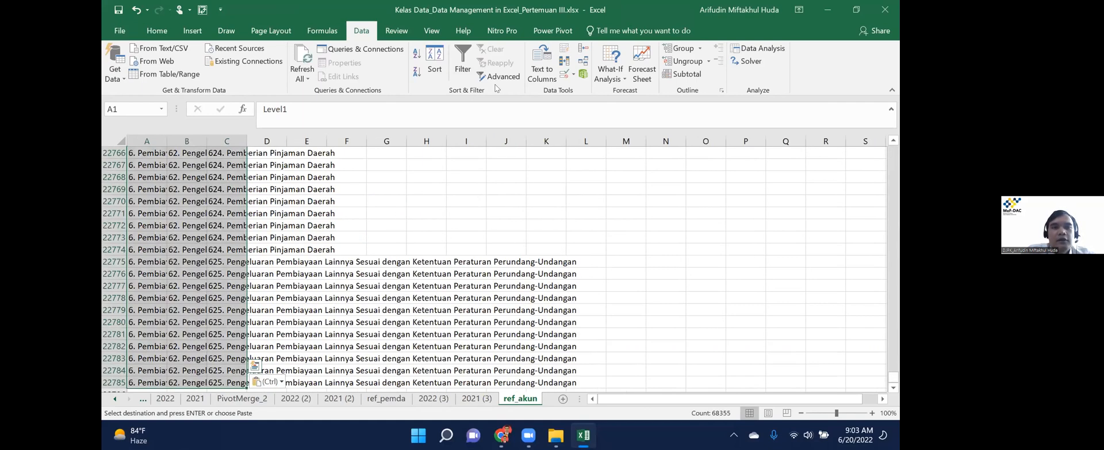
left_click(566, 61)
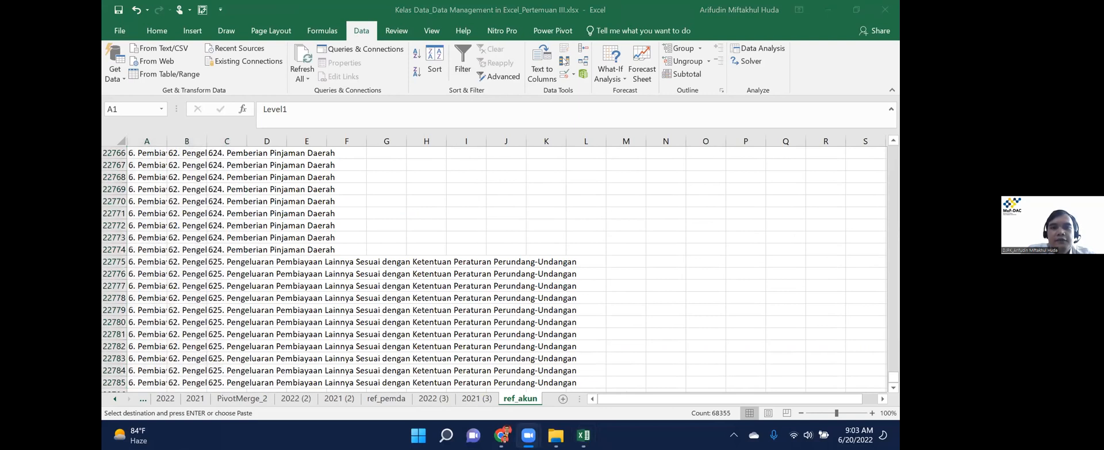
Remove duplicates across Level1–Level3, leaving 37 unique rows.
left_click(565, 62)
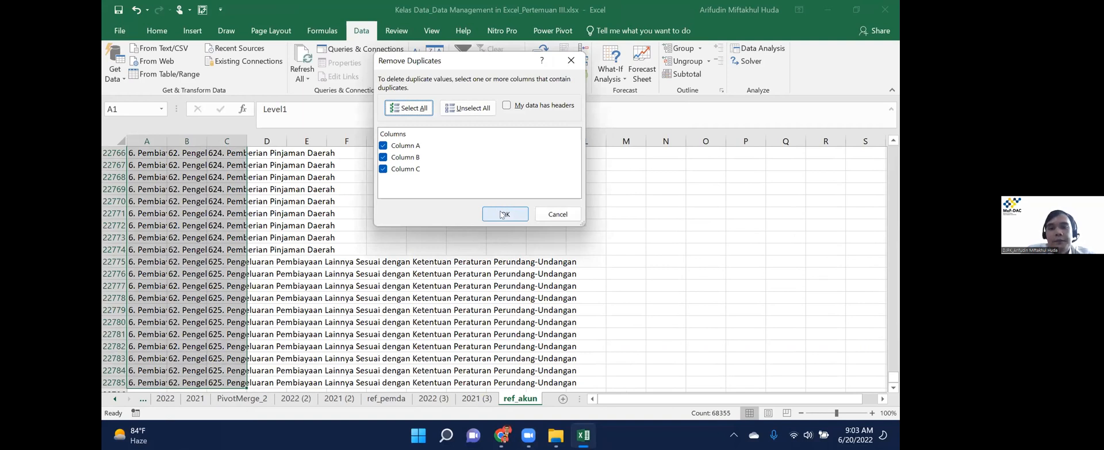
left_click(504, 214)
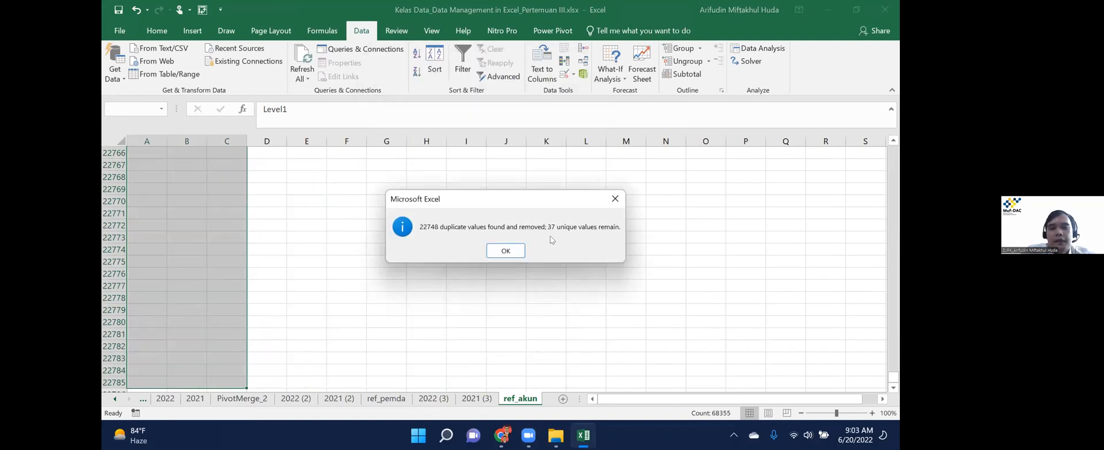
left_click(506, 251)
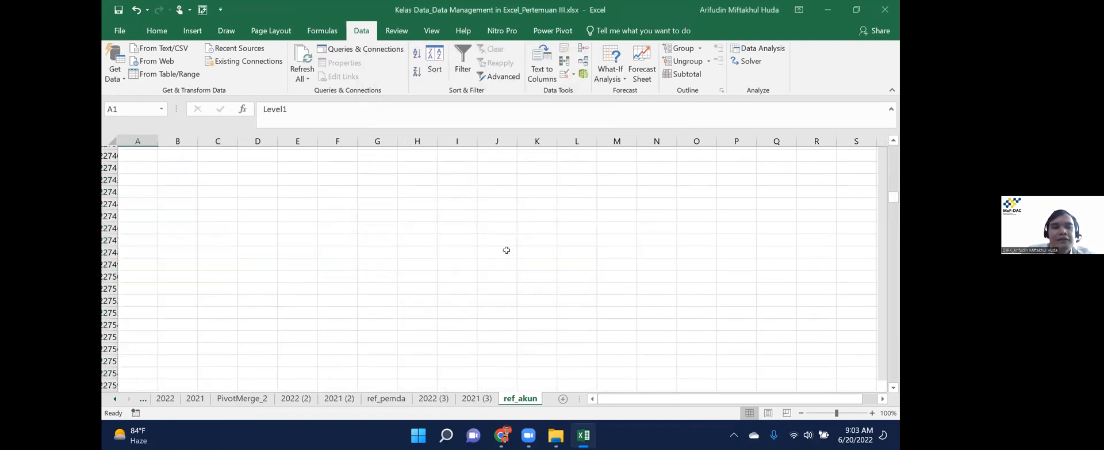
key("Down")
key("ctrl+shift+Down")
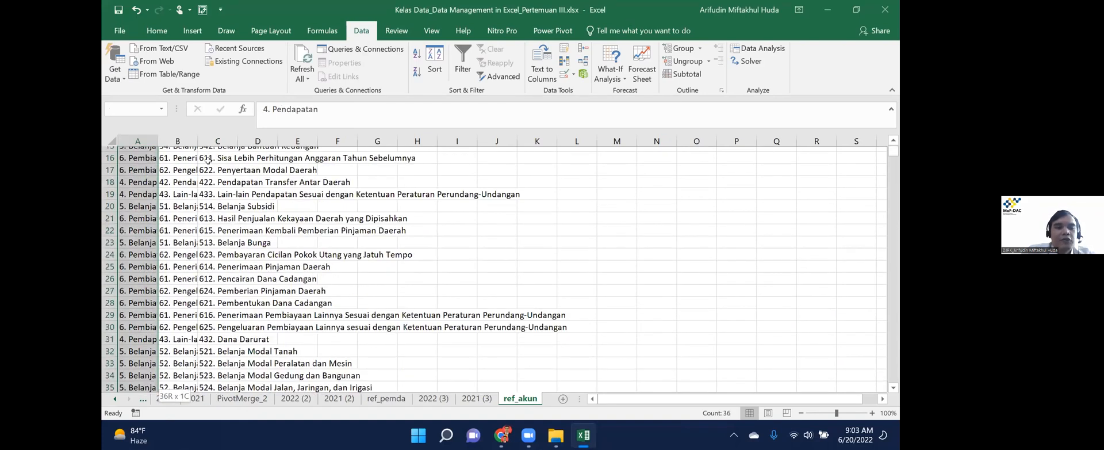
key("ctrl+Up")
Insert an empty column before Level1 in column A.
left_click(143, 138)
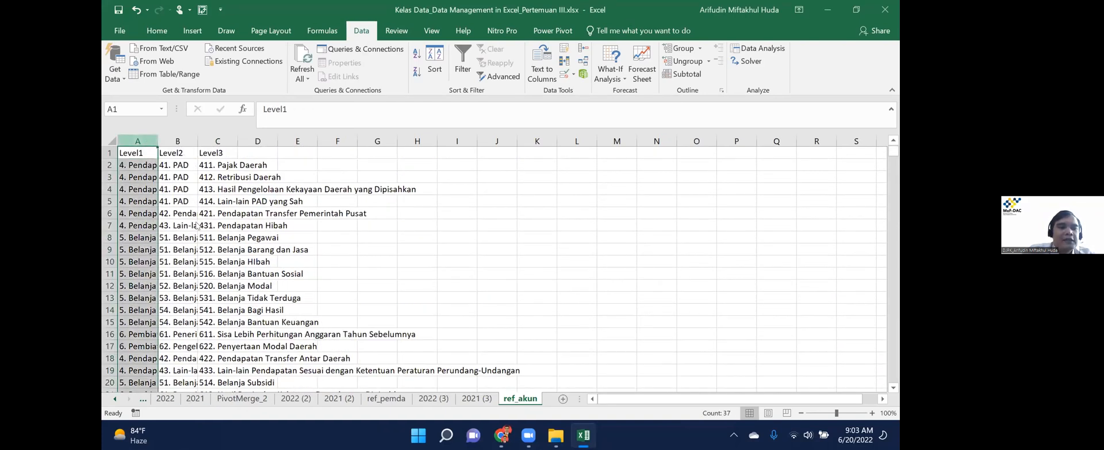
right_click(147, 141)
left_click(199, 229)
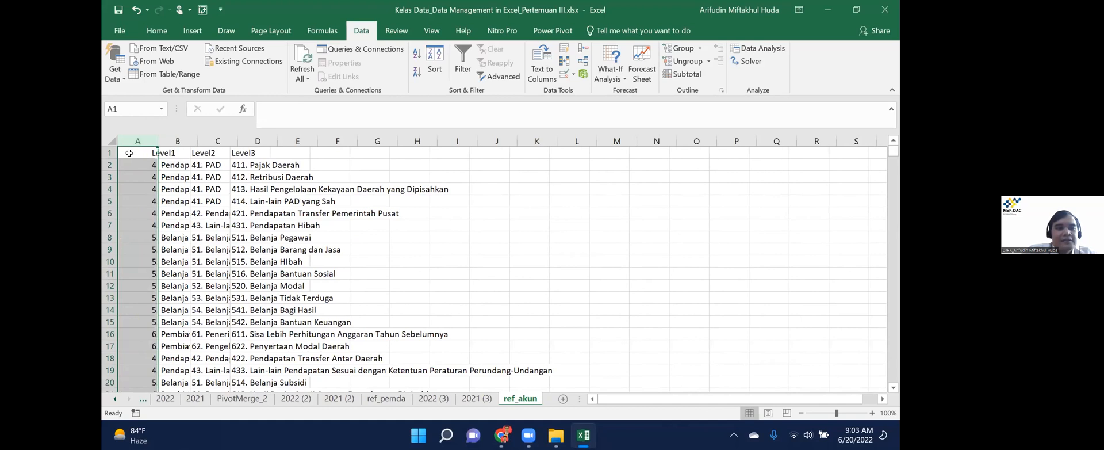
Add the Kodeakun header in A1 and enter =LEFT(D2,3) in A2, giving 411.
left_click(130, 153)
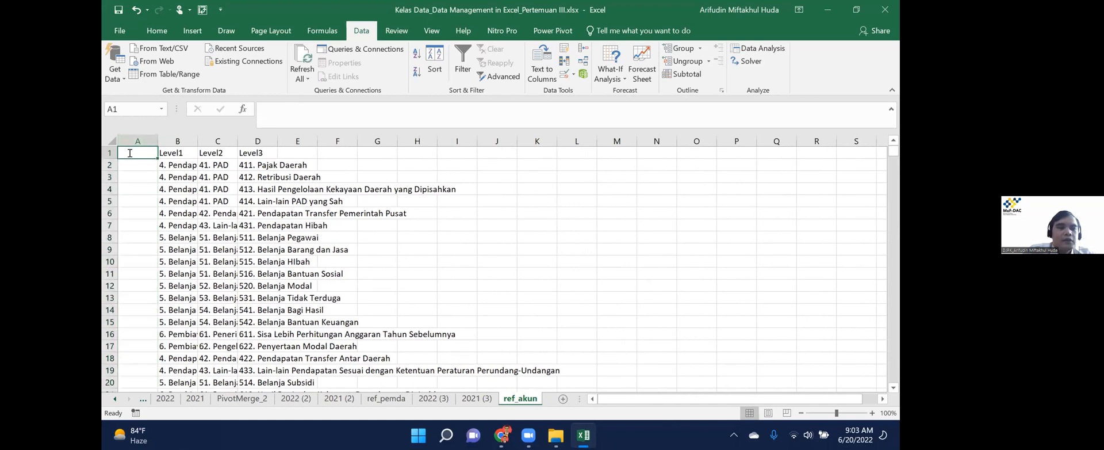
type("Kodeakun")
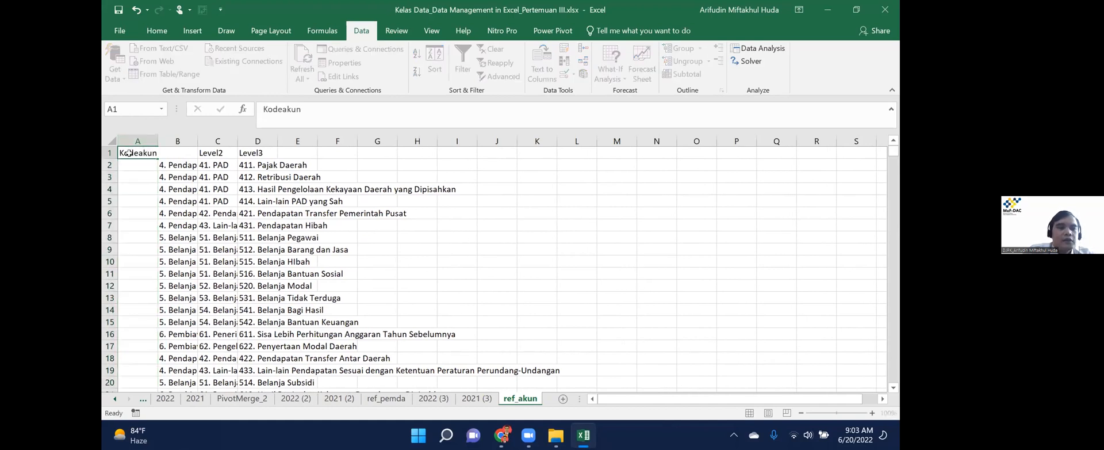
key("Return")
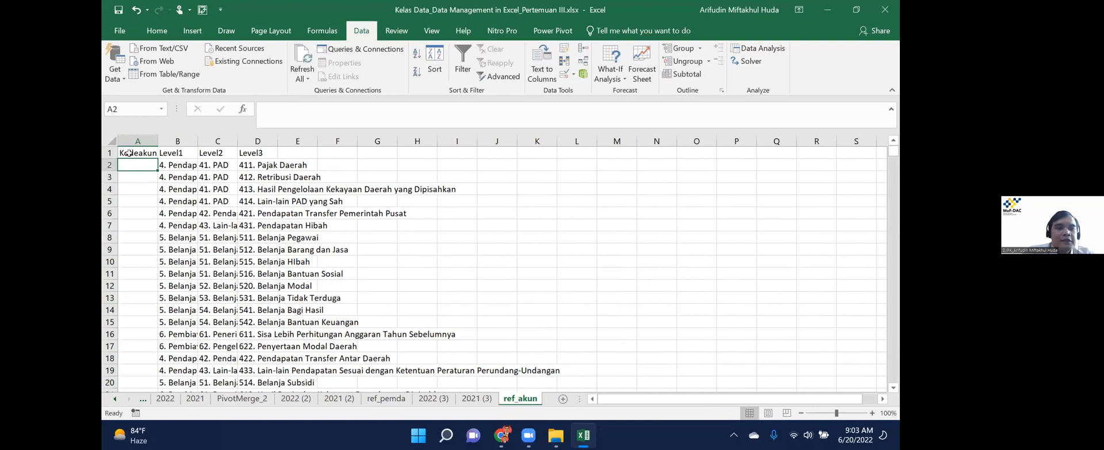
key("Right")
key("Right")
key("Right")
key("Left")
key("Left")
key("Left")
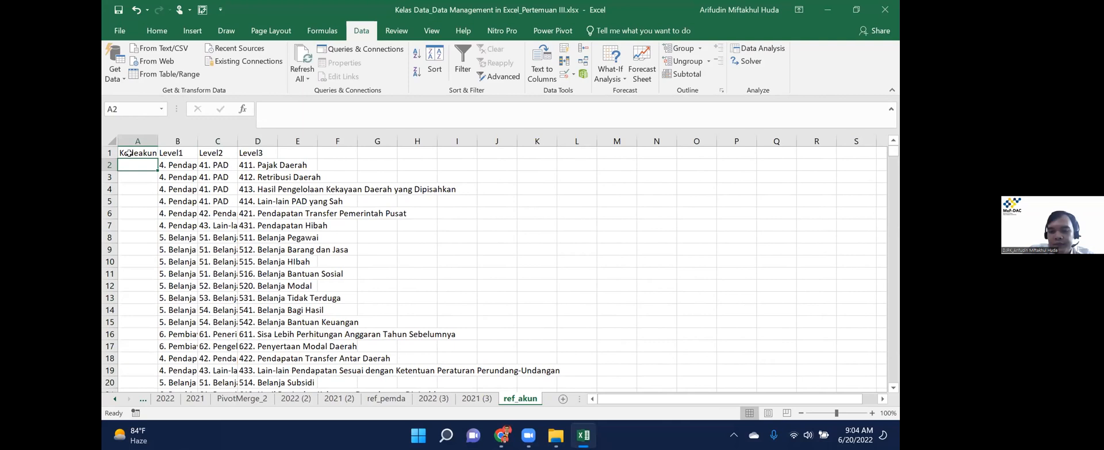
type("=lef")
key("Tab")
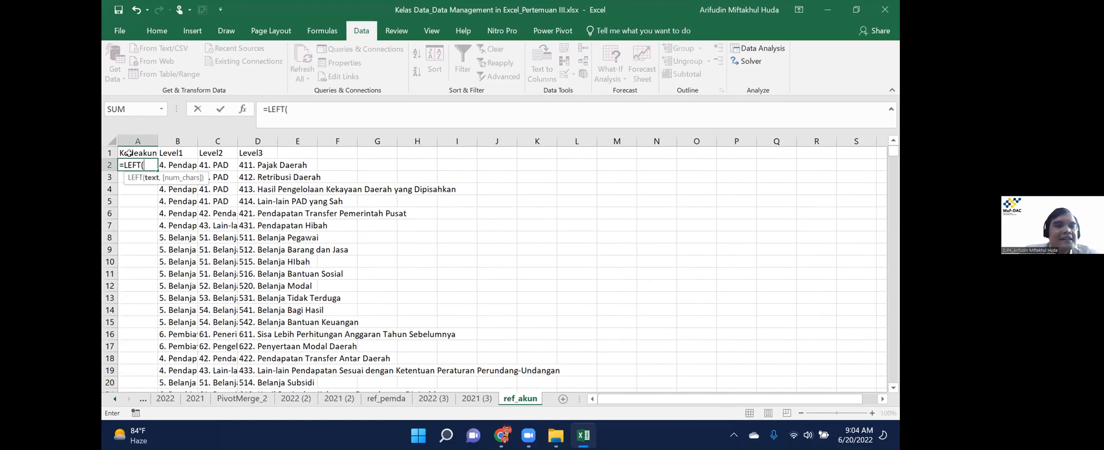
key("Right")
key("Right")
key("Right")
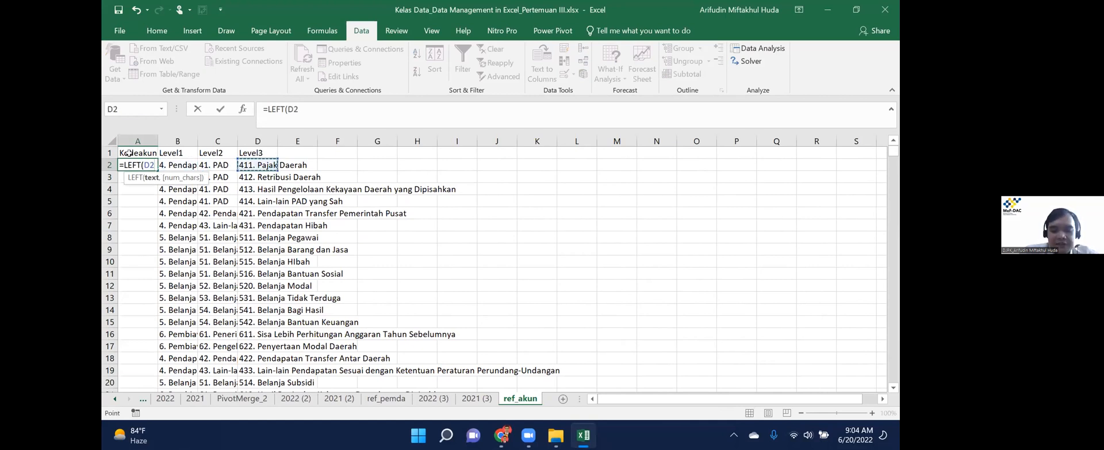
type(",")
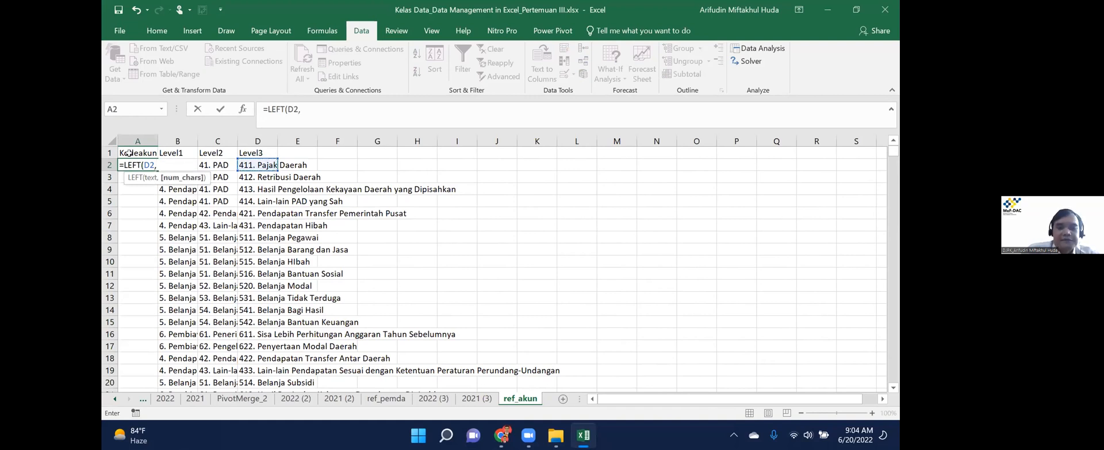
type("3)")
key("Tab")
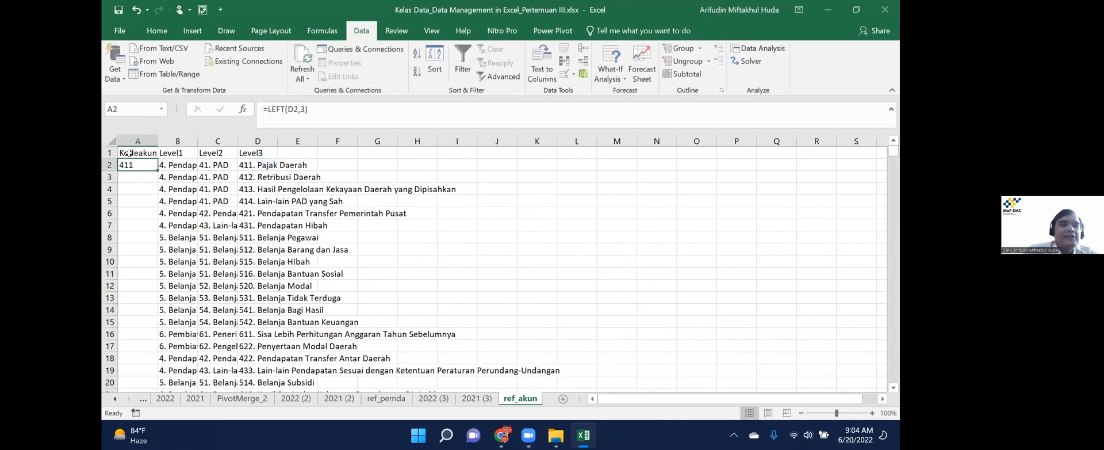
Fill the LEFT formula down column A from row 2 to row 37.
key("ctrl+Down")
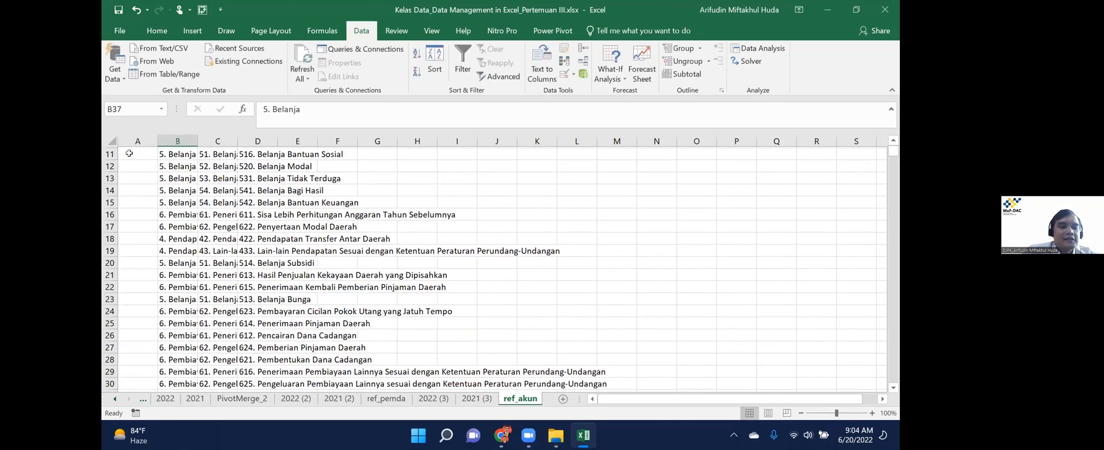
key("Left")
key("ctrl+shift+Up")
key("ctrl+d")
key("ctrl+Home")
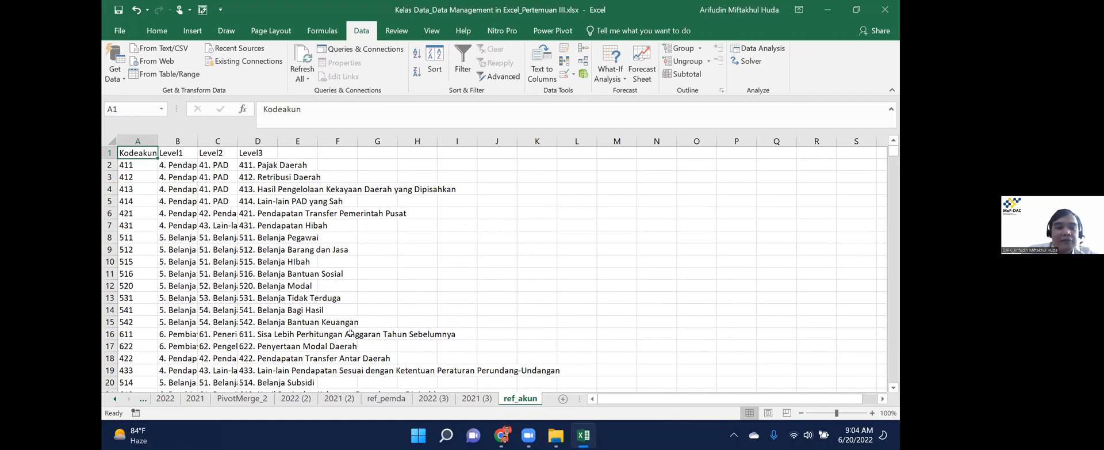
Convert A1:D37 into a table with headers and name it ref_akun.
key("ctrl+shift+Right")
key("ctrl+shift+Down")
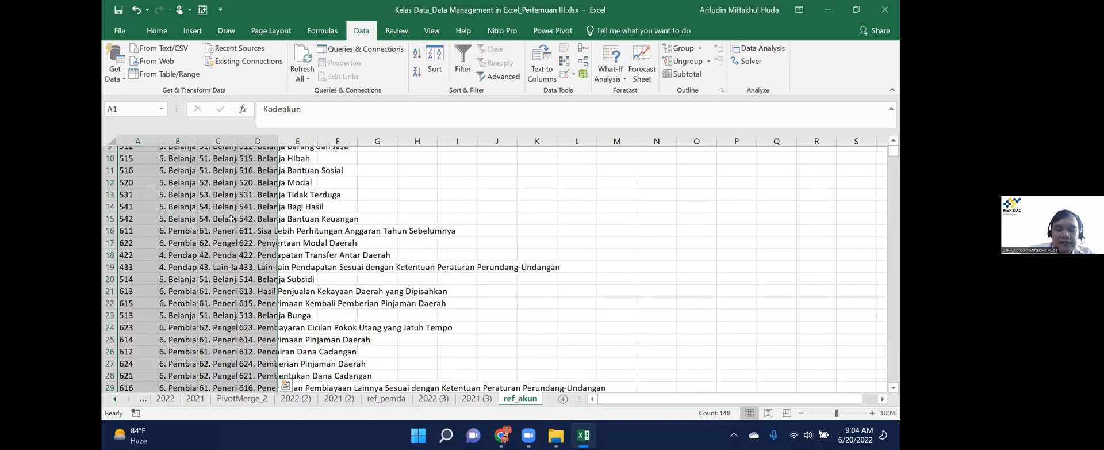
scroll(231, 219, "down", 3)
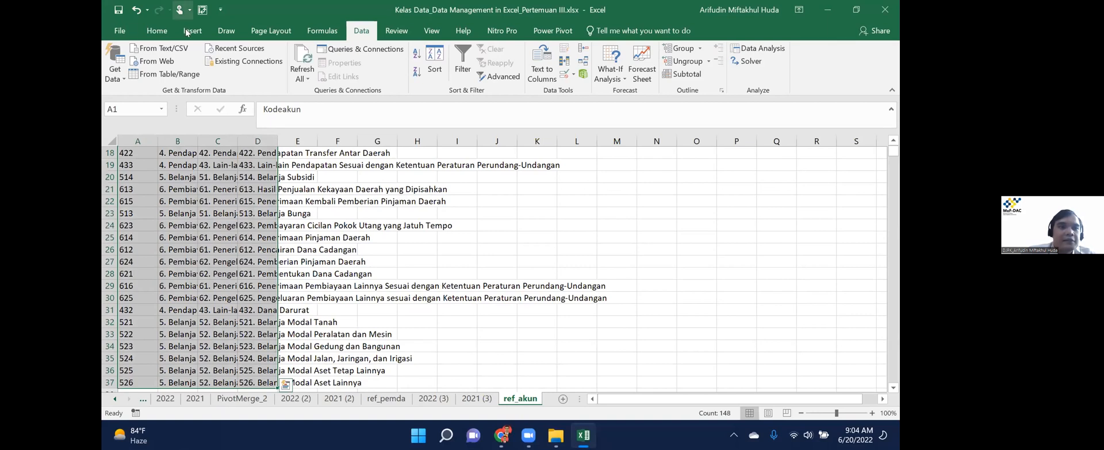
left_click(190, 31)
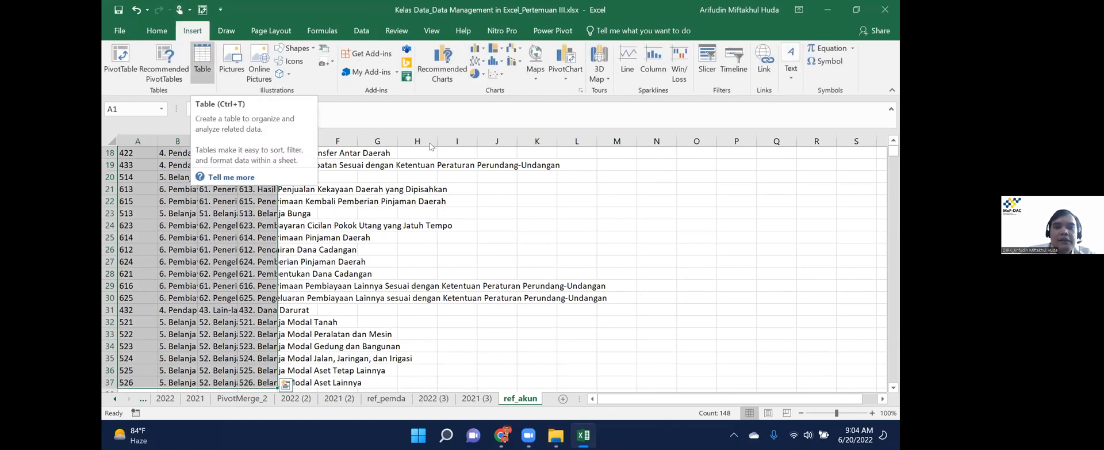
key("ctrl+t")
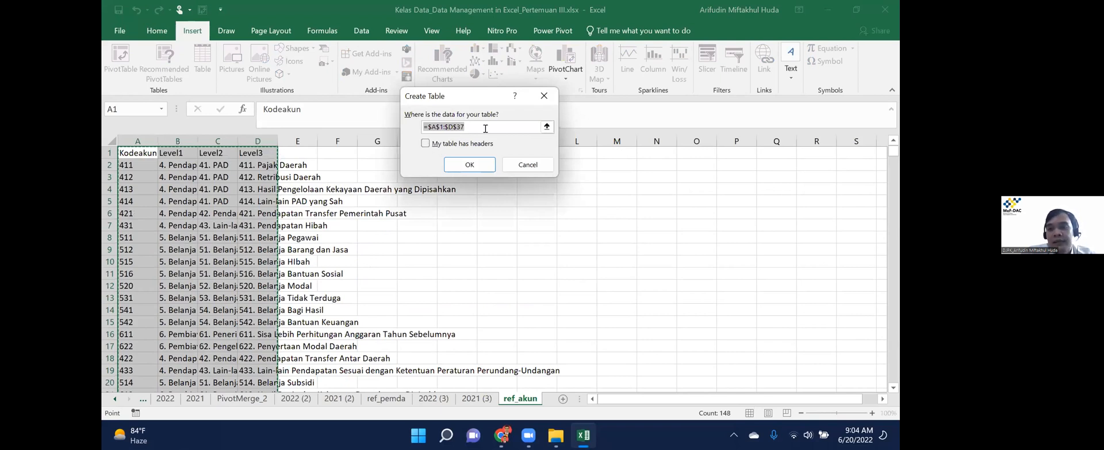
left_click(426, 143)
left_click(470, 164)
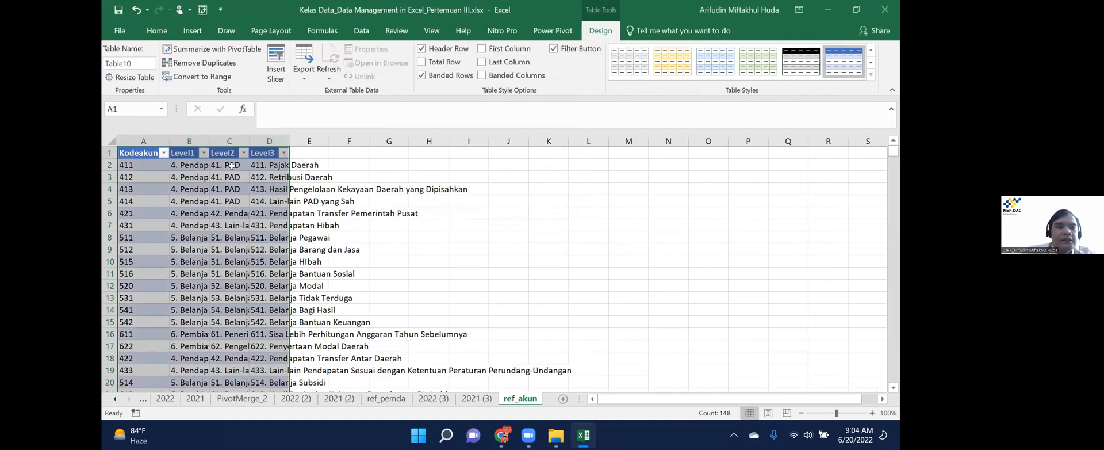
left_click(270, 189)
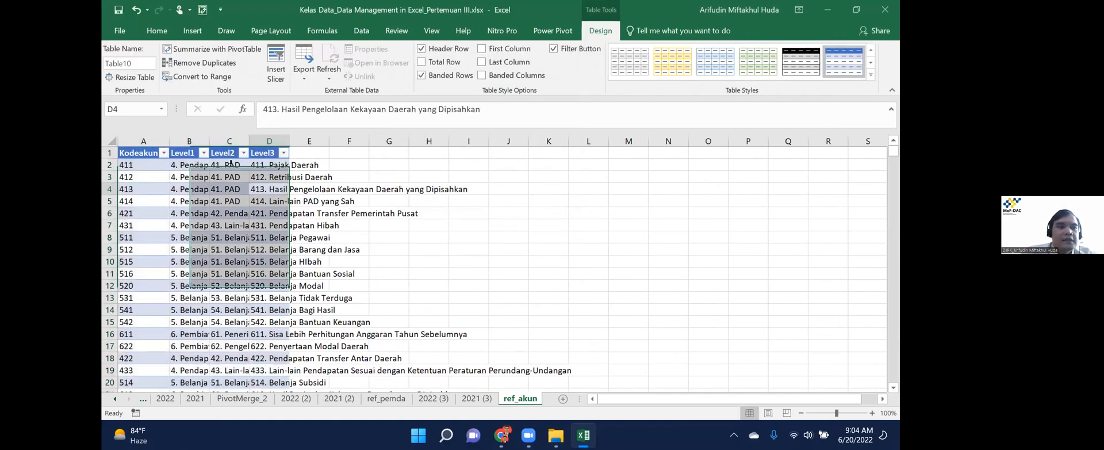
left_click(137, 63)
type("ref_akun")
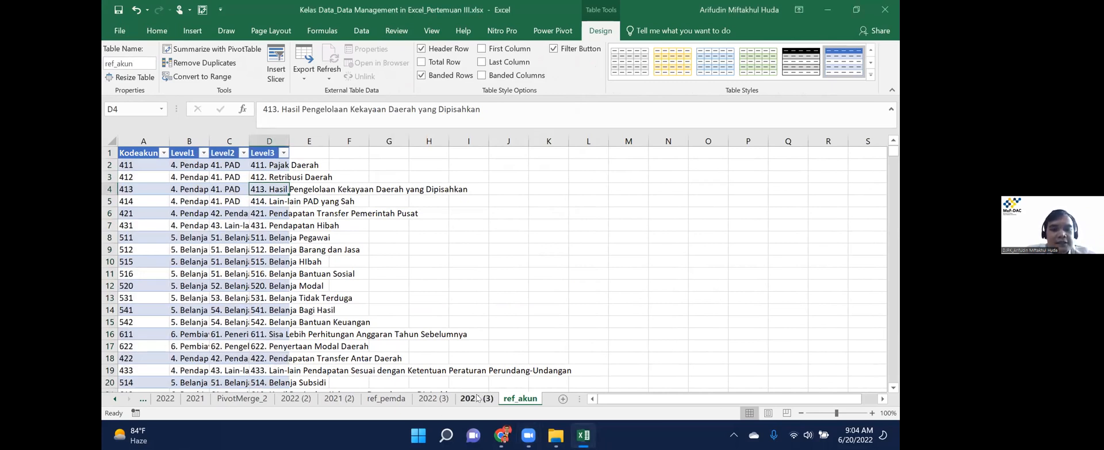
On sheet 2022 (3), insert a new column headed Kodeak before Kodepemda.
key("ctrl+Page_Up")
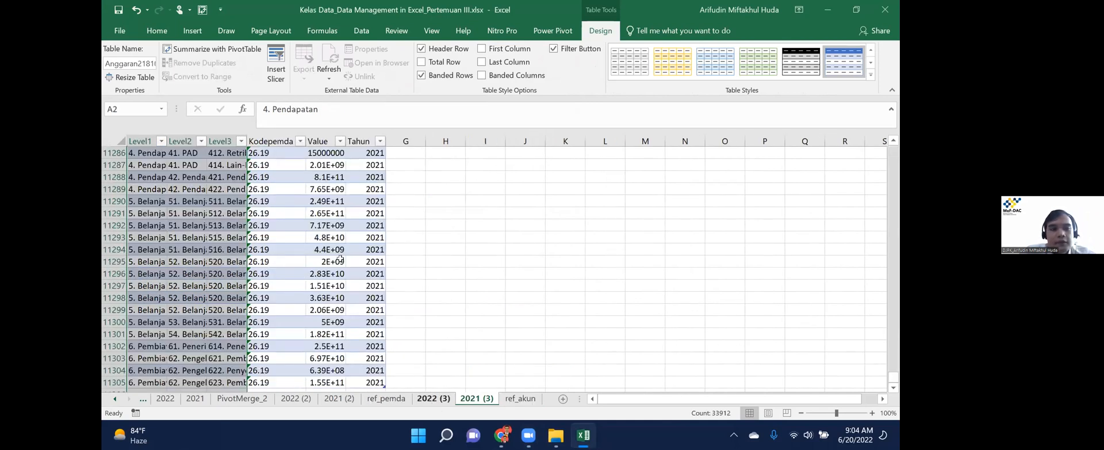
key("ctrl+Page_Up")
left_click(260, 190)
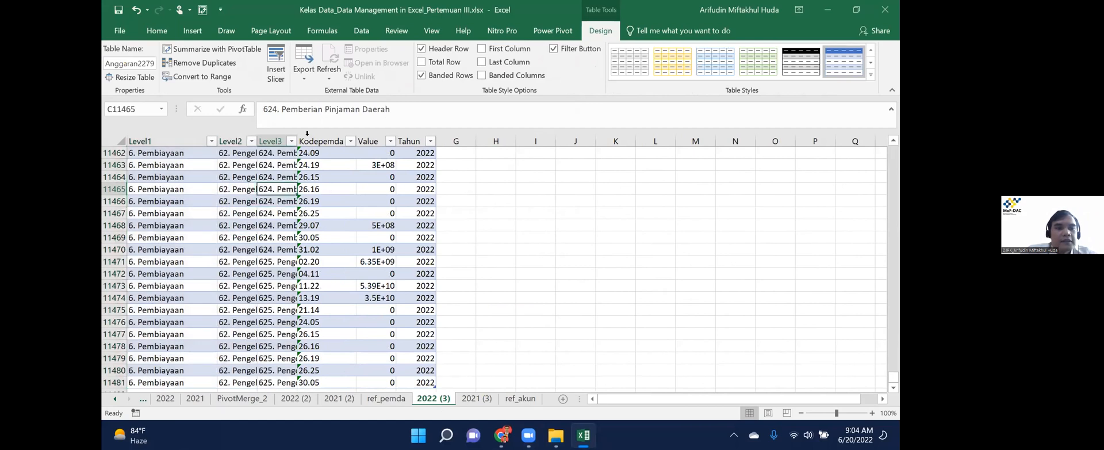
key("ctrl+Up")
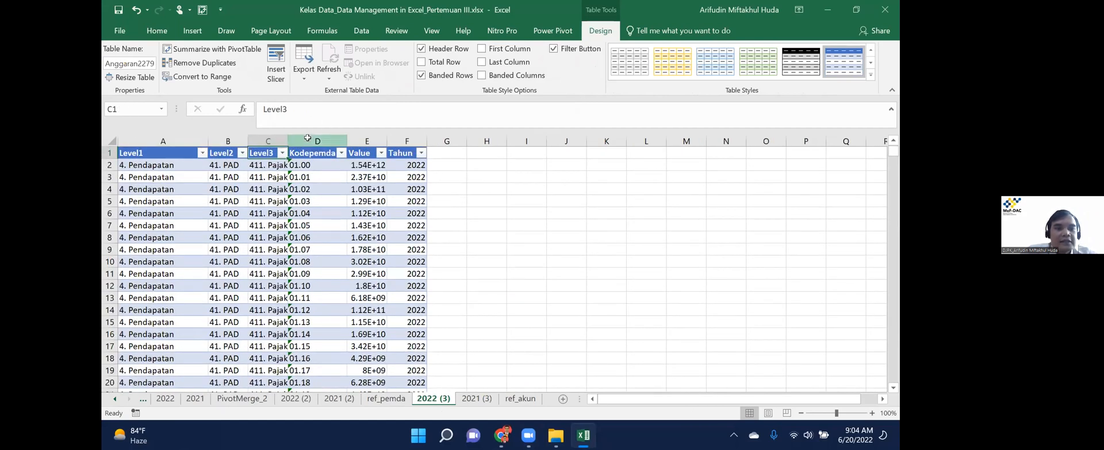
right_click(303, 147)
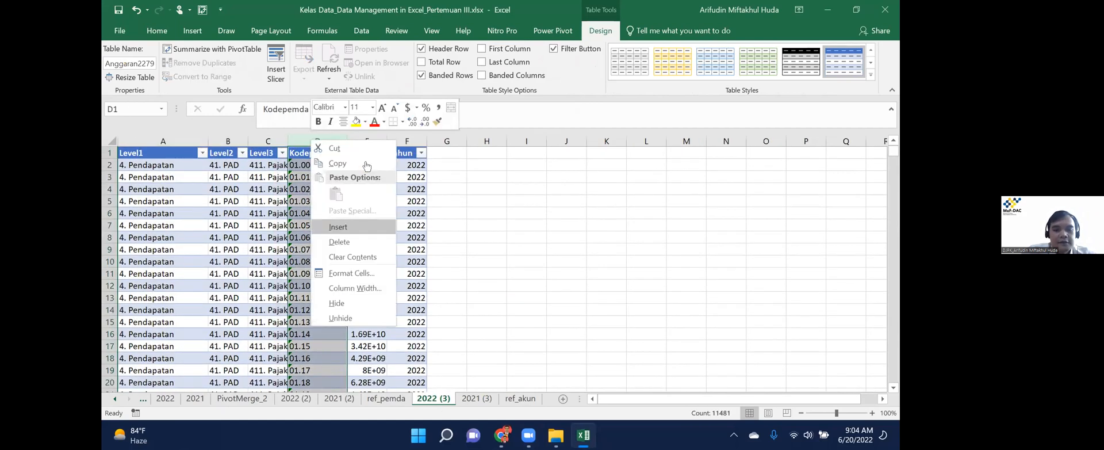
left_click(345, 222)
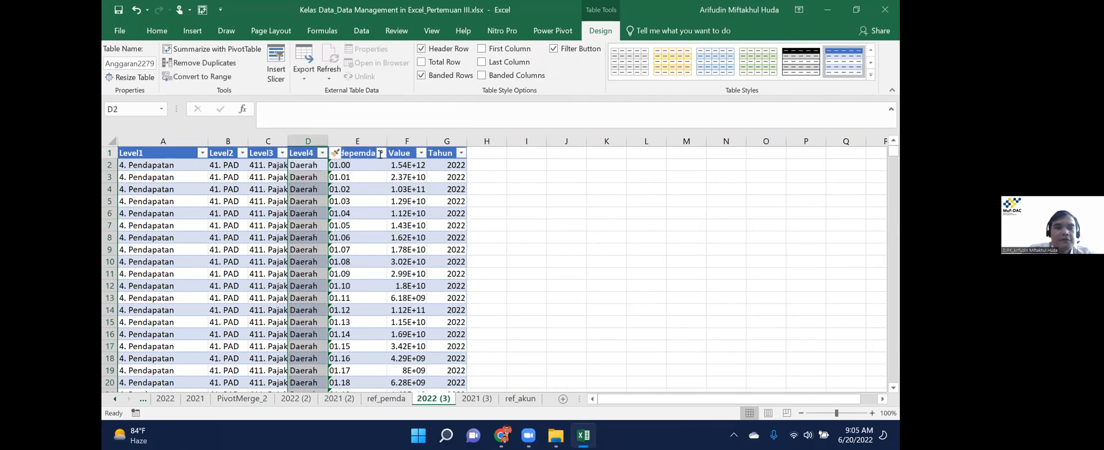
type("Kodeakun")
key("Return")
Fill it with =LEFT of Level3, 3 characters (codes like 411), and copy the results.
type("=lef")
key("Tab")
key("Left")
type(",")
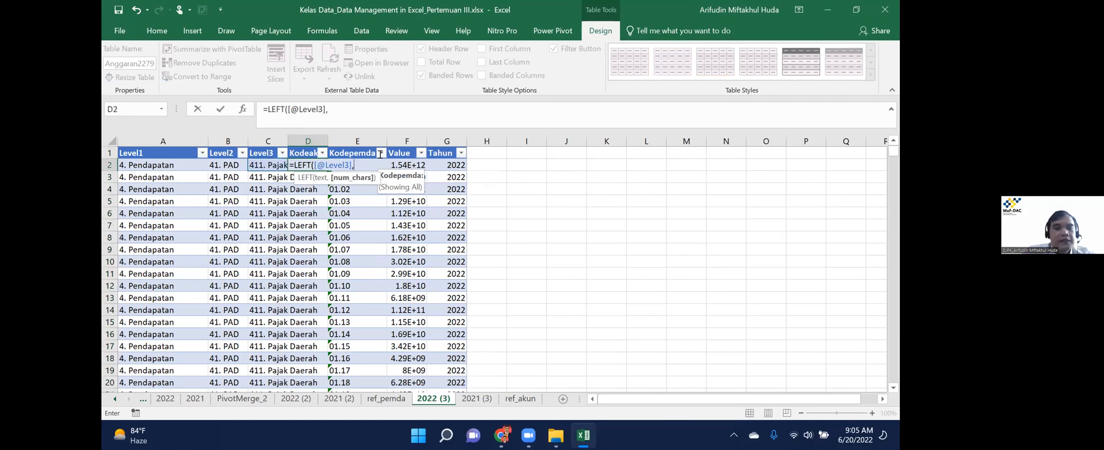
type("3")
key("Return")
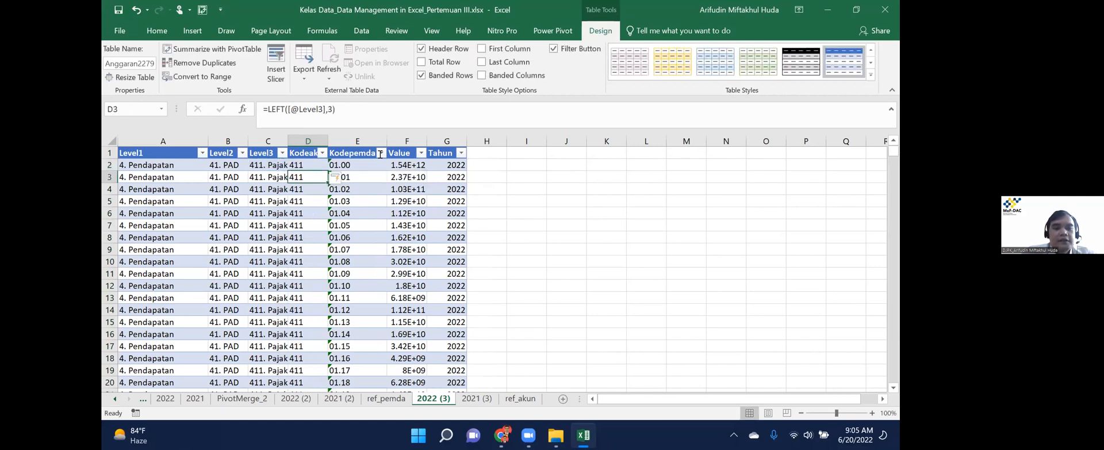
key("Up")
key("Left")
key("Left")
key("Left")
key("Right")
key("Right")
key("Right")
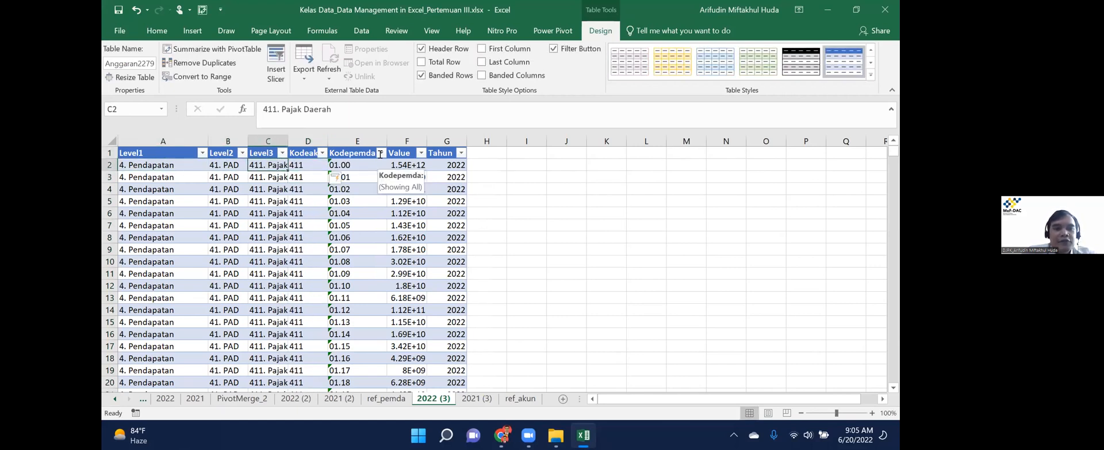
key("ctrl+shift+Down")
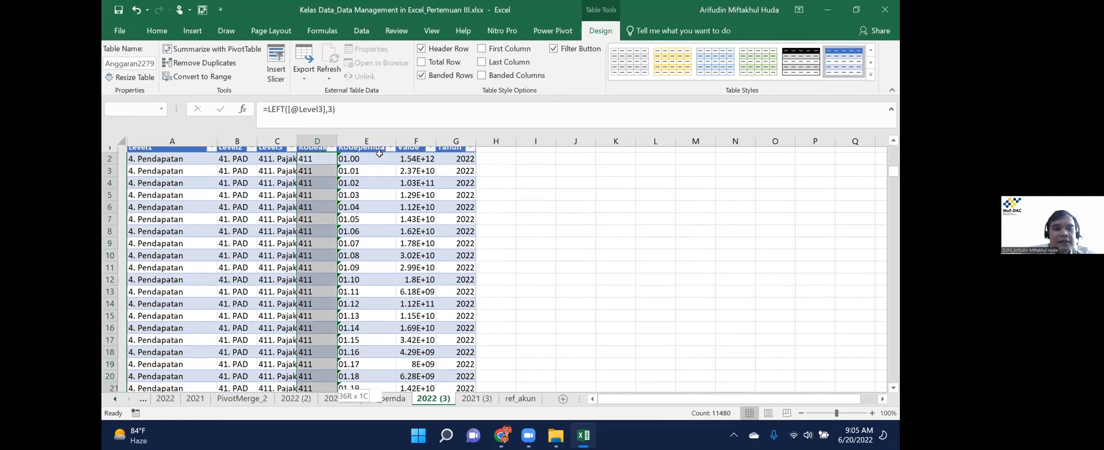
key("ctrl+c")
key("ctrl+shift+Up")
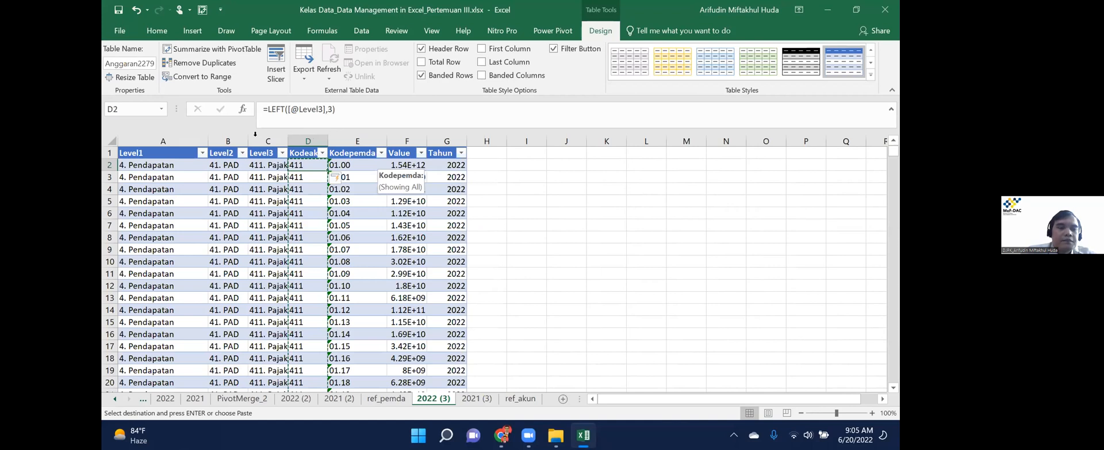
Delete the Level1 to Level3 columns from the 2022 (3) table.
left_click(254, 138)
key("ctrl+shift+Left")
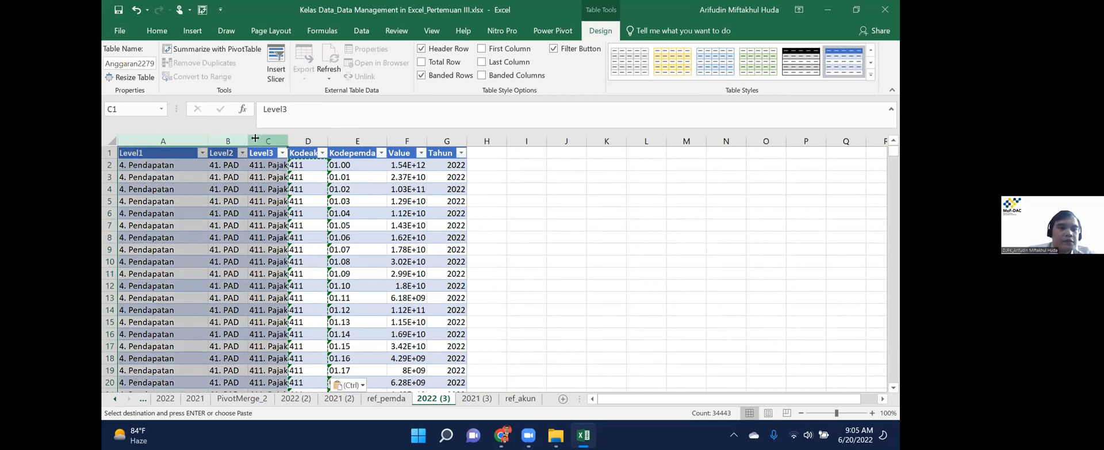
right_click(255, 138)
key("d")
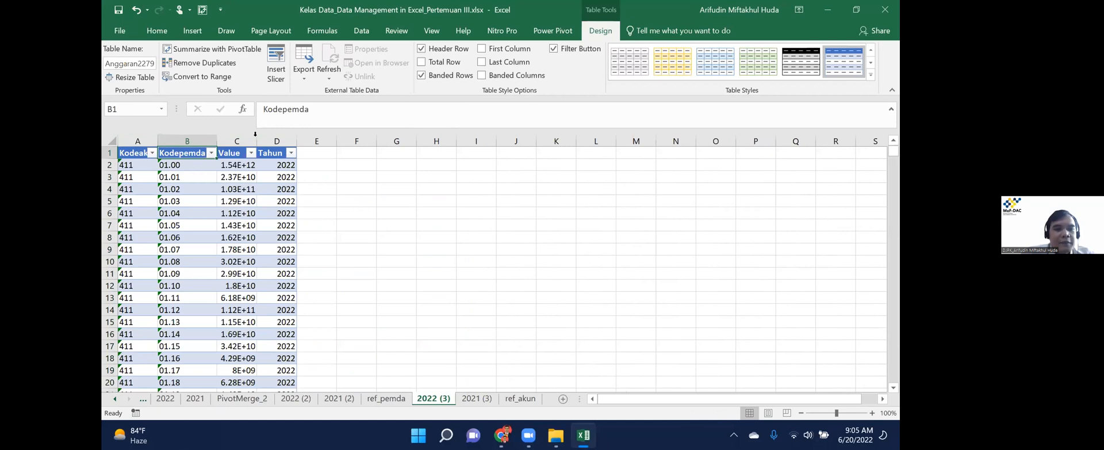
Check the Kodeakun, Kodepemda and Tahun headers on 2022 (3), then move to 2021 (3).
key("ctrl+Page_Up")
key("ctrl+Page_Up")
key("ctrl+Page_Up")
key("ctrl+Page_Up")
key("ctrl+Page_Up")
key("ctrl+Page_Up")
key("ctrl+Page_Down")
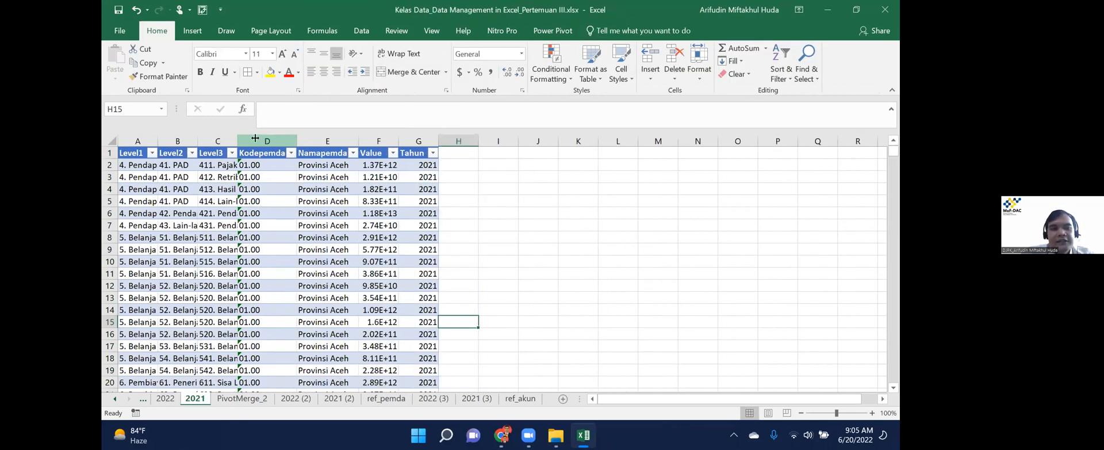
key("ctrl+Page_Down")
key("ctrl+Page_Down")
key("ctrl+Page_Down")
key("ctrl+Page_Down")
key("ctrl+Page_Down")
key("Left")
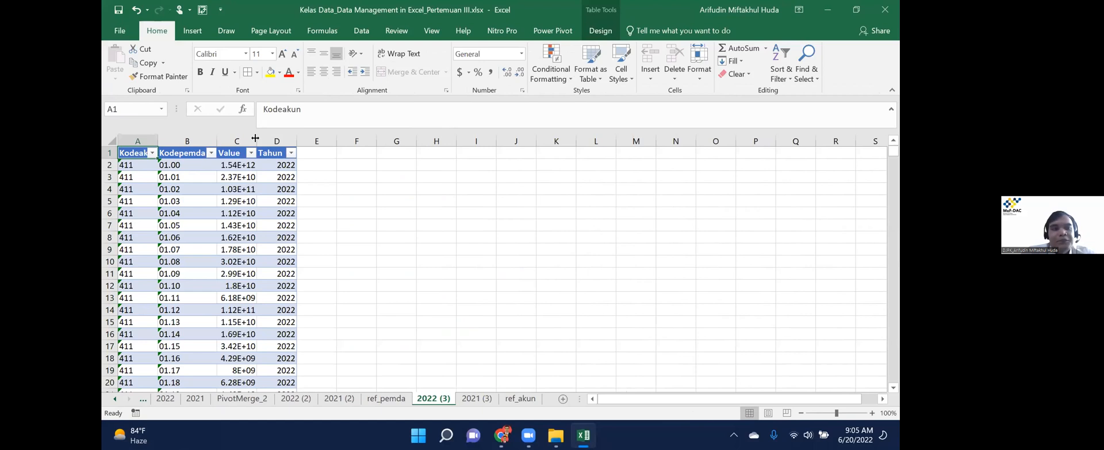
key("Right")
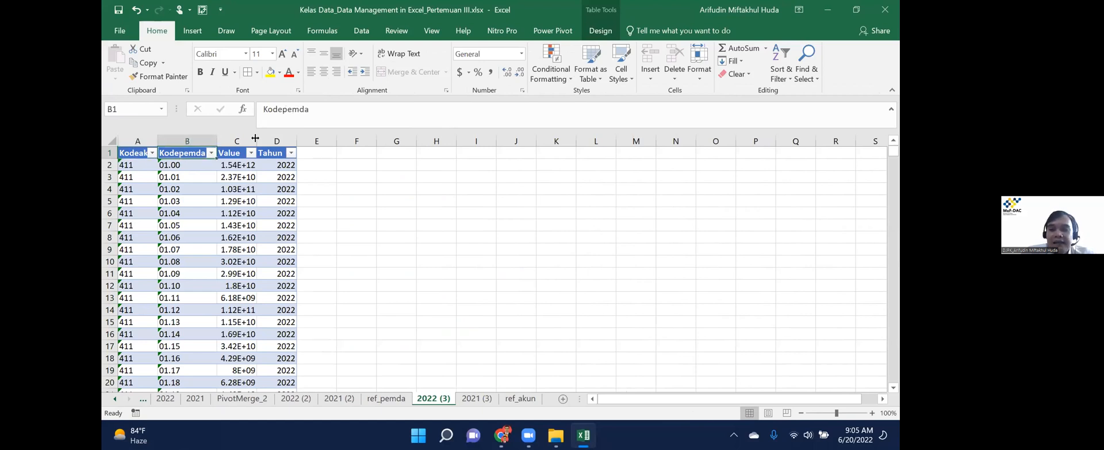
key("ctrl+Right")
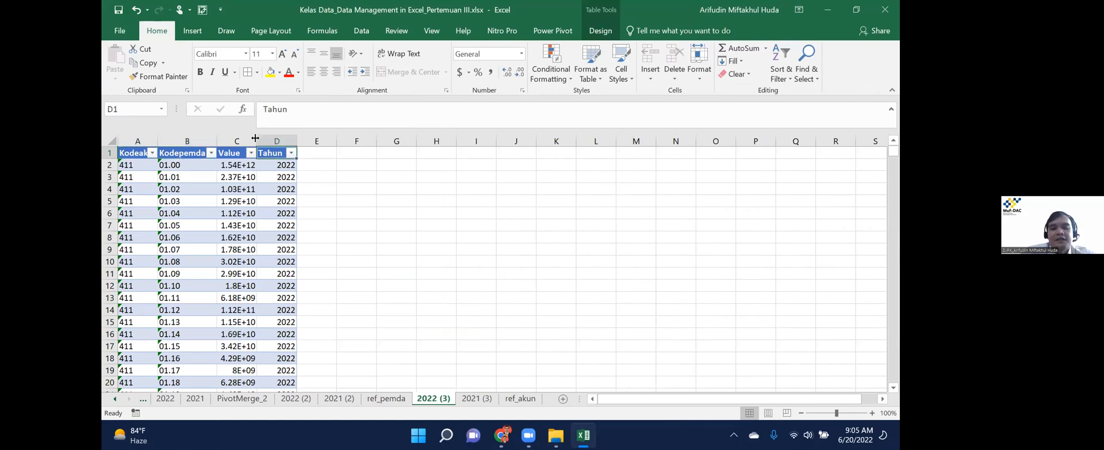
key("Left")
key("Left")
key("Left")
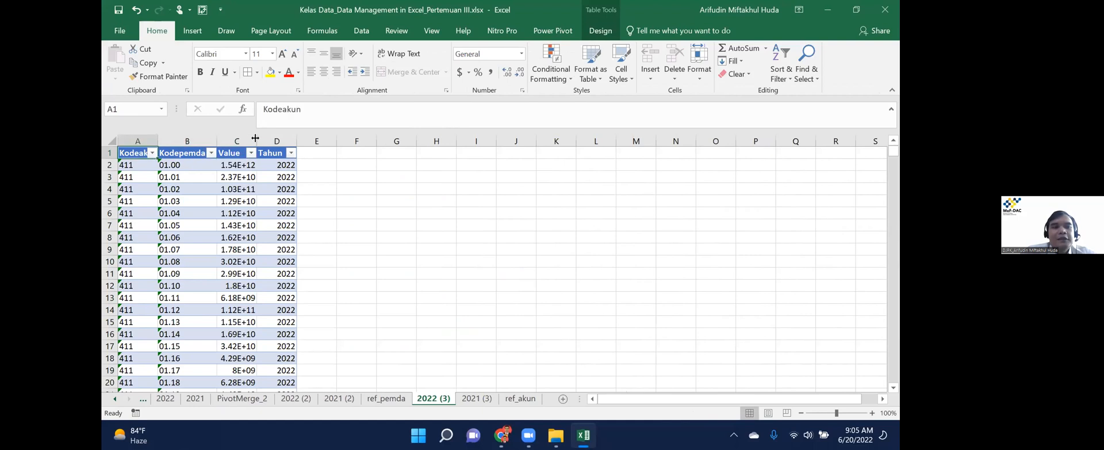
key("Down")
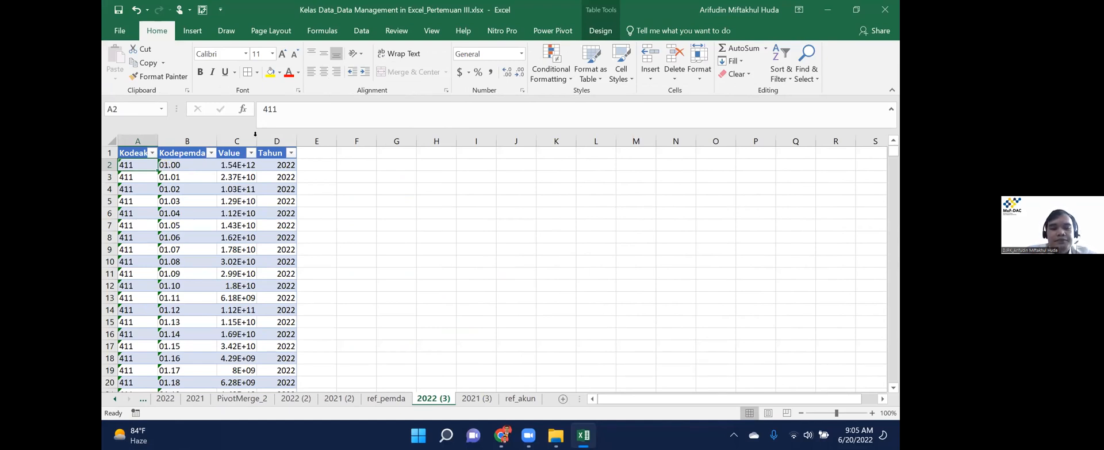
key("ctrl+Page_Down")
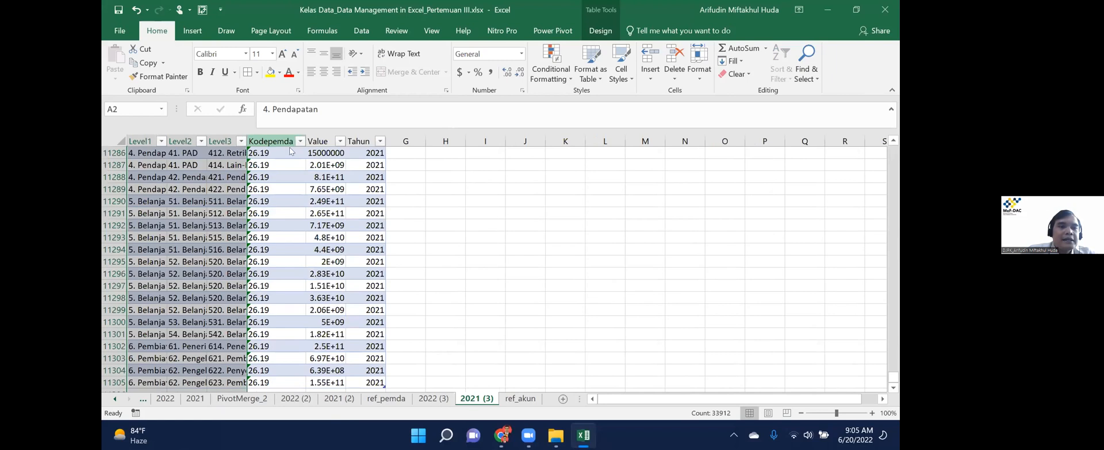
Insert a Kodeakun column before Kodepemda in the 2021 (3) table.
left_click(288, 145)
right_click(288, 142)
left_click(328, 228)
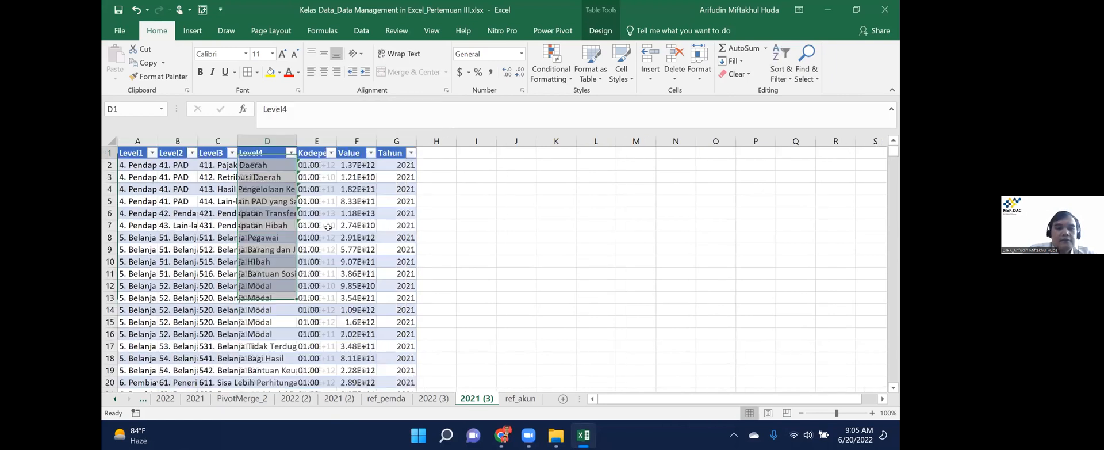
type("Kodeakun")
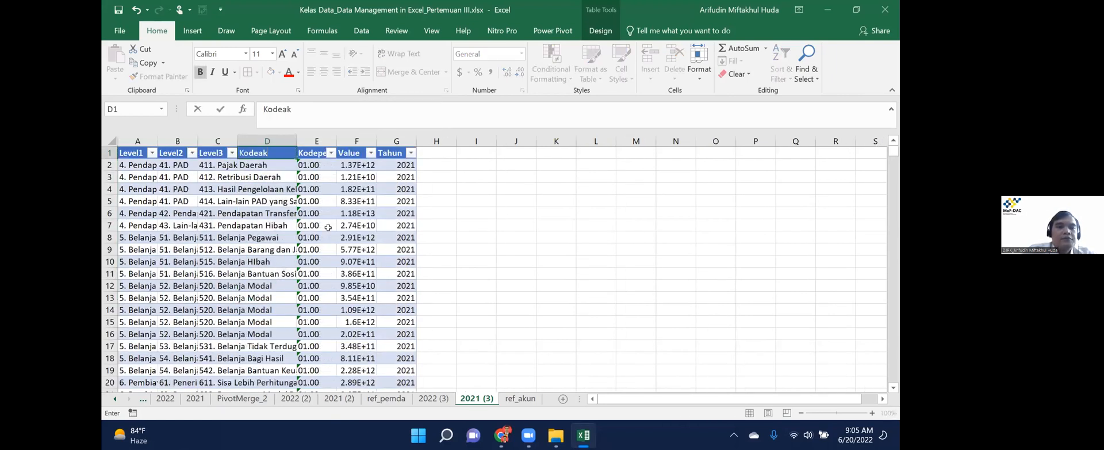
key("Return")
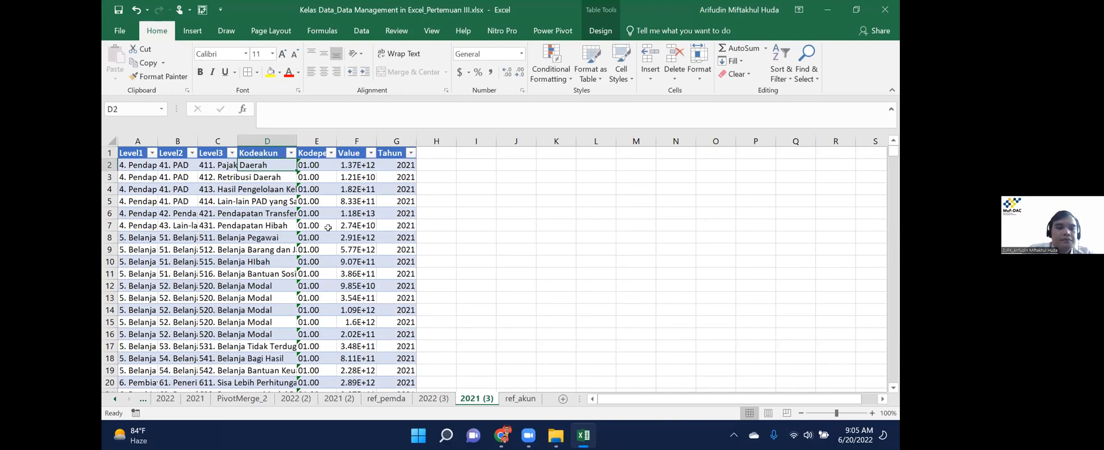
type("=;e")
key("BackSpace")
key("BackSpace")
type("le")
key("Tab")
key("Left")
type(",3)")
key("Return")
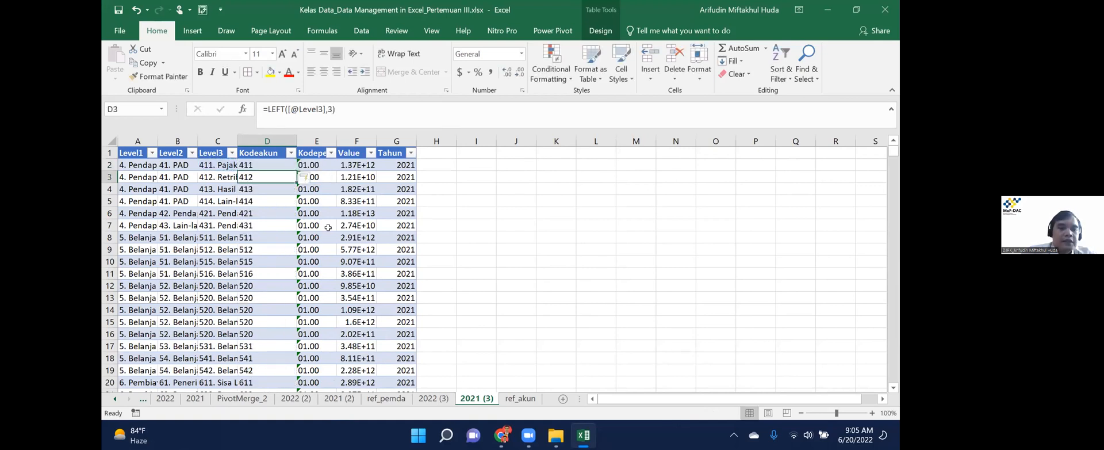
Copy the Kodeakun column and paste it back as values only.
key("Up")
key("ctrl+shift+Down")
key("ctrl+c")
key("ctrl+Up")
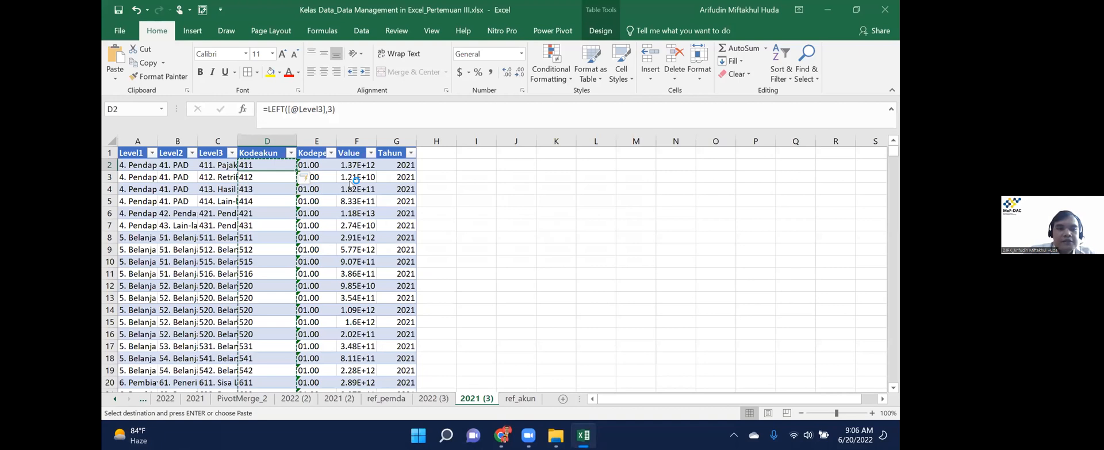
key("shift+F10")
key("v")
key("Down")
key("Down")
Delete the Level1 to Level3 columns.
left_click_drag(217, 141, 139, 142)
right_click(219, 141)
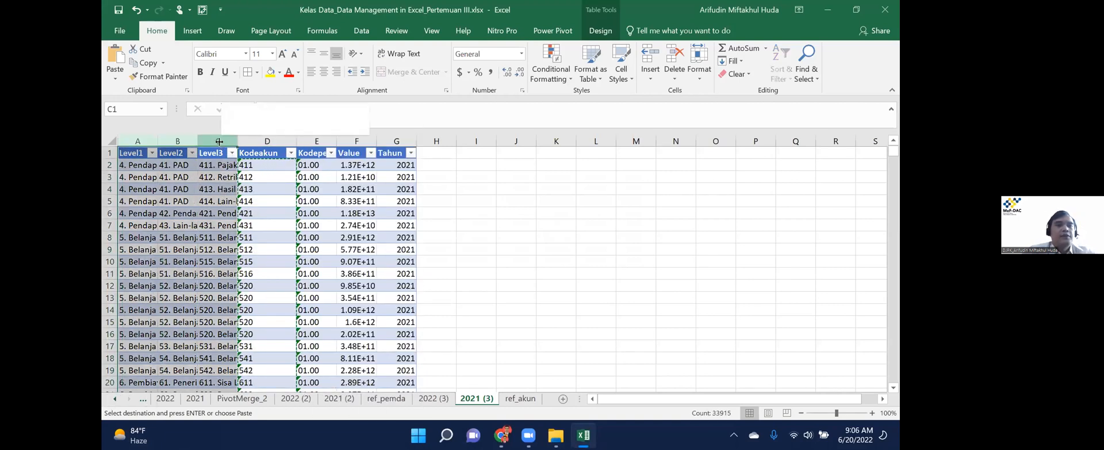
key("d")
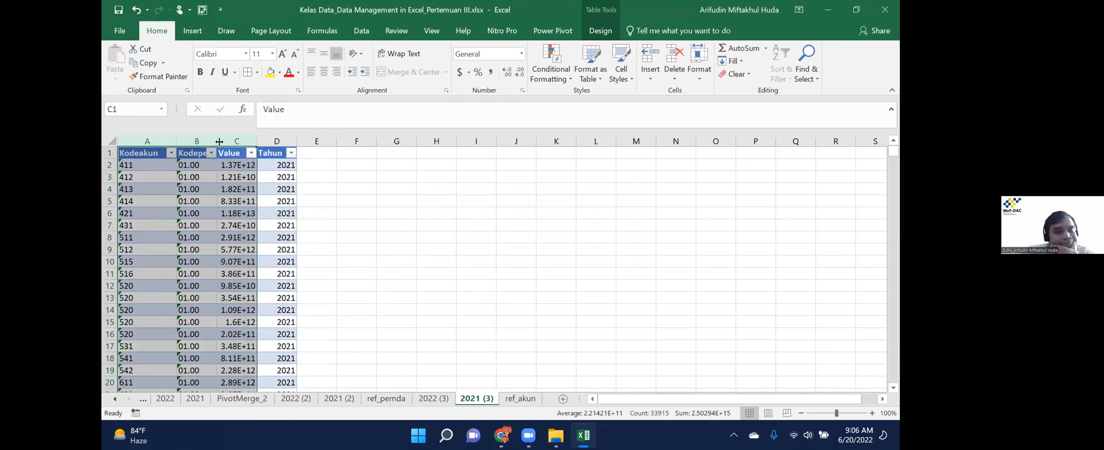
key("Down")
key("Down")
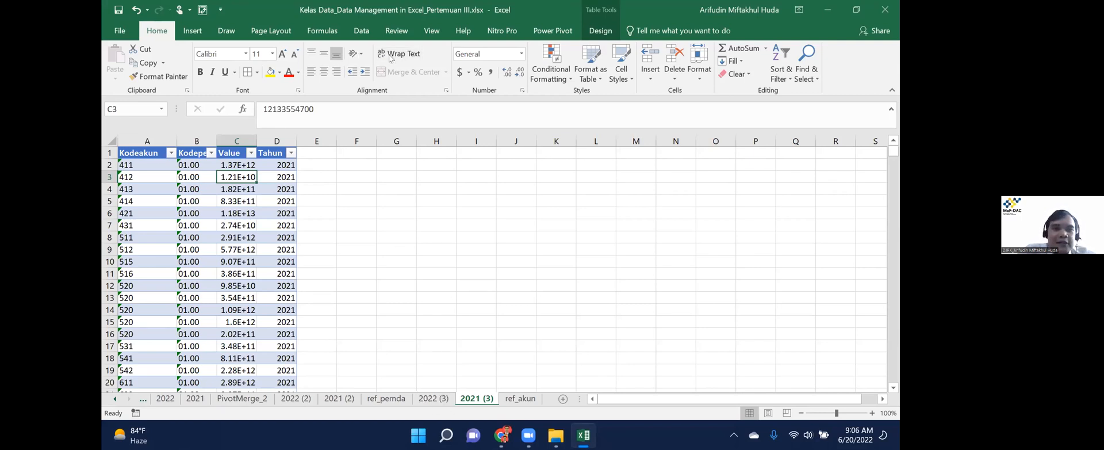
left_click(361, 30)
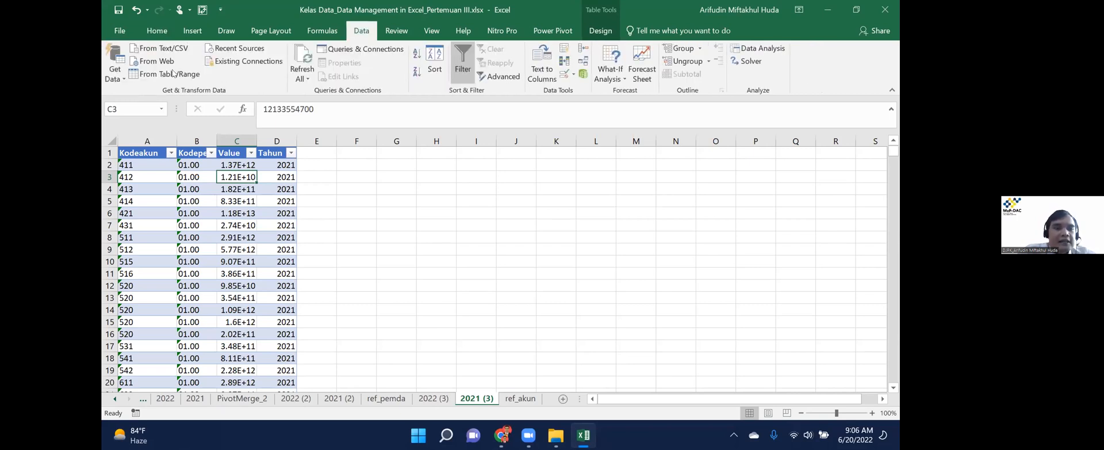
Create Power Query queries from the 2021 (3) and 2022 (3) tables.
left_click(176, 73)
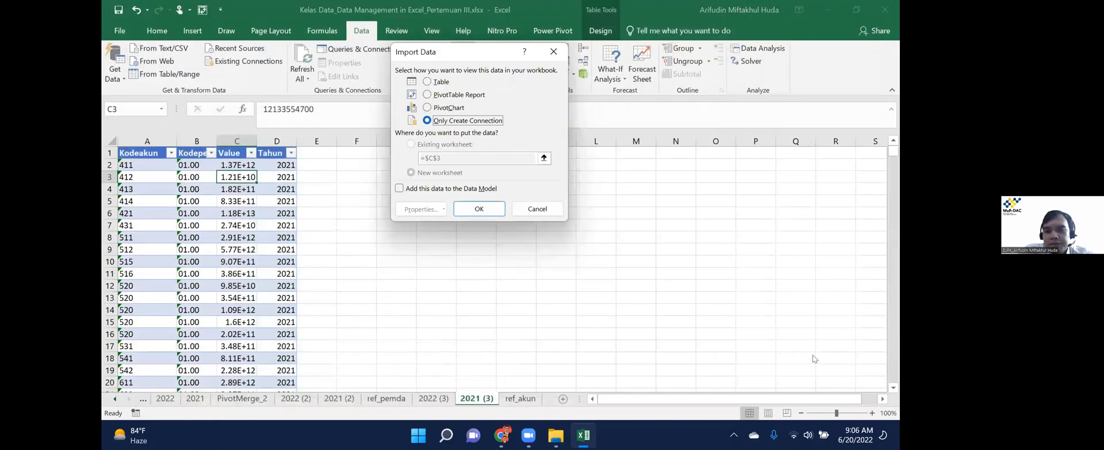
key("Return")
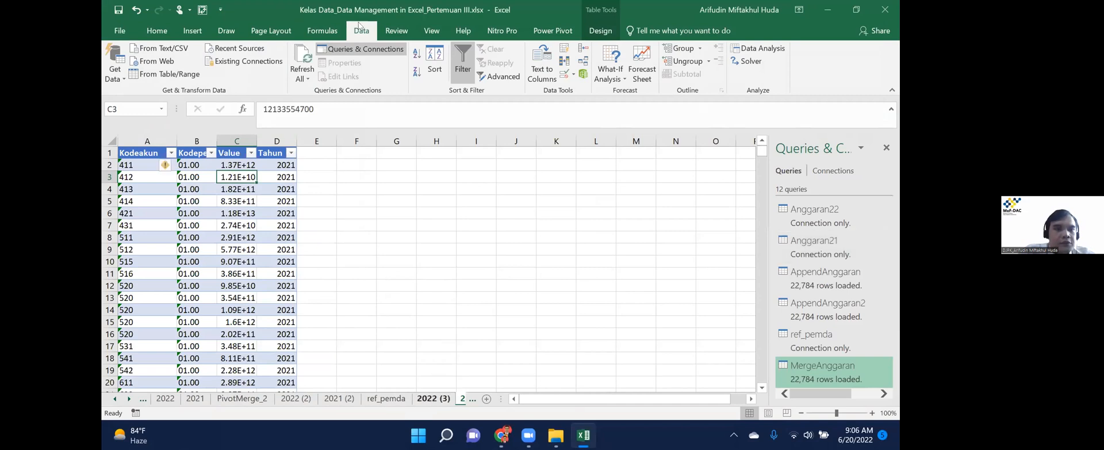
left_click(432, 398)
left_click(163, 73)
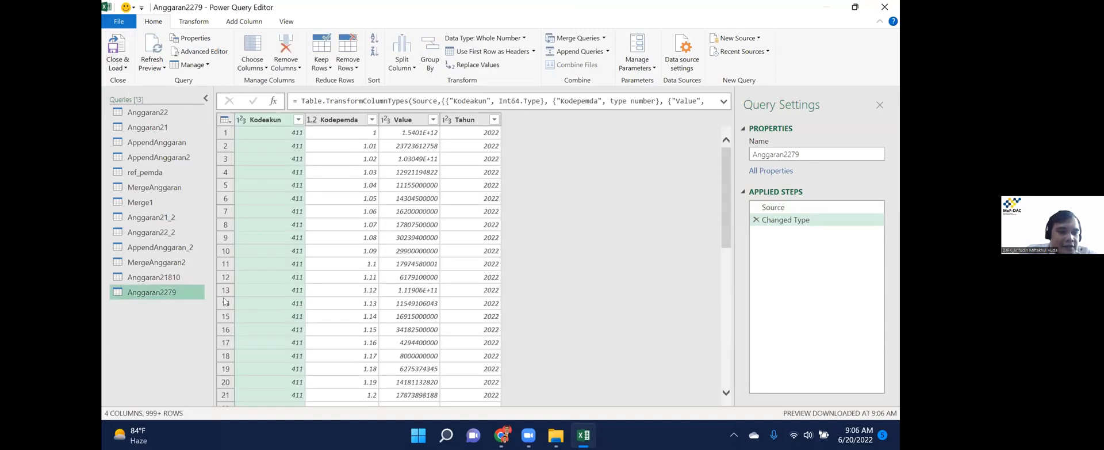
Rename the queries to Anggaran21_3 and Anggaran22_3.
right_click(170, 276)
left_click(233, 290)
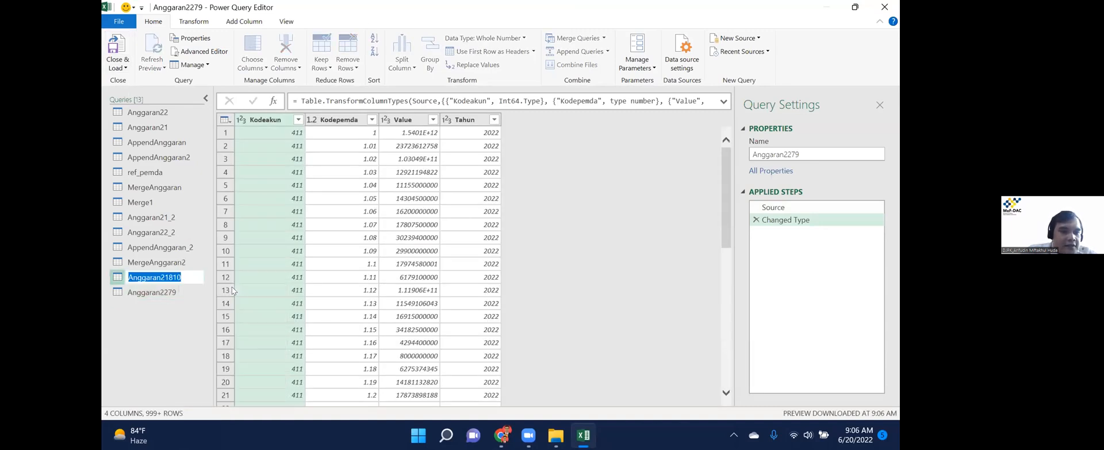
type("Anggaran21_3")
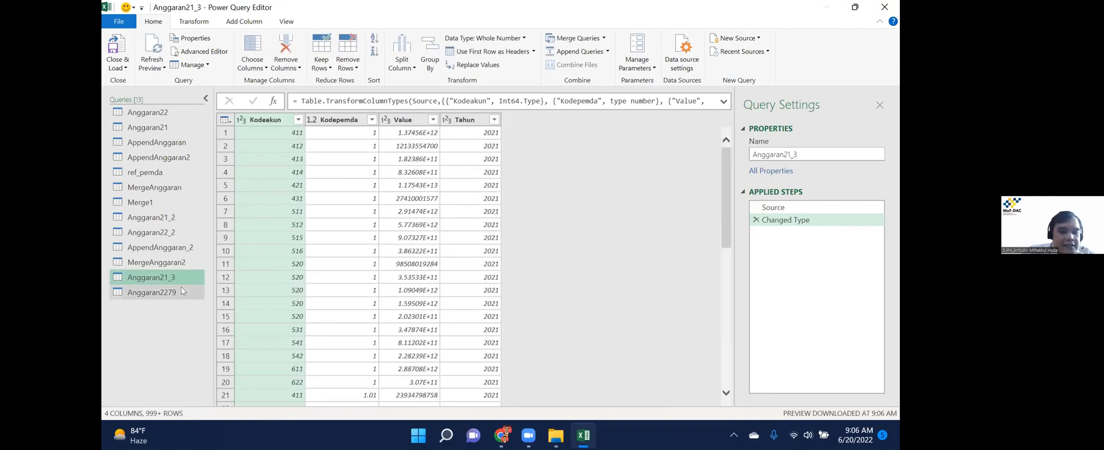
left_click(178, 291)
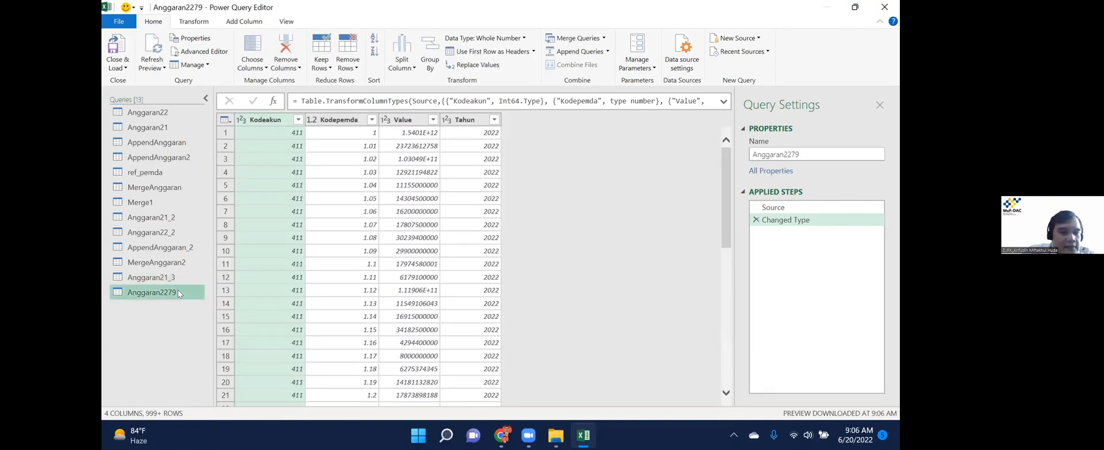
right_click(177, 293)
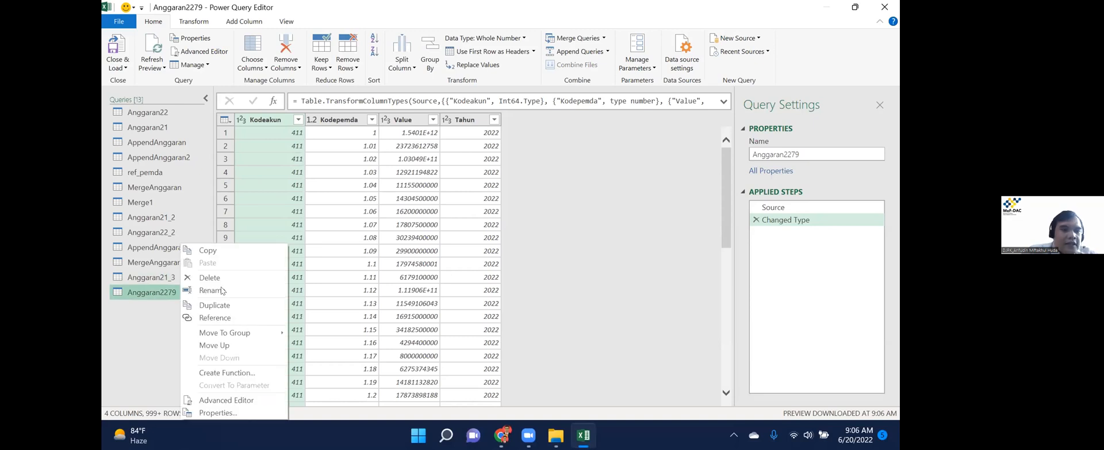
left_click(222, 291)
key("BackSpace")
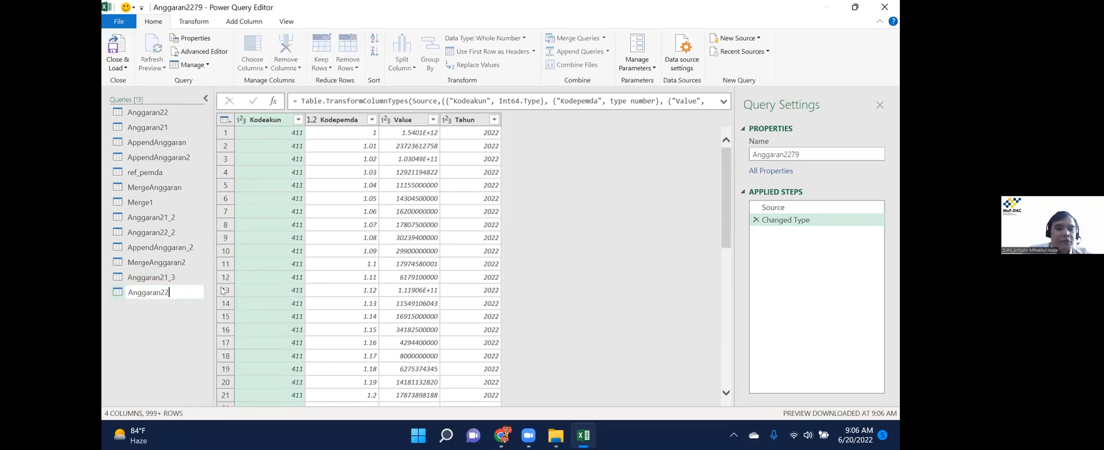
type("_3")
key("Return")
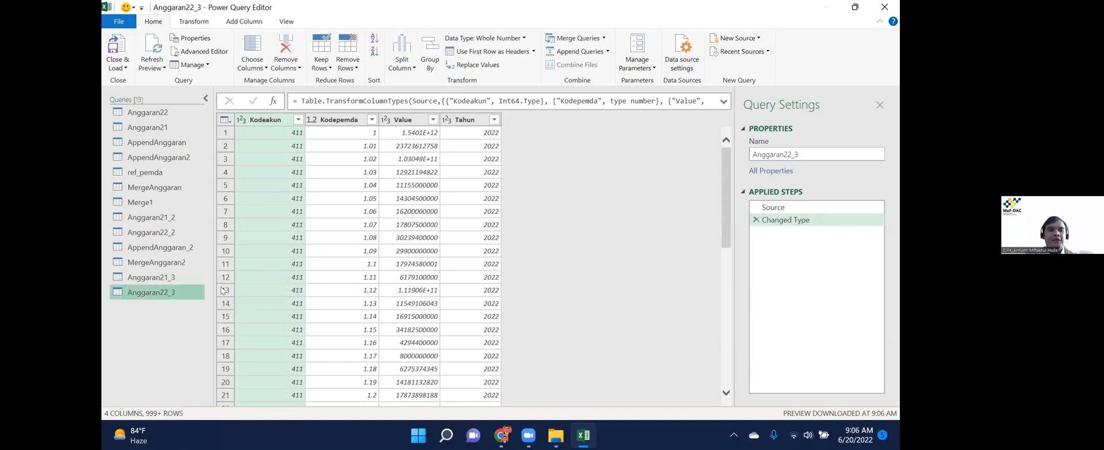
Remove the Changed Type step from both Anggaran22_3 and Anggaran21_3.
left_click(756, 220)
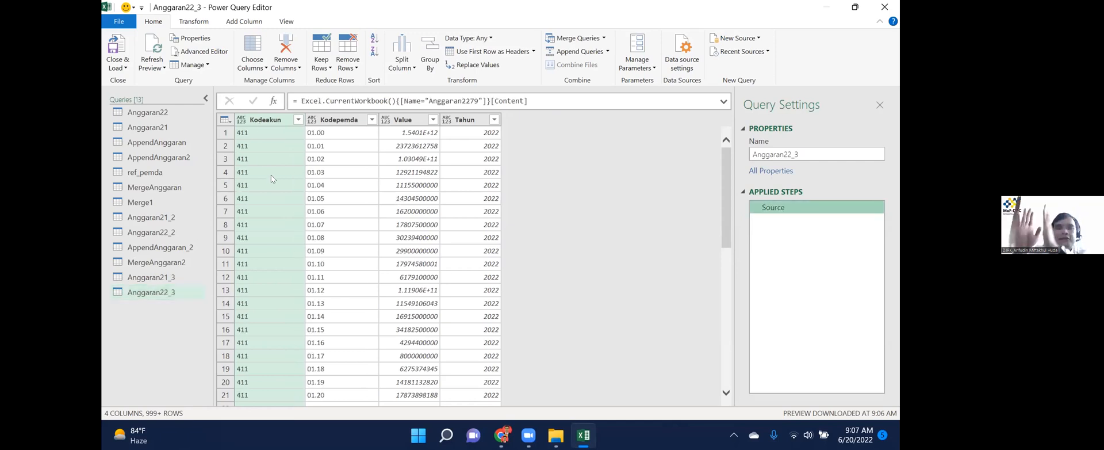
left_click(163, 279)
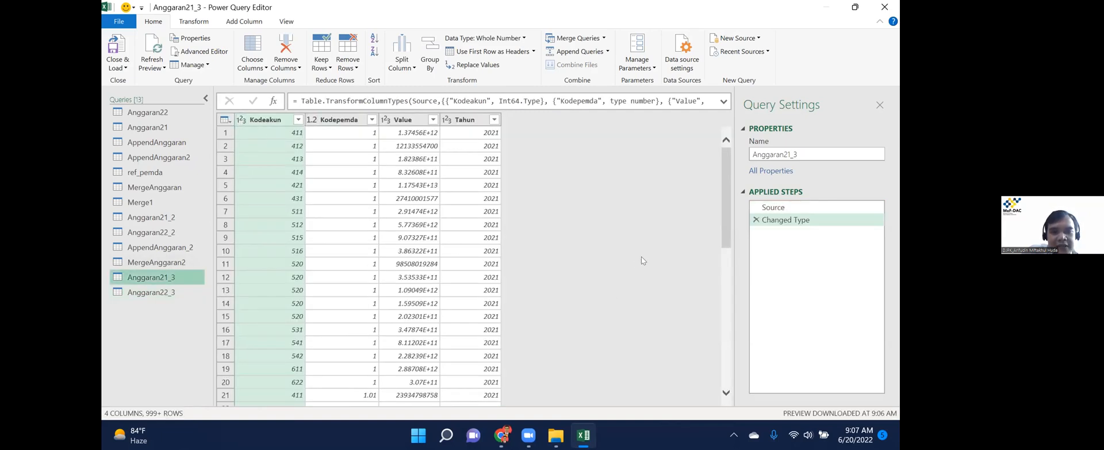
left_click(756, 220)
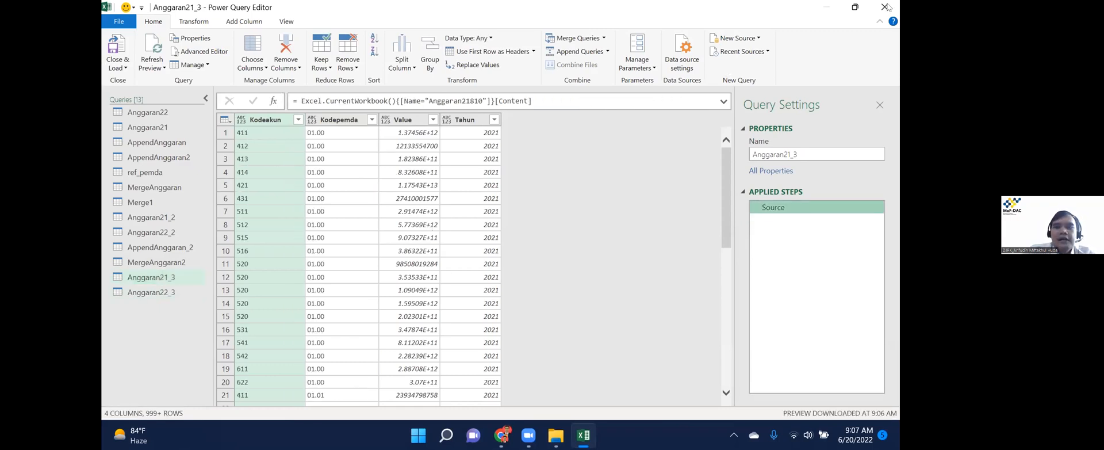
left_click(172, 293)
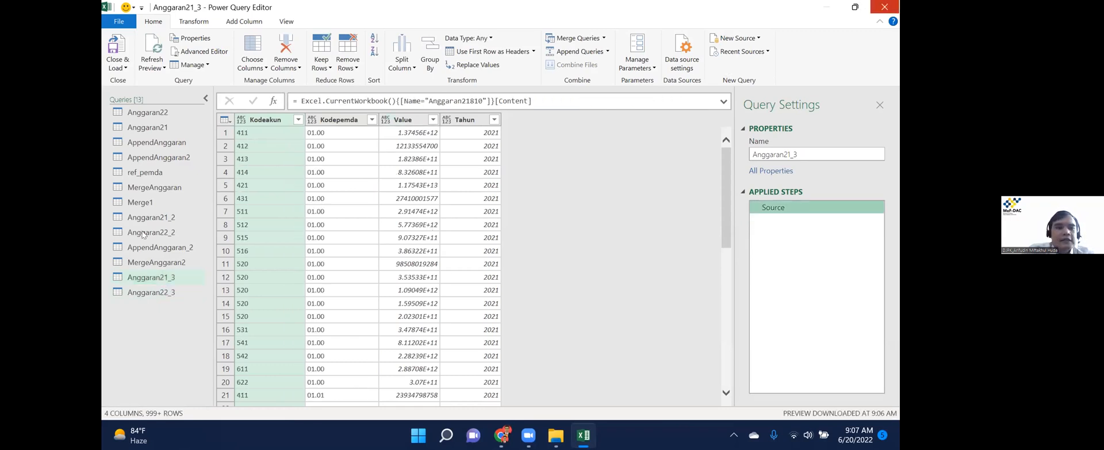
left_click(114, 62)
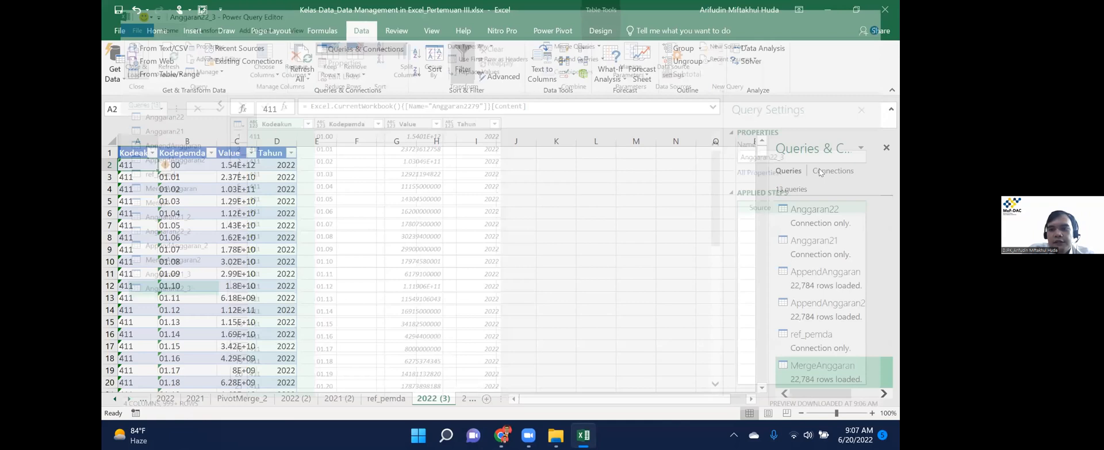
Load the two queries as connections only and check the queries list.
key("Return")
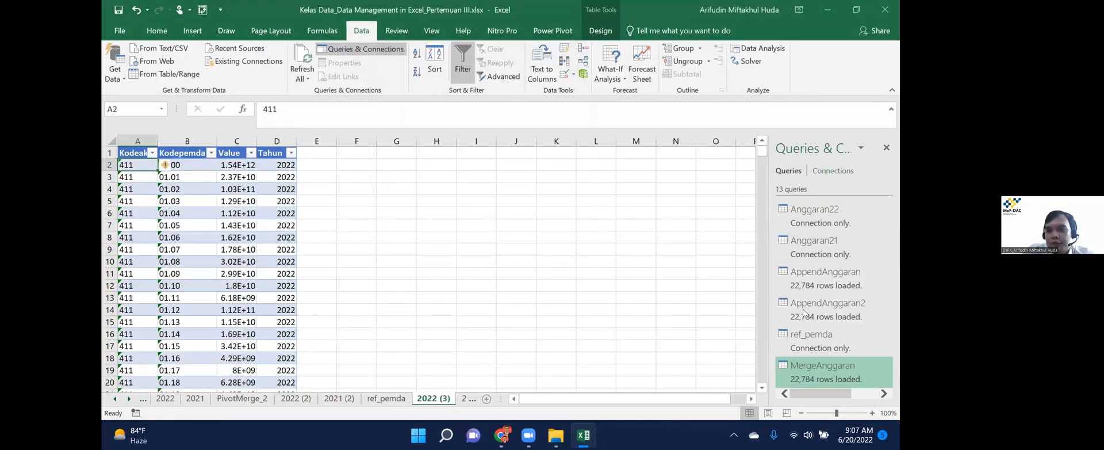
left_click(834, 171)
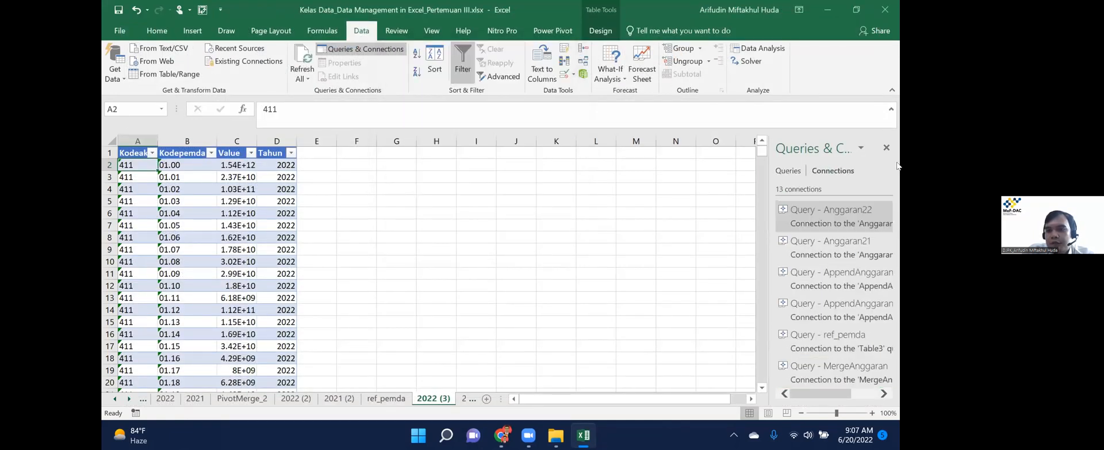
left_click(794, 170)
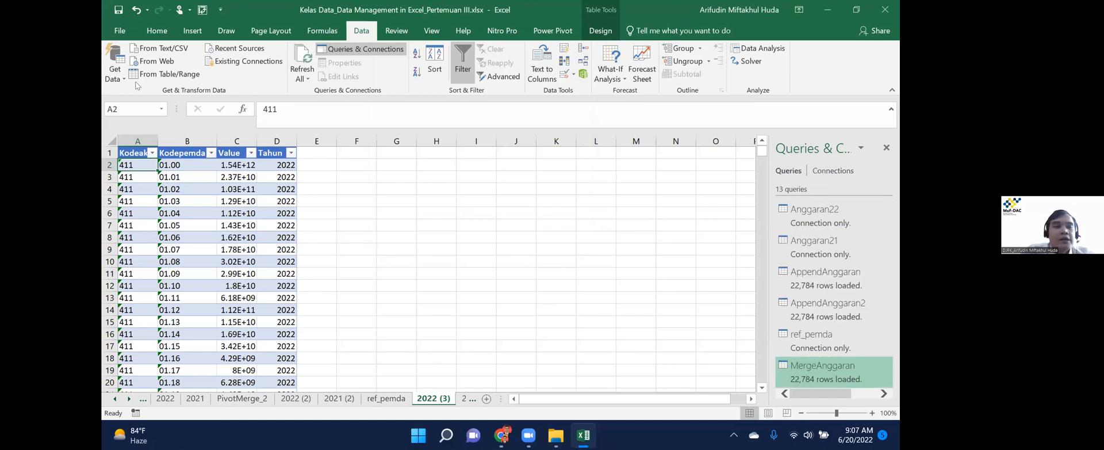
Append Anggaran21_3 (first) and Anggaran22_3 (second) as two tables into a new query.
left_click(116, 78)
mouse_move(167, 229)
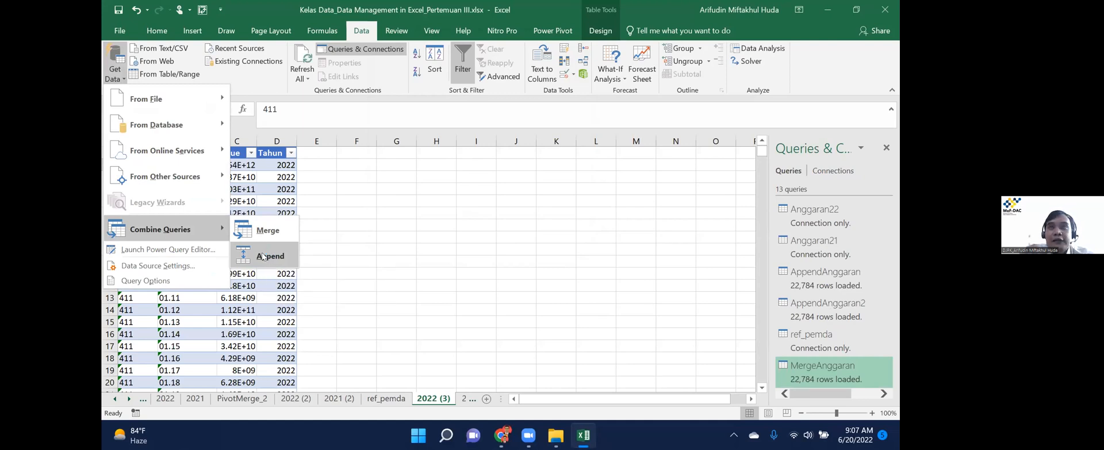
left_click(262, 256)
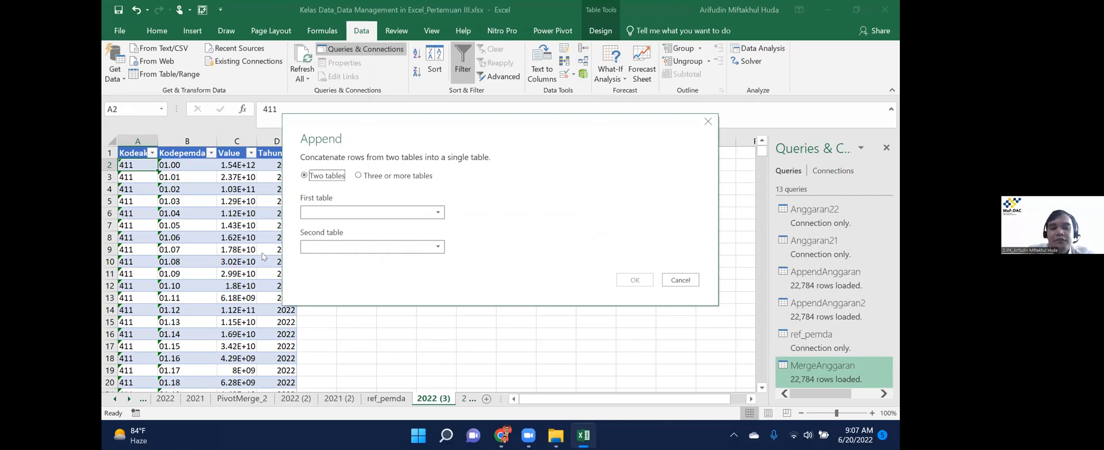
left_click(369, 217)
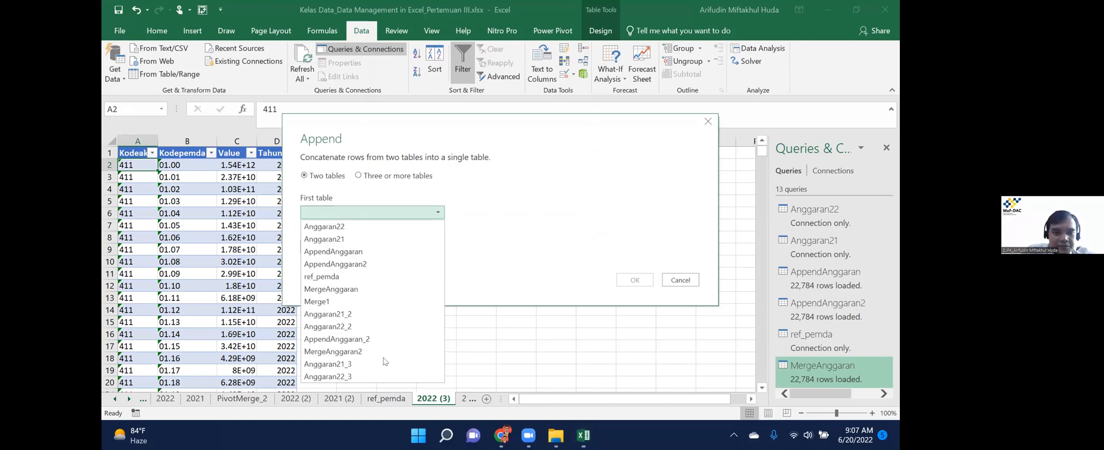
left_click(383, 362)
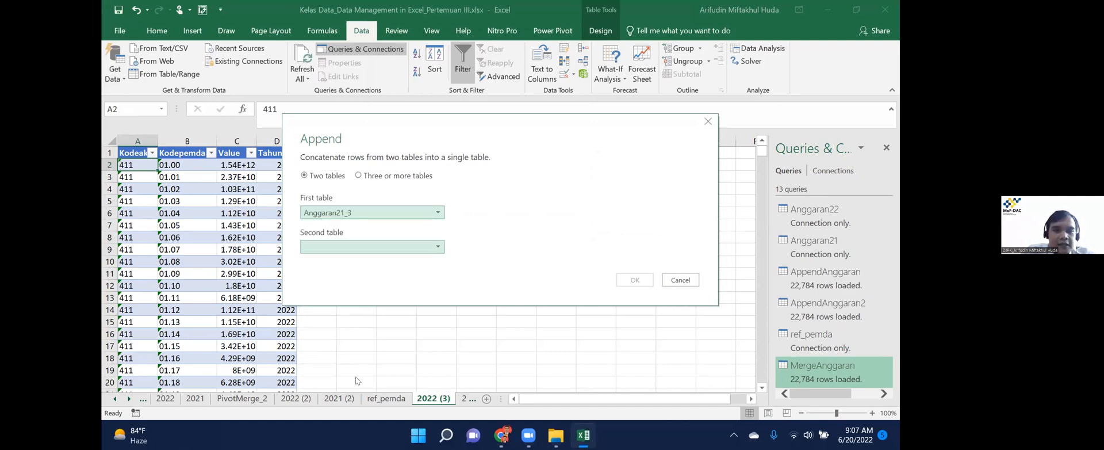
left_click(372, 246)
left_click(351, 412)
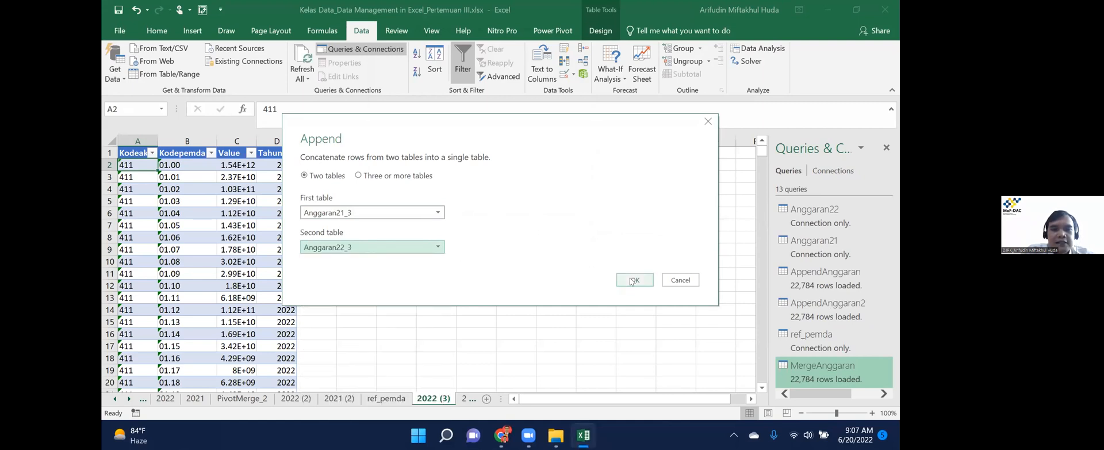
left_click(632, 280)
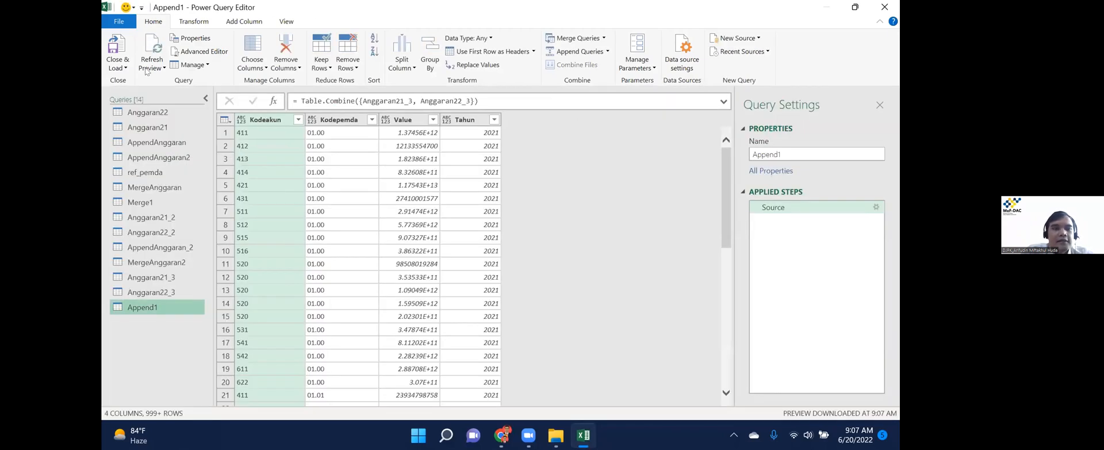
Rename Append1 to AppendAnggaran_3, then Close & Load it as a 22,784-row table.
right_click(171, 315)
left_click(231, 289)
key("End")
key("BackSpace")
type("Angga")
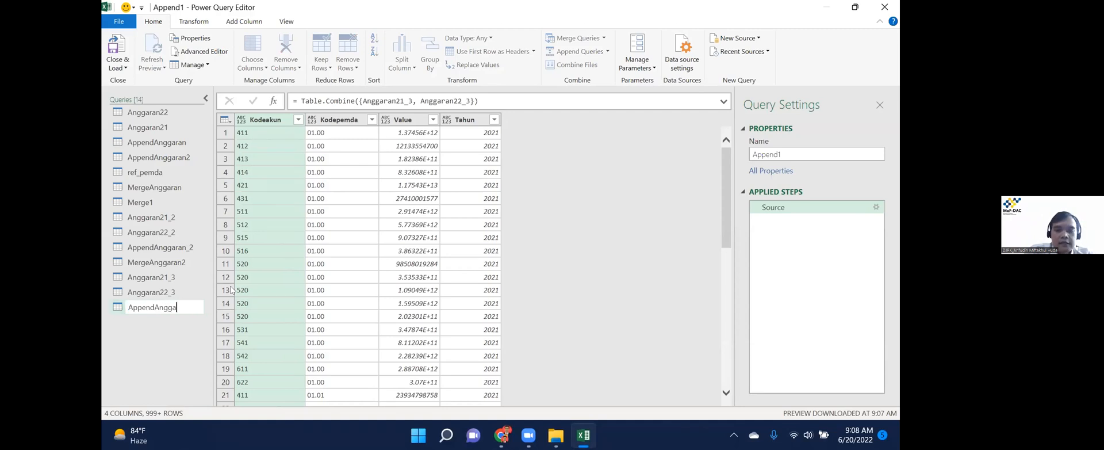
type("ran_3")
key("Return")
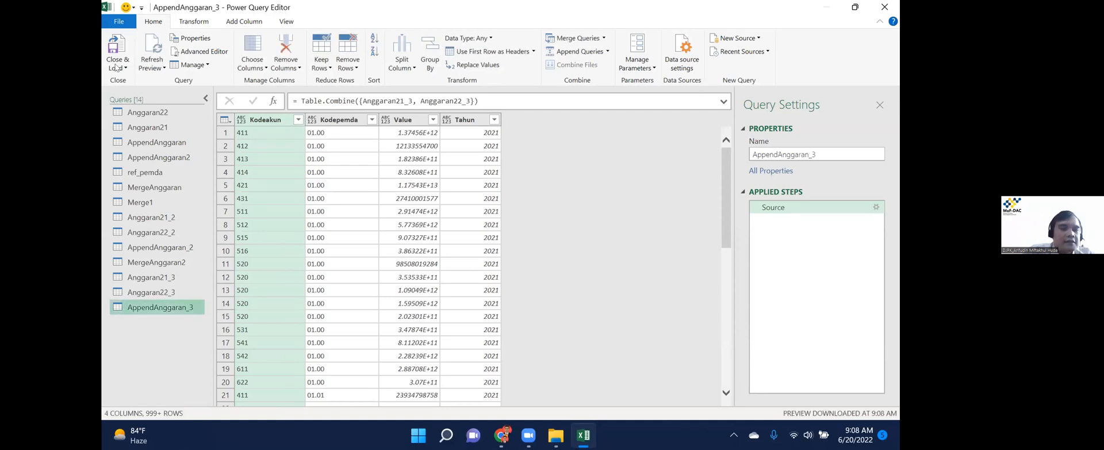
left_click(117, 68)
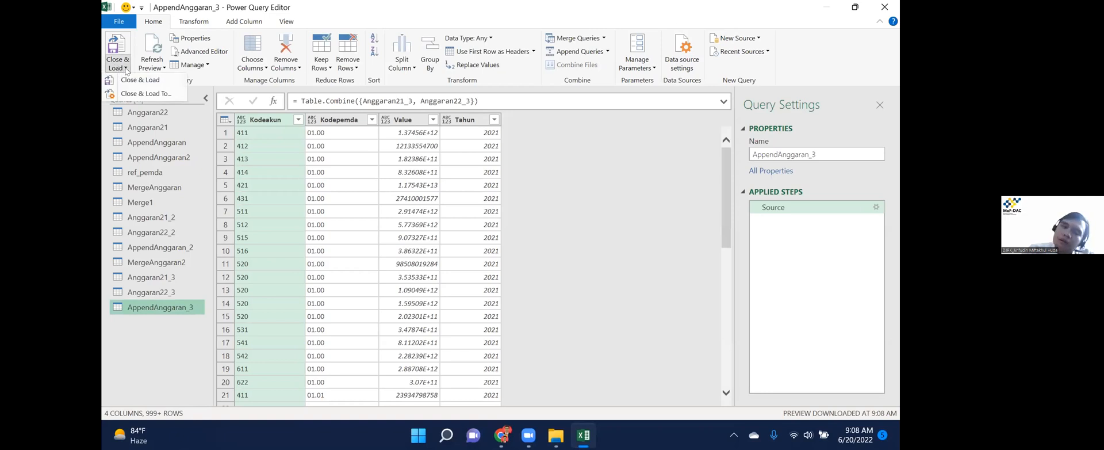
left_click(149, 81)
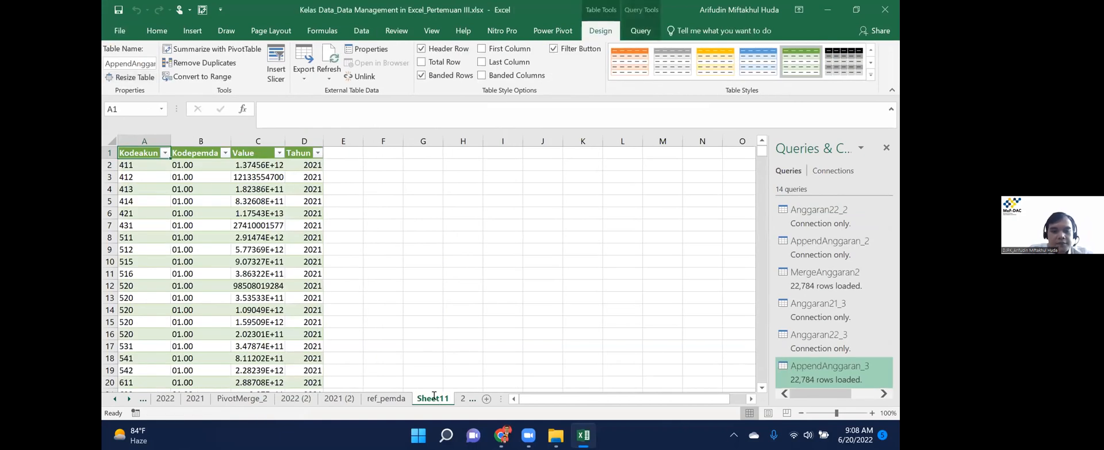
Rename the new sheet AppendAnggaran3 and place it before ref_akun, with ref_pemda last.
double_click(434, 398)
type("AppendAnggara")
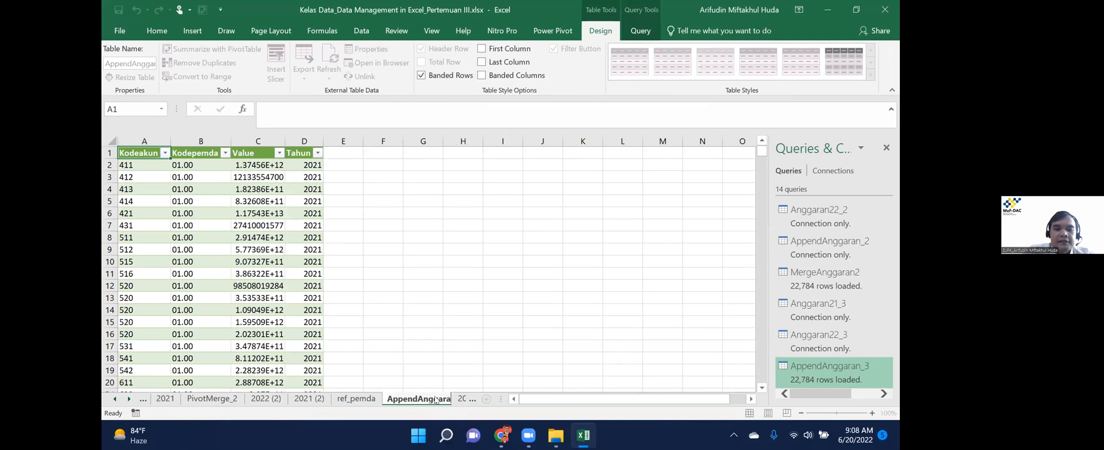
type("n3")
key("Return")
left_click(130, 400)
left_click(130, 399)
left_click(130, 399)
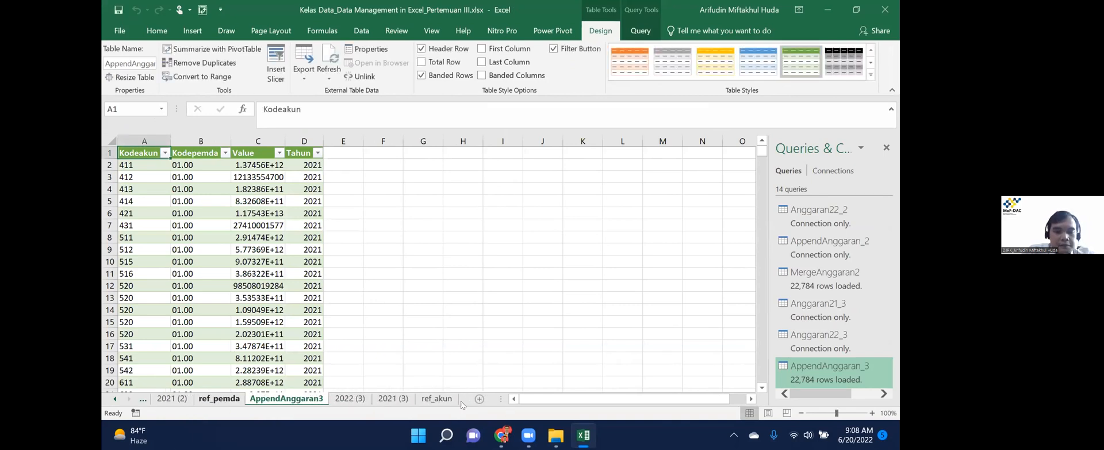
left_click(224, 399)
mouse_move(265, 399)
left_mouse_down()
mouse_move(375, 401)
mouse_move(363, 399)
left_mouse_up()
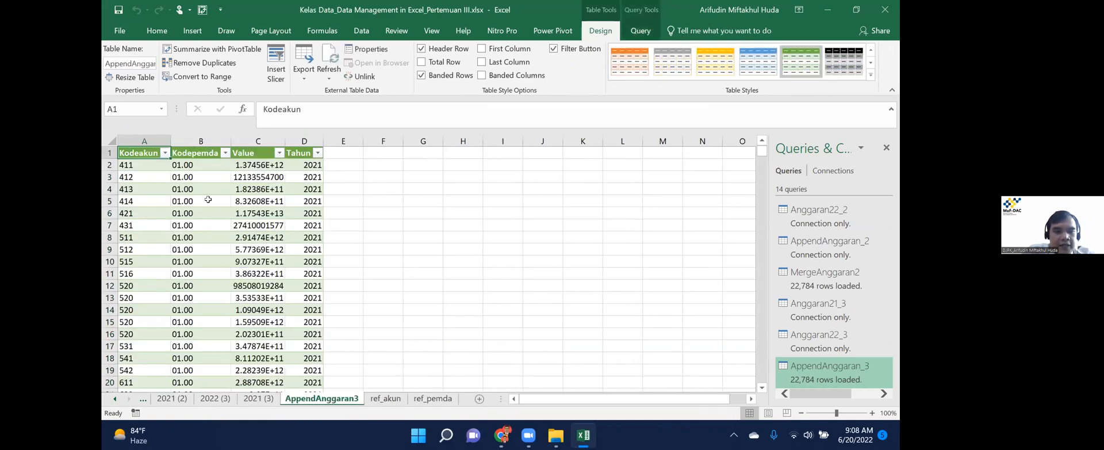
Inspect the appended table's columns and last row against ref_akun, undoing a trial Nampemda column.
left_click(151, 165)
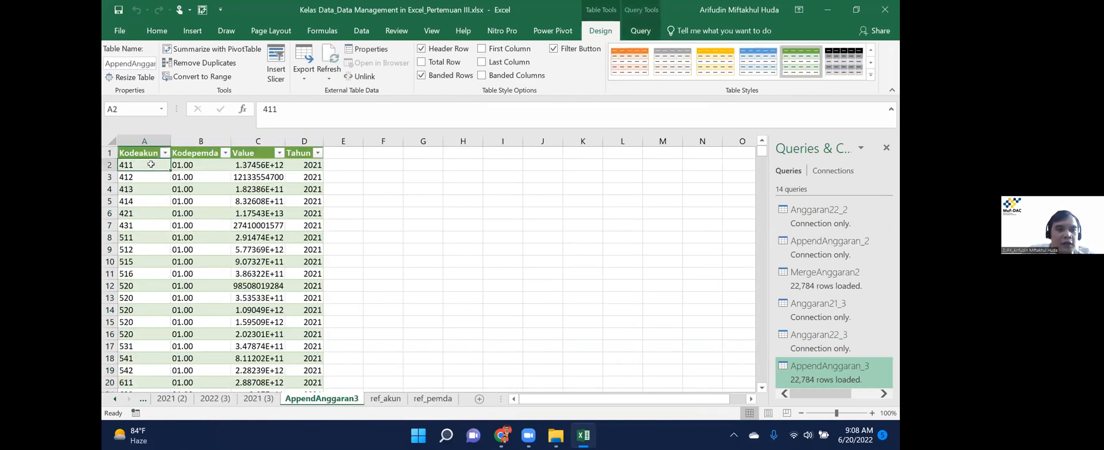
key("Right")
key("ctrl+Right")
key("ctrl+Down")
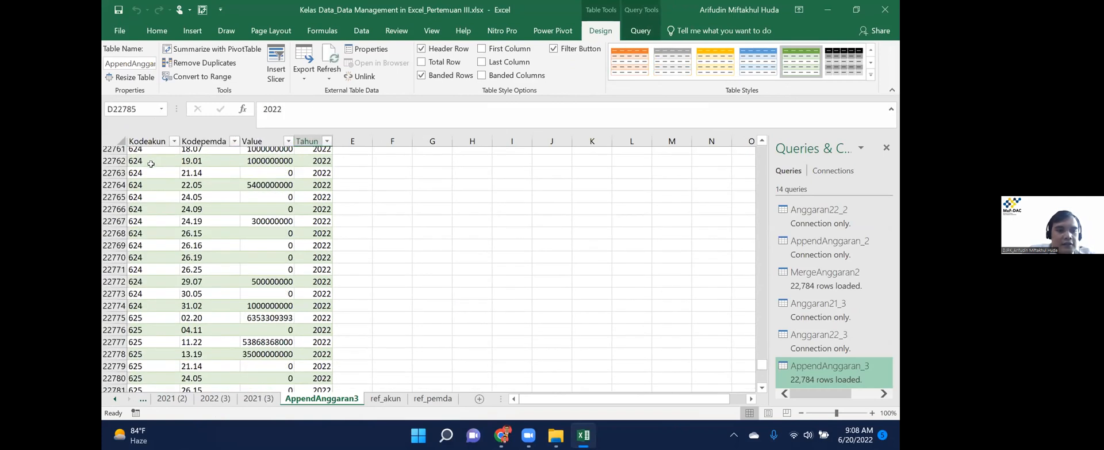
key("ctrl+Up")
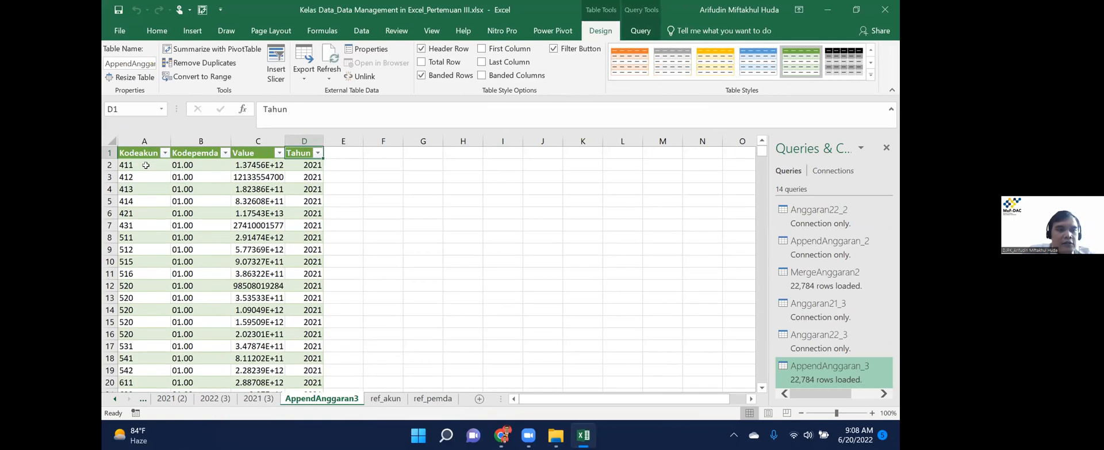
left_click(146, 165)
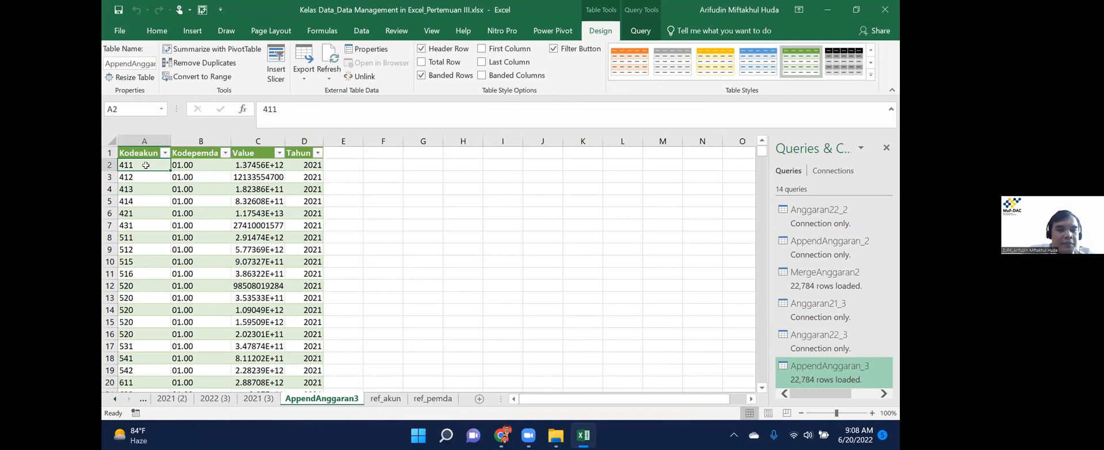
key("Right")
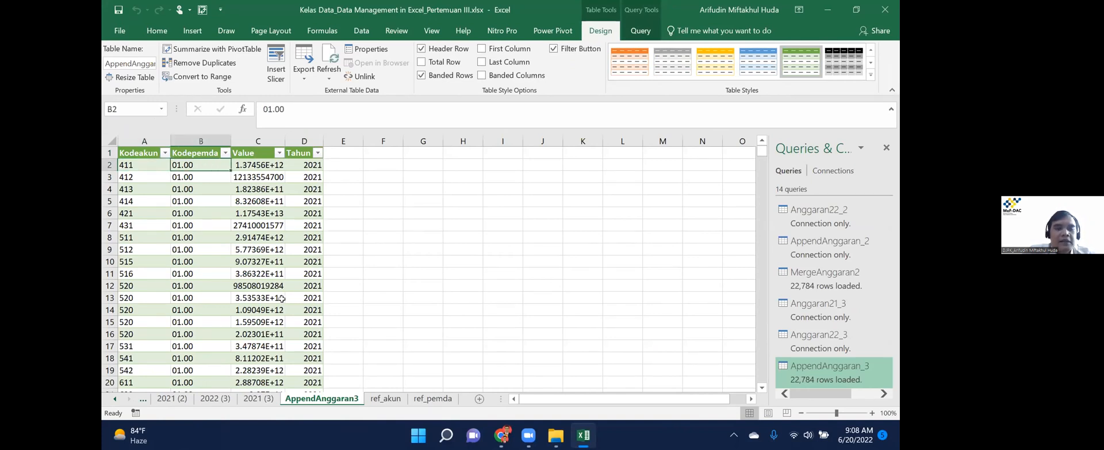
left_click(385, 398)
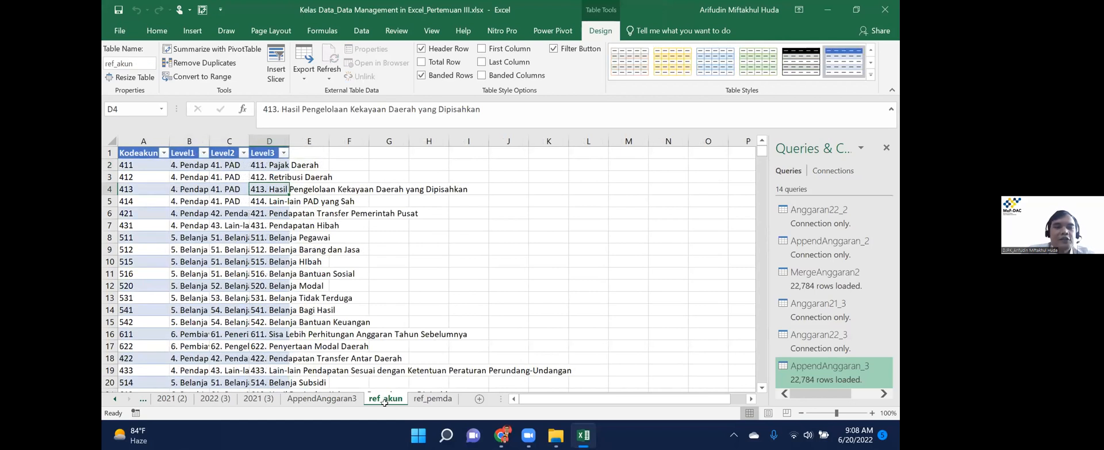
key("ctrl+Page_Up")
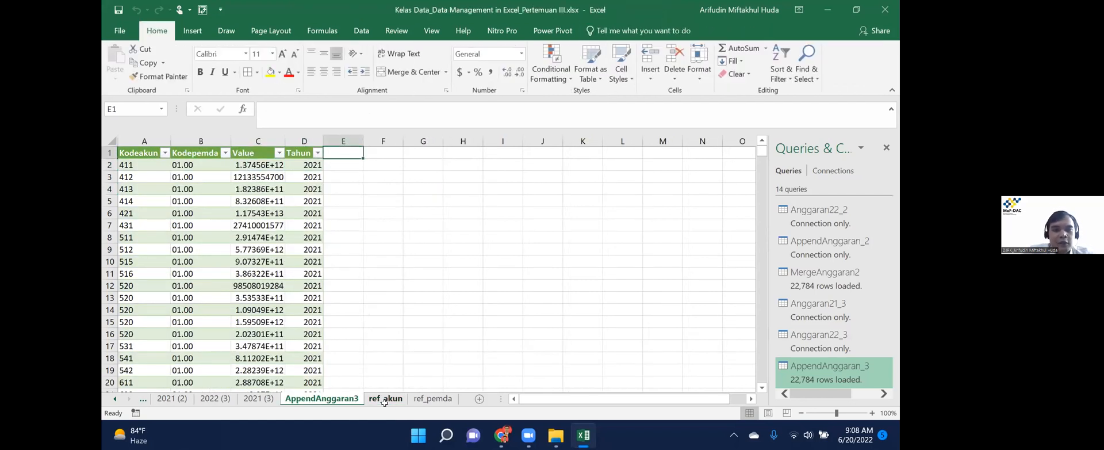
type("Nampemda")
key("Return")
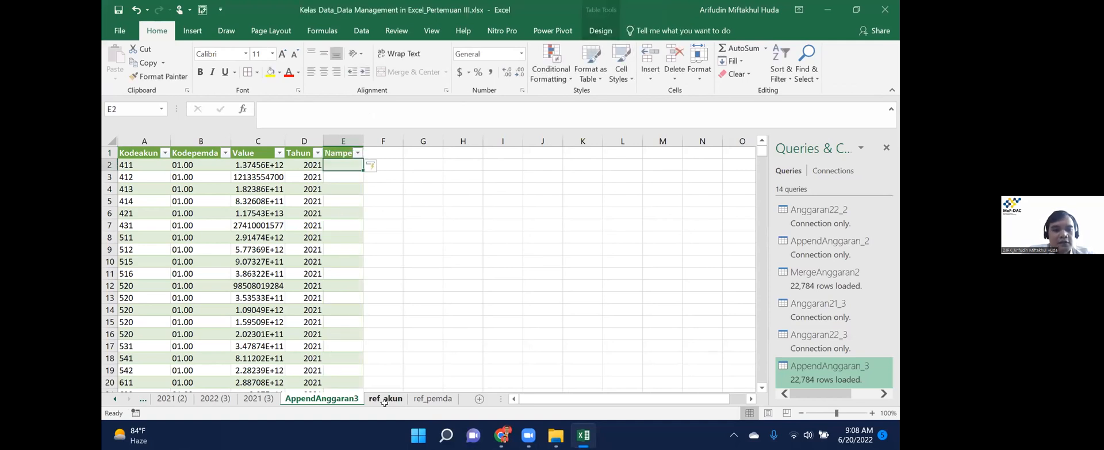
key("ctrl+z")
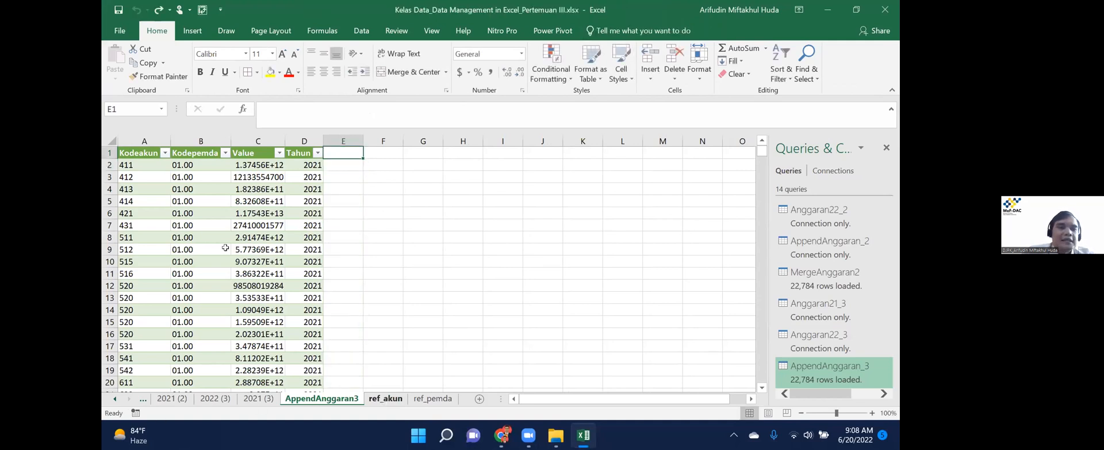
From a table cell, open Data > Relationships to manage table relationships.
left_click(215, 225)
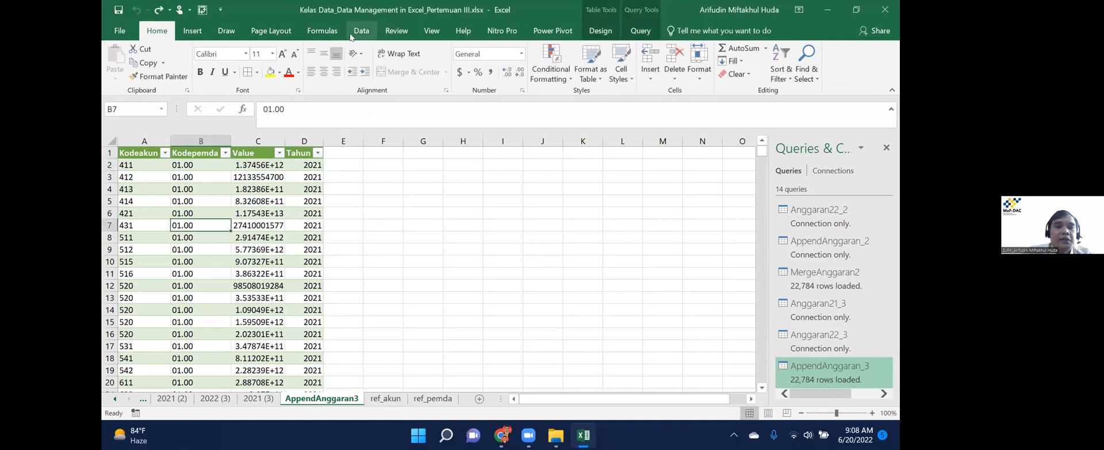
left_click(362, 31)
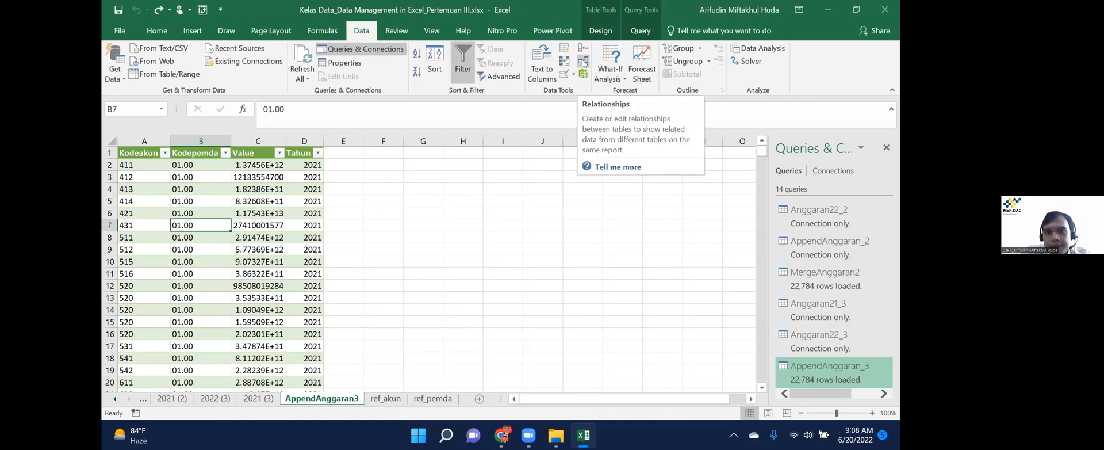
left_click(583, 63)
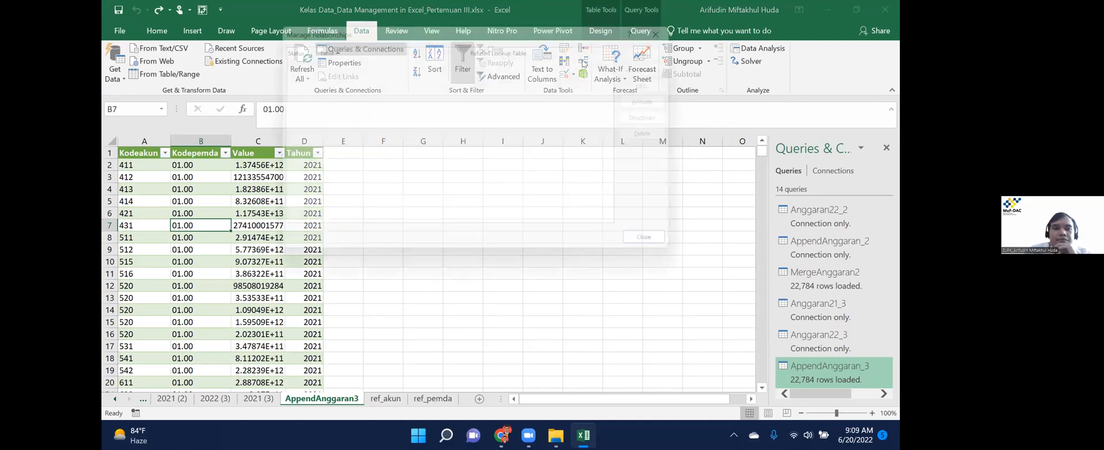
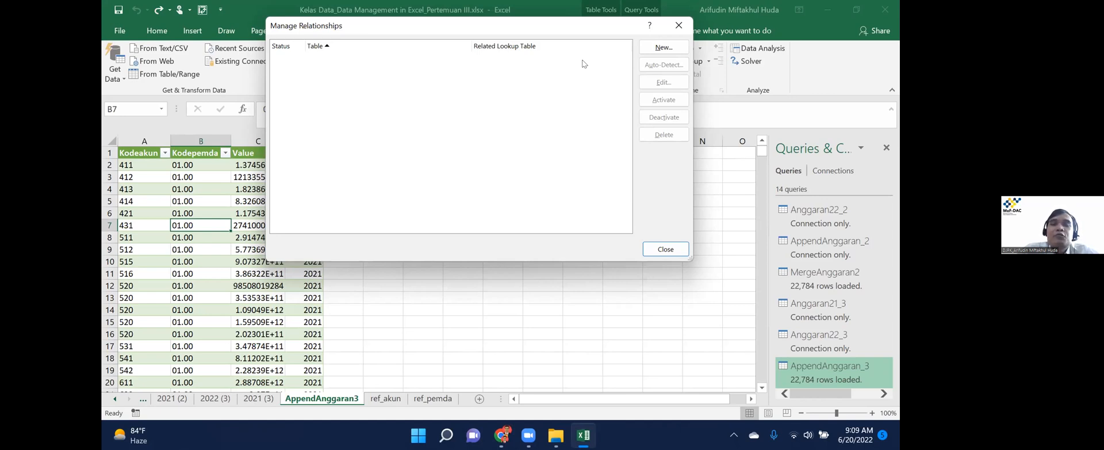
Close the relationships dialog and move through the sheet tabs to the Merge sheet.
key("Return")
left_click(206, 400)
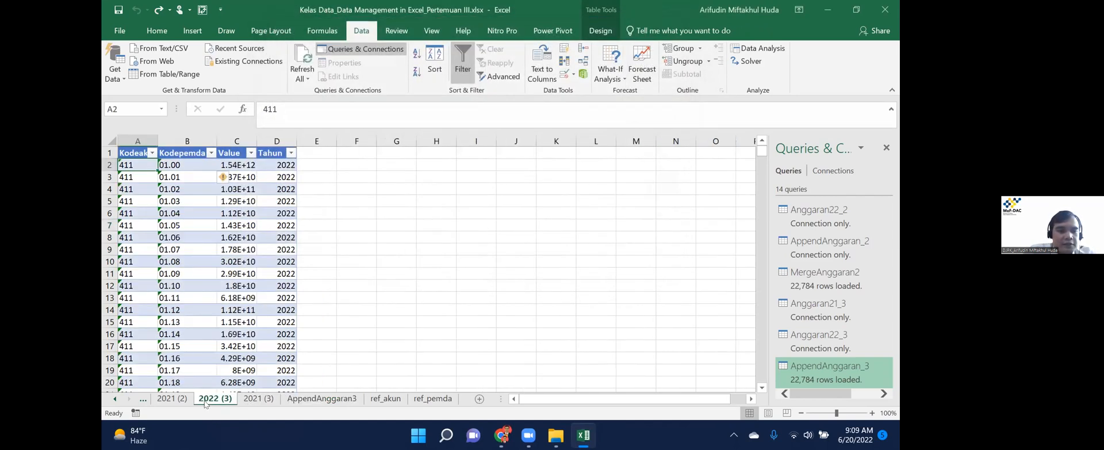
key("ctrl+Page_Up")
key("ctrl+Page_Up")
key("ctrl+Page_Up")
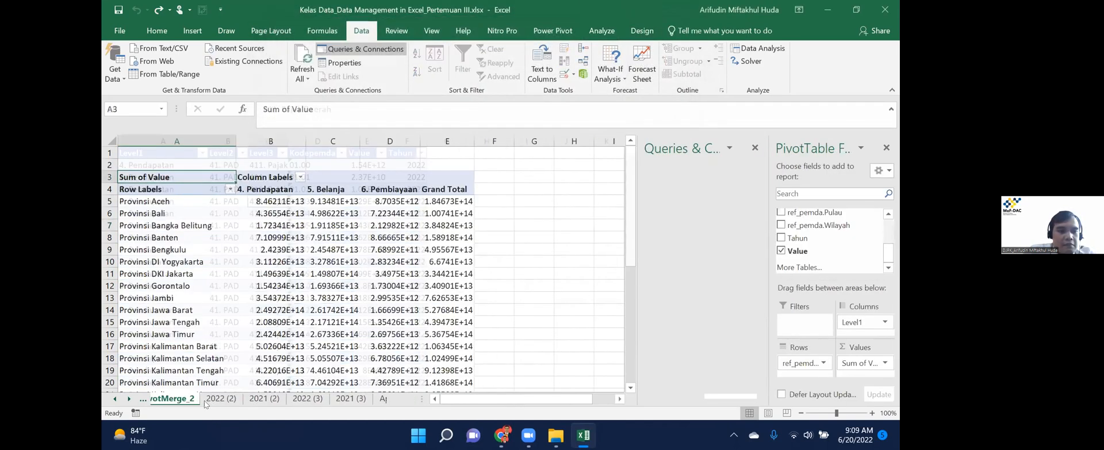
key("ctrl+Page_Up")
key("ctrl+Page_Up")
key("ctrl+Page_Up")
key("ctrl+Page_Up")
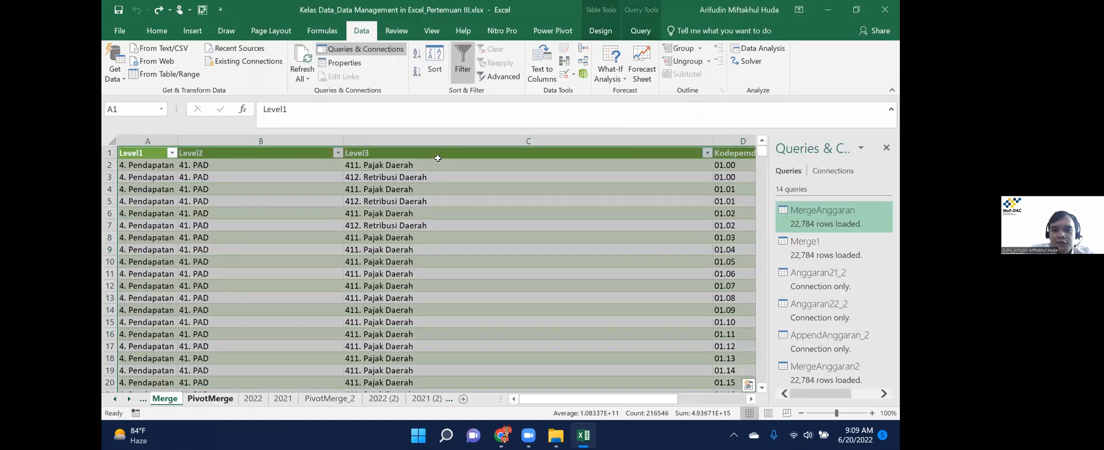
Browse the Merge table's right-hand columns, Pulau and Wilayah.
key("Down")
key("ctrl+Right")
scroll(438, 158, "right", 1)
key("Down")
key("Down")
key("Down")
key("Down")
key("Down")
key("Down")
key("Down")
key("Down")
key("Down")
key("Down")
key("Down")
key("Down")
key("Down")
key("Down")
key("Down")
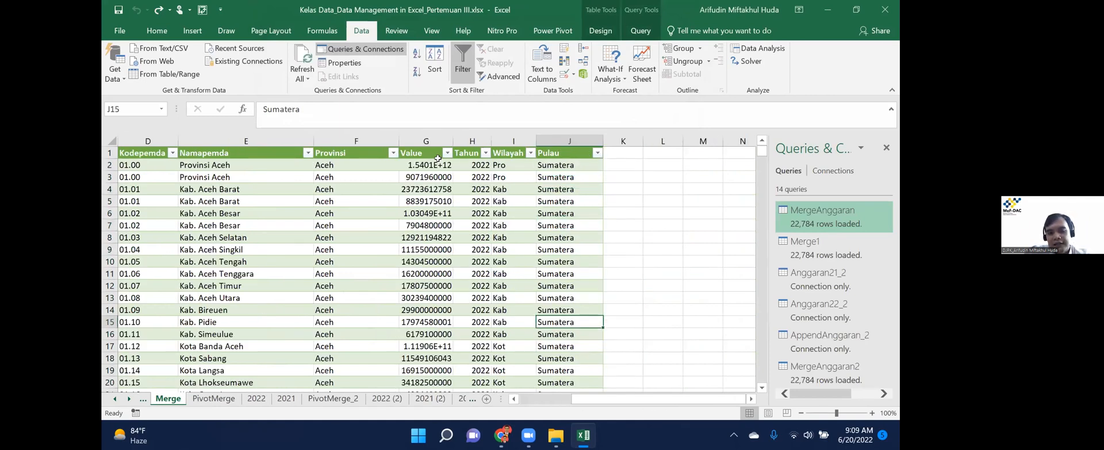
key("Left")
key("Up")
key("Up")
key("Up")
key("Up")
key("Up")
key("Up")
key("Up")
key("Up")
key("Up")
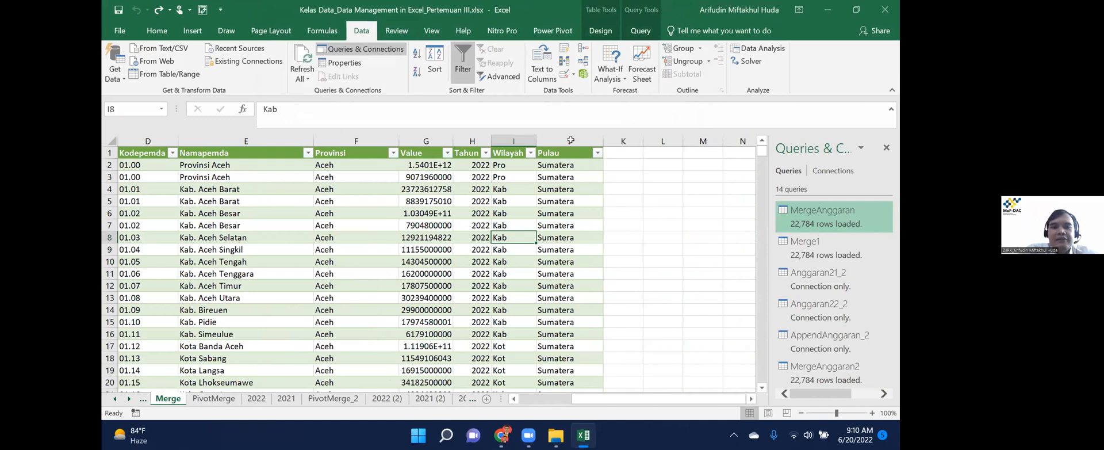
left_click(626, 153)
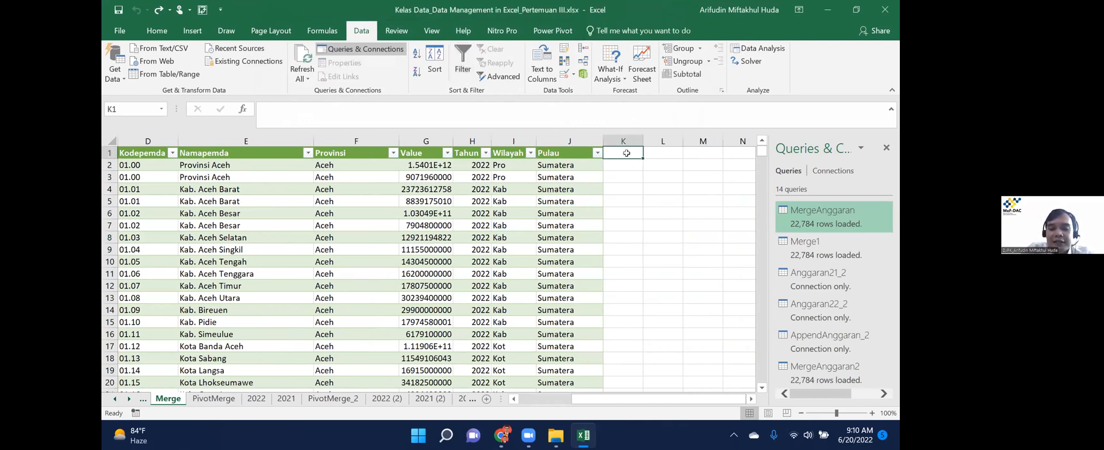
type("JP")
left_click(627, 153)
key("Return")
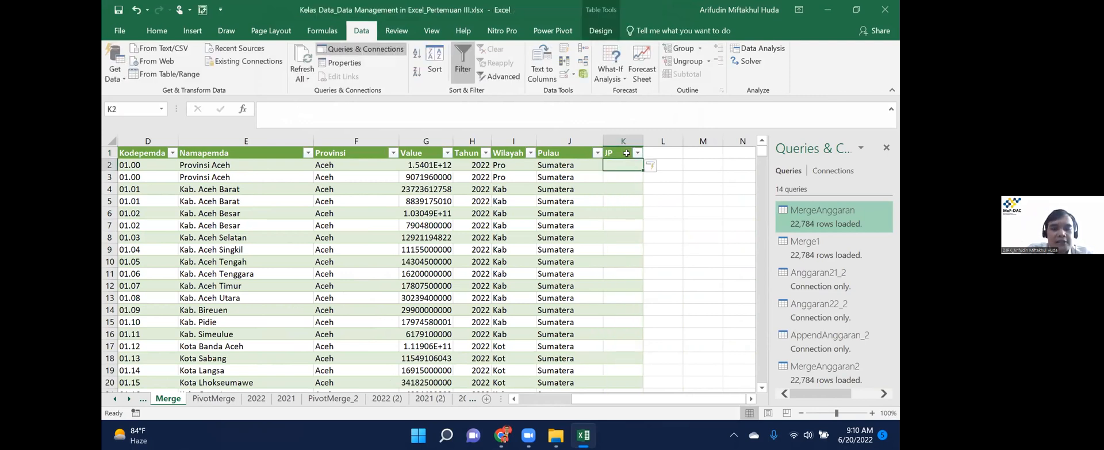
type("1000")
key("Return")
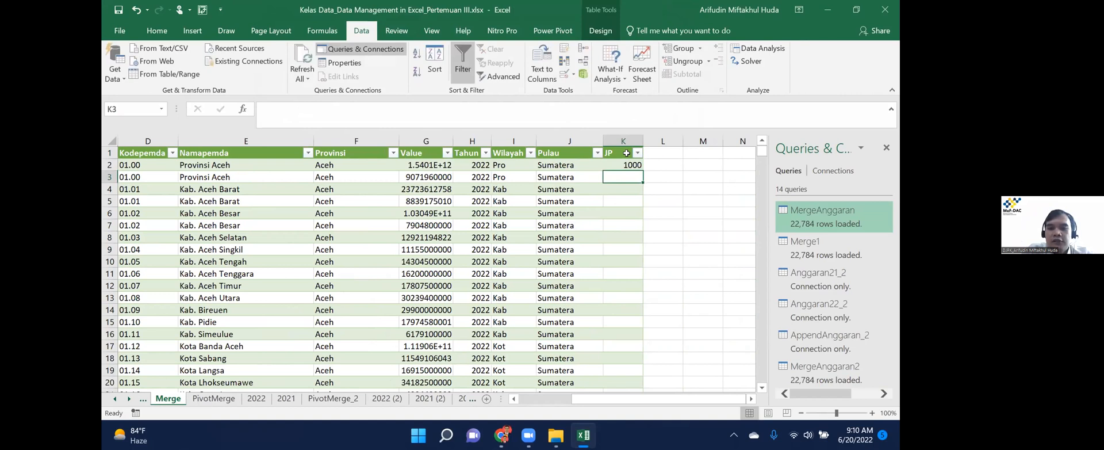
type("1000")
key("Return")
type("1000")
key("Return")
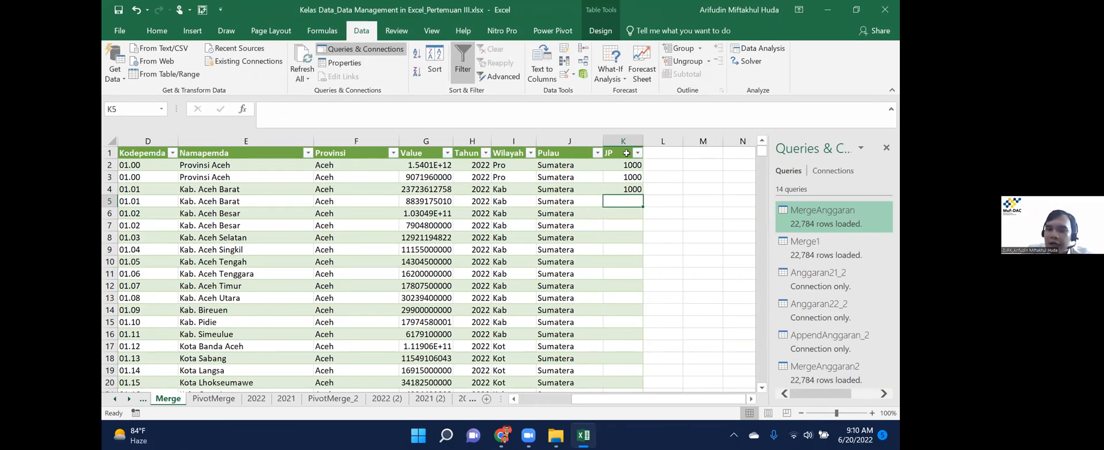
key("Up")
key("Up")
key("Up")
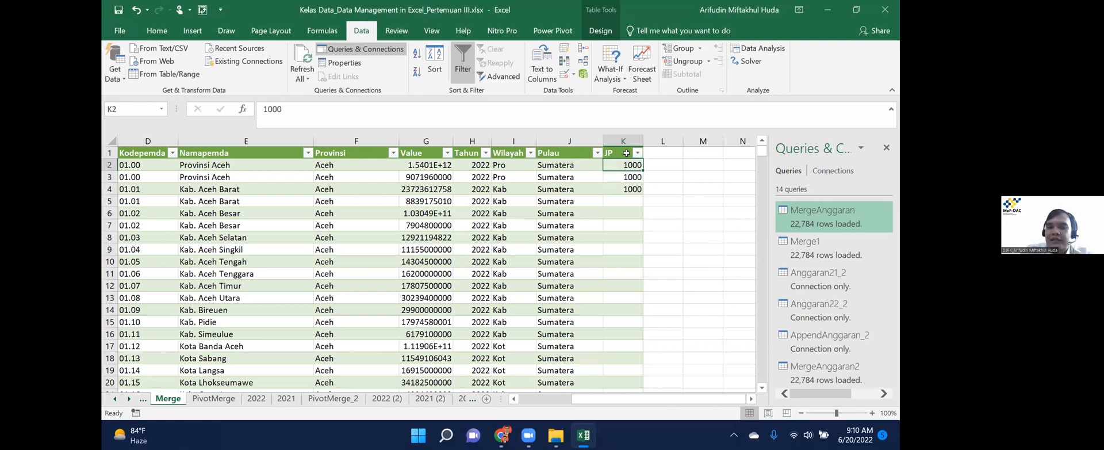
key("shift+Down")
key("shift+Down")
key("shift+Down")
key("shift+Down")
key("shift+Down")
key("shift+Down")
key("shift+Down")
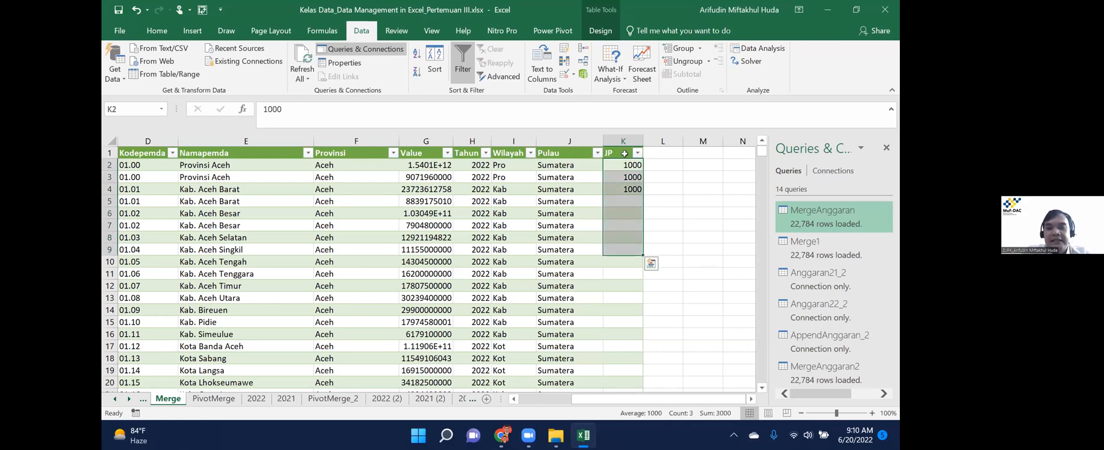
key("ctrl+z")
key("ctrl+z")
key("ctrl+z")
key("ctrl+z")
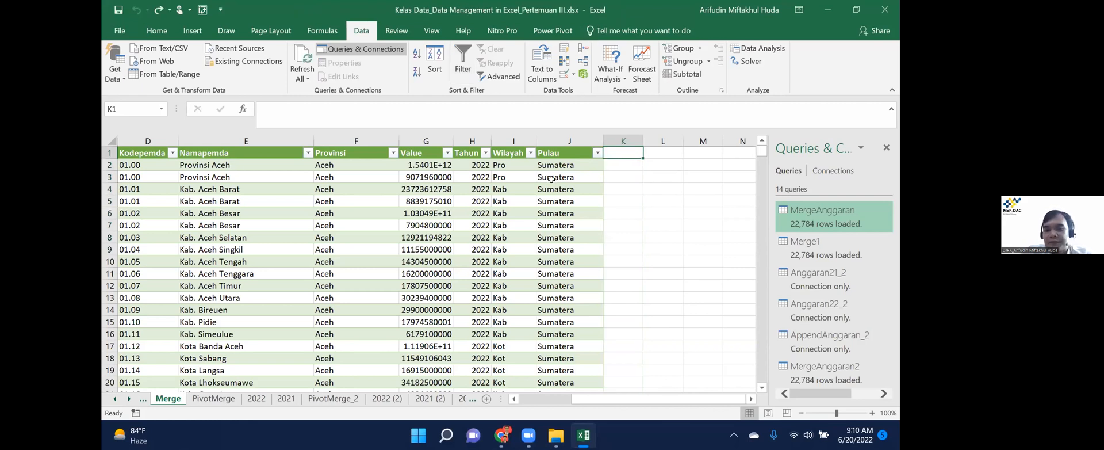
Review the AppendAnggaran3, ref_akun and ref_pemda sheets in turn.
left_click(129, 400, "ctrl")
left_click(339, 400)
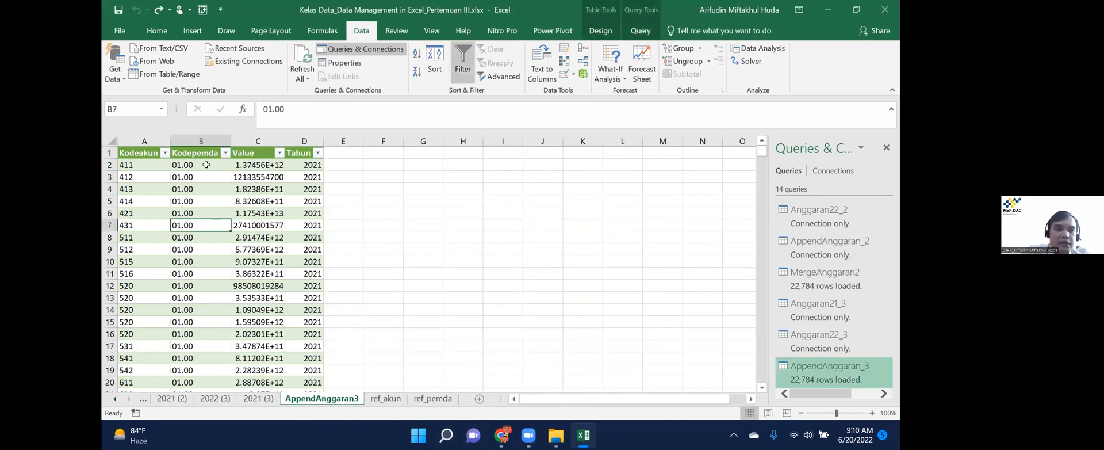
left_click(385, 399)
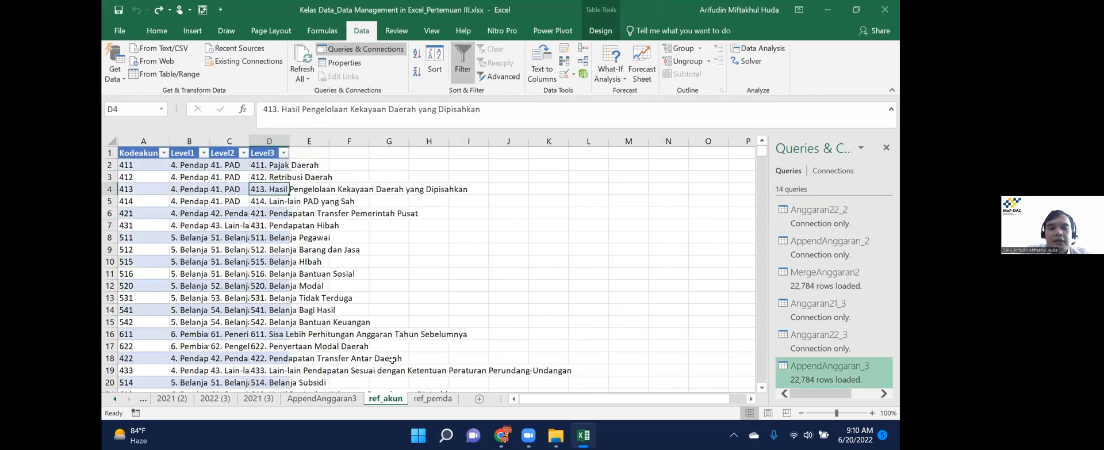
key("ctrl+Page_Down")
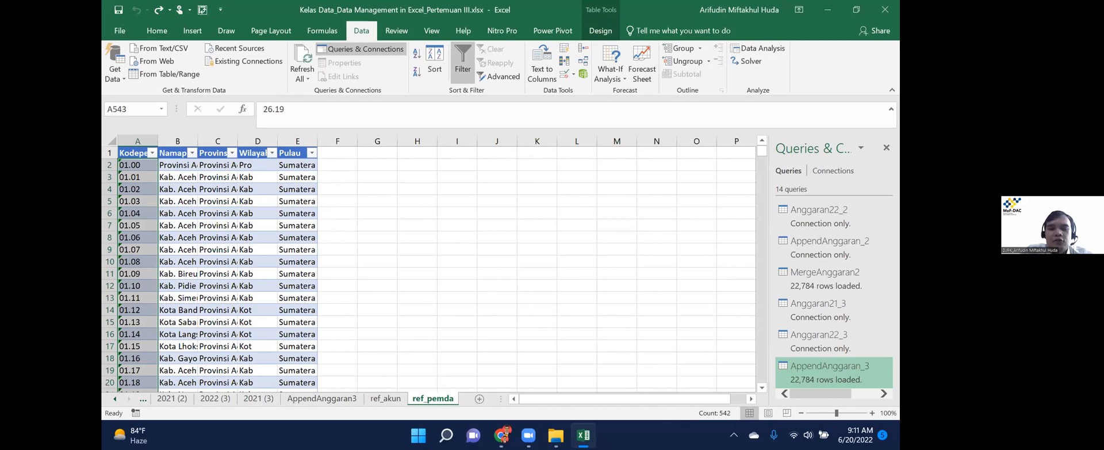
Try a JP entry in ref_pemda cell F1, cancel it, and return to AppendAnggaran3.
left_click(528, 436)
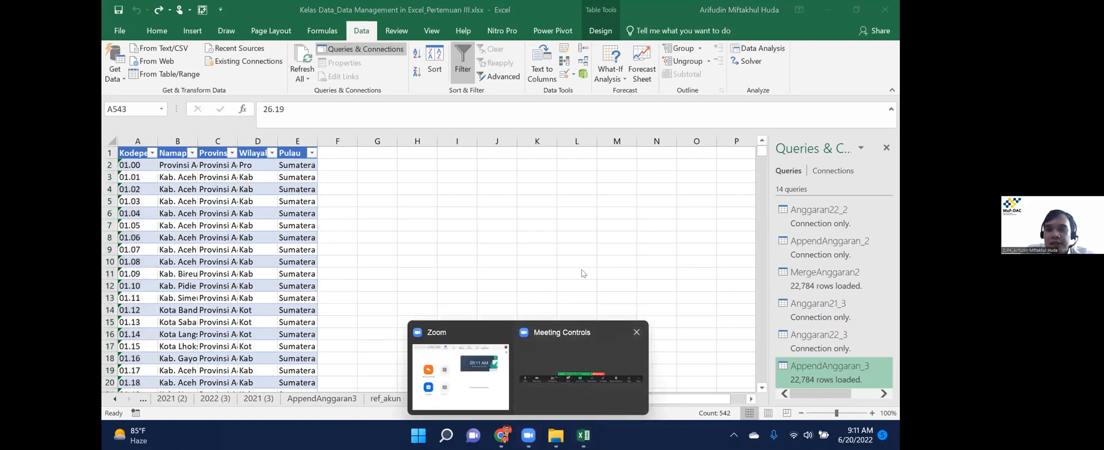
left_click(582, 380)
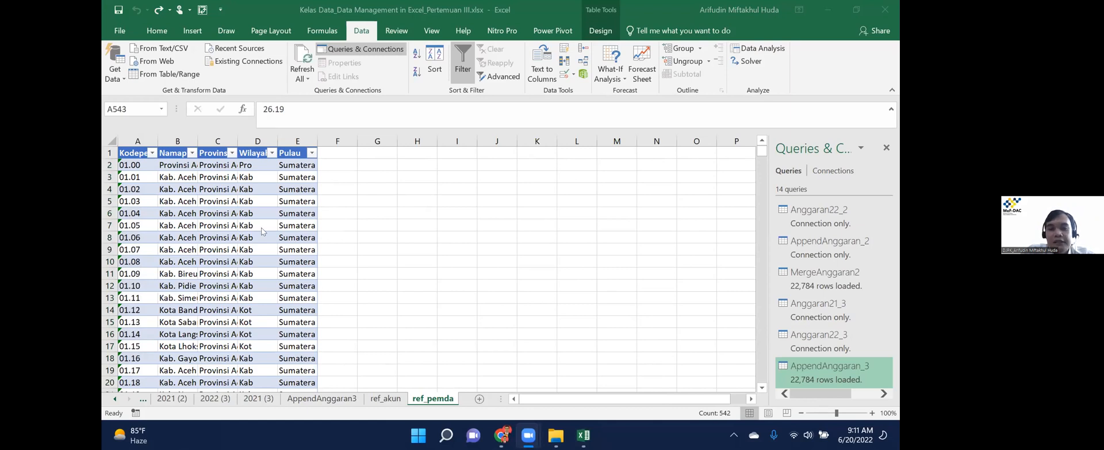
left_click(335, 153)
type("JP")
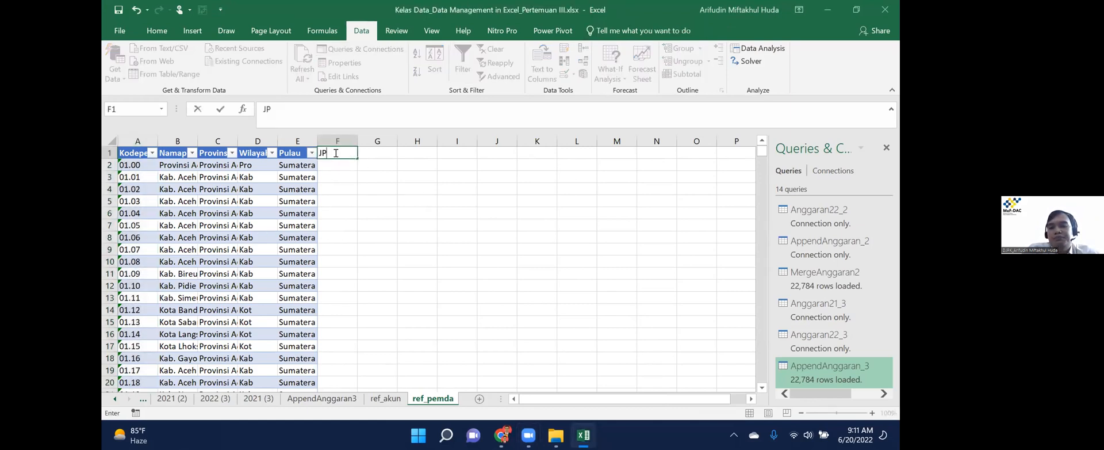
key("Escape")
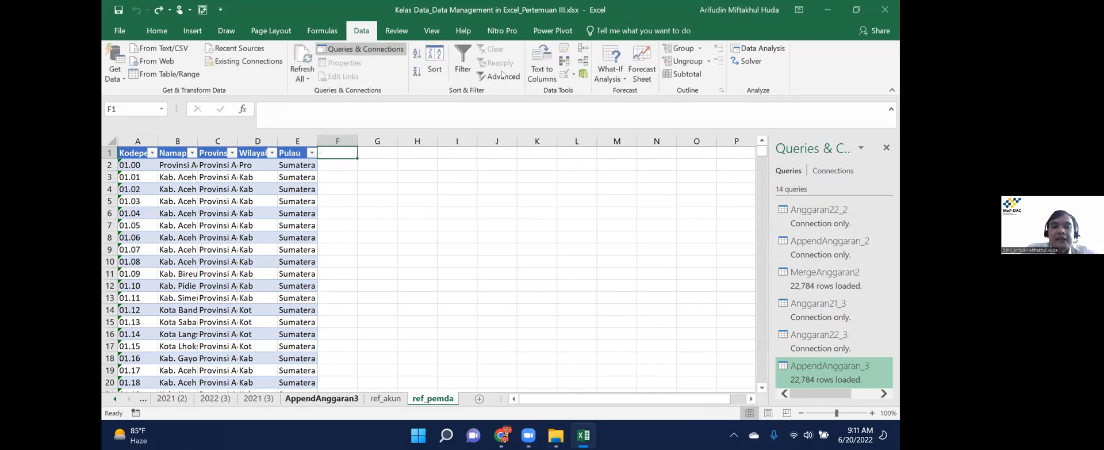
left_click(322, 398)
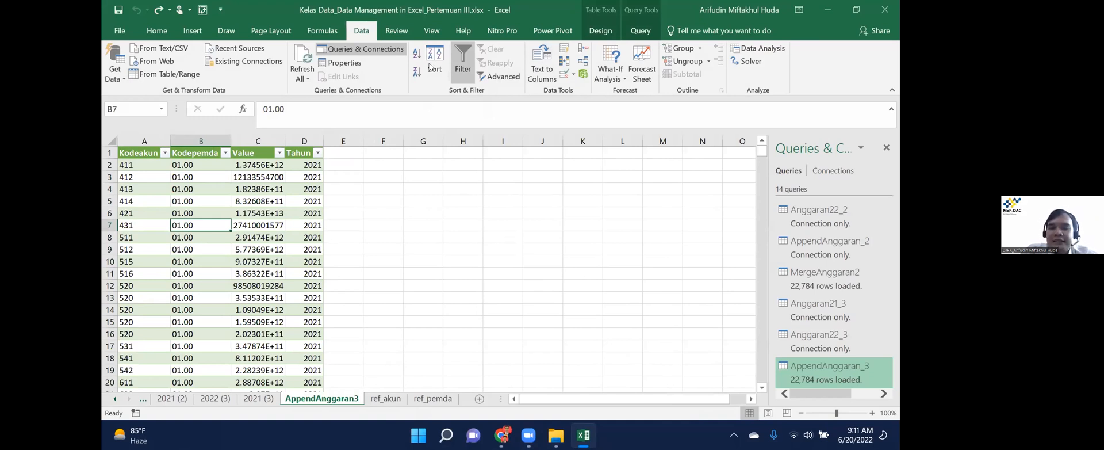
left_click(584, 62)
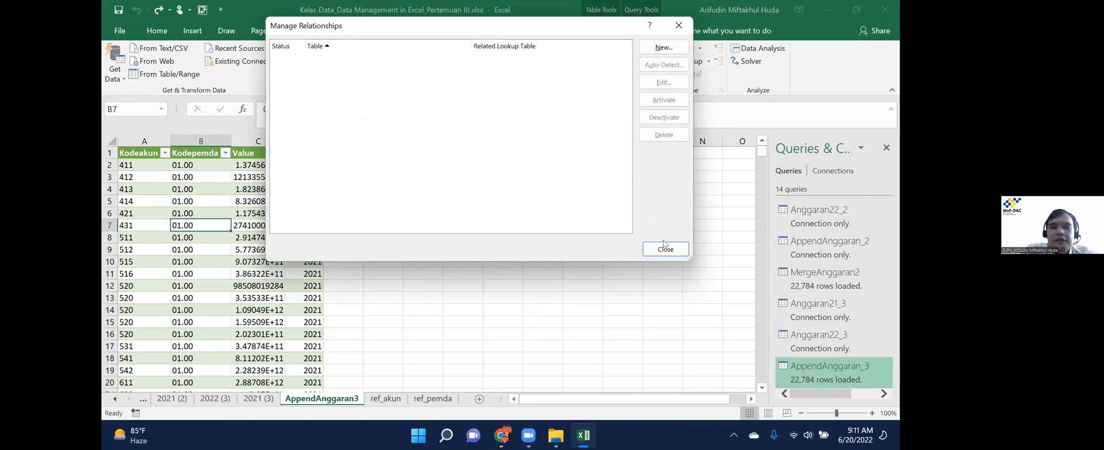
key("Escape")
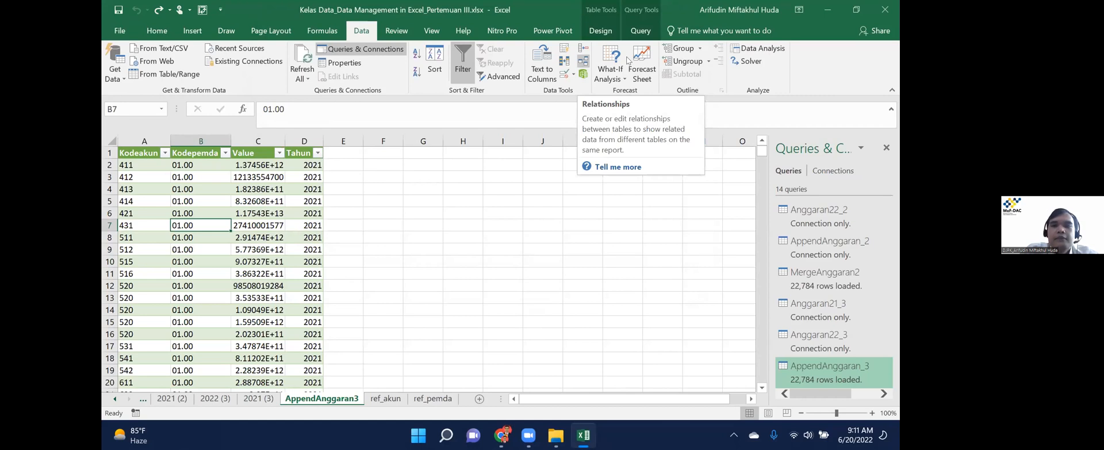
left_click(583, 60)
key("alt+n")
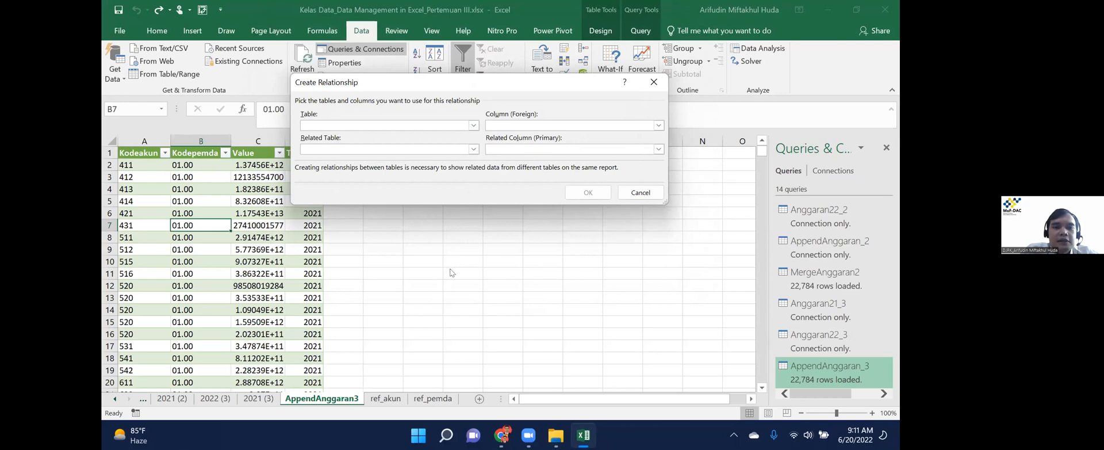
left_click(473, 126)
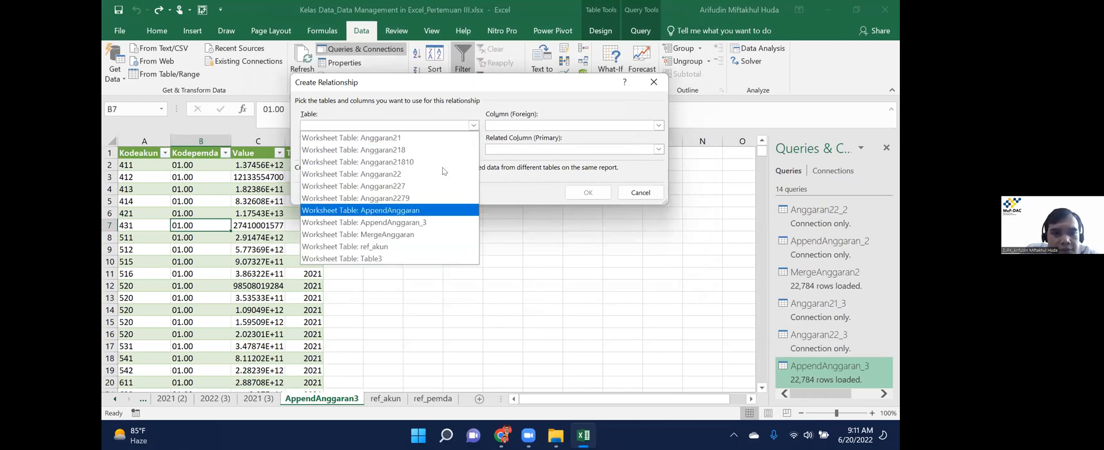
left_click(428, 223)
left_click(405, 148)
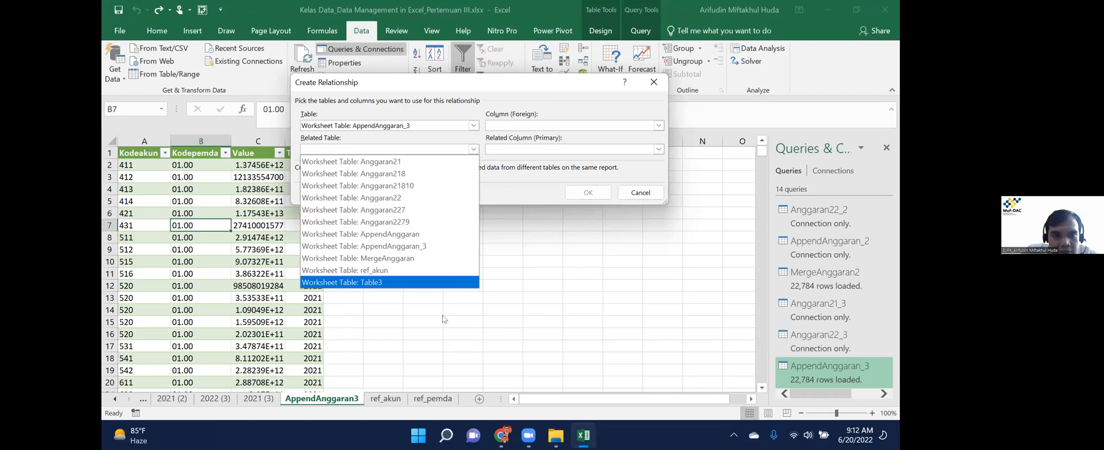
left_click(635, 196)
left_click(642, 193)
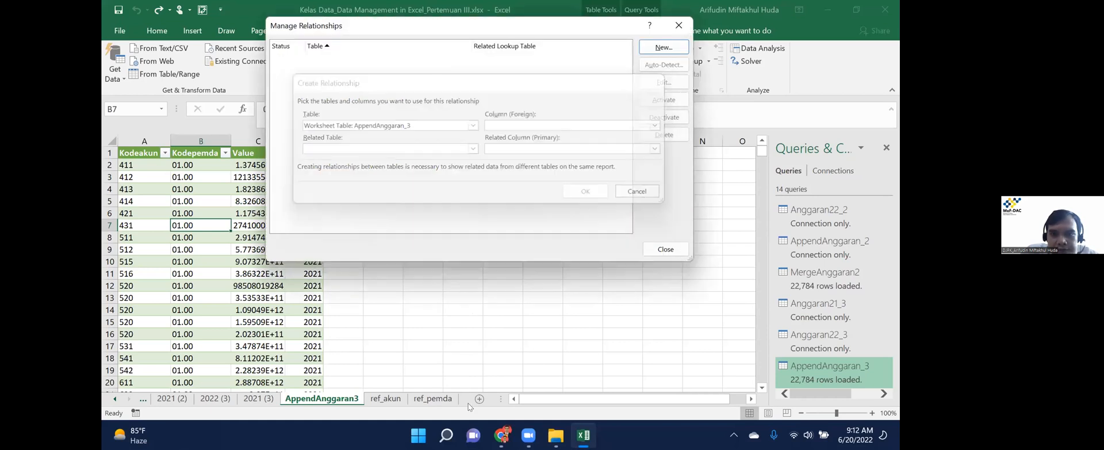
left_click(673, 250)
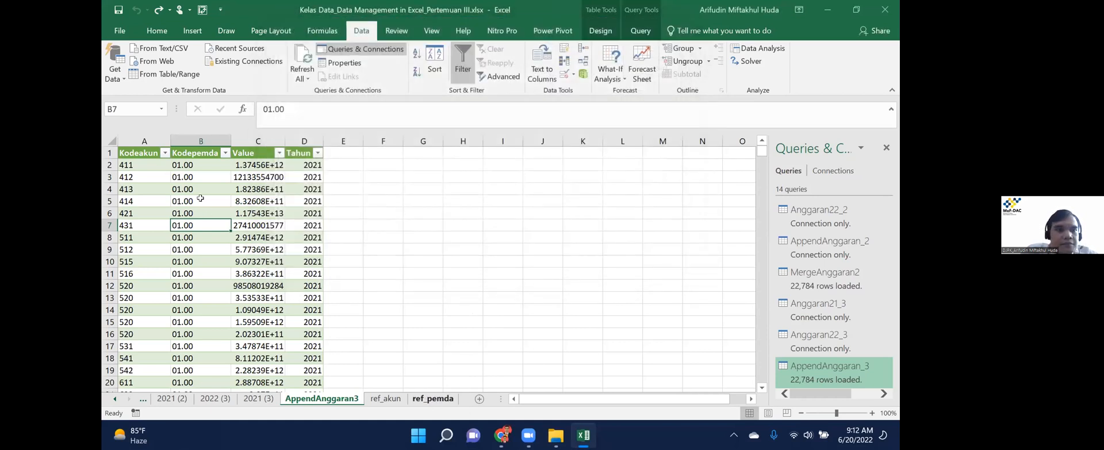
Load the ref_pemda sheet's table into Power Query, then close the editor discarding changes.
left_click(433, 399)
left_click(184, 205)
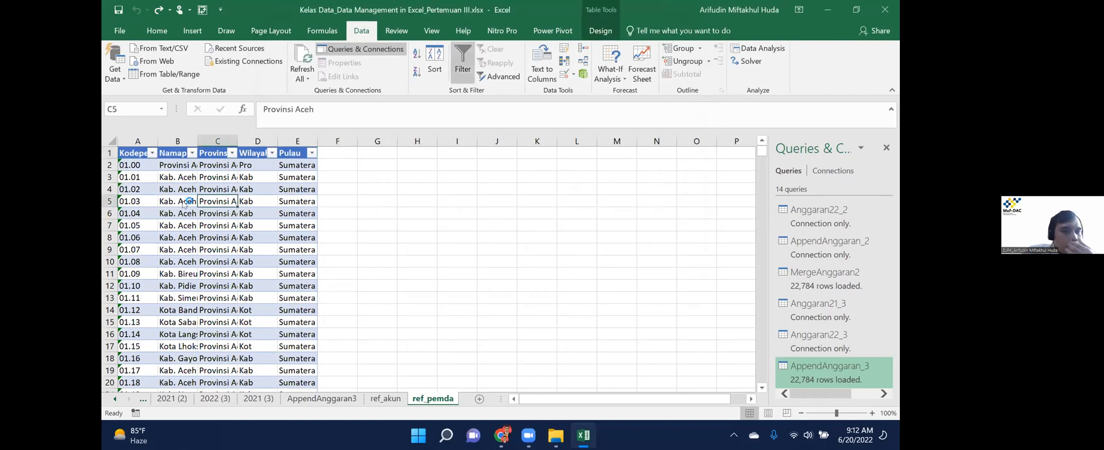
left_click(165, 74)
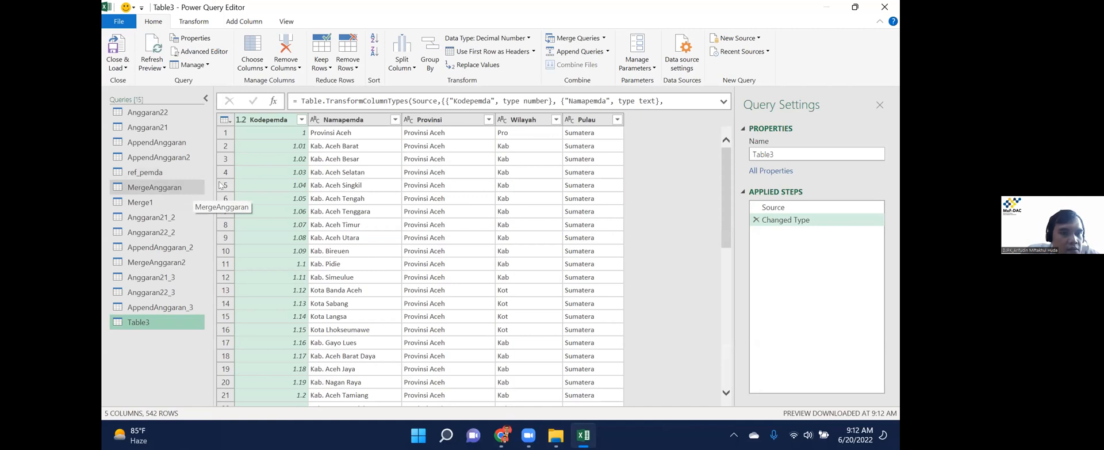
left_click(895, 8)
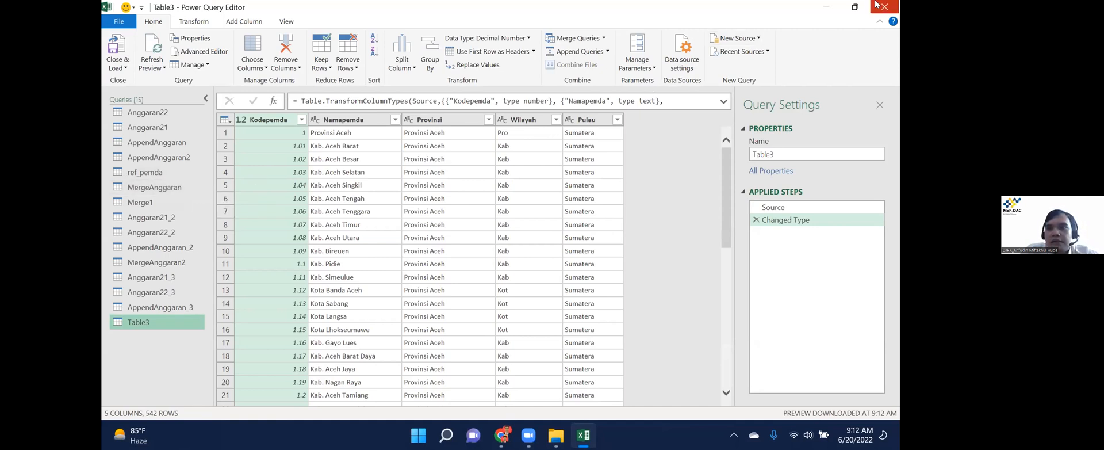
left_click(554, 233)
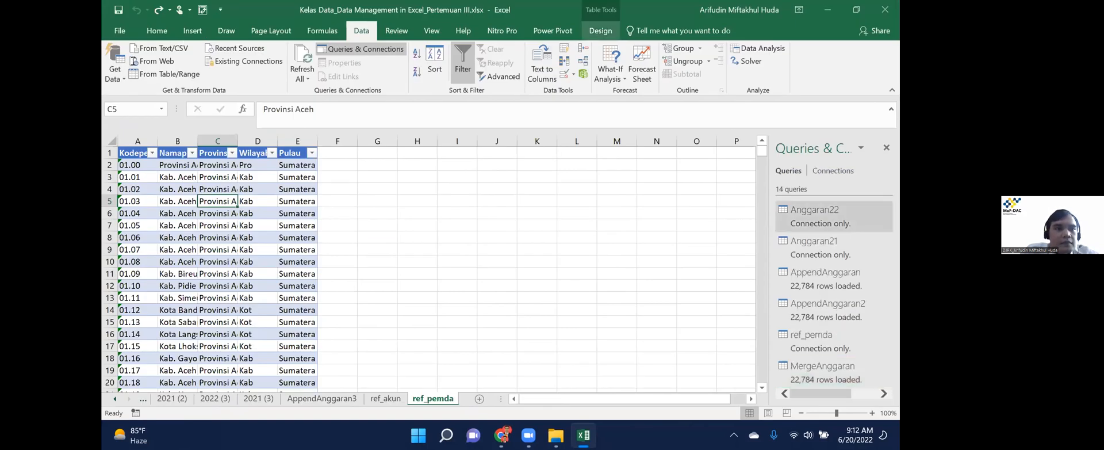
Give the regional reference table the name ref_pemda.
left_click(601, 31)
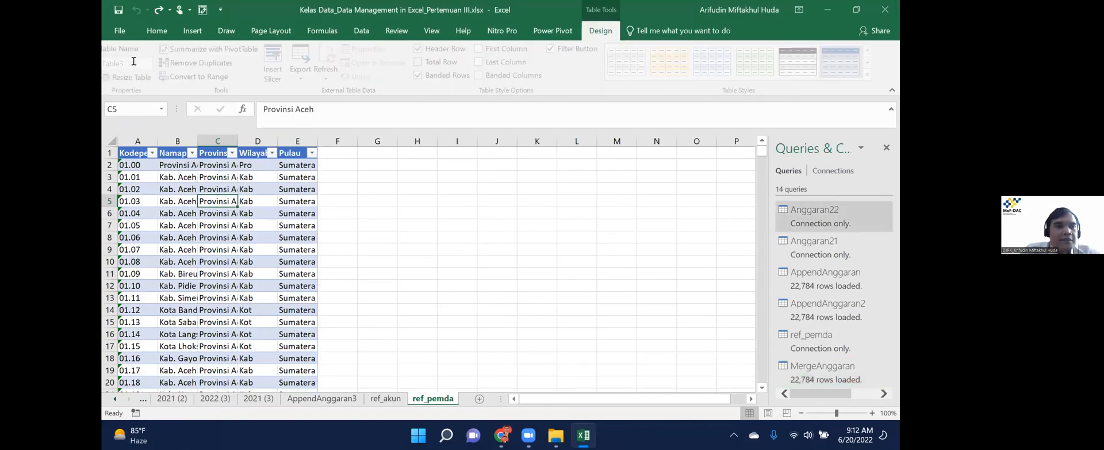
left_click(133, 62)
type("ref")
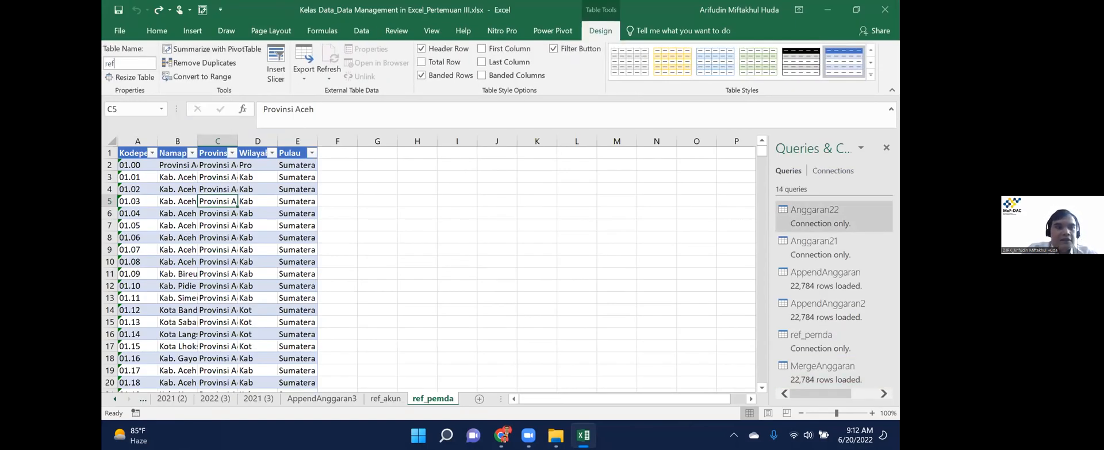
type("_pemda")
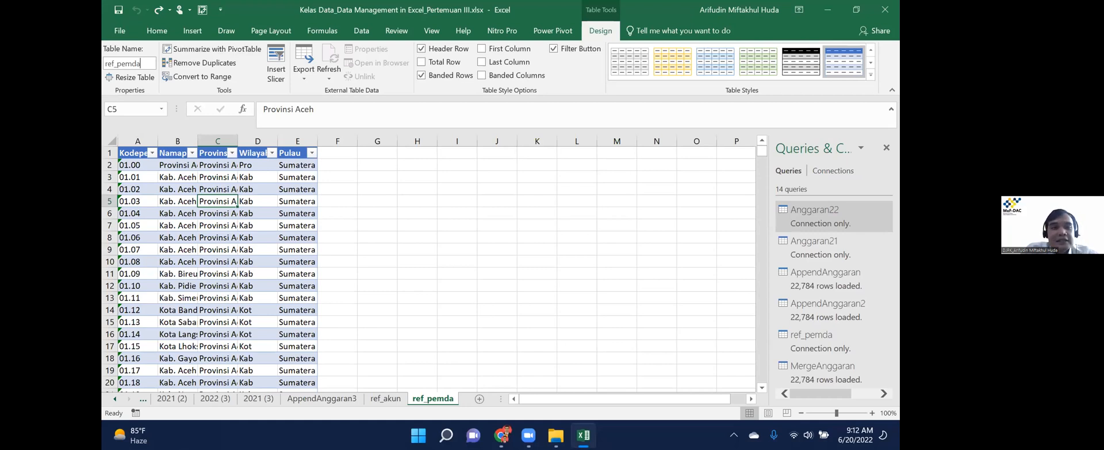
key("Return")
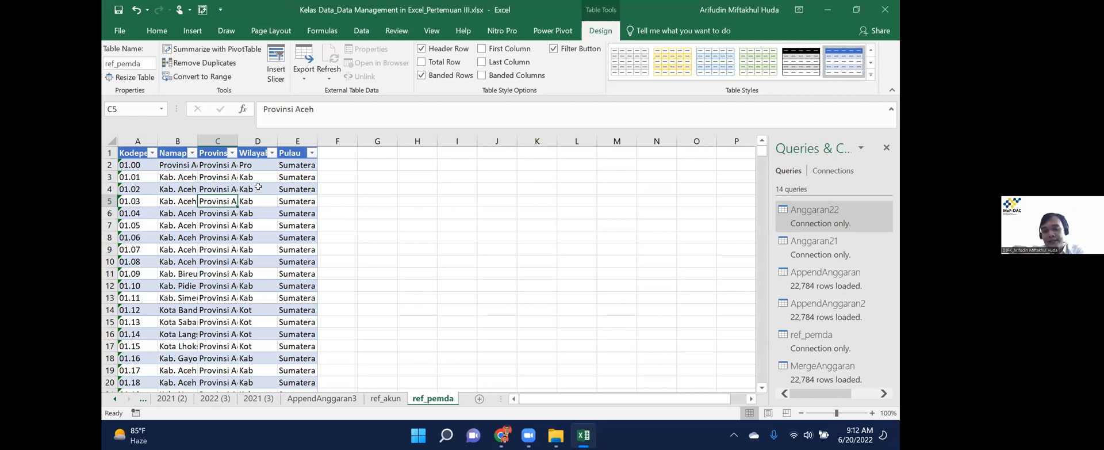
left_click(355, 30)
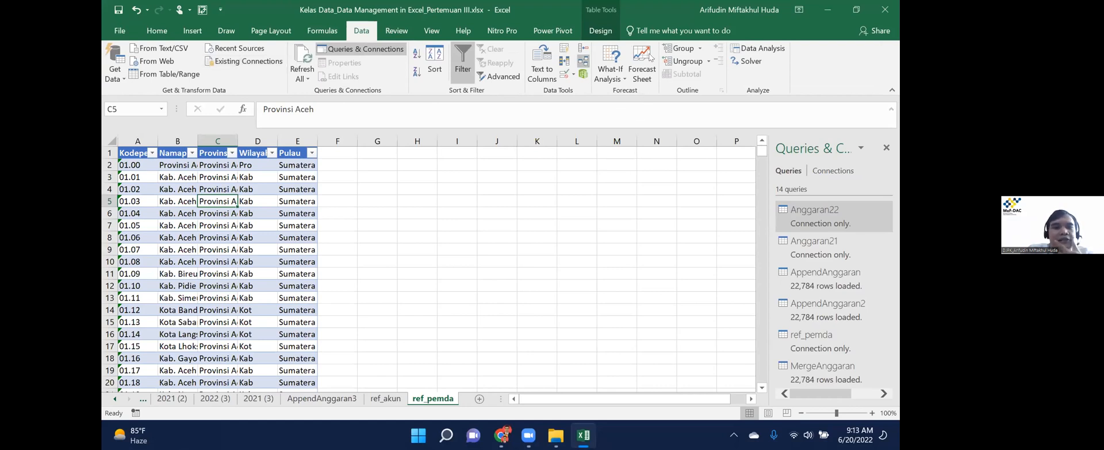
Add a relationship from AppendAnggaran_3's Kodepemda column to ref_pemda's Kodepemda column.
left_click(584, 62)
key("alt+n")
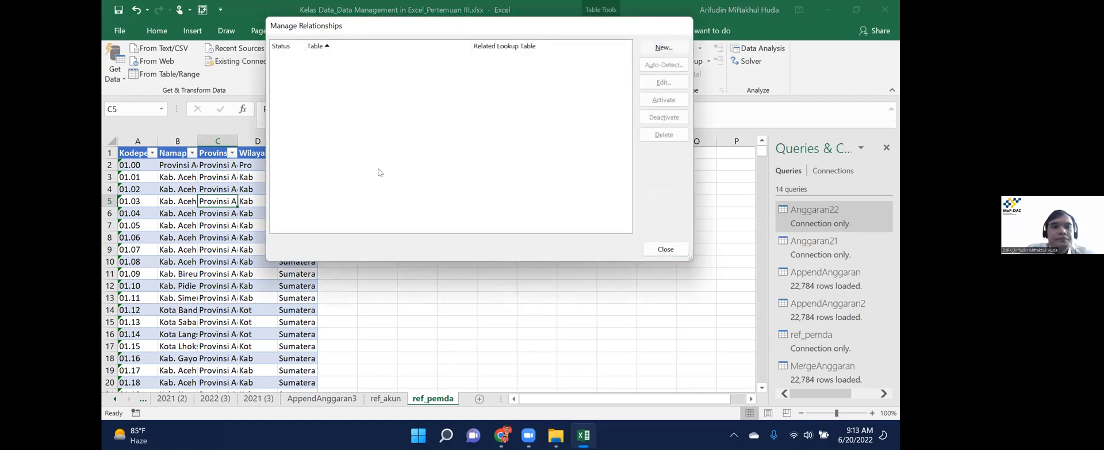
left_click(368, 125)
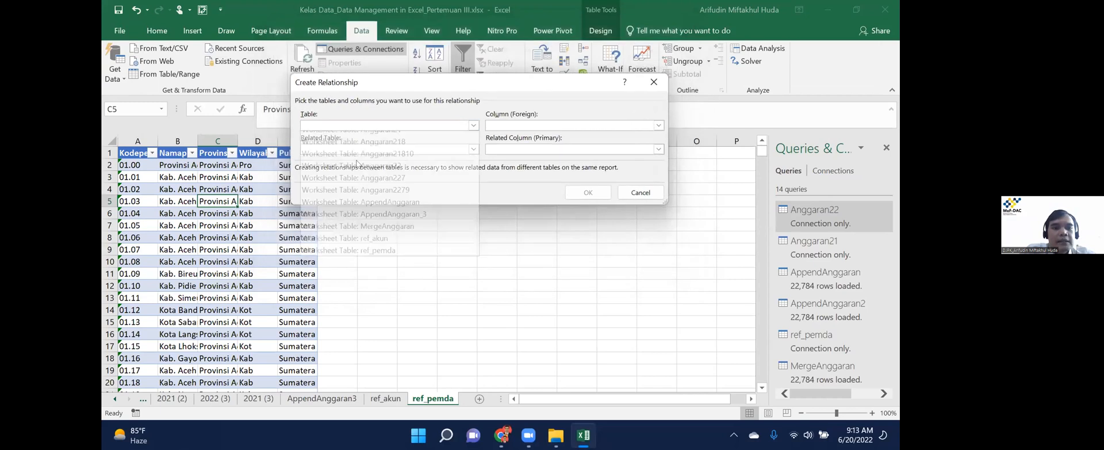
left_click(368, 222)
left_click(352, 150)
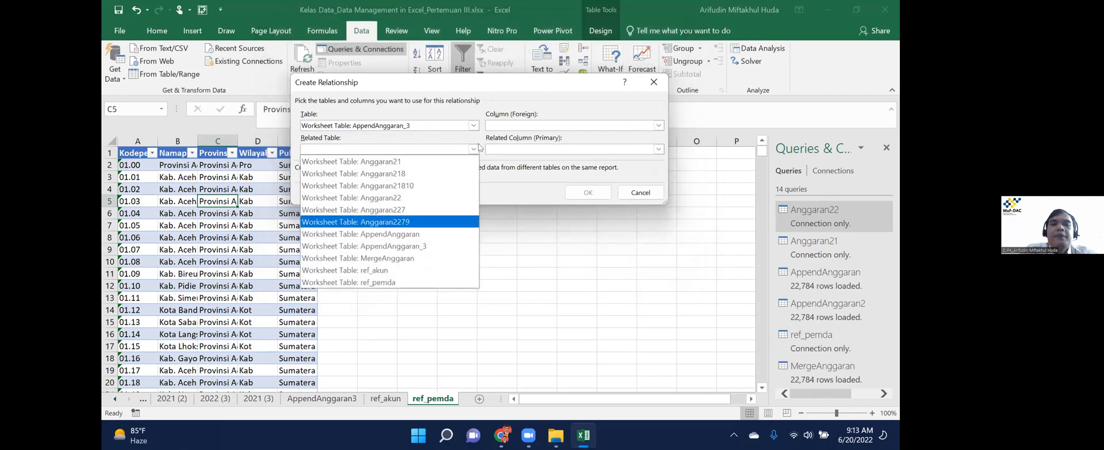
left_click(371, 282)
left_click(523, 125)
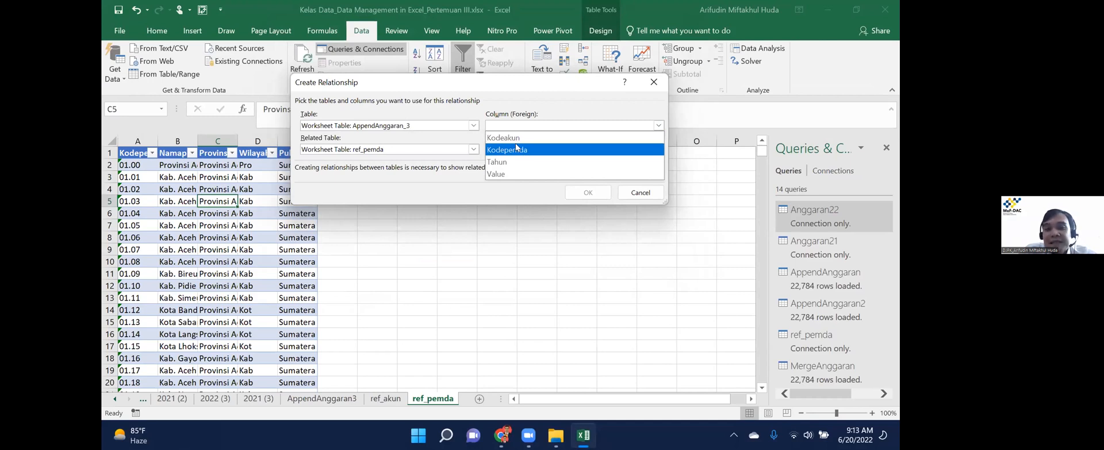
left_click(532, 151)
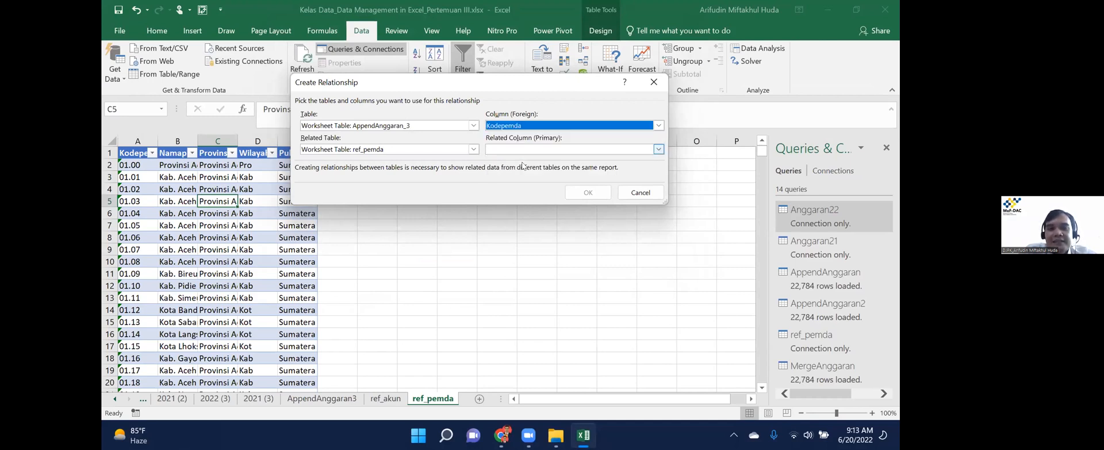
left_click(552, 162)
left_click(583, 191)
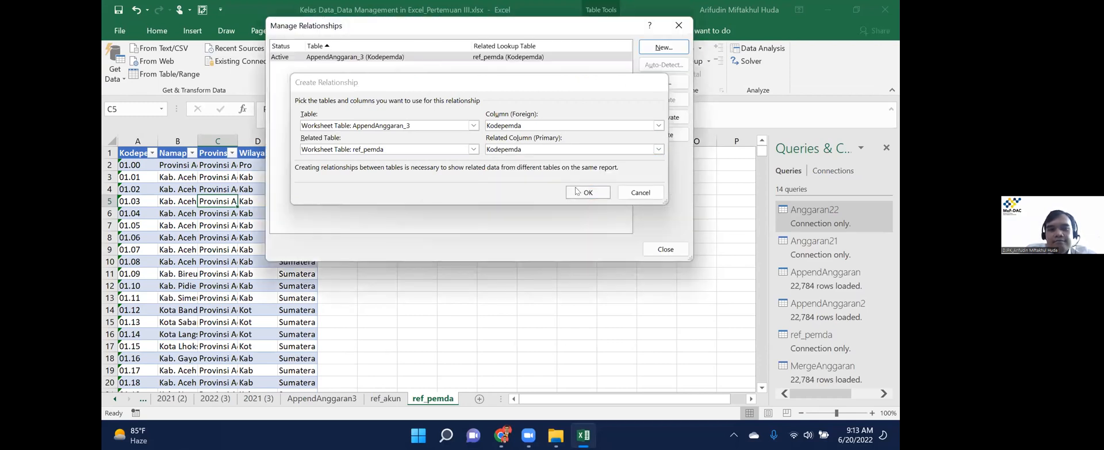
Add a second relationship, AppendAnggaran_3 Kodeakun to ref_akun Kodeakun, and close the manager.
left_click(665, 48)
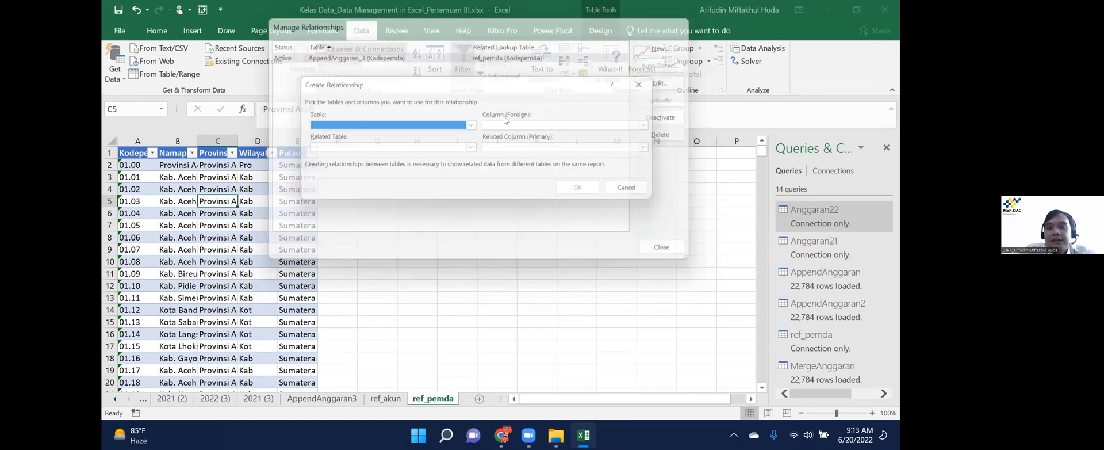
left_click(418, 125)
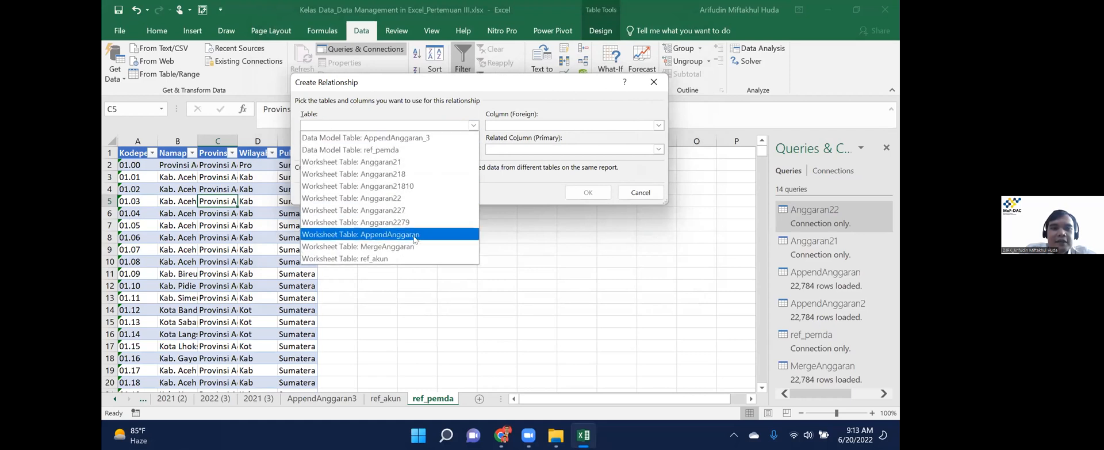
left_click(415, 136)
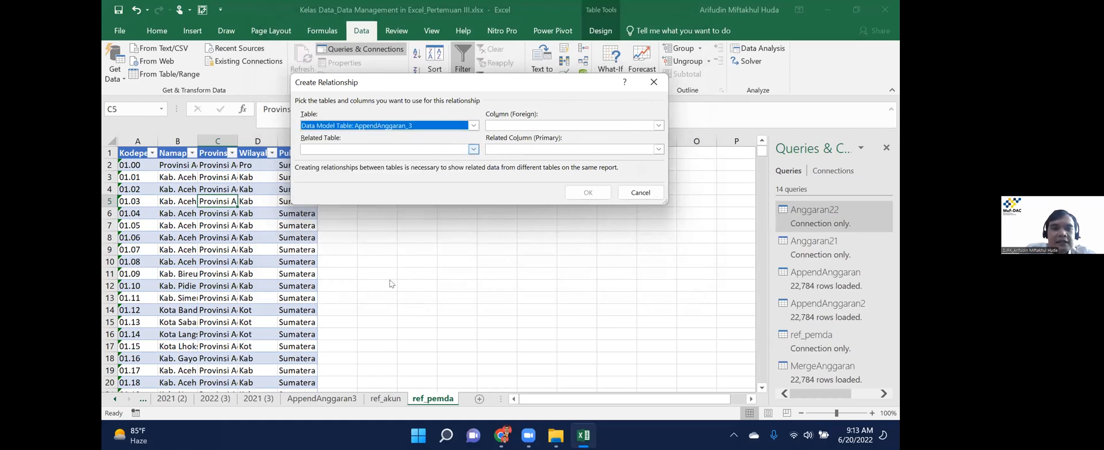
left_click(473, 149)
left_click(368, 272)
left_click(658, 125)
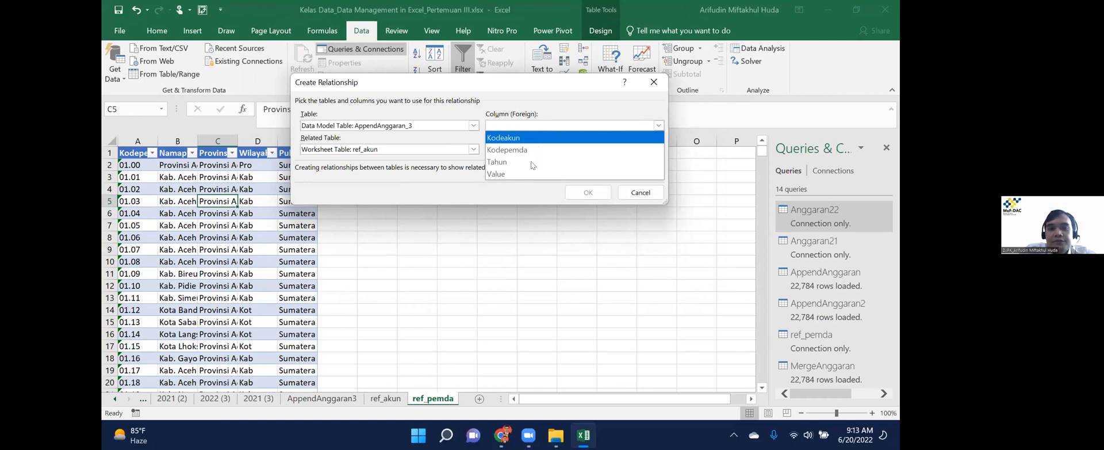
left_click(535, 138)
left_click(588, 192)
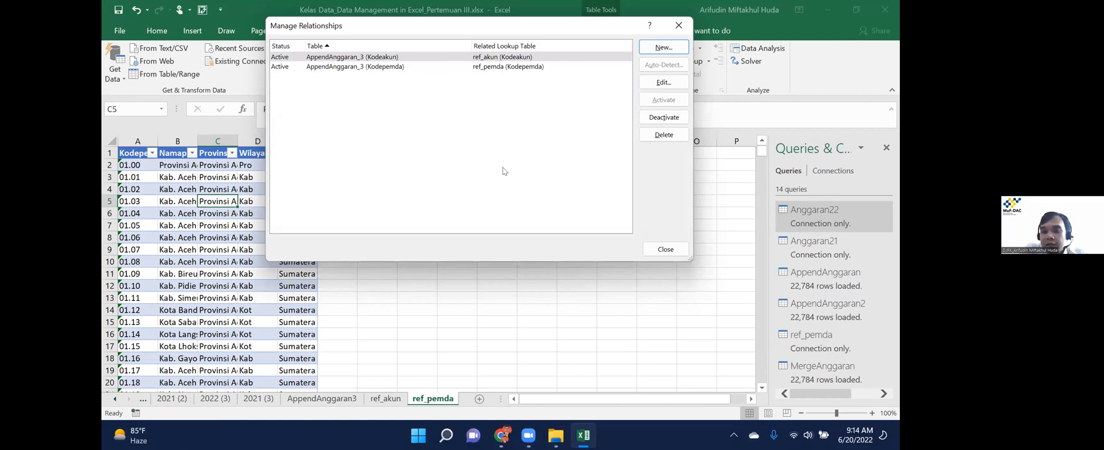
left_click(666, 249)
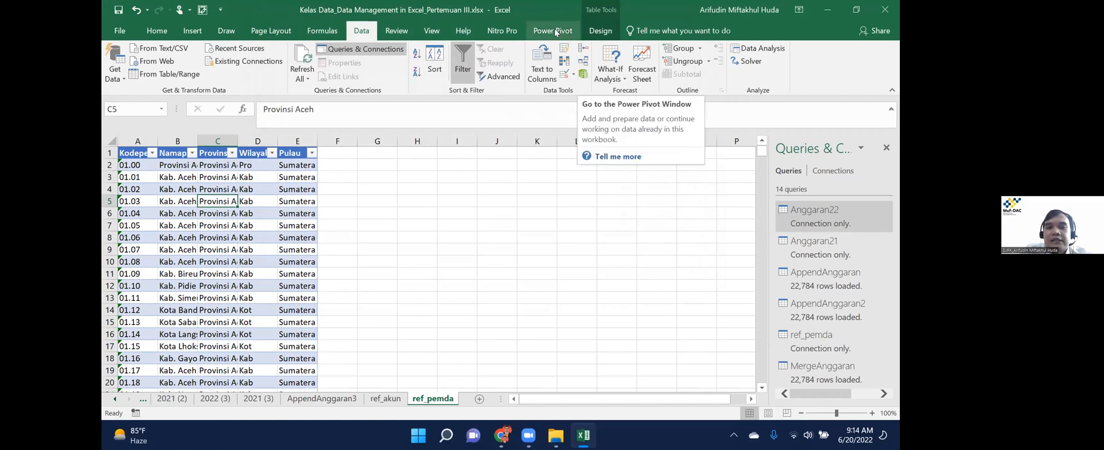
left_click(120, 31)
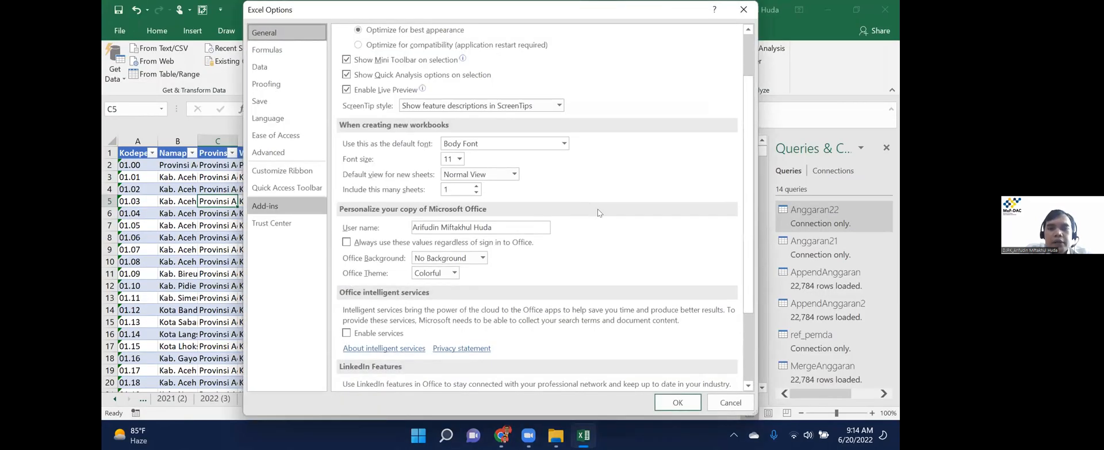
left_click(282, 171)
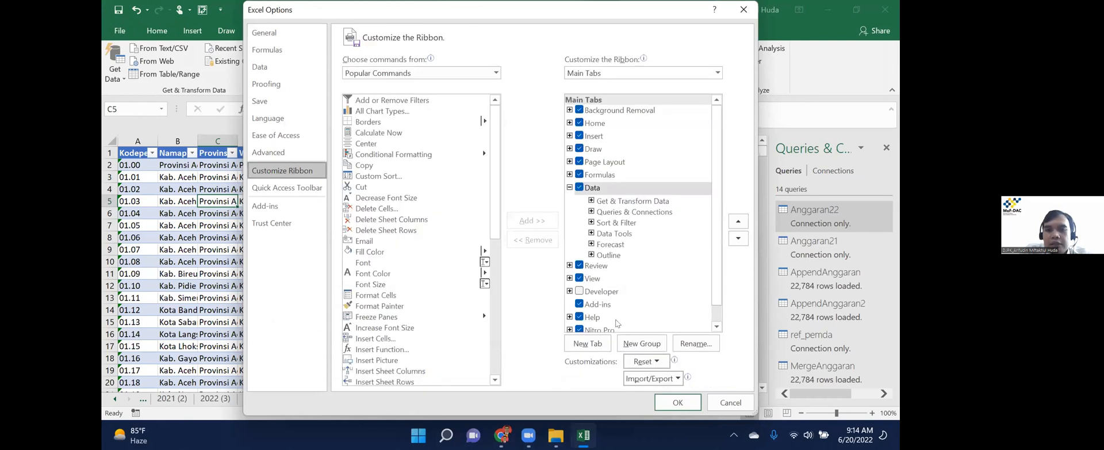
scroll(583, 324, "down", 1)
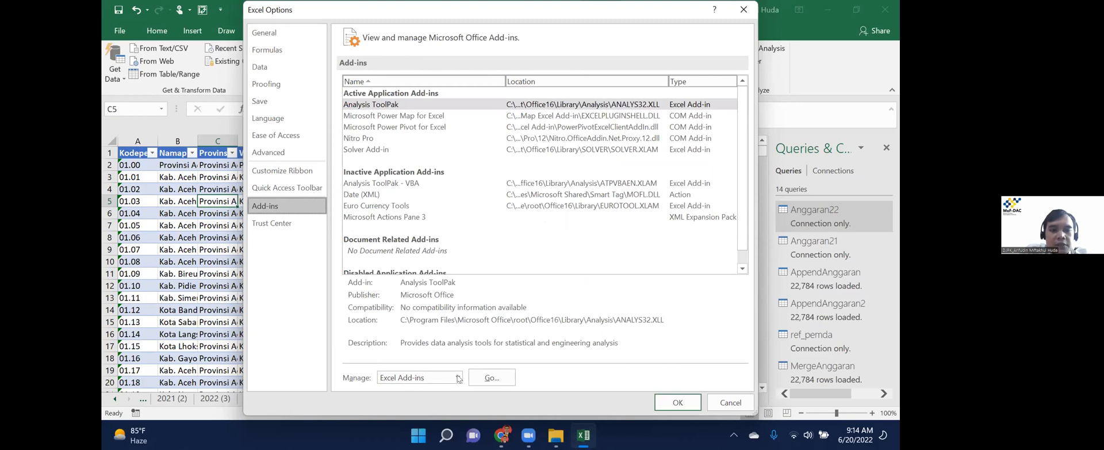
left_click(508, 379)
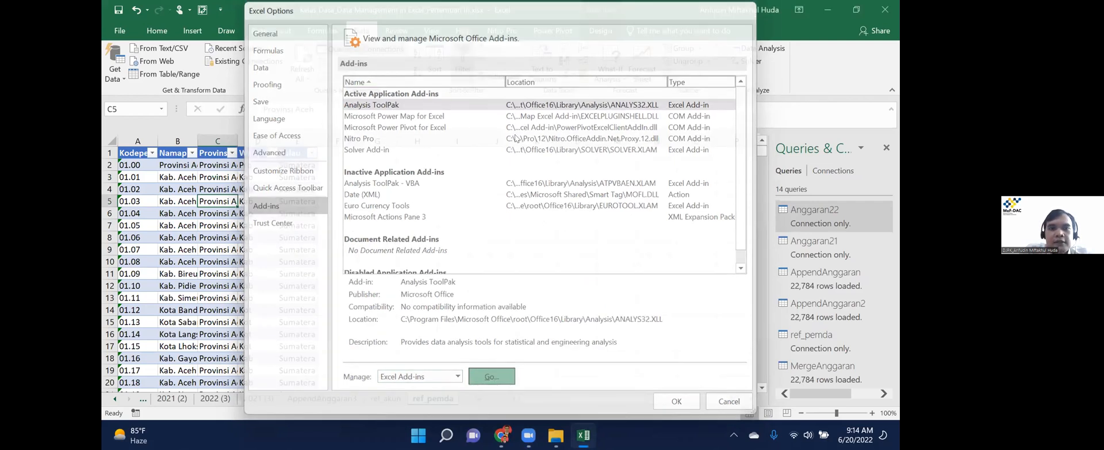
key("Return")
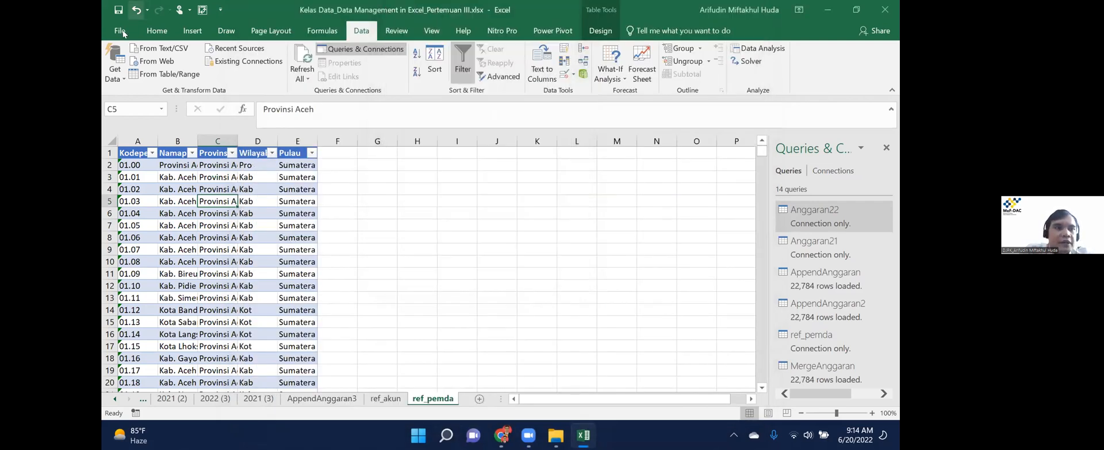
left_click(121, 31)
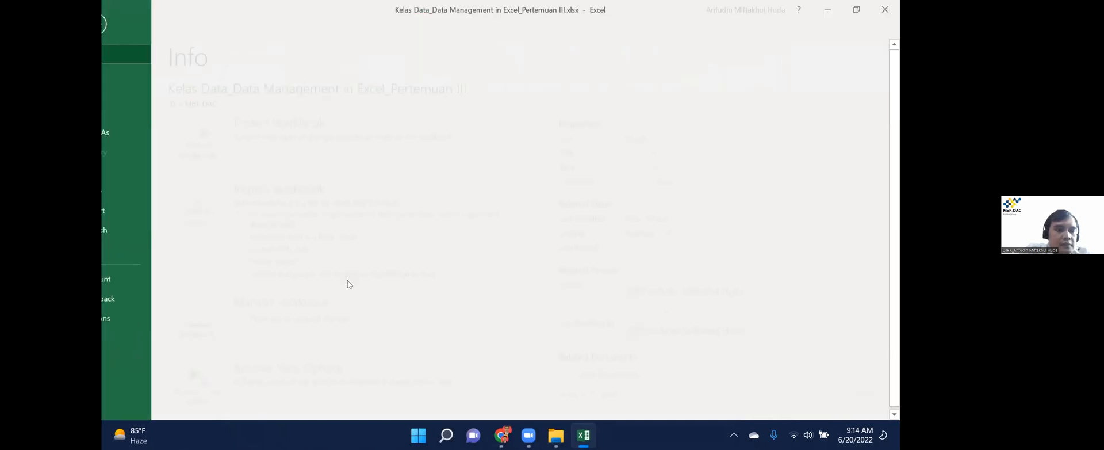
key("Escape")
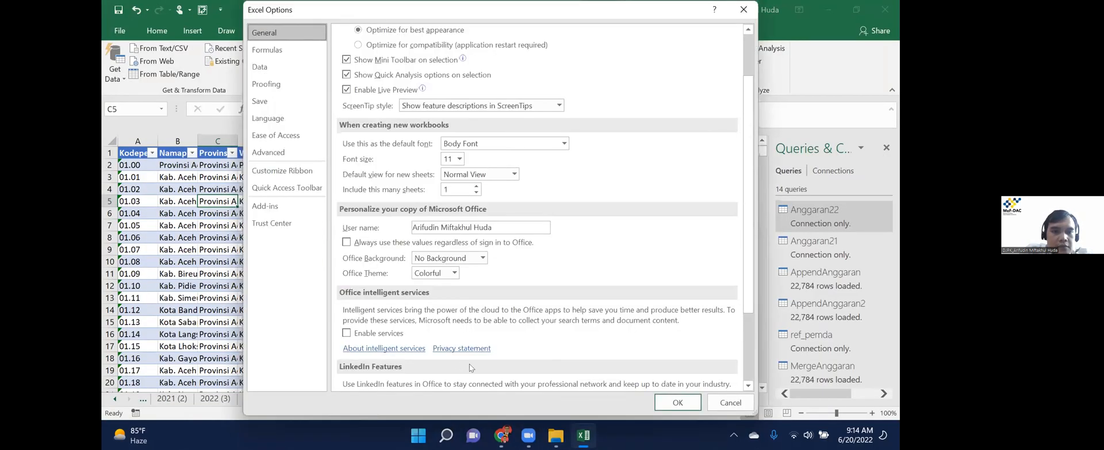
left_click(265, 206)
left_click(458, 378)
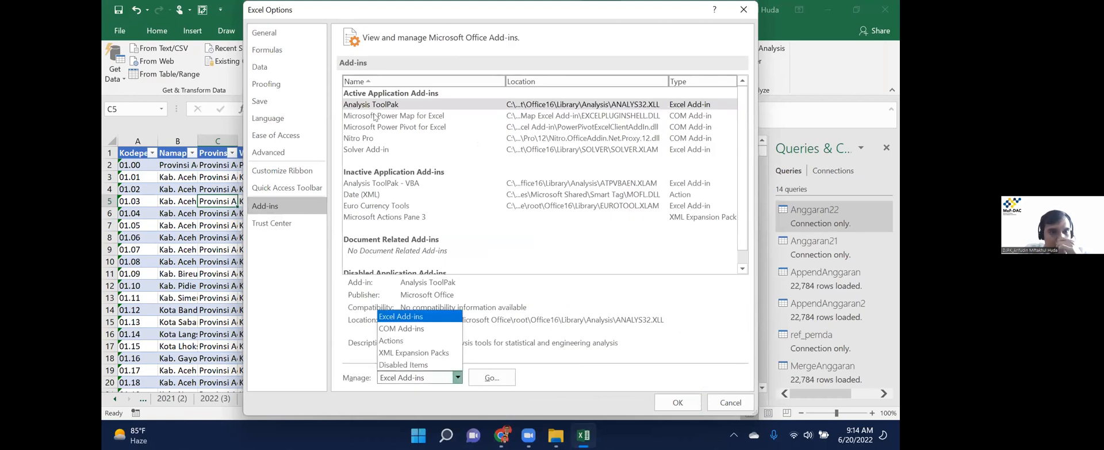
left_click(401, 329)
left_click(492, 377)
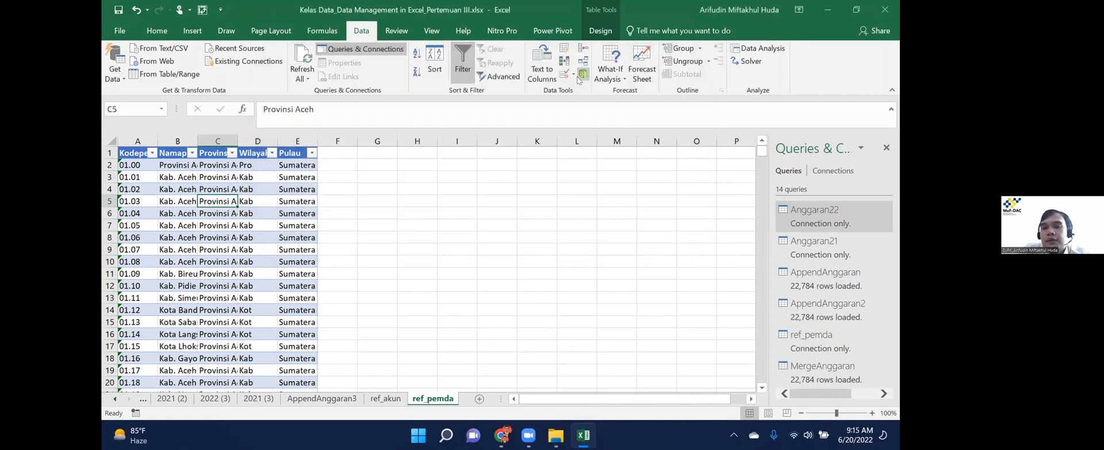
Open the data model in Power Pivot Diagram View and inspect the ref_akun and ref_pemda links.
left_click(580, 79)
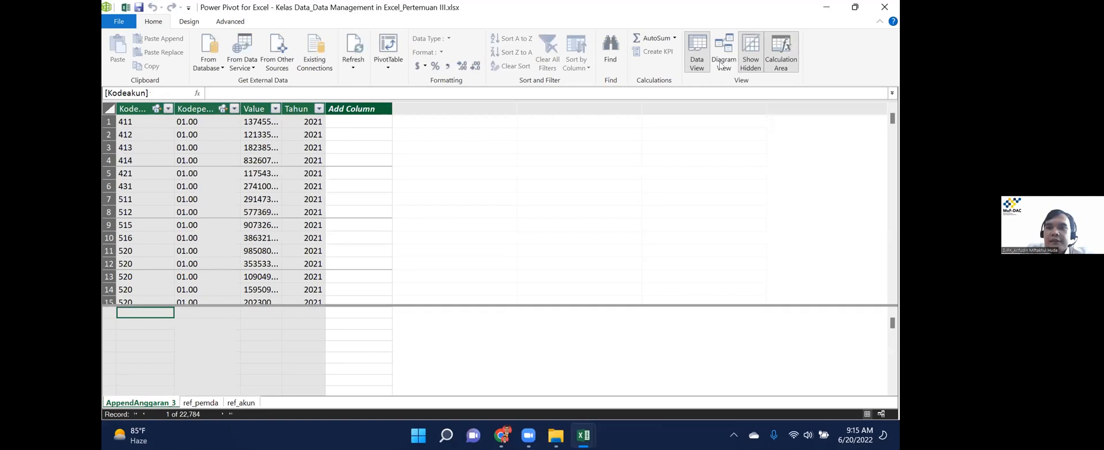
left_click(720, 64)
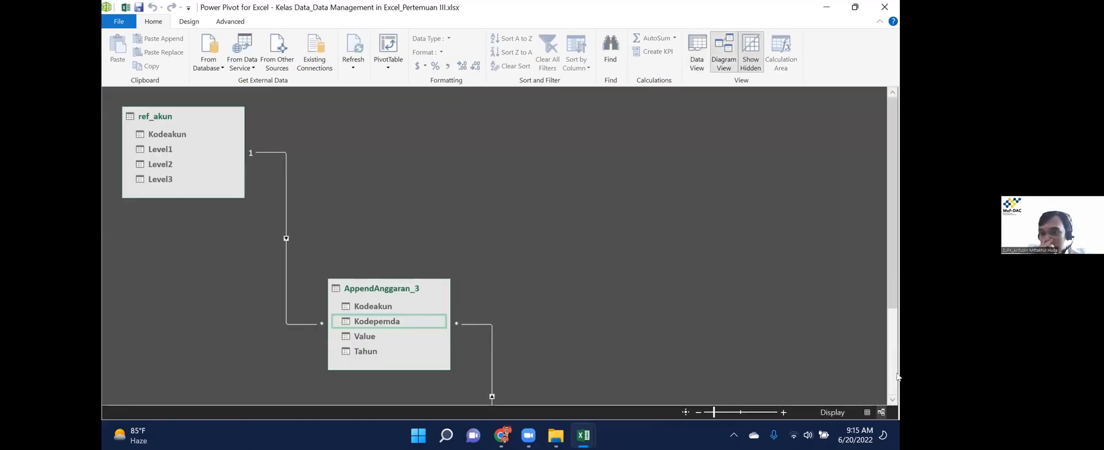
left_click_drag(896, 274, 897, 332)
left_click_drag(612, 342, 643, 137)
left_click(222, 184)
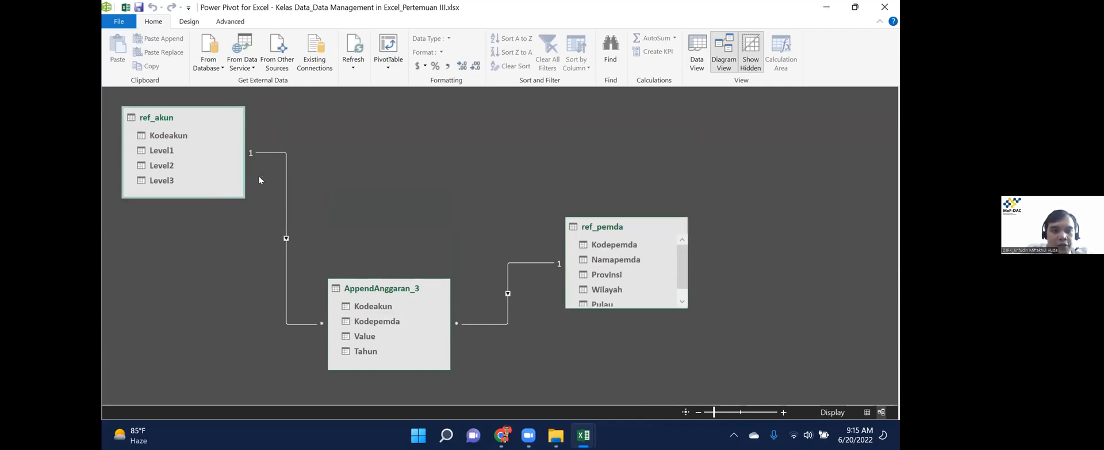
left_click(285, 254)
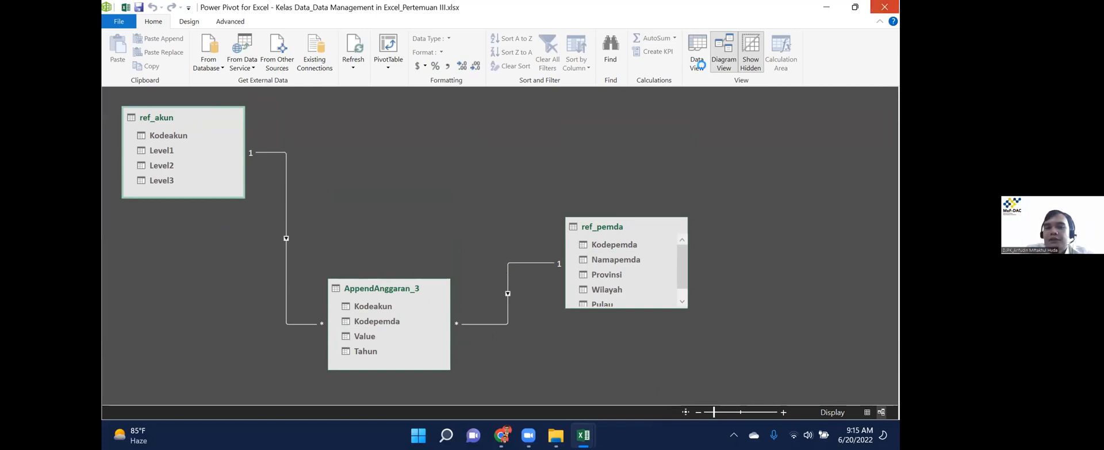
left_click(614, 105)
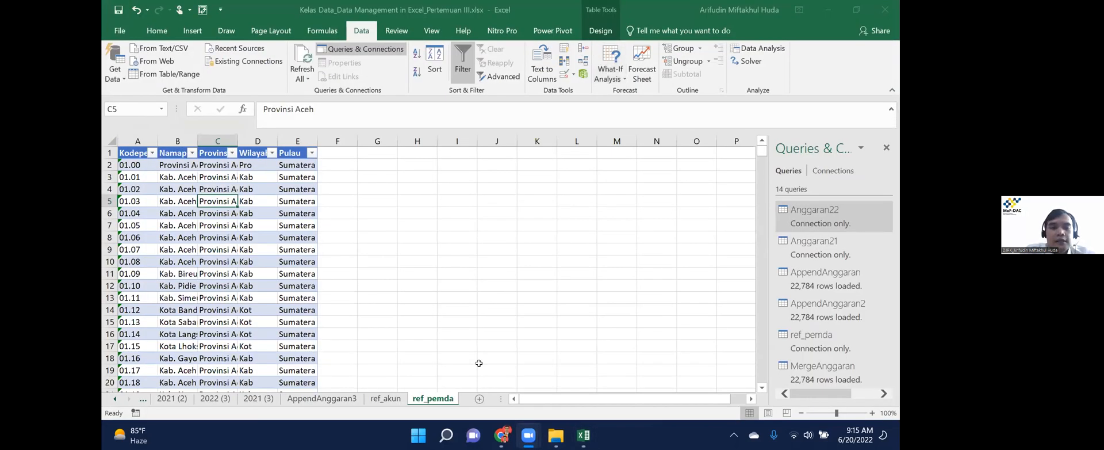
From AppendAnggaran3, insert a PivotTable using this workbook's Data Model, then close the queries pane.
left_click(384, 398)
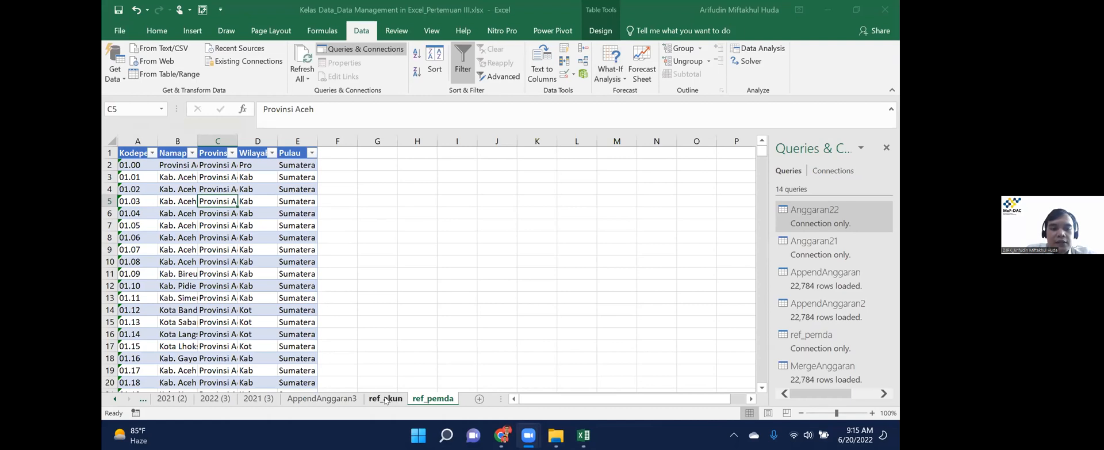
left_click(338, 399)
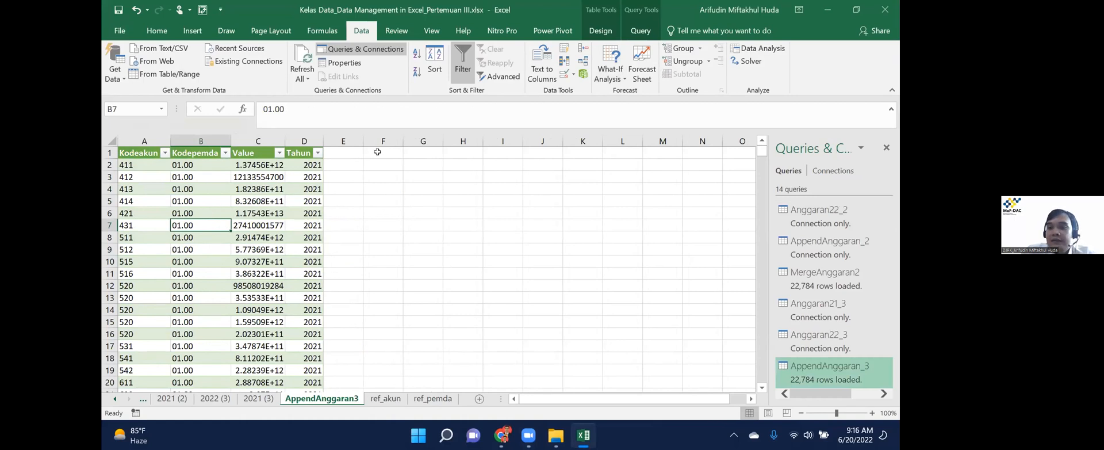
left_click(192, 31)
left_click(106, 70)
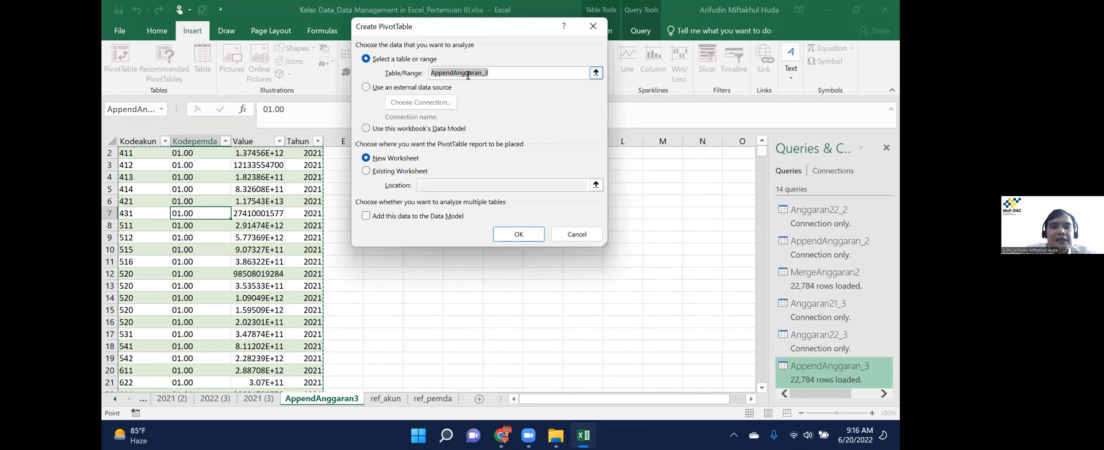
left_click(384, 129)
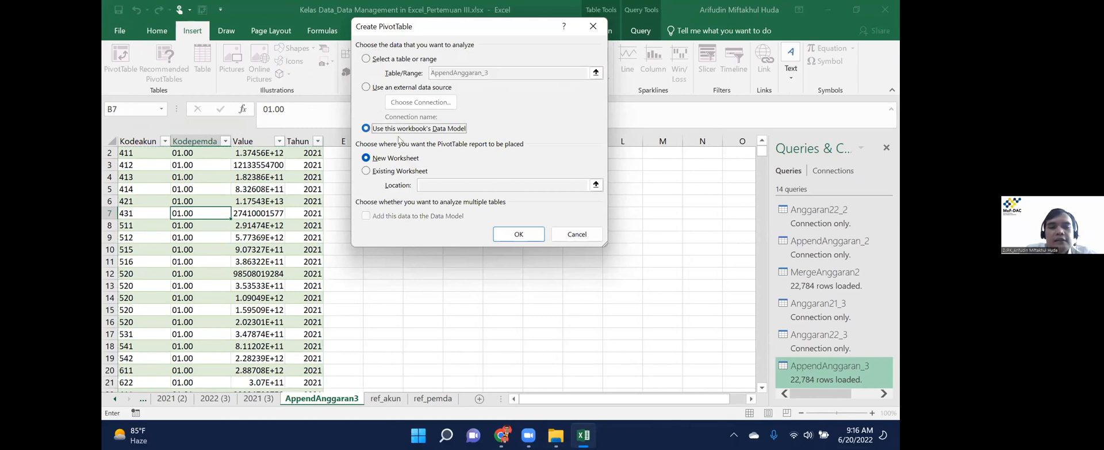
left_click(521, 235)
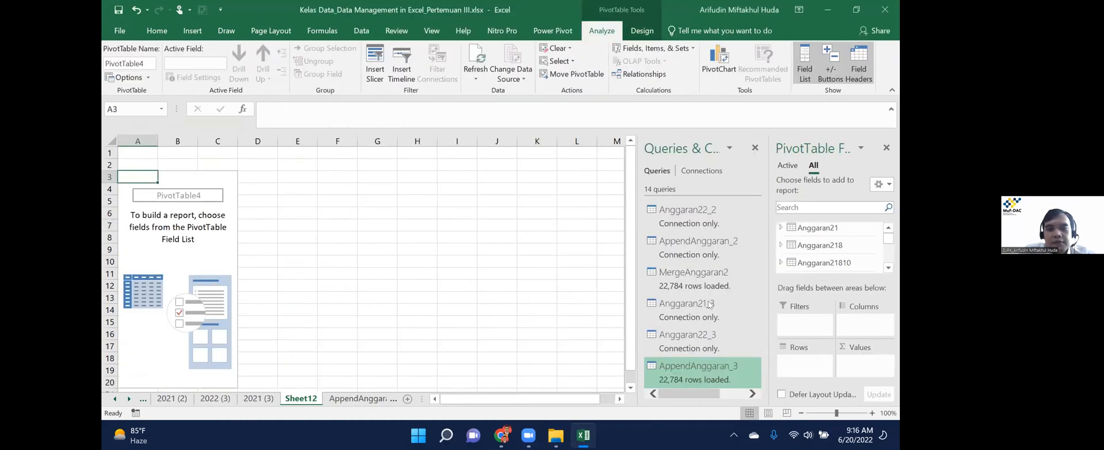
left_click(756, 148)
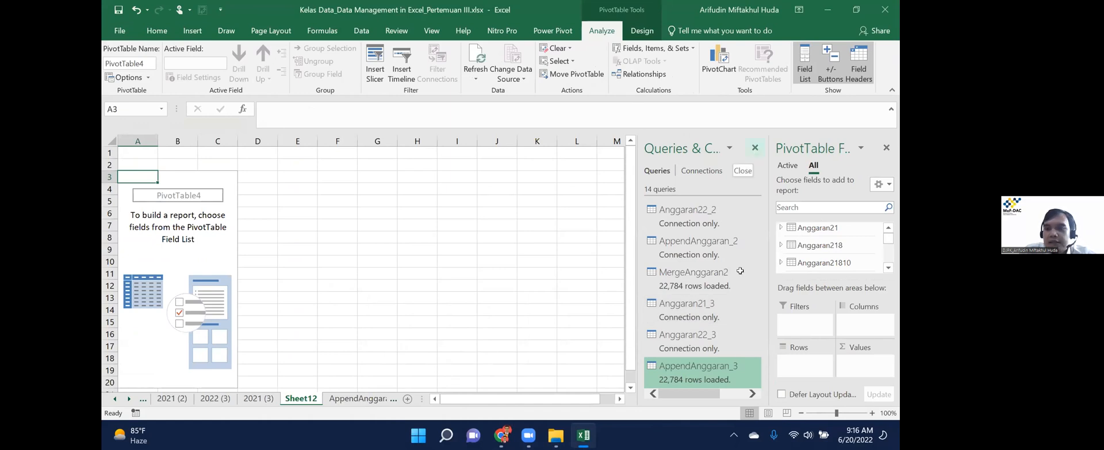
left_click_drag(889, 240, 891, 221)
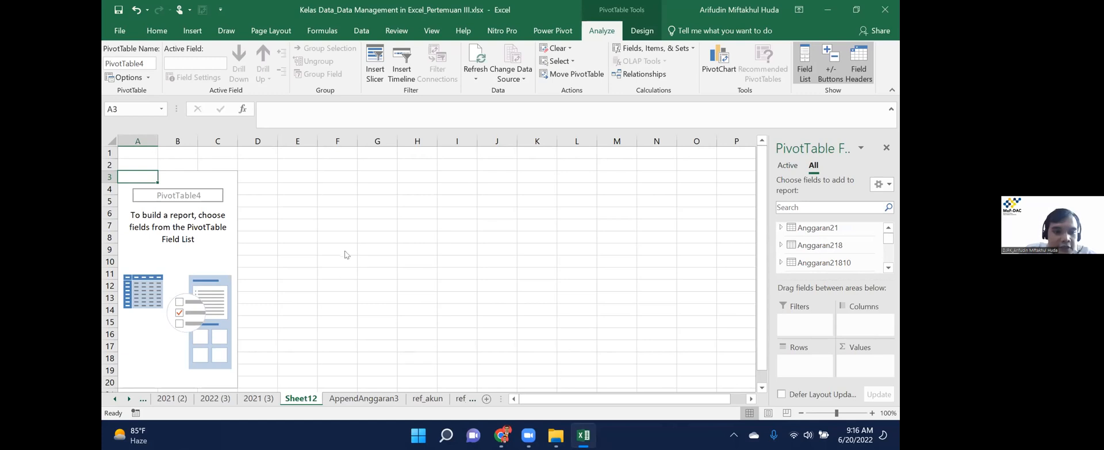
Delete the empty Sheet12.
right_click(305, 397)
left_click(334, 265)
left_click(481, 318)
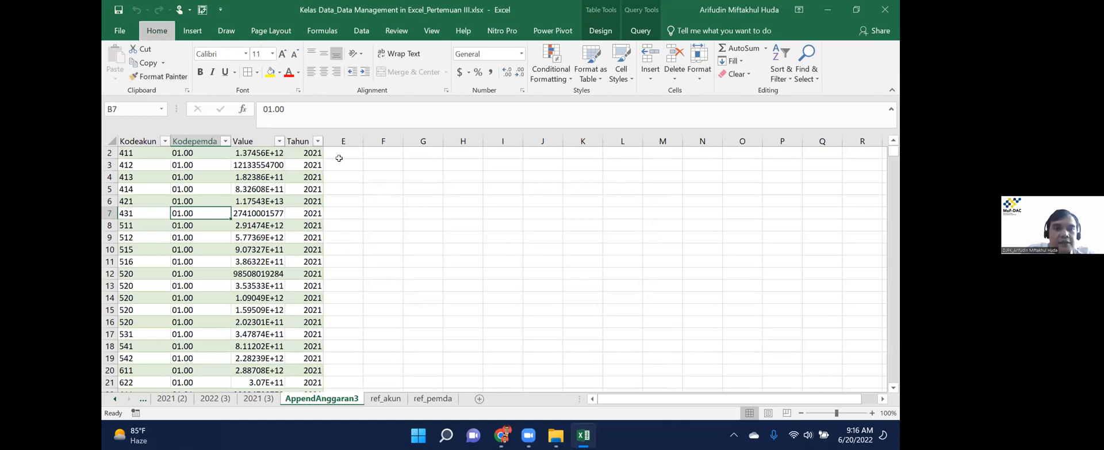
Create a new PivotTable on a new sheet from the Tables in Workbook Data Model connection.
key("alt+n")
key("v")
key("space")
left_click(431, 104)
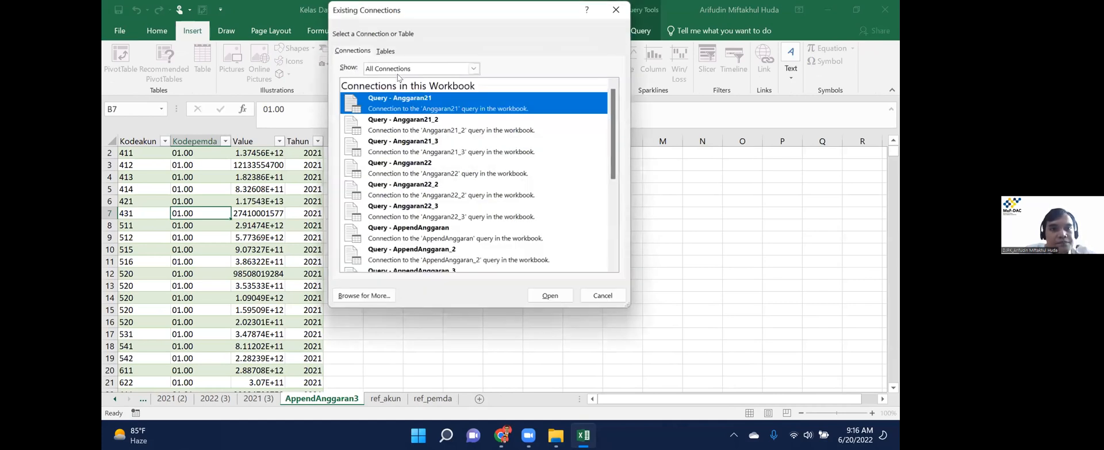
left_click(384, 53)
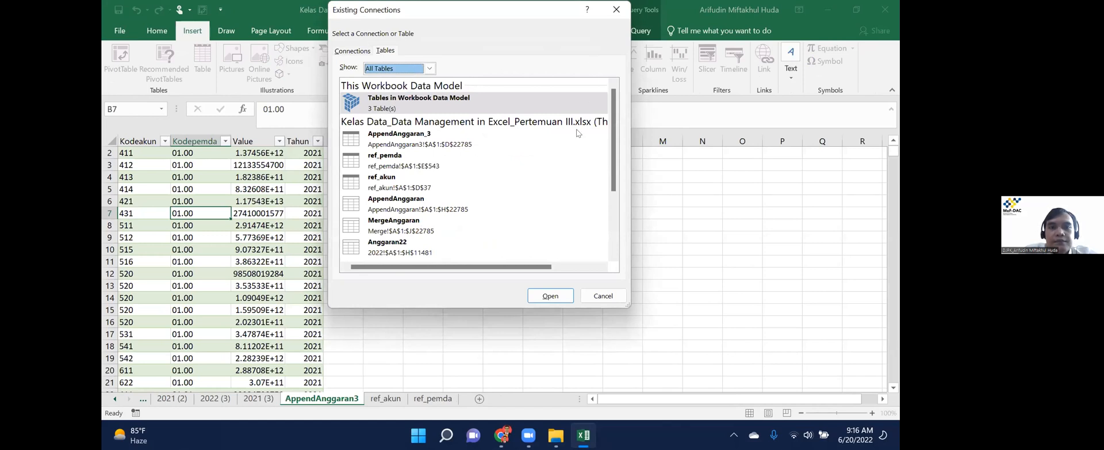
left_click(398, 107)
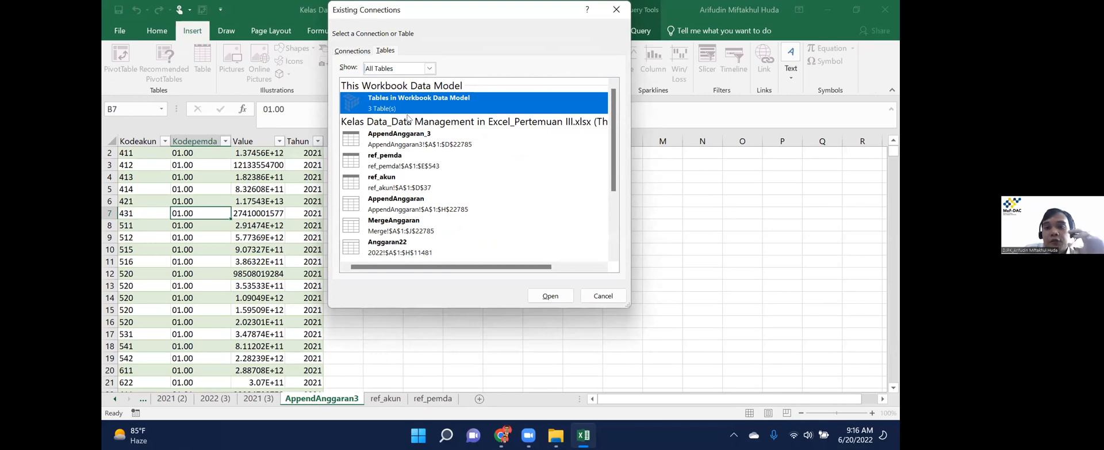
left_click(602, 301)
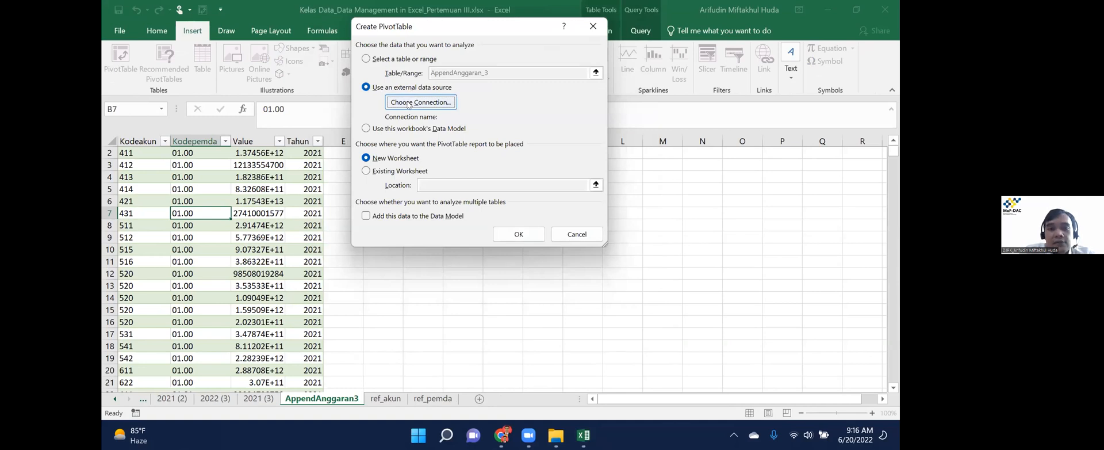
left_click(409, 104)
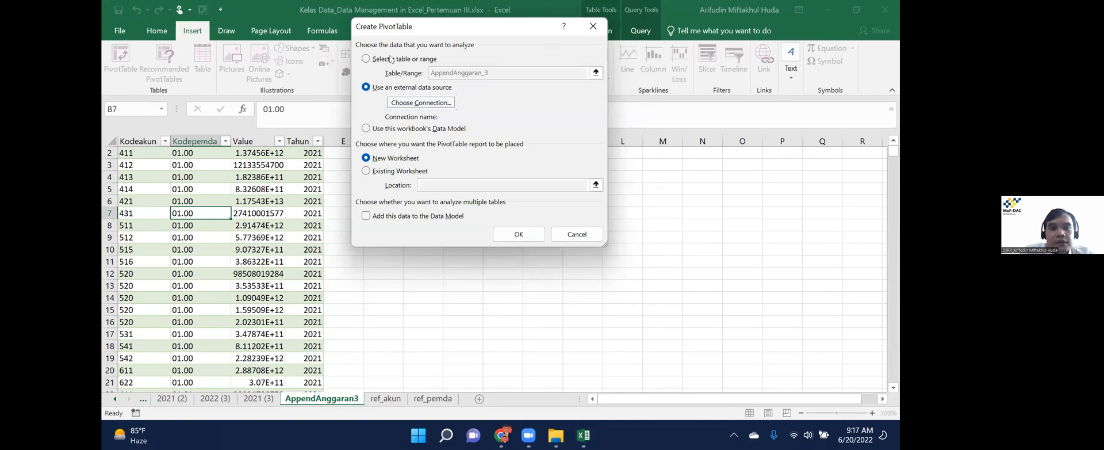
left_click(386, 53)
left_click(394, 102)
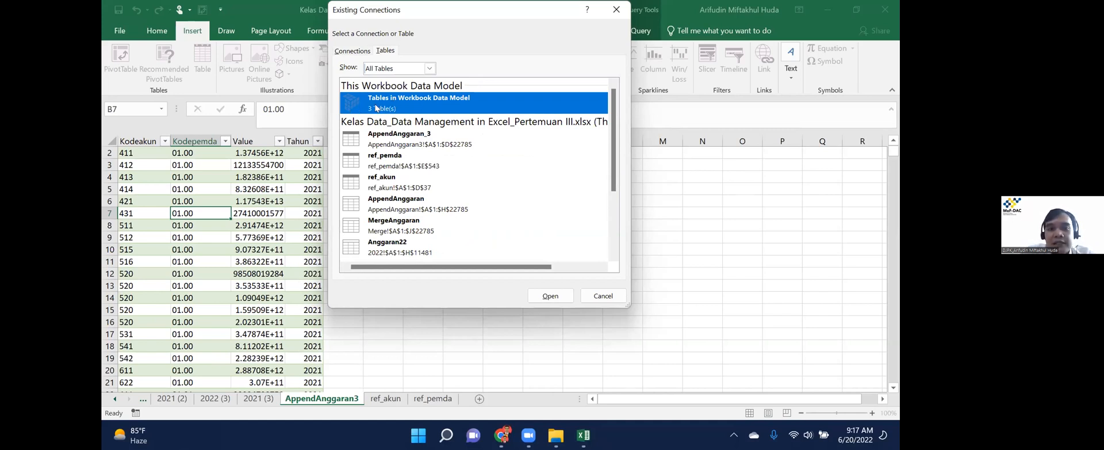
left_click(548, 295)
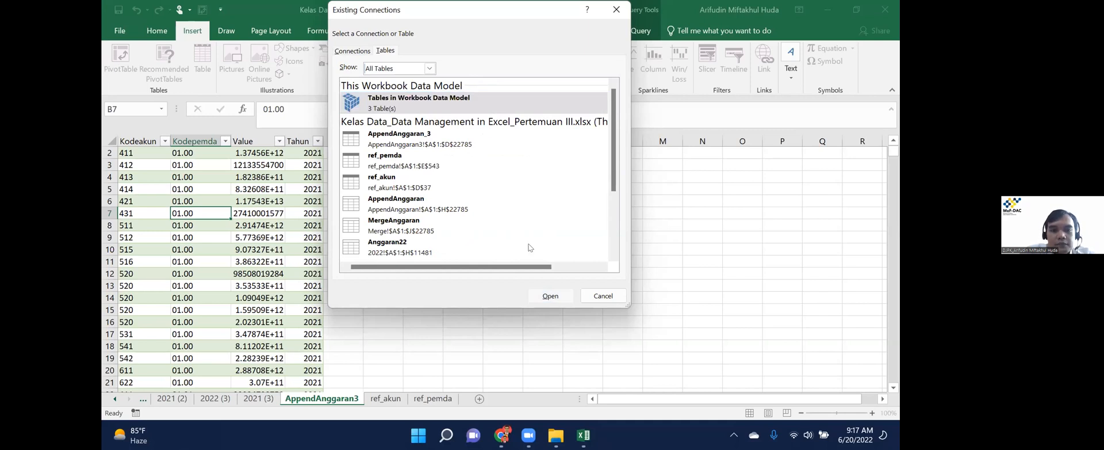
left_click(514, 234)
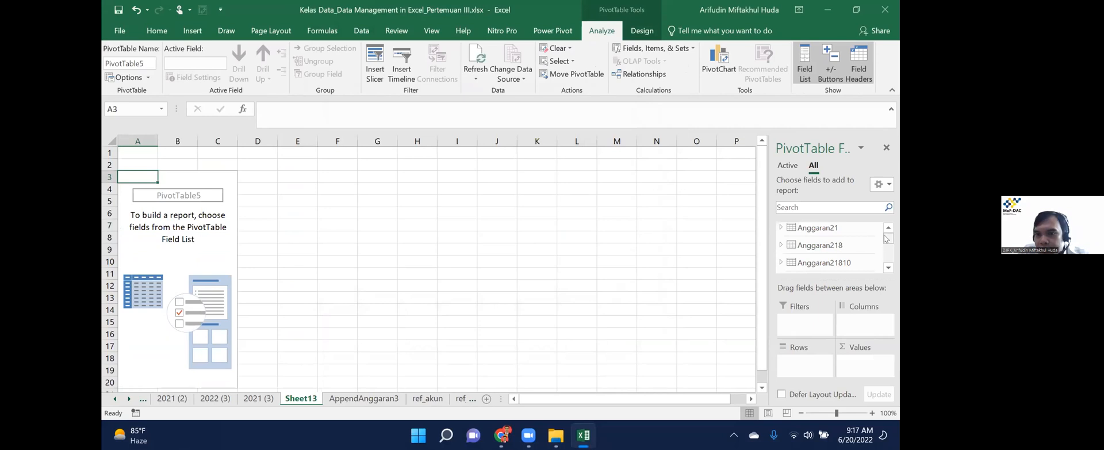
Show all tables in the field list, expand AppendAnggaran_3 and ref_pemda, and pick Provinsi.
mouse_move(886, 238)
left_mouse_down()
mouse_move(890, 256)
mouse_move(889, 233)
left_mouse_up()
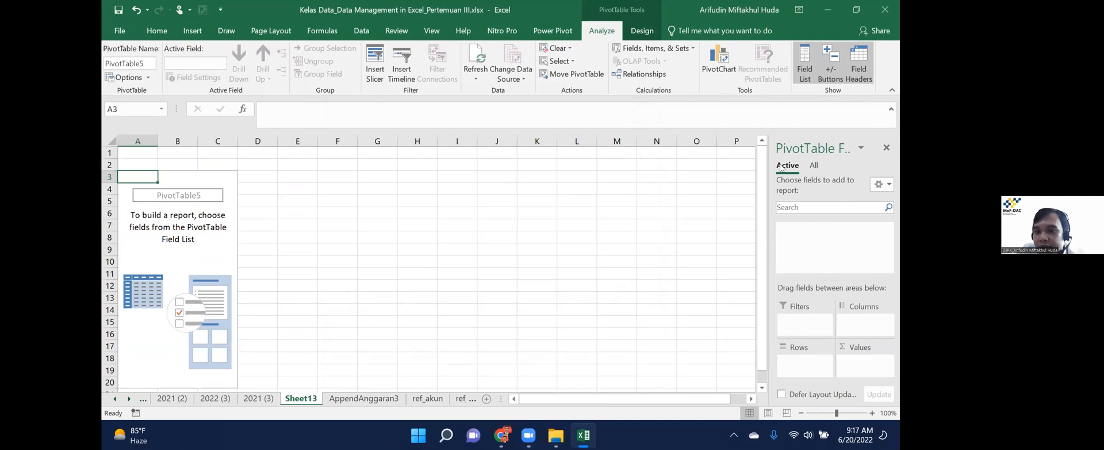
left_click(813, 165)
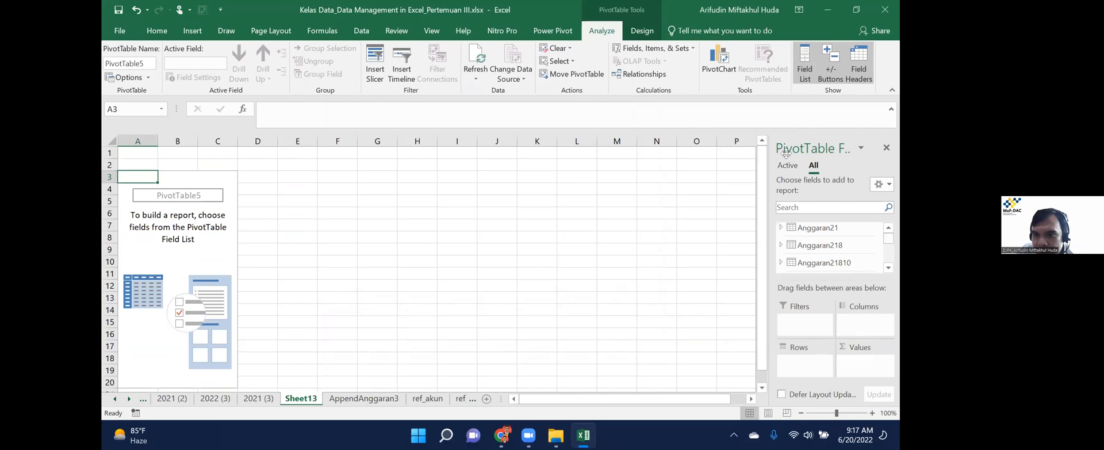
scroll(891, 245, "down", 5)
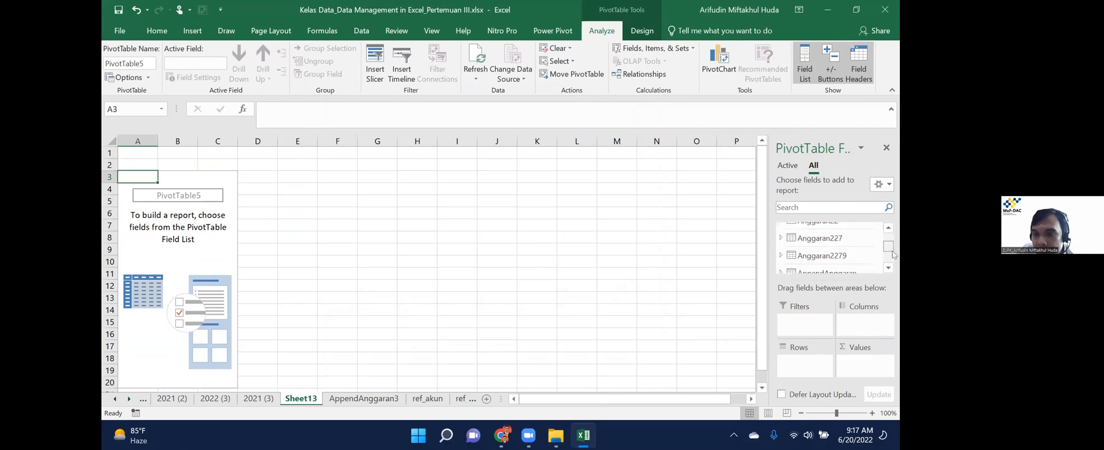
scroll(893, 257, "up", 2)
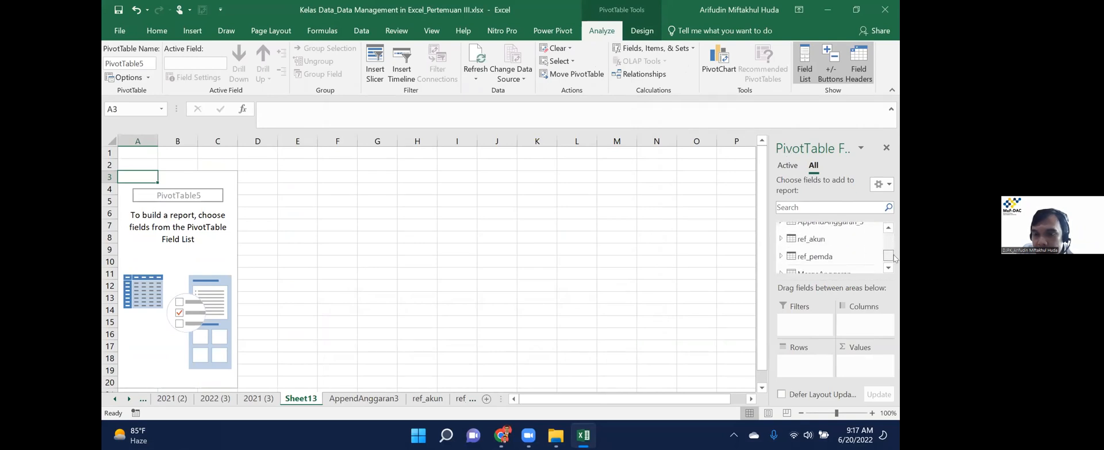
scroll(891, 253, "down", 2)
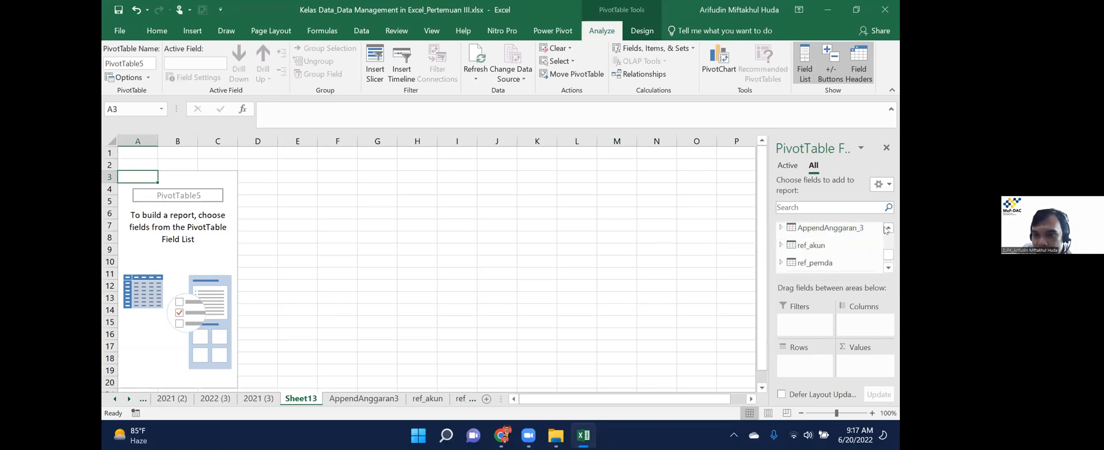
scroll(794, 245, "up", 2)
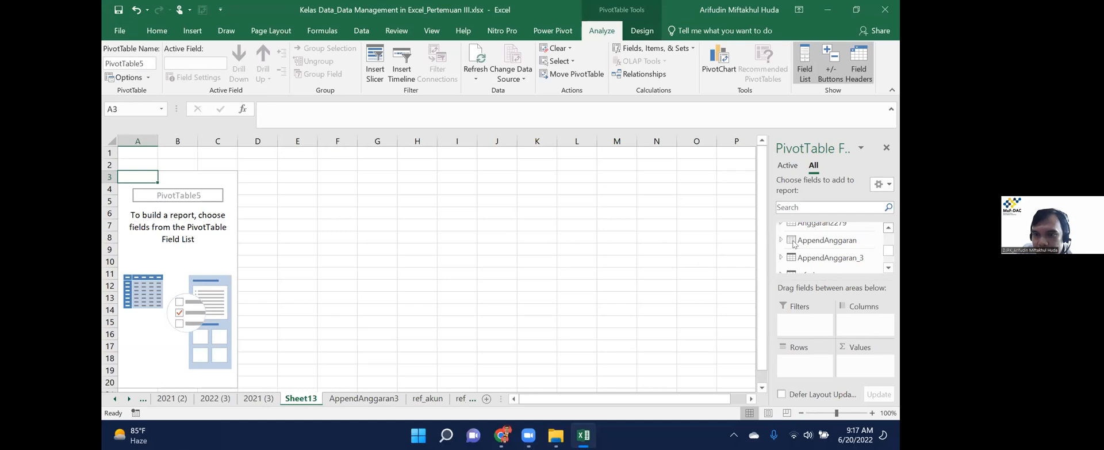
scroll(888, 230, "down", 3)
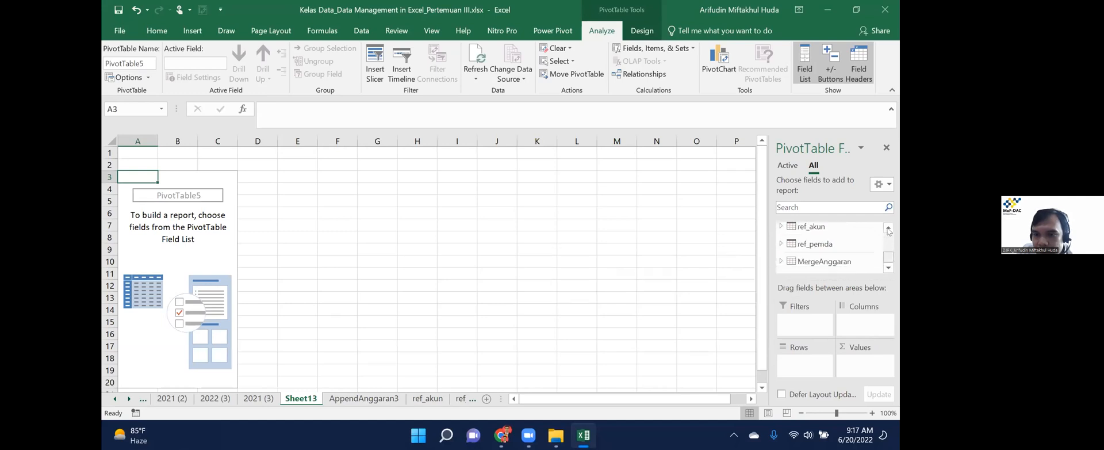
left_click(889, 229)
left_click(888, 229)
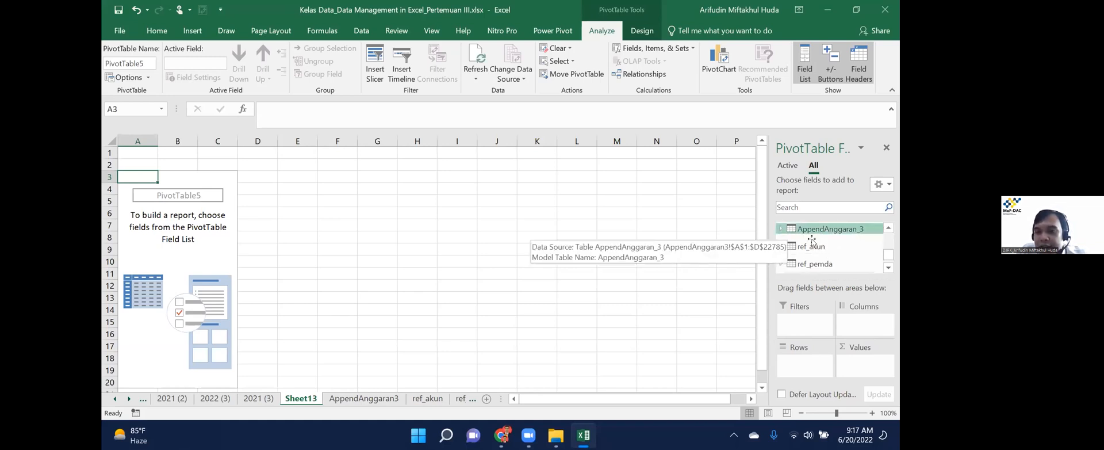
left_click(782, 231)
left_click(889, 267)
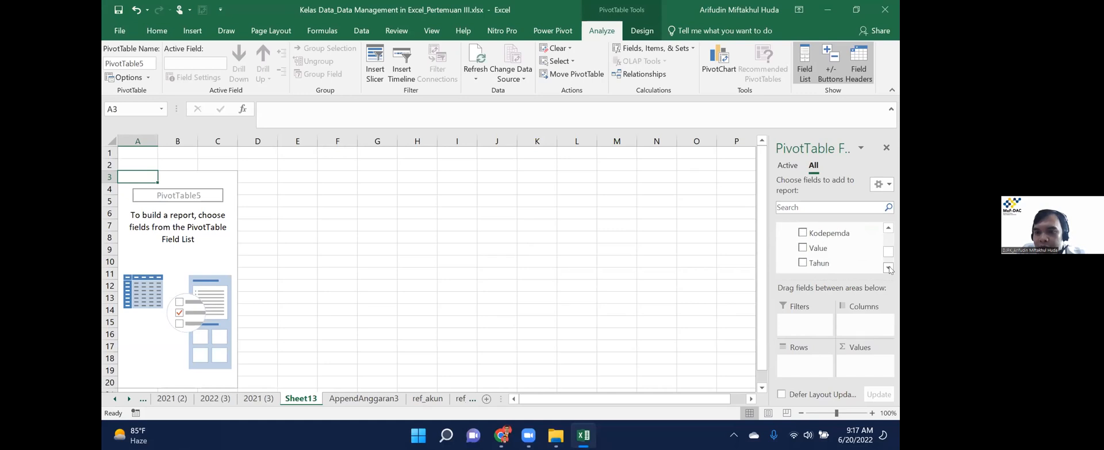
left_click(889, 268)
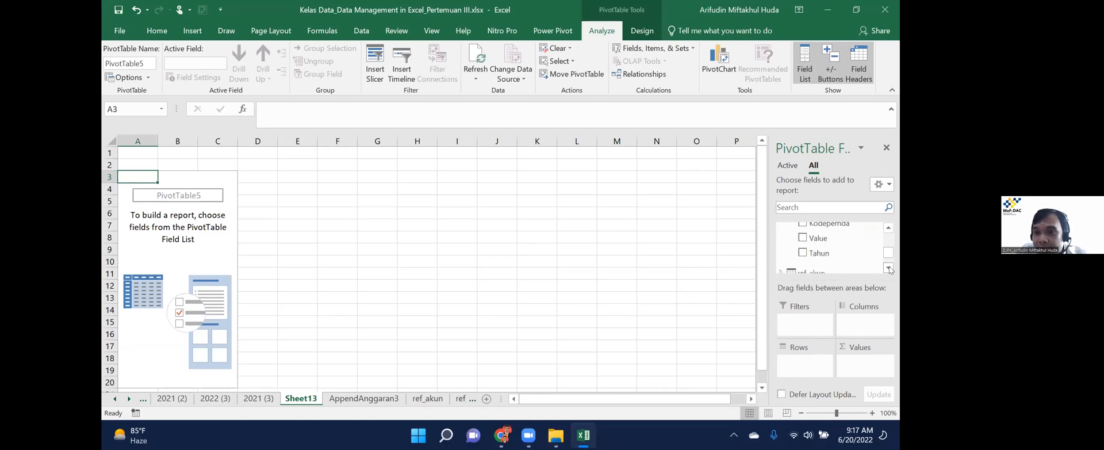
scroll(779, 248, "down", 1)
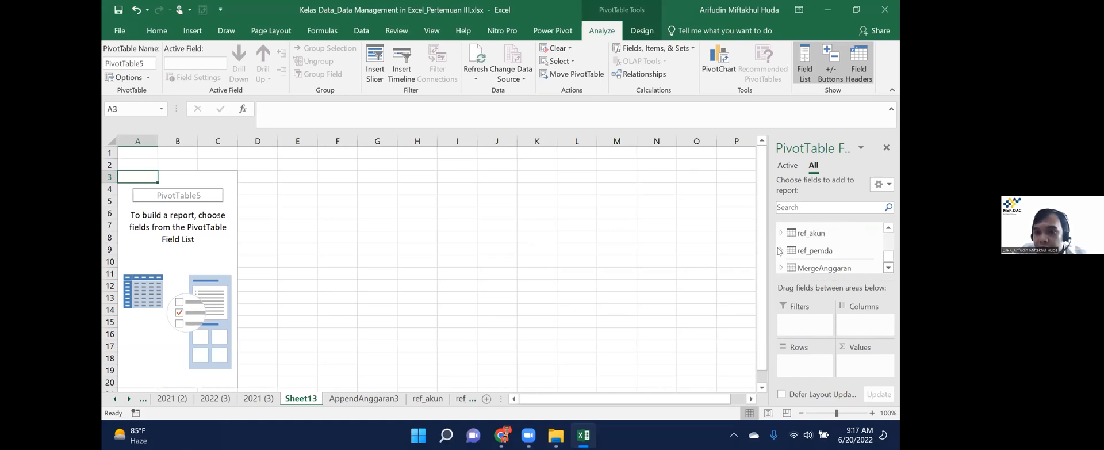
left_click(778, 248)
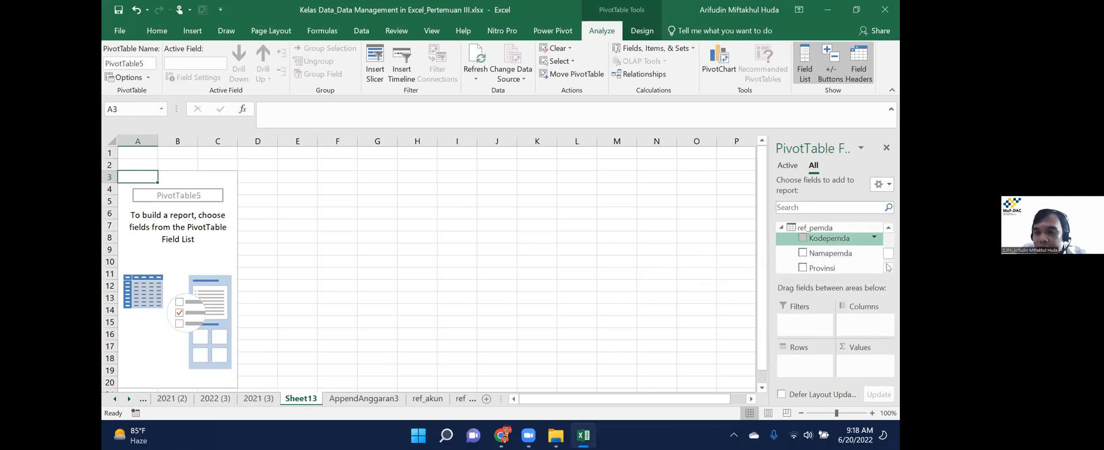
left_click(889, 268)
Place Provinsi in Rows and sum Value for each province.
left_click_drag(831, 257, 805, 361)
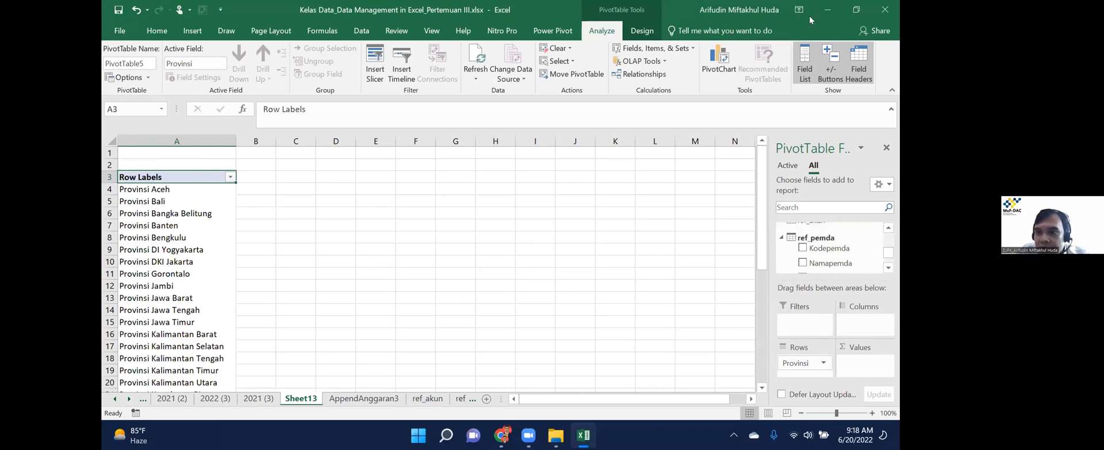
left_click_drag(827, 167, 816, 41)
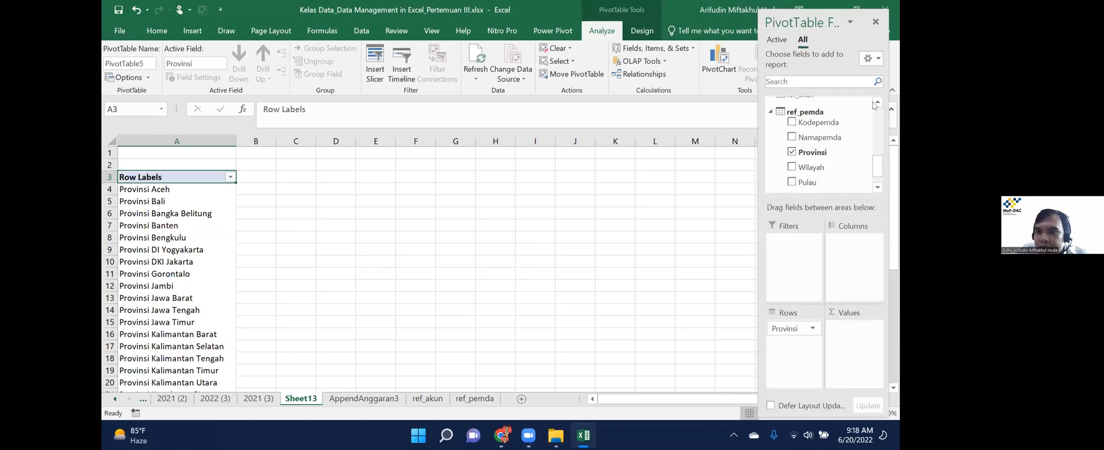
left_click(878, 102)
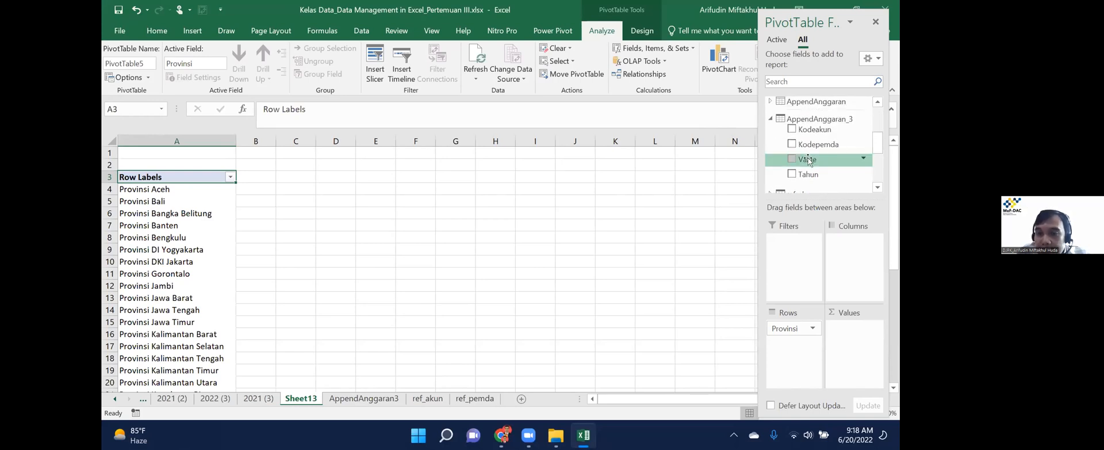
left_click_drag(808, 160, 860, 340)
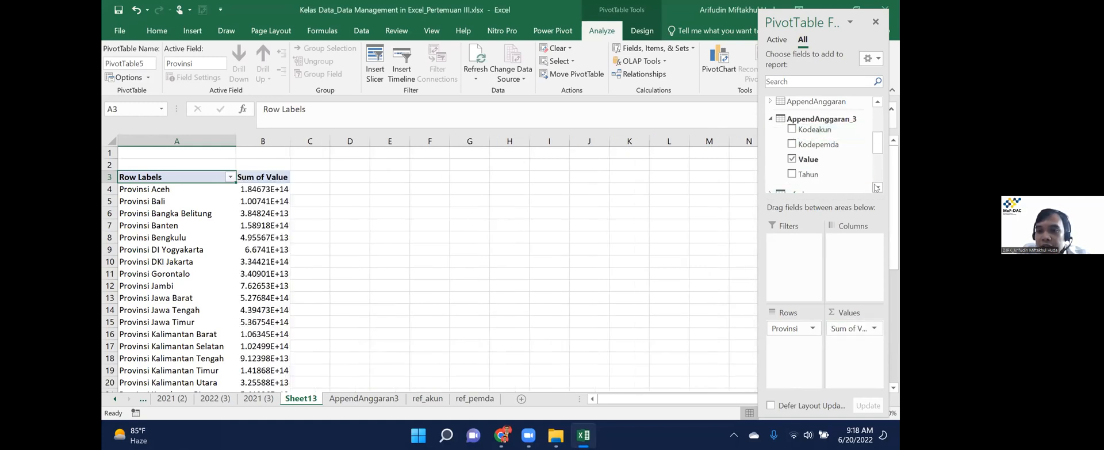
Add ref_akun's Level1 and Level2 as column fields, checking the Bangka Belitung and Bali figures.
scroll(822, 164, "down", 1)
left_click(771, 152)
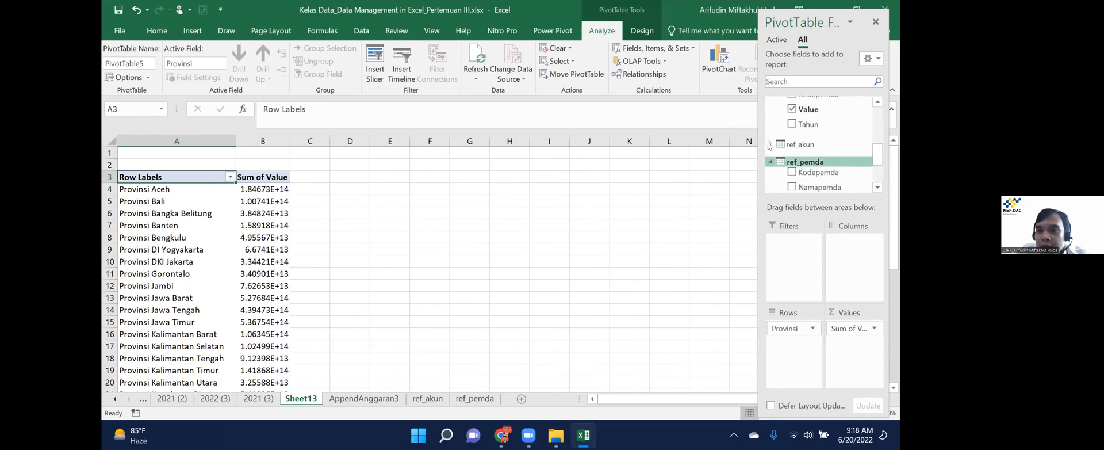
scroll(824, 155, "down", 1)
left_click_drag(808, 155, 839, 260)
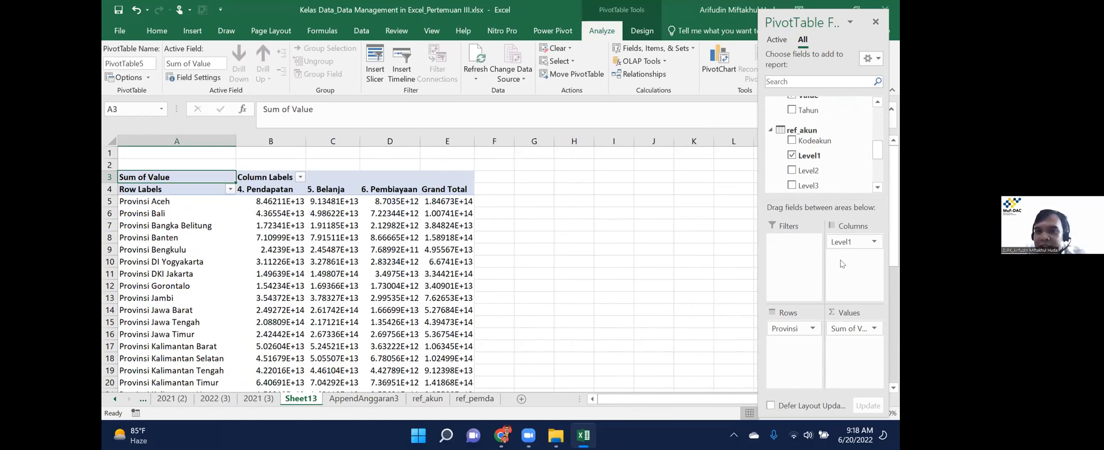
left_click(353, 222)
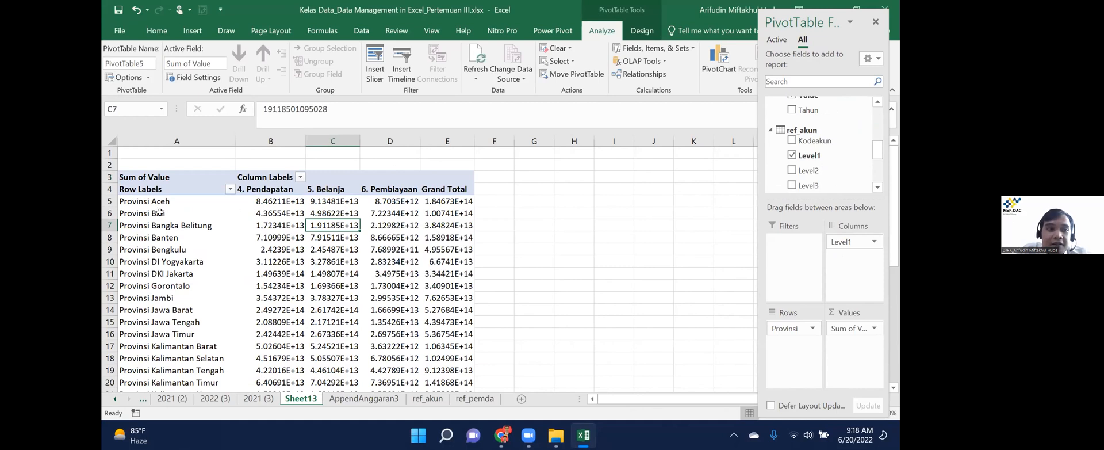
left_click(160, 212)
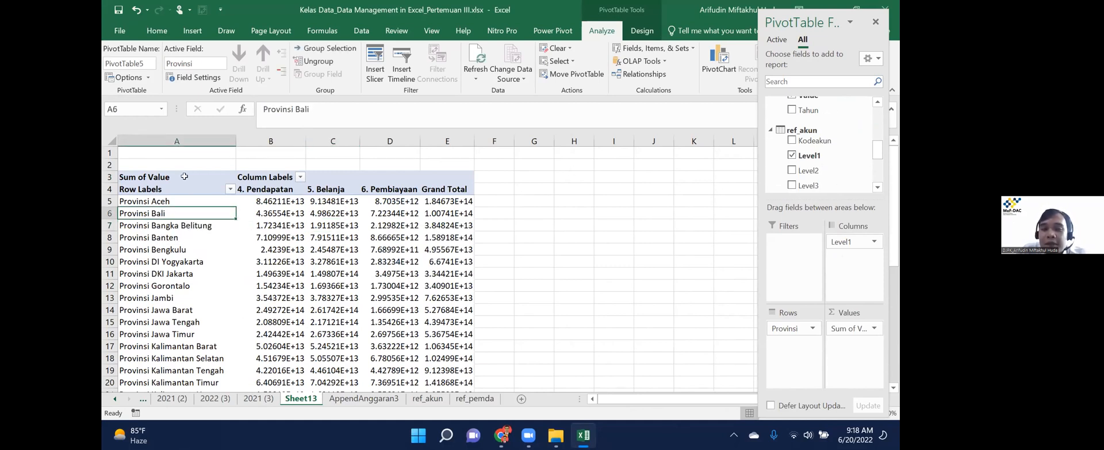
left_click_drag(808, 170, 852, 265)
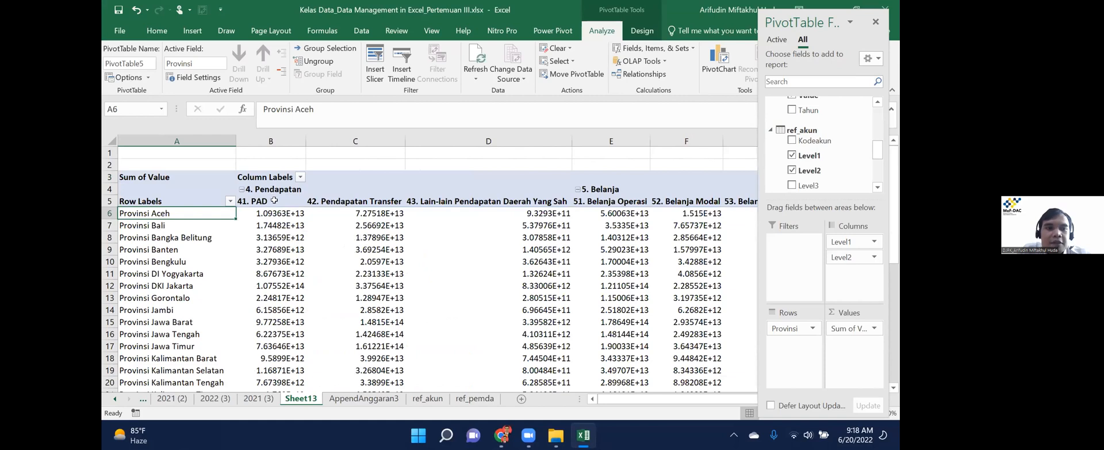
left_click(275, 200)
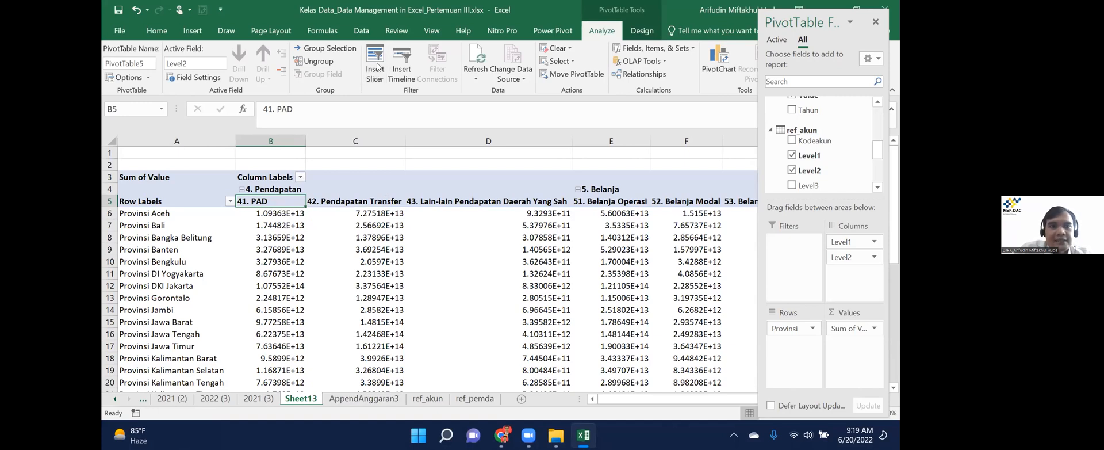
Show the Queries & Connections pane and open AppendAnggaran_2 for editing.
left_click(357, 36)
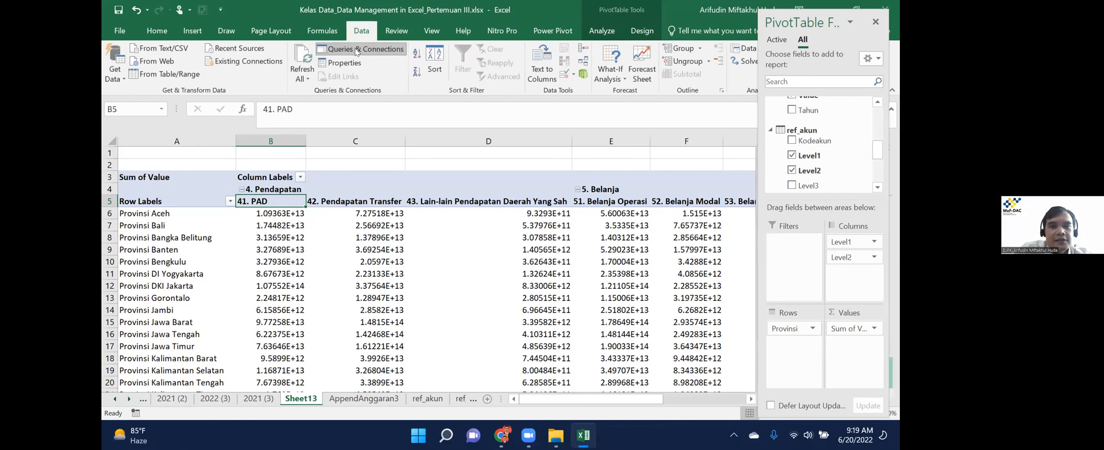
left_click(875, 21)
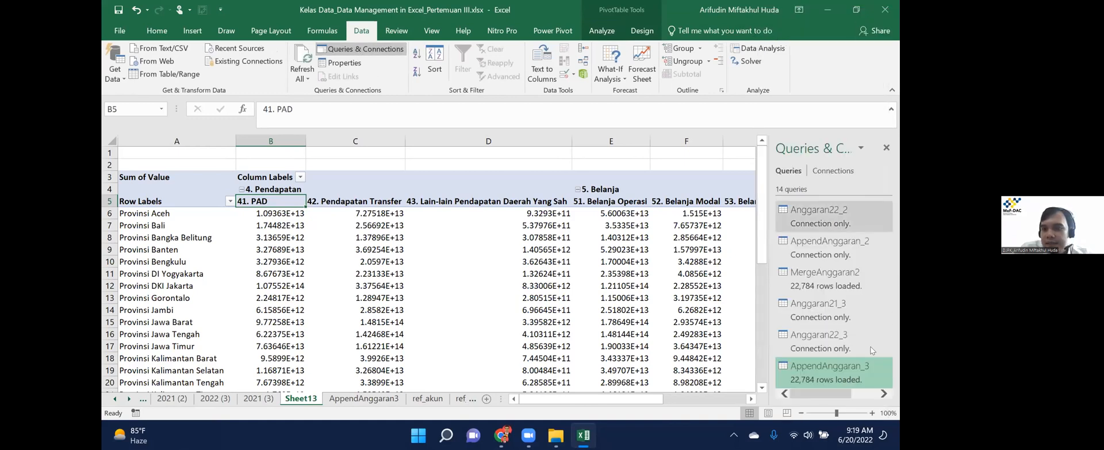
right_click(834, 248)
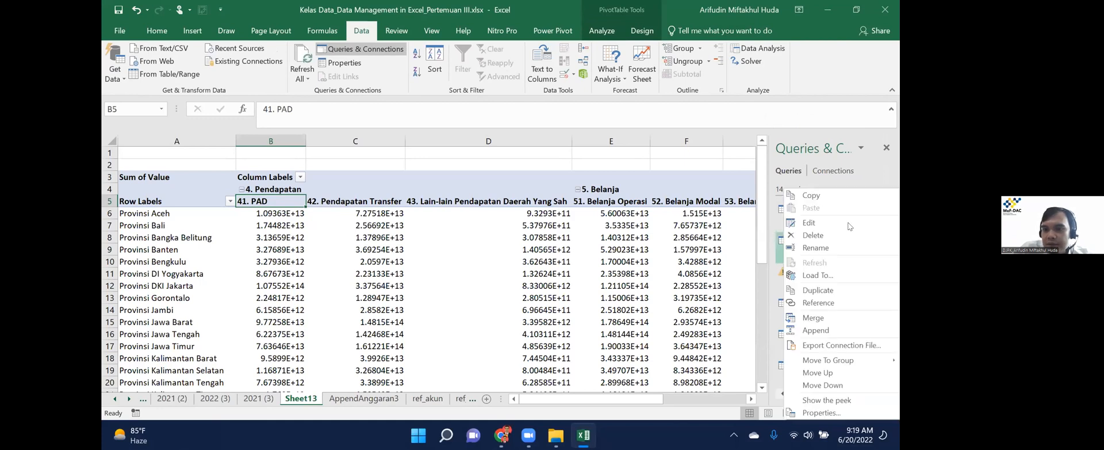
key("Escape")
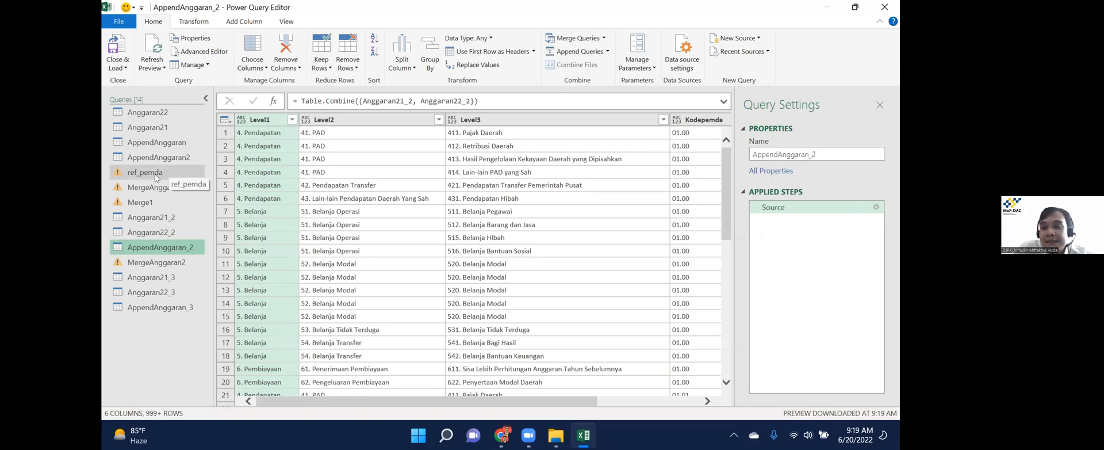
Replace the missing Table3 with ref_pemda in the ref_pemda query's source formula.
left_click(152, 172)
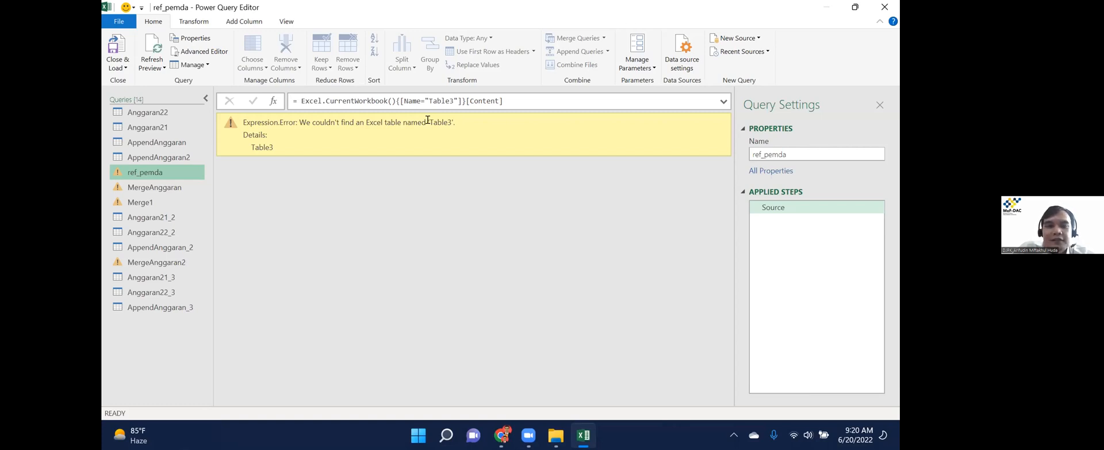
left_click(434, 96)
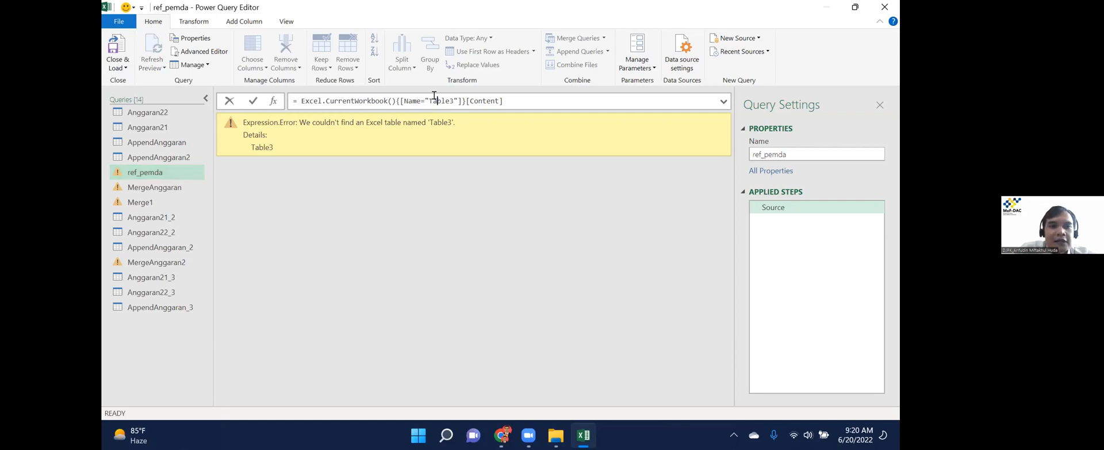
double_click(434, 95)
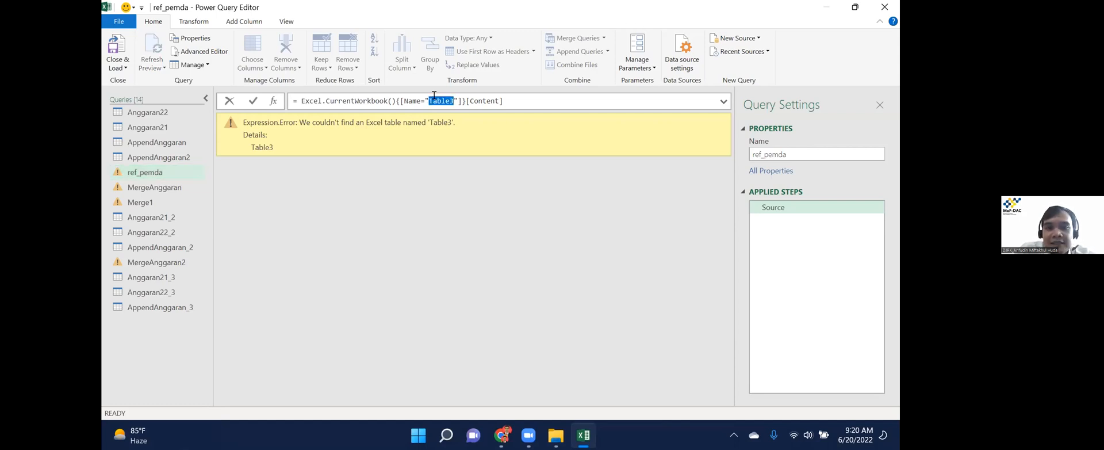
type("ref")
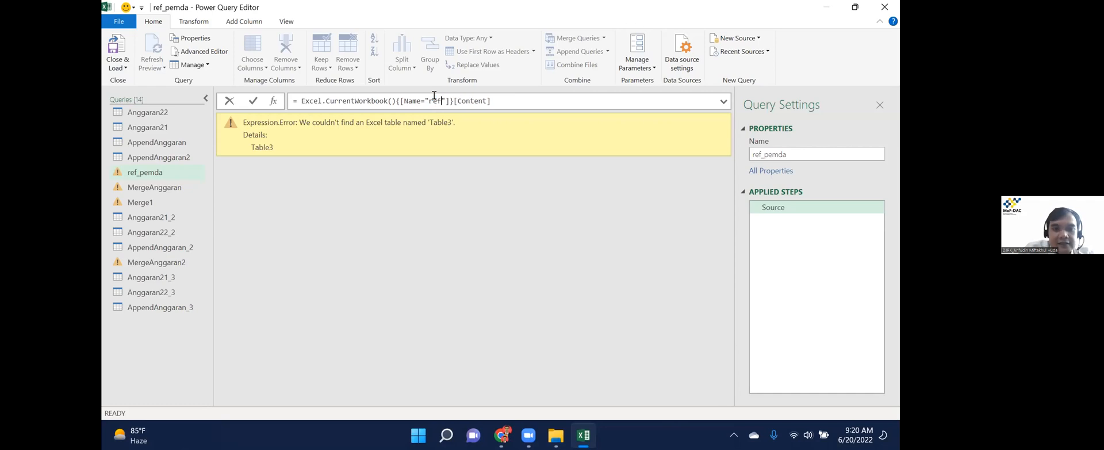
type("_pe")
type("mda")
key("Return")
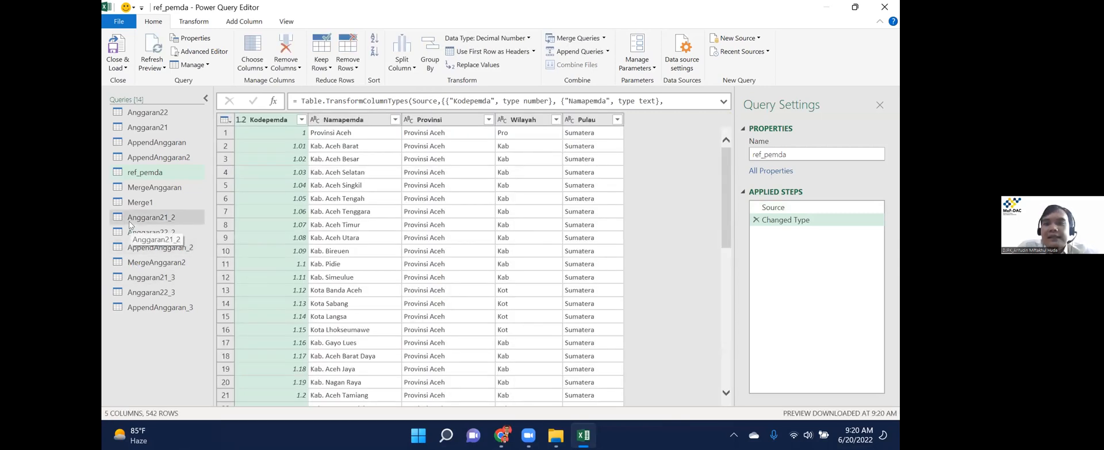
Open the AppendAnggaran query and scroll through its preview to check the combined columns.
left_click(171, 144)
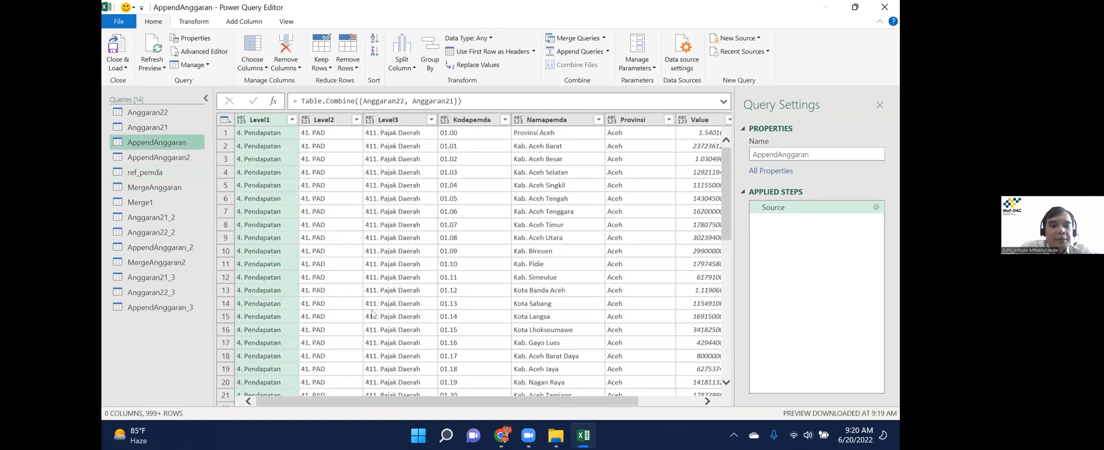
left_click_drag(471, 402, 600, 401)
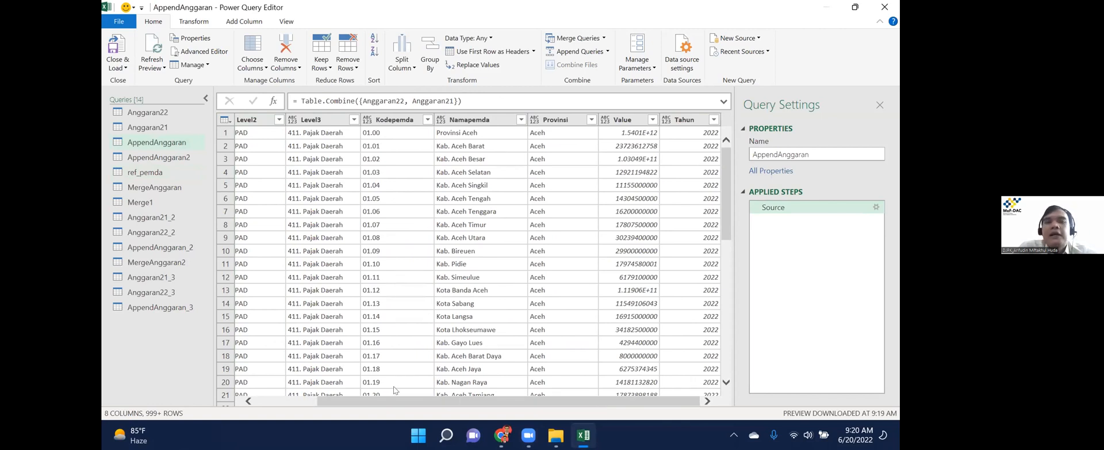
left_click(245, 402)
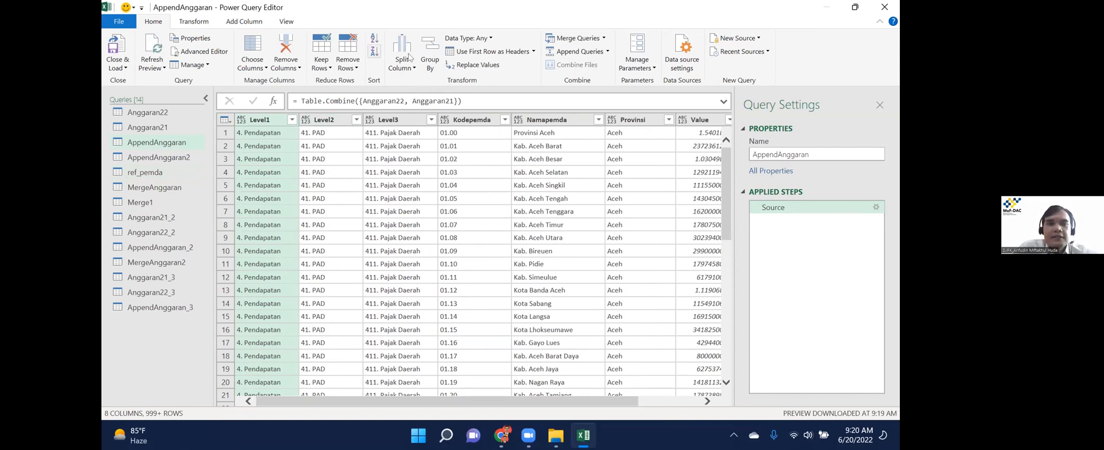
left_click(431, 63)
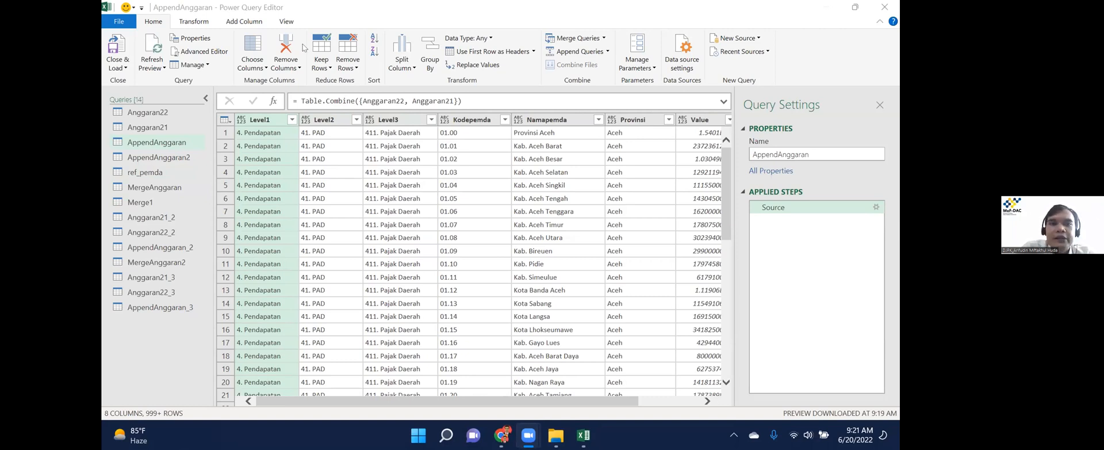
left_click(433, 64)
In advanced Group By, add Kodepemda, Namapemda, Provinsi, Value and Tahun as grouping columns after Level1.
left_click(426, 39)
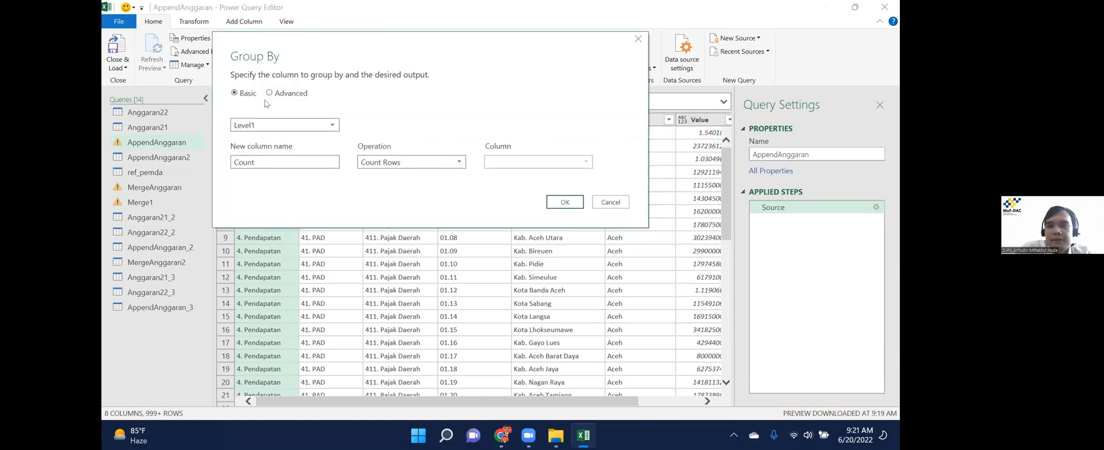
left_click(270, 94)
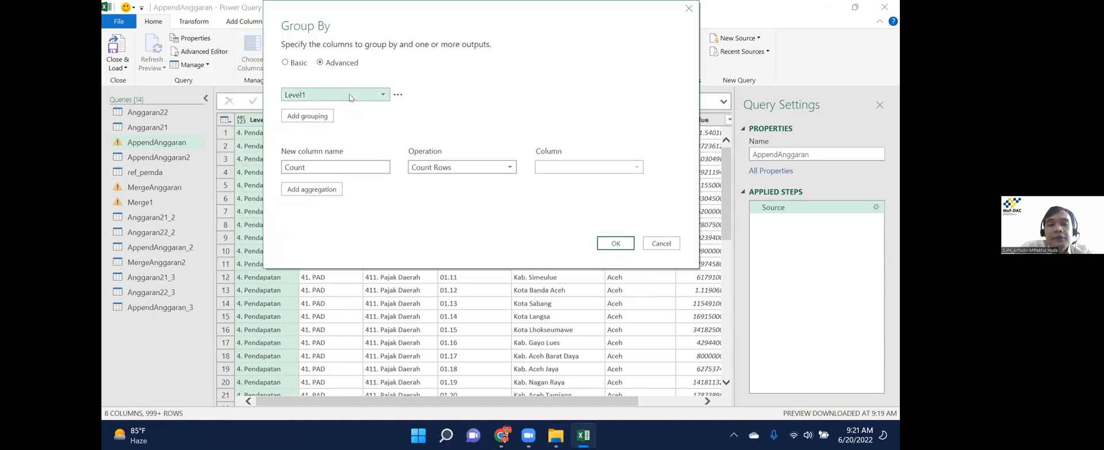
left_click(317, 118)
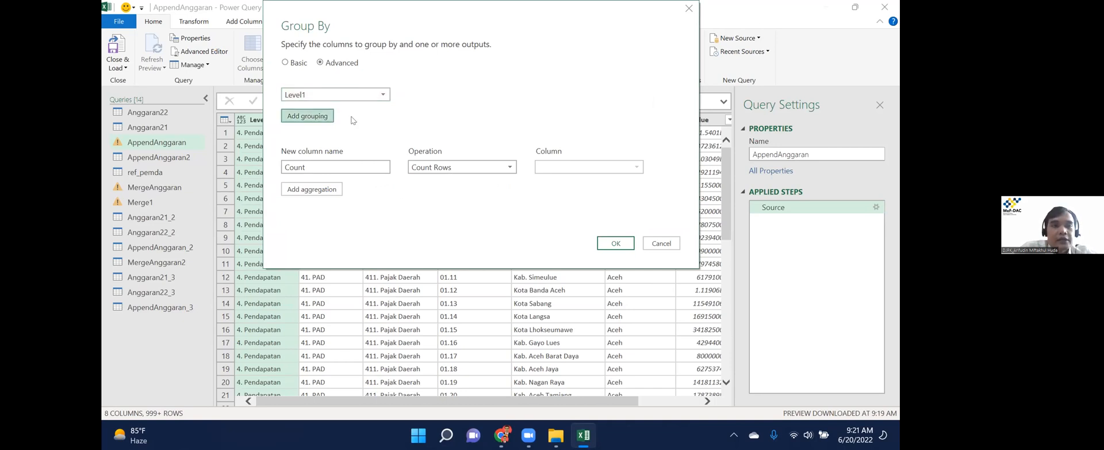
left_click(340, 116)
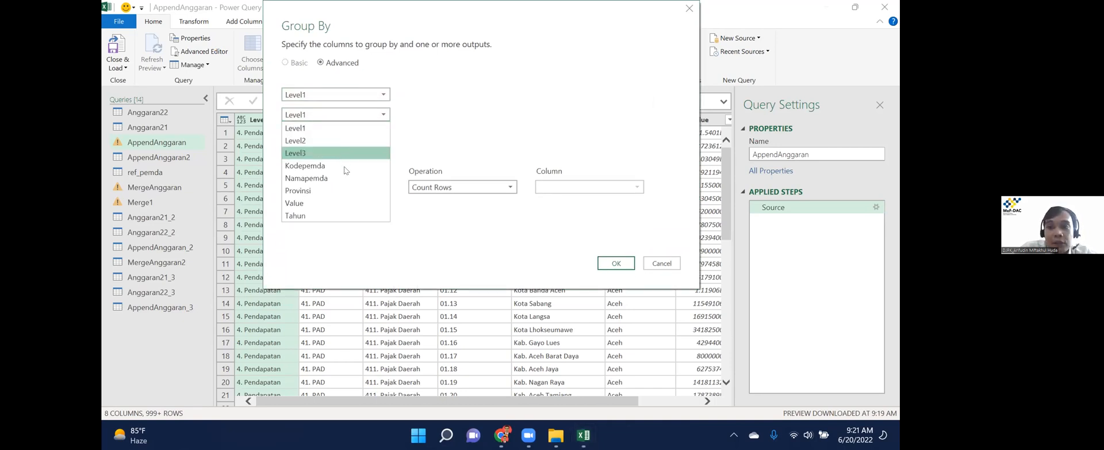
left_click(347, 171)
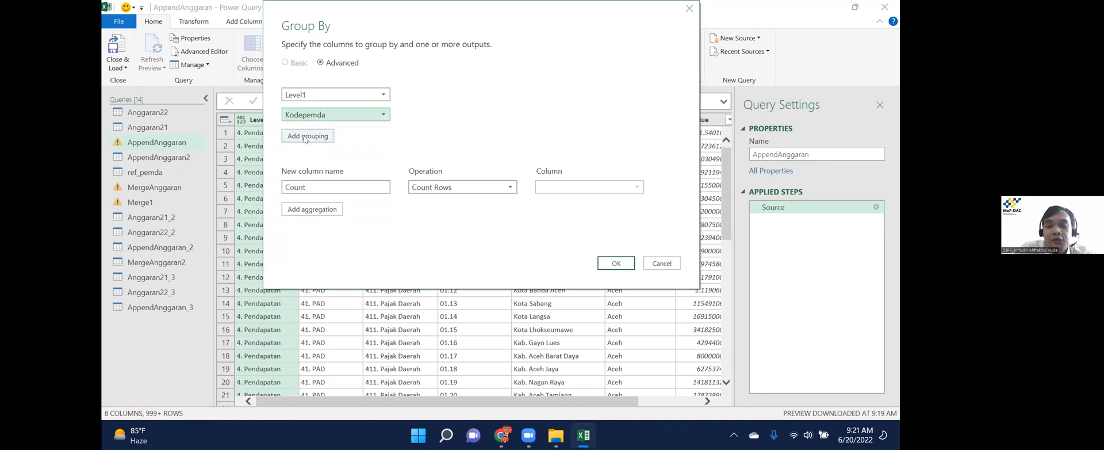
left_click(305, 137)
left_click(344, 137)
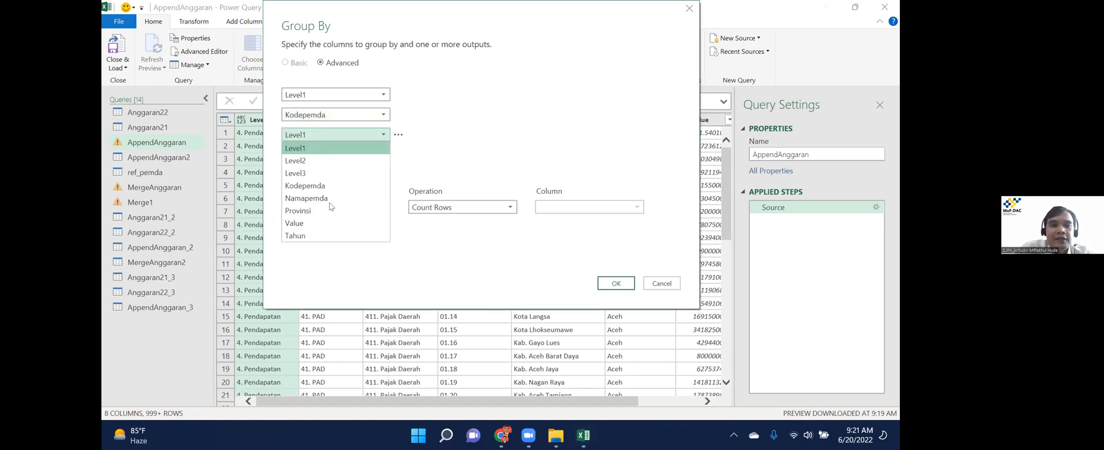
left_click(323, 197)
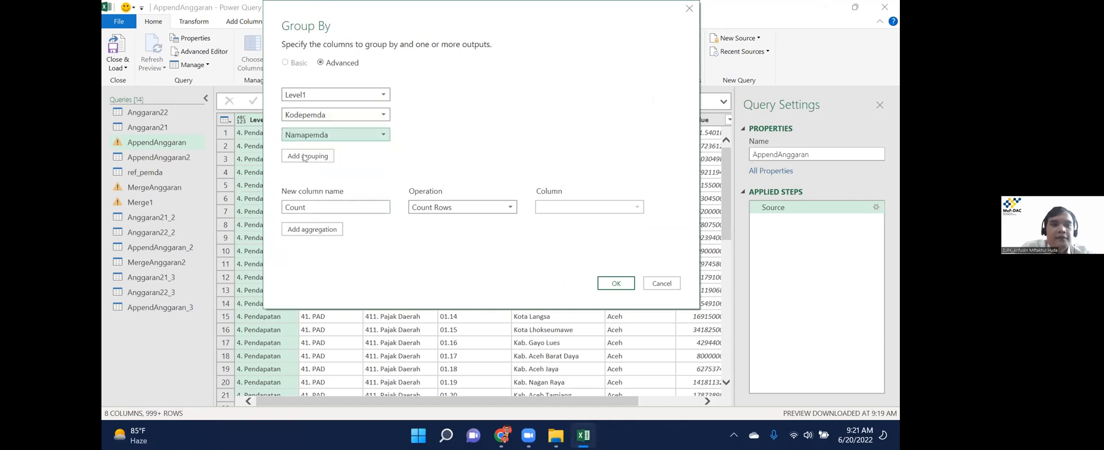
left_click(328, 158)
left_click(339, 157)
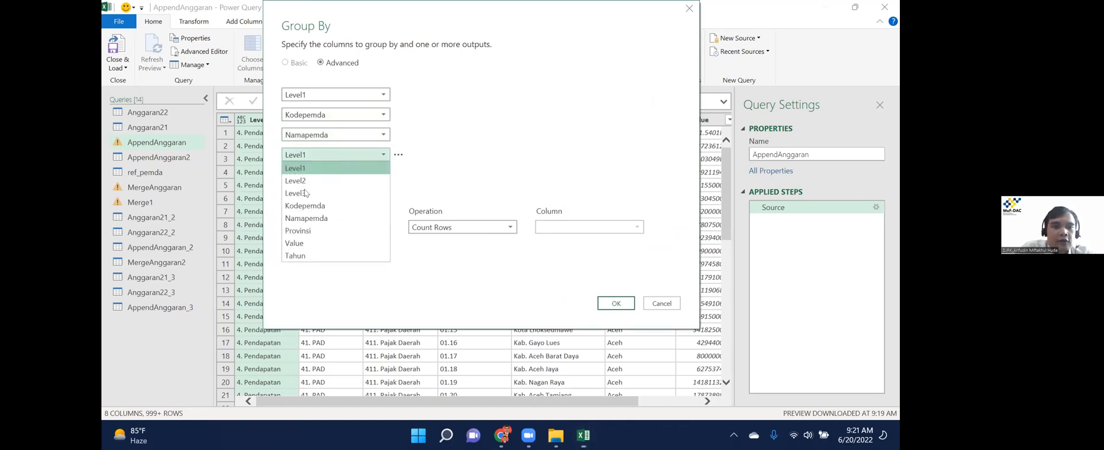
left_click(312, 198)
left_click(295, 176)
left_click(336, 175)
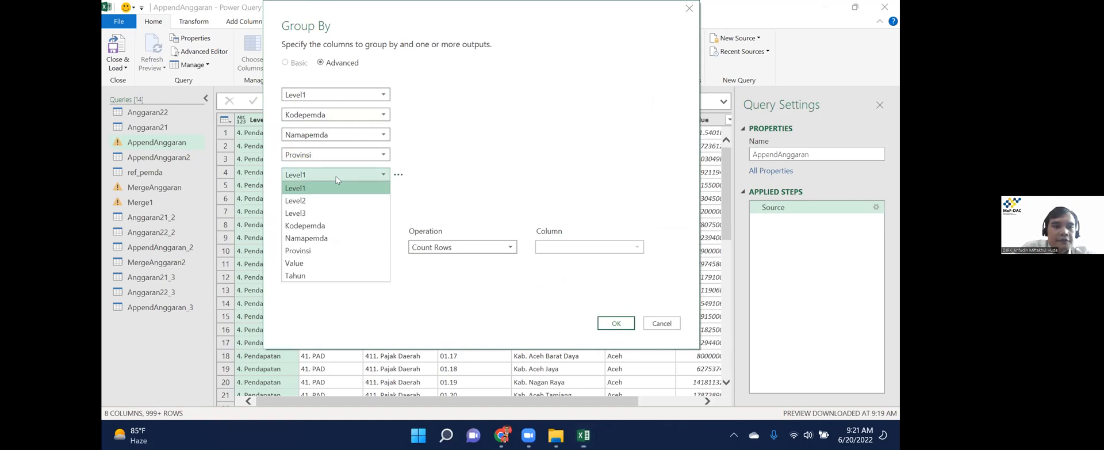
left_click(314, 262)
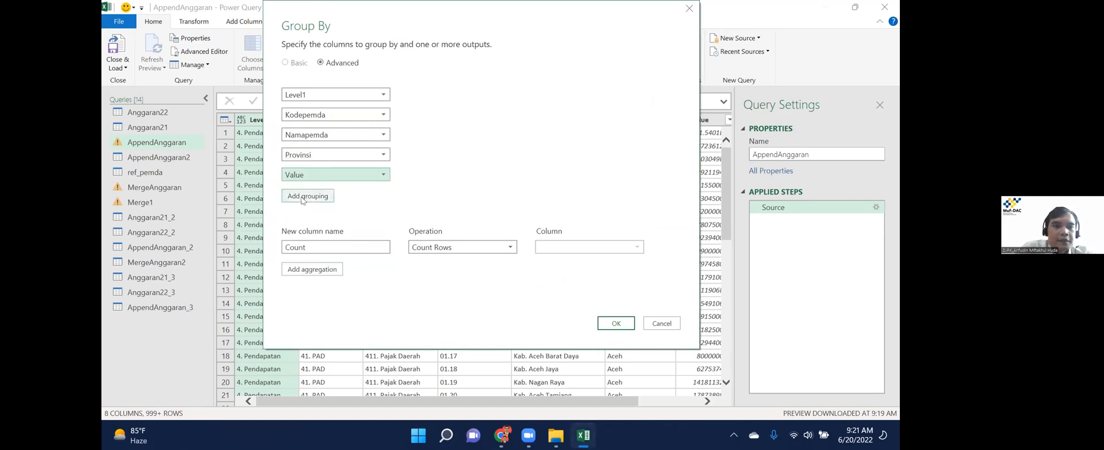
left_click(331, 197)
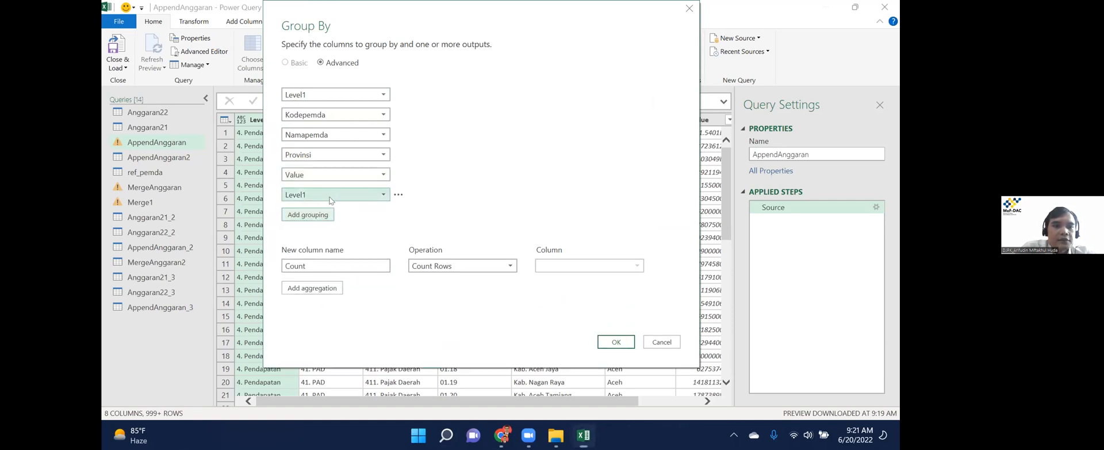
left_click(335, 197)
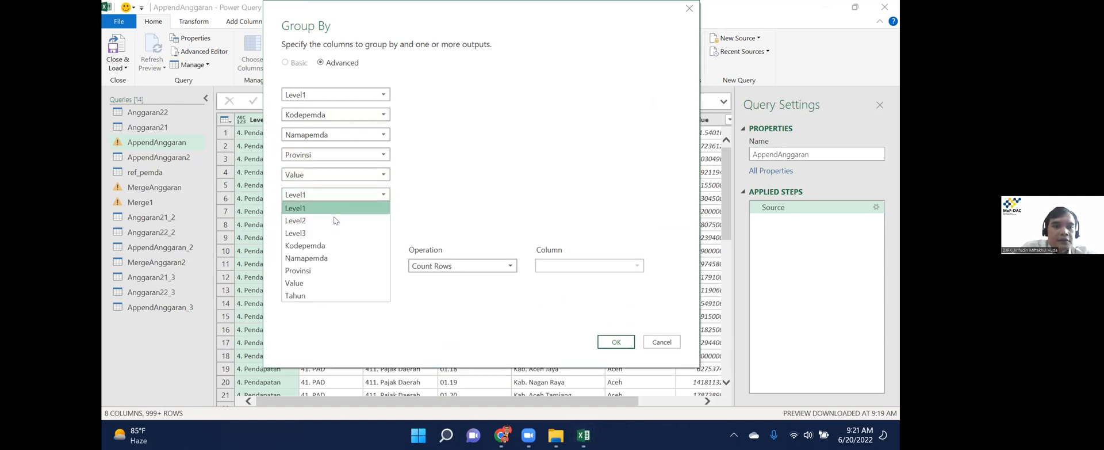
left_click(328, 293)
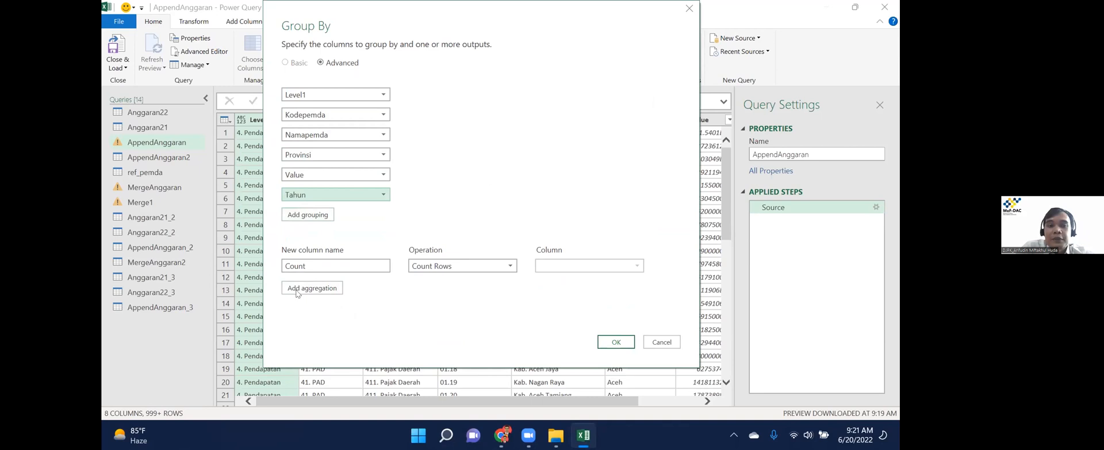
Name the aggregation Nilai as the Sum of Value, and remove Value from the grouping columns.
left_click(336, 268)
double_click(336, 269)
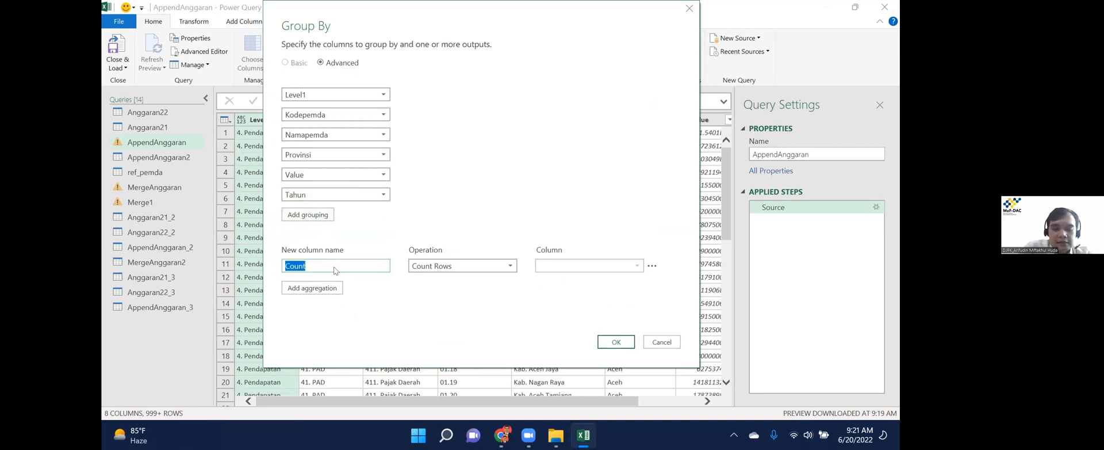
type("Nilai")
left_click(459, 266)
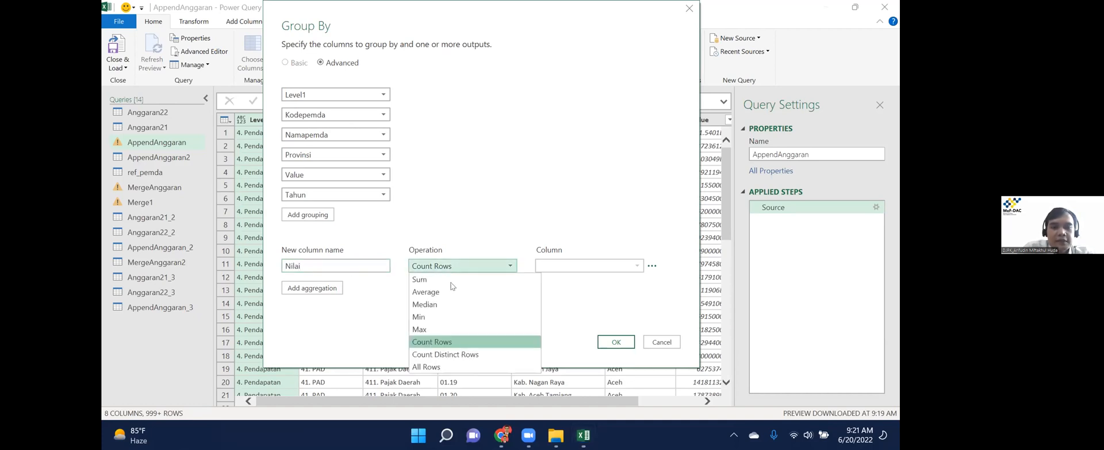
left_click(421, 280)
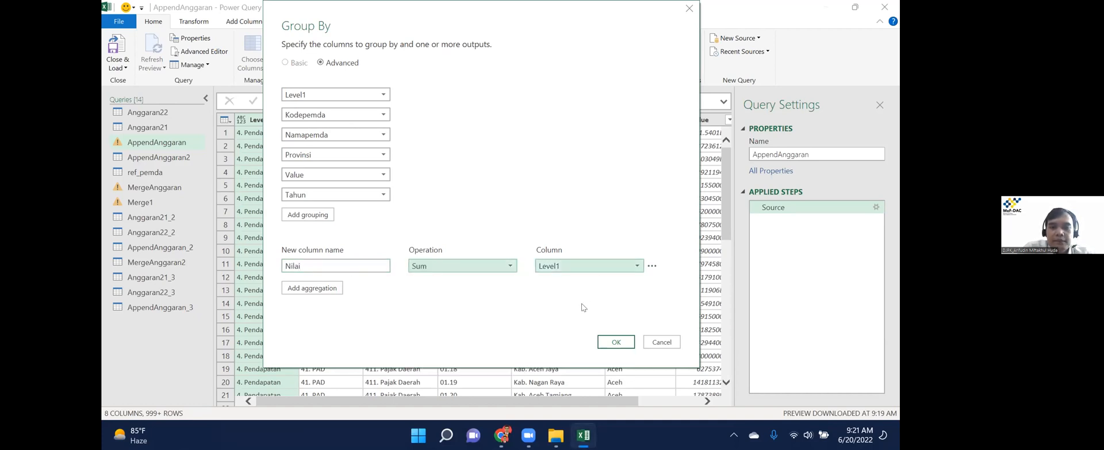
left_click(589, 266)
left_click(567, 353)
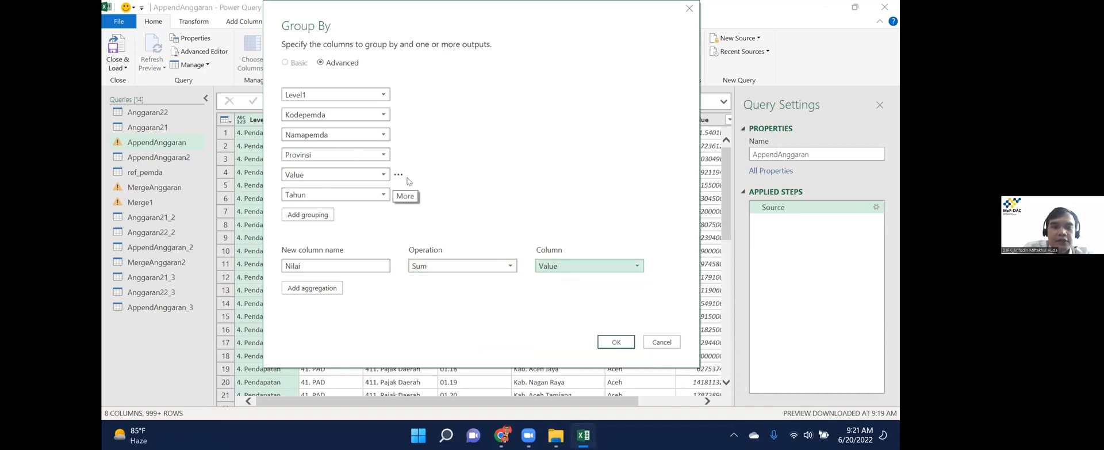
left_click(401, 176)
left_click(412, 188)
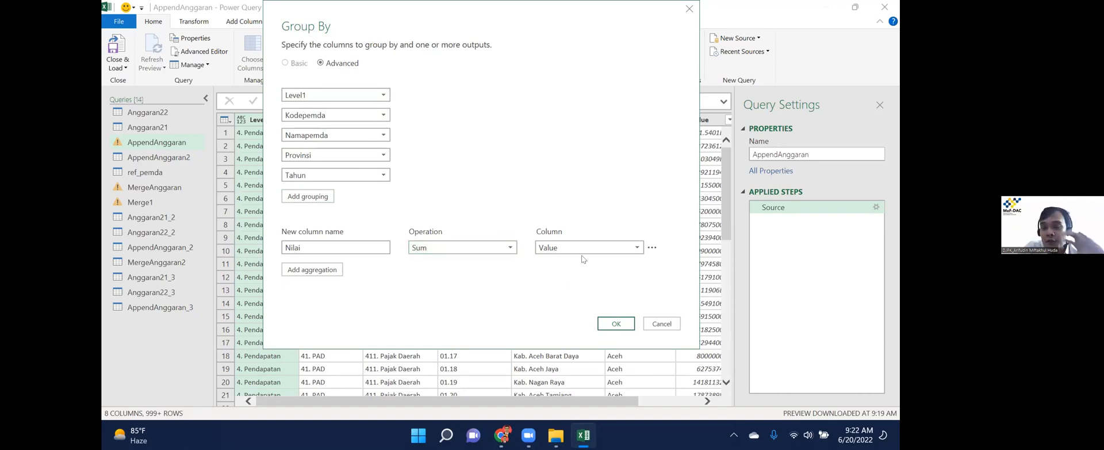
Apply the Nilai grouping, then close Power Query Editor and keep the changes.
left_click(616, 324)
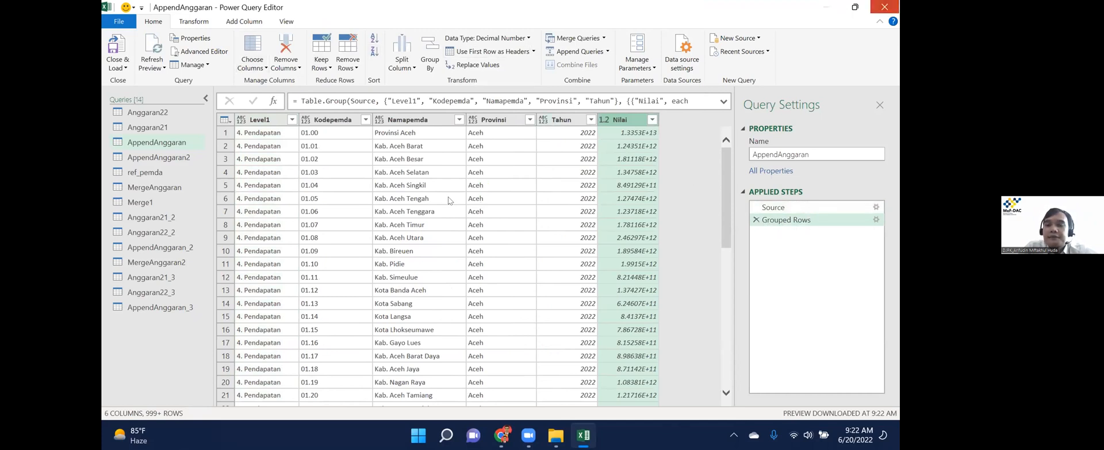
left_click(884, 7)
left_click(515, 234)
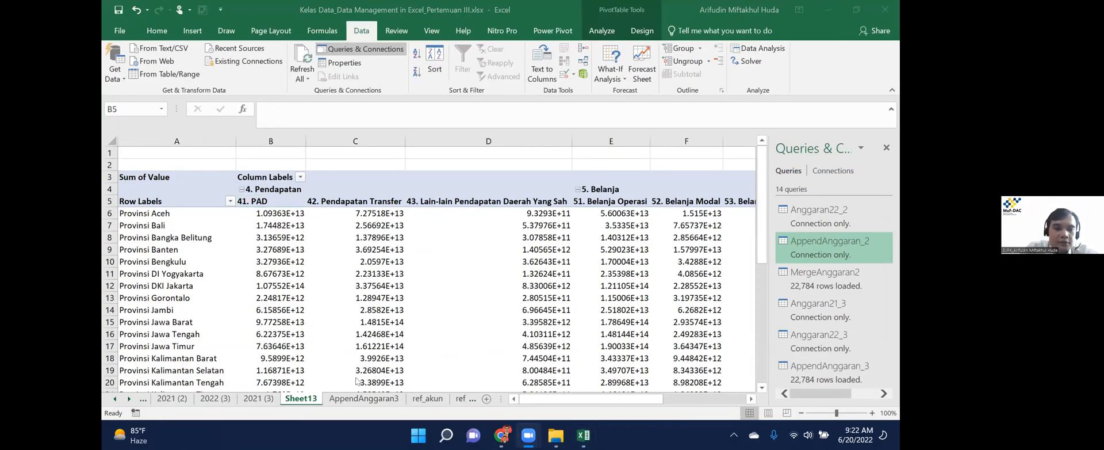
Rename the Sheet13 pivot tab to PivotRelationships.
left_click(297, 398)
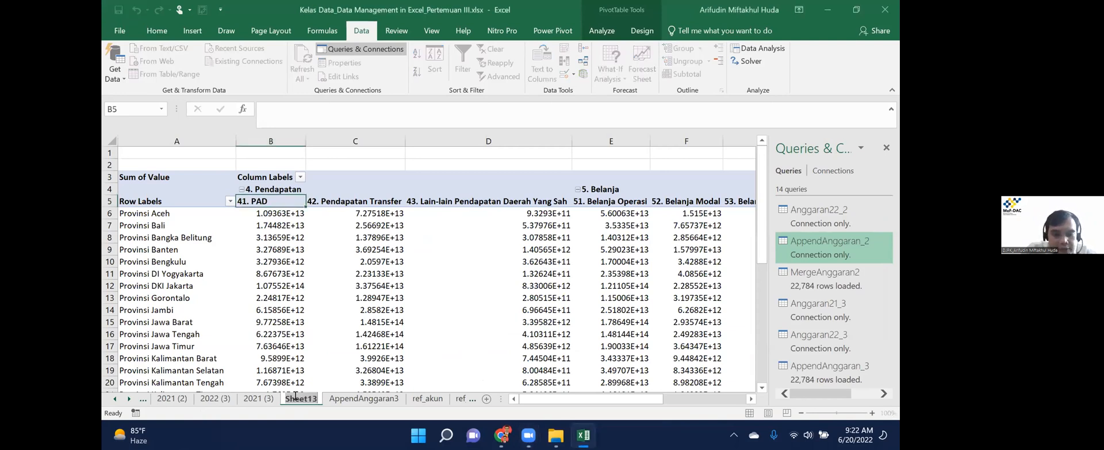
type("PivotRe")
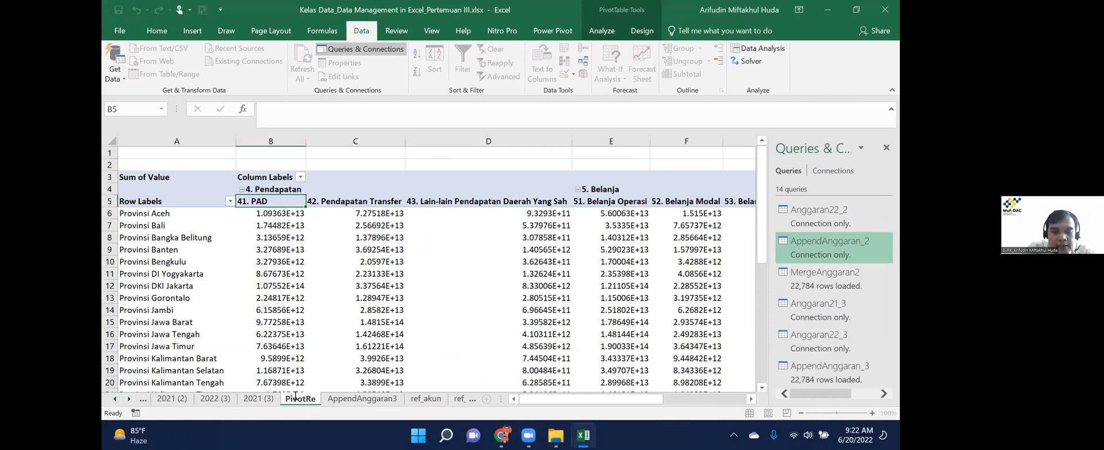
type("lastions")
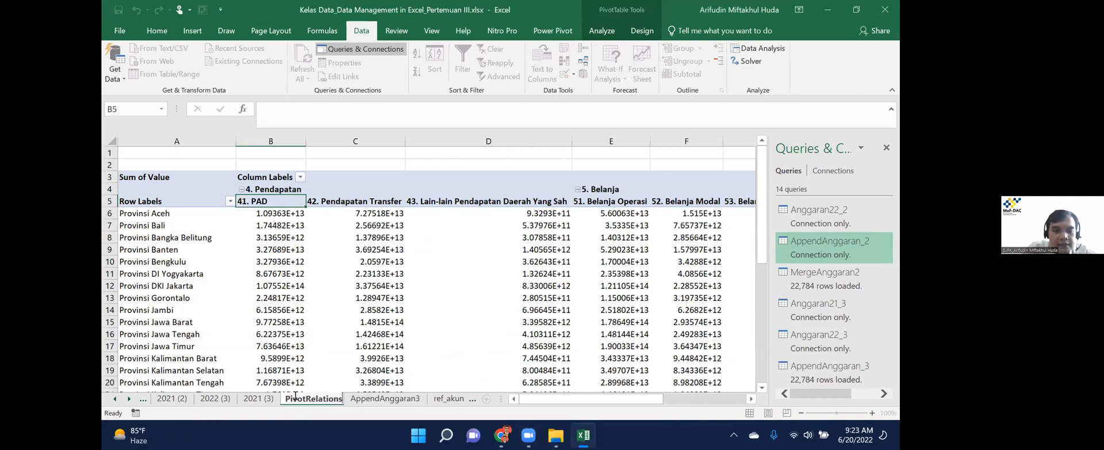
type("hips")
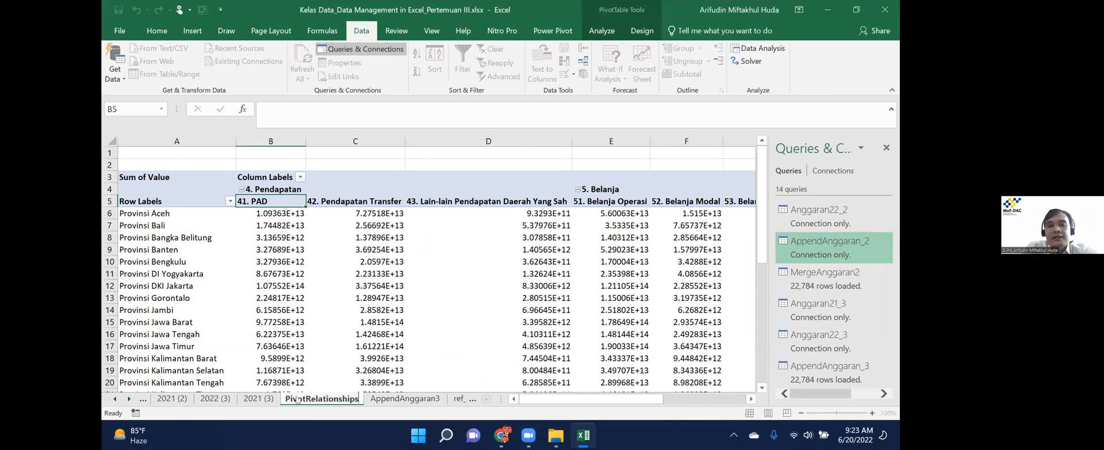
key("Return")
Move three sheets left to the table sheet and check its last and first rows.
key("ctrl+Page_Up")
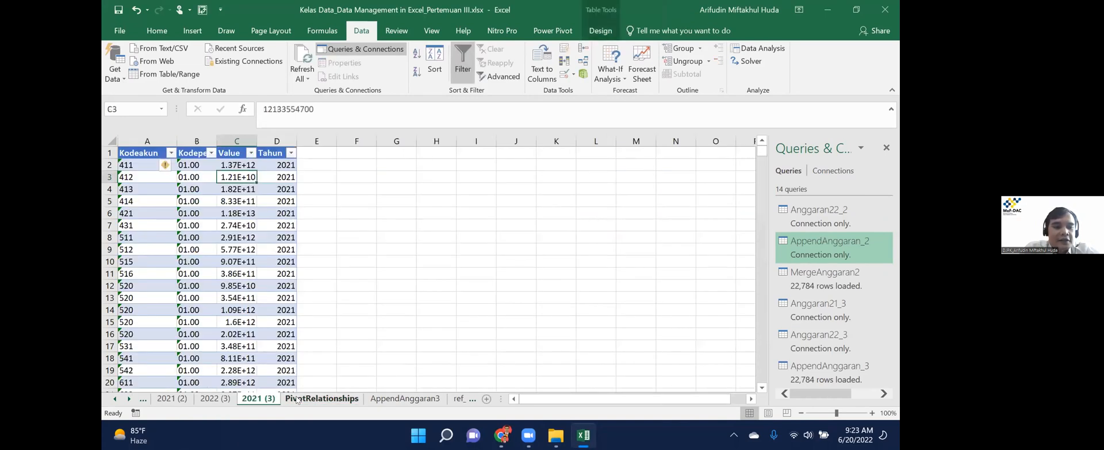
key("ctrl+Page_Up")
key("ctrl+Page_Up")
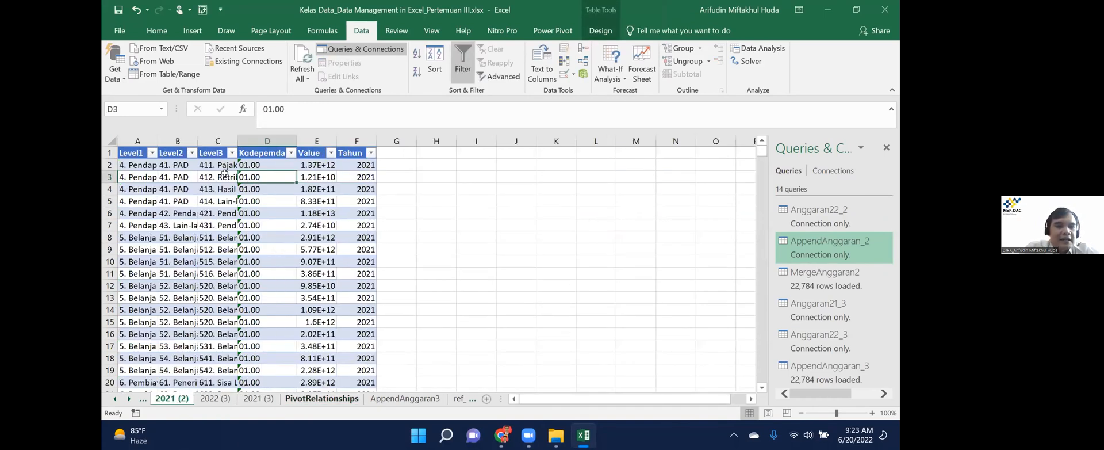
key("ctrl+Page_Up")
key("ctrl+Page_Up")
key("ctrl+Page_Up")
key("ctrl+Page_Up")
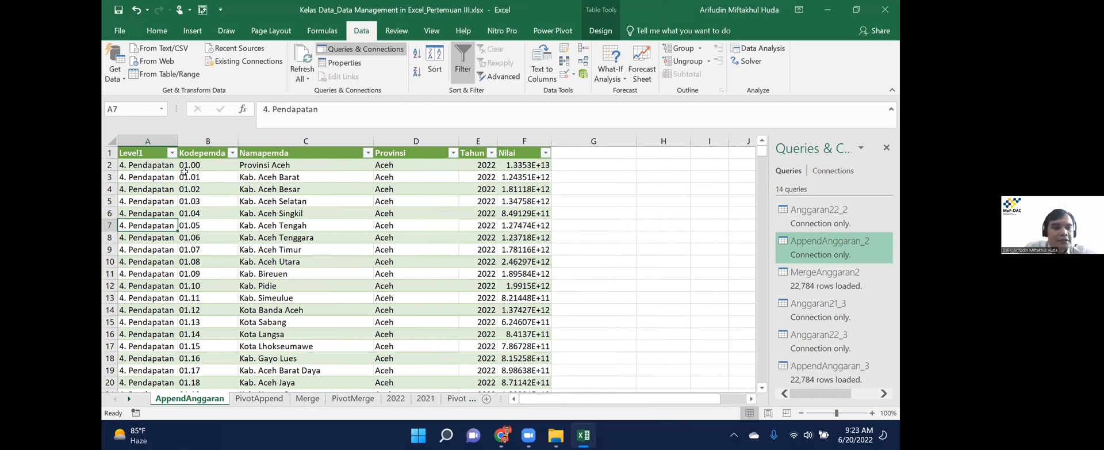
key("ctrl+Down")
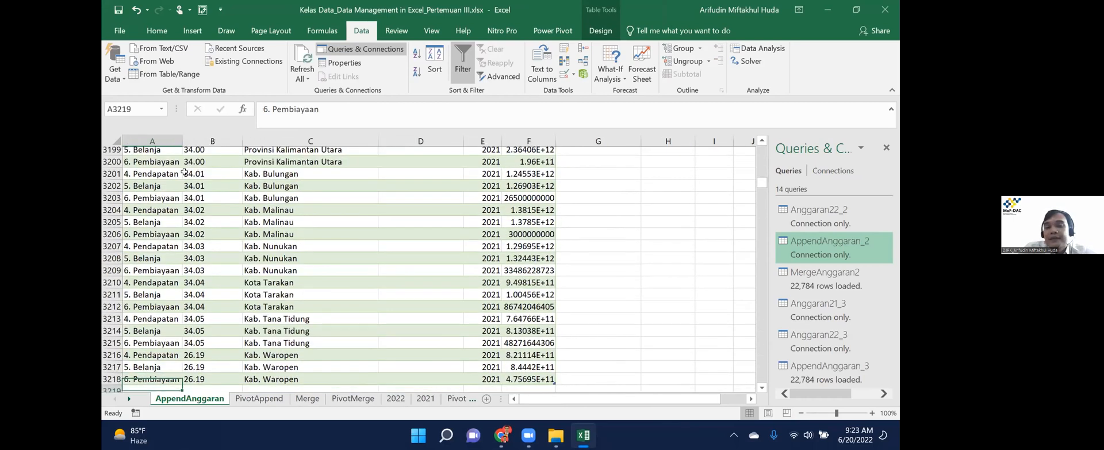
key("ctrl+Home")
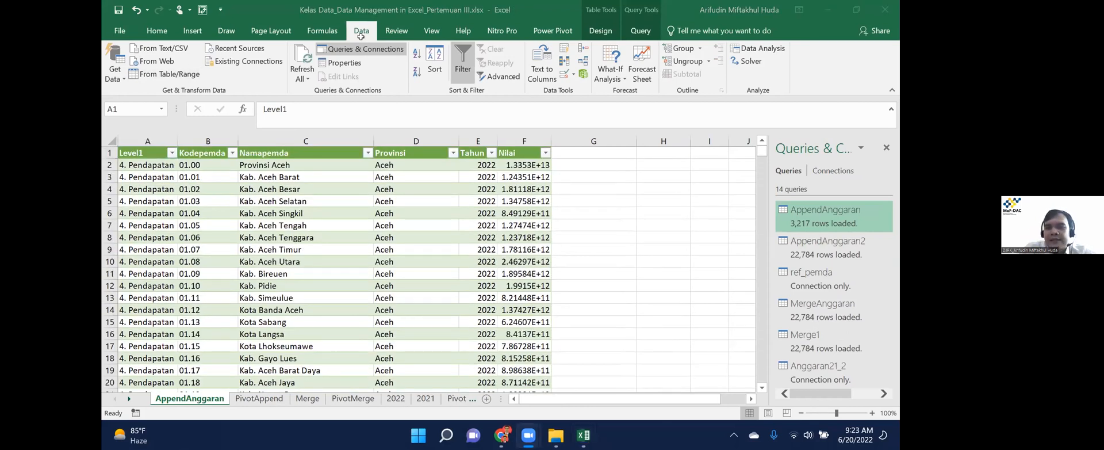
Refresh All queries until AppendAnggaran holds 3,217 grouped rows, then bring up Save As with F12.
left_click(115, 70)
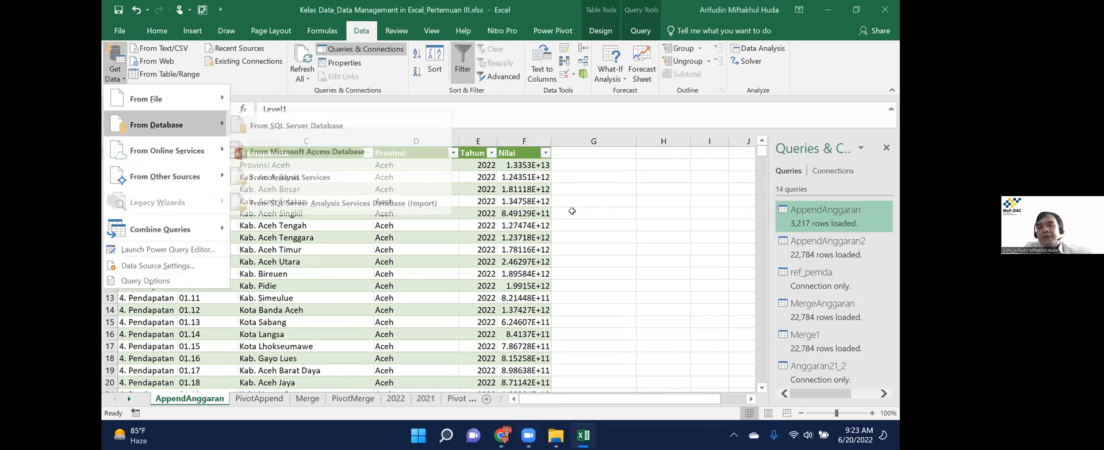
left_click(521, 205)
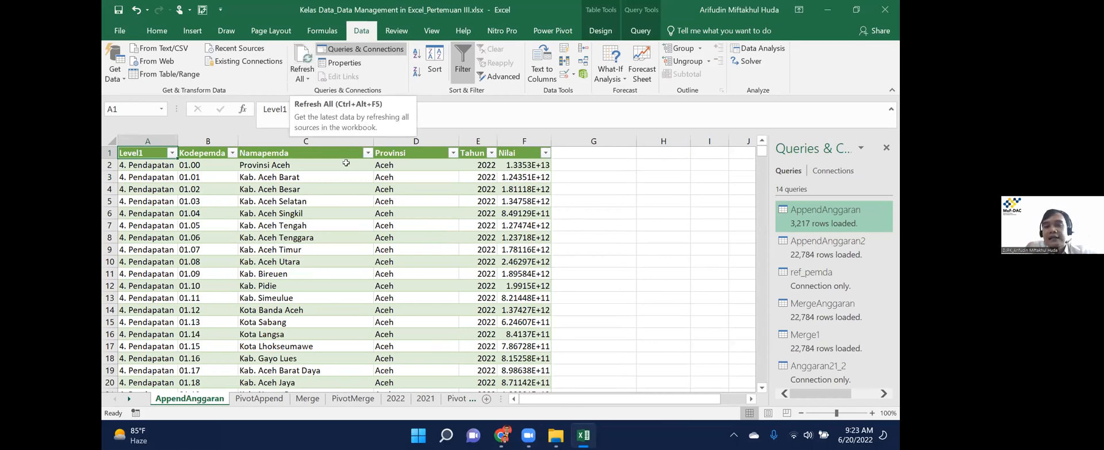
left_click(295, 65)
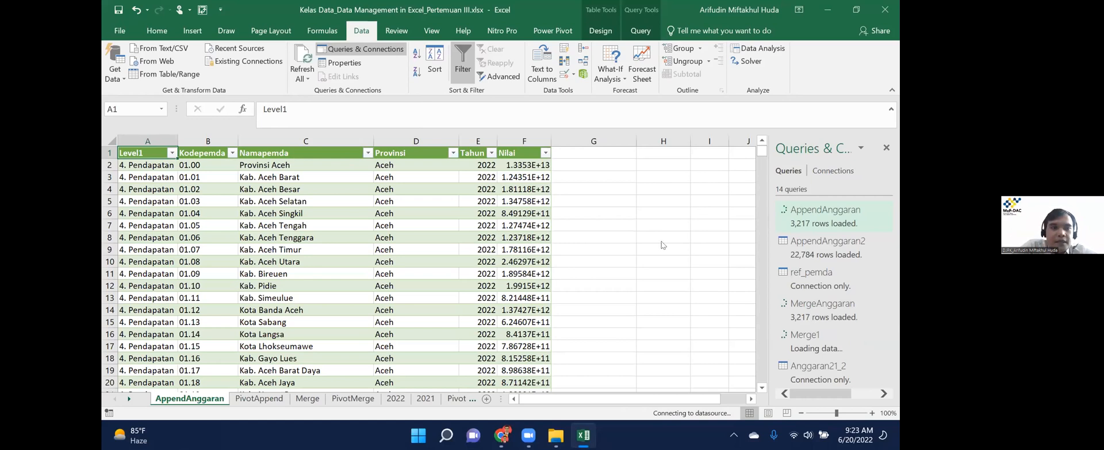
mouse_move(811, 313)
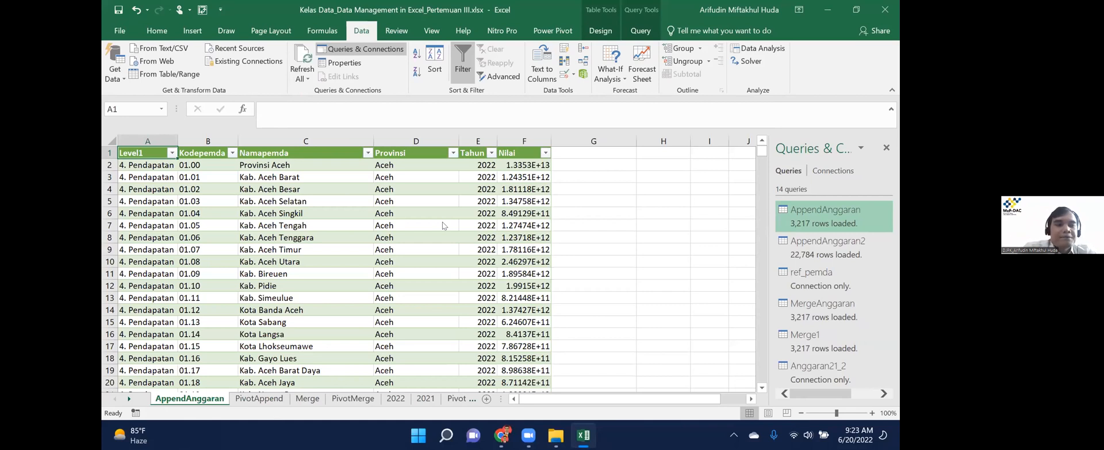
left_click(443, 226)
key("F12")
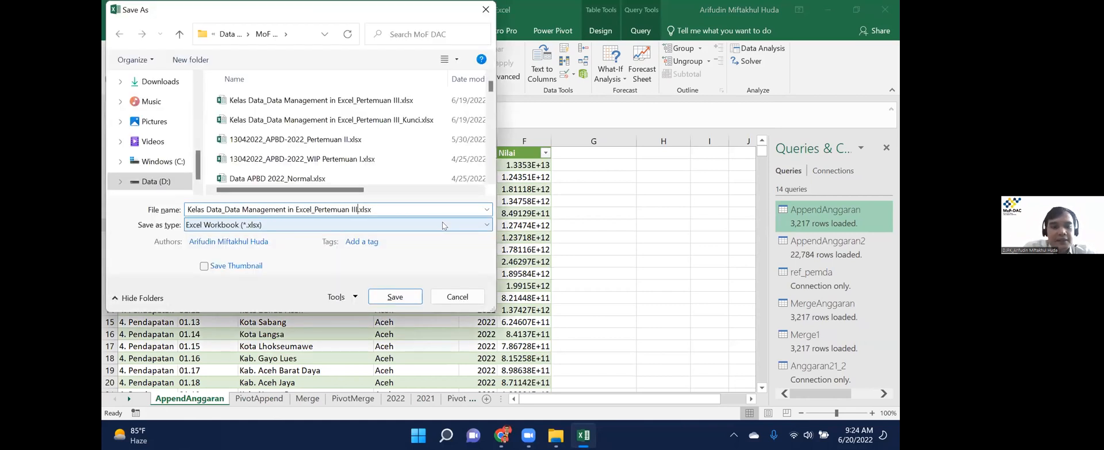
Save the workbook as Kelas Data_Data Management in Excel_Pertemuan III_Done.xlsx and switch to Google Drive.
type("_")
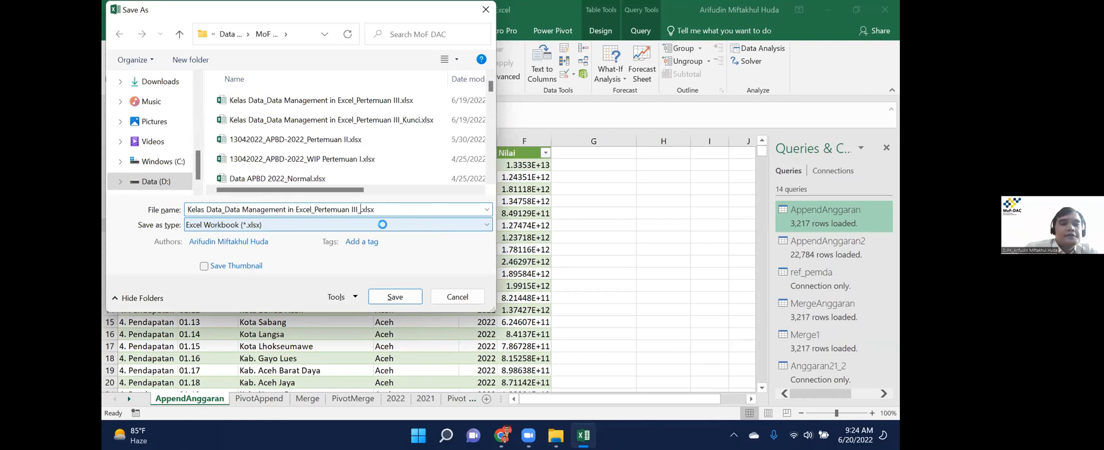
type("Done")
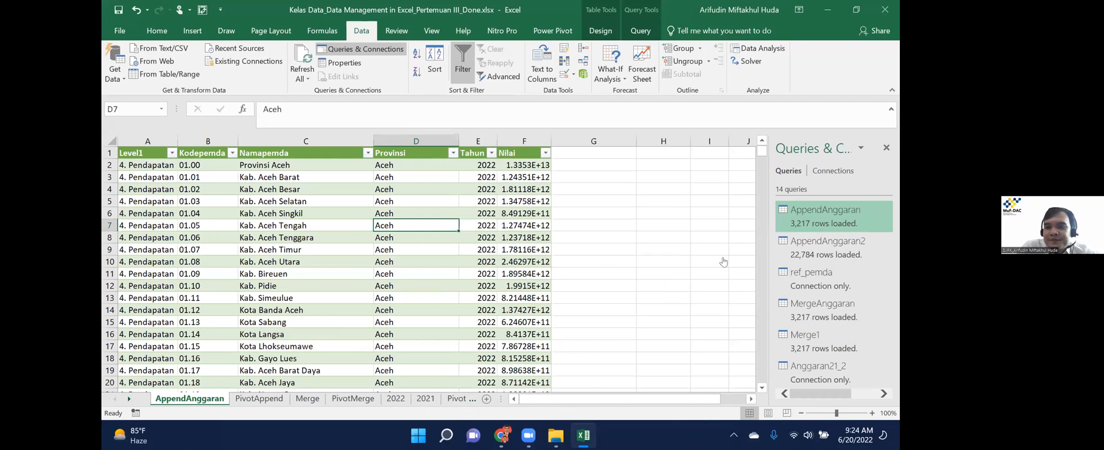
key("alt+Tab")
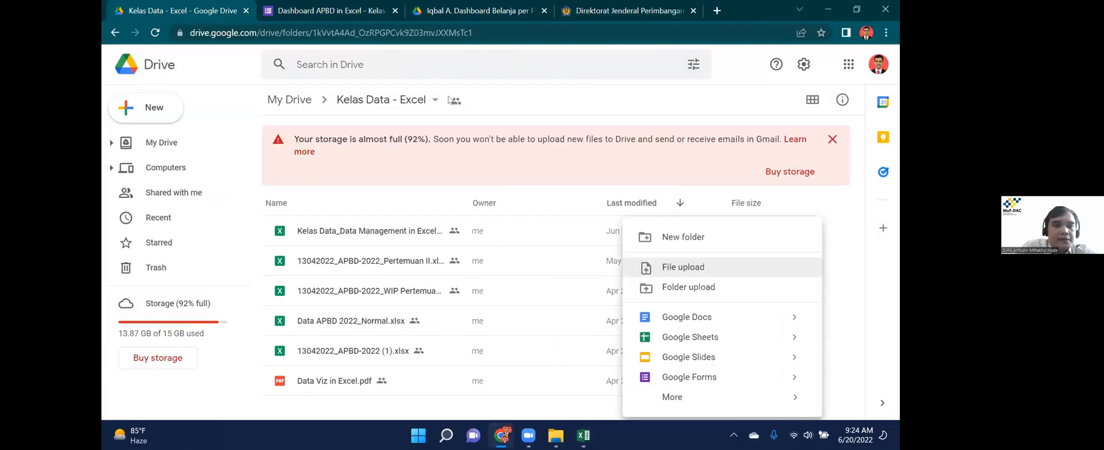
Upload the _Done workbook into the Kelas Data - Excel folder, then go to the Dashboard APBD form.
left_click(685, 267)
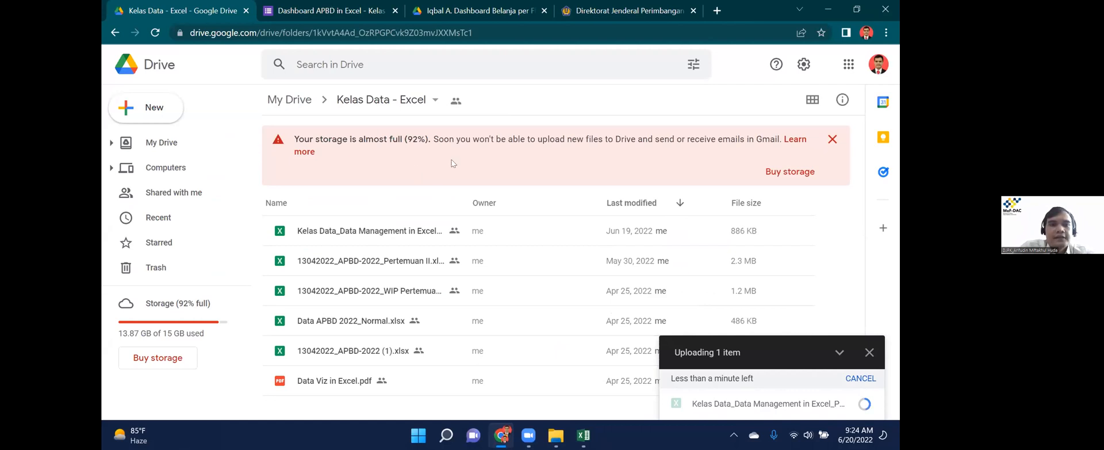
left_click(329, 8)
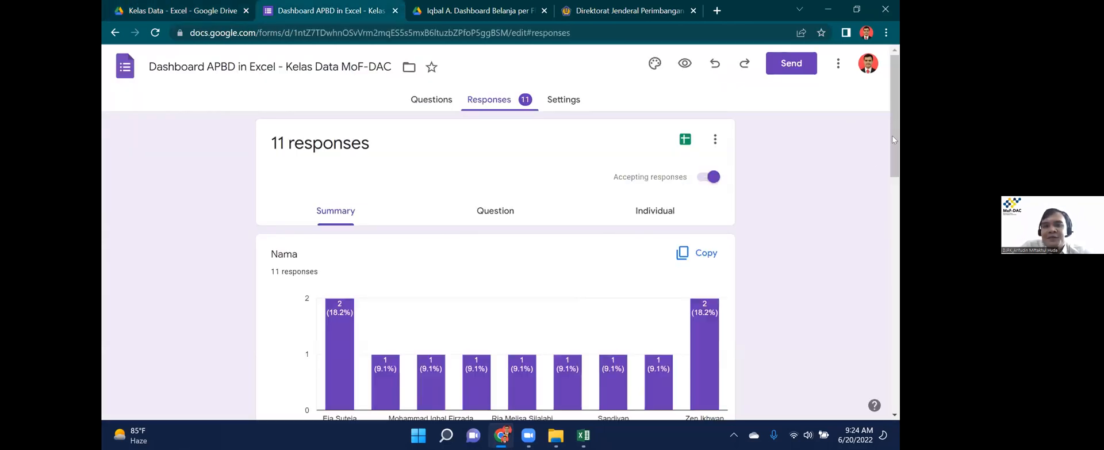
Scroll to the Tangkapan Layar Dashboard file list and preview two participants' uploaded screenshots.
left_click(897, 339)
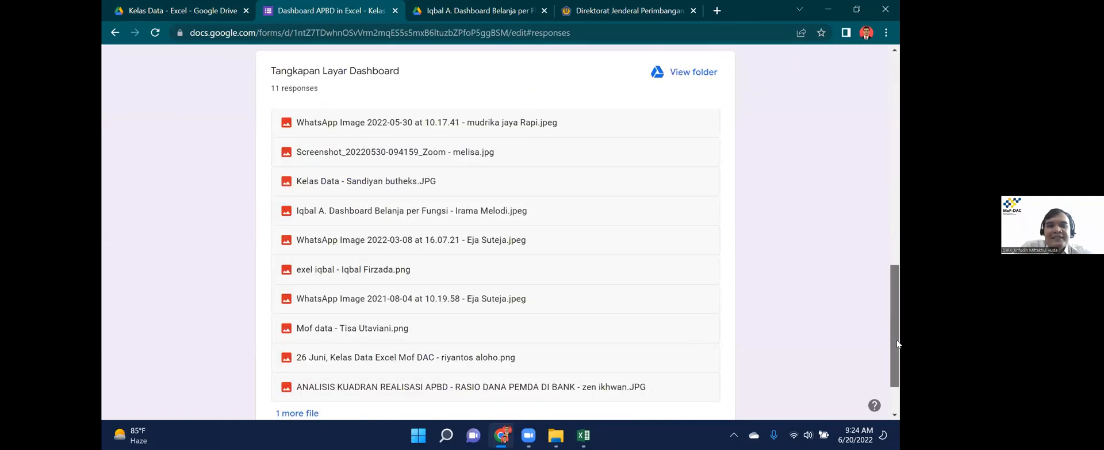
scroll(378, 204, "down", 2)
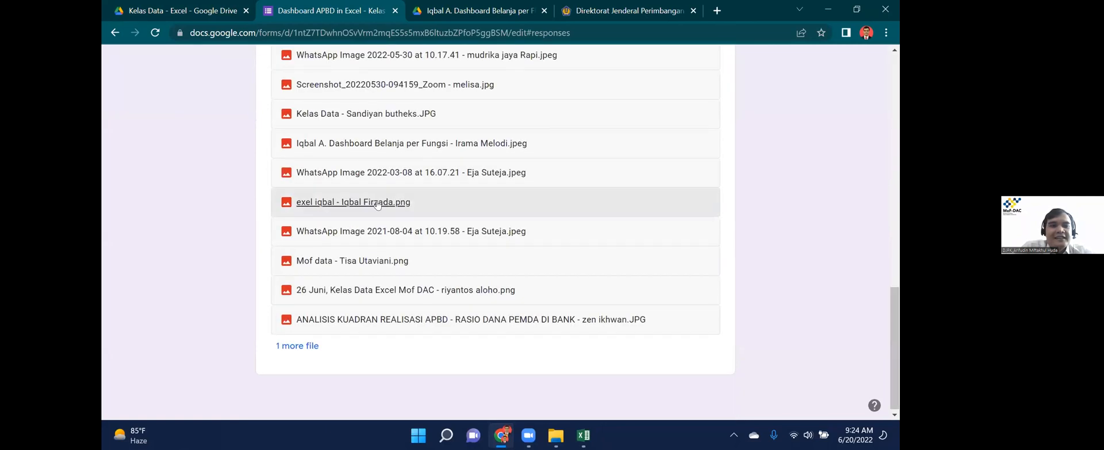
left_click(353, 201)
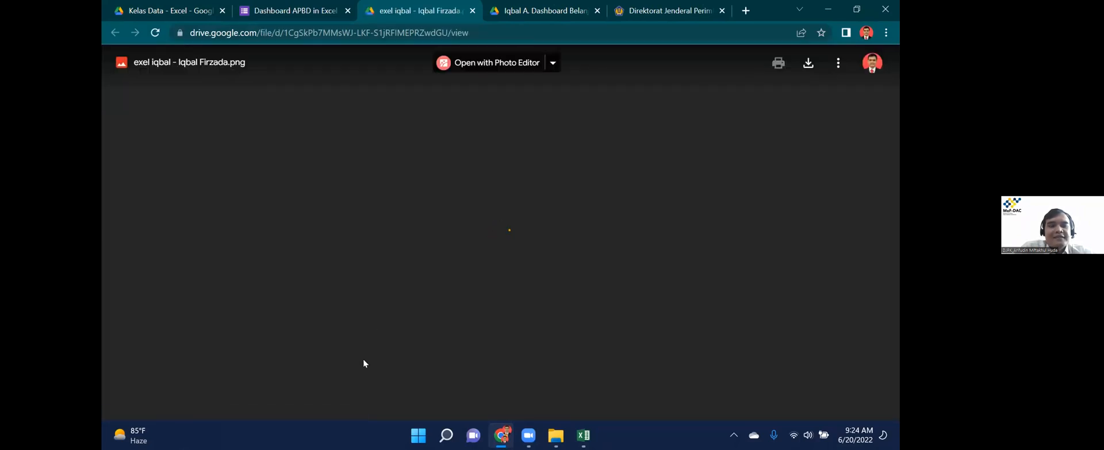
left_click(472, 10)
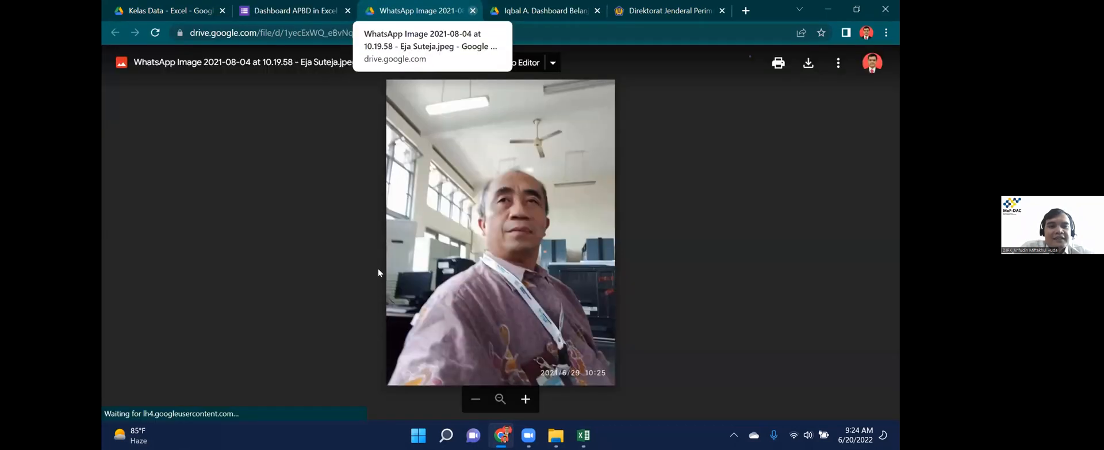
left_click(473, 10)
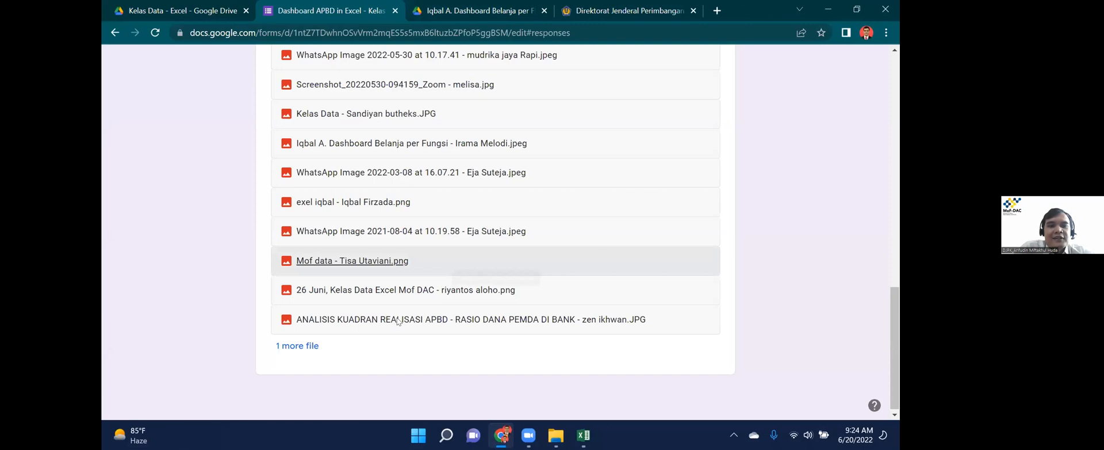